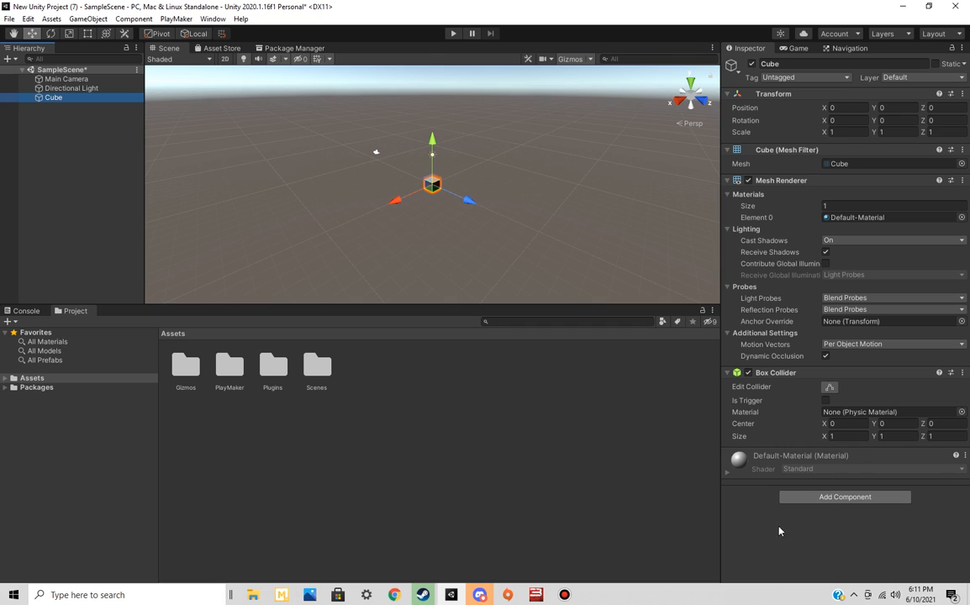
Add a Rigidbody component to the cube
left_click(844, 496)
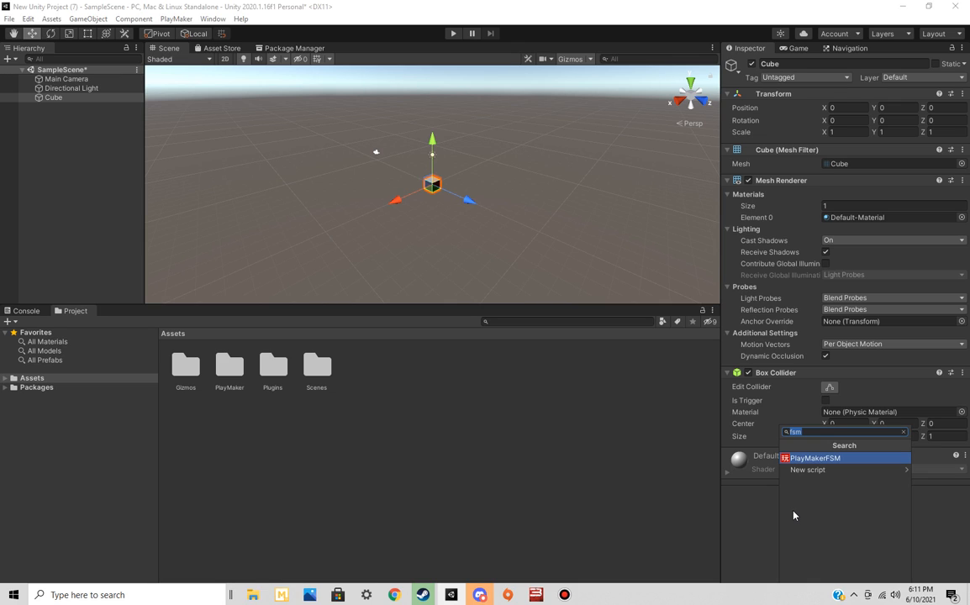
key("BackSpace")
type("r")
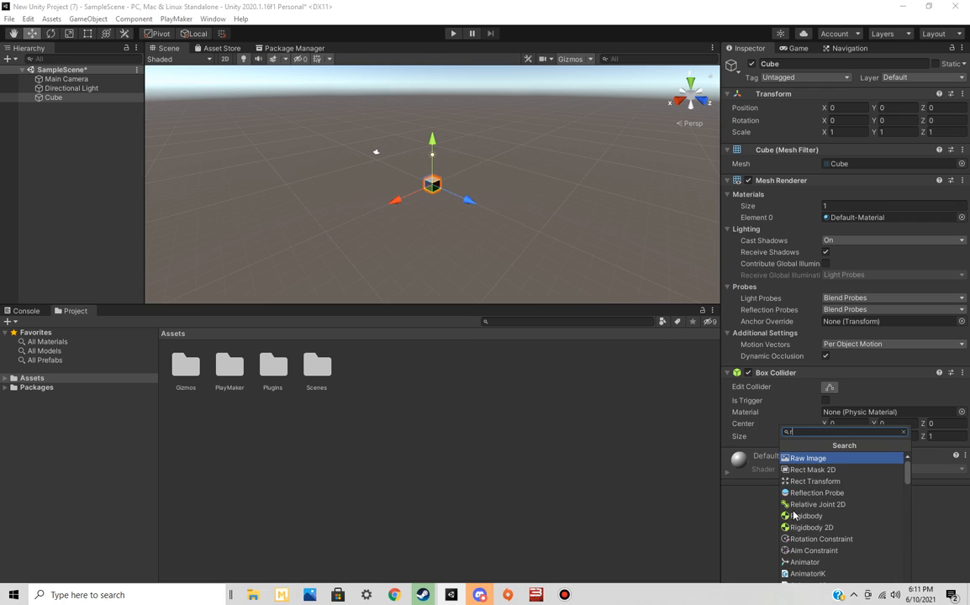
type("igid")
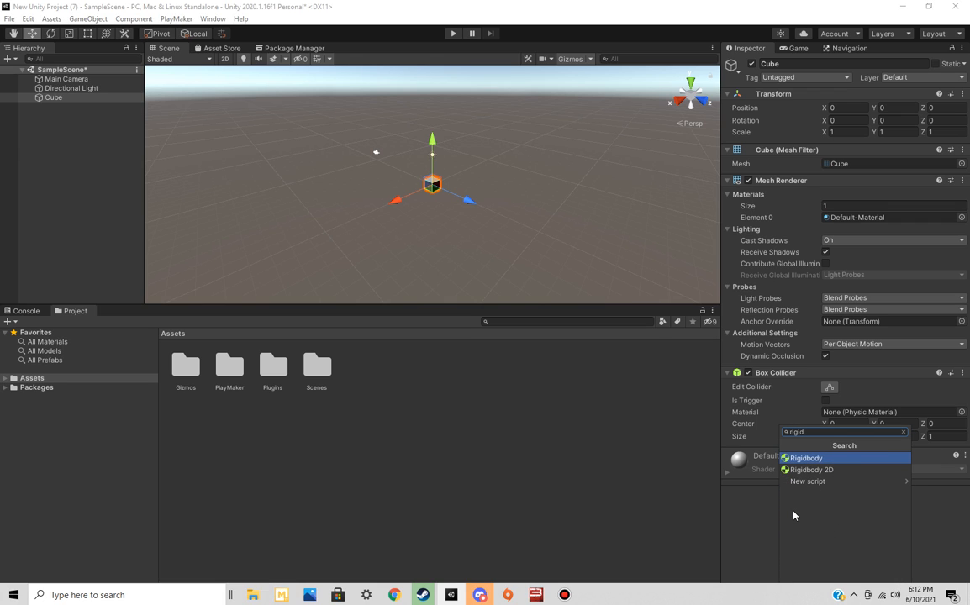
left_click(824, 459)
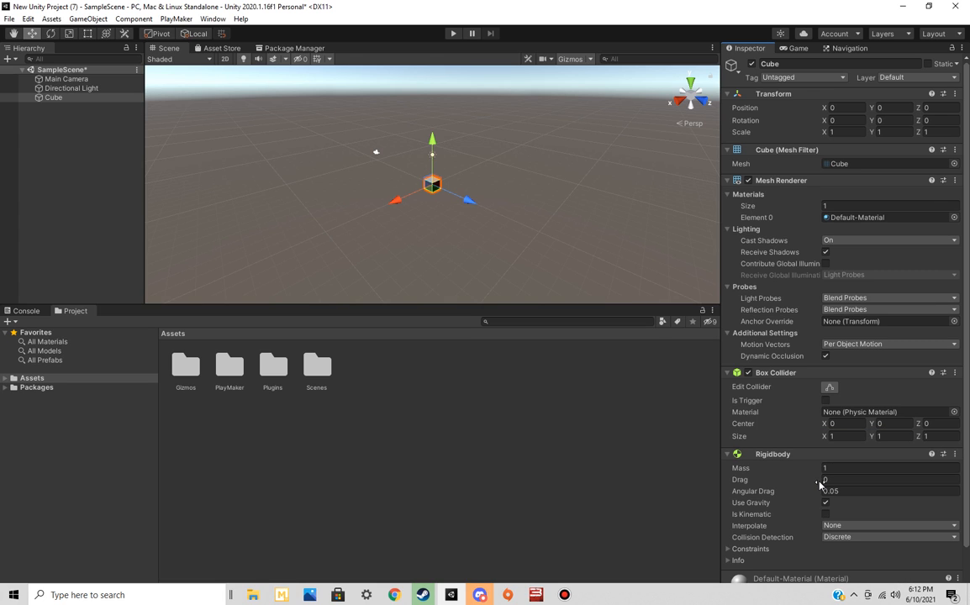
Review the cube's Rigidbody settings, including Use Gravity and the expanded Constraints for freezing position and rotation
scroll(819, 486, "down", 2)
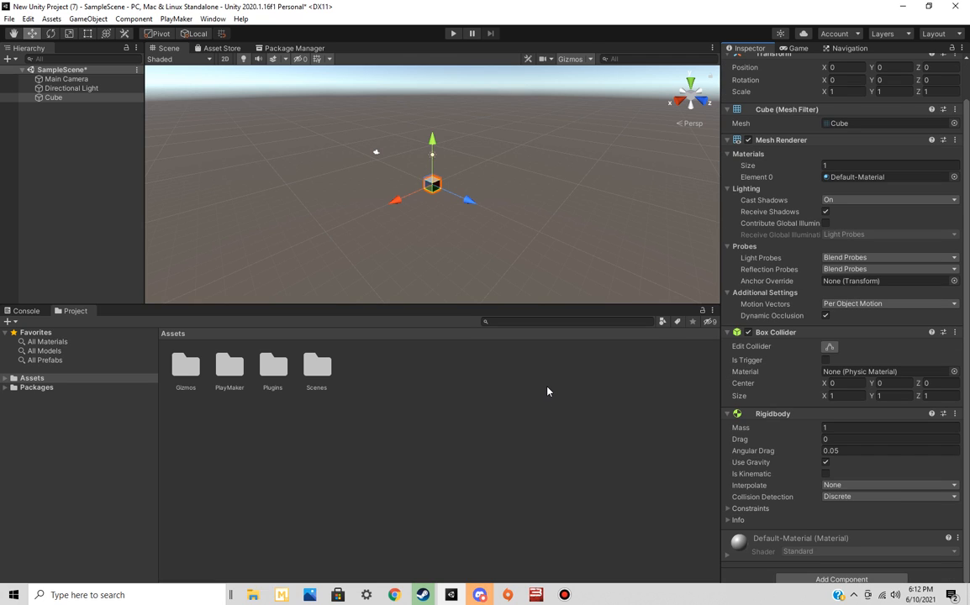
left_click(826, 463)
left_click(734, 509)
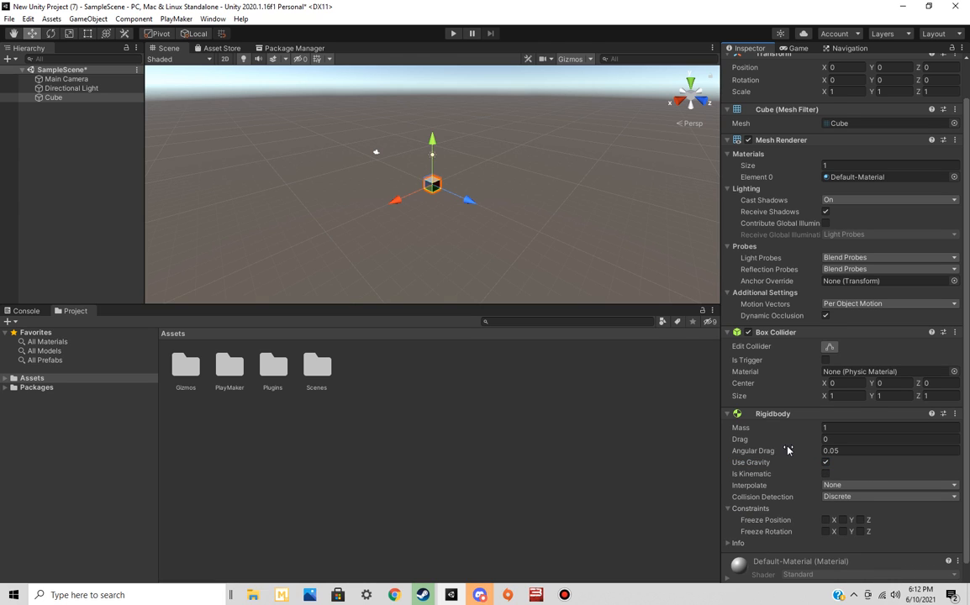
scroll(787, 450, "down", 1)
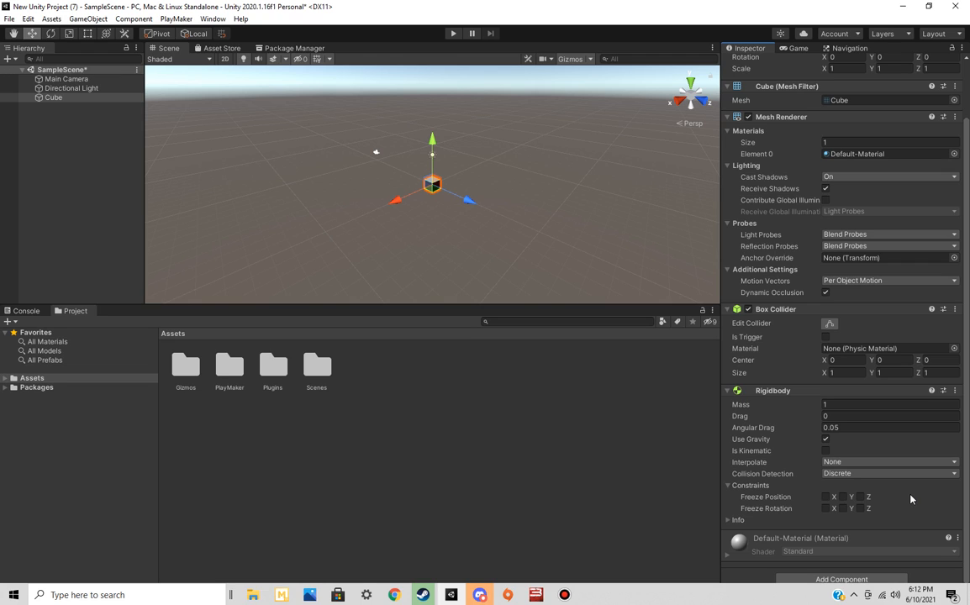
Show the Game view at a larger width and move the Main Camera and the cube separately in the negative X direction
left_click(794, 47)
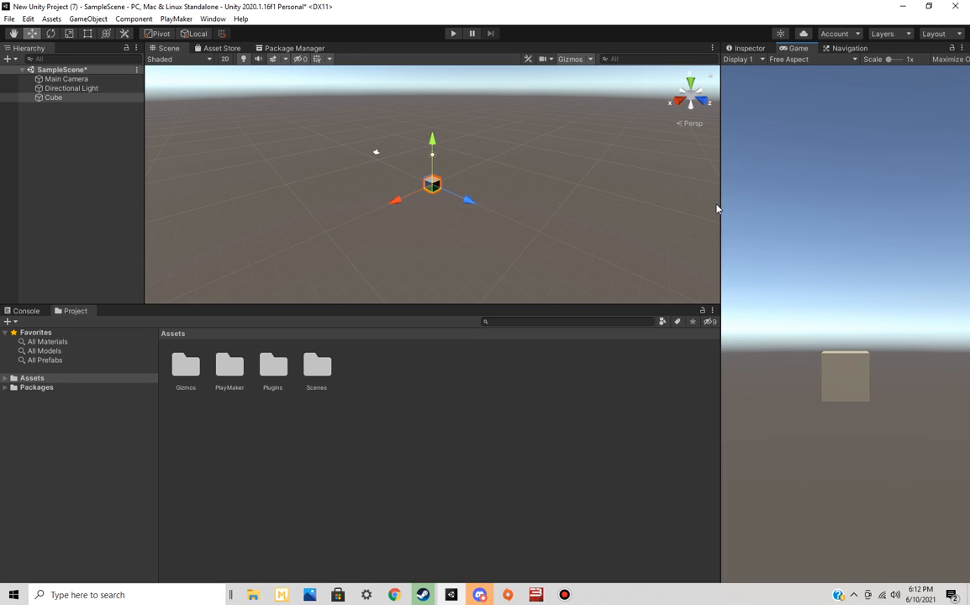
left_click_drag(719, 207, 551, 206)
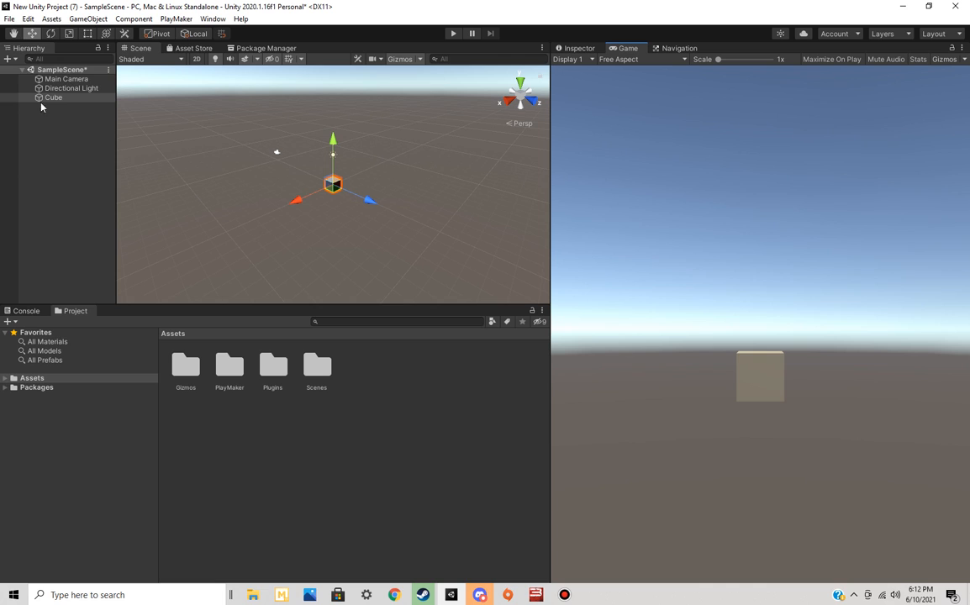
left_click(66, 79)
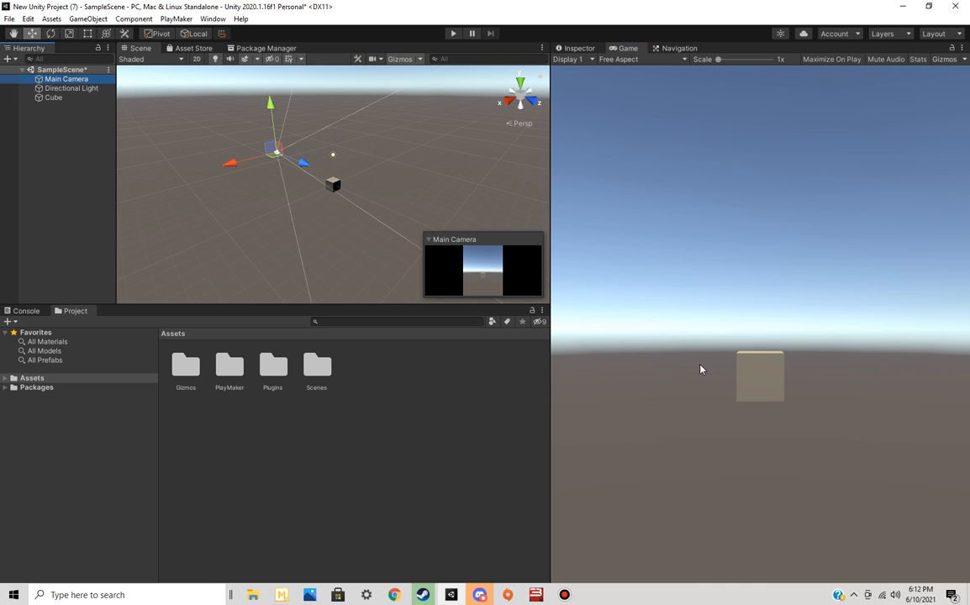
left_click_drag(231, 163, 254, 186)
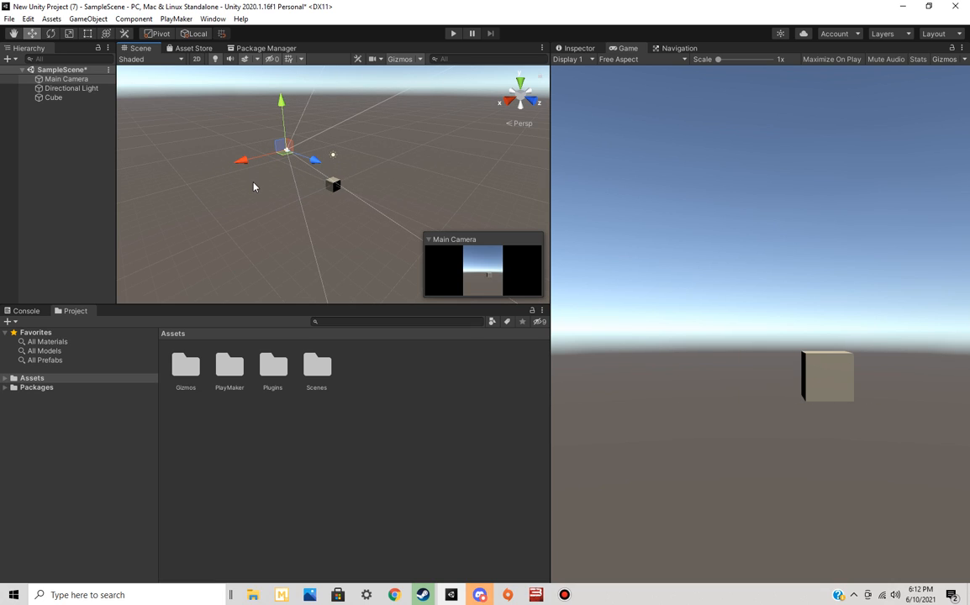
left_click(333, 186)
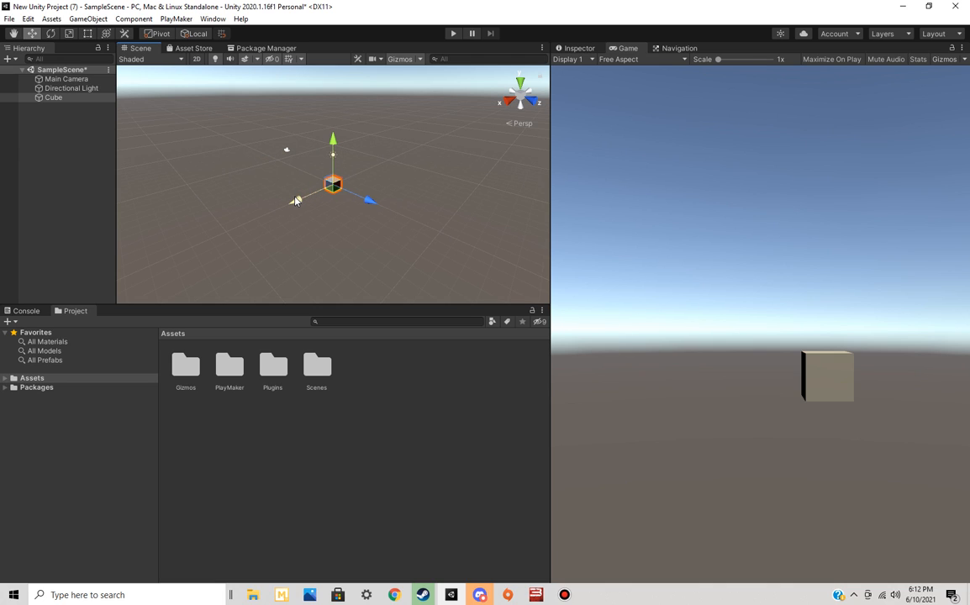
left_click_drag(296, 200, 319, 192)
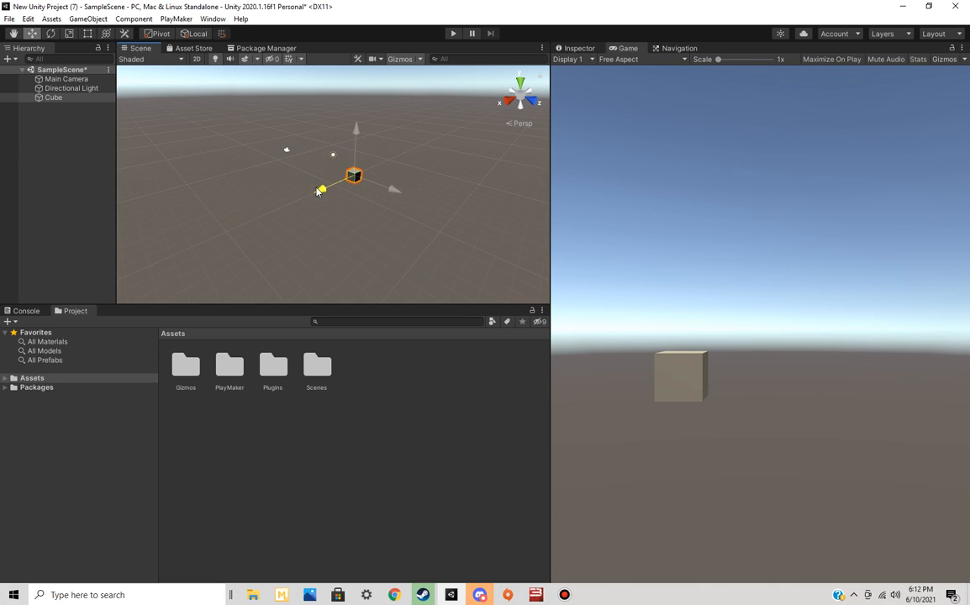
Make the Main Camera a child of the cube and move the cube in the positive X direction
left_click(67, 80)
left_click_drag(66, 103, 59, 99)
left_click(52, 88)
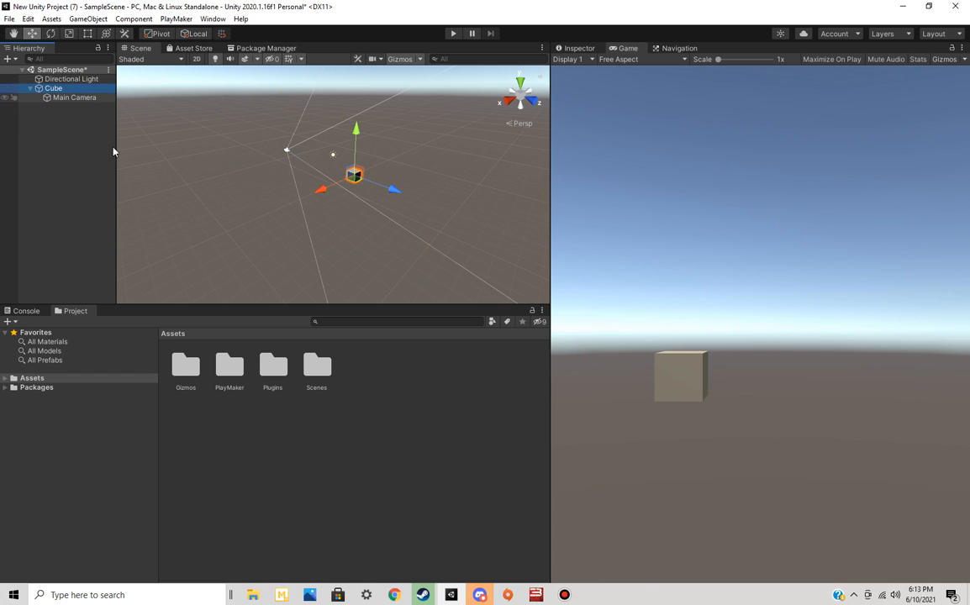
left_click_drag(322, 190, 301, 210)
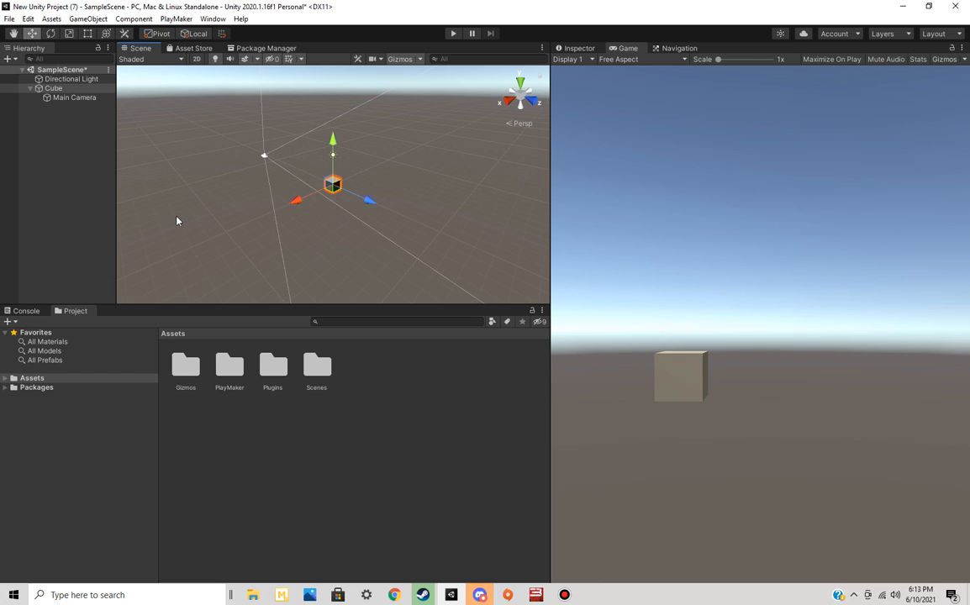
Open the Unity Asset Store website in the browser and search for "fps controller"
left_click(179, 47)
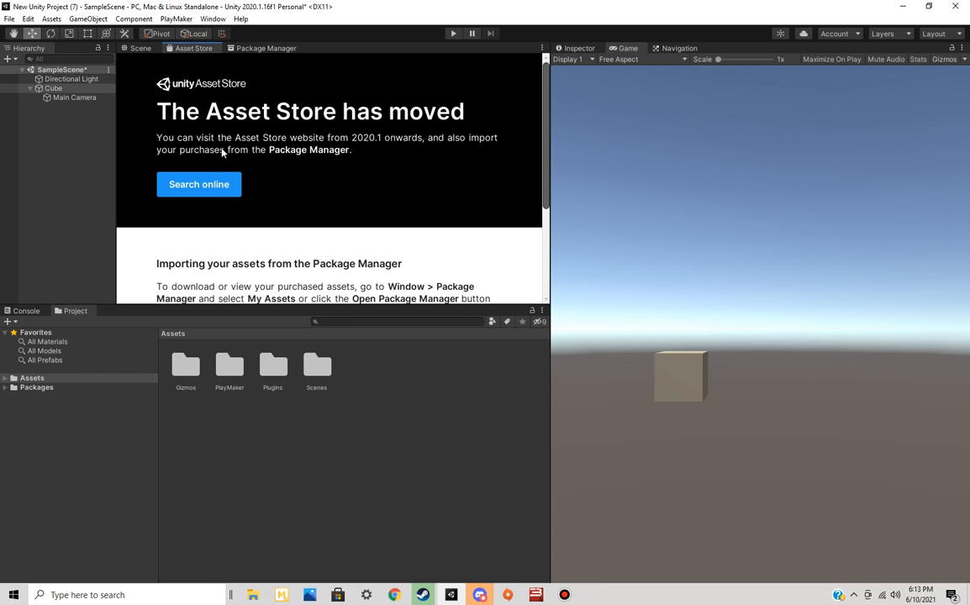
left_click(198, 185)
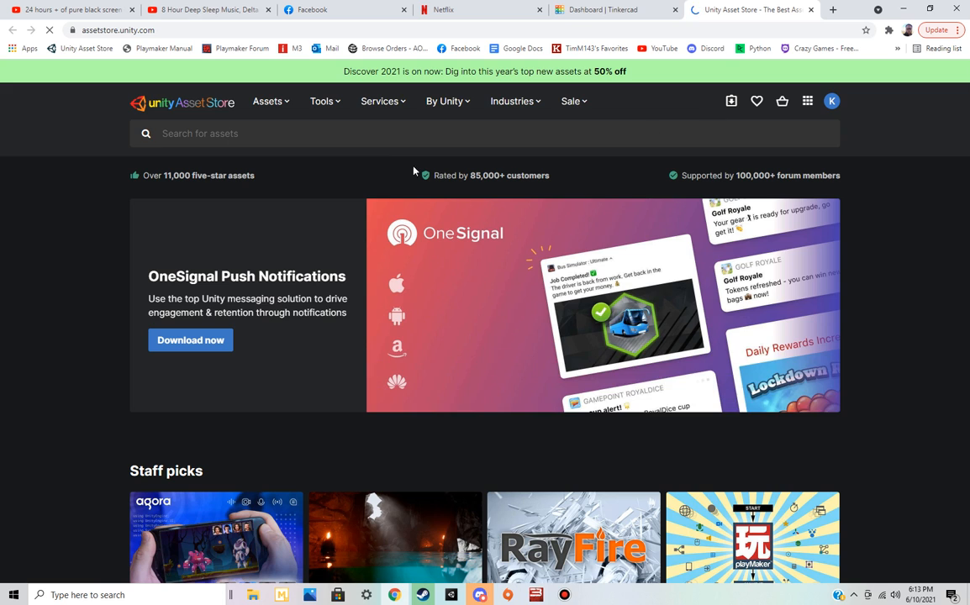
left_click(347, 134)
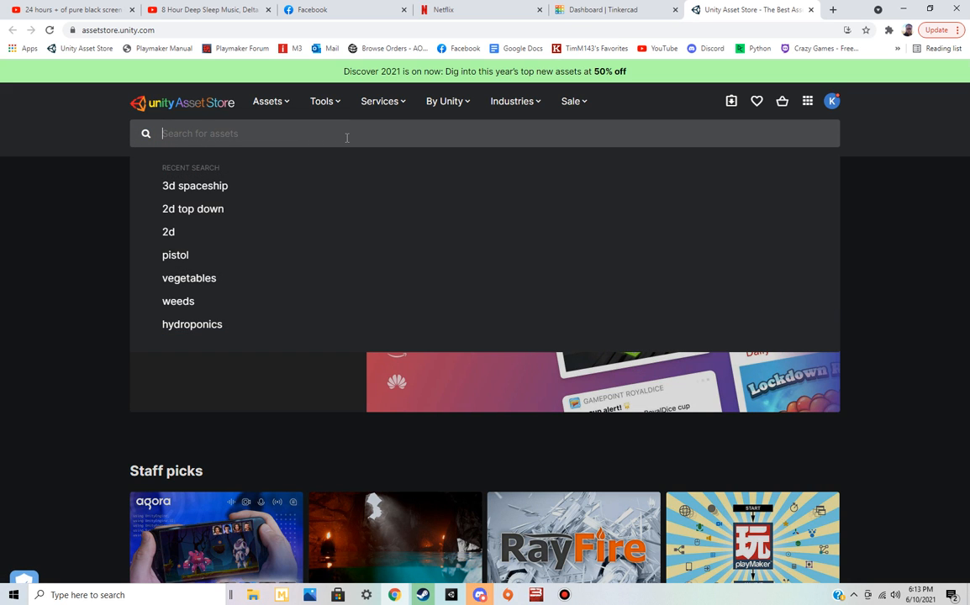
type("fps controller")
key("Return")
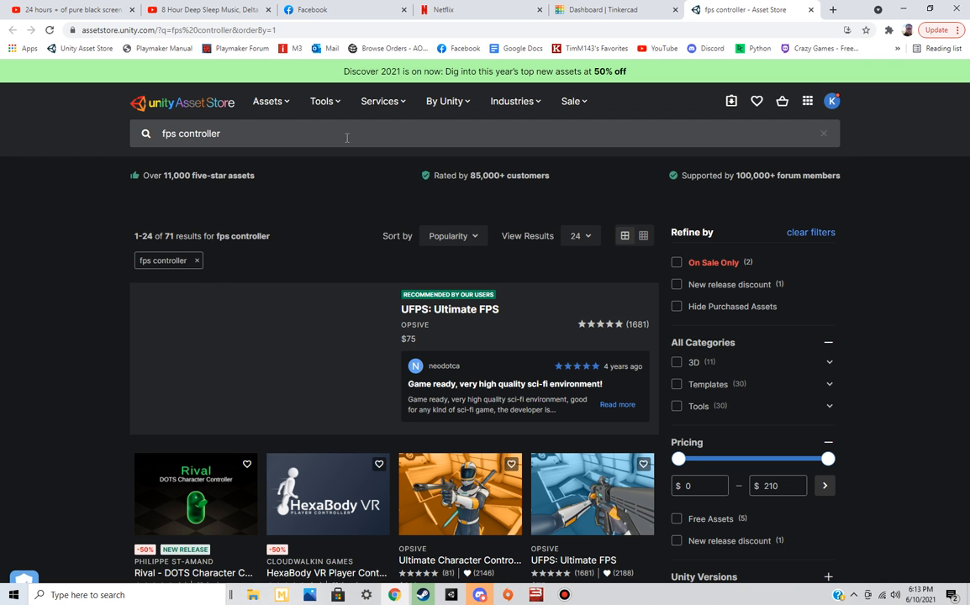
Limit the asset search to free assets and look over the available first-person controllers
scroll(112, 339, "down", 3)
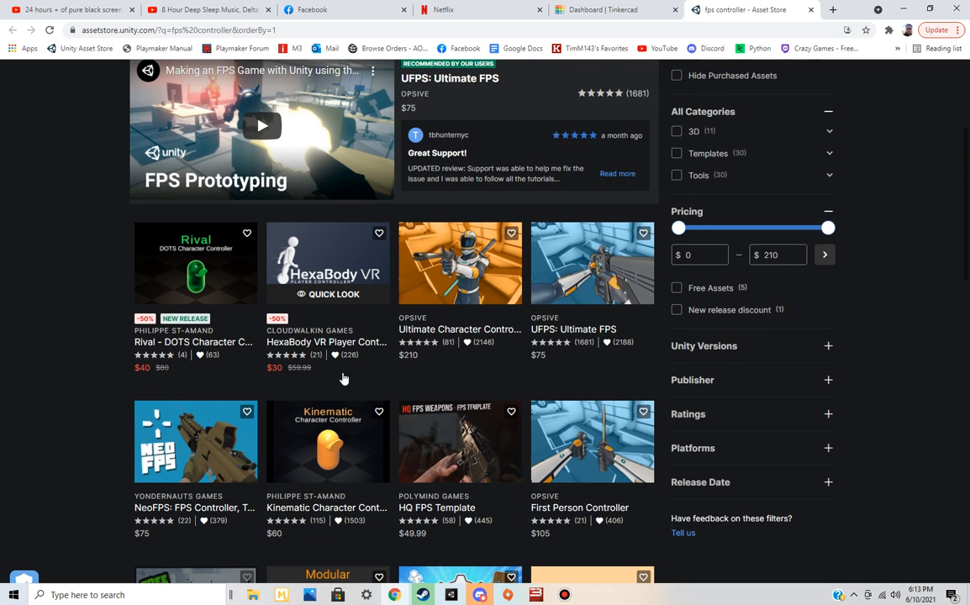
left_click(677, 288)
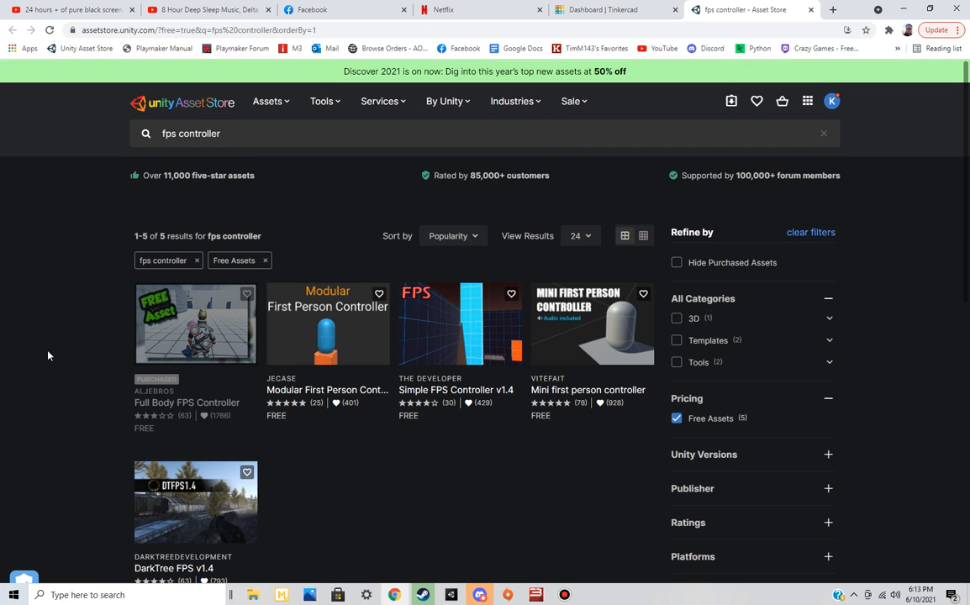
scroll(202, 286, "down", 1)
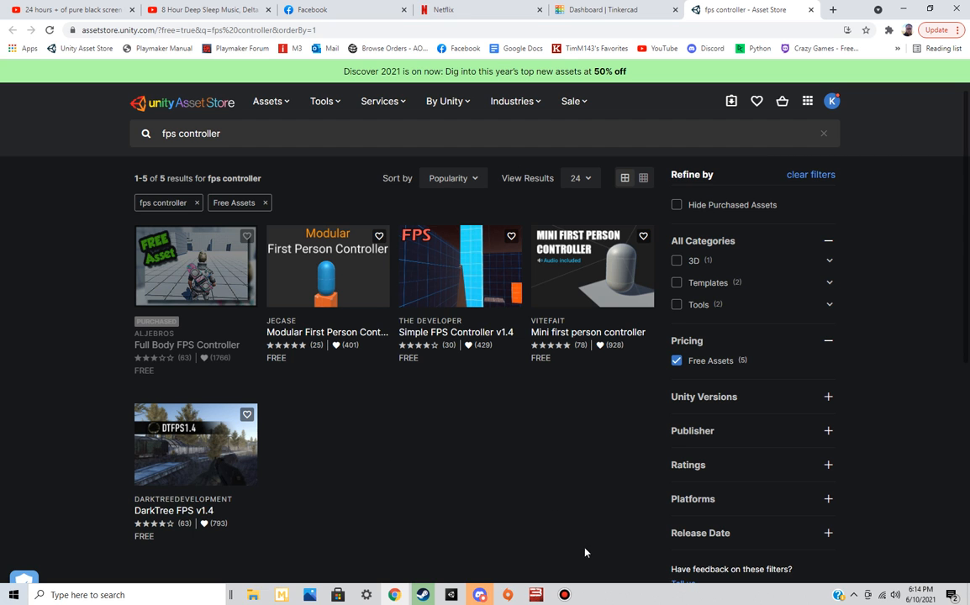
Switch to Tinkercad, create a new design, place a red box on the workplane and stretch it into a long bar
left_click(604, 11)
left_click(197, 250)
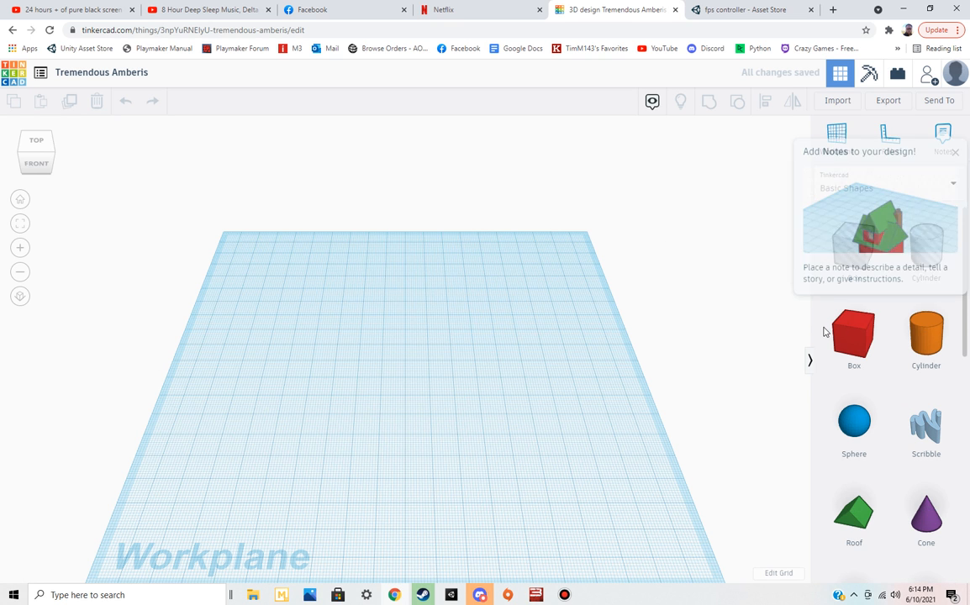
left_click_drag(854, 338, 457, 403)
right_click_drag(457, 403, 491, 375)
left_click_drag(428, 373, 547, 357)
Add a sphere, stretch it to 36 mm wide, and nudge it back and to the right into the red box
left_click_drag(845, 426, 469, 304)
left_click_drag(434, 367, 406, 391)
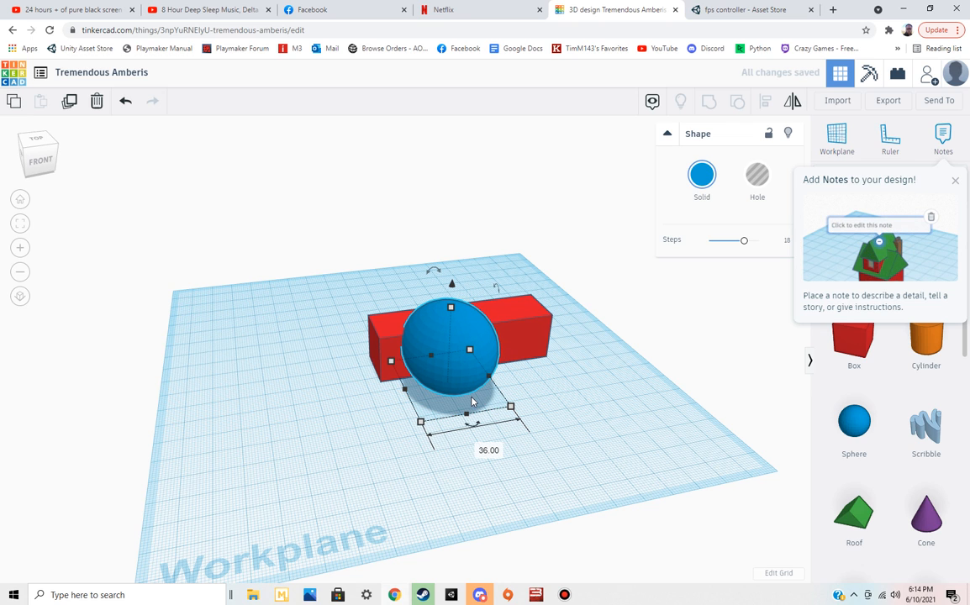
key("Up")
key("Up")
key("Up")
key("Up")
key("Up")
key("Up")
key("Up")
key("Up")
key("Up")
key("Up")
key("Up")
key("Up")
key("Up")
key("Up")
key("Up")
key("Up")
key("Up")
key("Up")
key("Up")
key("Up")
key("Right")
key("Right")
key("Right")
key("Right")
key("Right")
key("Right")
key("Right")
key("Right")
key("Right")
key("Right")
key("Right")
key("Right")
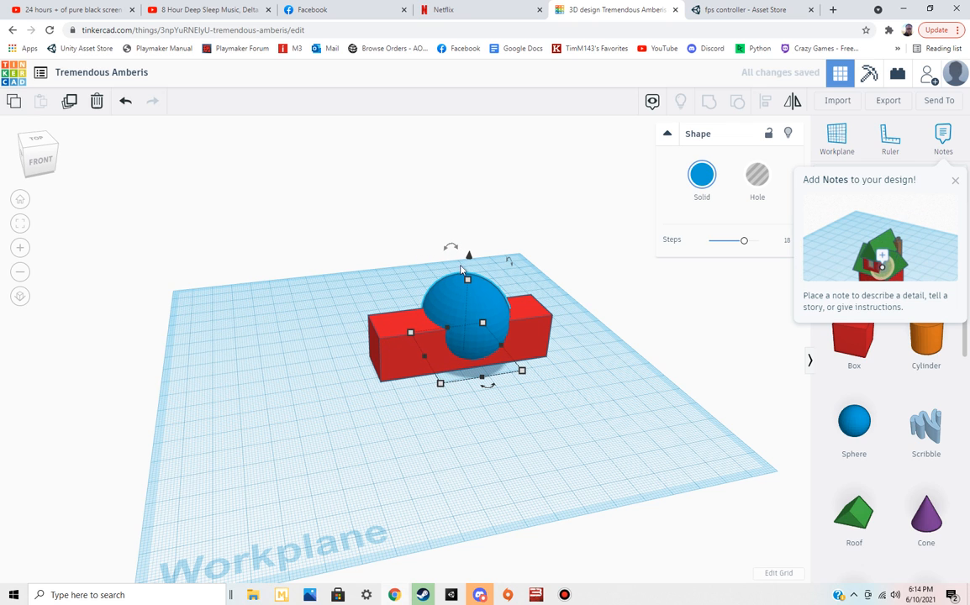
Lower the sphere so it sits deeper in the red box, and deselect it
left_click(469, 260)
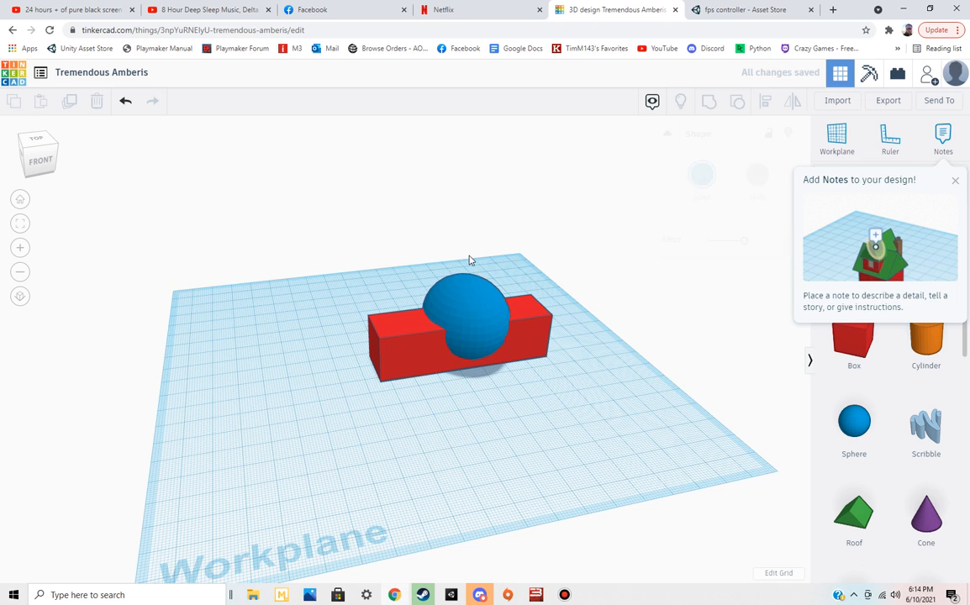
left_click(464, 308)
left_click_drag(469, 262, 469, 285)
left_click(599, 158)
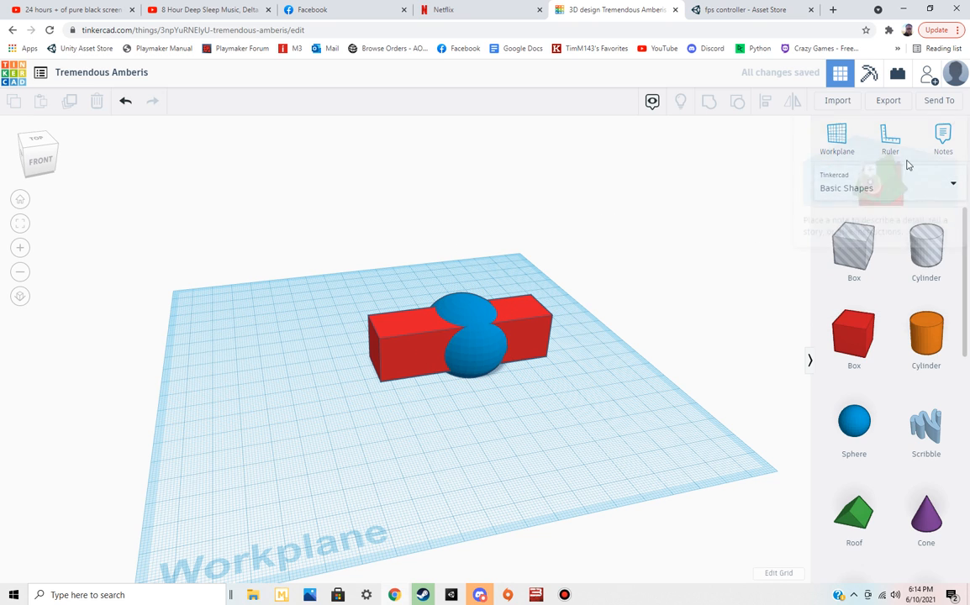
Export everything in the design as an .OBJ download and open the Downloads folder in File Explorer
left_click(889, 103)
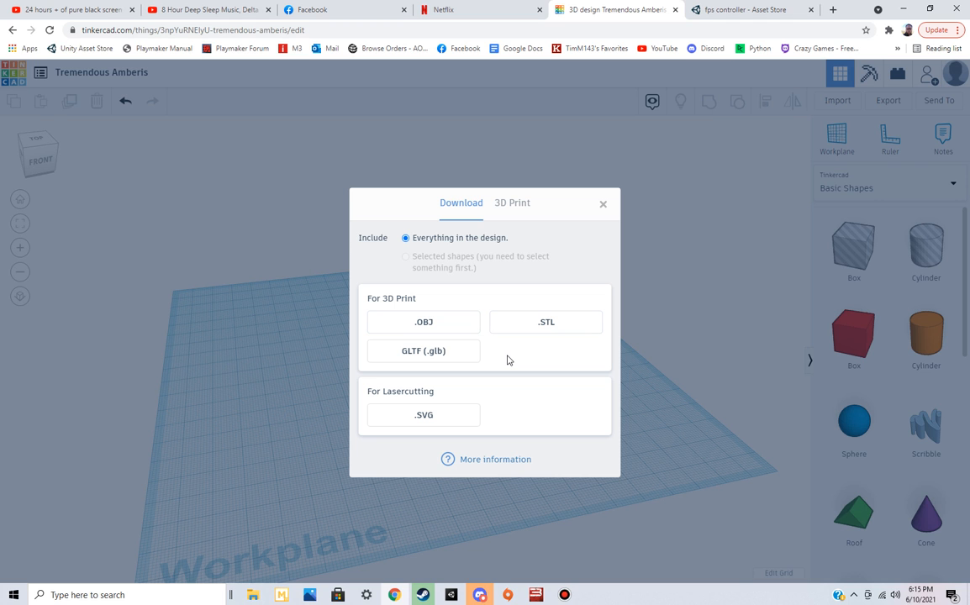
left_click(454, 321)
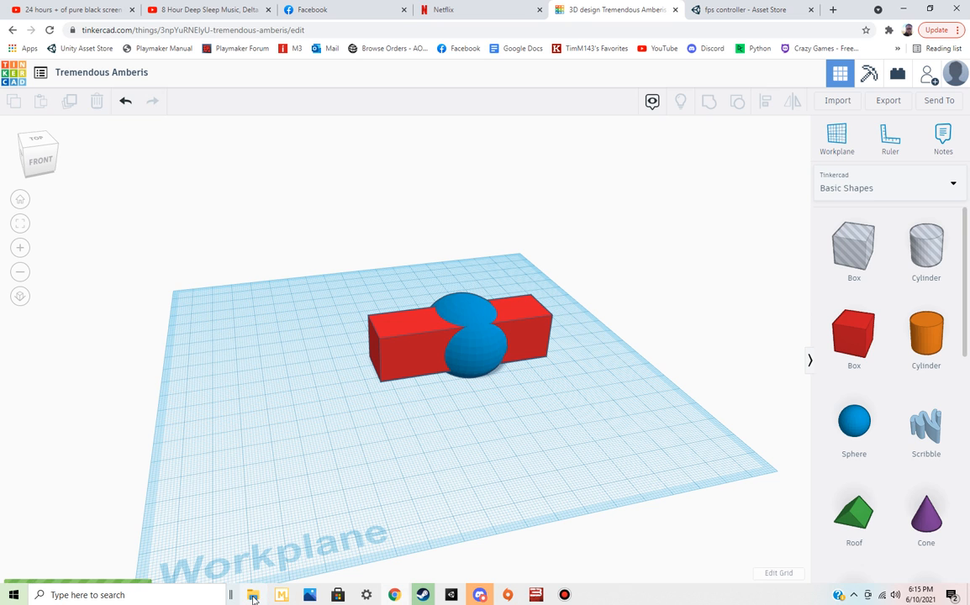
mouse_move(253, 598)
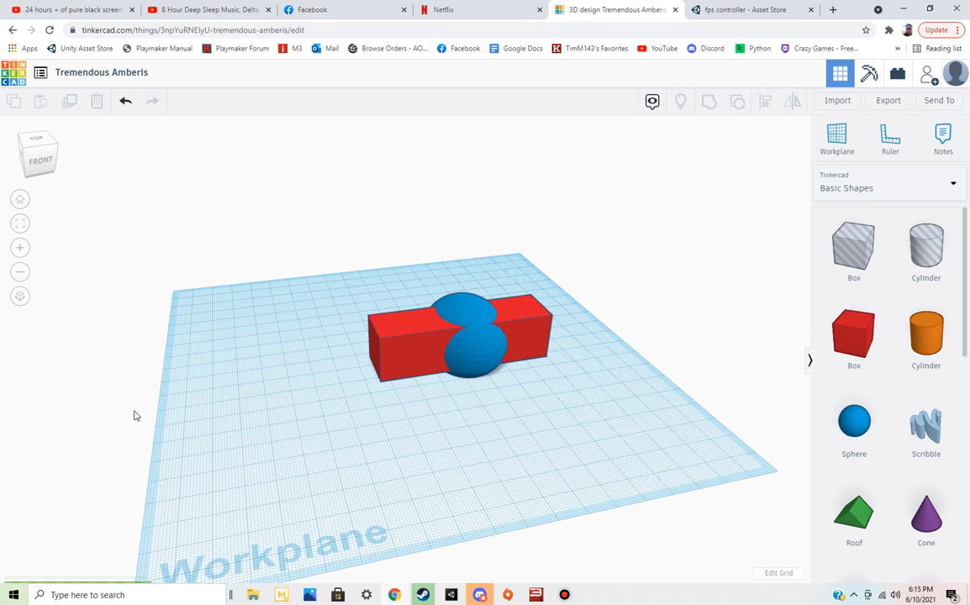
left_click(253, 595)
left_click(71, 140)
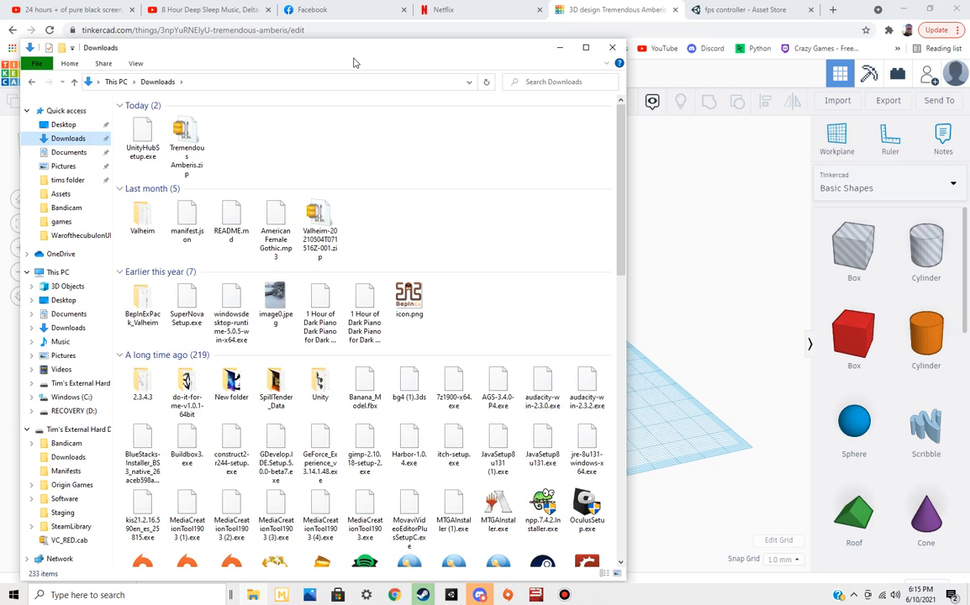
Copy the downloaded Tremendous Amberis.zip from the Downloads folder
left_click_drag(438, 48, 622, 194)
left_click_drag(469, 190, 345, 88)
double_click(251, 187)
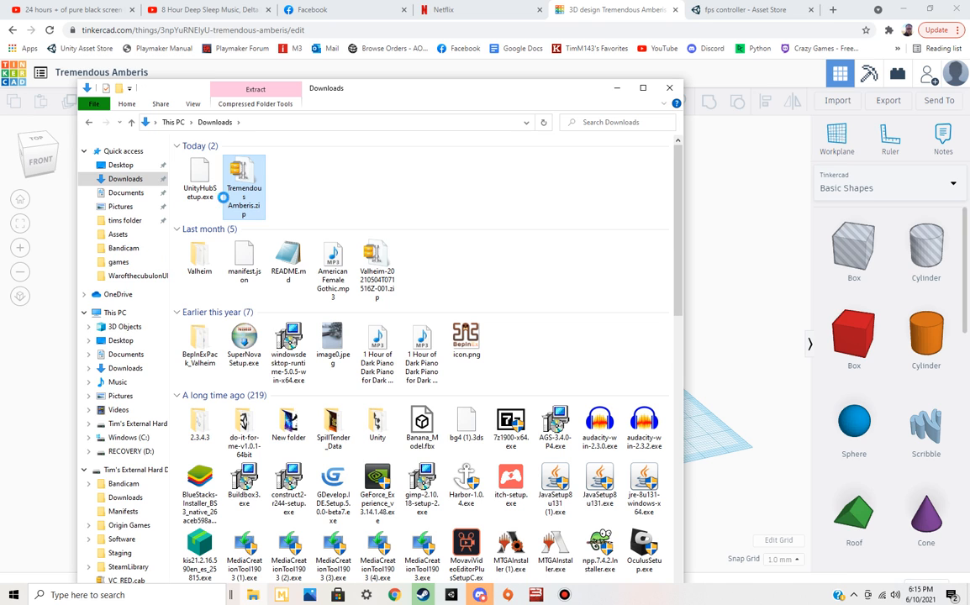
right_click(248, 188)
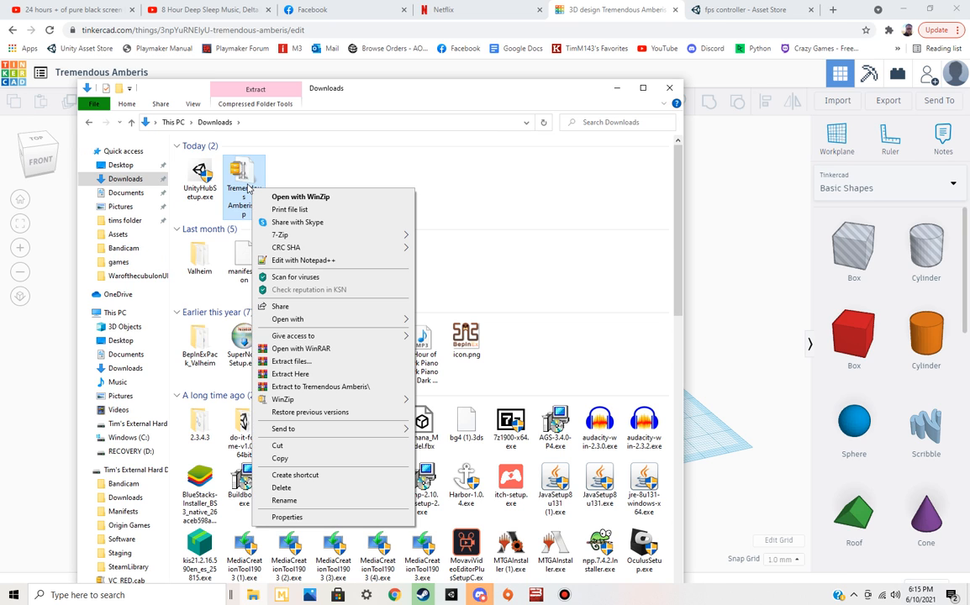
left_click(280, 458)
Create a new folder with the default name inside New Unity Project (6)'s Assets folder and open it
left_click(131, 236)
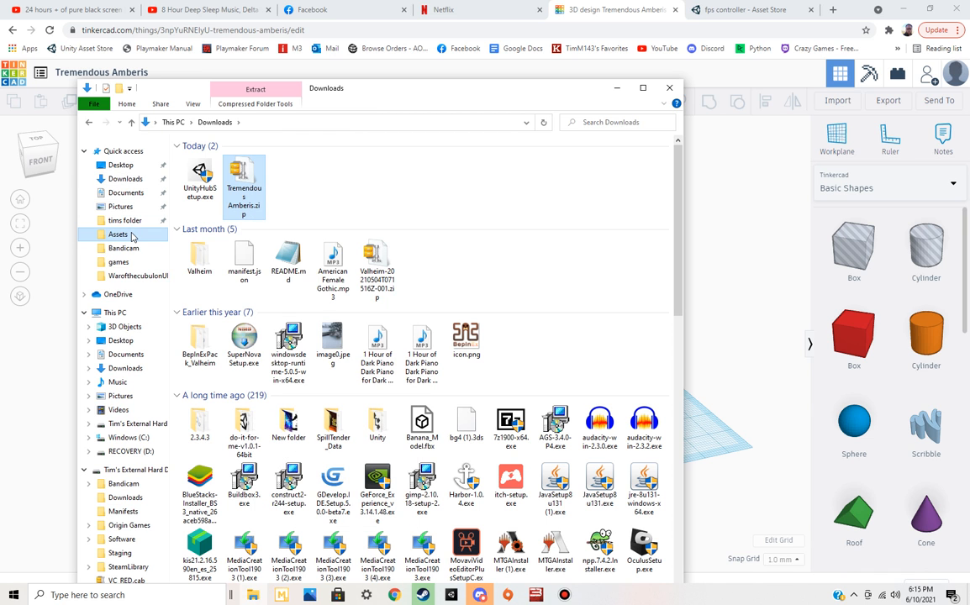
scroll(509, 308, "down", 20)
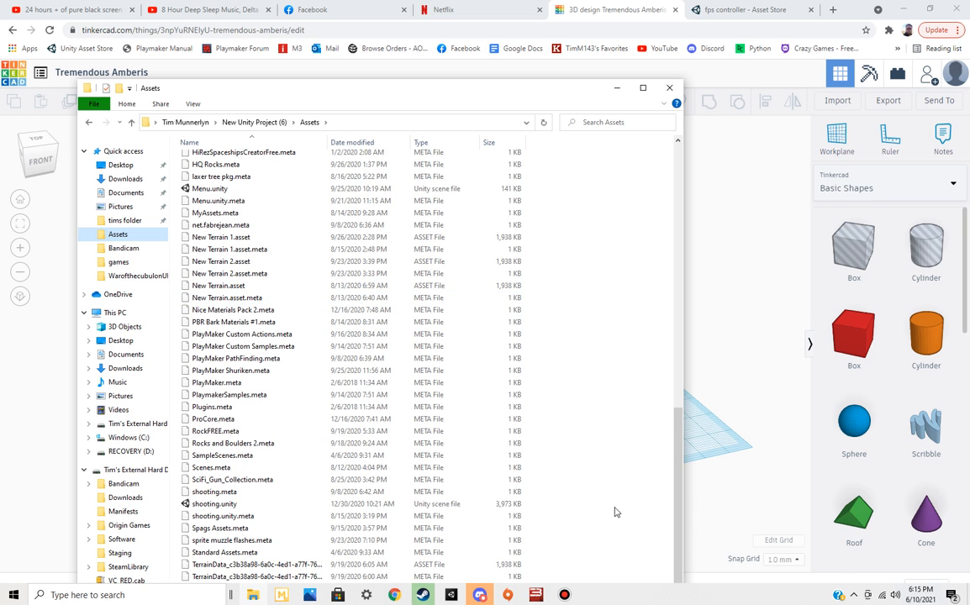
right_click(628, 370)
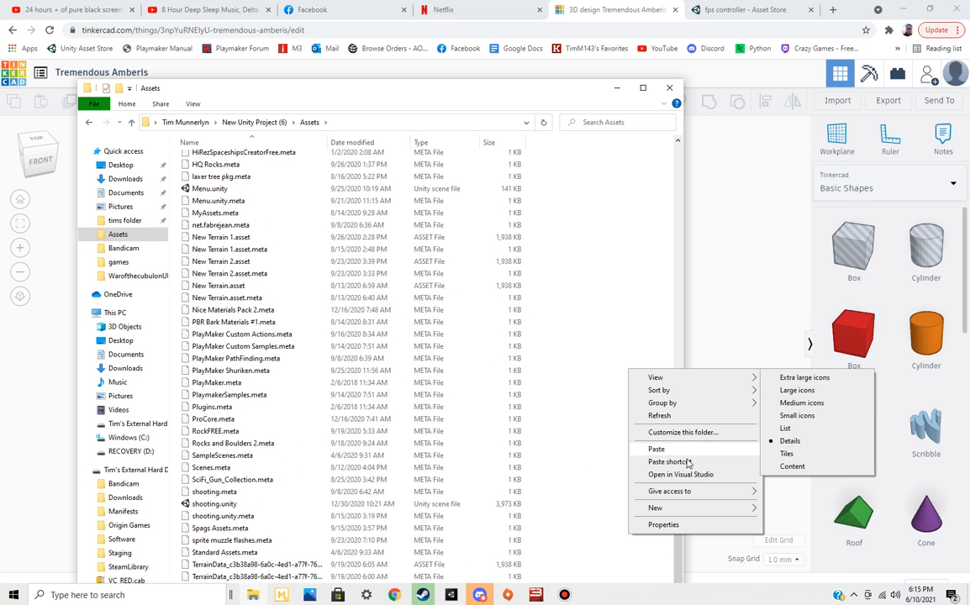
mouse_move(689, 508)
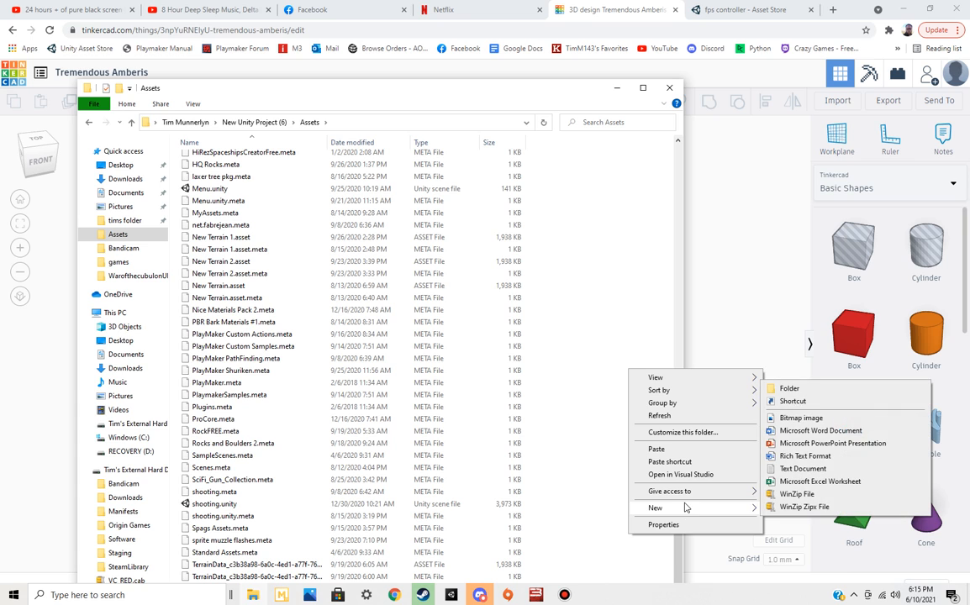
left_click(814, 391)
key("Return")
key("Return")
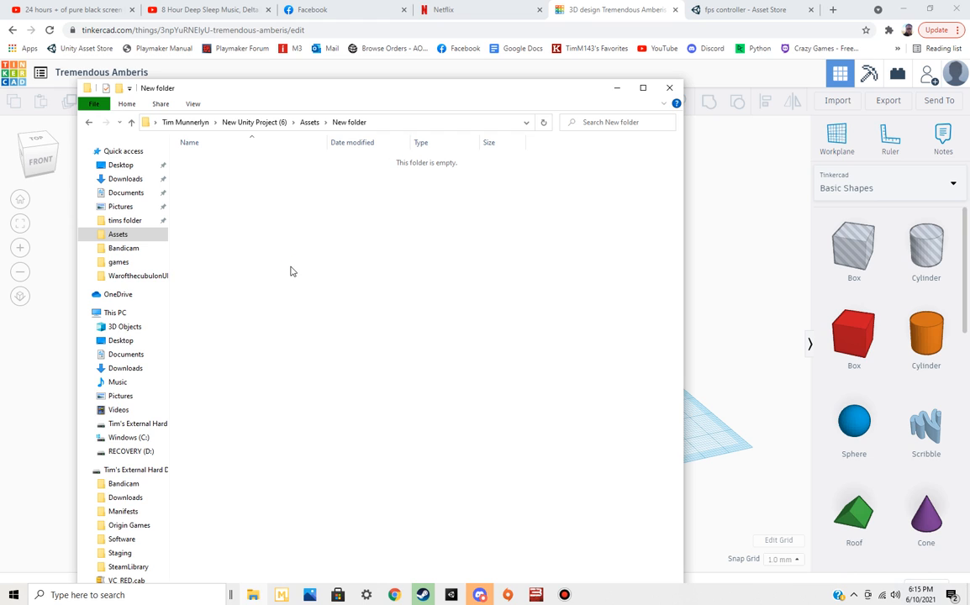
Paste Tremendous Amberis.zip into the new folder and extract its contents there
key("ctrl+v")
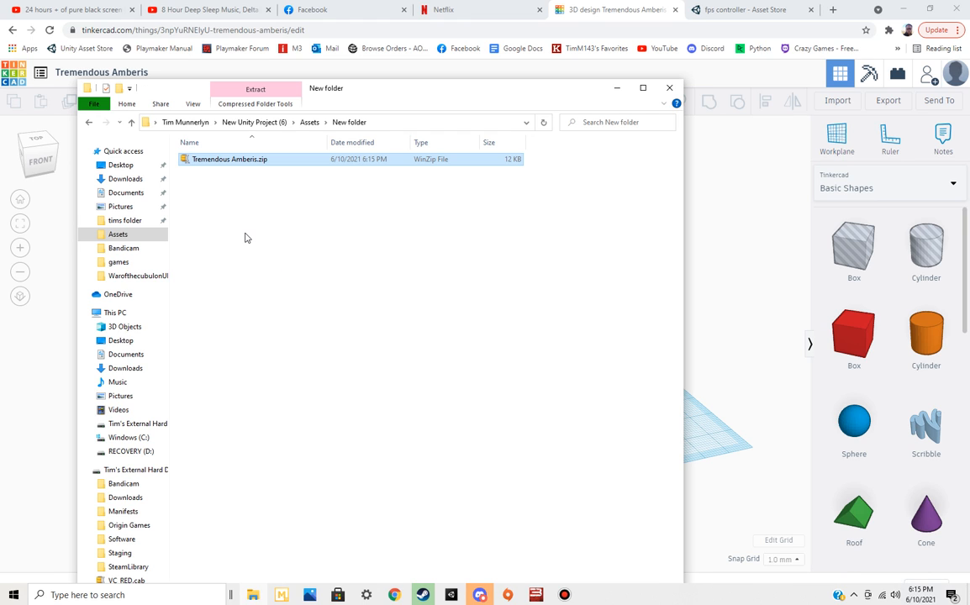
right_click(235, 158)
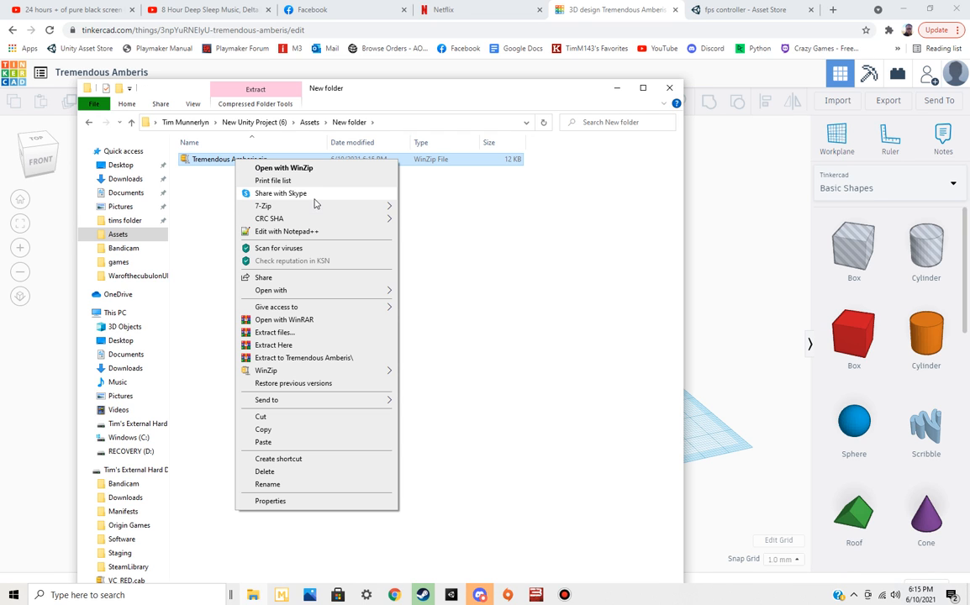
left_click(322, 349)
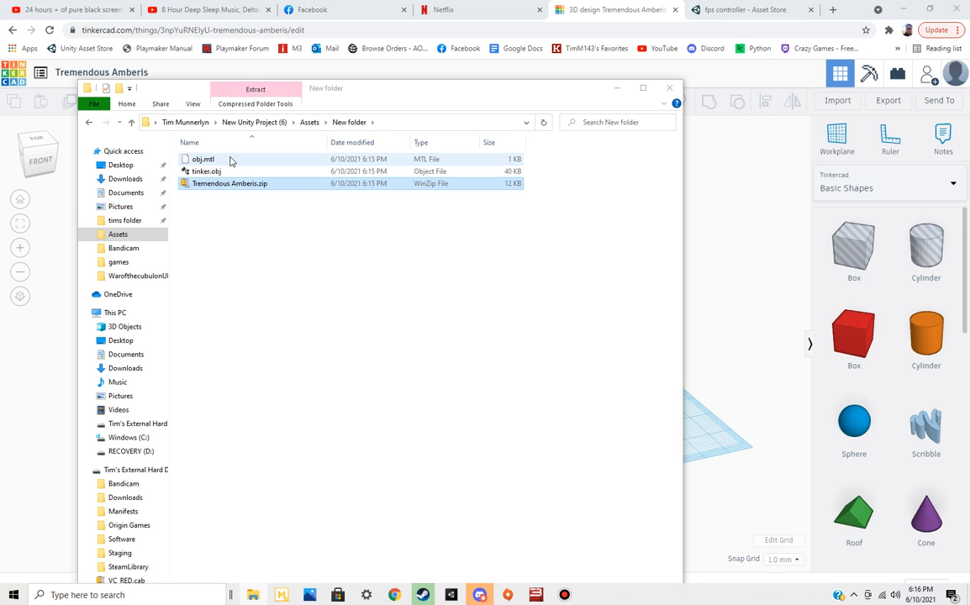
left_click(229, 160)
left_click(225, 173)
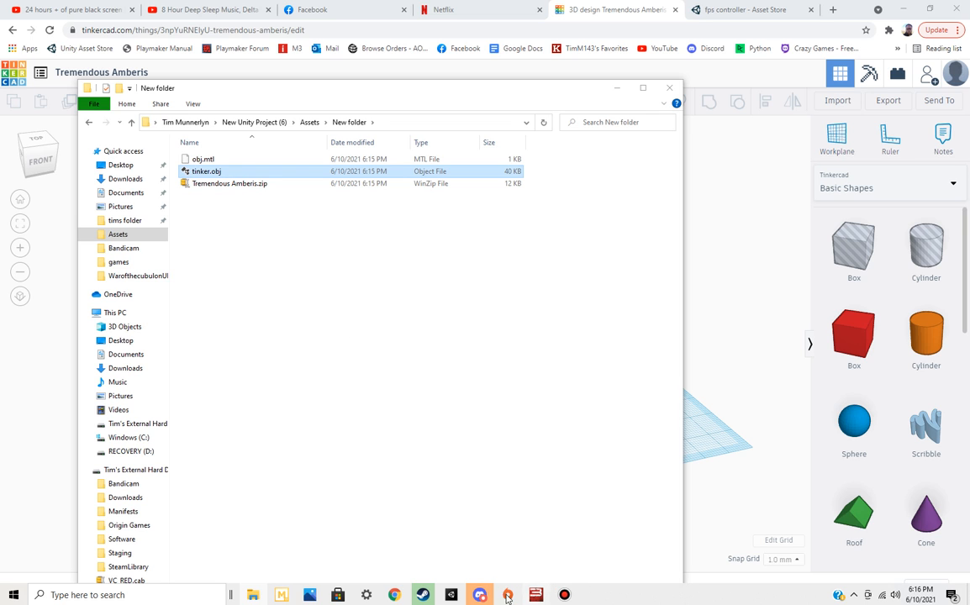
Switch to Unity and import tinker.obj as a new asset from the New folder inside Assets
left_click(451, 595)
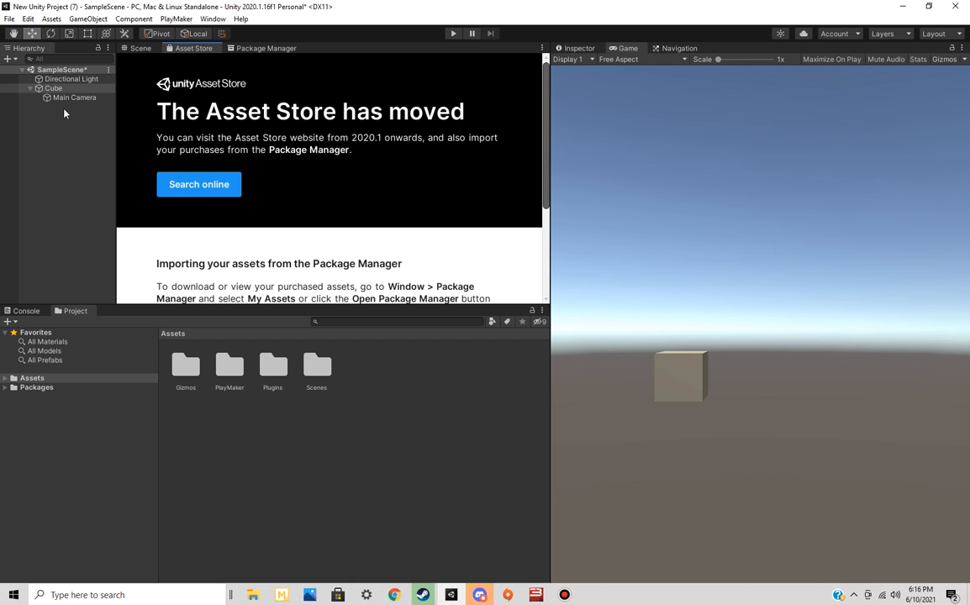
left_click(213, 19)
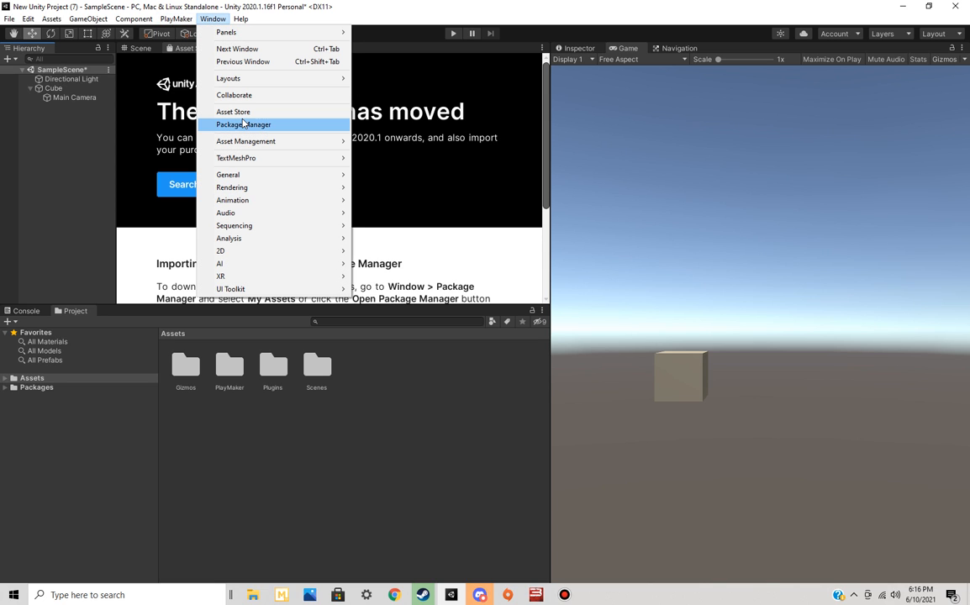
mouse_move(264, 148)
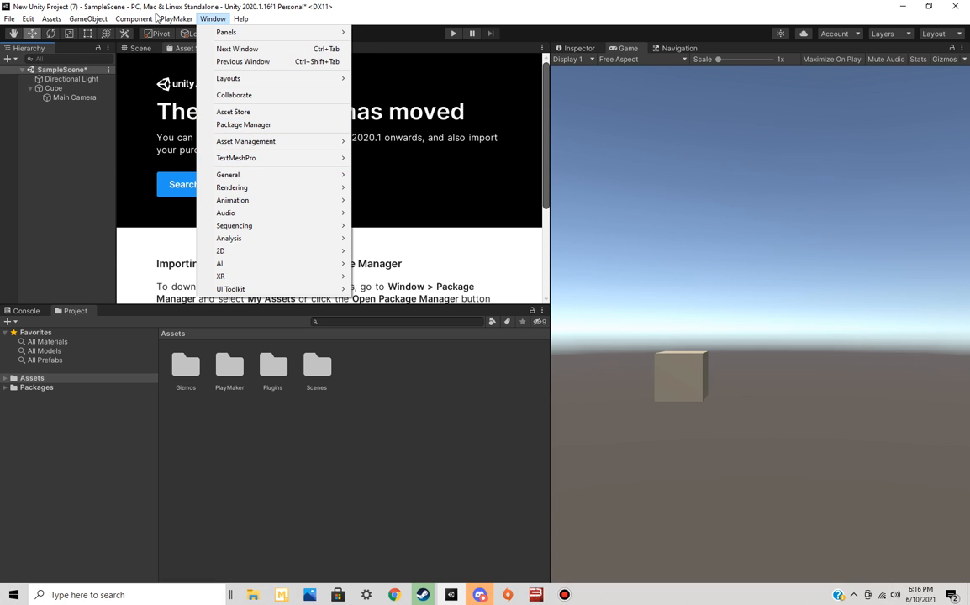
mouse_move(179, 24)
mouse_move(144, 24)
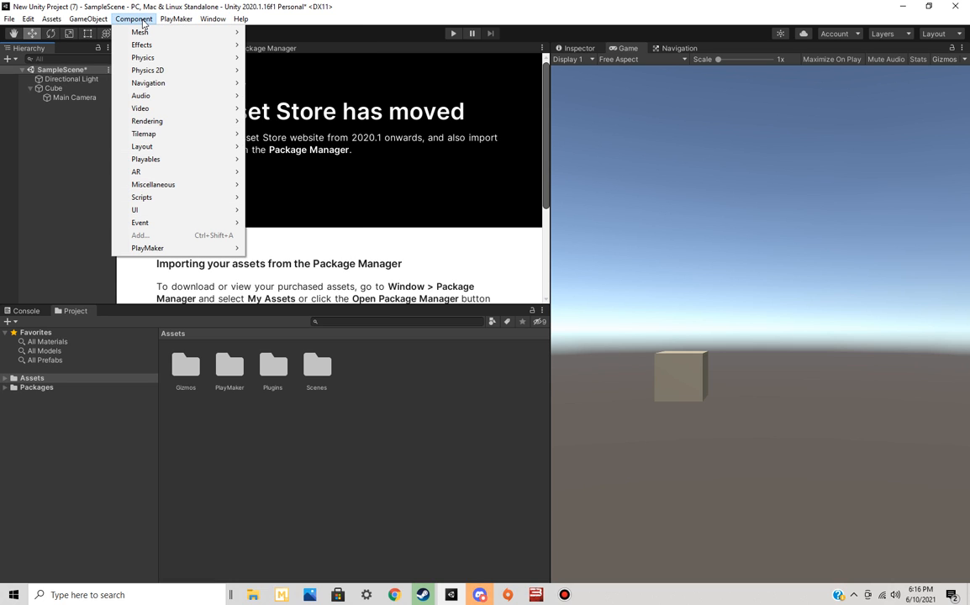
mouse_move(109, 25)
mouse_move(56, 25)
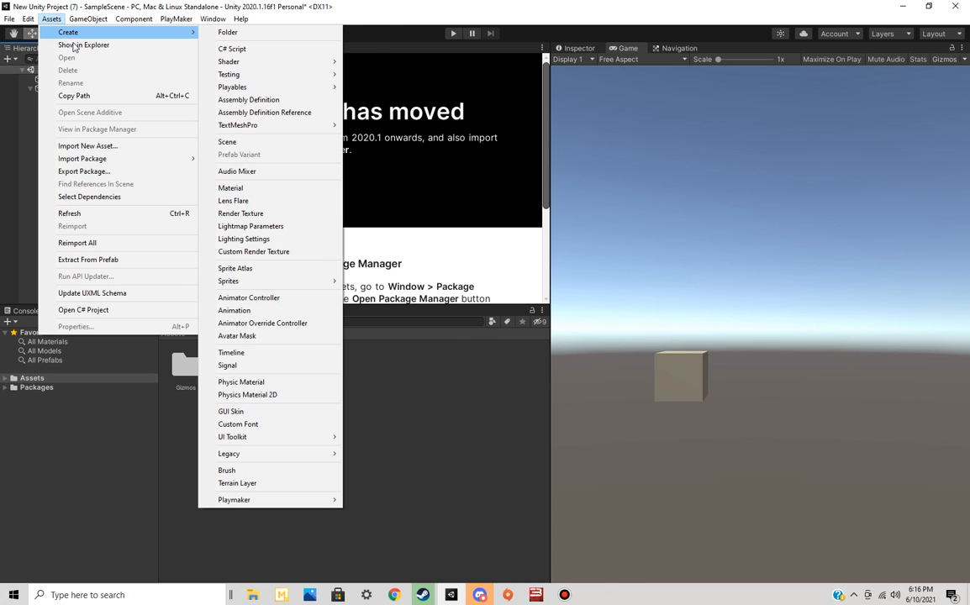
left_click(121, 147)
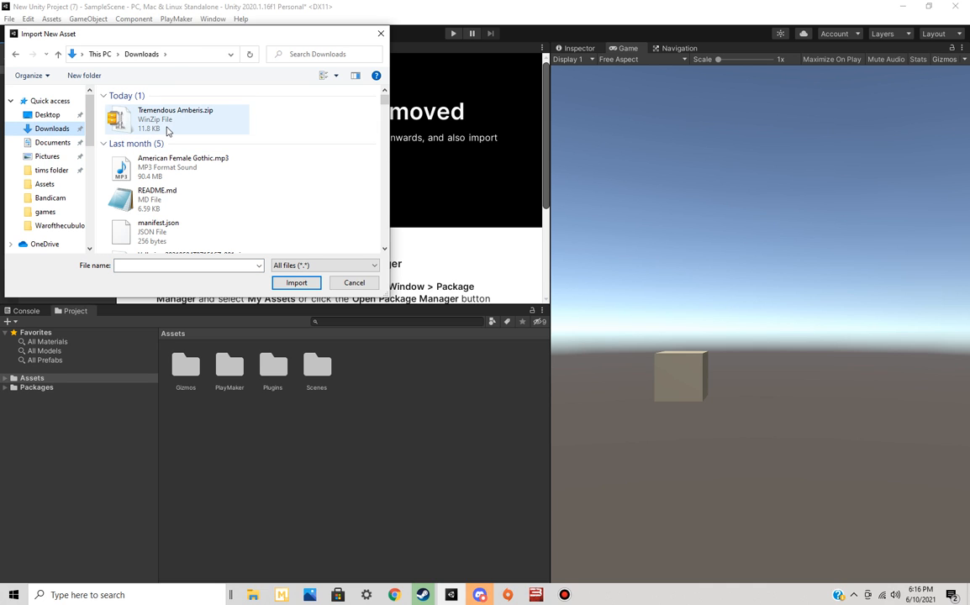
left_click(62, 188)
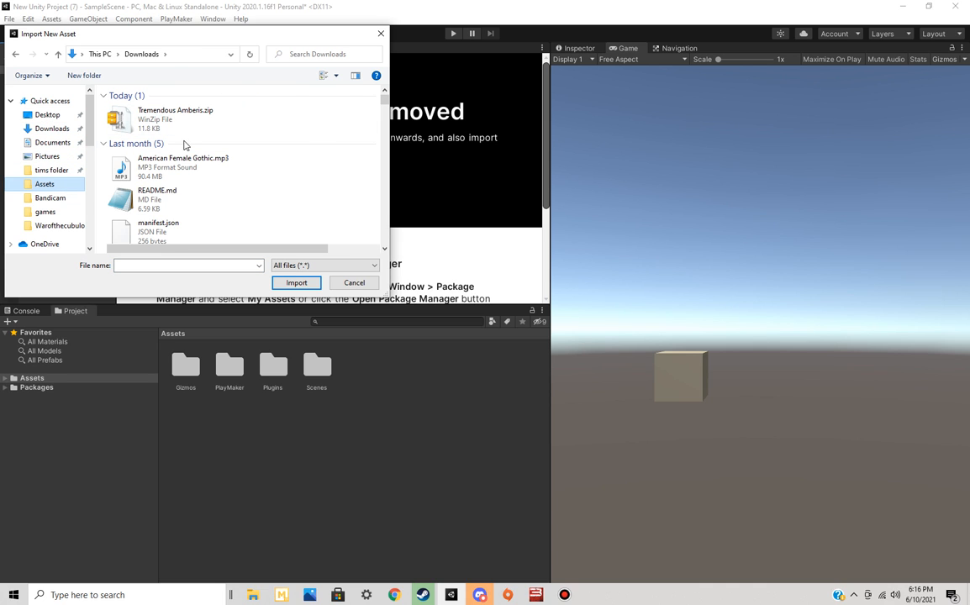
scroll(175, 142, "down", 2)
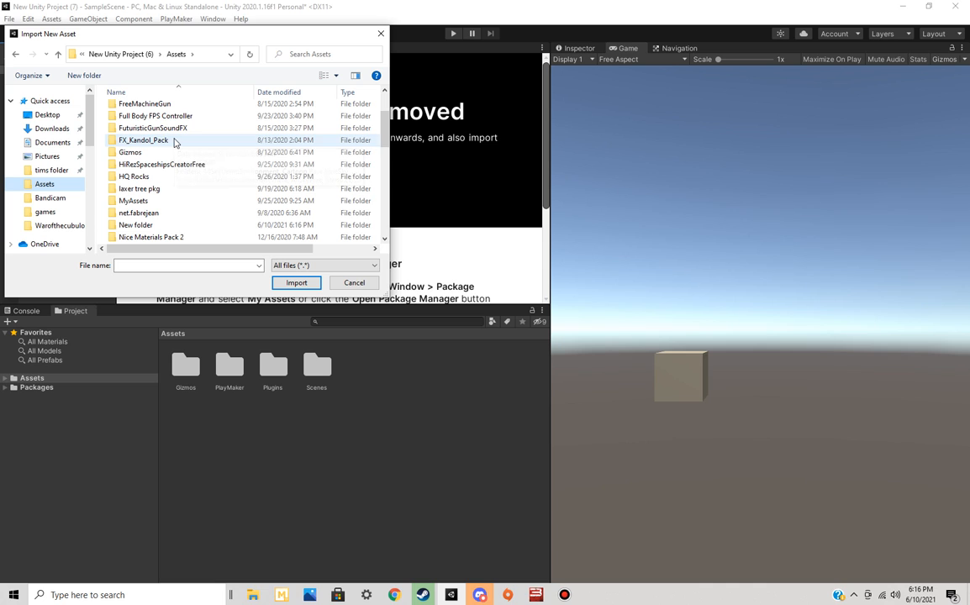
double_click(157, 223)
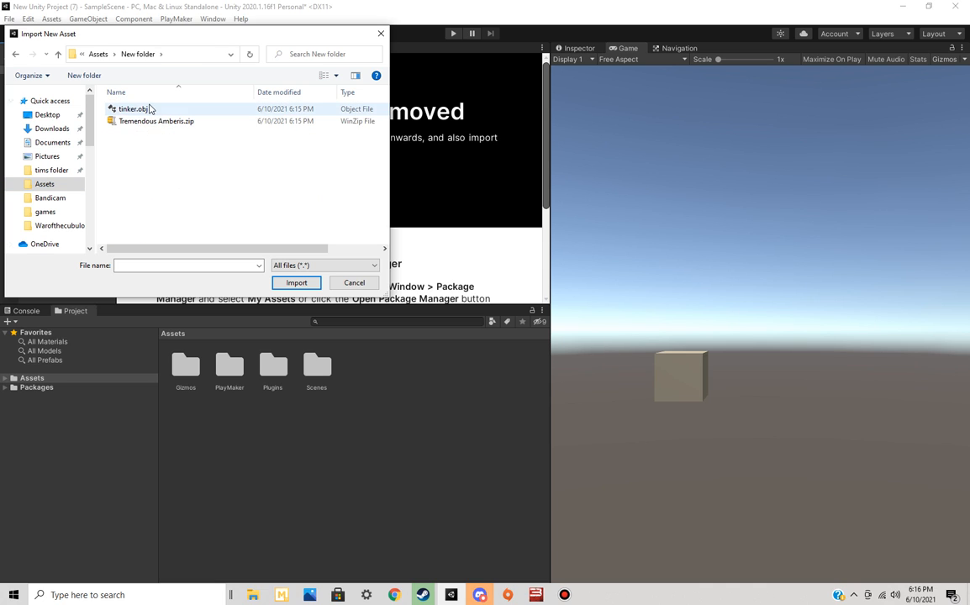
double_click(141, 109)
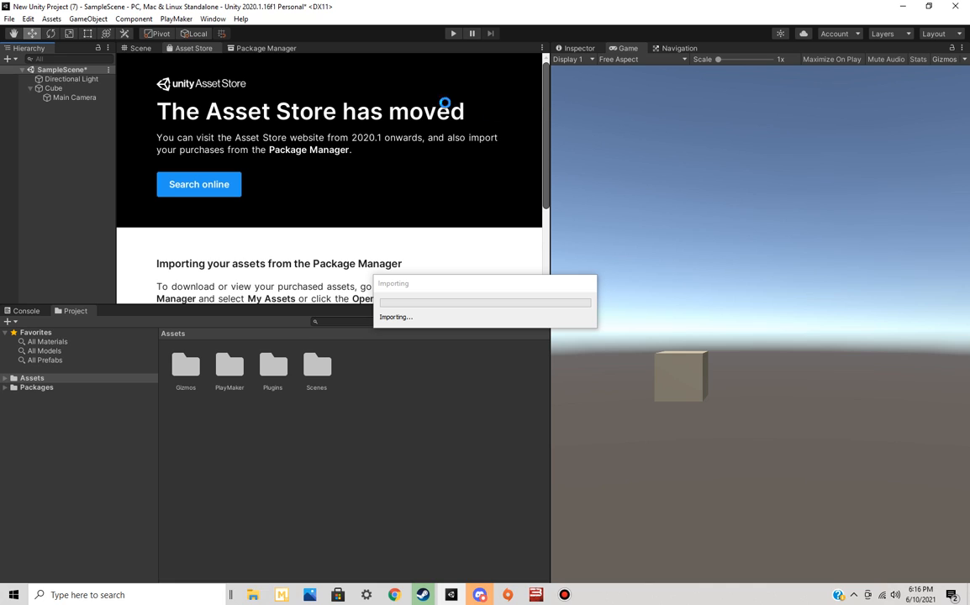
Place the imported tinker model into the Scene view
left_click(139, 48)
left_click_drag(356, 364, 363, 149)
right_click_drag(288, 230, 315, 157)
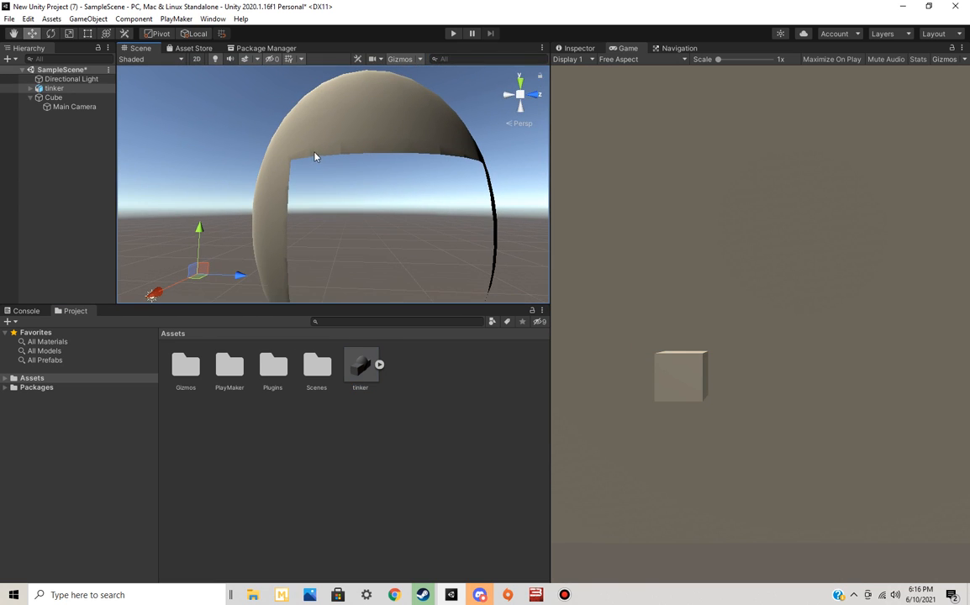
Set the tinker object's scale to 0.1 on X, Y and Z and view the whole model in the scene
left_click(592, 54)
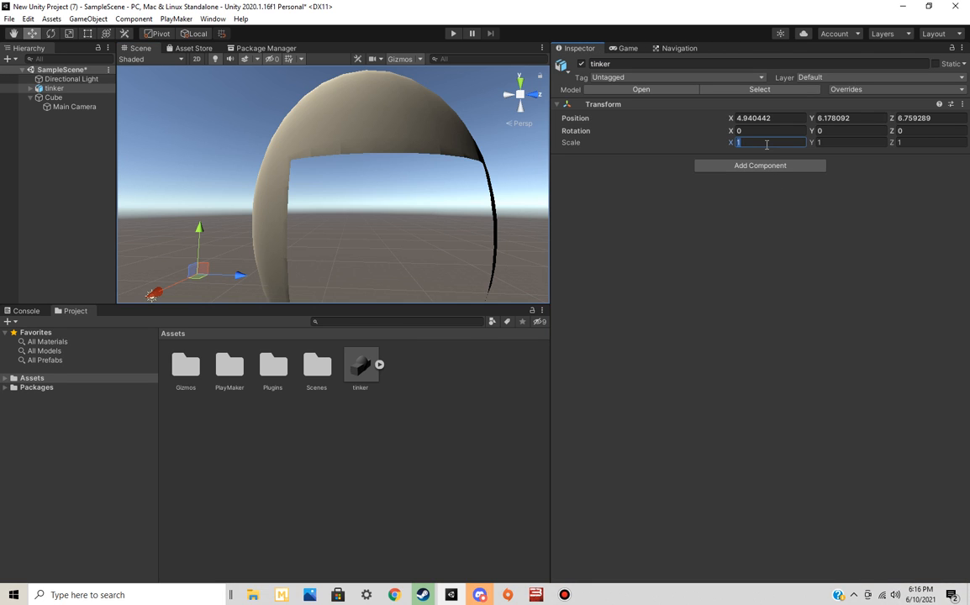
type("0.1")
key("Tab")
type("0.1")
key("Tab")
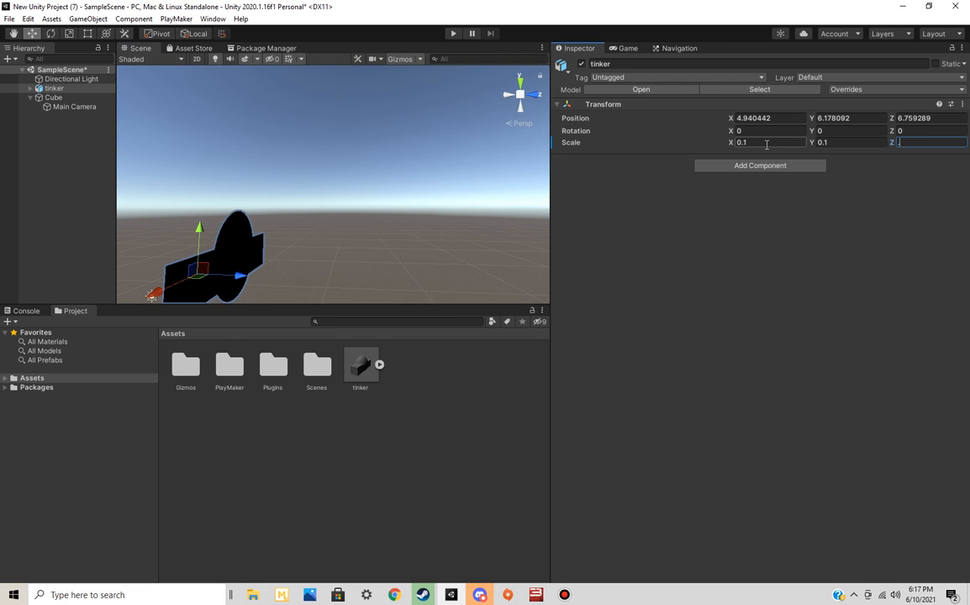
type(".1")
right_click_drag(333, 276, 296, 328)
key("w")
key("s")
right_click_drag(396, 214, 446, 265)
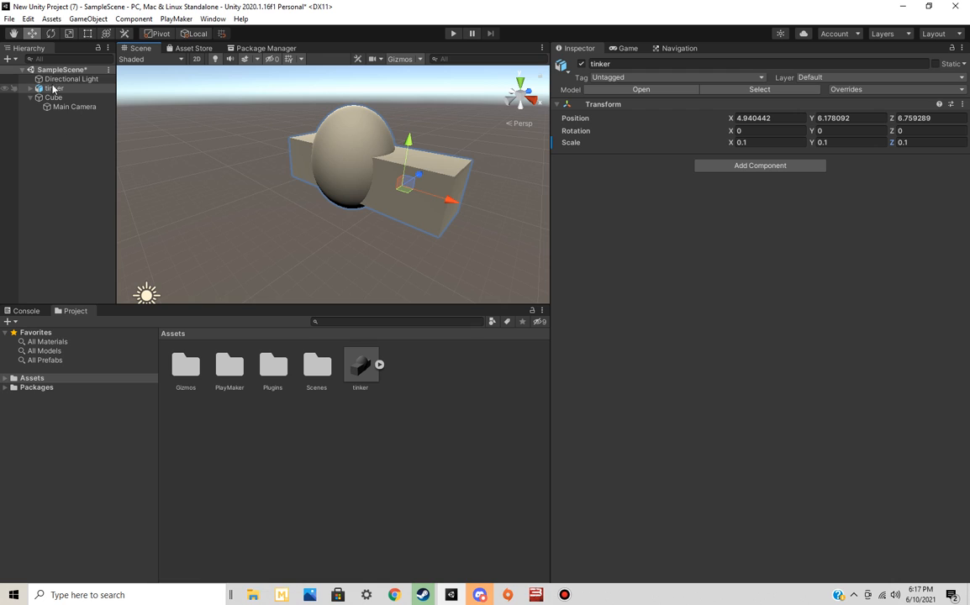
left_click(51, 19)
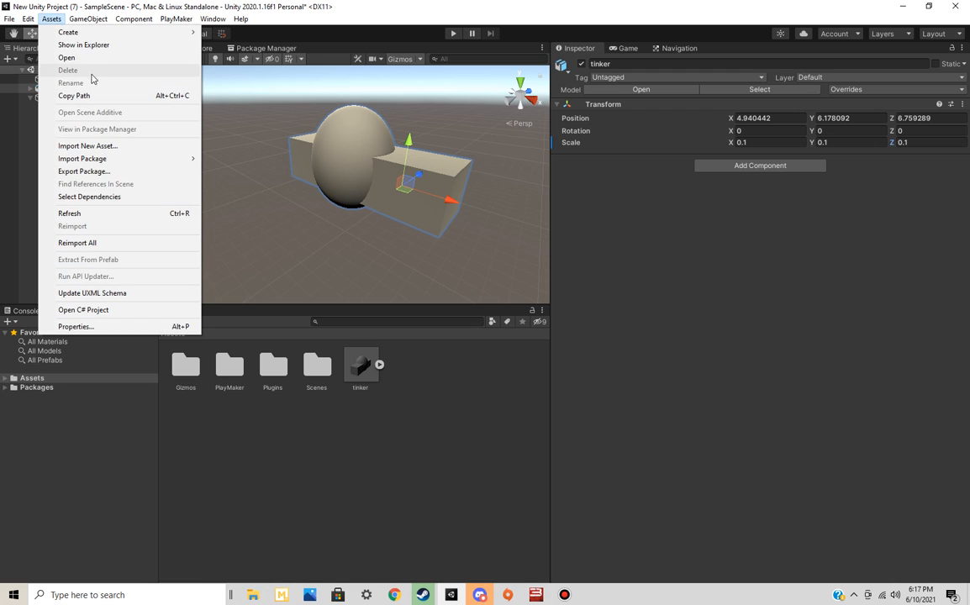
left_click(148, 147)
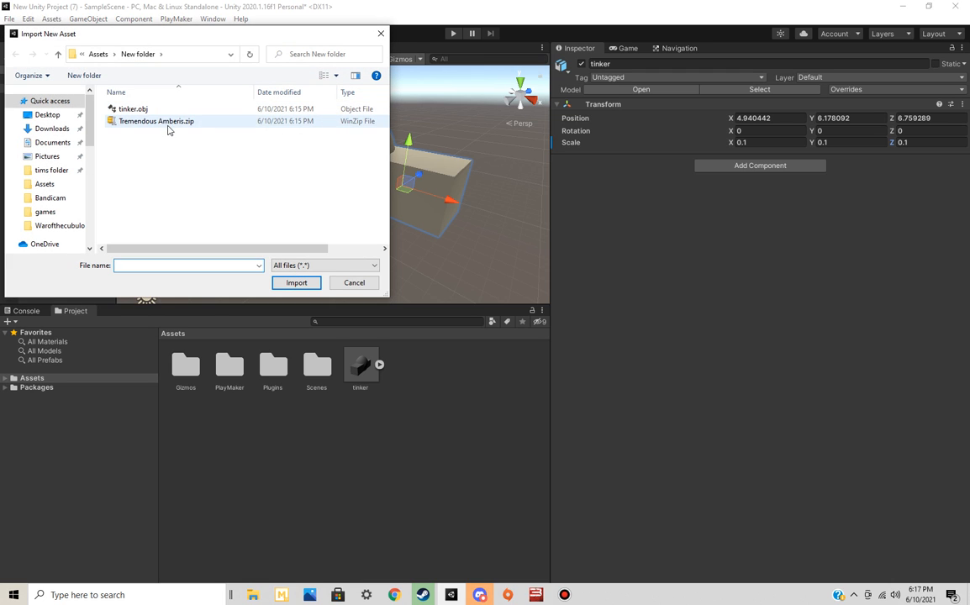
left_click_drag(217, 40, 281, 72)
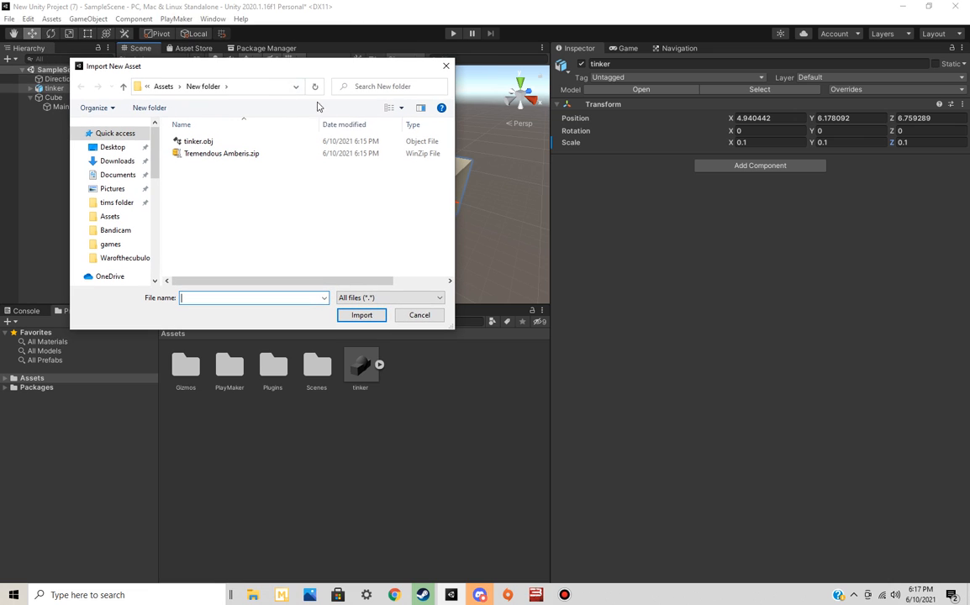
left_click(419, 315)
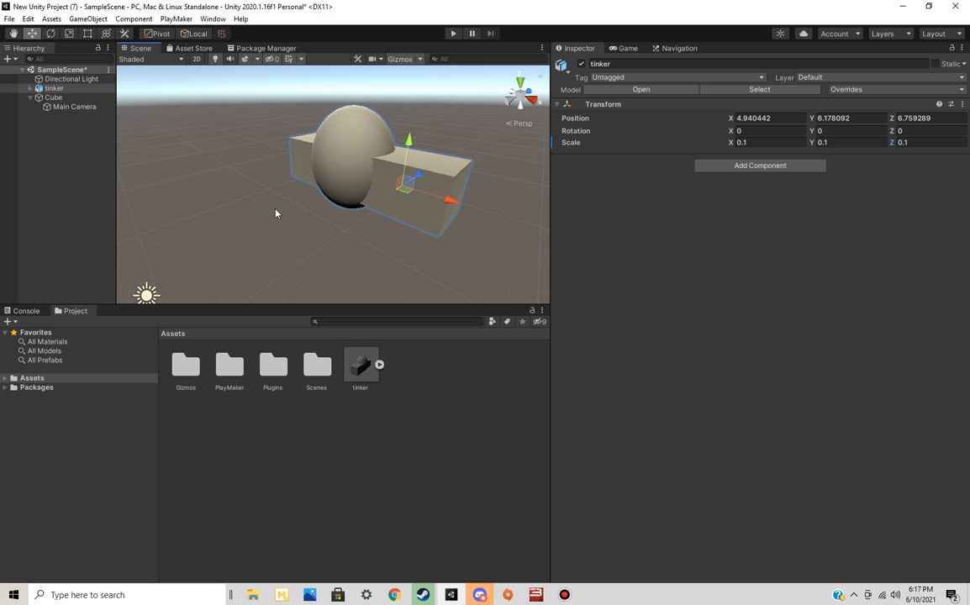
Examine the tinker asset's import settings, then view the placed model in the Scene and Game views
left_click(343, 429)
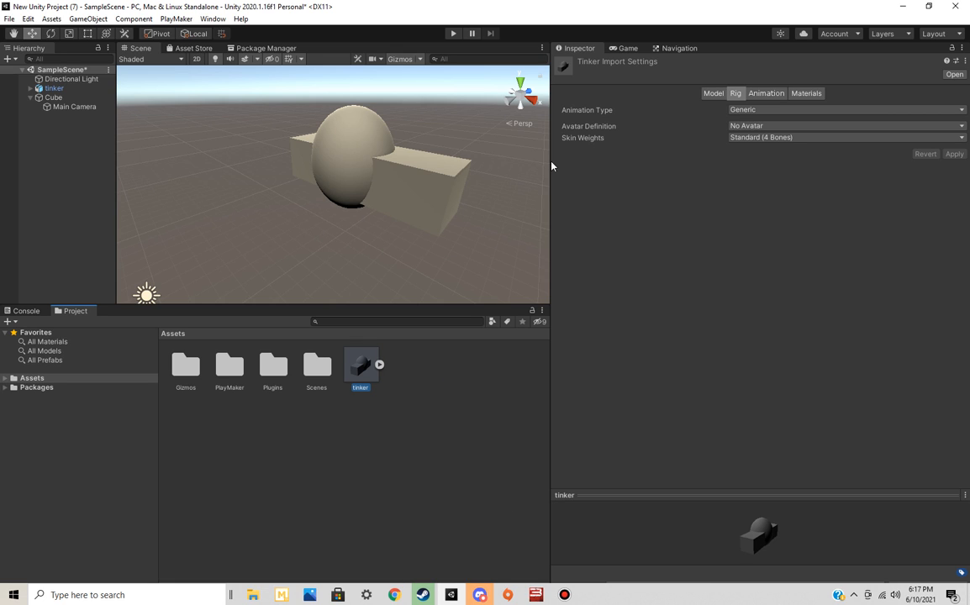
left_click(358, 168)
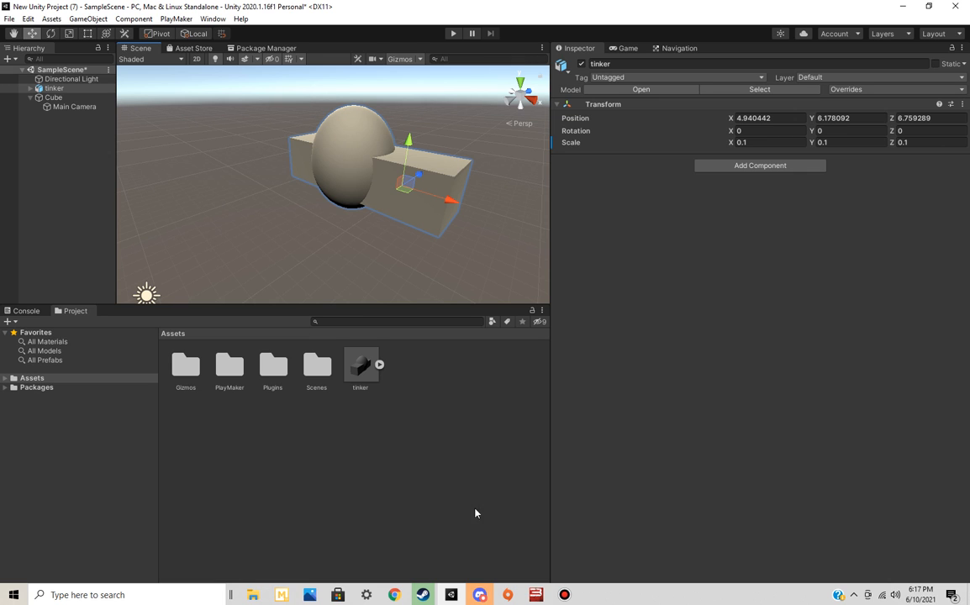
left_click_drag(322, 215, 245, 218, "alt")
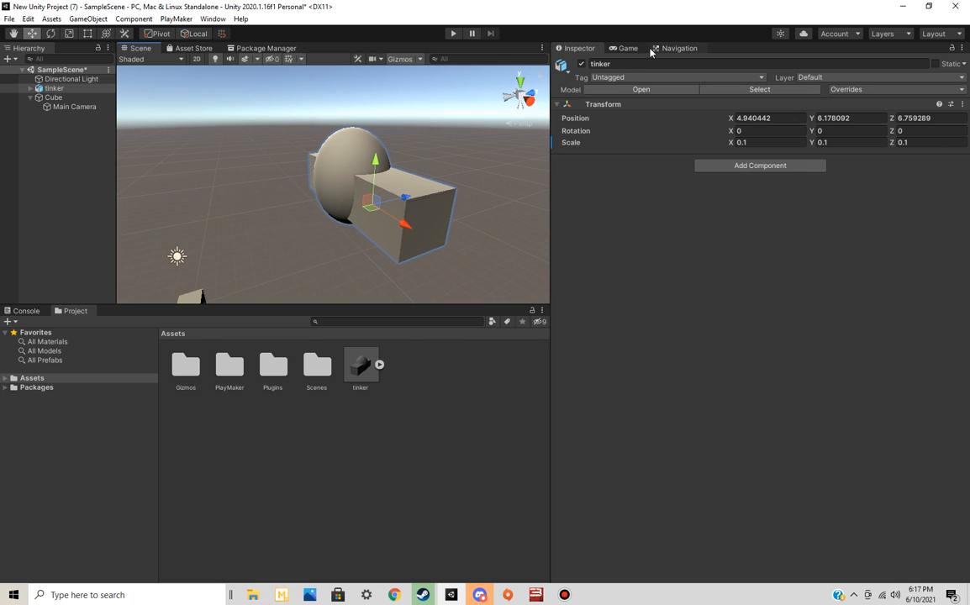
left_click(633, 50)
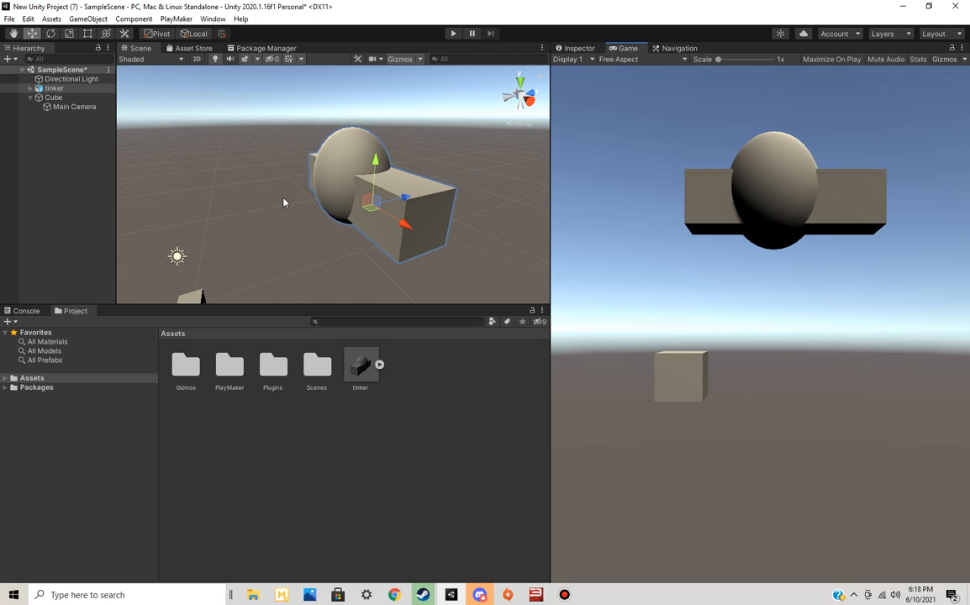
Add a Rigidbody with Use Gravity turned off to the tinker object and expand its child groups
left_click_drag(290, 217, 525, 126, "alt")
left_click(580, 48)
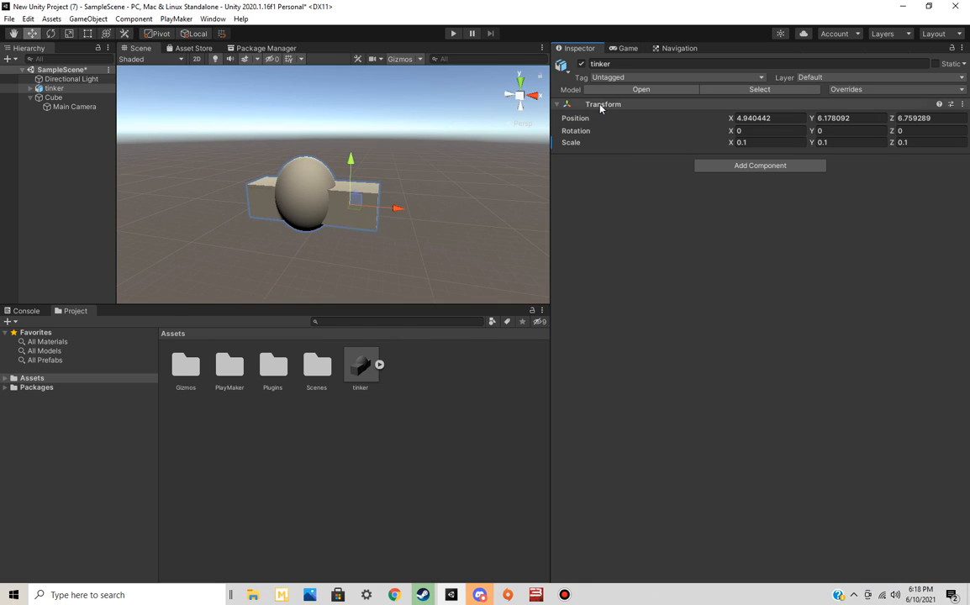
left_click(760, 165)
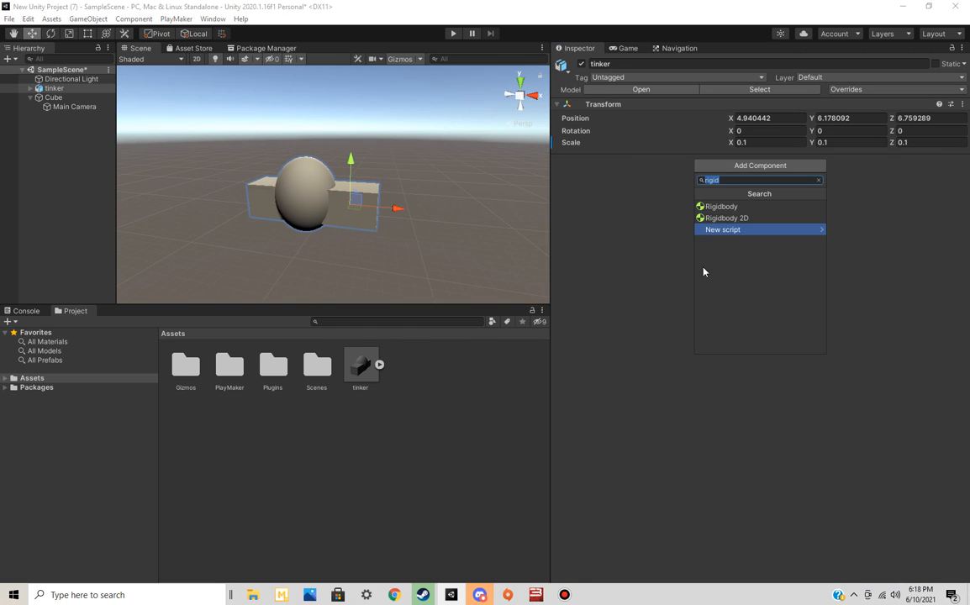
left_click(733, 207)
left_click(733, 211)
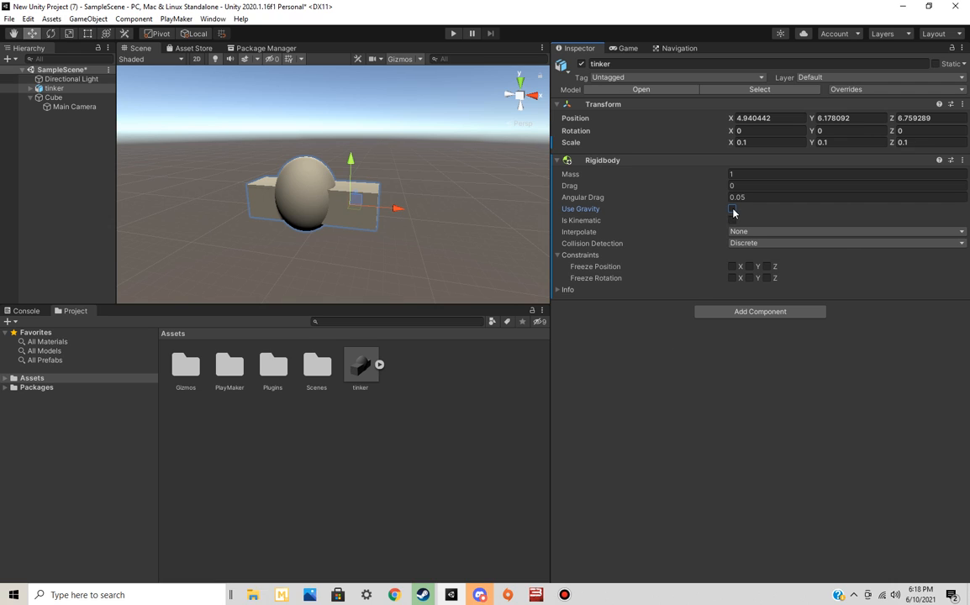
left_click(31, 89)
left_click(31, 88)
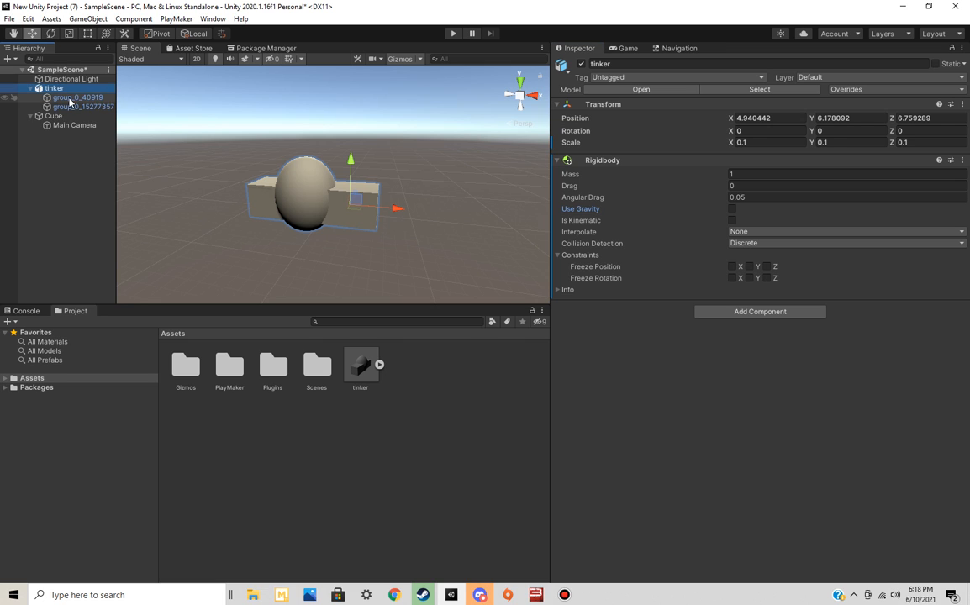
Examine the tinker object's two child groups one at a time, then view the whole model in the Scene and Game views
left_click(68, 98)
left_click(72, 107)
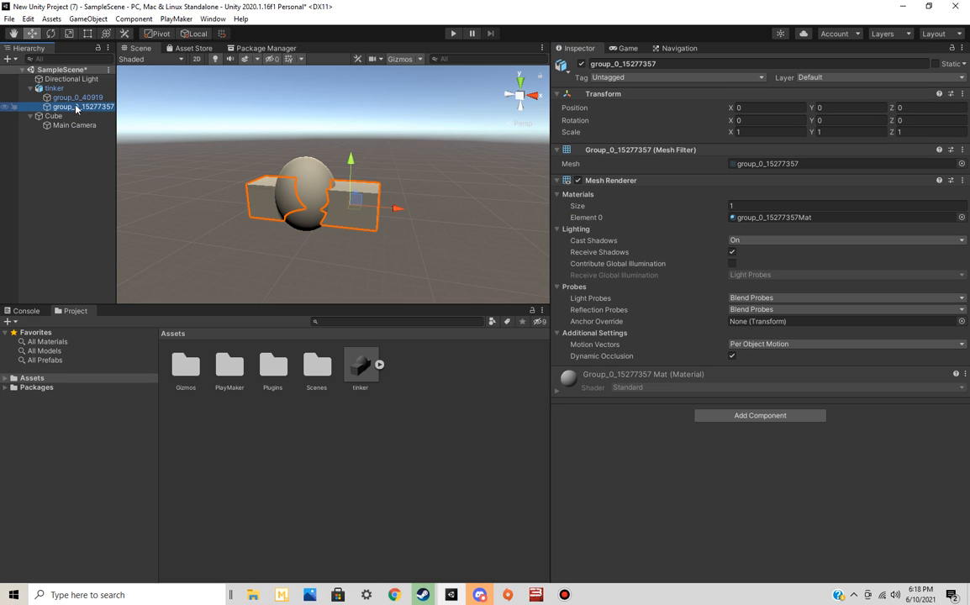
left_click(80, 97)
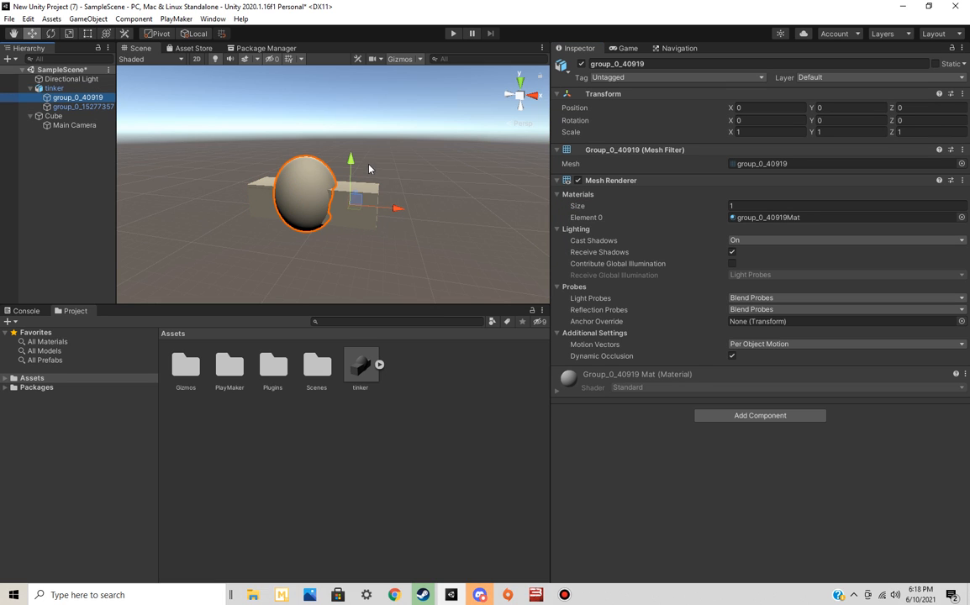
mouse_move(396, 210)
left_mouse_down()
mouse_move(424, 212)
mouse_move(353, 211)
mouse_move(461, 213)
mouse_move(397, 210)
left_mouse_up()
left_click(237, 244)
left_click_drag(227, 227, 401, 249, "alt")
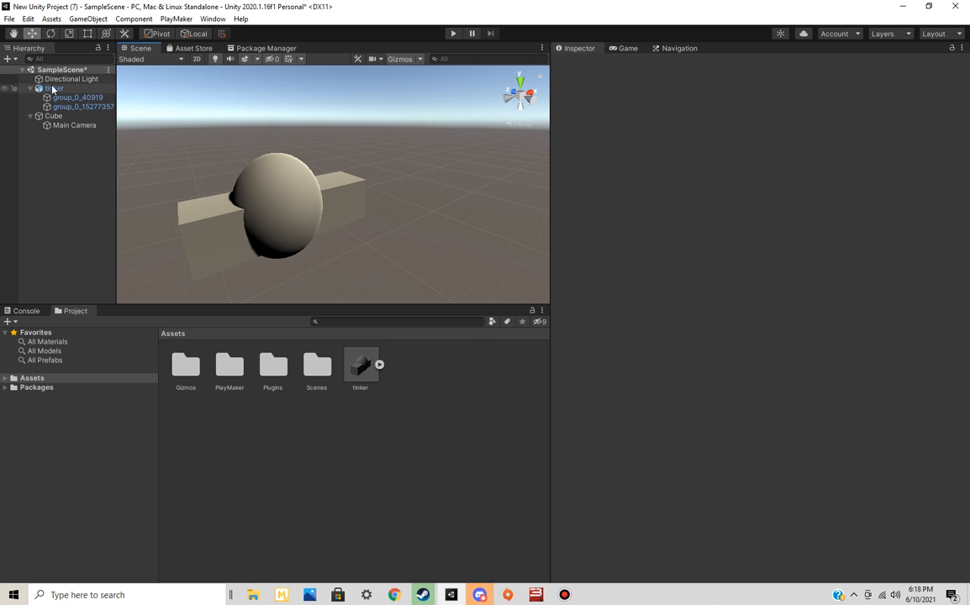
left_click(627, 48)
left_click(313, 210)
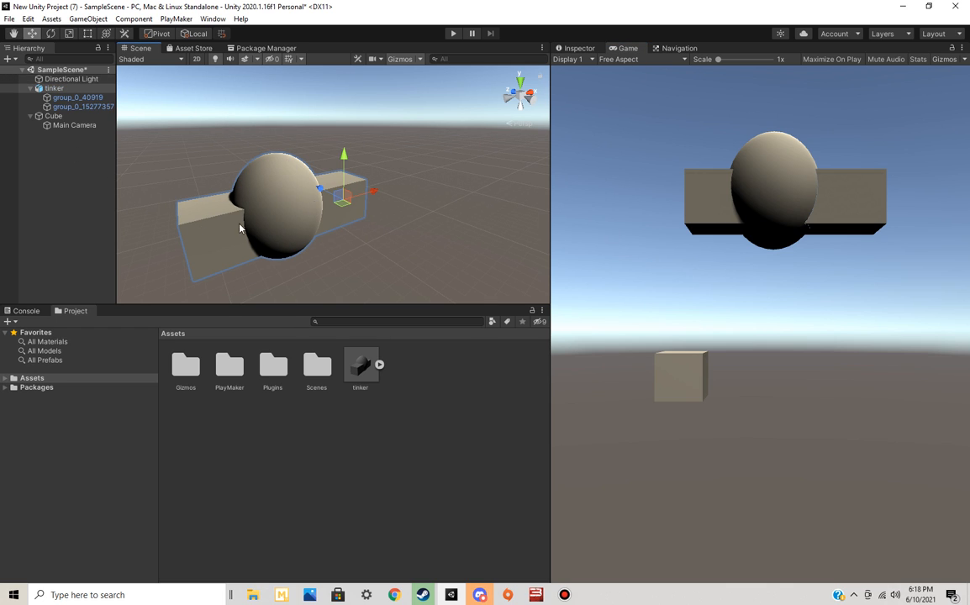
Switch to Tinkercad in the browser and open the Neat Stantia-Luulia design from the dashboard in the editor
key("alt+Tab")
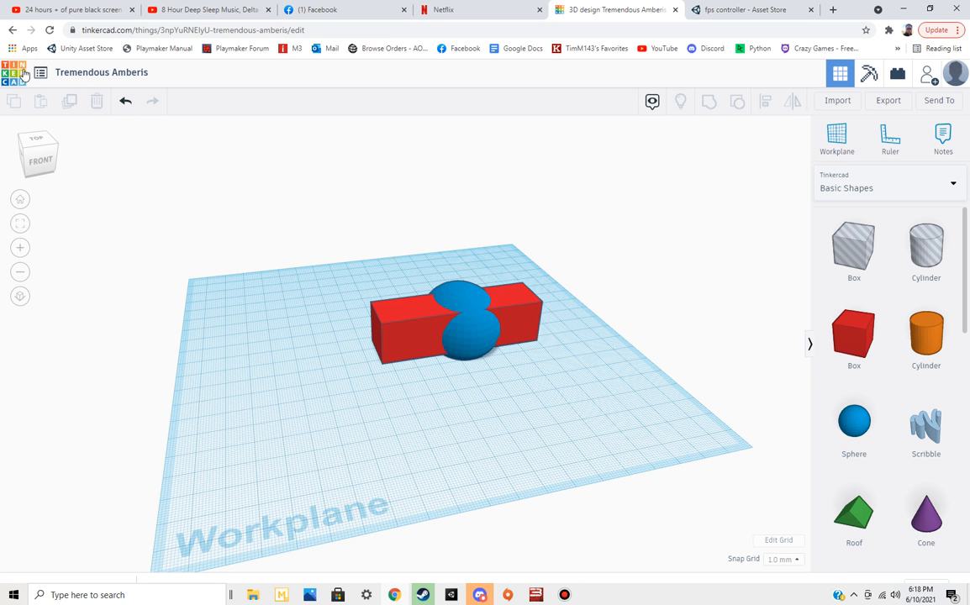
left_click(12, 31)
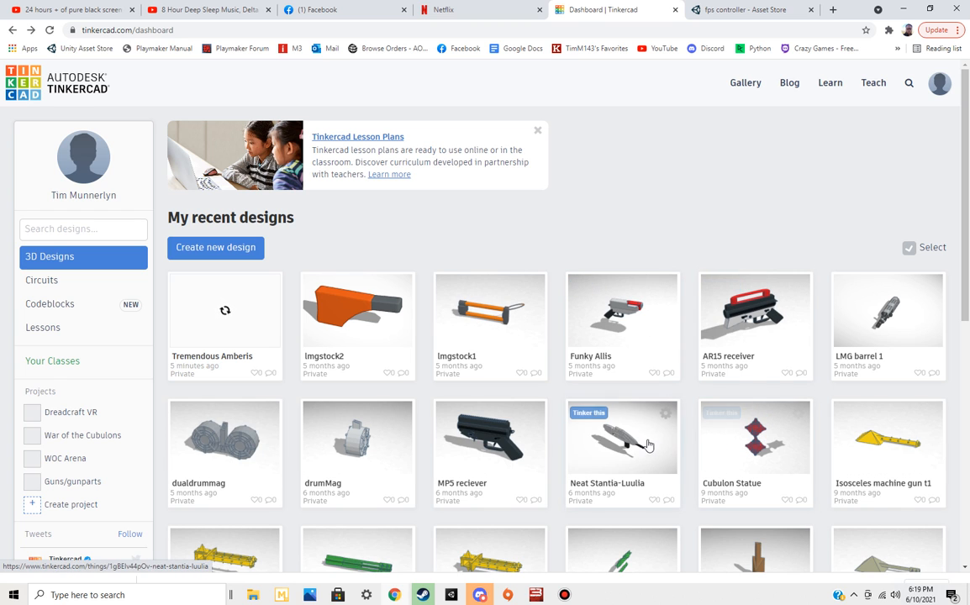
left_click(605, 436)
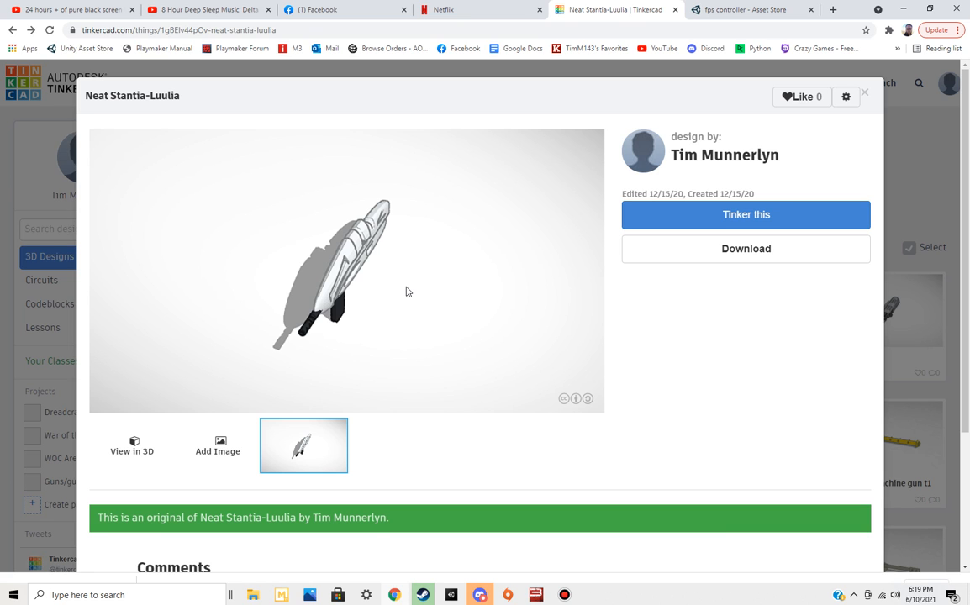
right_click(357, 225)
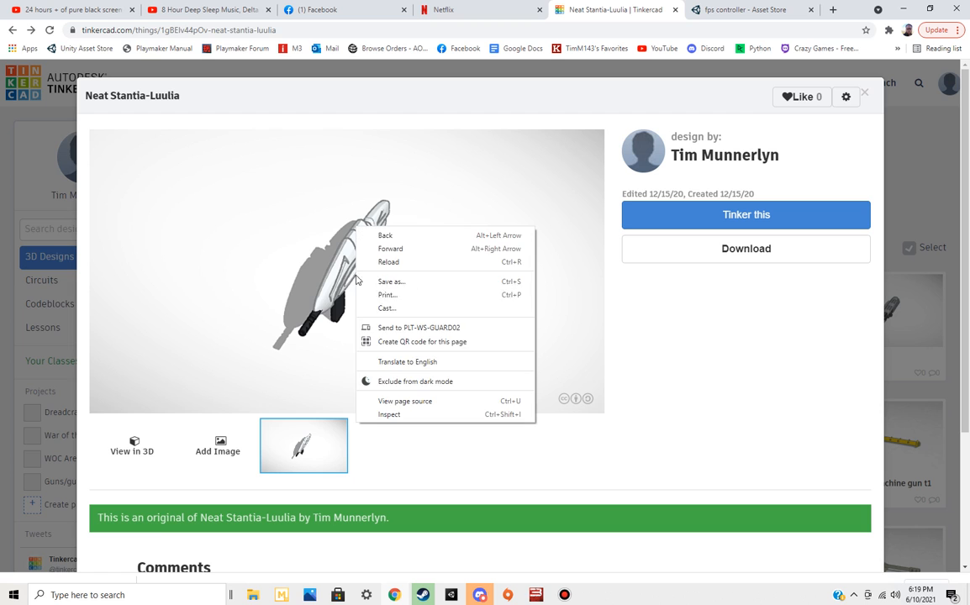
left_click(288, 281)
left_click(729, 223)
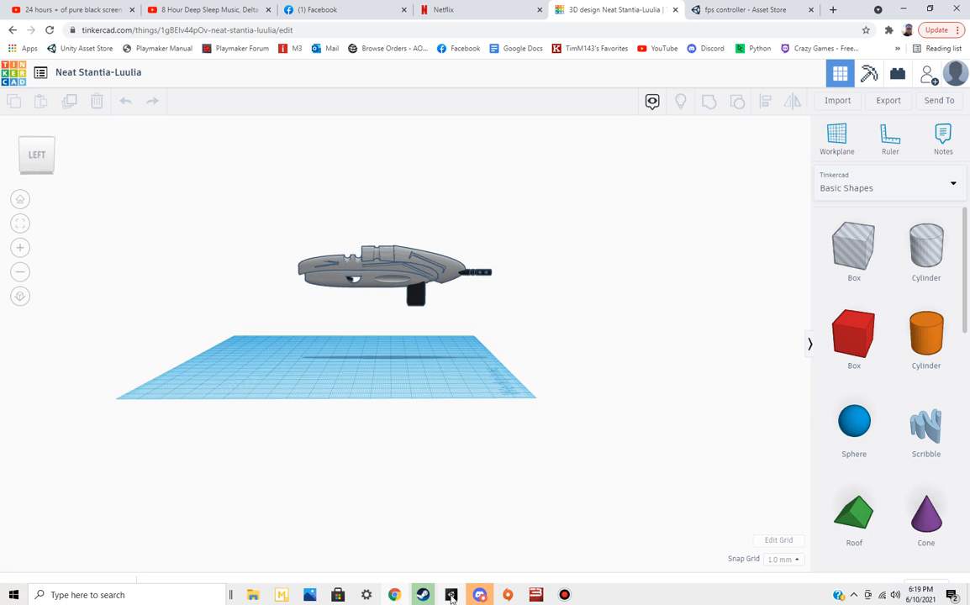
Place two solid red boxes on the workplane beside the gun model, spaced apart from each other
right_click_drag(596, 396, 509, 289)
left_click(853, 332)
left_click(447, 364)
left_click(853, 332)
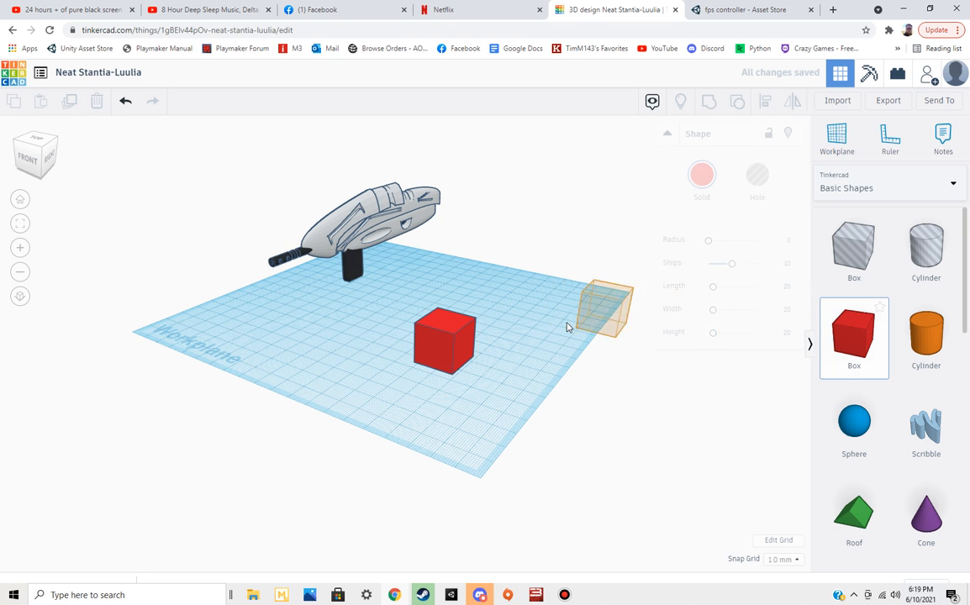
left_click(539, 329)
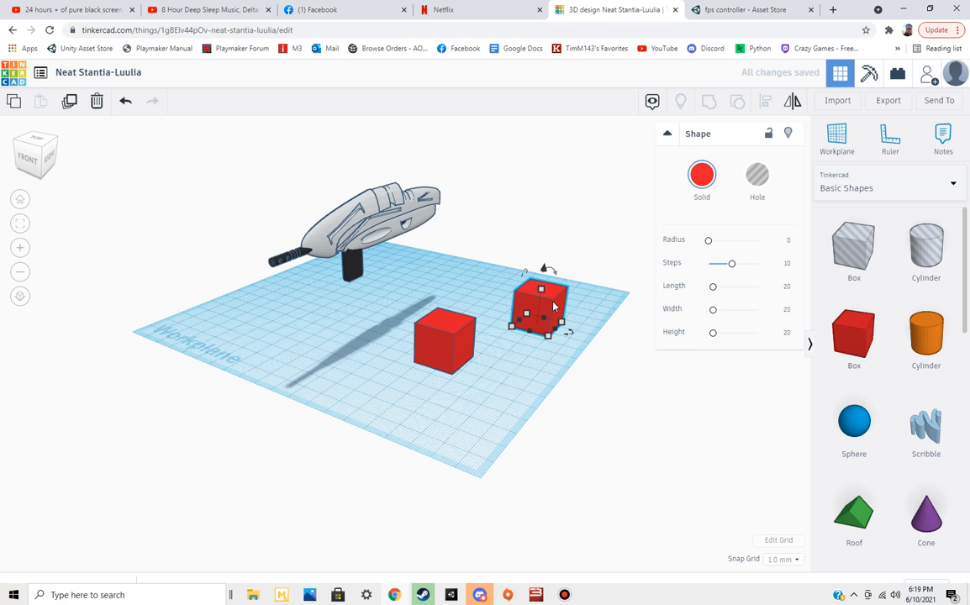
Cut a corner out of the first box by making the second box a hole, overlapping it and grouping both
left_click(757, 177)
left_click_drag(534, 316, 458, 319)
right_click_drag(458, 319, 412, 270)
left_click_drag(407, 266, 563, 429)
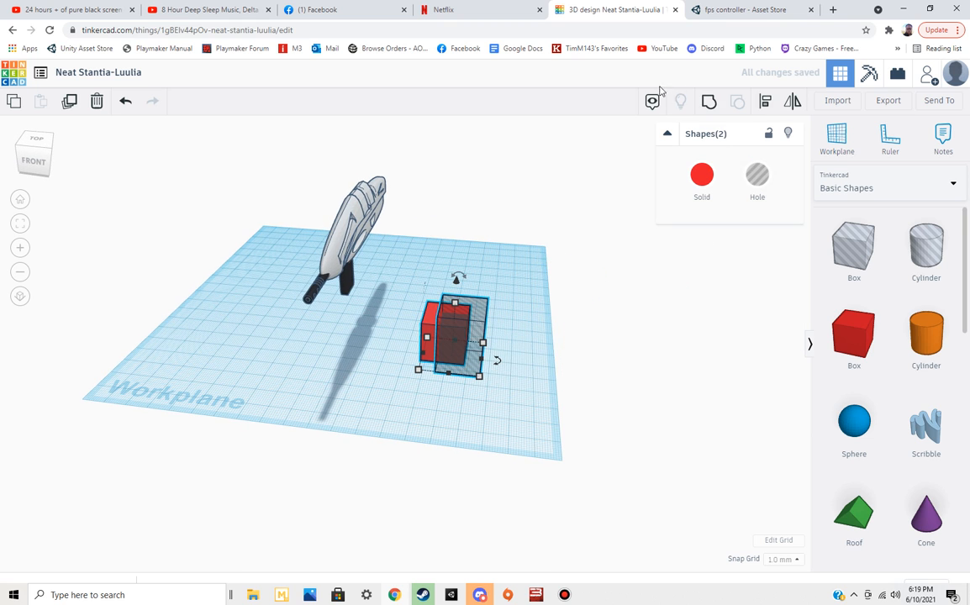
left_click(709, 101)
left_click(452, 361)
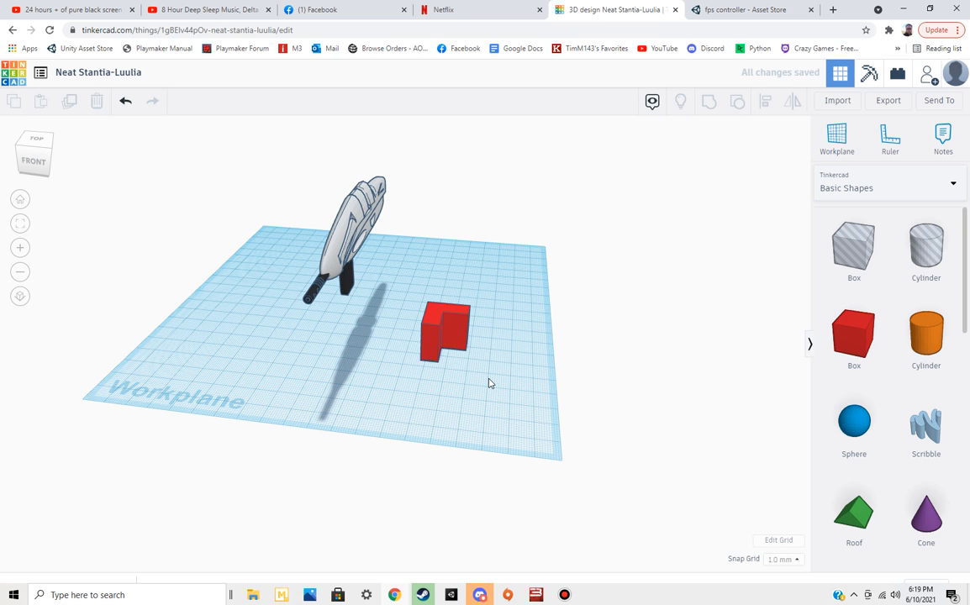
View the notched red box from another angle and delete it from the workplane
right_click_drag(489, 379, 465, 369)
right_click_drag(531, 353, 455, 348)
left_click(458, 353)
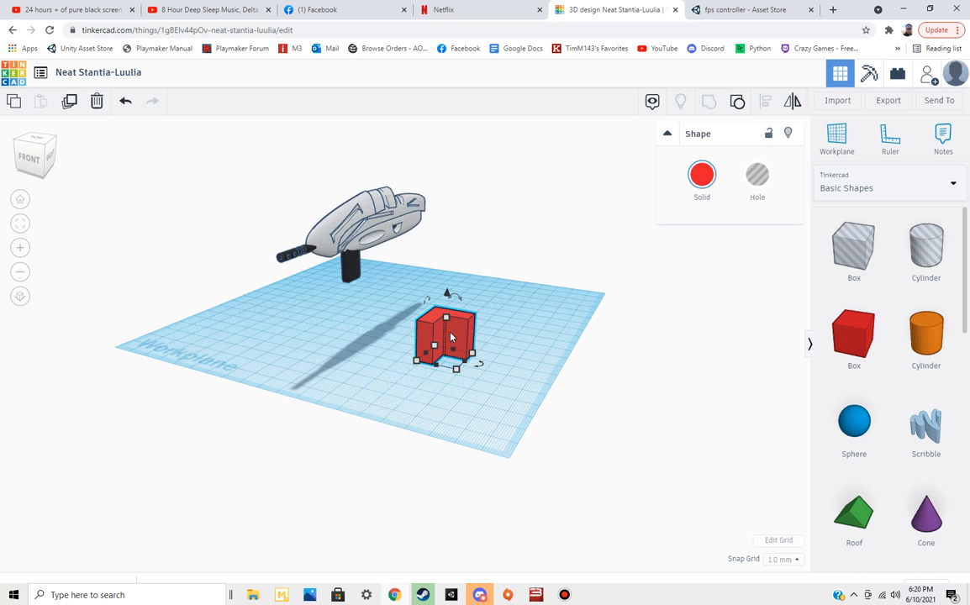
key("Delete")
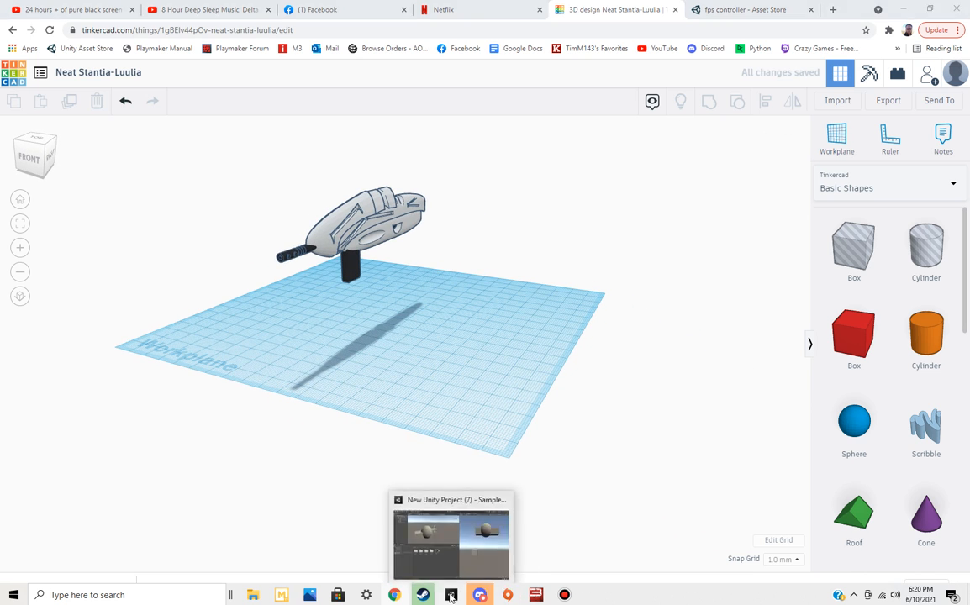
Switch back to Unity and add a PlayMakerFSM component to the tinker object
left_click(450, 596)
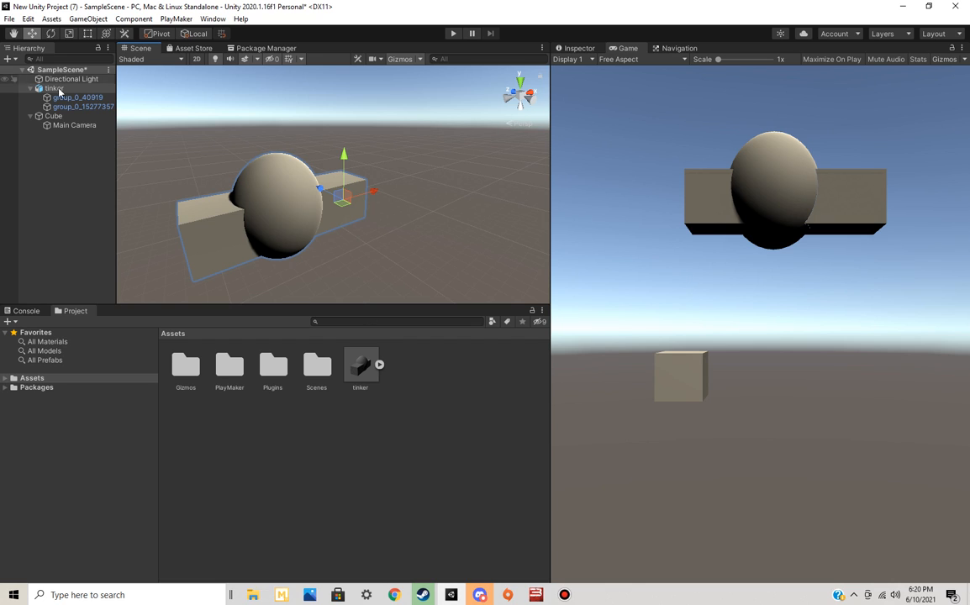
left_click(578, 48)
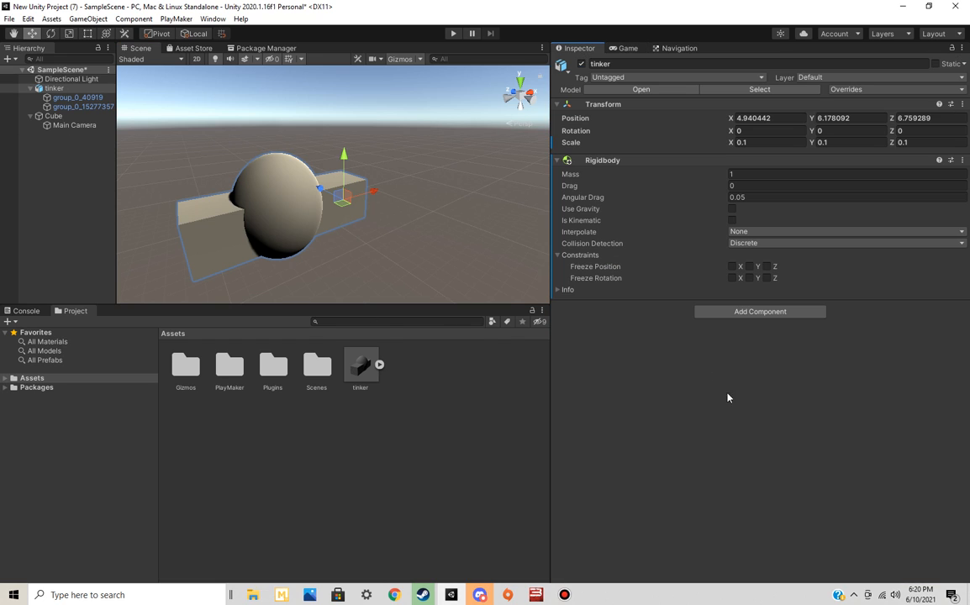
left_click(743, 311)
type("fsm")
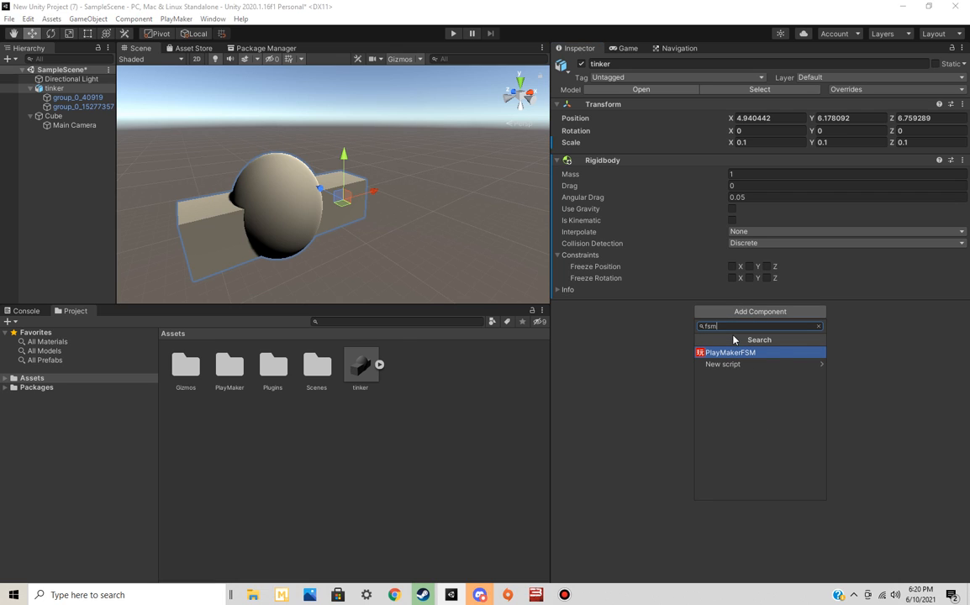
left_click(729, 353)
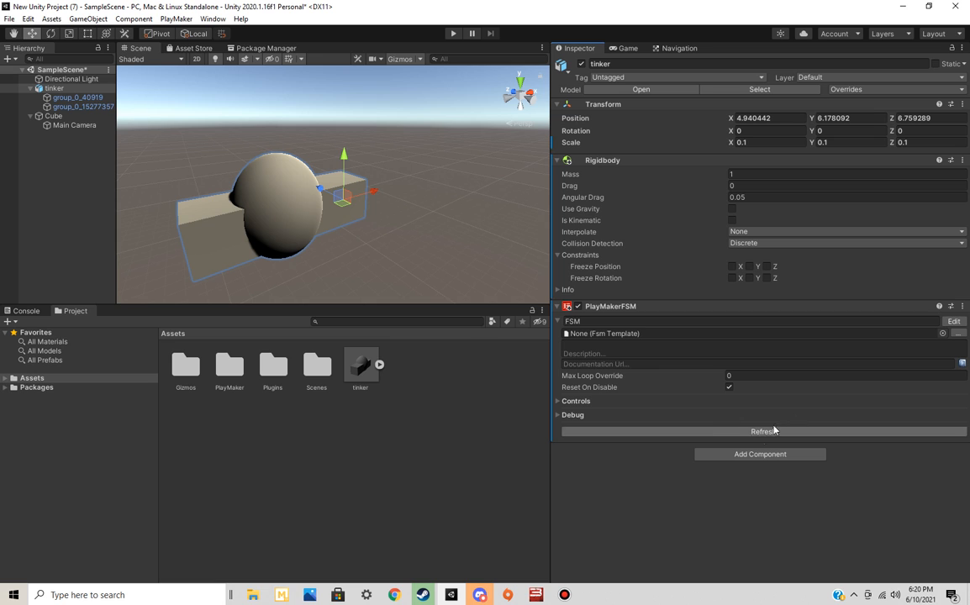
Open the tinker FSM in the PlayMaker editor and add a second state to the graph
left_click(957, 324)
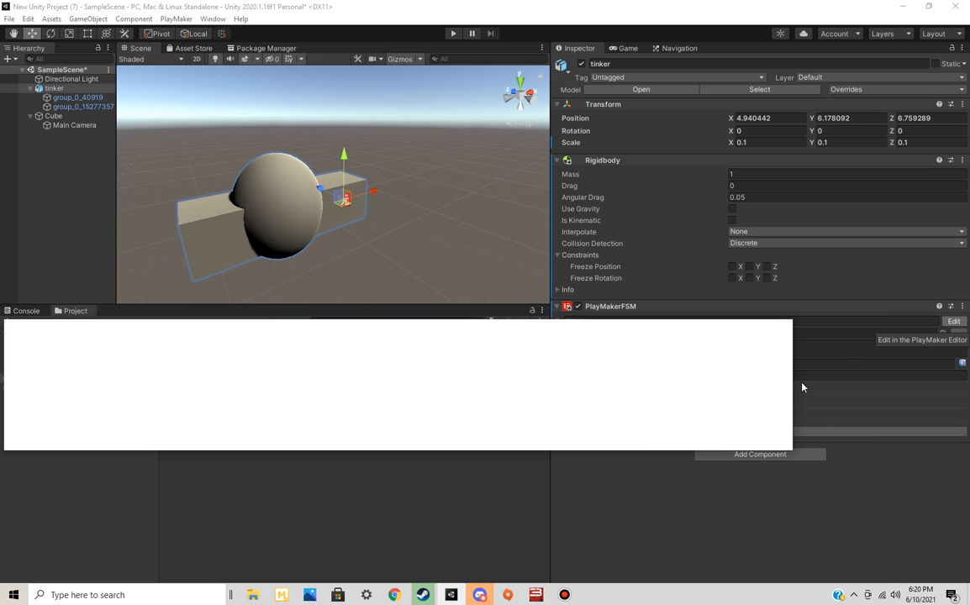
left_click_drag(572, 326, 638, 195)
left_click_drag(850, 320, 729, 531)
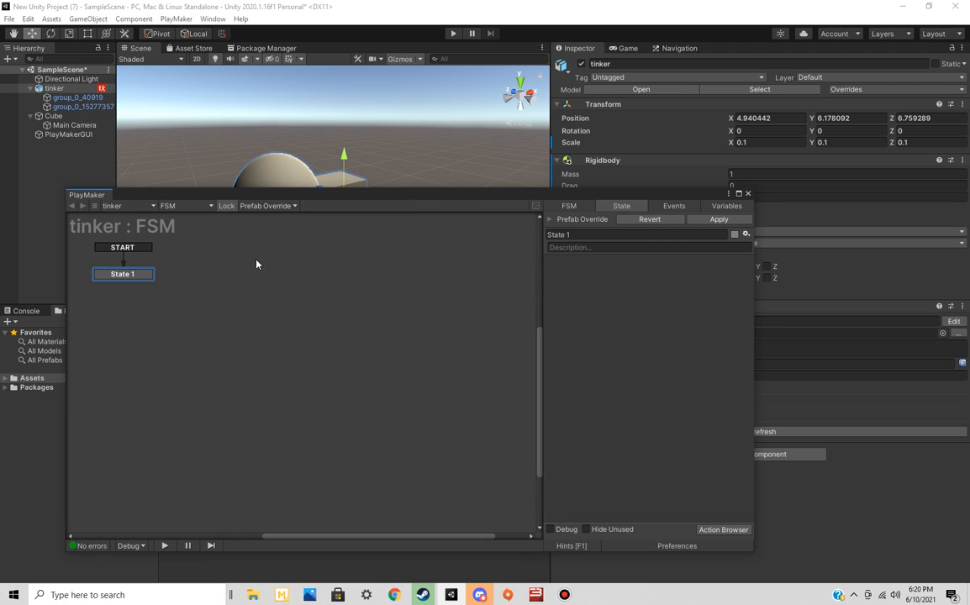
right_click(237, 290)
left_click(258, 297)
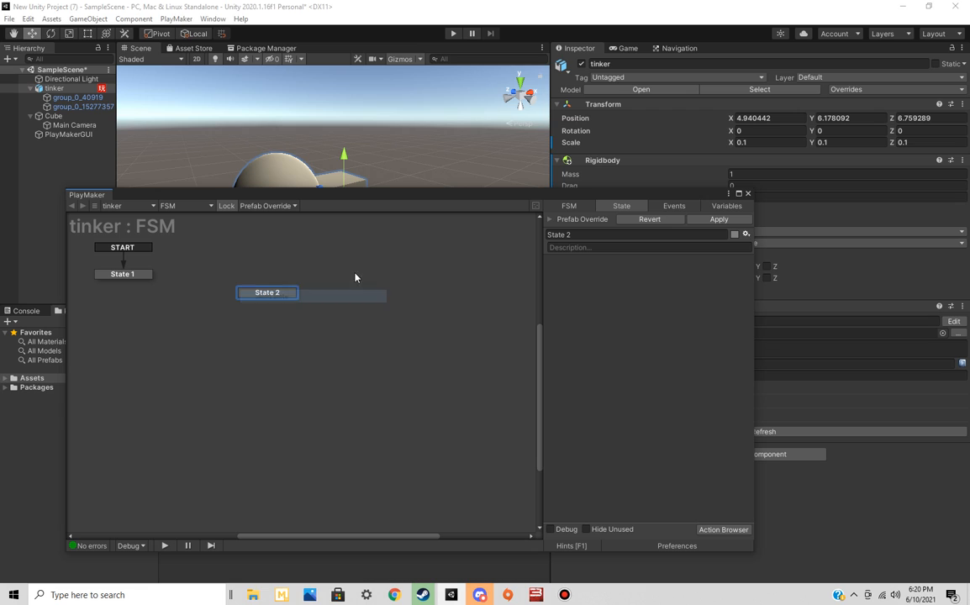
Add a Move Object action to State 1 and assign the tinker object as its destination
left_click(130, 279)
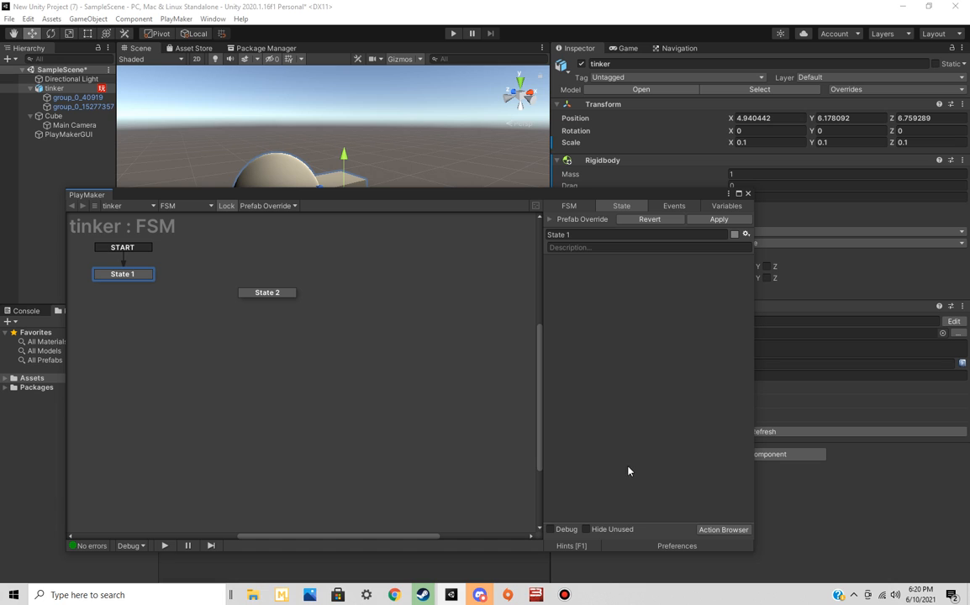
left_click(711, 533)
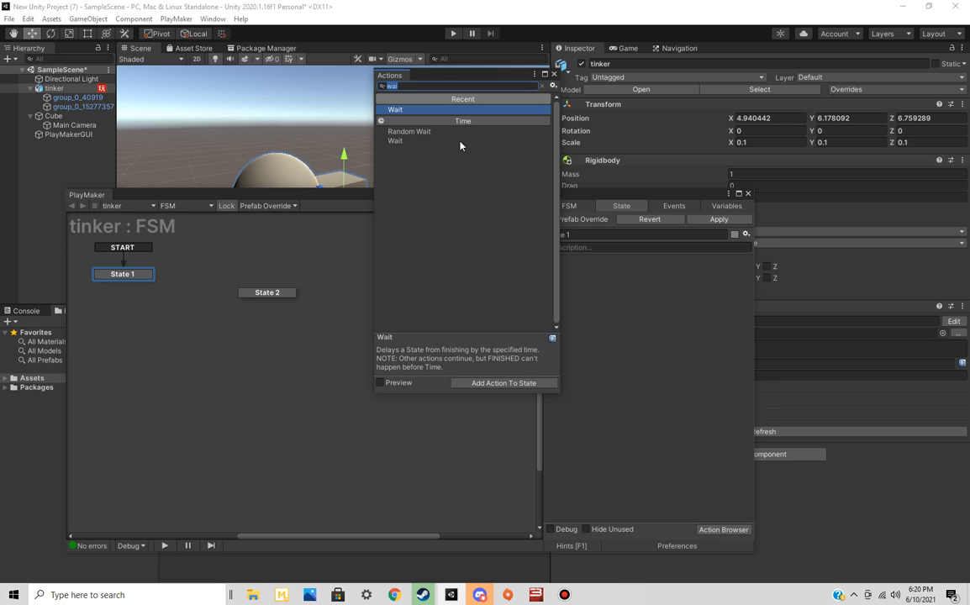
type("move")
double_click(395, 108)
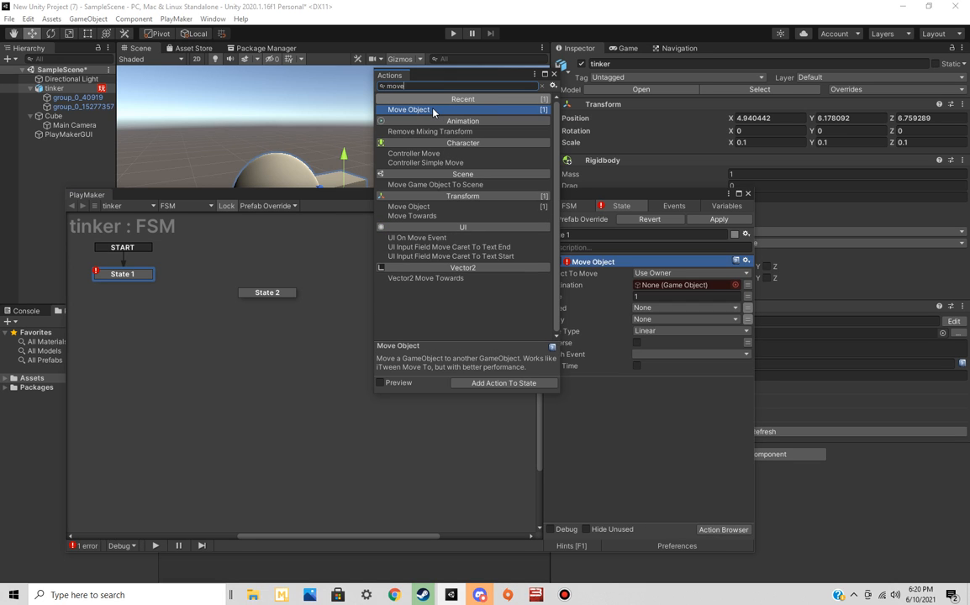
left_click(554, 74)
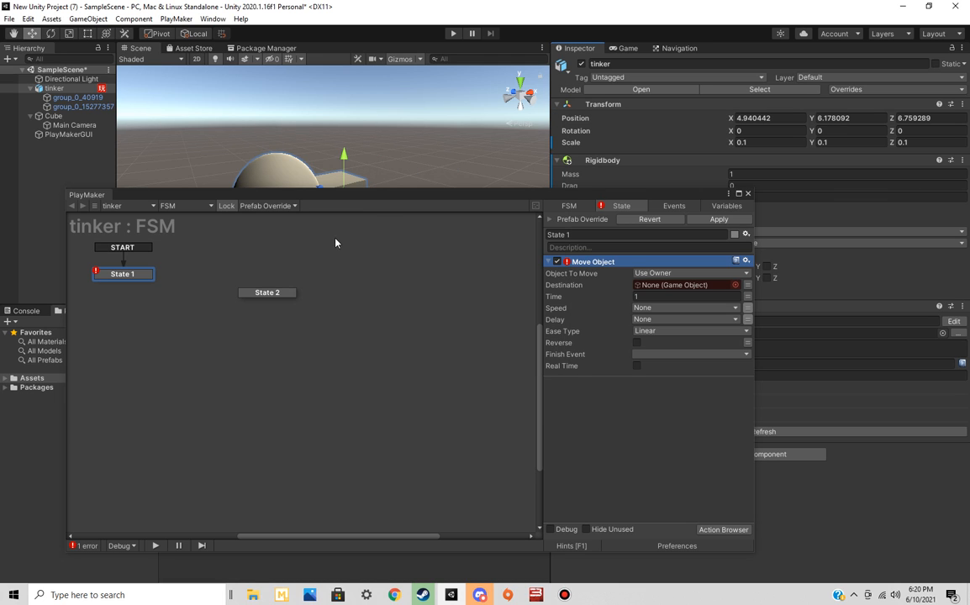
left_click_drag(370, 200, 539, 146)
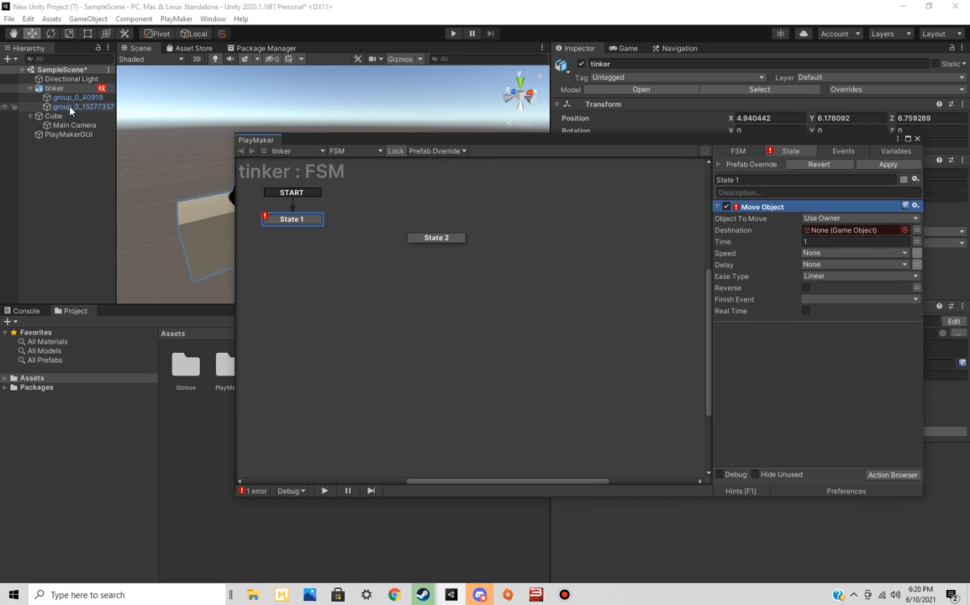
left_click_drag(63, 88, 871, 232)
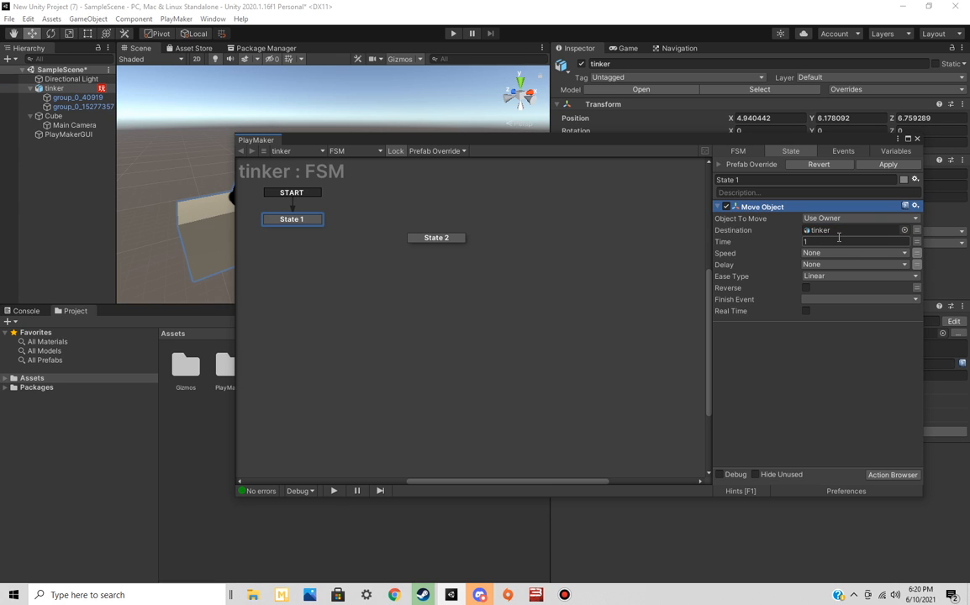
Switch the Move Object action's speed from a variable to a direct value and set it to 5
left_click(855, 253)
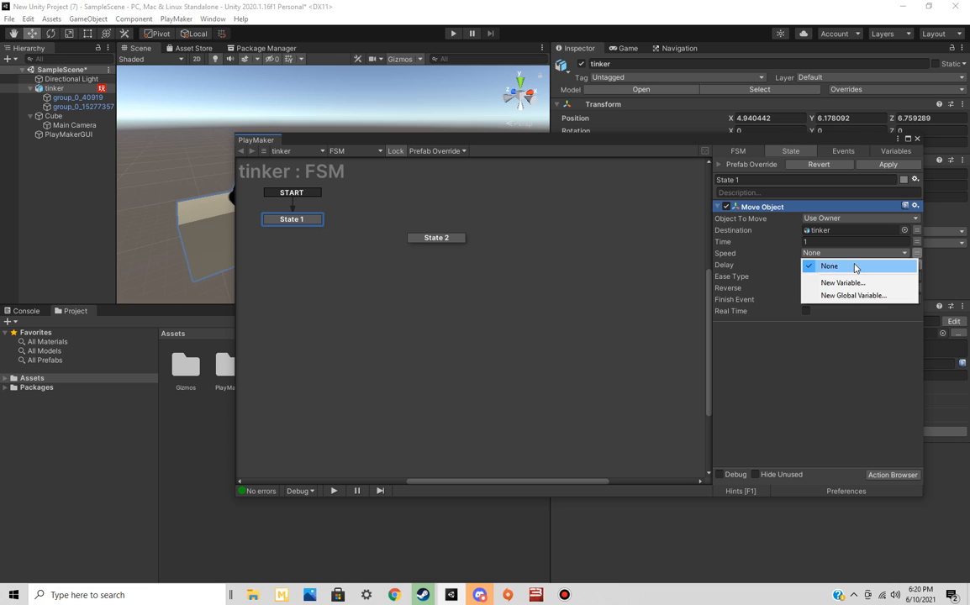
left_click(859, 284)
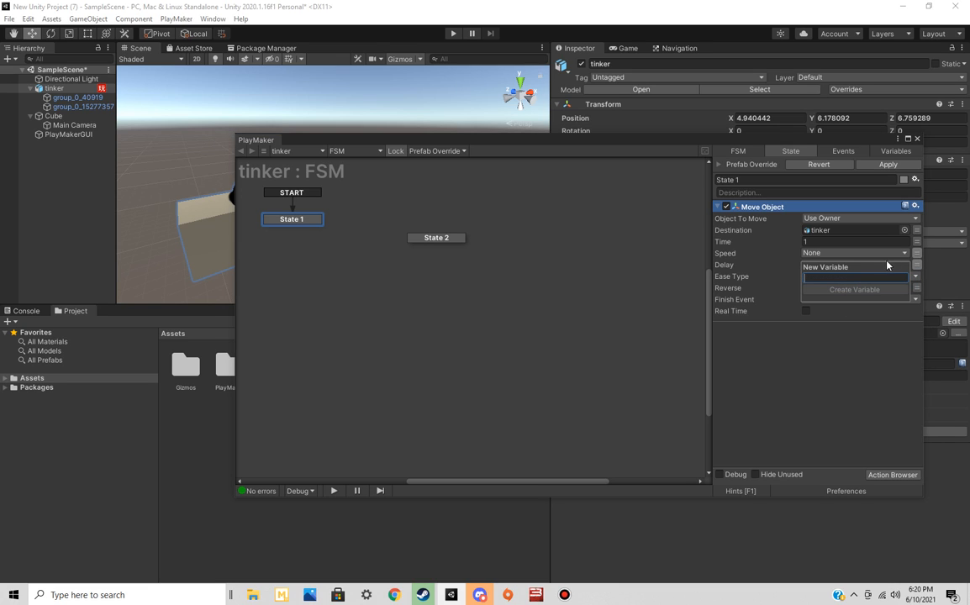
left_click(916, 255)
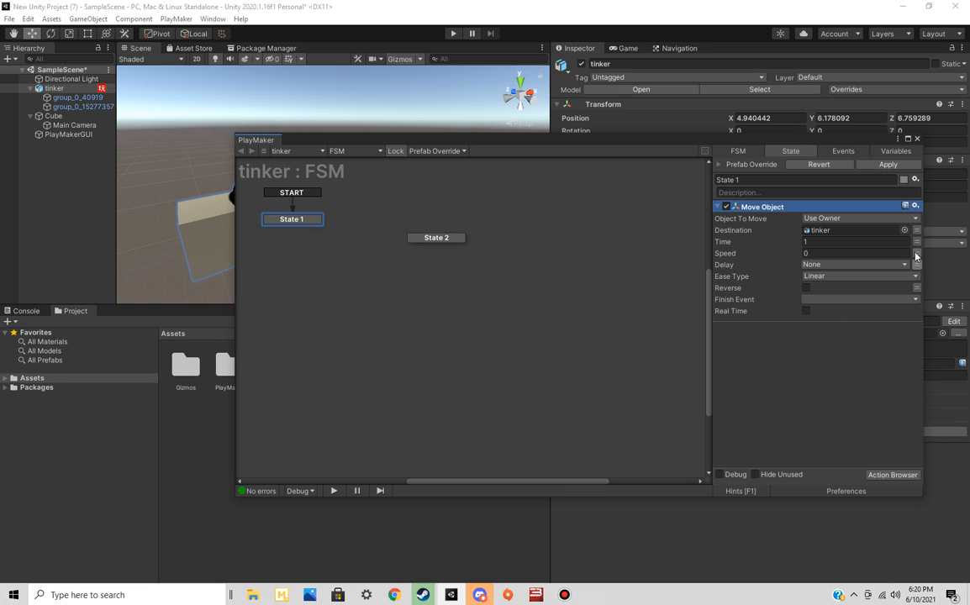
left_click(857, 277)
left_click(776, 324)
left_click(816, 253)
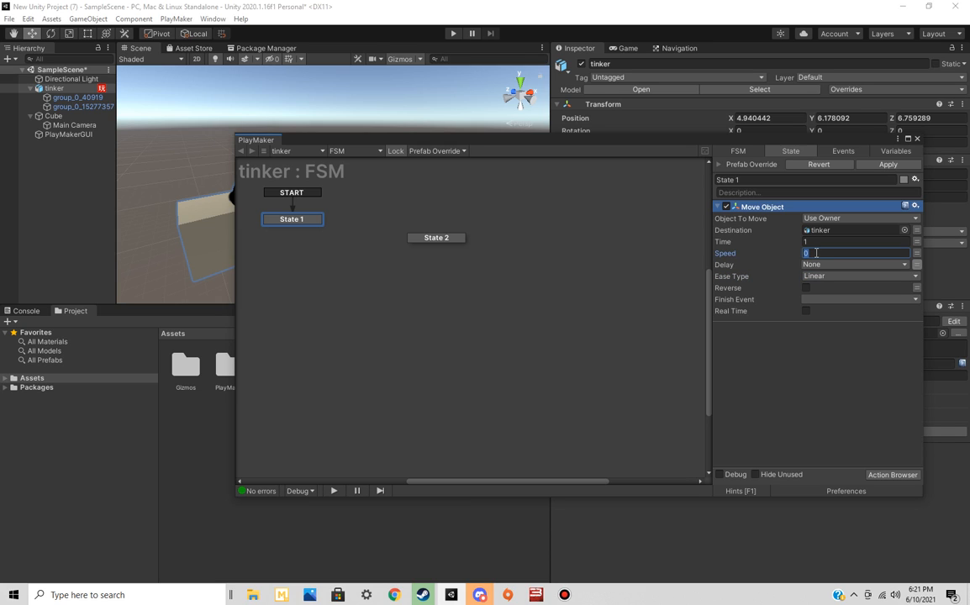
type("5")
left_click(836, 219)
left_click(832, 227)
left_click_drag(704, 145, 607, 131)
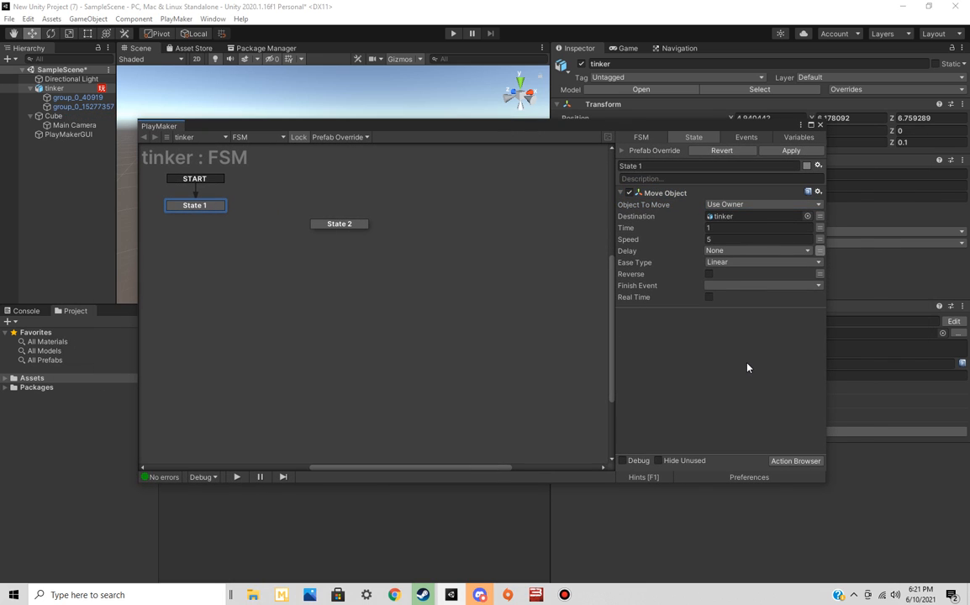
left_click(796, 460)
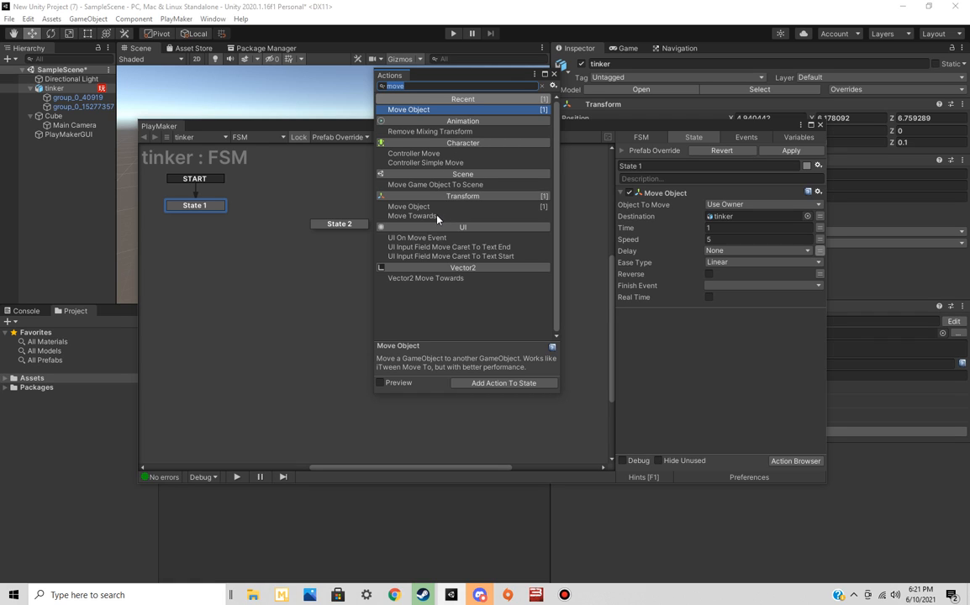
left_click(554, 74)
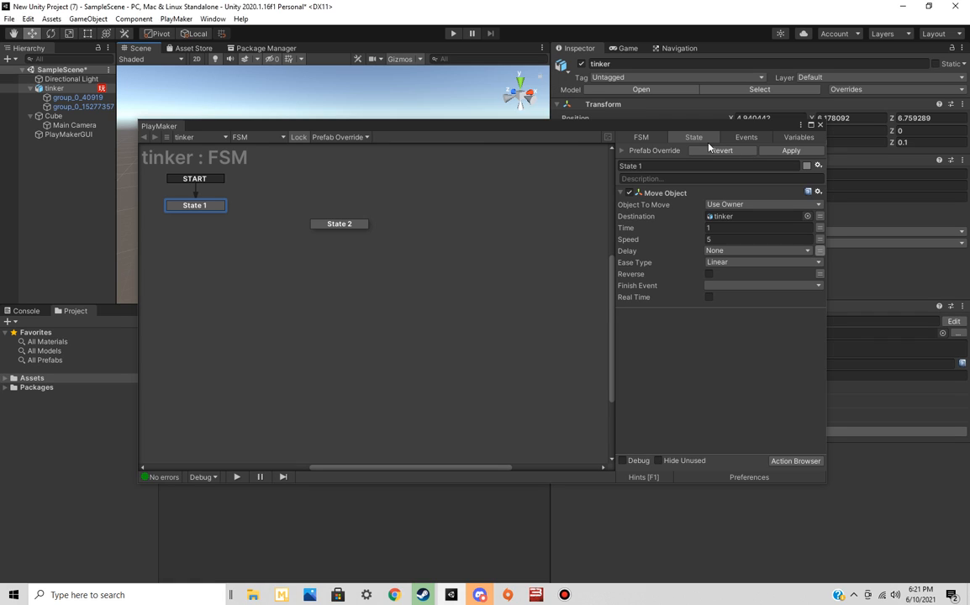
Run the scene in play mode to test the tinker object's movement, and stop it again
left_click(738, 113)
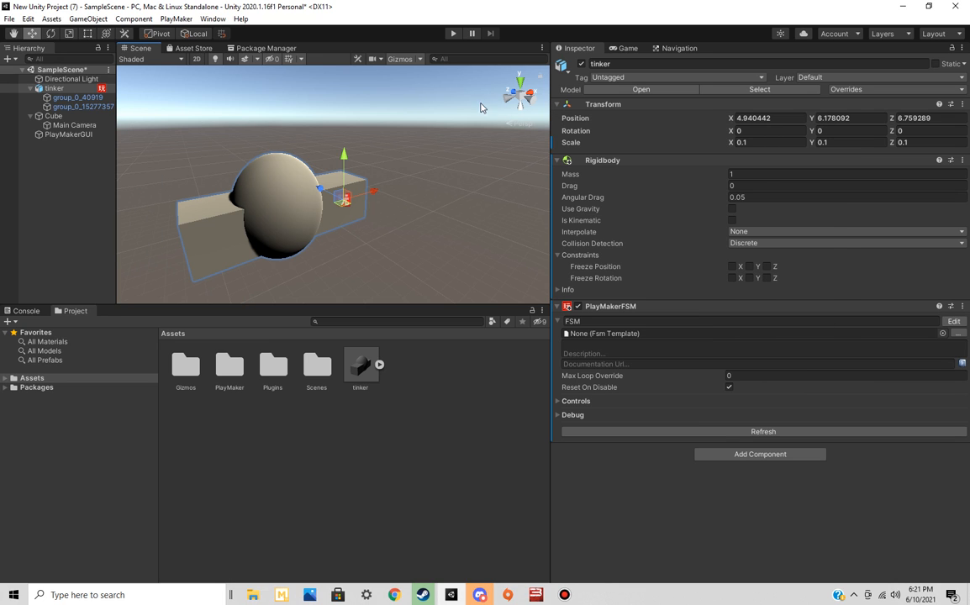
left_click(452, 33)
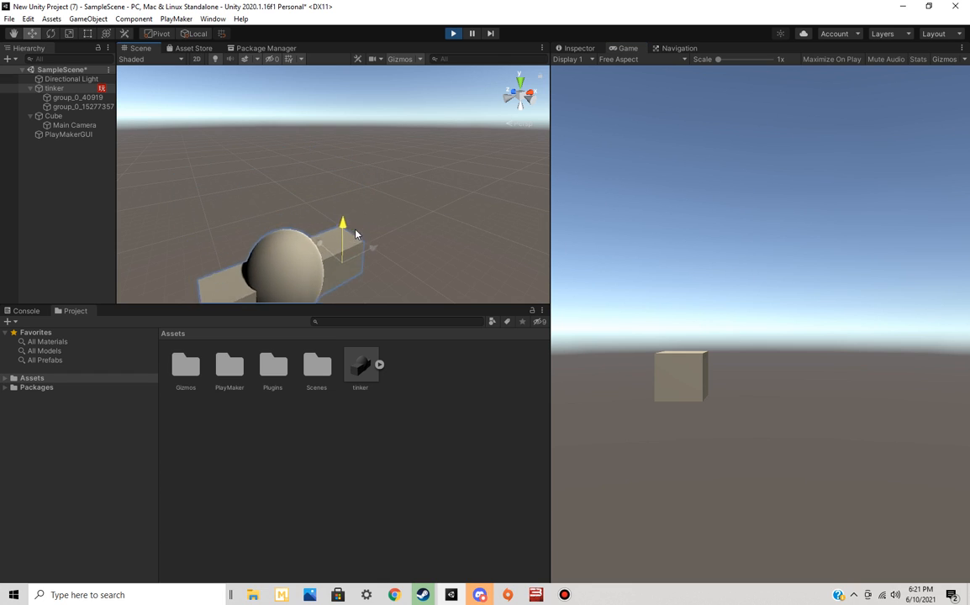
left_click(453, 34)
right_click_drag(385, 238, 439, 242)
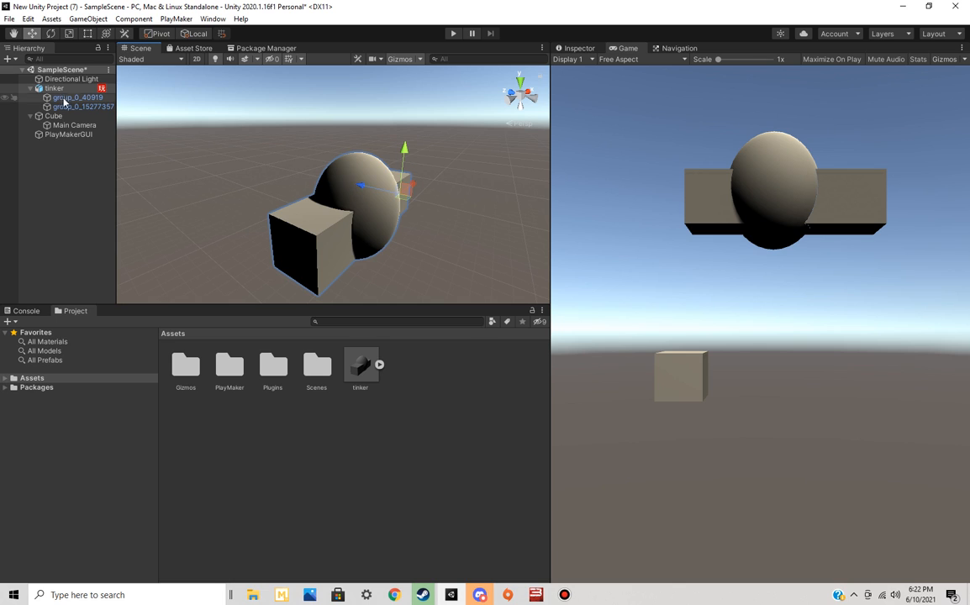
Return to the tinker FSM in the PlayMaker editor and add a FINISHED transition to State 1
left_click(594, 49)
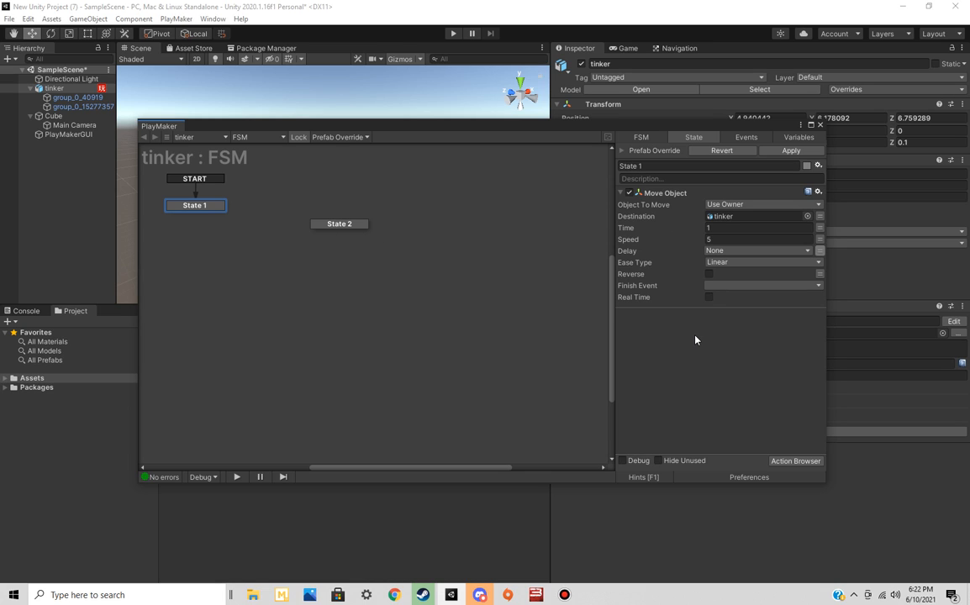
right_click(673, 346)
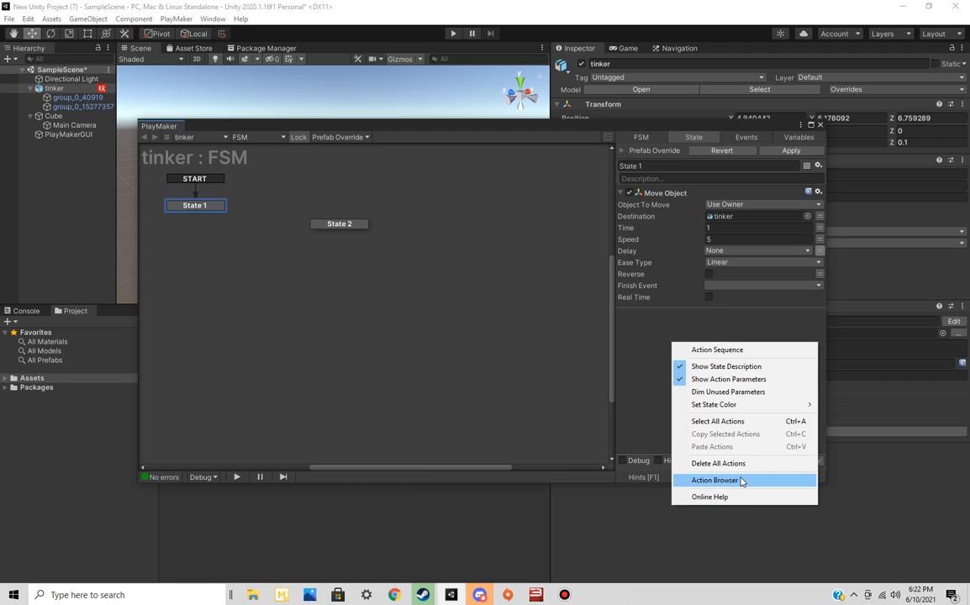
left_click(647, 387)
right_click(193, 207)
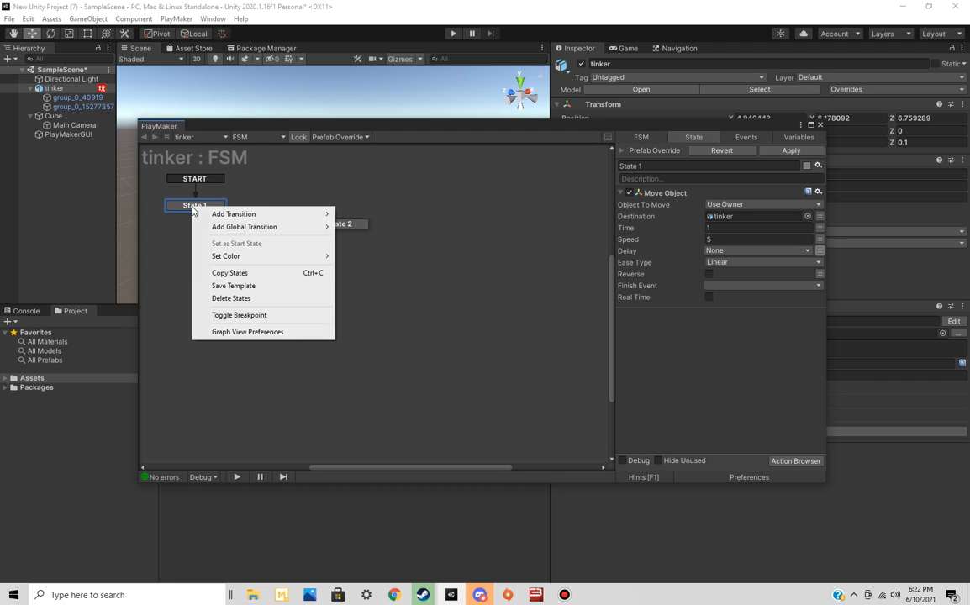
mouse_move(252, 213)
left_click(365, 214)
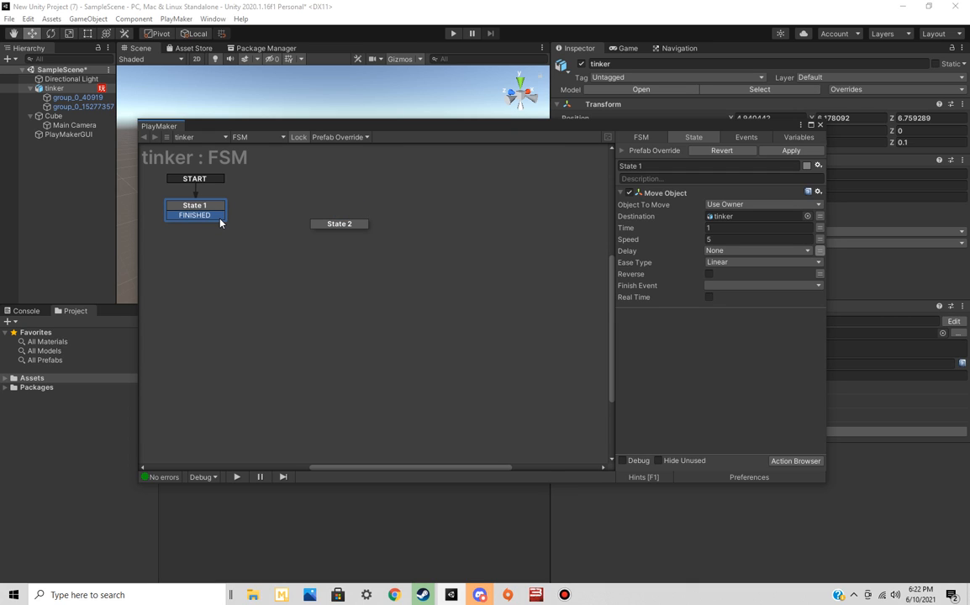
Collapse the Move Object action and add a Get Mouse Button Down action to State 1
left_click(621, 192)
left_click(796, 462)
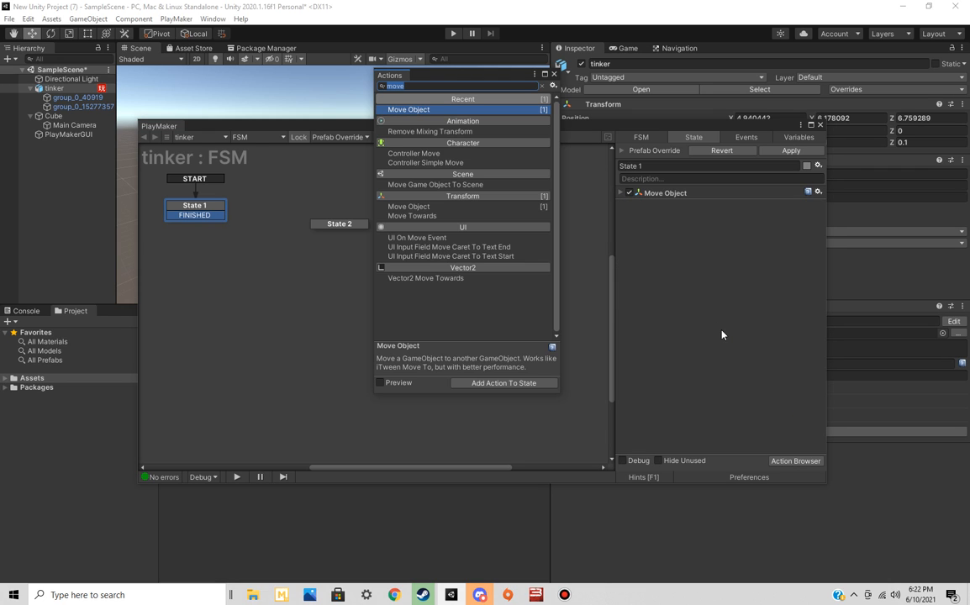
type("get b")
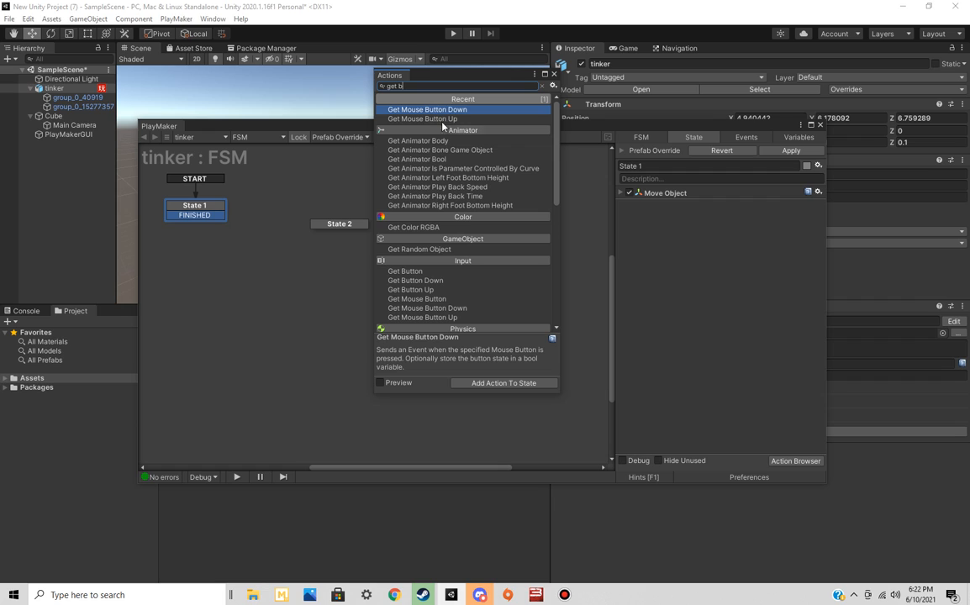
double_click(446, 110)
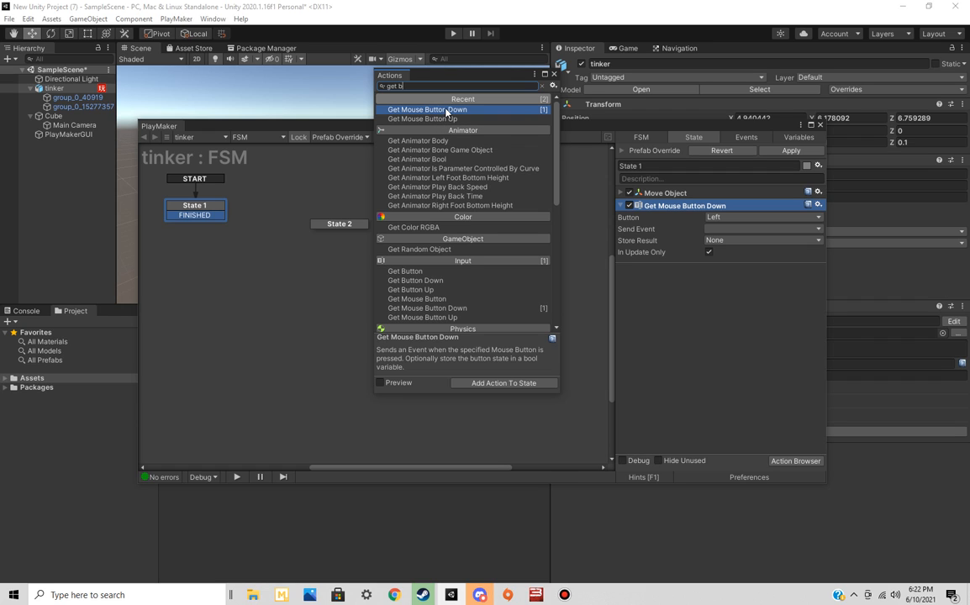
left_click(554, 74)
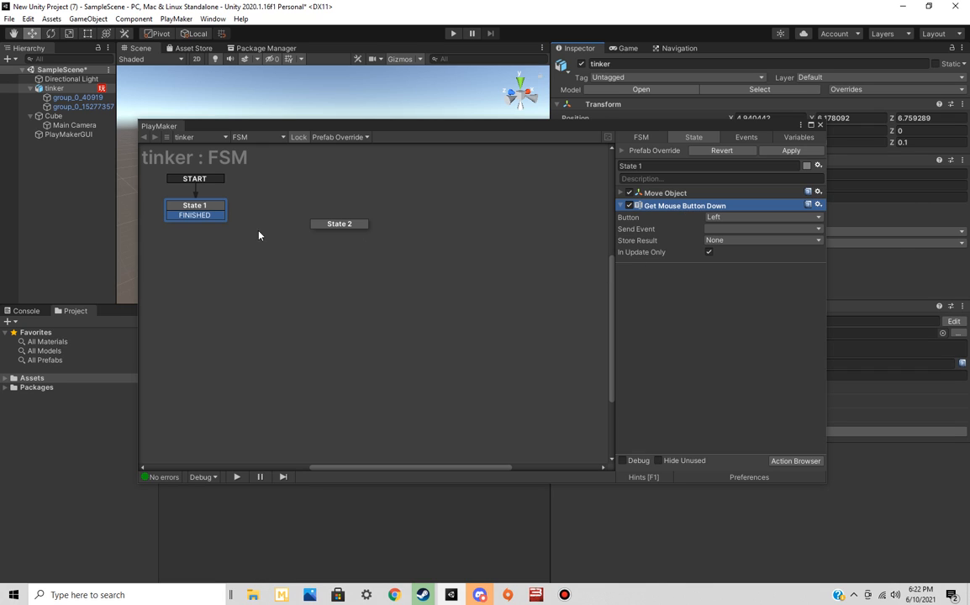
Link State 1's FINISHED transition to State 2
left_click_drag(219, 221, 334, 227)
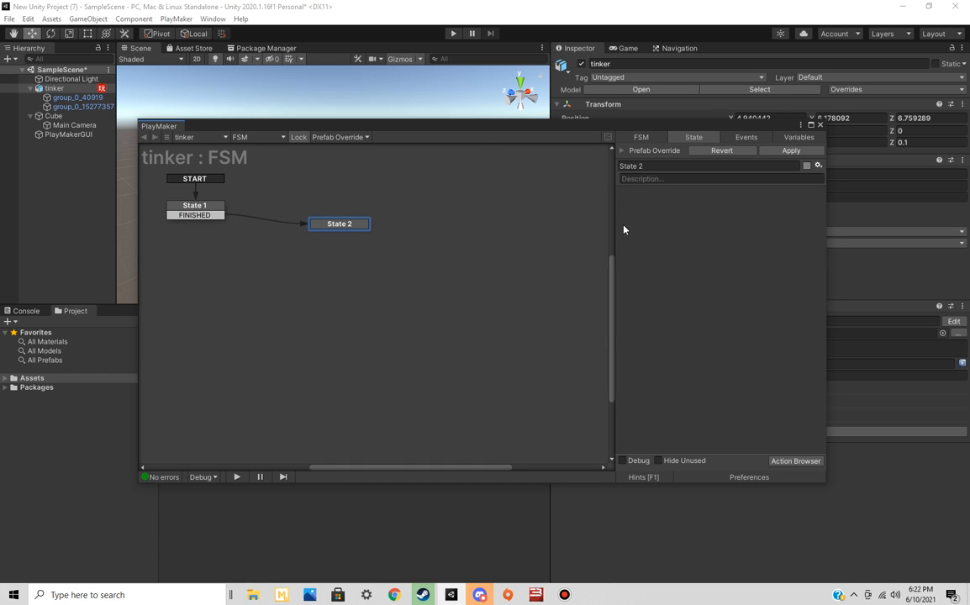
left_click_drag(491, 132, 527, 269)
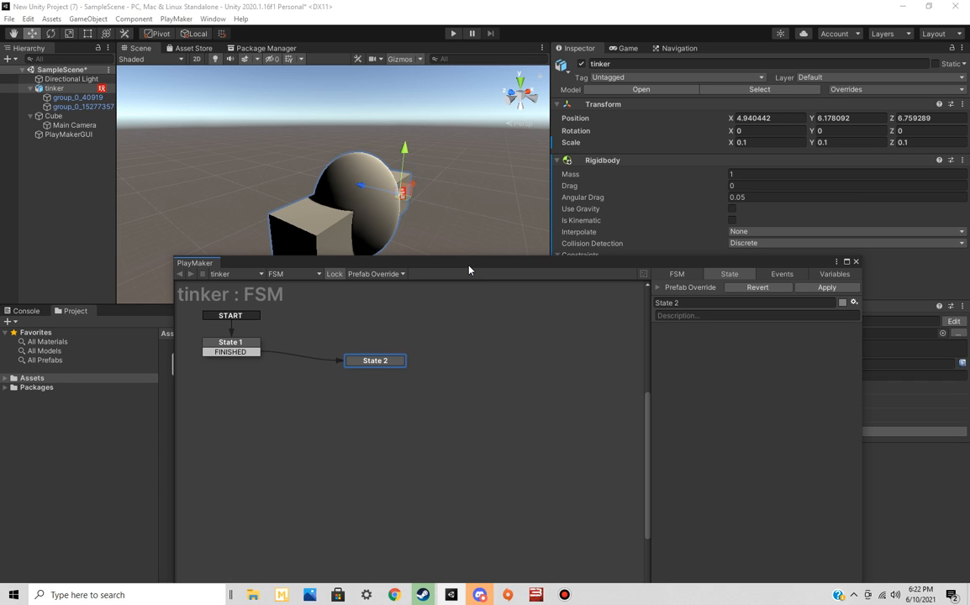
left_click_drag(469, 270, 429, 130)
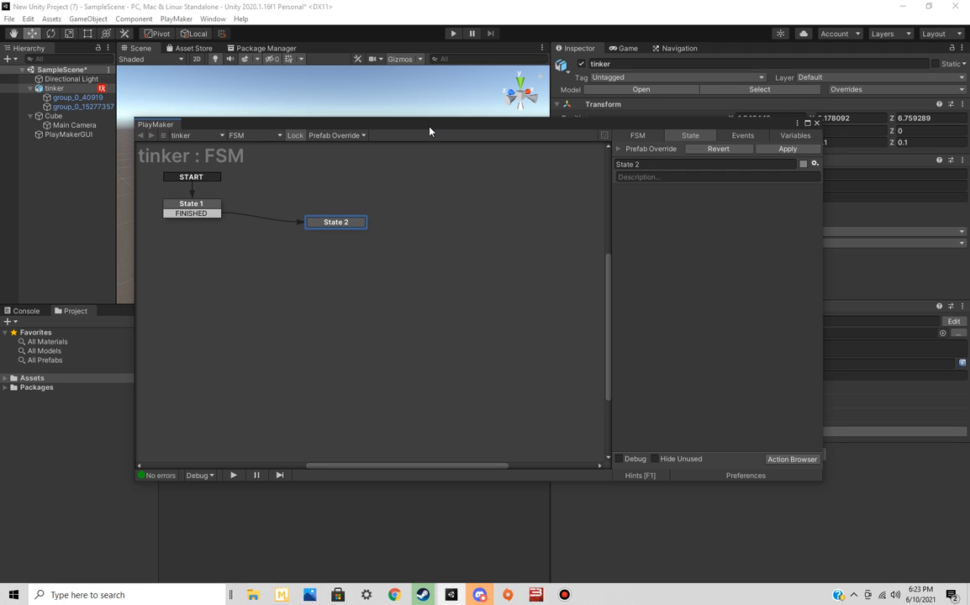
Add an Object Compare action to State 2 and collapse its parameters
left_click(768, 462)
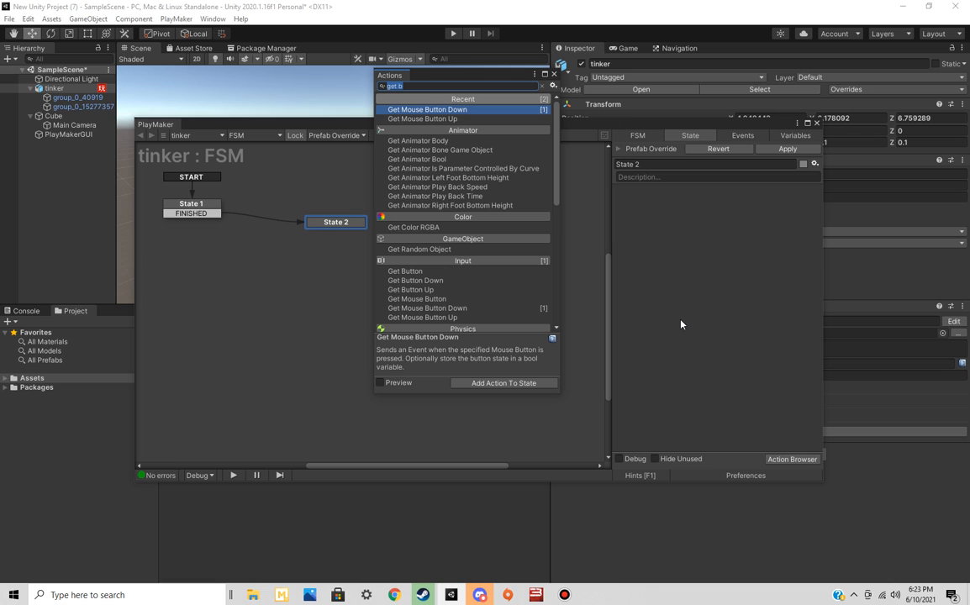
type("comp")
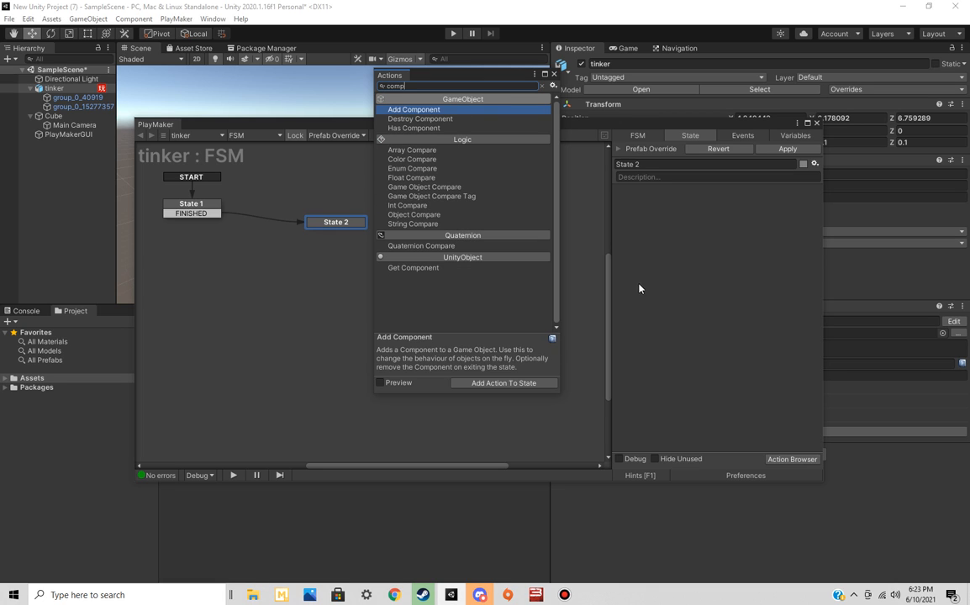
type("a")
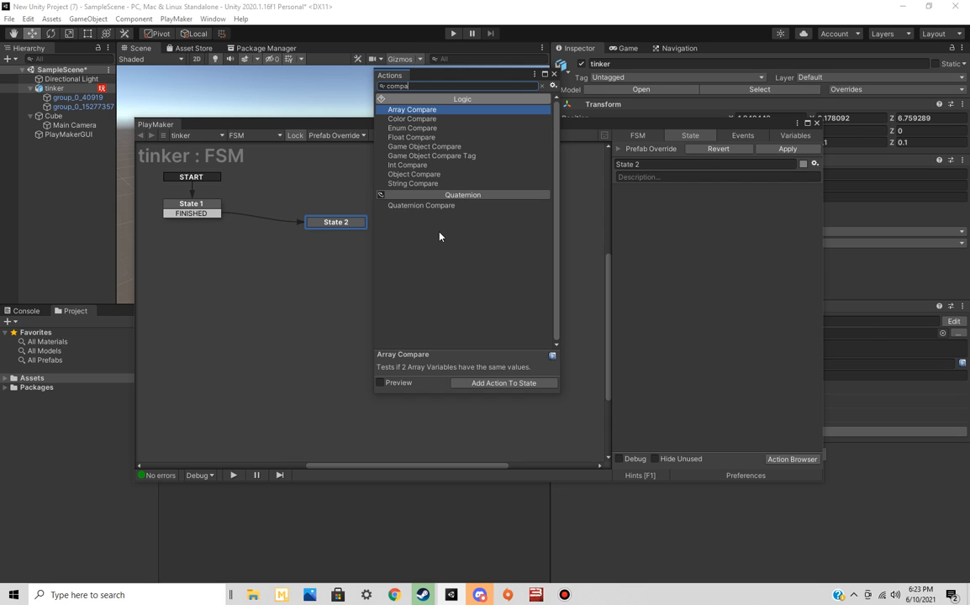
double_click(437, 174)
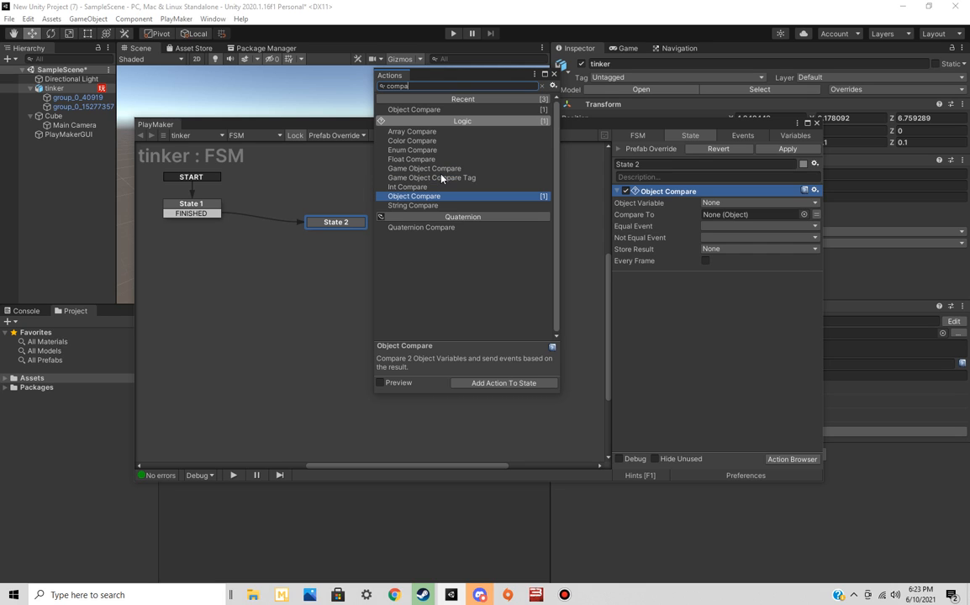
left_click(554, 74)
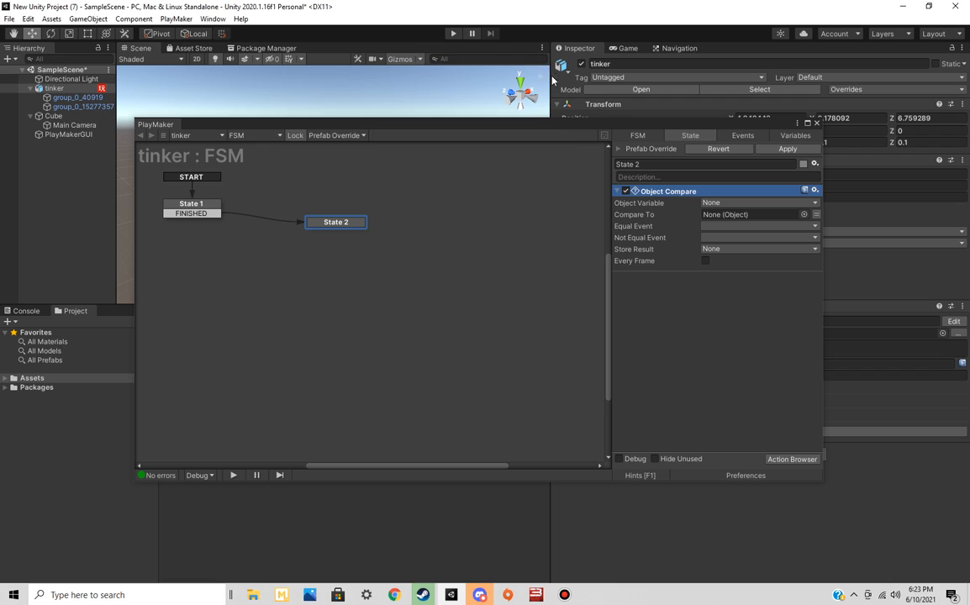
left_click(725, 226)
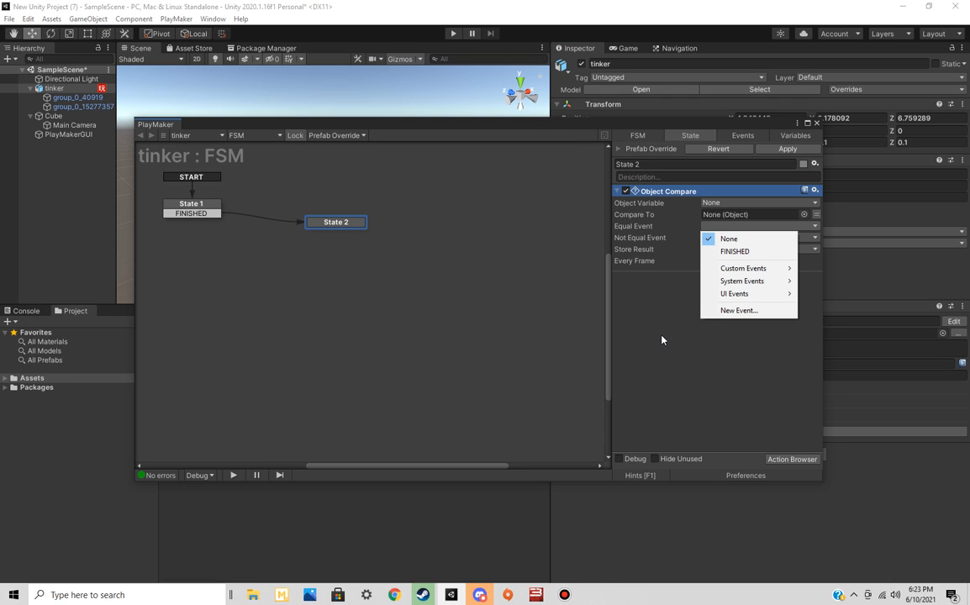
left_click(700, 259)
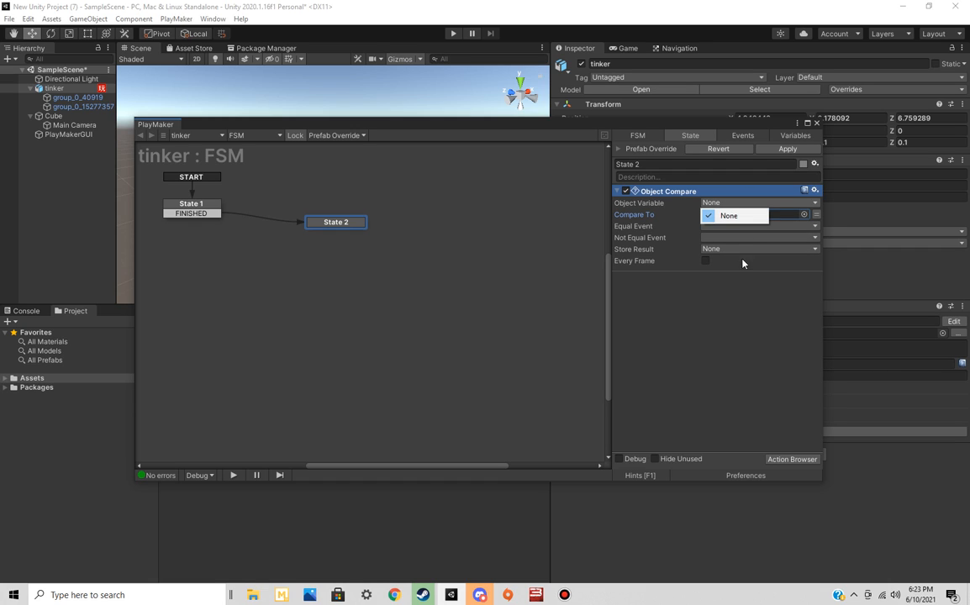
left_click(618, 193)
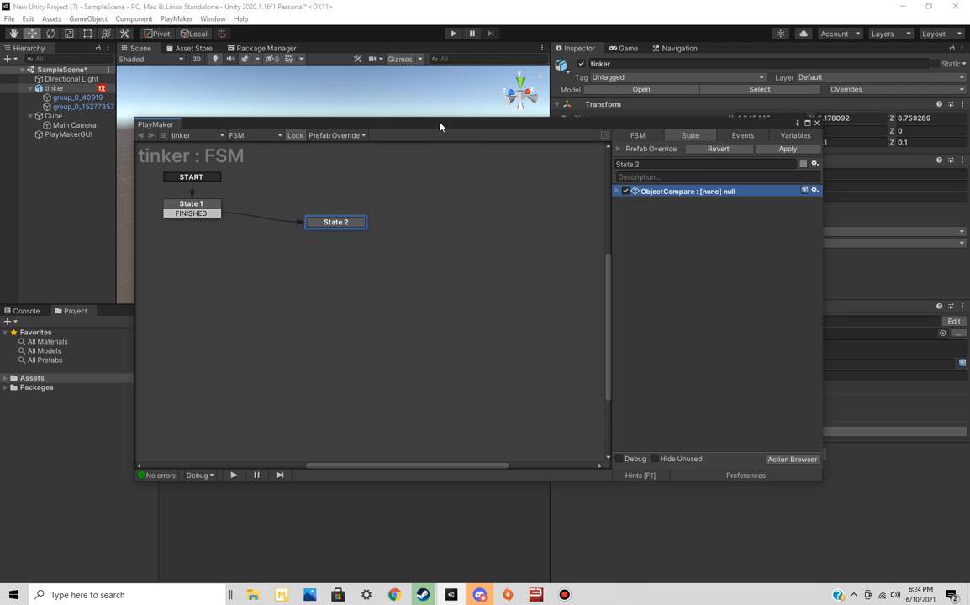
Set State 1 to run its actions as an Action Sequence
left_click_drag(440, 127, 485, 130)
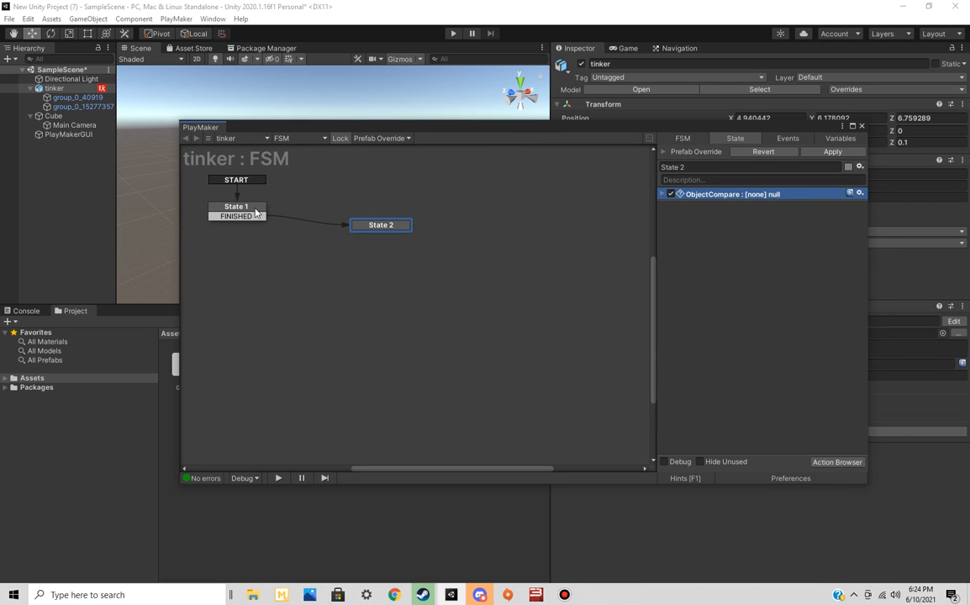
left_click(236, 208)
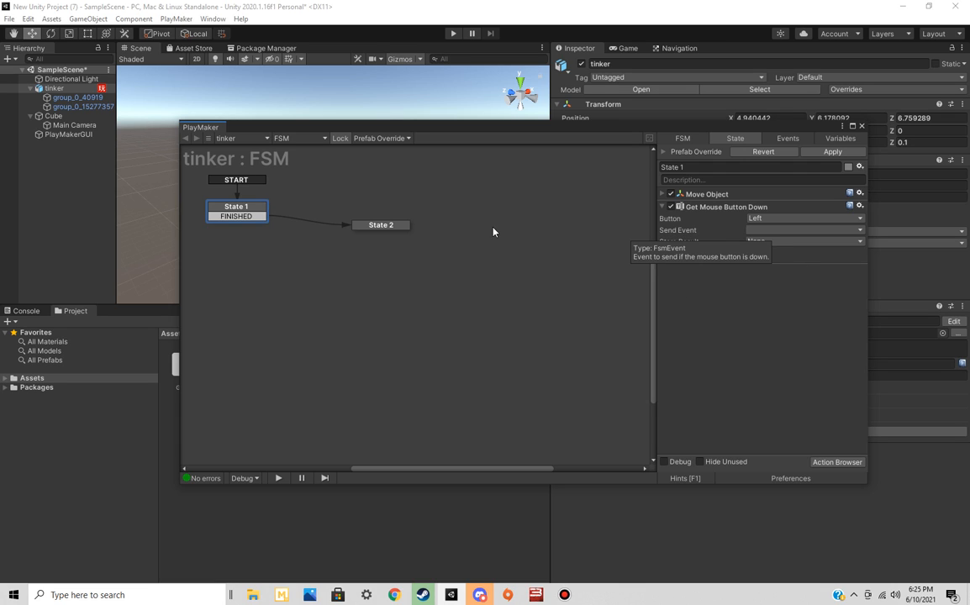
right_click(716, 292)
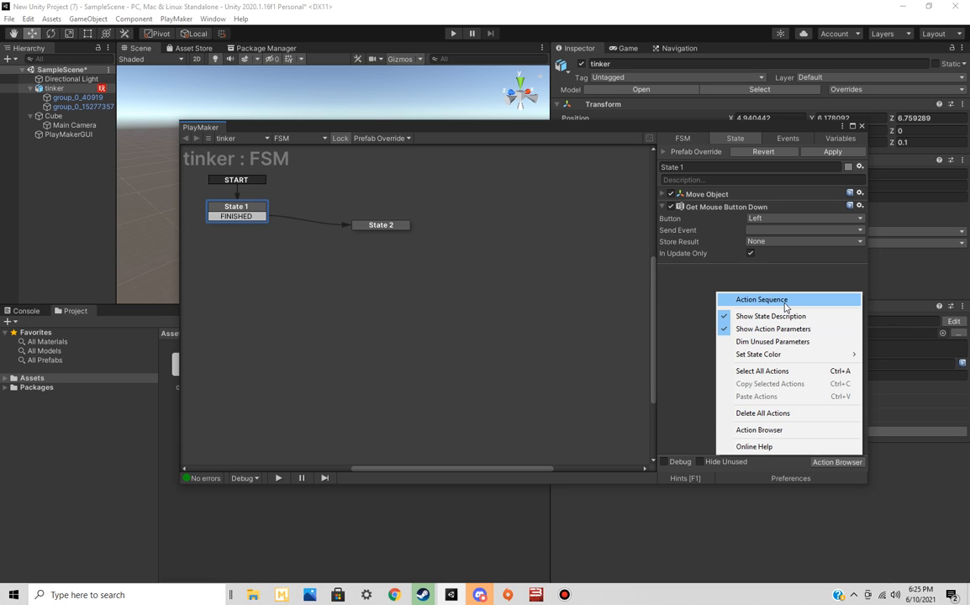
left_click(784, 307)
Find the Create Object action in the action list and add it to State 1
left_click(837, 463)
type("spawnm")
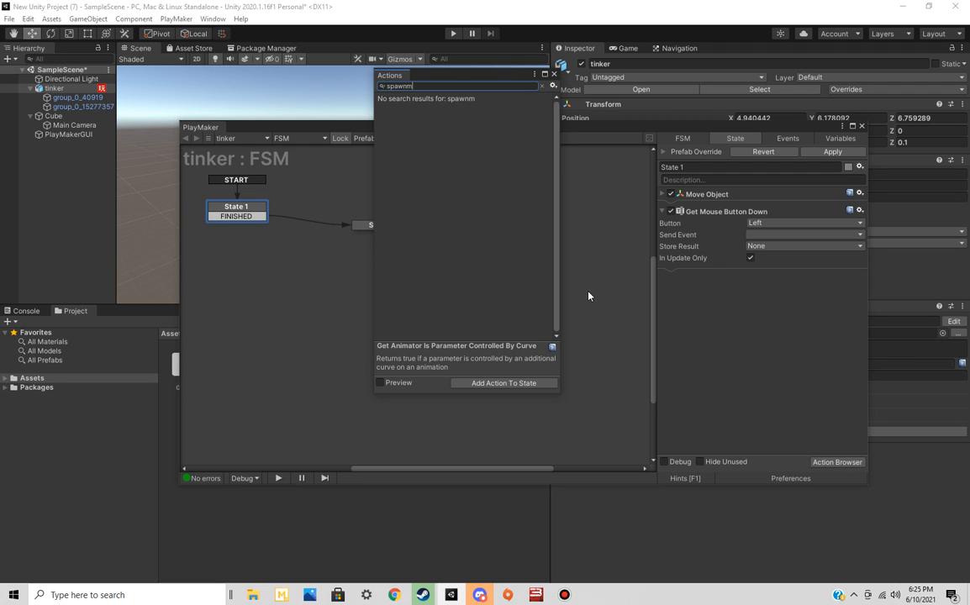
key("BackSpace")
key("BackSpace")
key("BackSpace")
key("BackSpace")
key("BackSpace")
key("BackSpace")
type("crea")
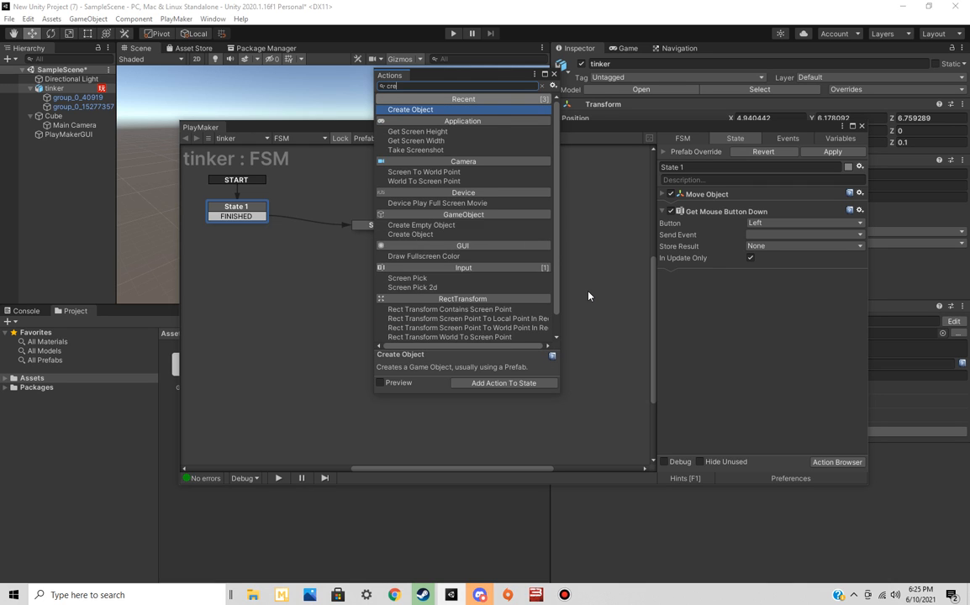
double_click(444, 110)
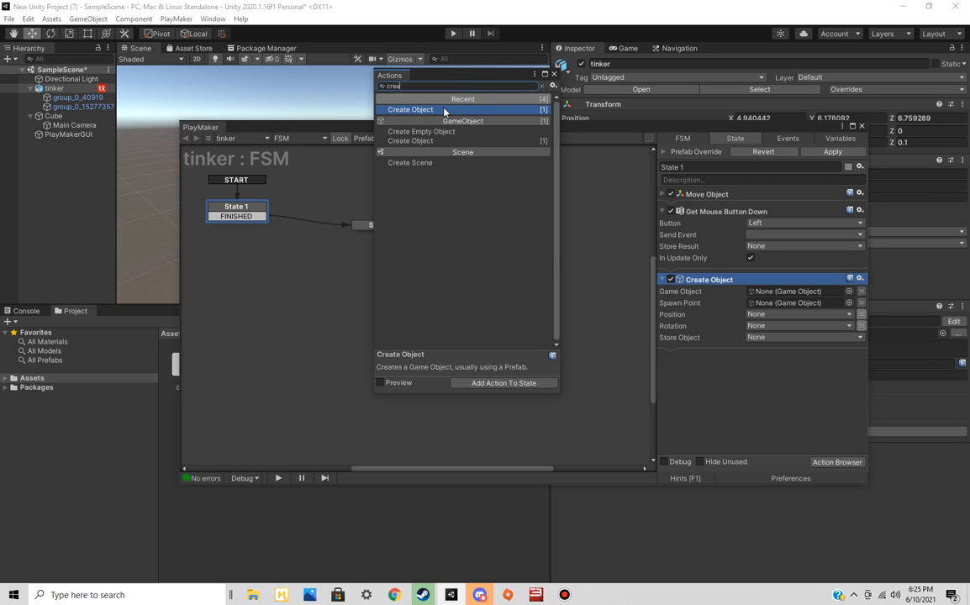
left_click(555, 72)
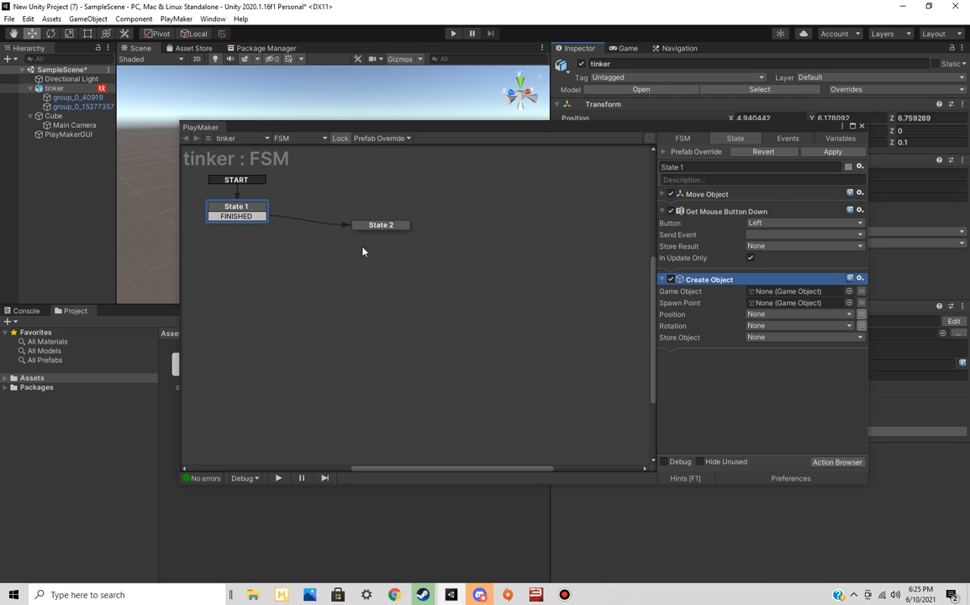
left_click(381, 225)
left_click(236, 209)
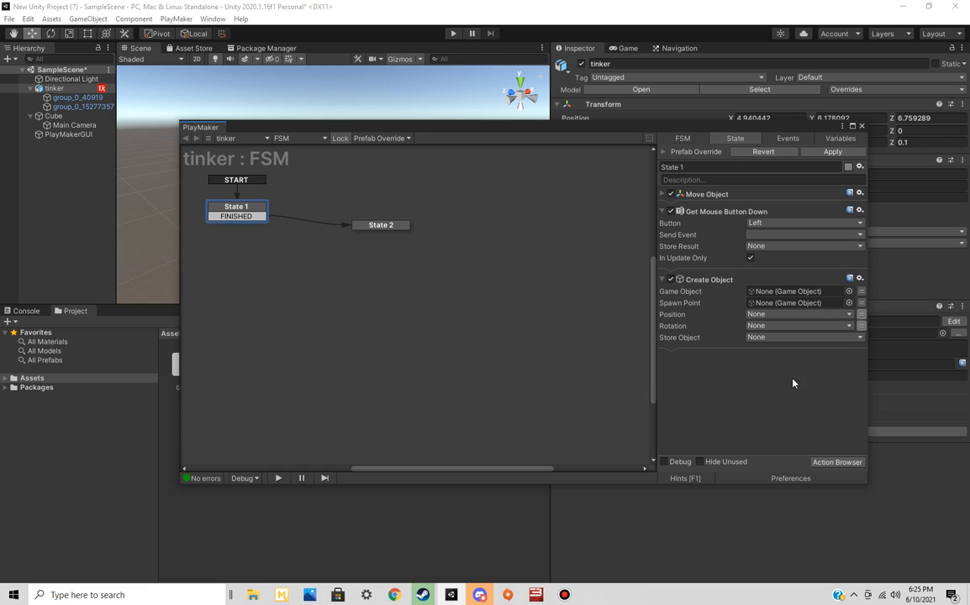
left_click(386, 227)
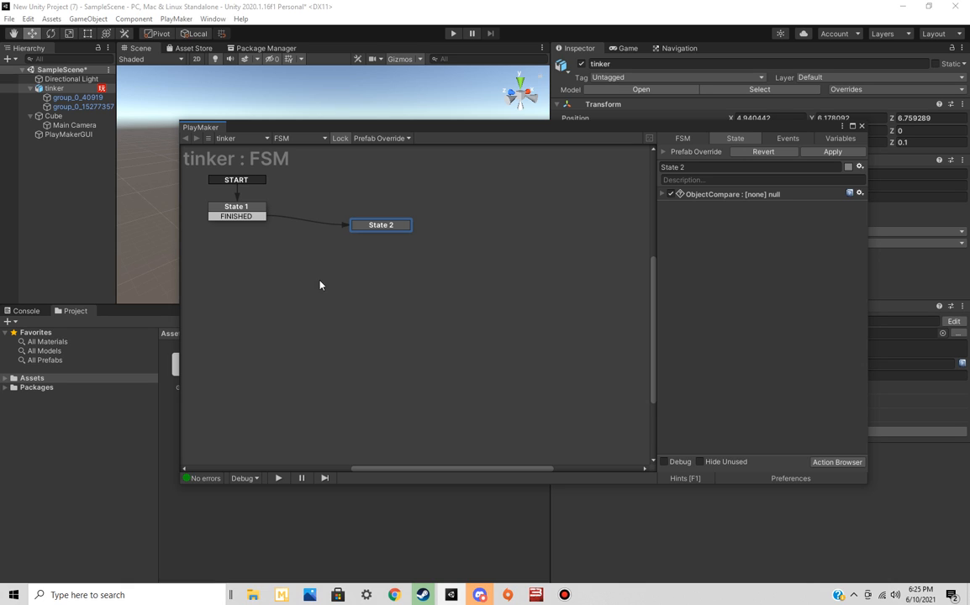
left_click(252, 216)
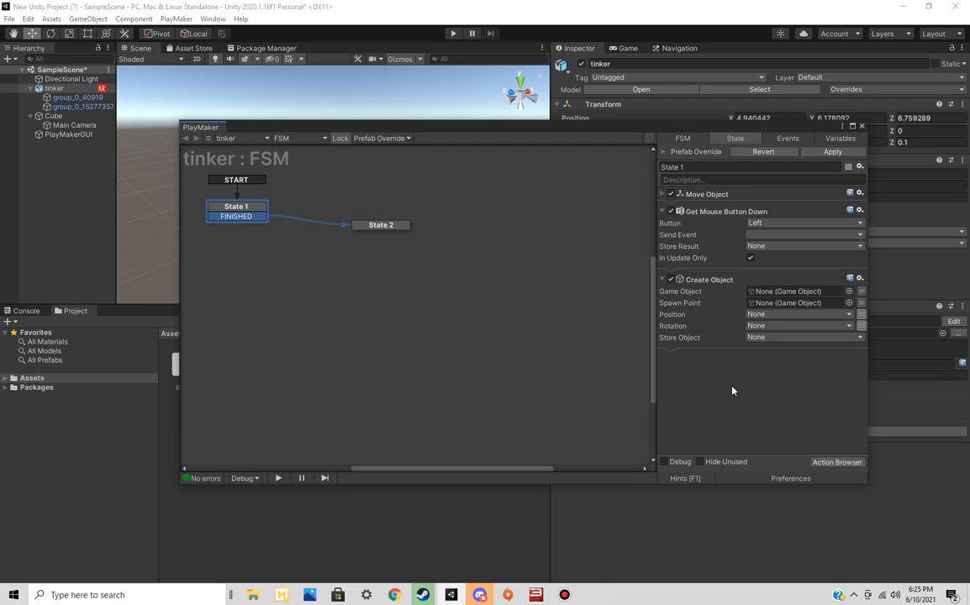
Add a FINISHED transition to State 2 and link it back to State 1
left_click(380, 226)
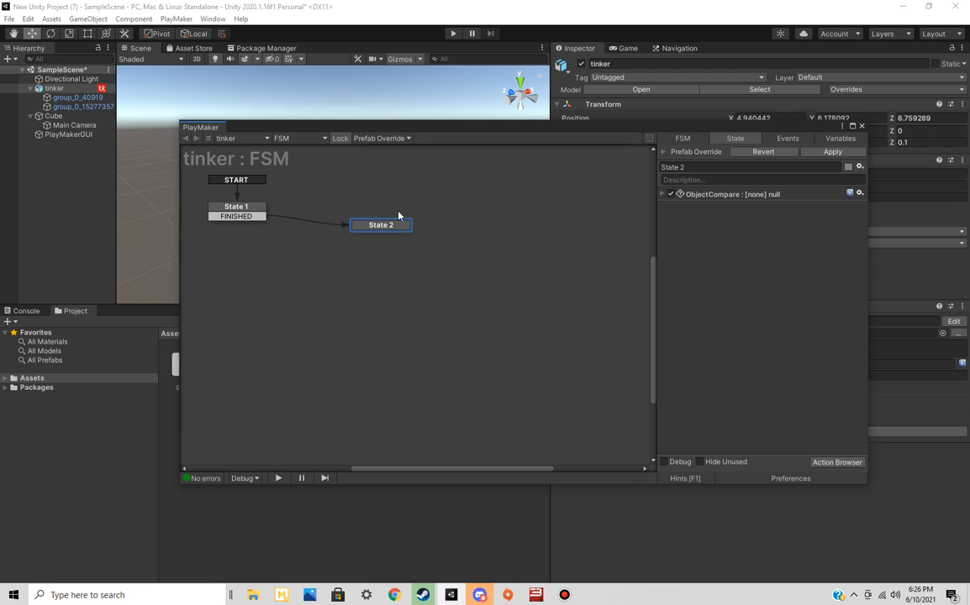
right_click(383, 230)
mouse_move(455, 234)
left_click(565, 233)
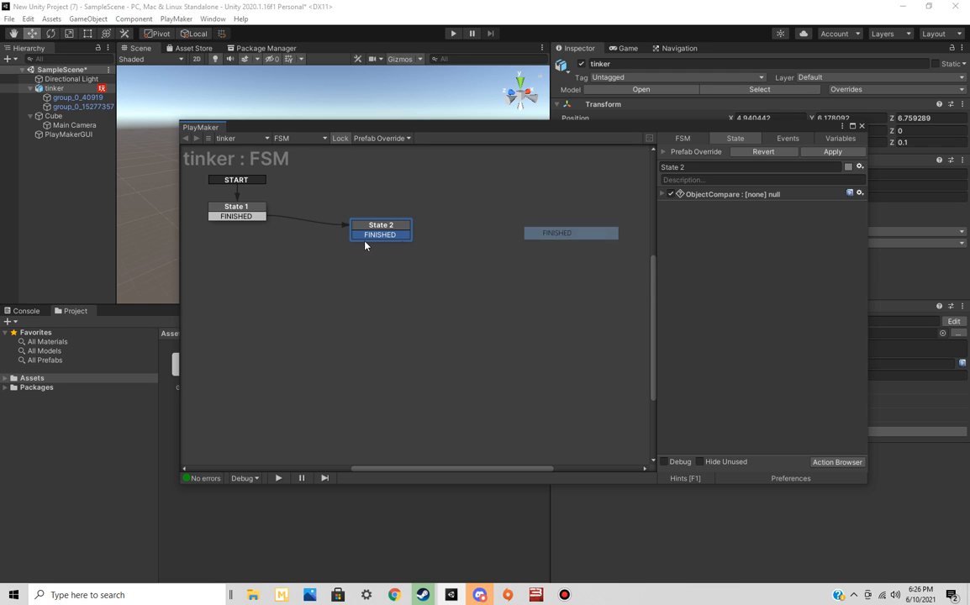
left_click_drag(363, 241, 236, 208)
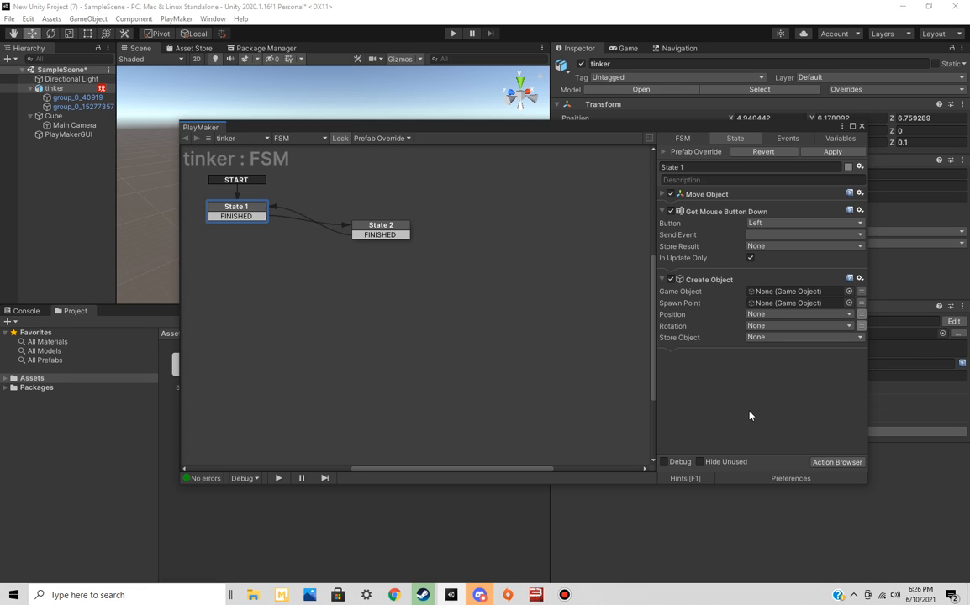
Find the Wait action in the action list and add it to State 2
left_click(380, 234)
left_click(837, 462)
type("wa")
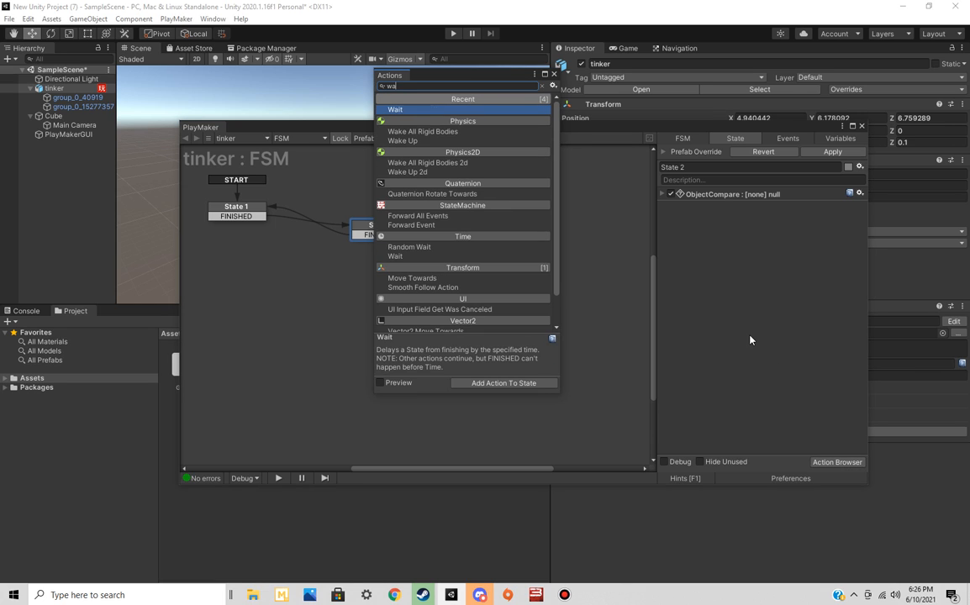
double_click(448, 109)
Create a new Float variable named firerate for the FSM
left_click(841, 138)
left_click(729, 451)
type("fier")
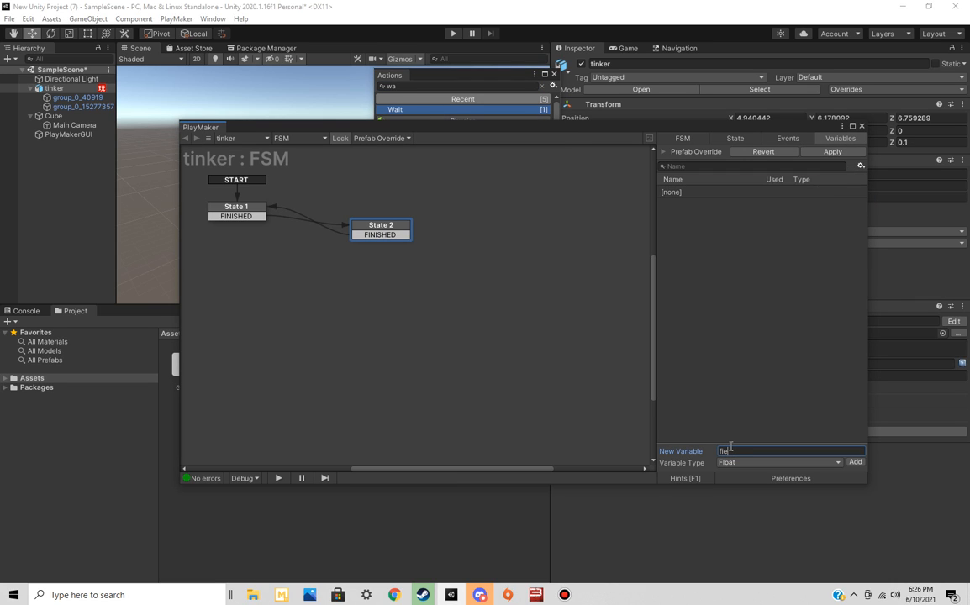
key("BackSpace")
key("BackSpace")
type("rerate")
left_click(855, 461)
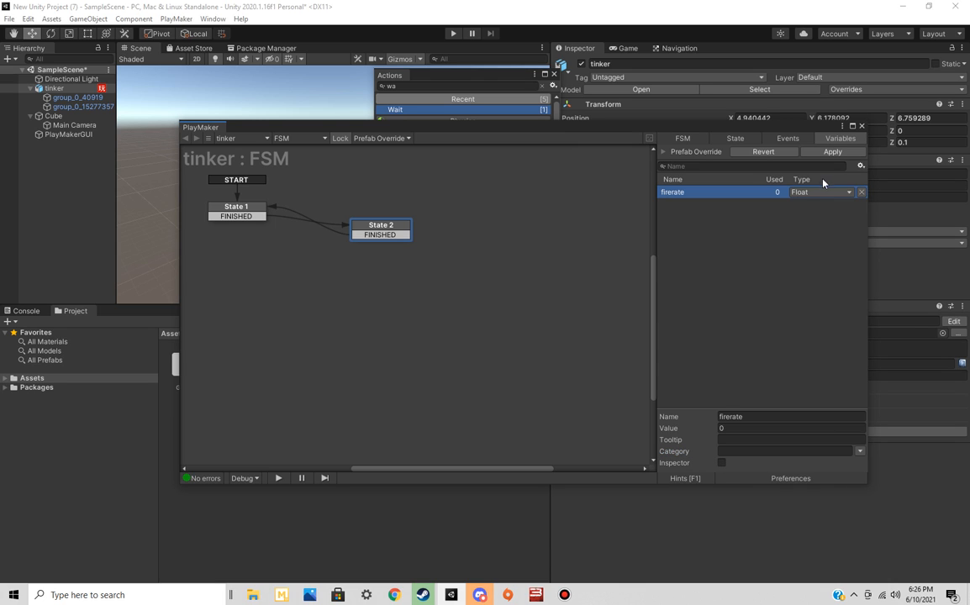
Link the Time of State 2's Wait action to the firerate variable
left_click(684, 139)
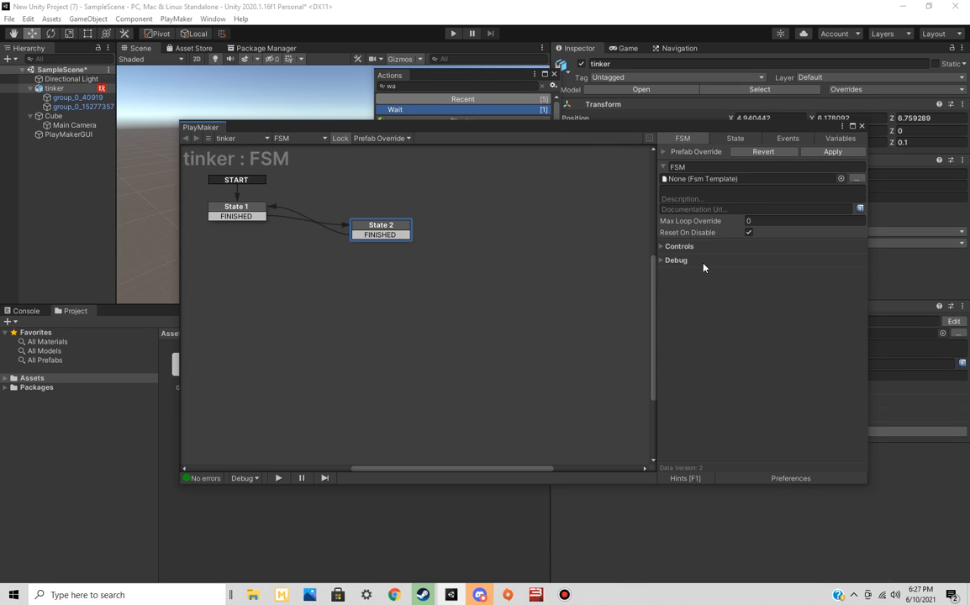
left_click(740, 139)
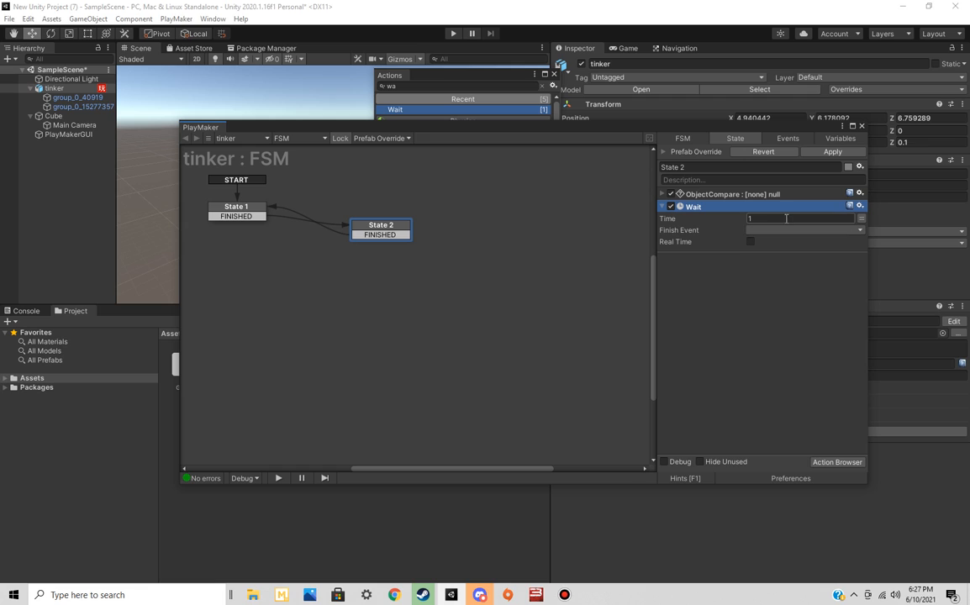
left_click(861, 220)
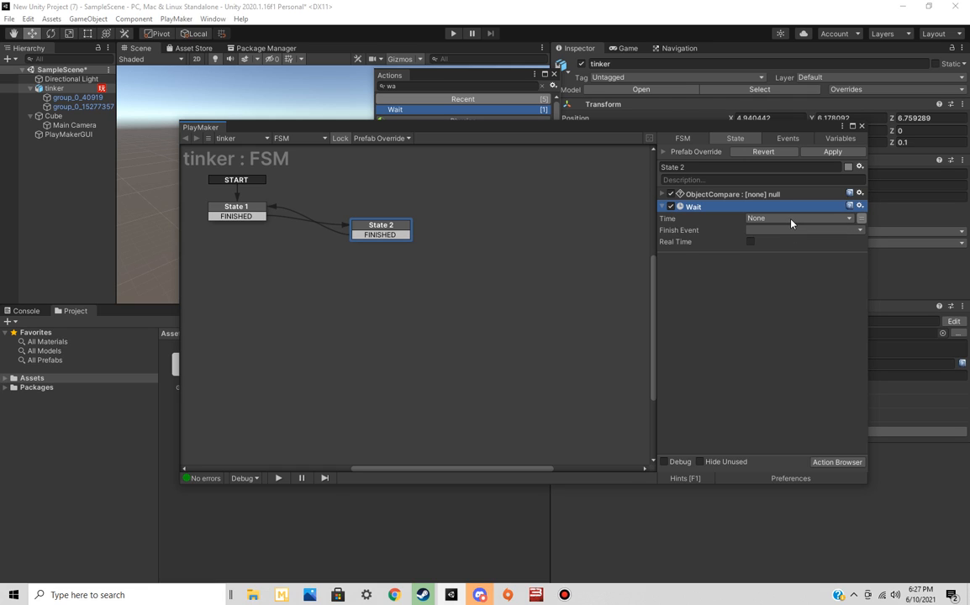
left_click(791, 220)
left_click(807, 244)
Examine the firerate variable's usage and its available type options
left_click(840, 139)
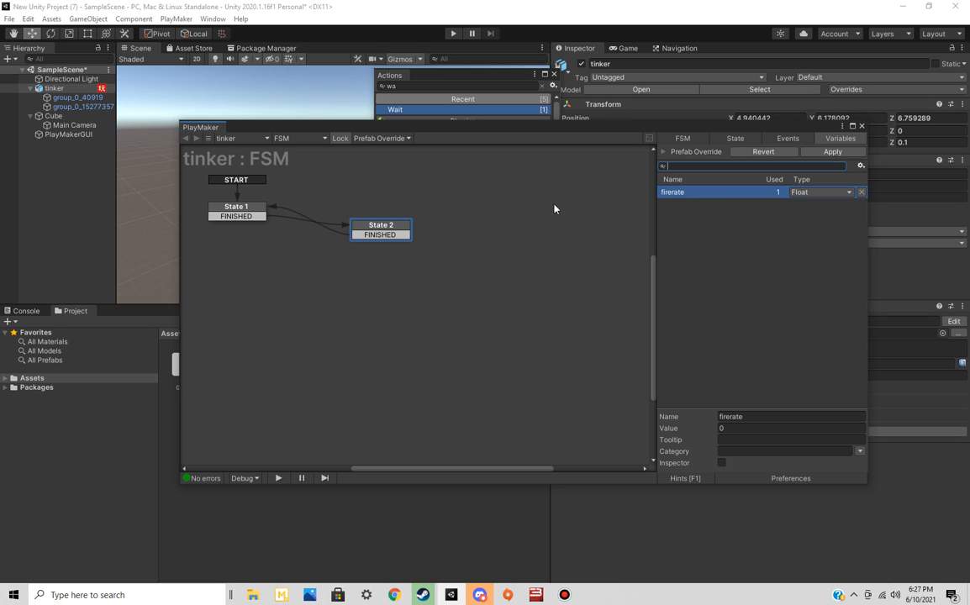
right_click(720, 192)
left_click(683, 281)
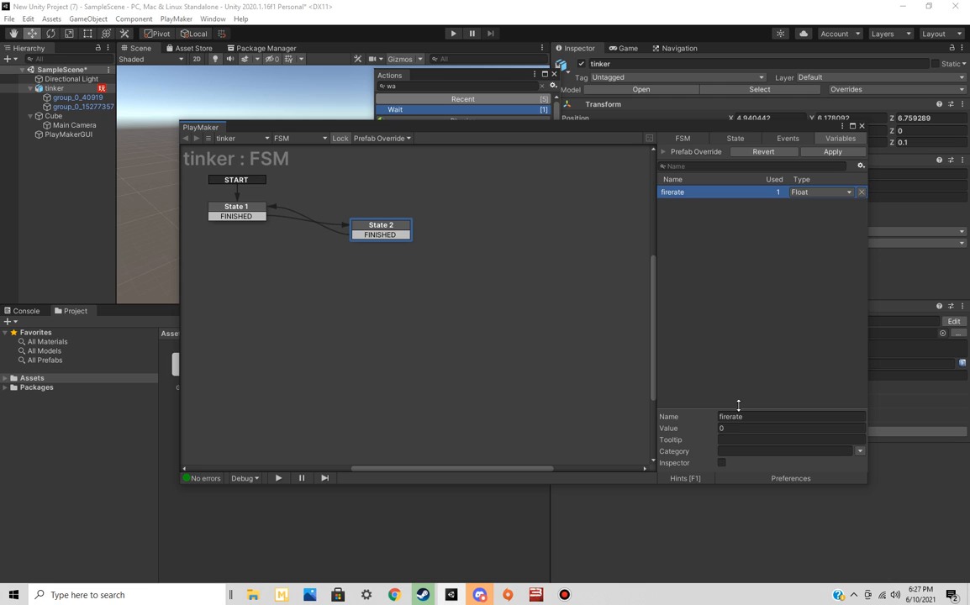
left_click(829, 193)
left_click(760, 257)
left_click(759, 258)
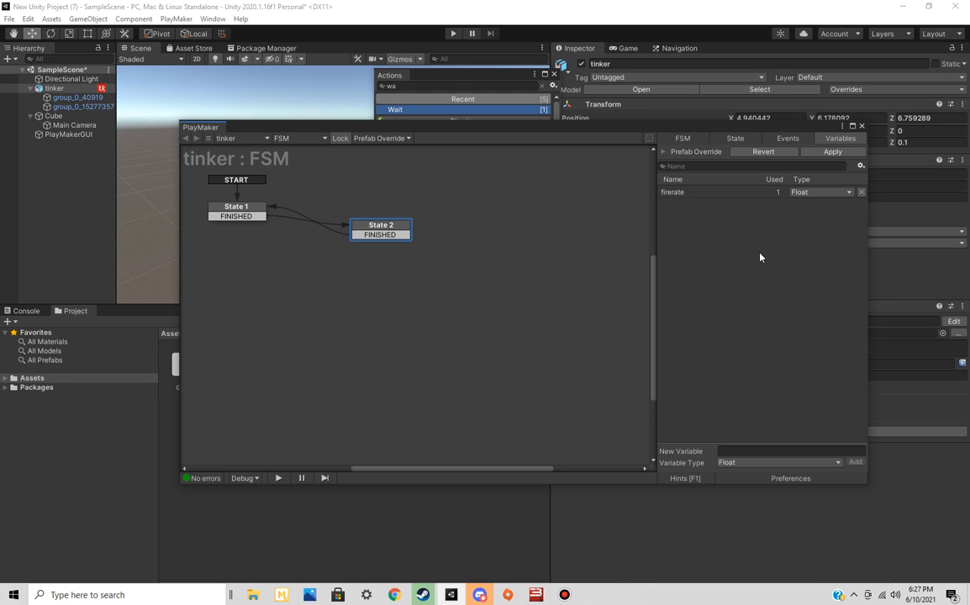
Close the FSM editor, unparent Main Camera from Cube and display the Game view
left_click(862, 126)
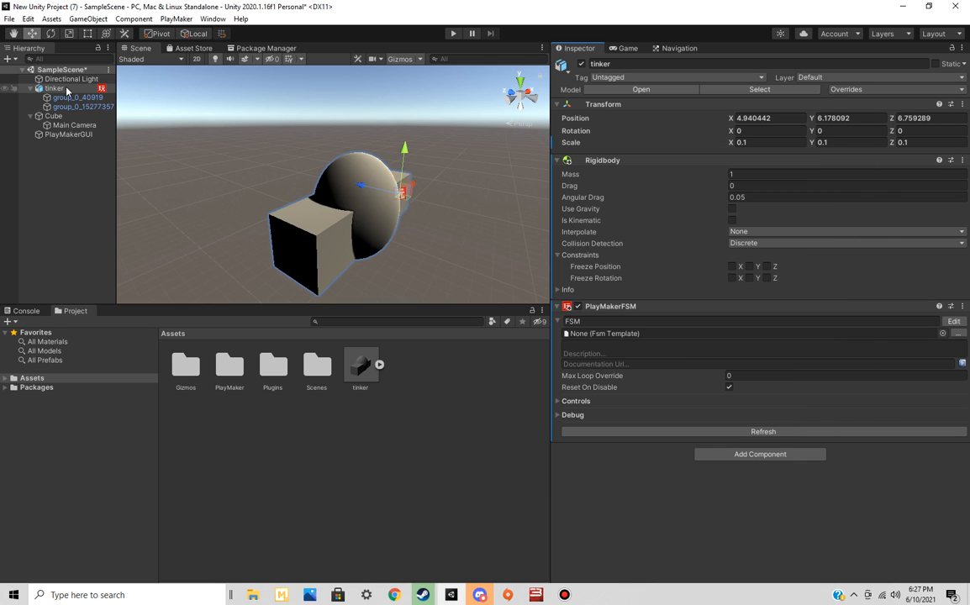
left_click(70, 125)
left_click_drag(67, 128, 61, 175)
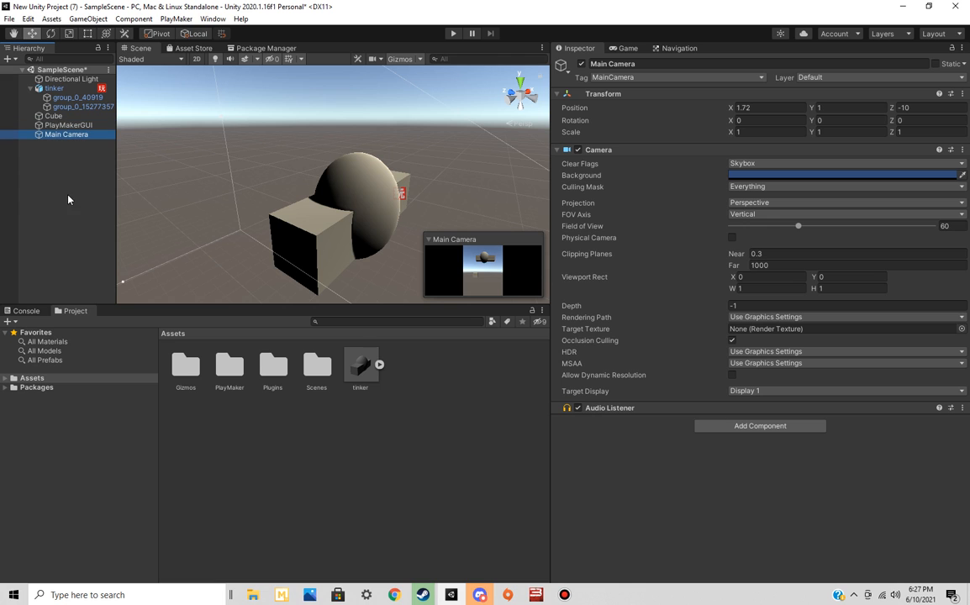
left_click(626, 48)
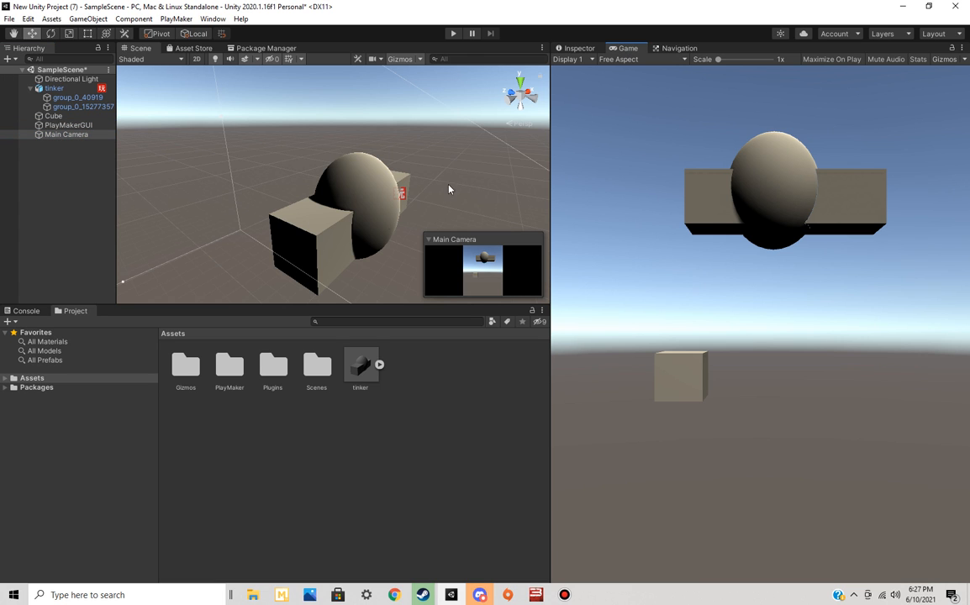
Add a UI Text object as a child of Main Camera
right_click_drag(288, 253, 541, 339)
key("s")
key("w")
right_click_drag(372, 192, 127, 131)
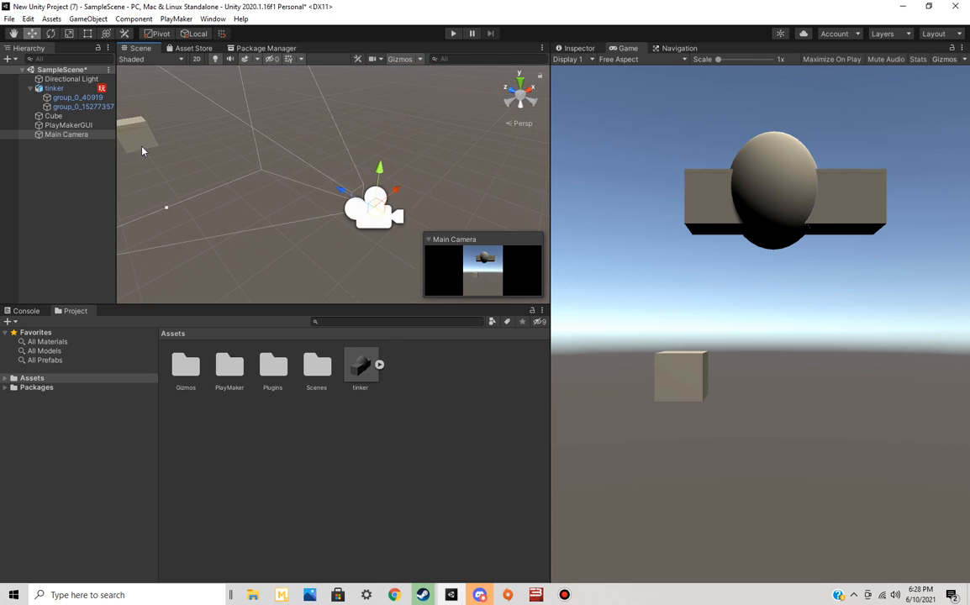
right_click(84, 135)
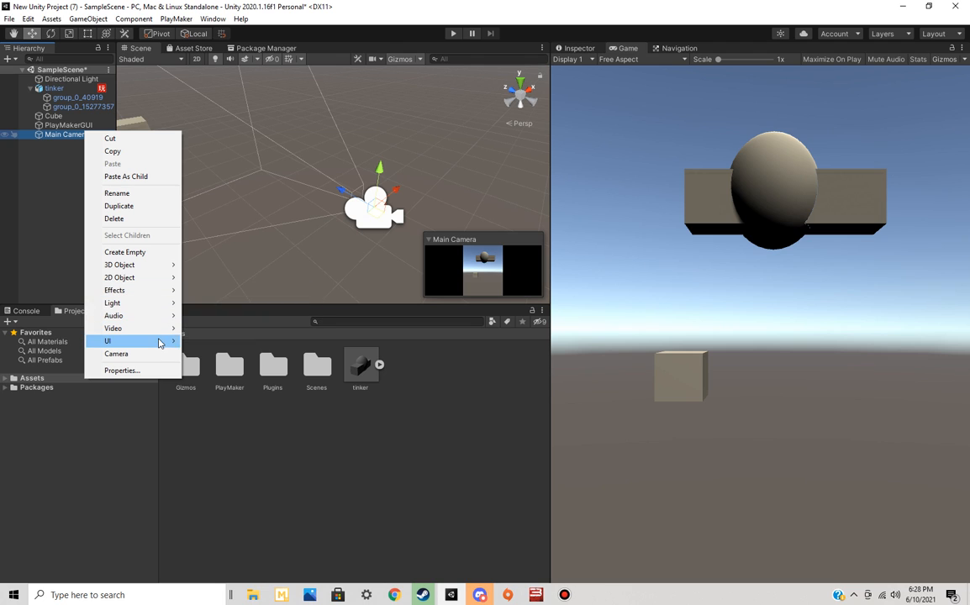
mouse_move(162, 341)
left_click(204, 340)
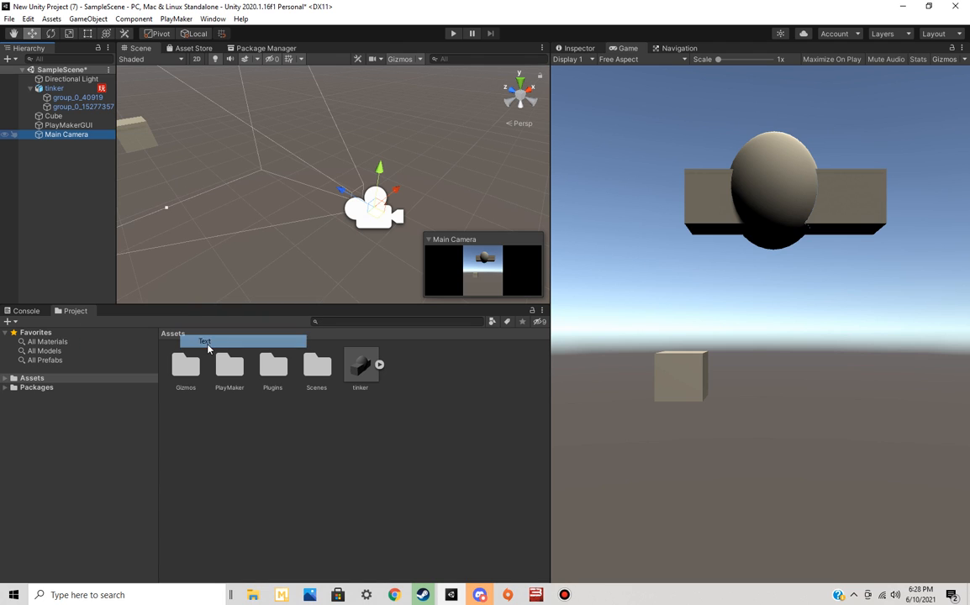
Move the Text object down along its Y axis to a Pos Y of about -99
right_click_drag(256, 227, 342, 104)
right_click_drag(341, 172, 370, 81)
right_click_drag(375, 186, 383, 148)
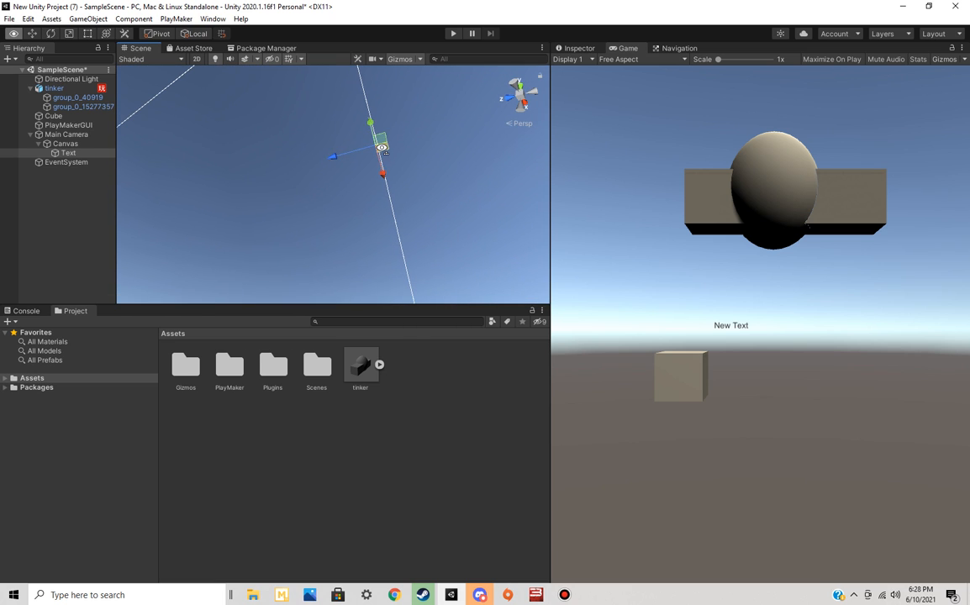
left_click_drag(372, 126, 375, 150)
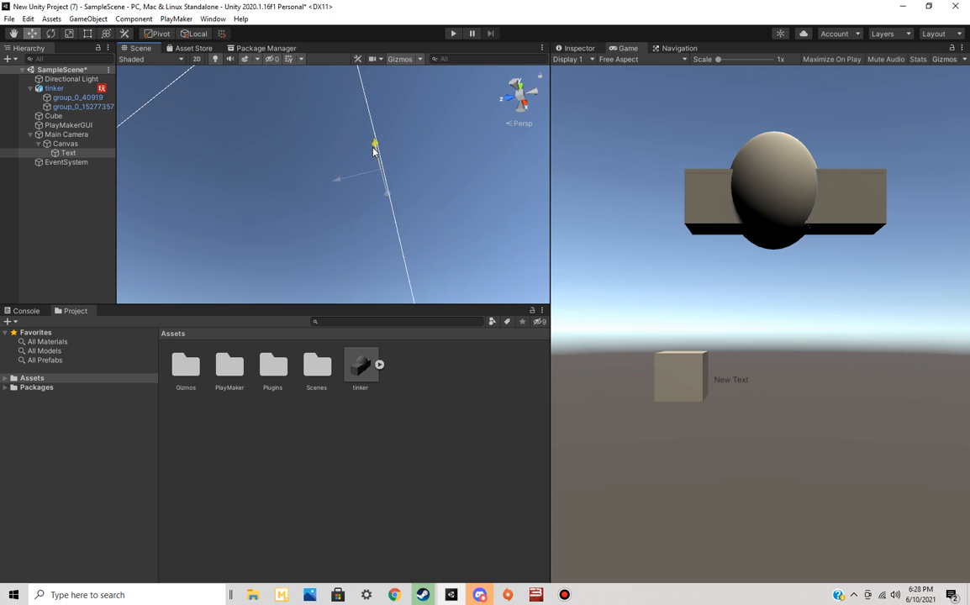
right_click_drag(440, 173, 435, 242)
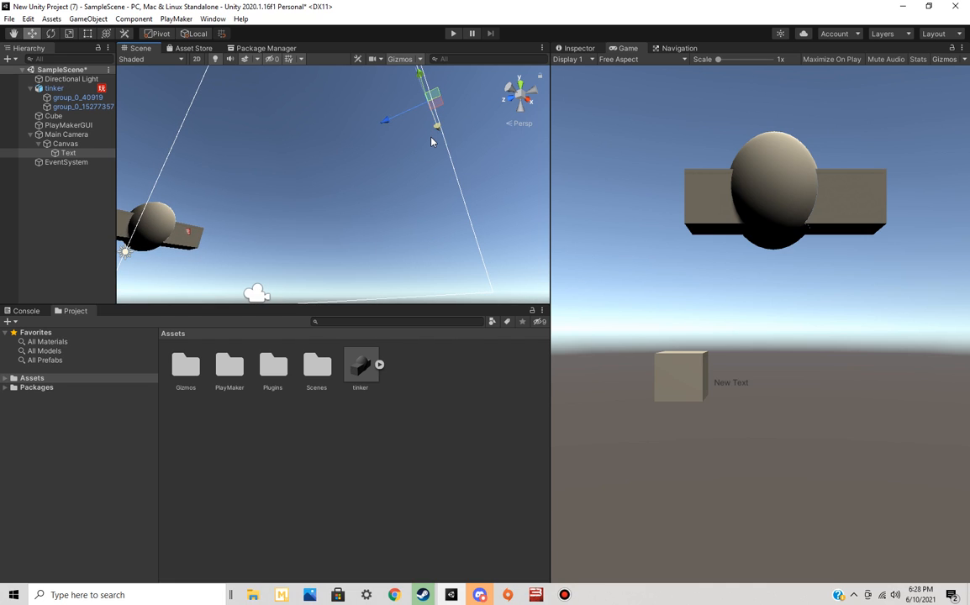
Set the Text object's scale to 0.1 on the X, Y and Z axes
left_click(586, 48)
left_click(792, 193)
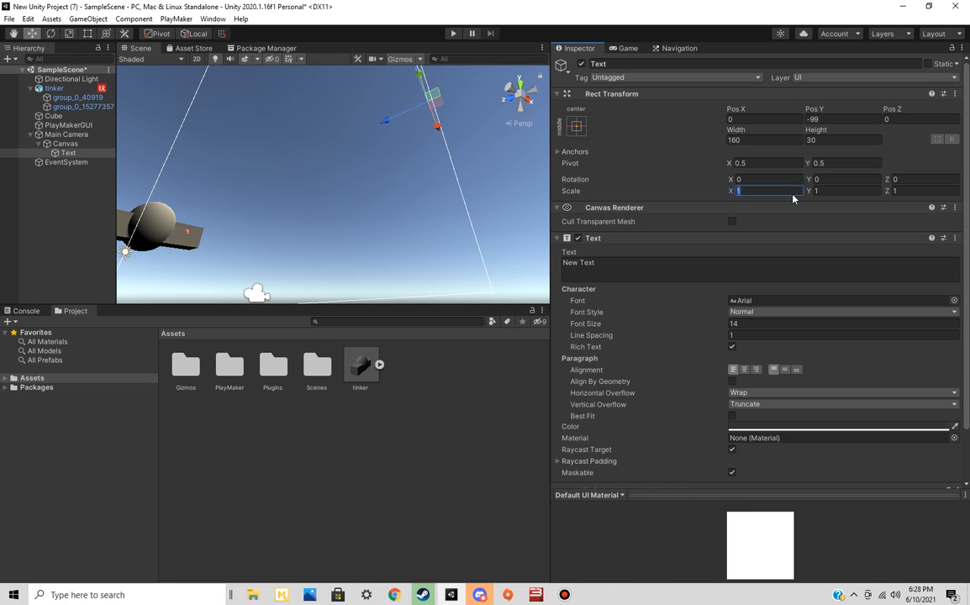
type(".1")
key("Tab")
type(".1")
key("Tab")
type(".1")
left_click(490, 192)
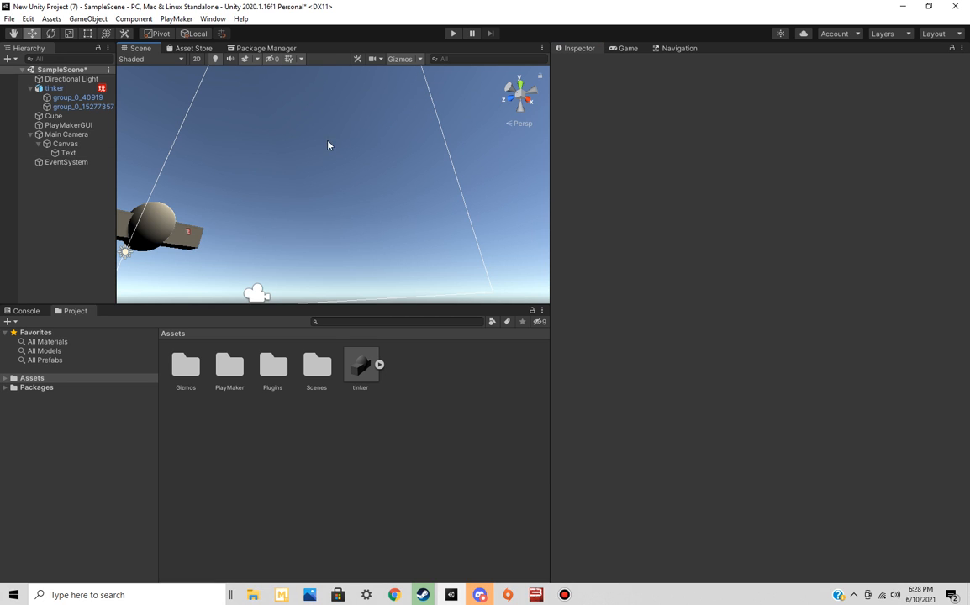
Try to raise the scaled-down text while watching the Game view, and undo the move and the scale changes
left_click(72, 153)
left_click(629, 49)
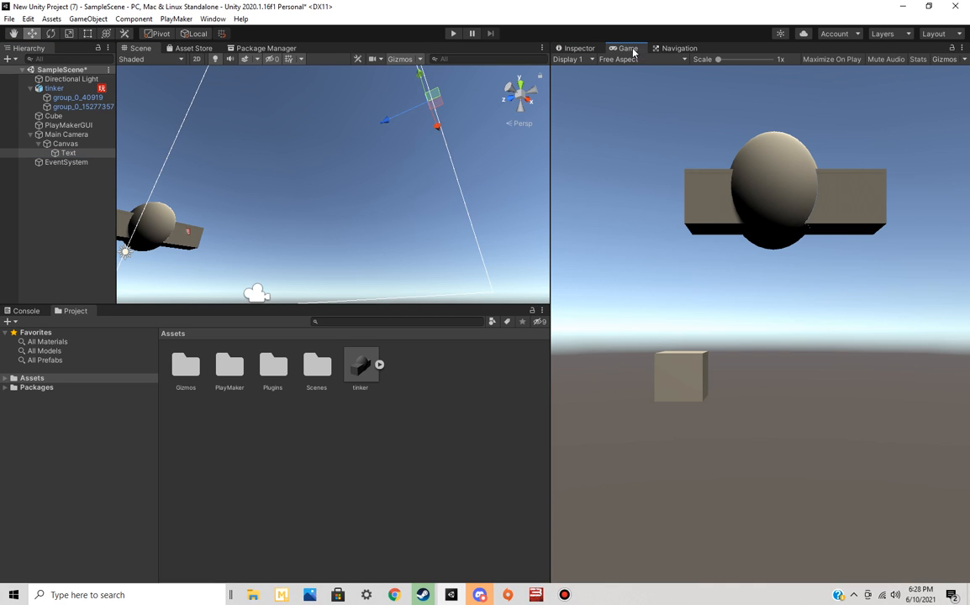
left_click_drag(427, 95, 422, 58)
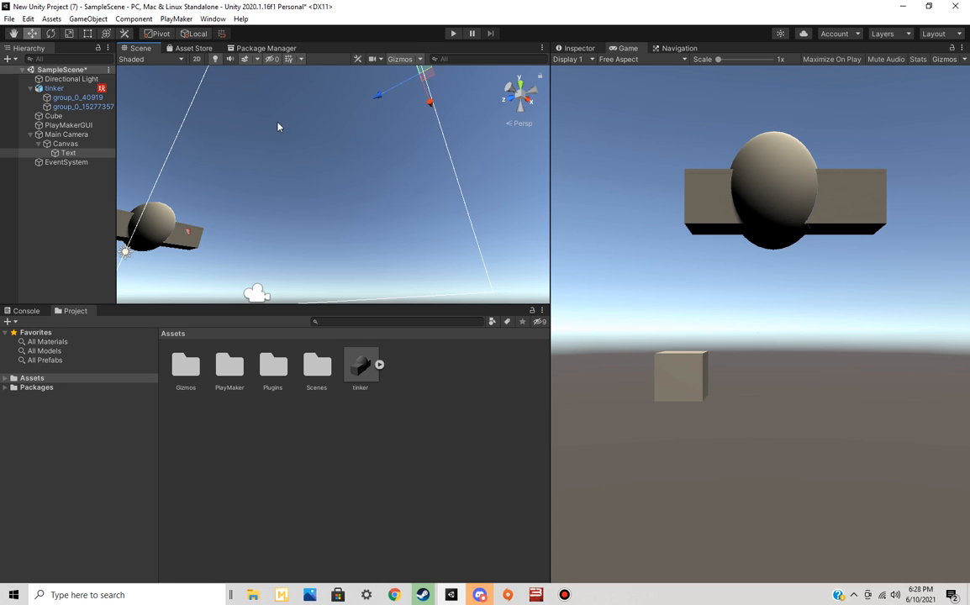
key("ctrl+z")
key("ctrl+z")
key("ctrl+z")
Examine the Canvas's Rect Transform and render settings, and return to the Game view
left_click_drag(402, 189, 380, 220, "alt")
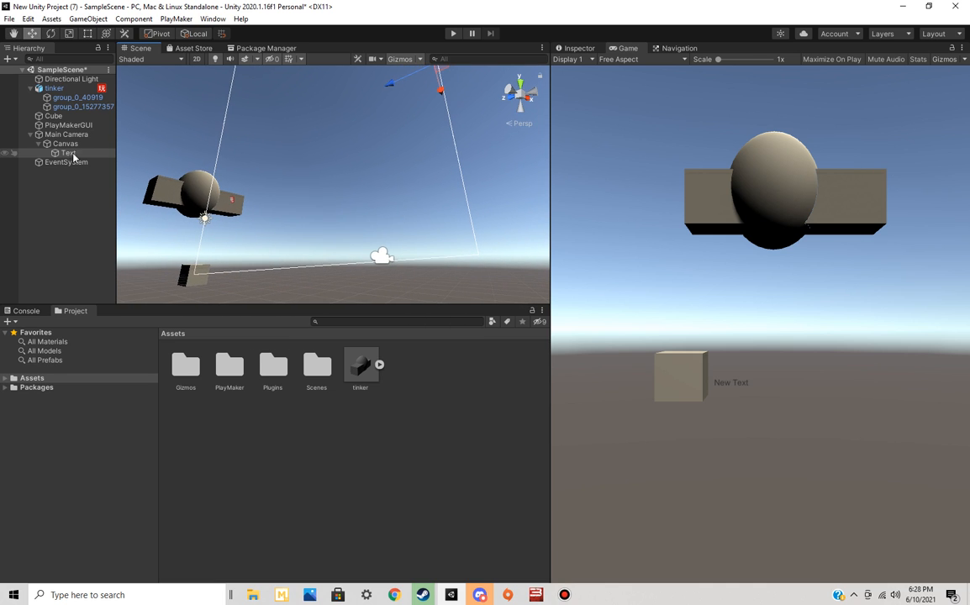
left_click(66, 143)
right_click_drag(434, 199, 429, 130)
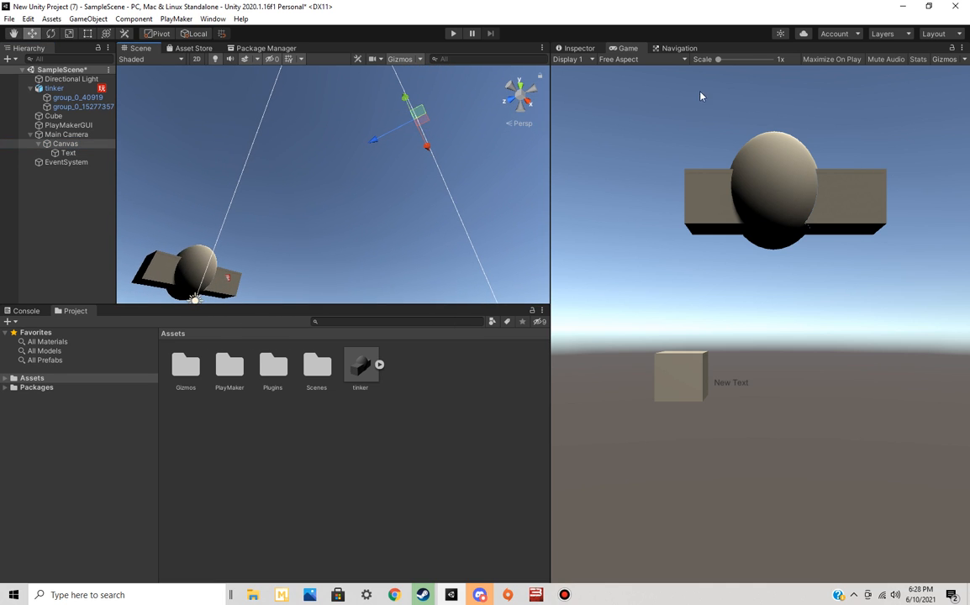
left_click(579, 49)
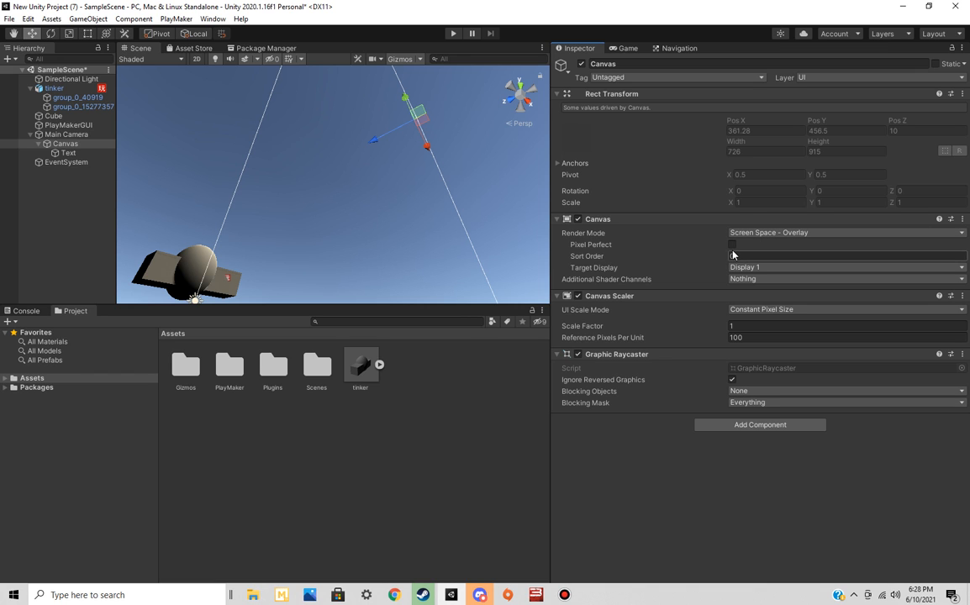
left_click(627, 48)
right_click_drag(357, 214, 414, 244)
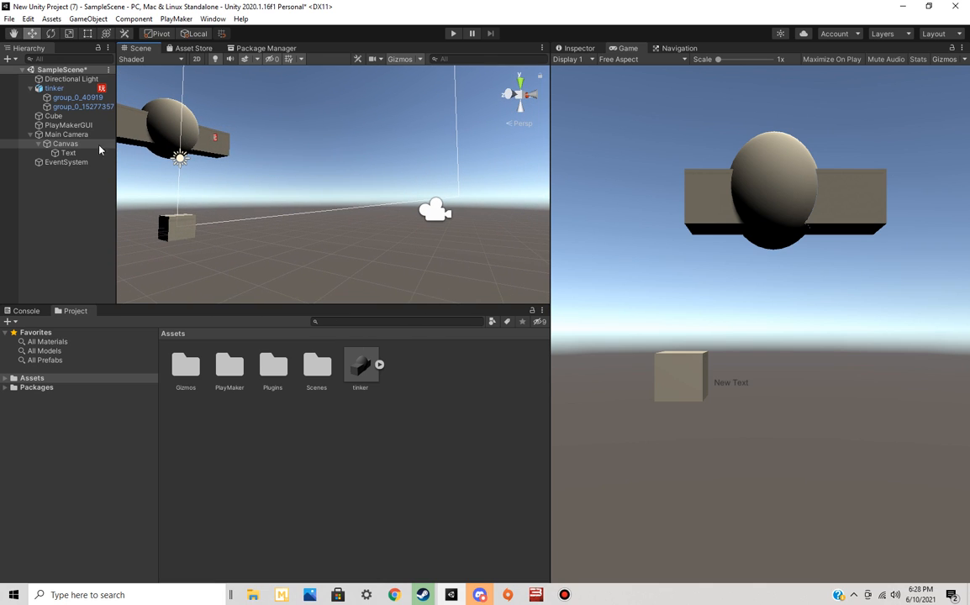
Make Main Camera a child of Cube again and shift it slightly along the positive X axis
left_click(56, 135)
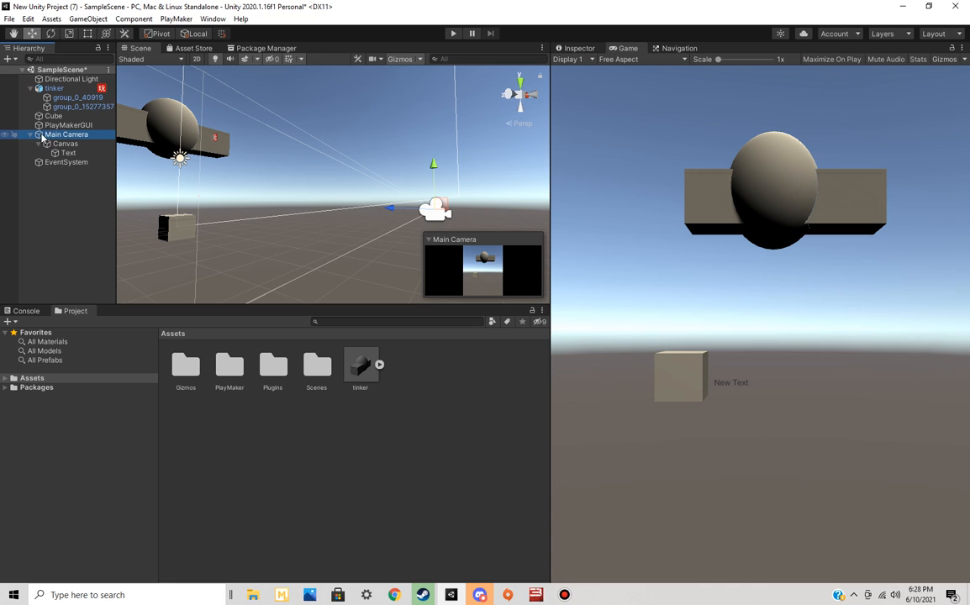
left_click(52, 117)
left_click_drag(54, 136, 56, 117)
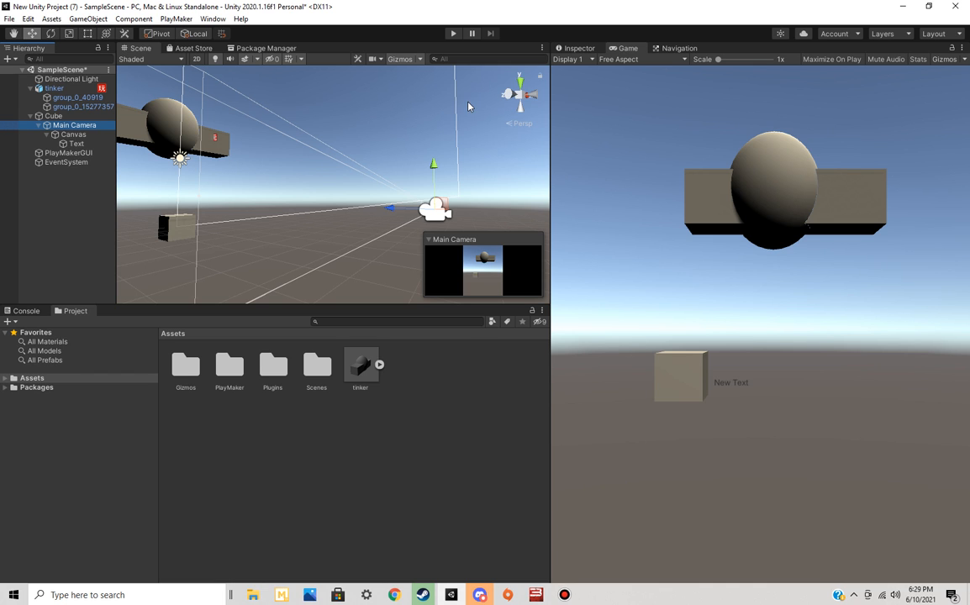
right_click_drag(493, 174, 298, 208)
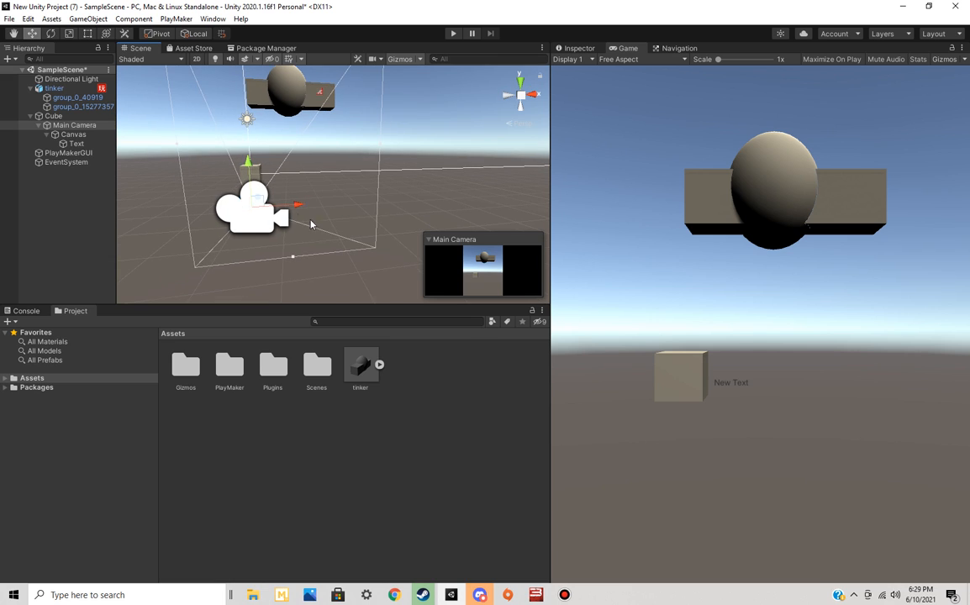
mouse_move(298, 208)
left_mouse_down()
mouse_move(277, 210)
mouse_move(362, 204)
mouse_move(177, 225)
mouse_move(332, 225)
mouse_move(298, 228)
left_mouse_up()
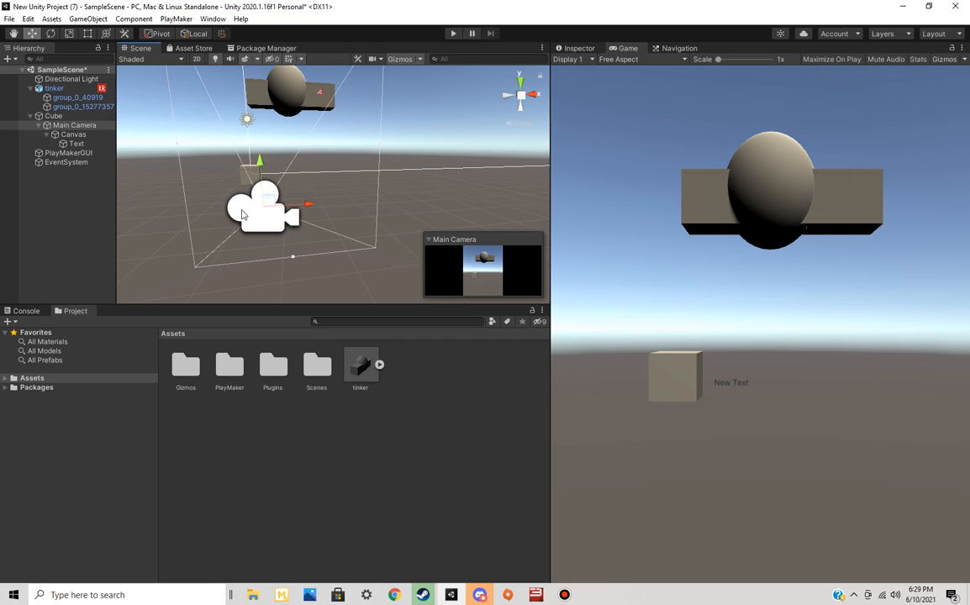
Examine the Text object's Rect Transform, character and paragraph properties
left_click(78, 143)
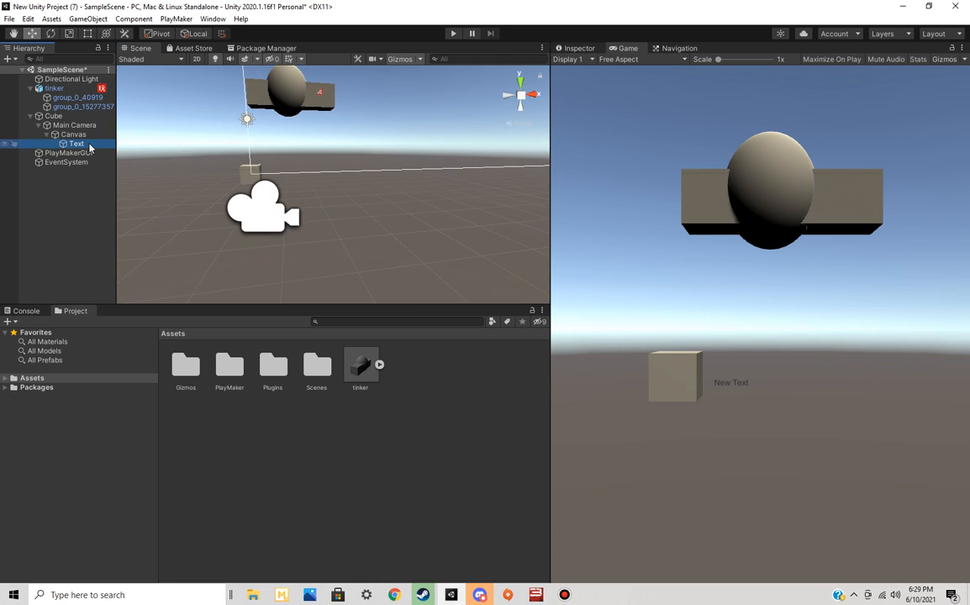
left_click(591, 50)
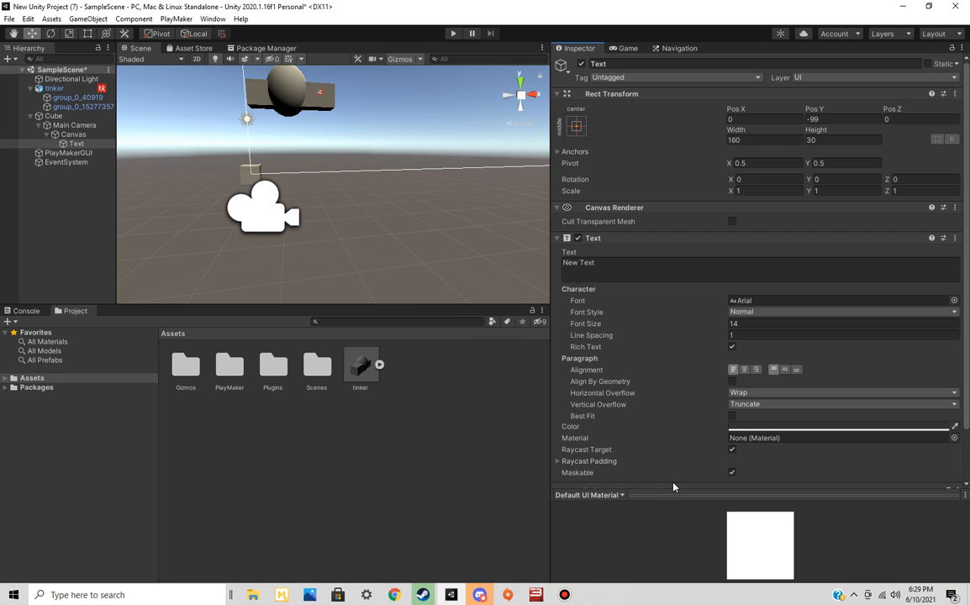
scroll(679, 386, "down", 3)
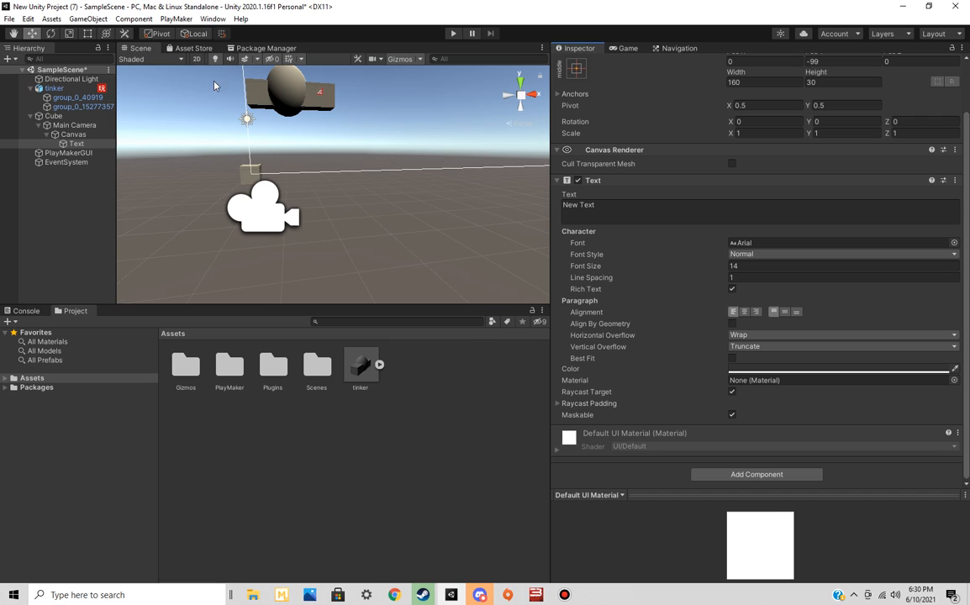
Select the tinker object and open its FSM for editing in PlayMaker
left_click(85, 97)
left_click(55, 88)
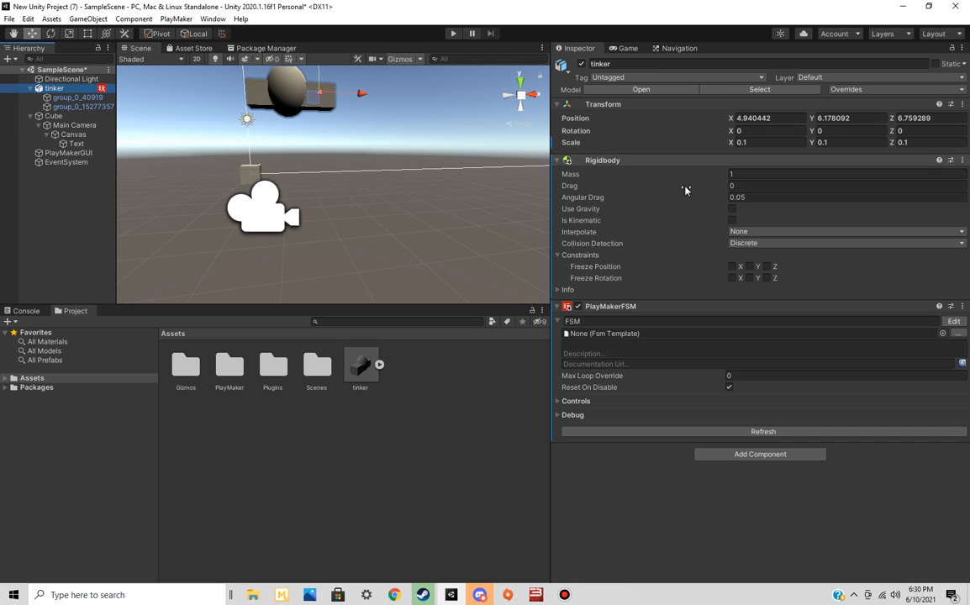
left_click(954, 322)
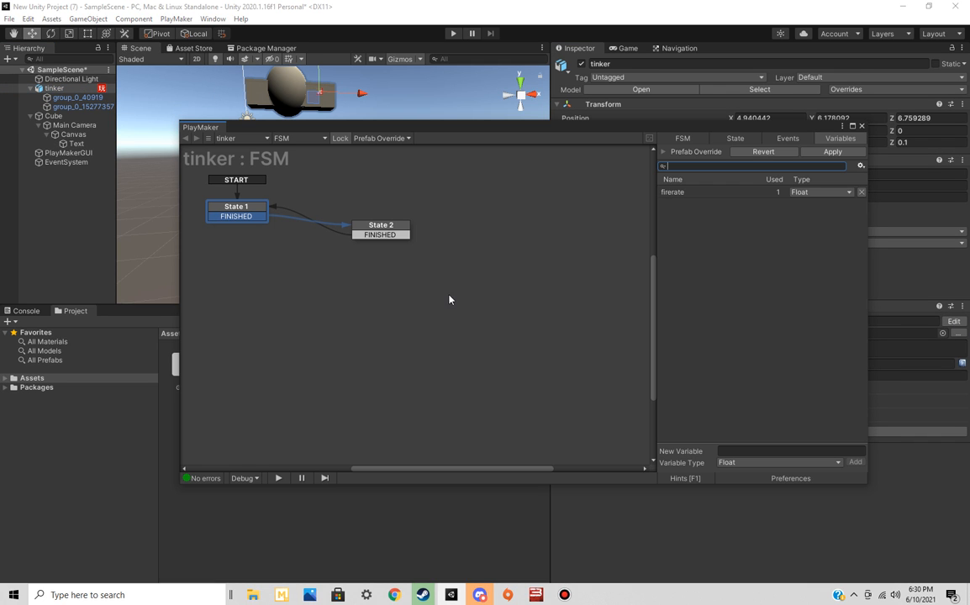
Add a float variable named "magazine size" to the tinker FSM
left_click_drag(437, 131, 363, 129)
left_click(307, 224)
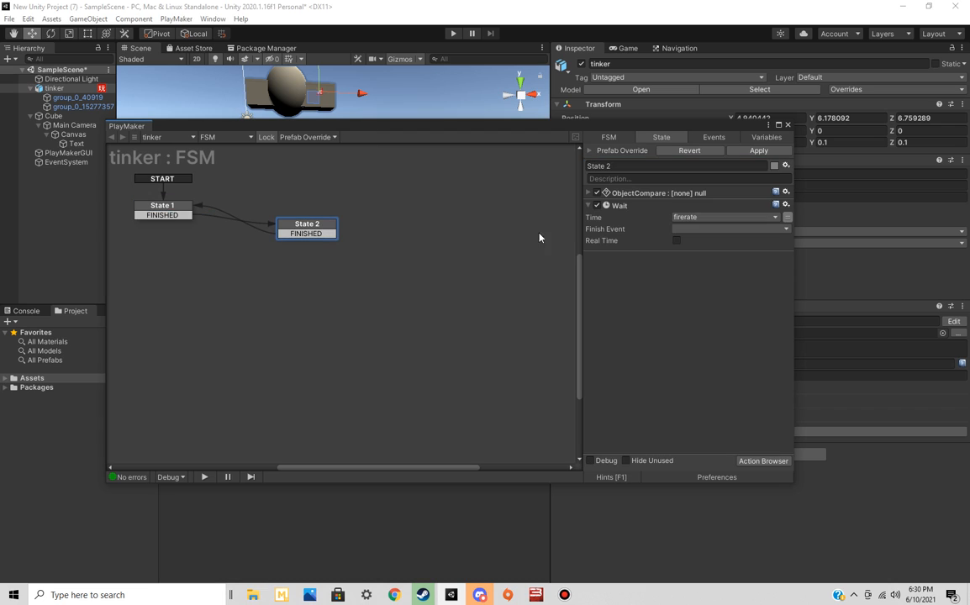
left_click(766, 137)
left_click(706, 451)
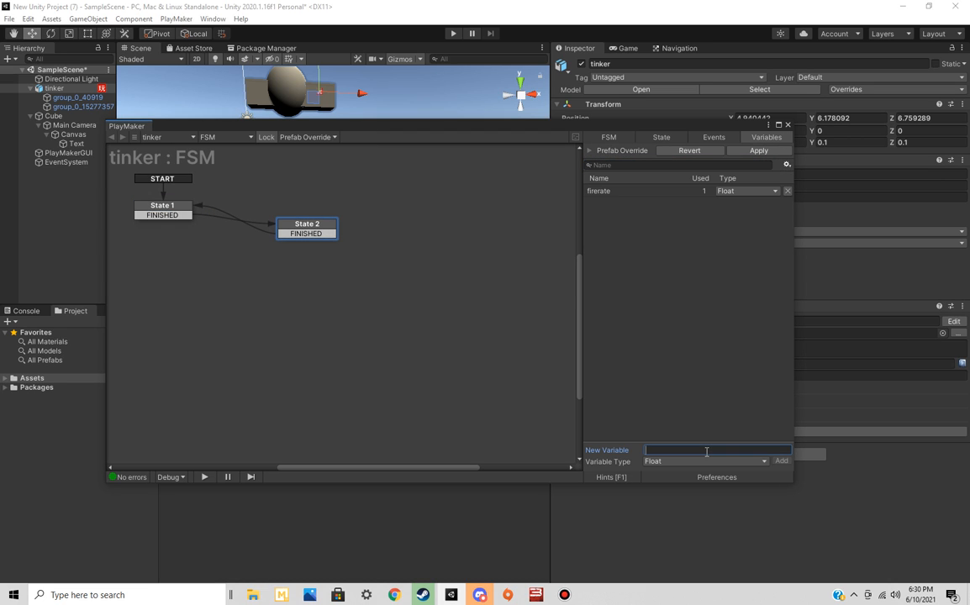
type("magazine size")
key("Return")
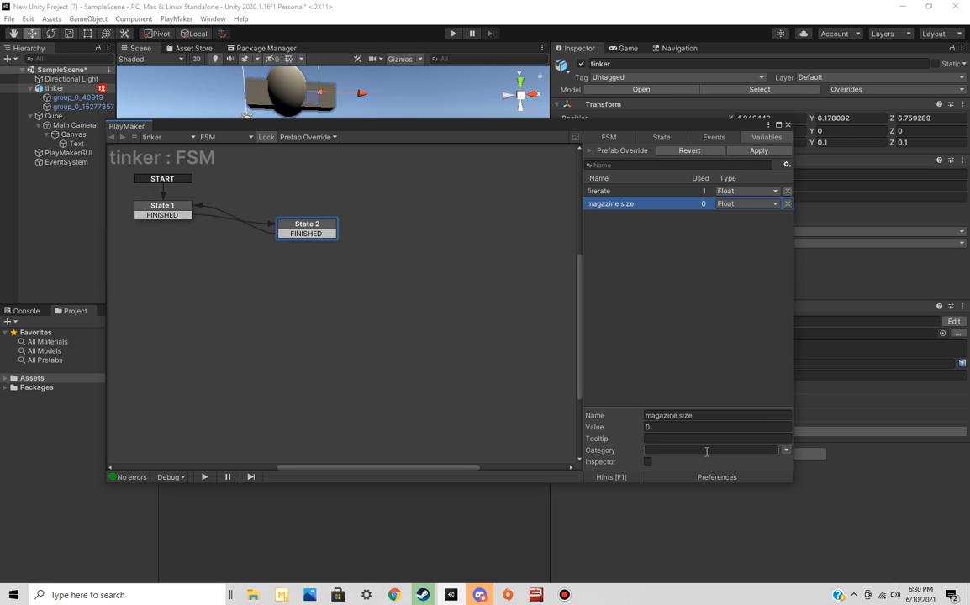
Add a Float Subtract action to State 2 that subtracts 1 from the magazine size variable
left_click(673, 138)
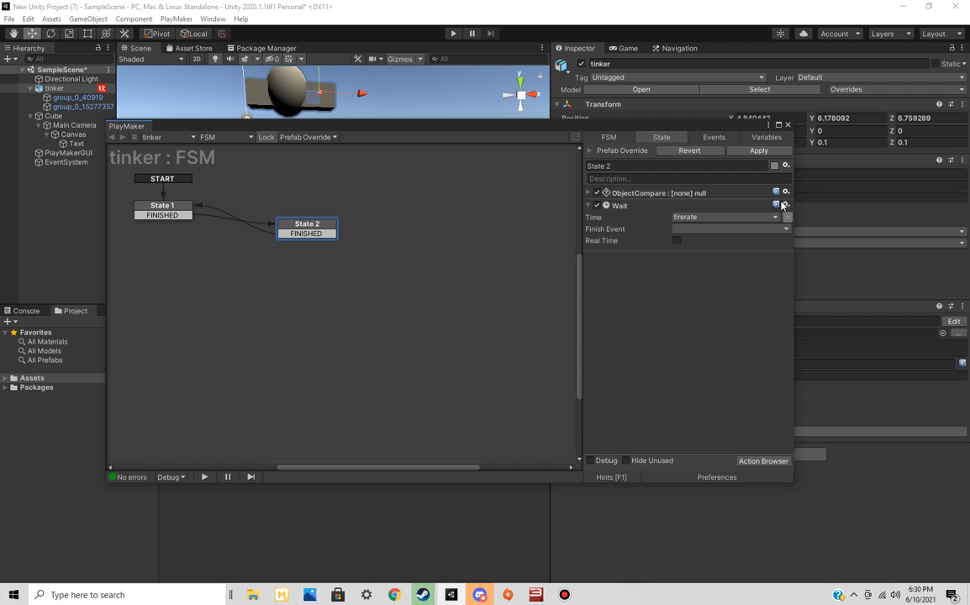
left_click(763, 461)
type("subtr")
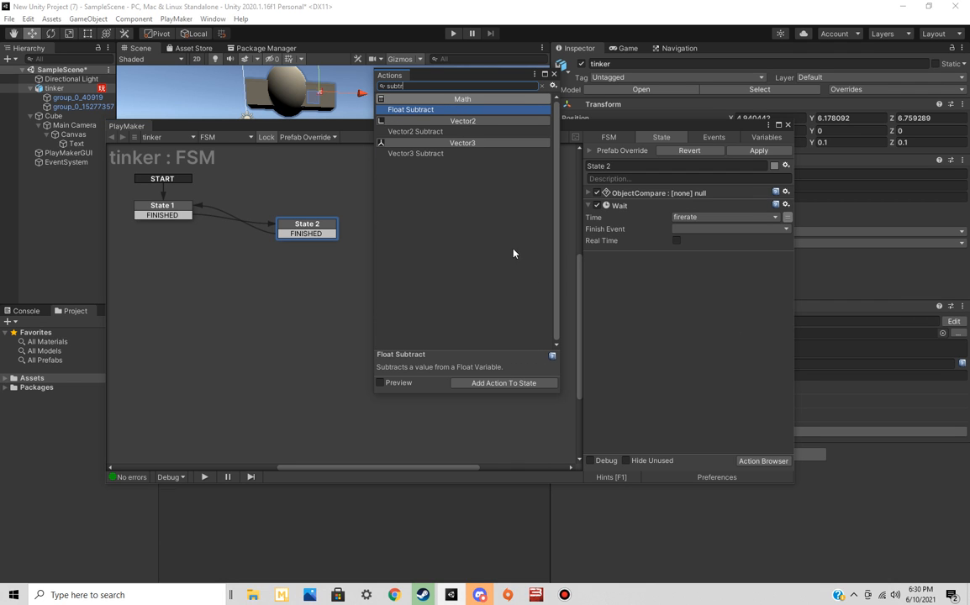
double_click(438, 110)
left_click(708, 282)
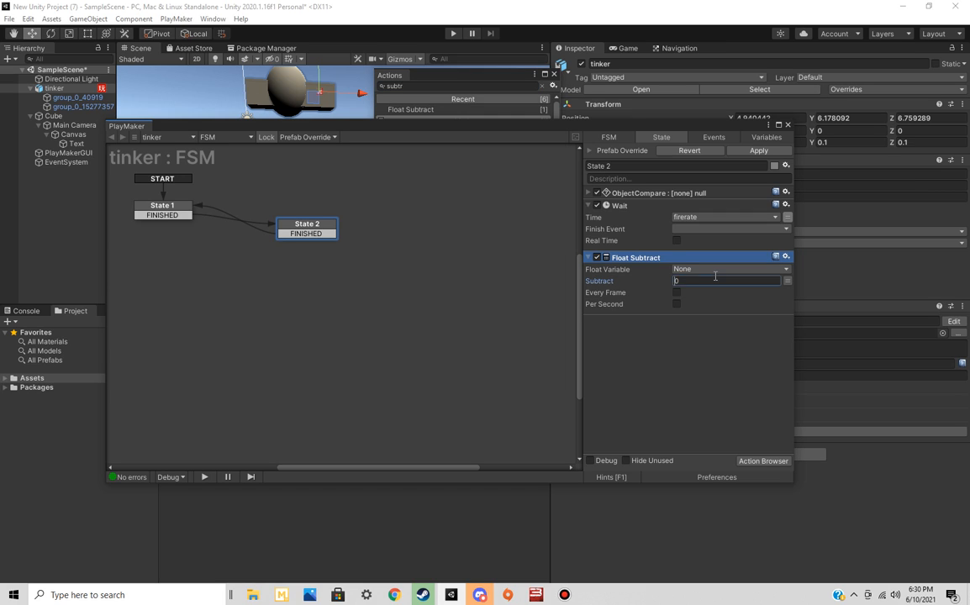
type("-1")
key("BackSpace")
key("BackSpace")
type("1")
left_click(697, 269)
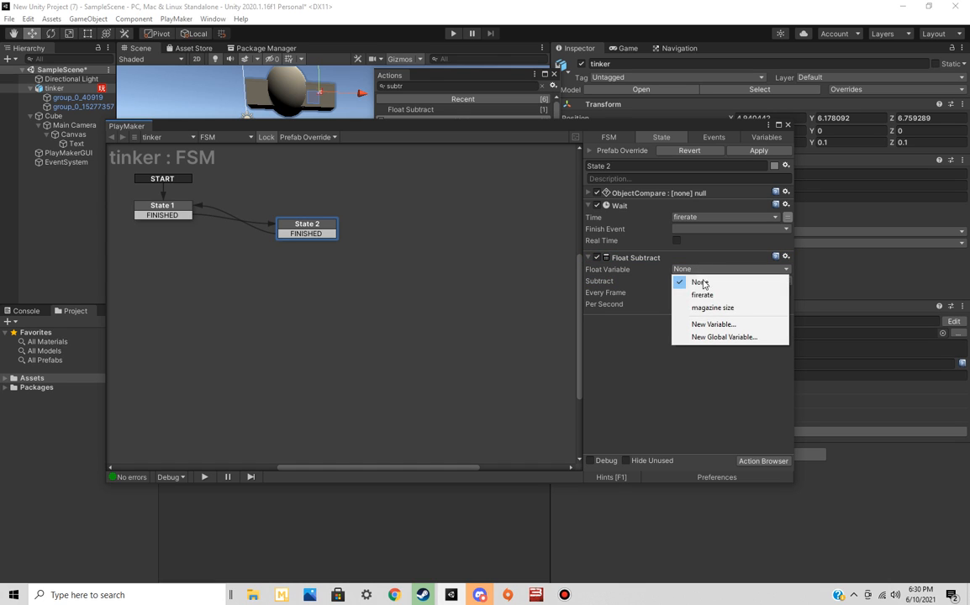
left_click(712, 307)
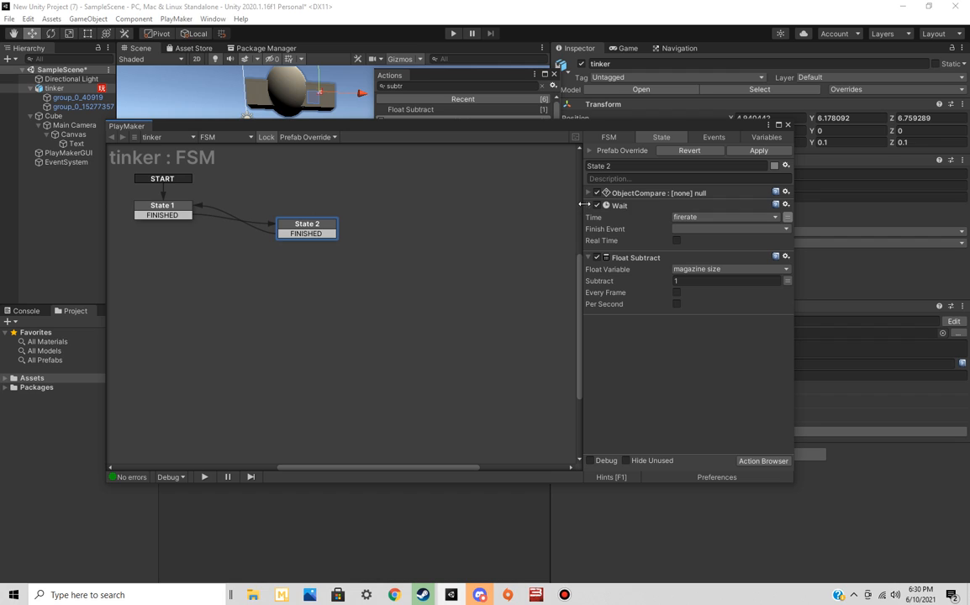
Reorder State 2's actions so Float Subtract runs before Wait, and move State 2 roughly level with State 1 in the graph
left_click_drag(656, 260, 647, 218)
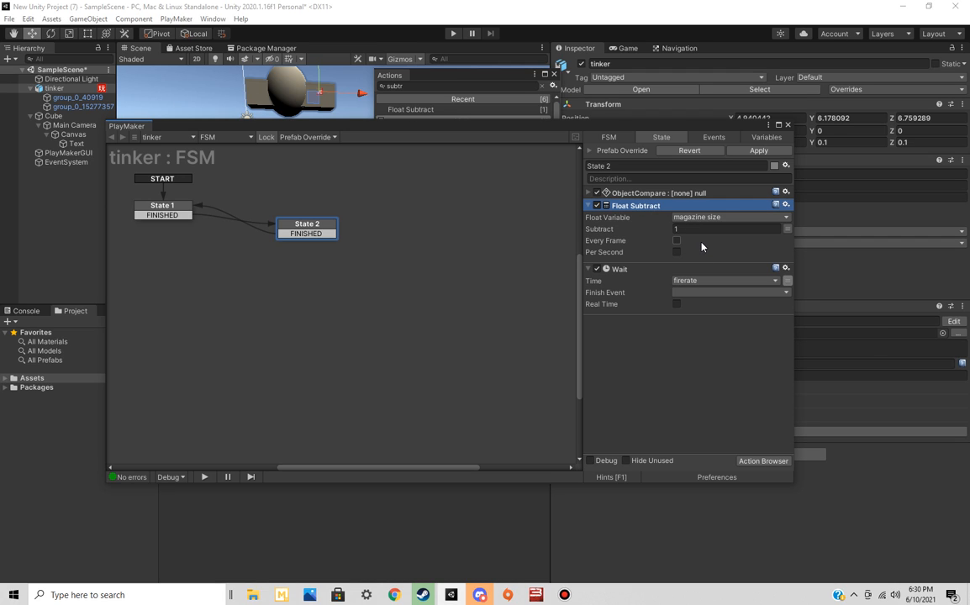
left_click(180, 211)
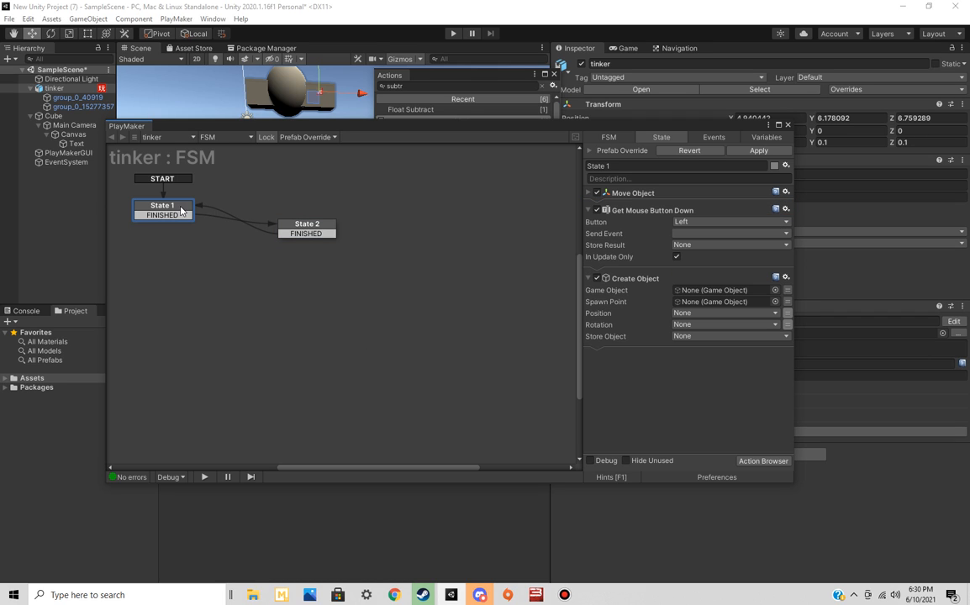
left_click_drag(310, 230, 327, 215)
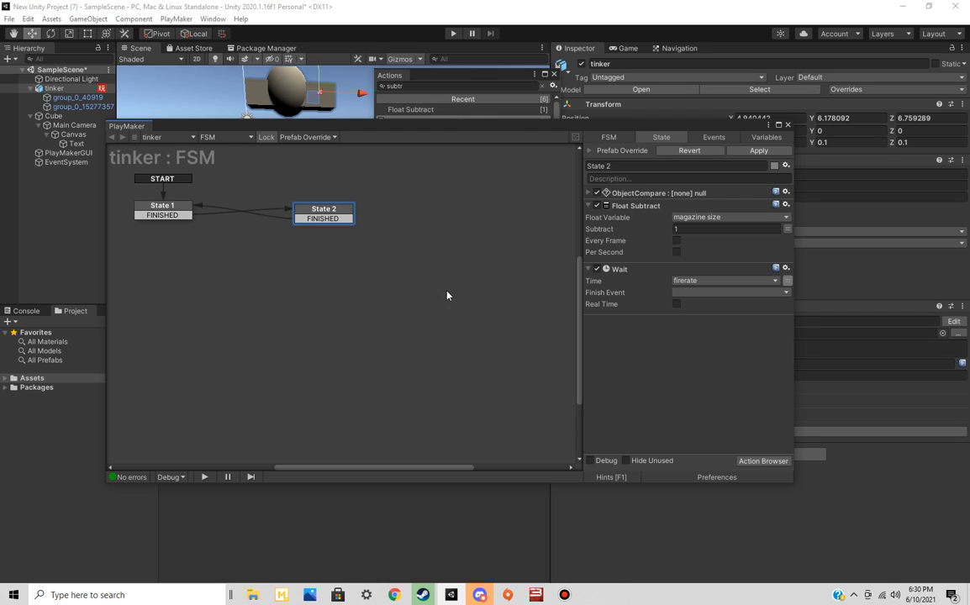
Add a Float Compare action at the end of State 2's action list
right_click(636, 344)
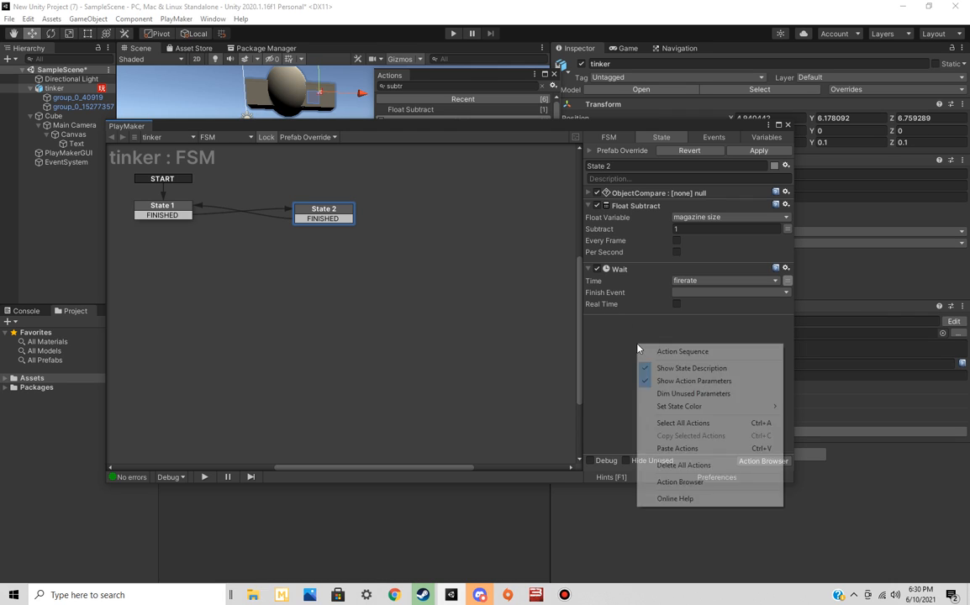
left_click(629, 439)
left_click(738, 461)
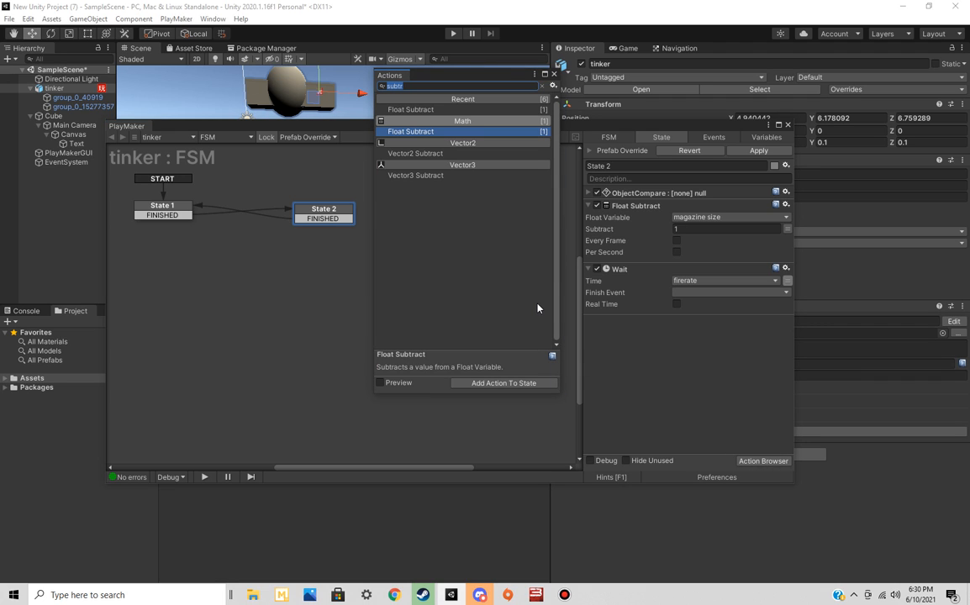
type("float comp")
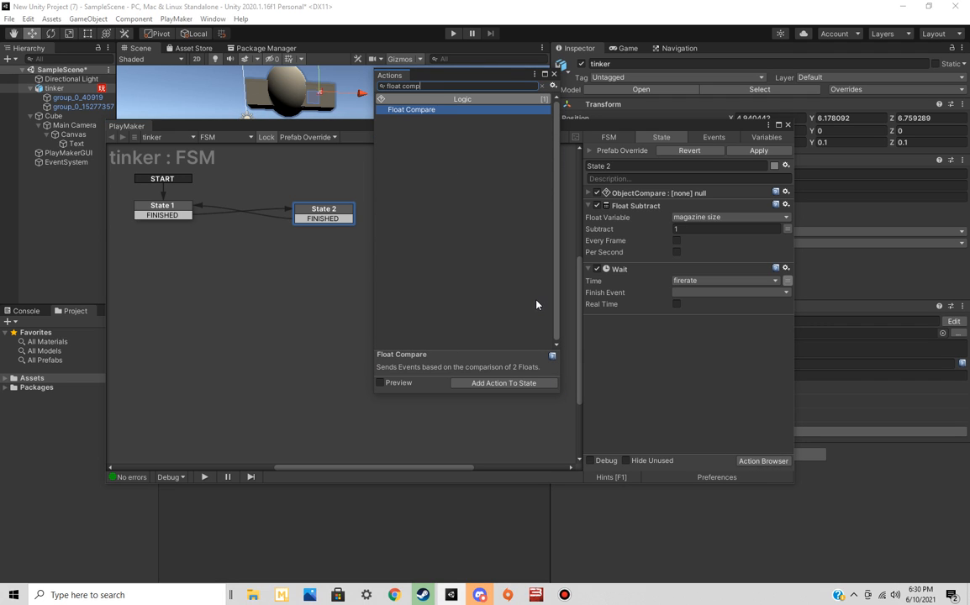
key("Return")
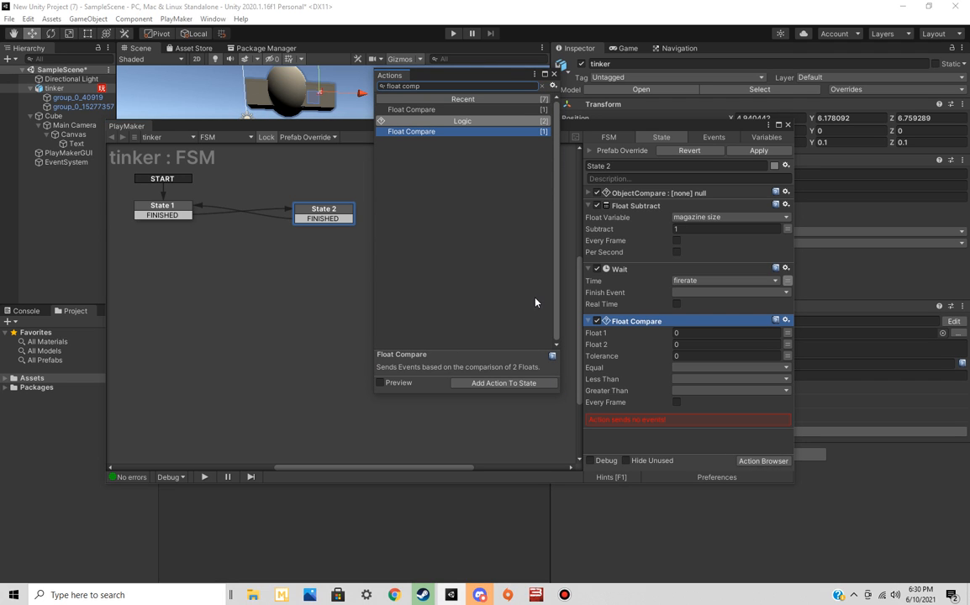
left_click(554, 75)
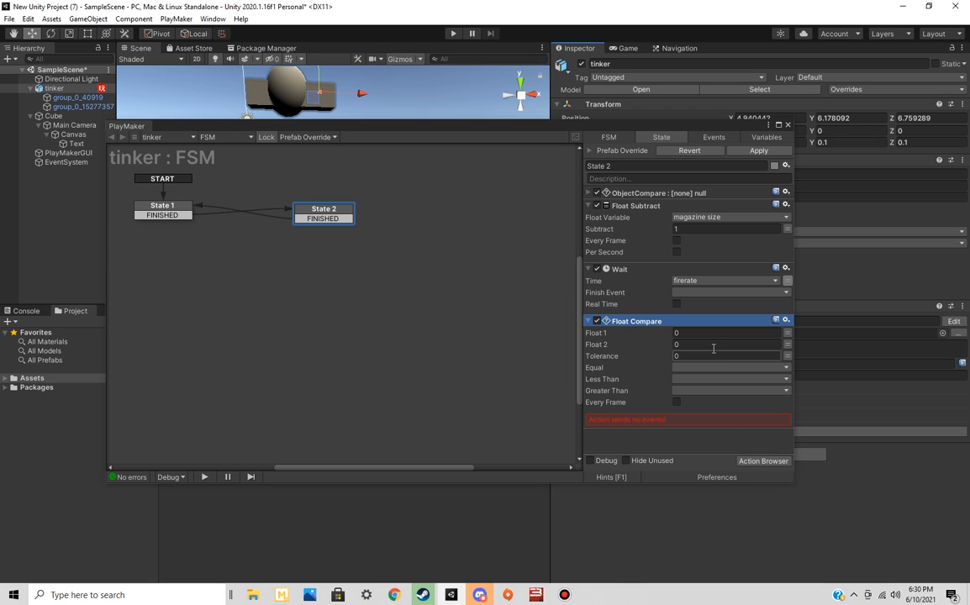
Use the magazine size variable as Float 1 in State 2's Float Compare action
left_click(740, 333)
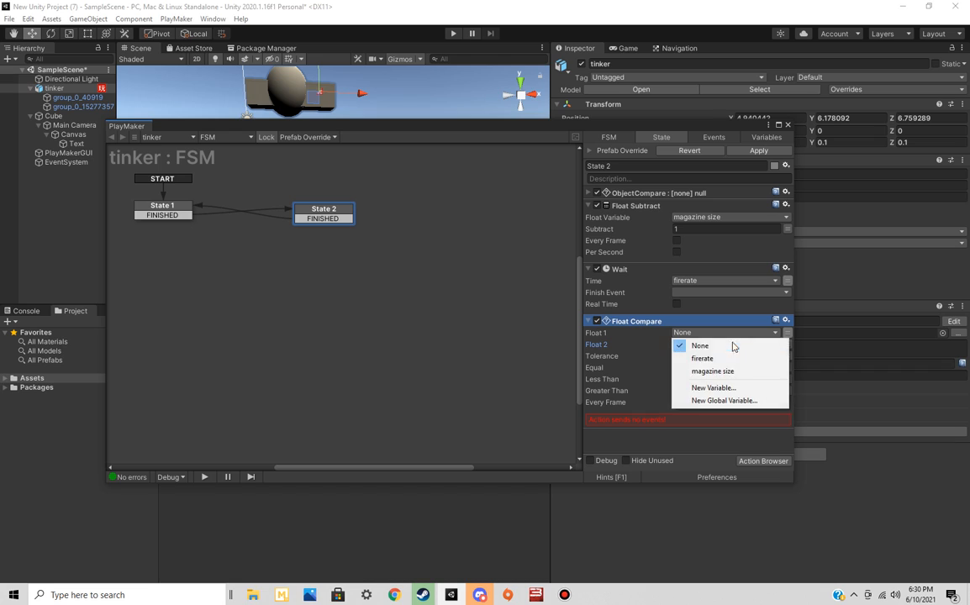
left_click(730, 373)
left_click(714, 344)
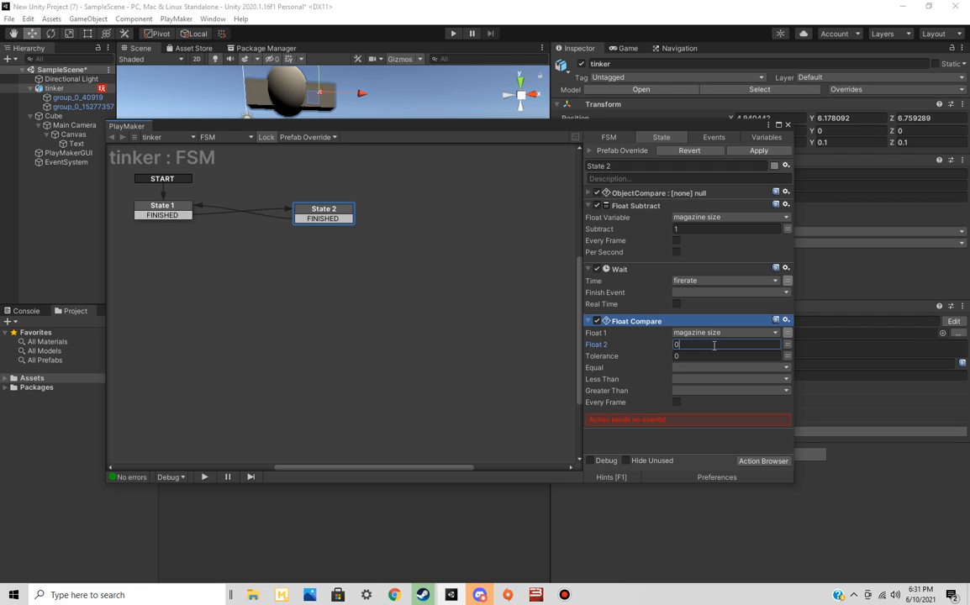
key("XF86AudioRaiseVolume")
key("XF86AudioRaiseVolume")
left_click(689, 357)
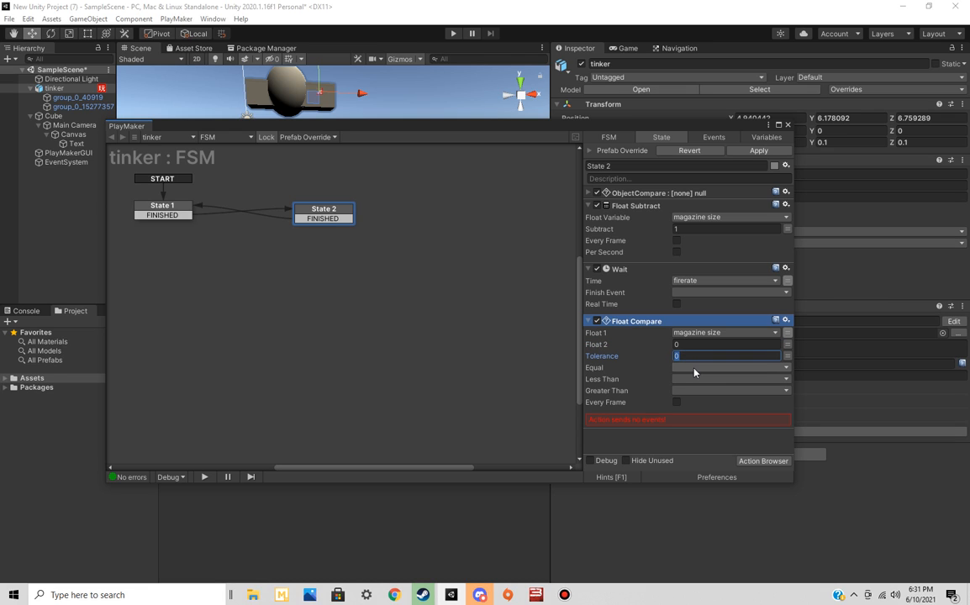
Set the Float Compare action's Equal event to FINISHED
left_click(694, 370)
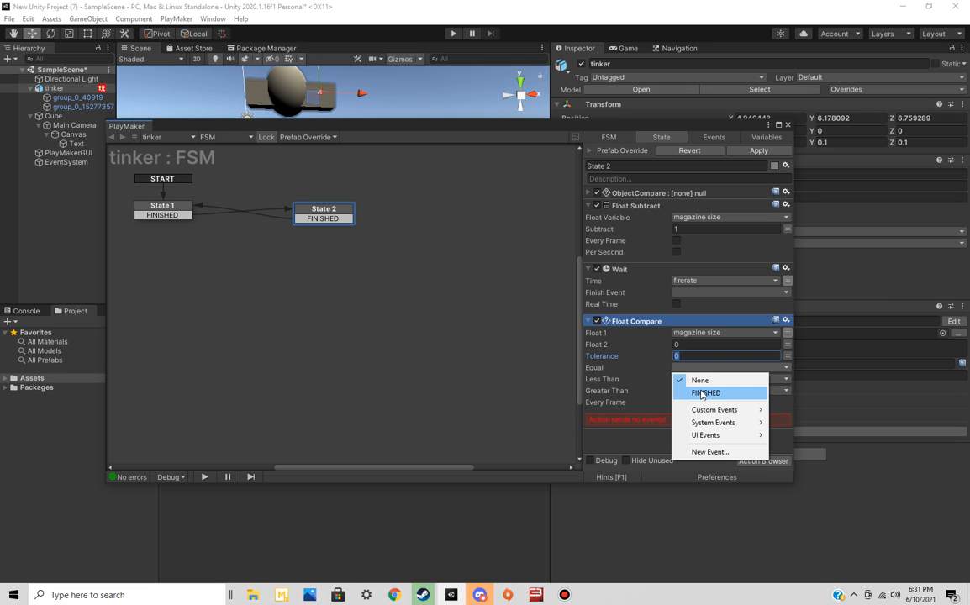
left_click(701, 393)
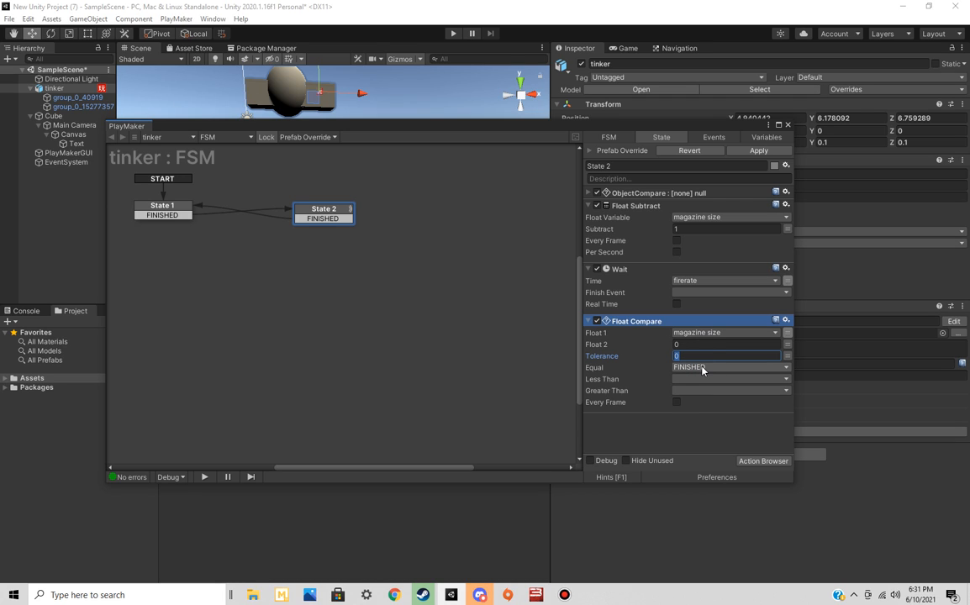
left_click(702, 370)
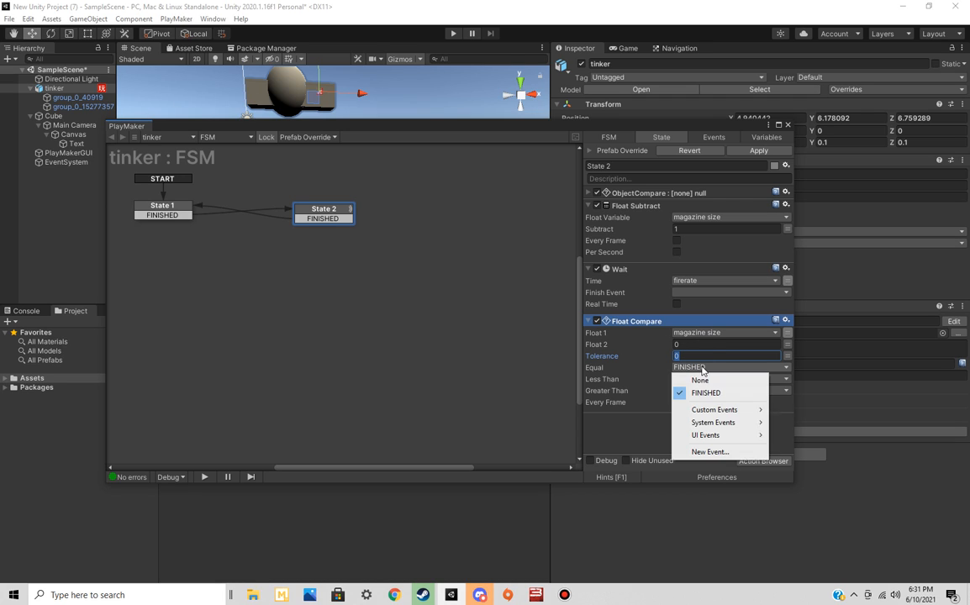
left_click(721, 453)
left_click(696, 431)
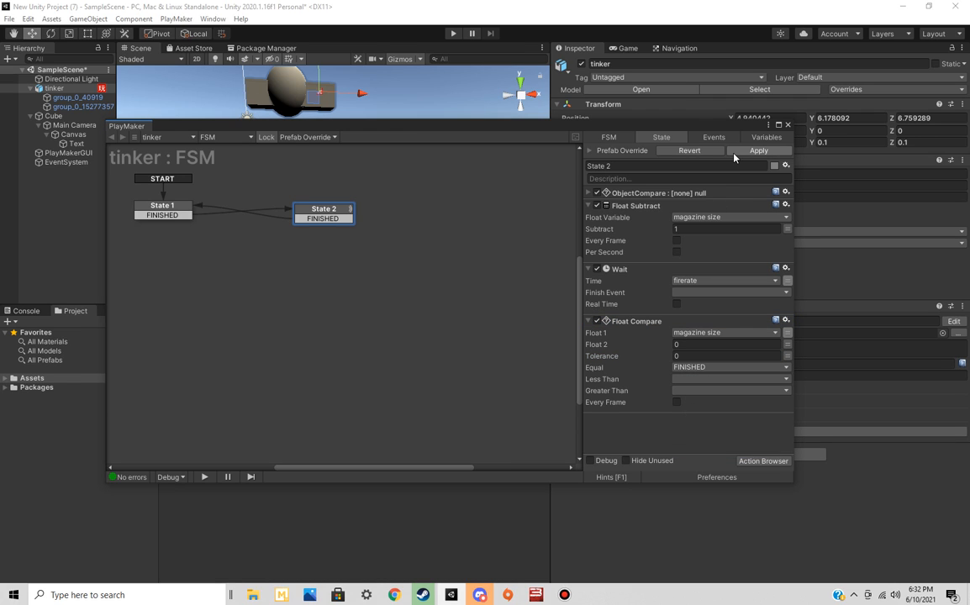
Add an event named "reload" to the FSM and create a third state below State 2
left_click(715, 138)
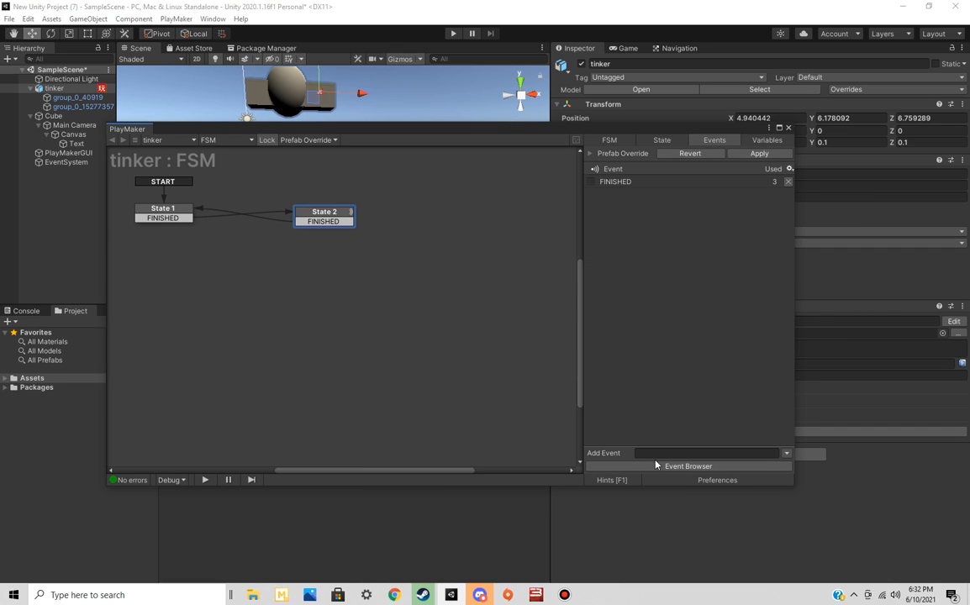
type("reload")
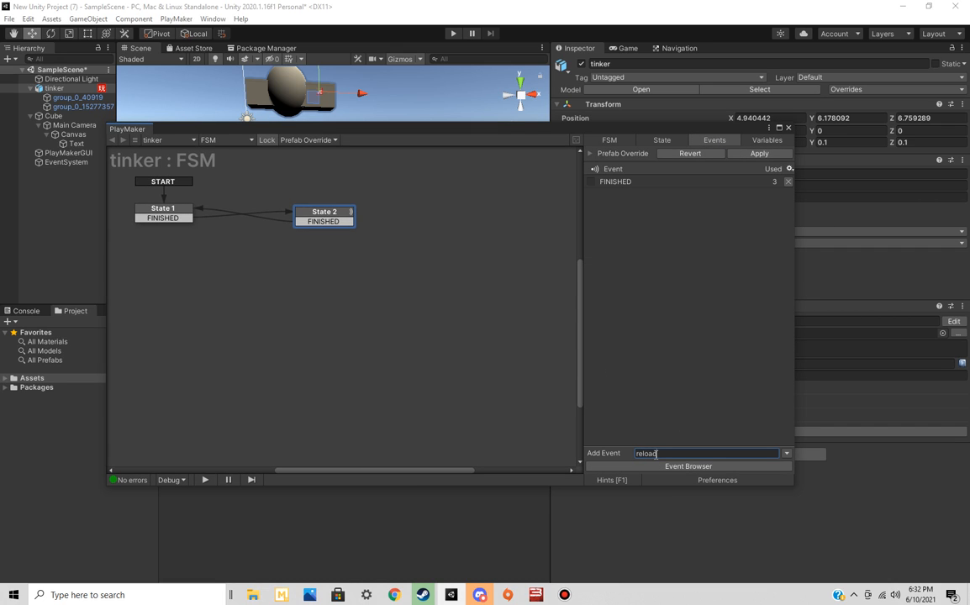
key("Return")
right_click(385, 309)
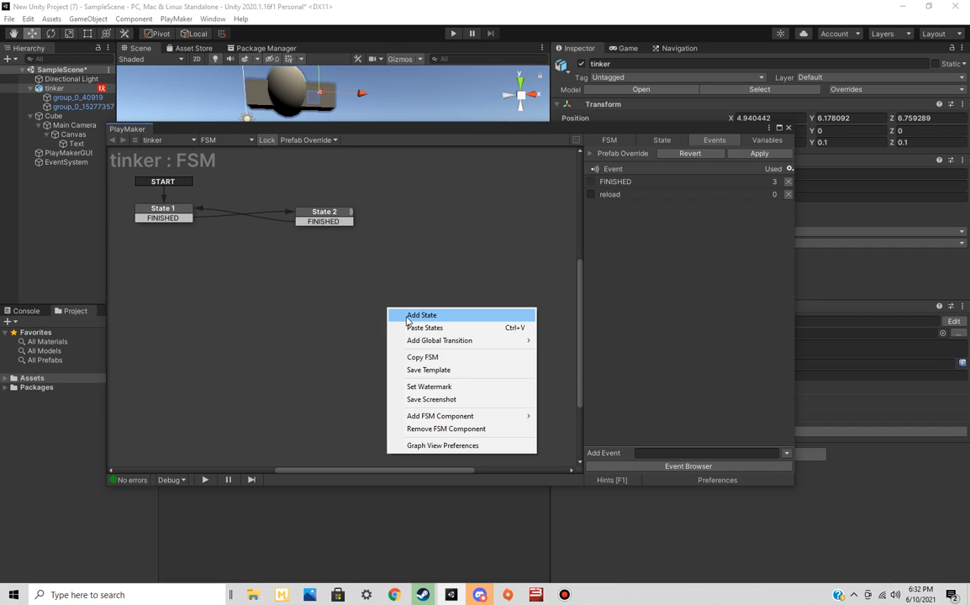
left_click(404, 315)
Set the Equal event of State 2's Float Compare action to reload
left_click(662, 141)
left_click(323, 216)
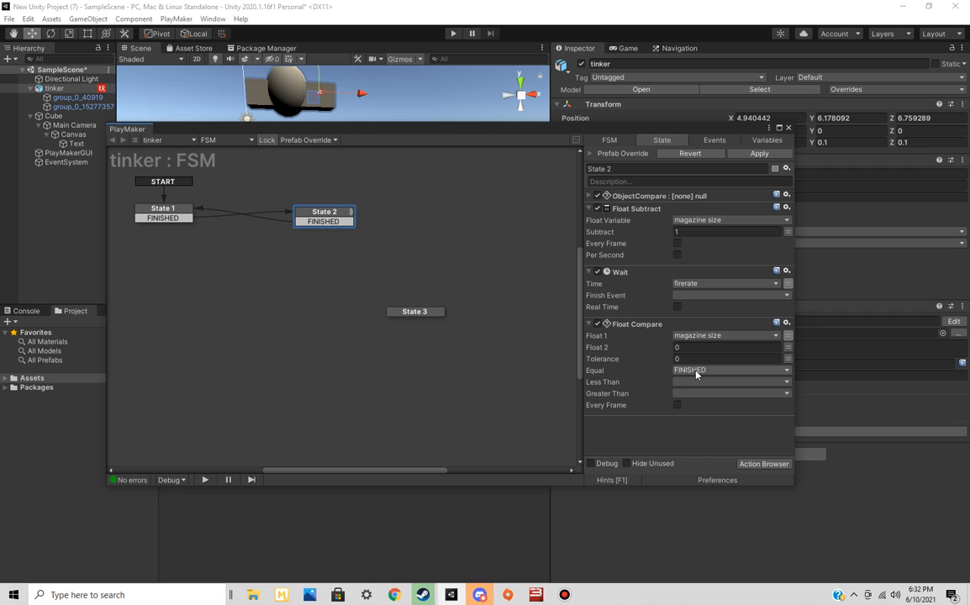
left_click(695, 371)
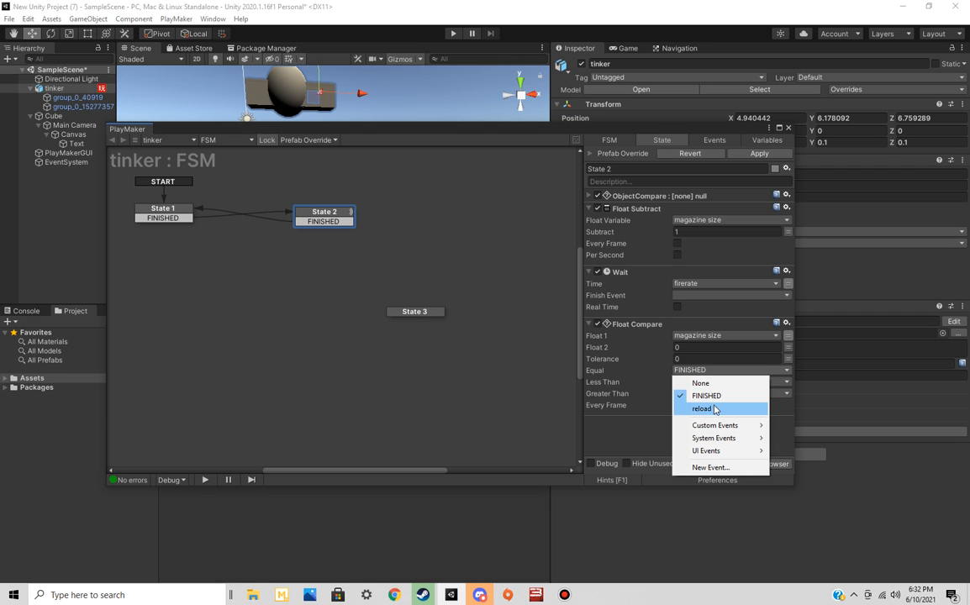
left_click(710, 408)
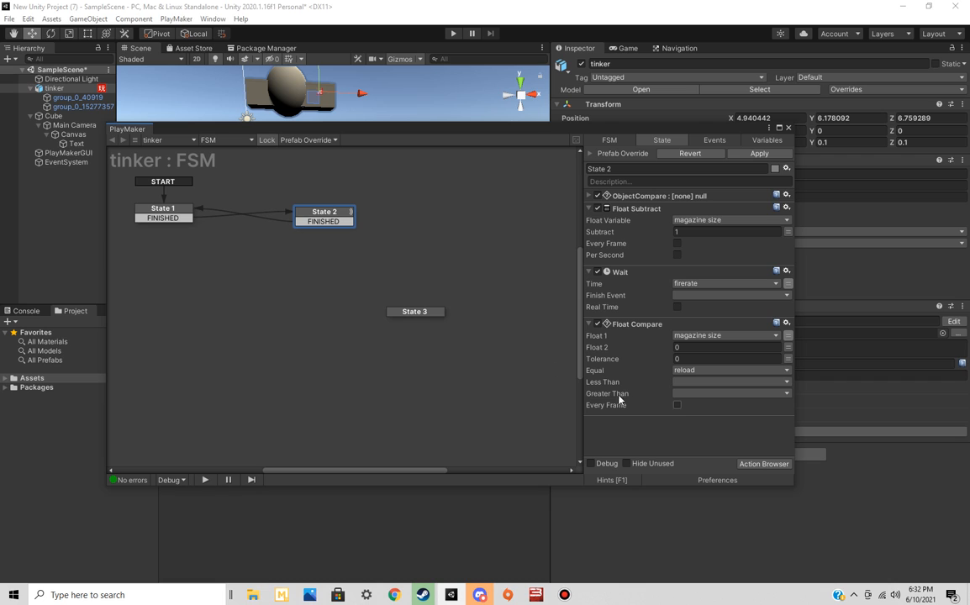
Add a reload transition to State 2 and connect it to State 3
right_click(340, 215)
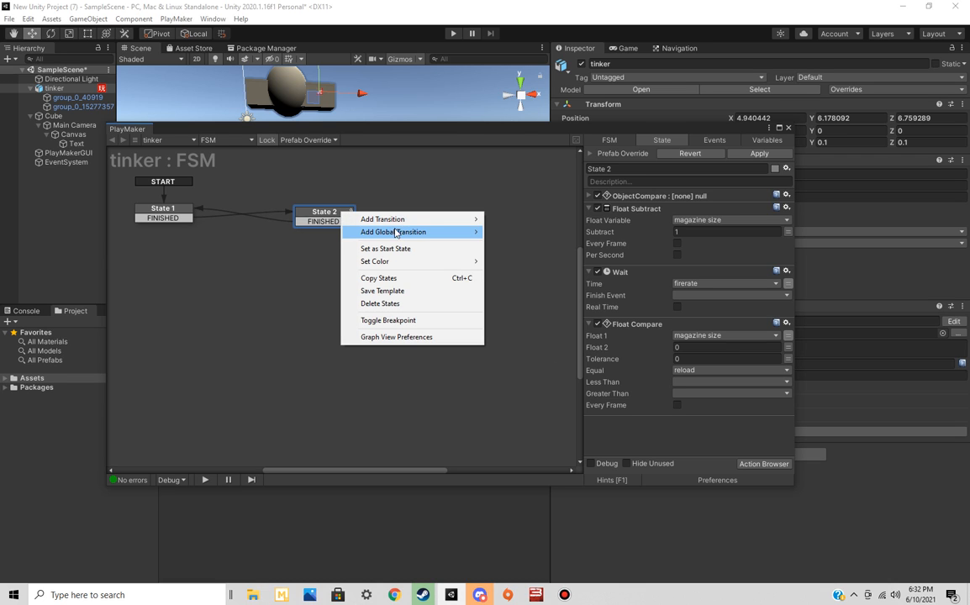
mouse_move(426, 218)
left_click(507, 233)
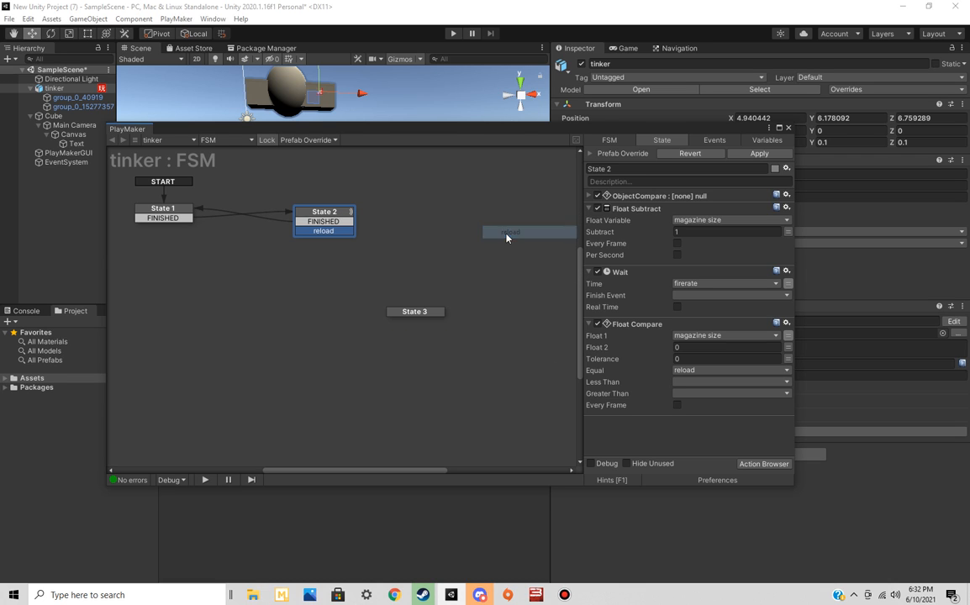
left_click_drag(326, 231, 414, 312)
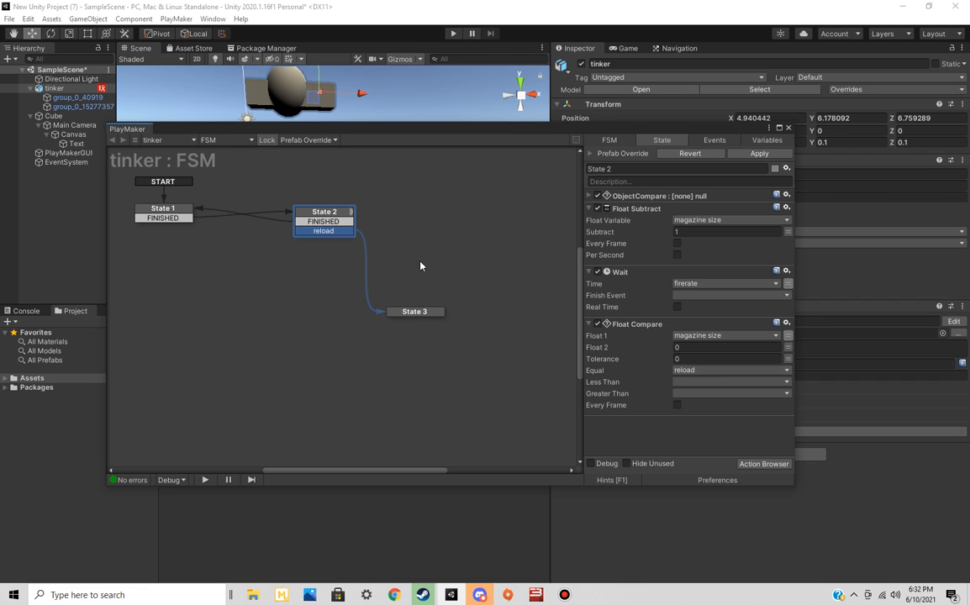
left_click(413, 311)
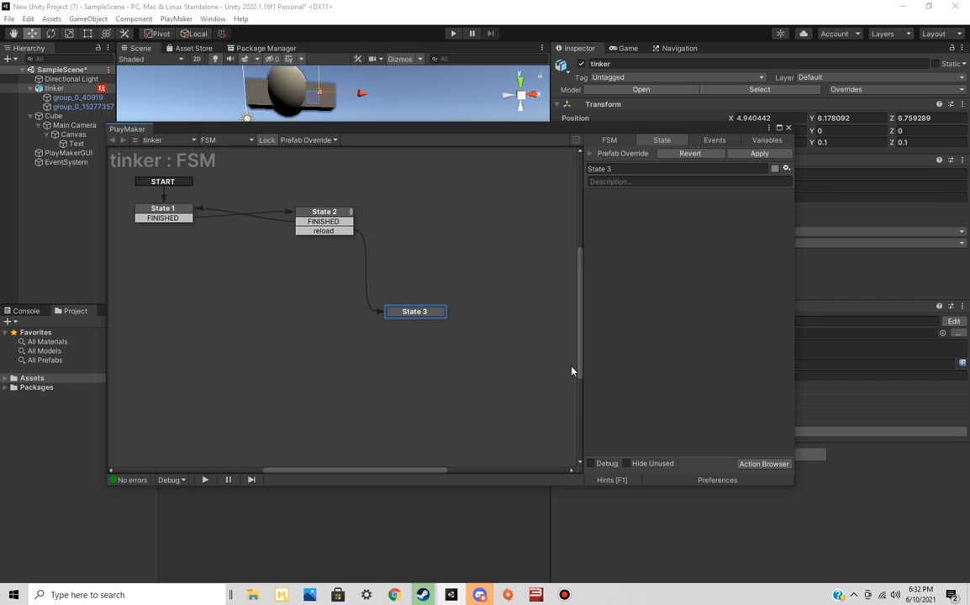
left_click(744, 464)
left_click(554, 75)
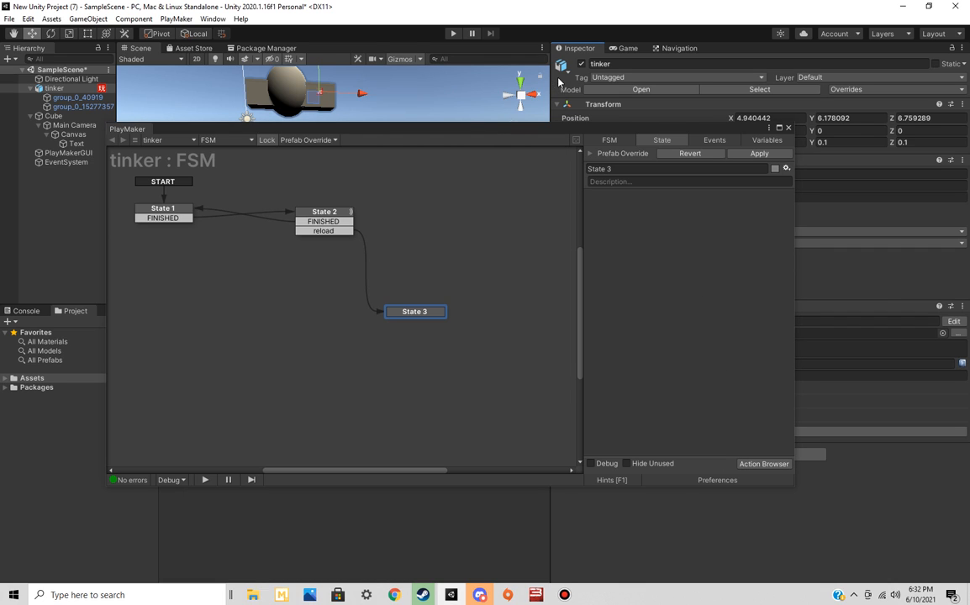
left_click(759, 464)
type("dis")
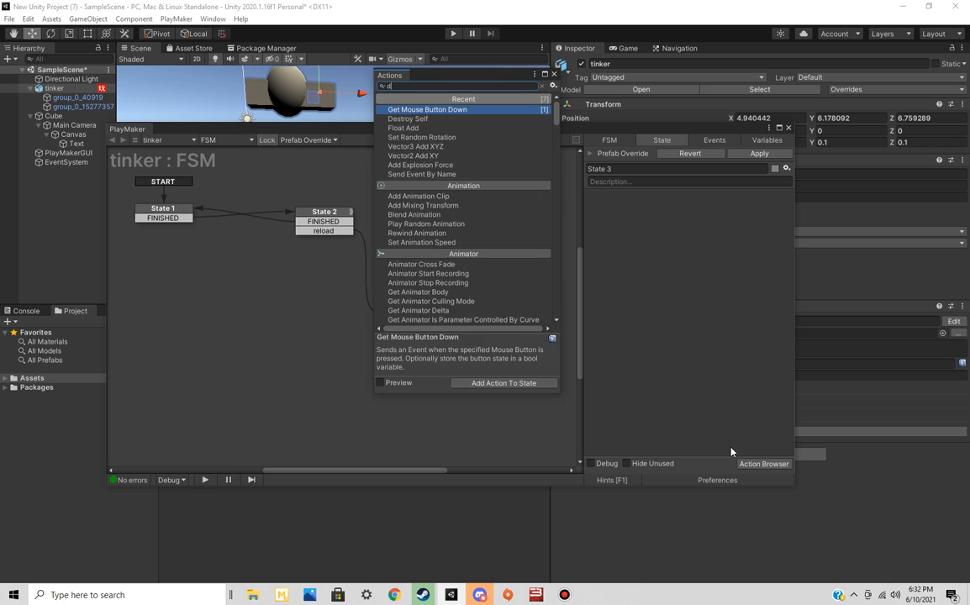
key("BackSpace")
key("BackSpace")
key("BackSpace")
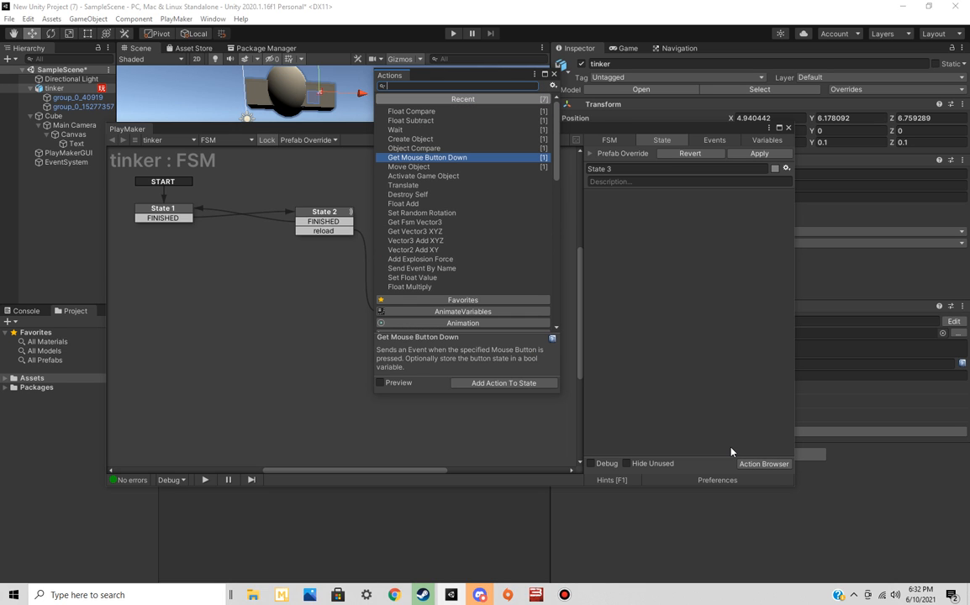
left_click(554, 75)
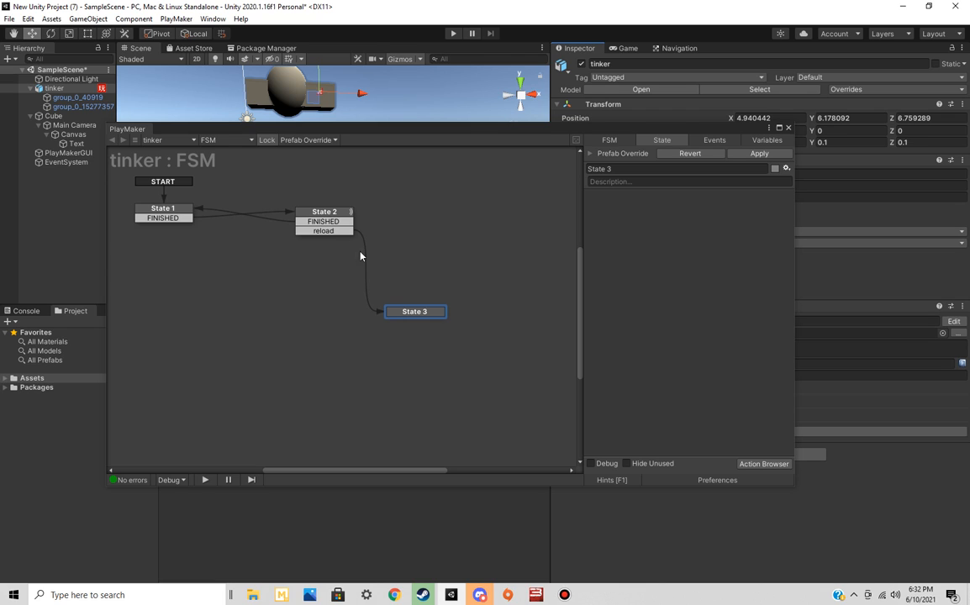
Reposition State 3 just below State 2 and add a FINISHED transition from it back to State 1
mouse_move(421, 314)
left_mouse_down()
mouse_move(371, 314)
mouse_move(328, 293)
mouse_move(425, 311)
mouse_move(433, 299)
left_mouse_up()
left_click(329, 231)
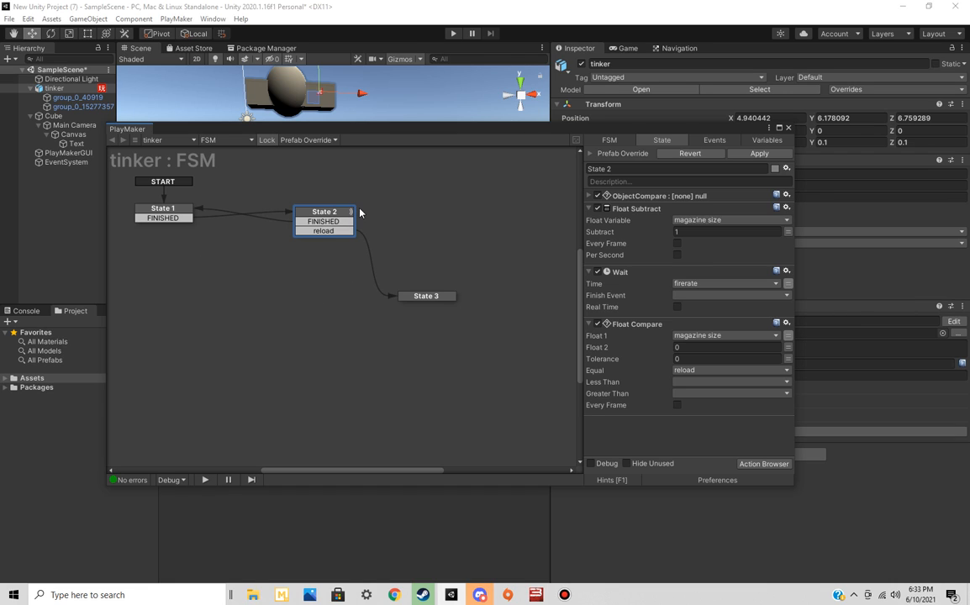
left_click_drag(440, 298, 475, 225)
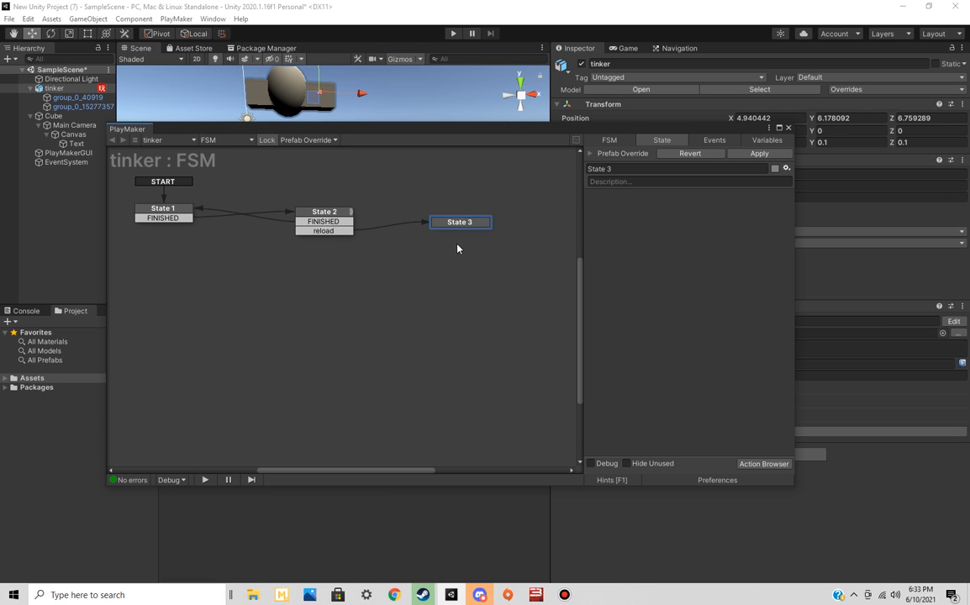
left_click_drag(461, 228, 168, 210)
right_click(327, 288)
mouse_move(437, 291)
left_click(501, 294)
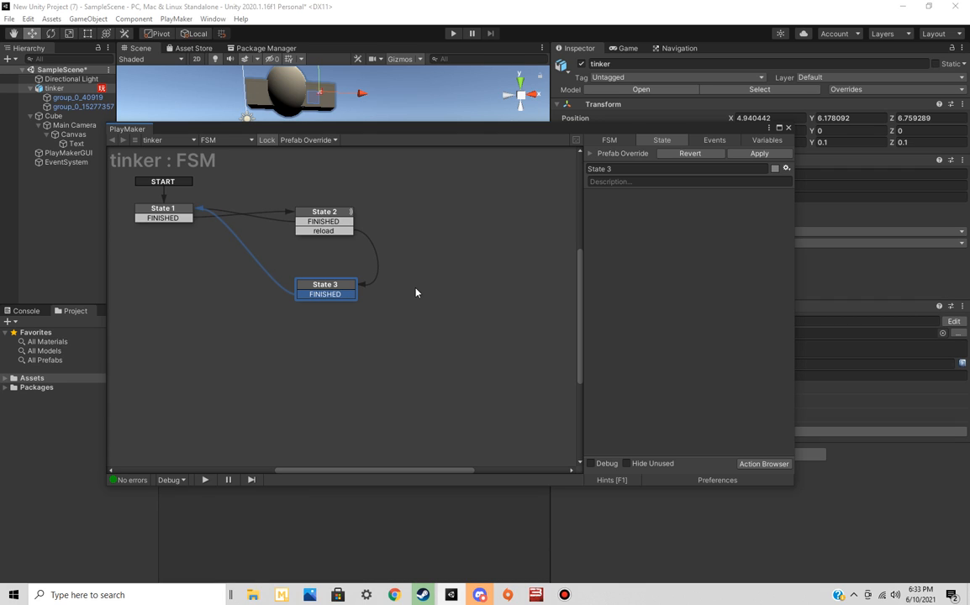
Review the Object Compare, Float Subtract and Wait action settings in State 2
left_click(335, 213)
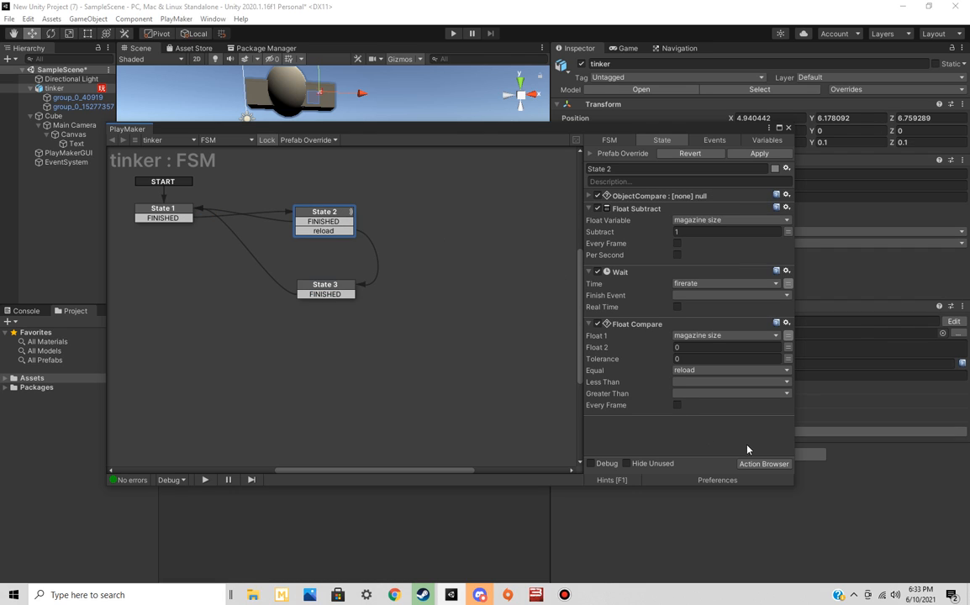
left_click(688, 196)
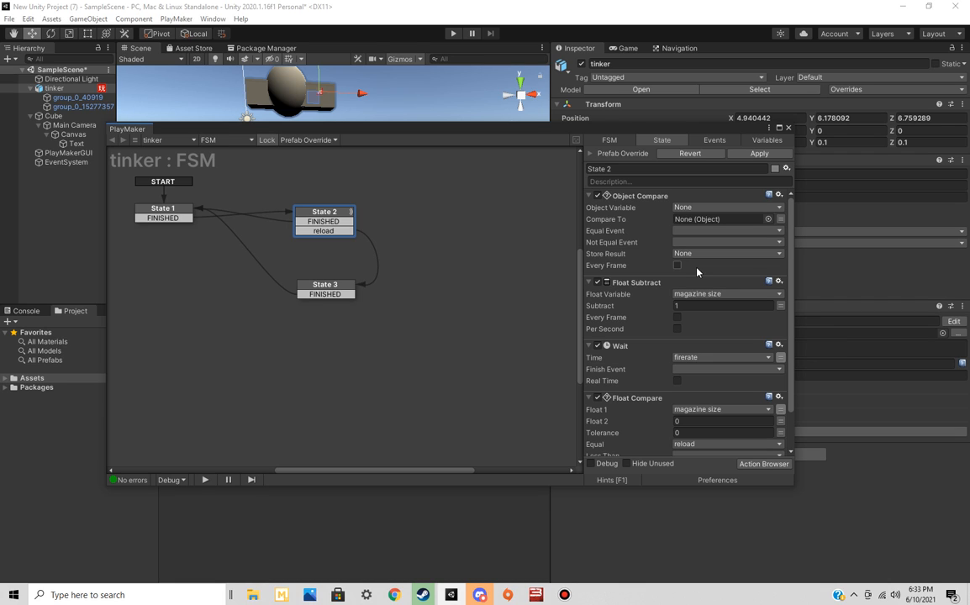
left_click(591, 282)
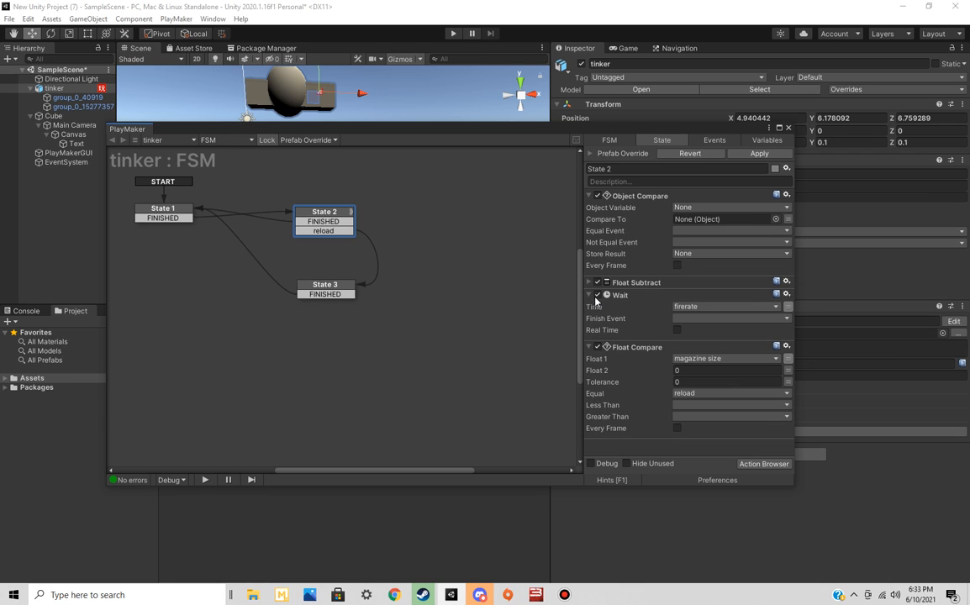
left_click(591, 295)
left_click(590, 308)
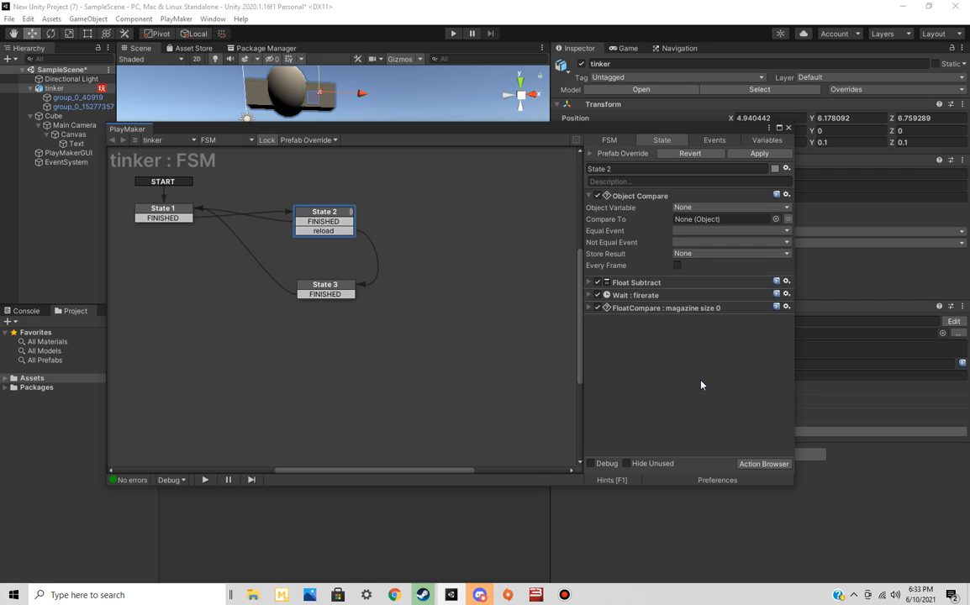
left_click_drag(531, 126, 496, 95)
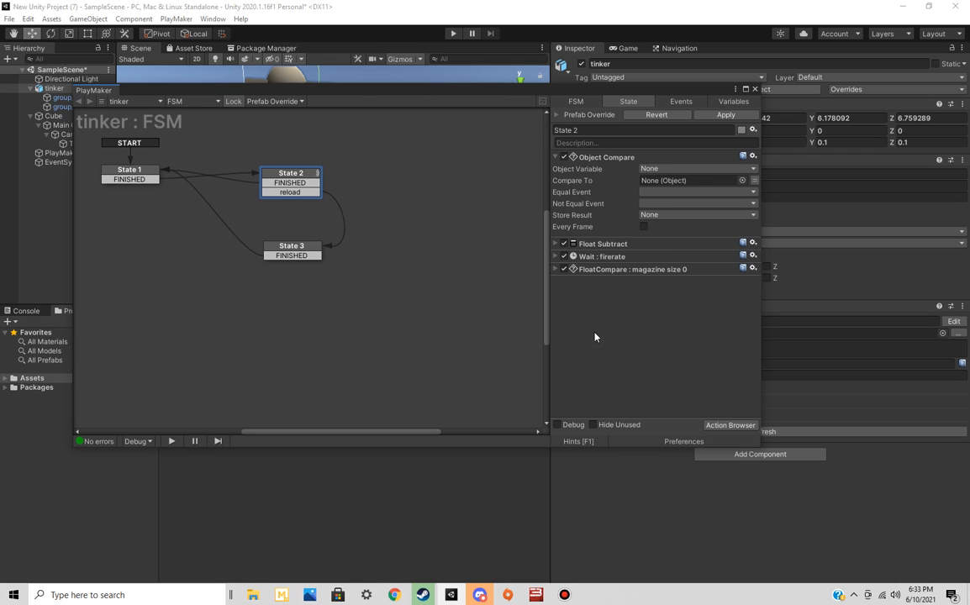
left_click(558, 158)
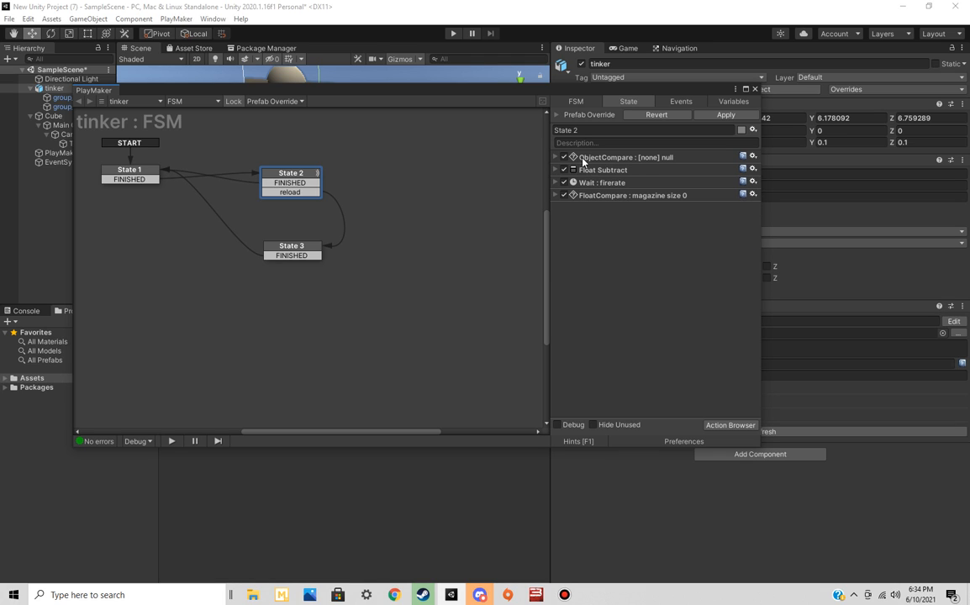
left_click(558, 158)
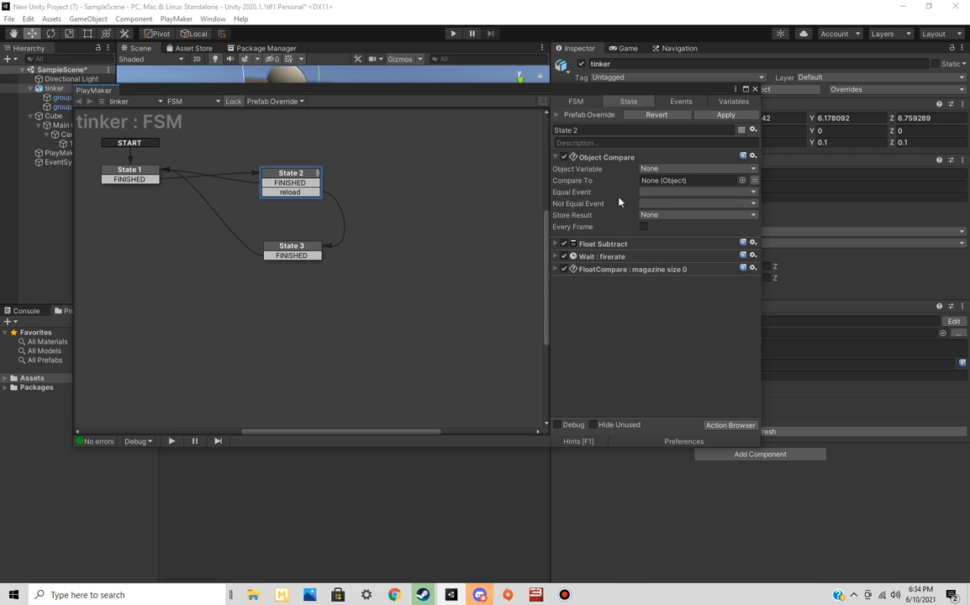
left_click(555, 245)
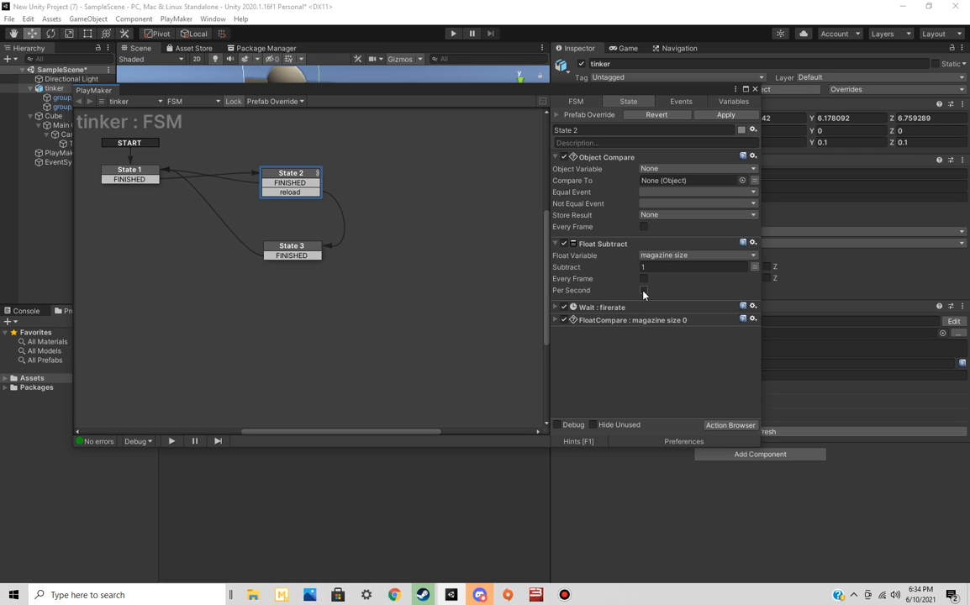
left_click(556, 308)
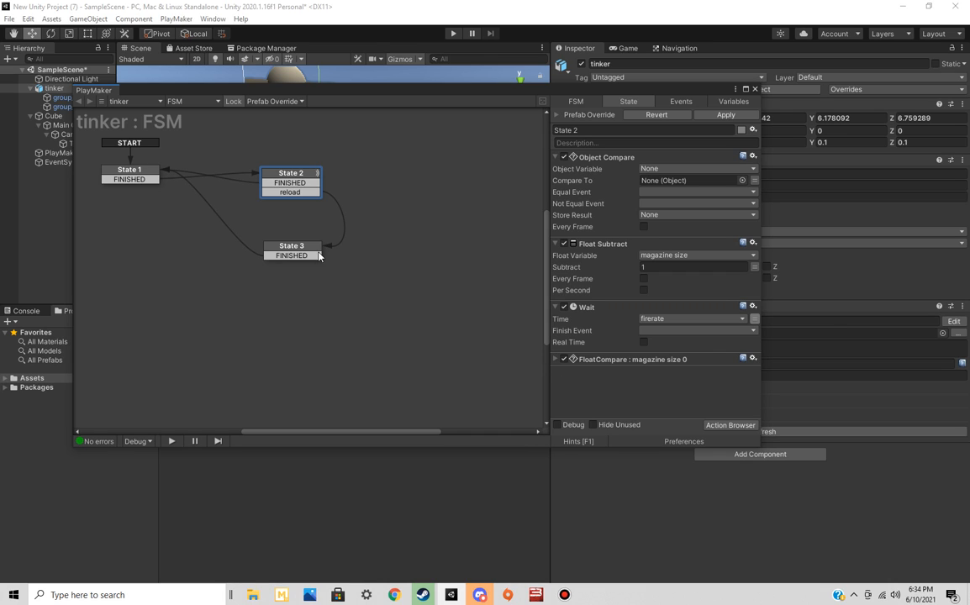
Add a Get Mouse Button action to State 1, below its Create Object action
left_click(108, 168)
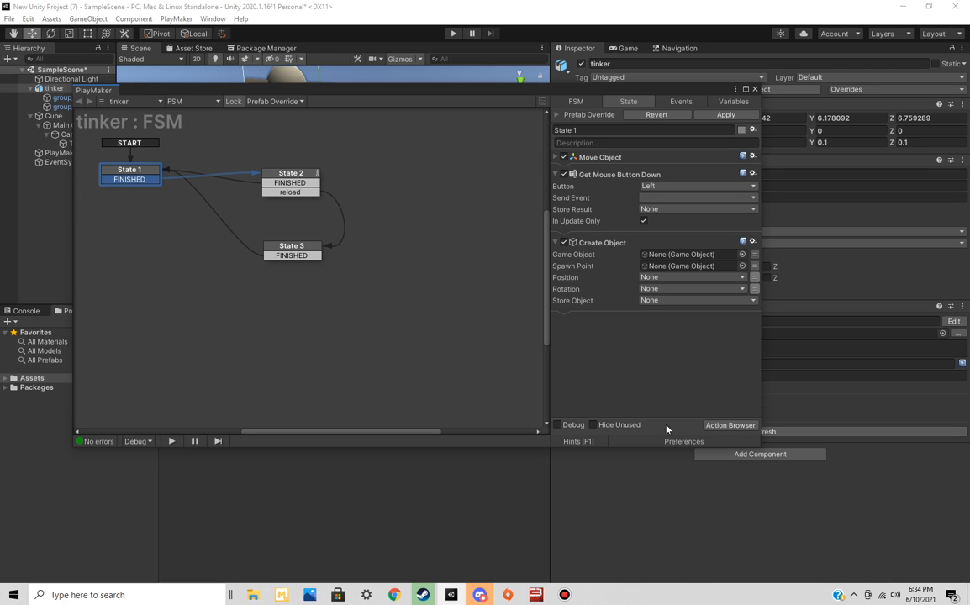
left_click(728, 425)
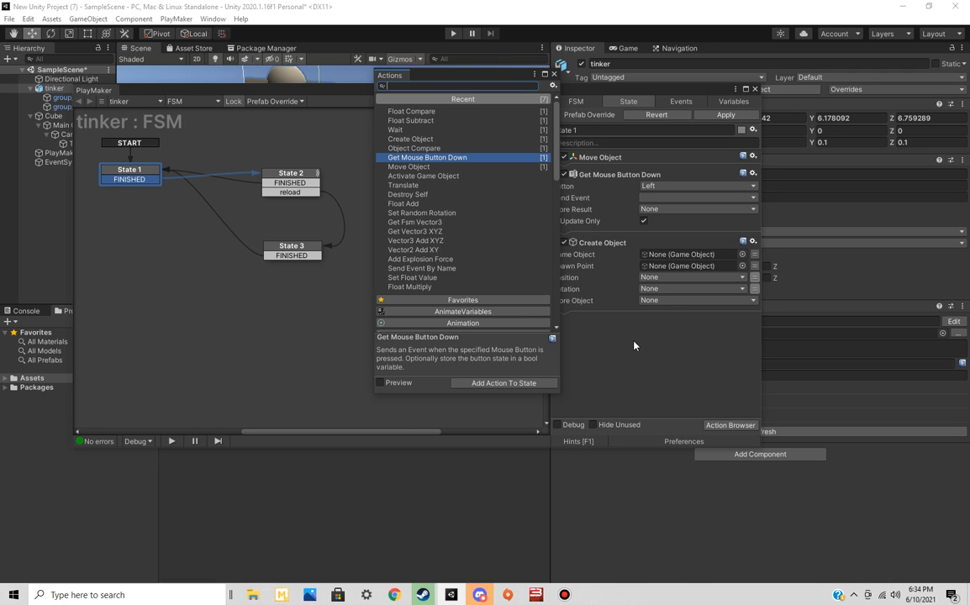
type("get mousde")
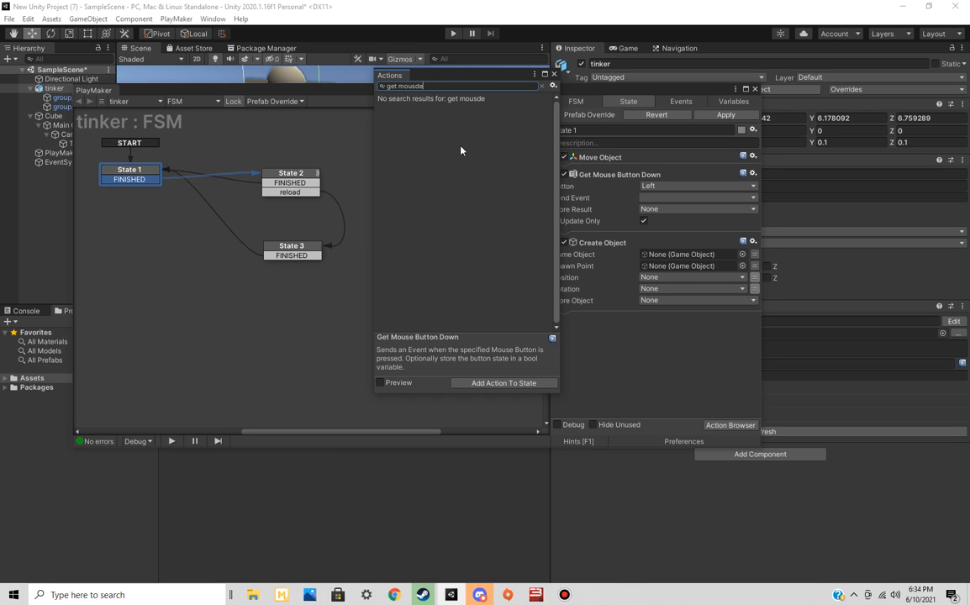
key("BackSpace")
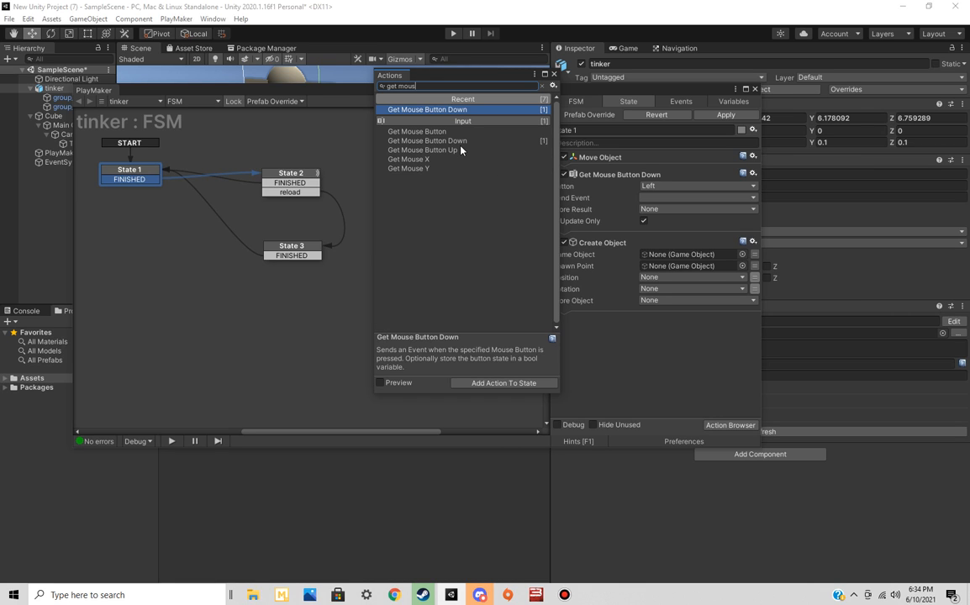
double_click(461, 132)
left_click(663, 376)
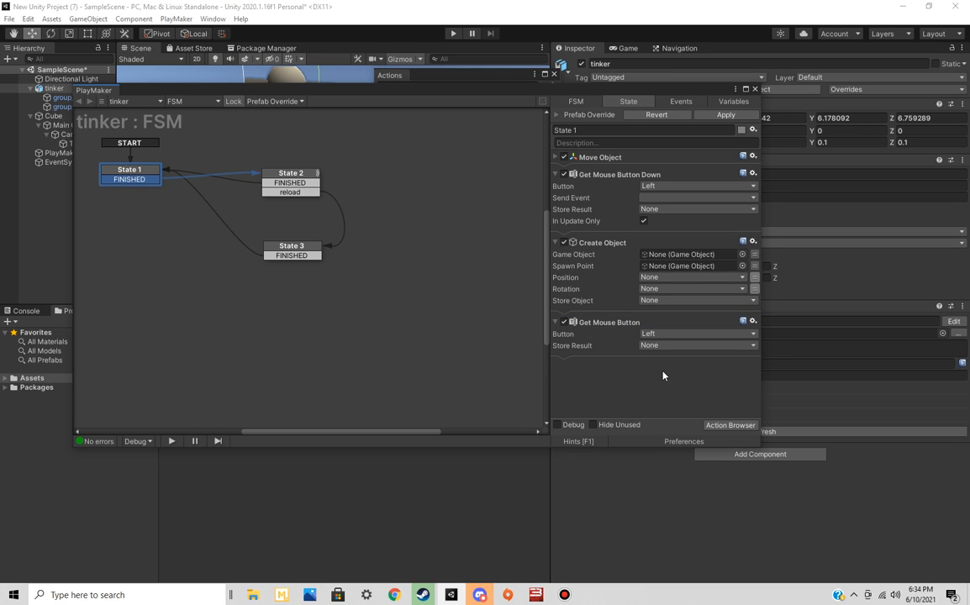
left_click(666, 335)
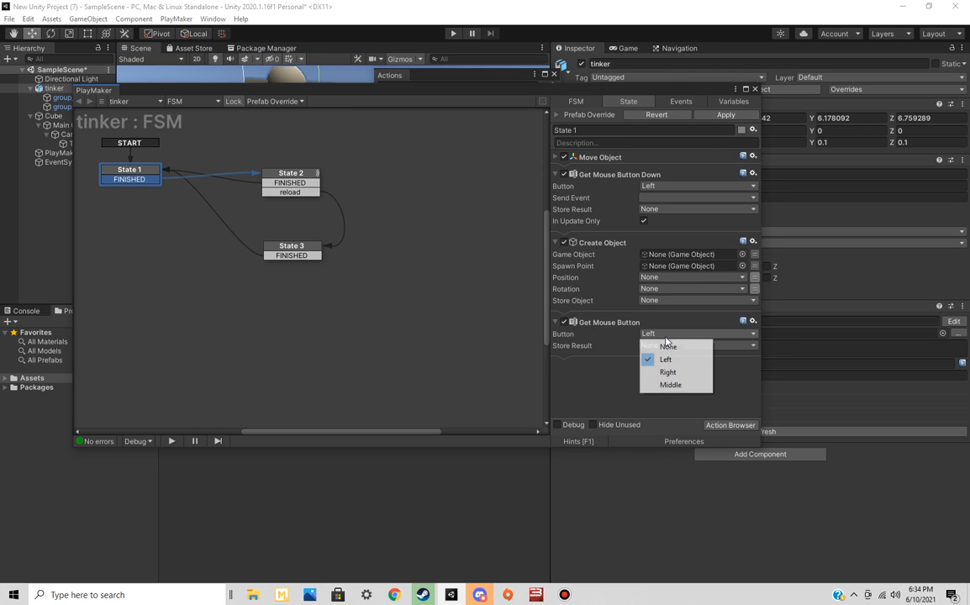
left_click(666, 347)
left_click(664, 345)
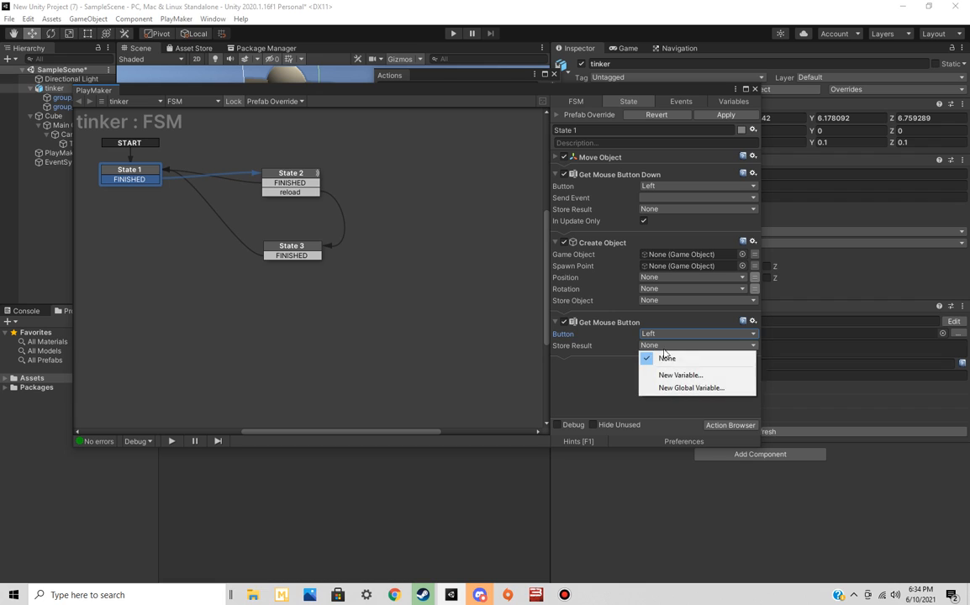
left_click(621, 381)
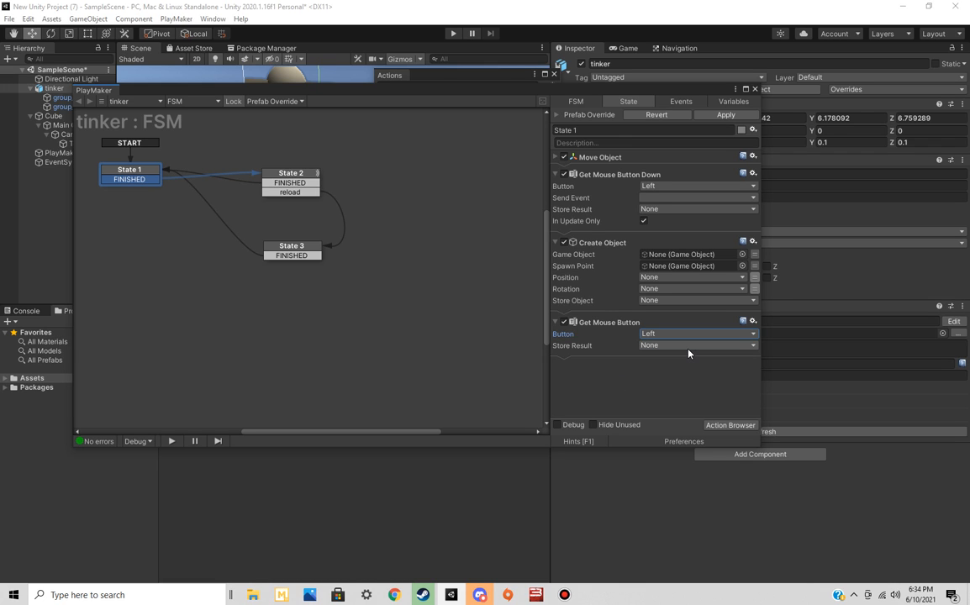
left_click(726, 427)
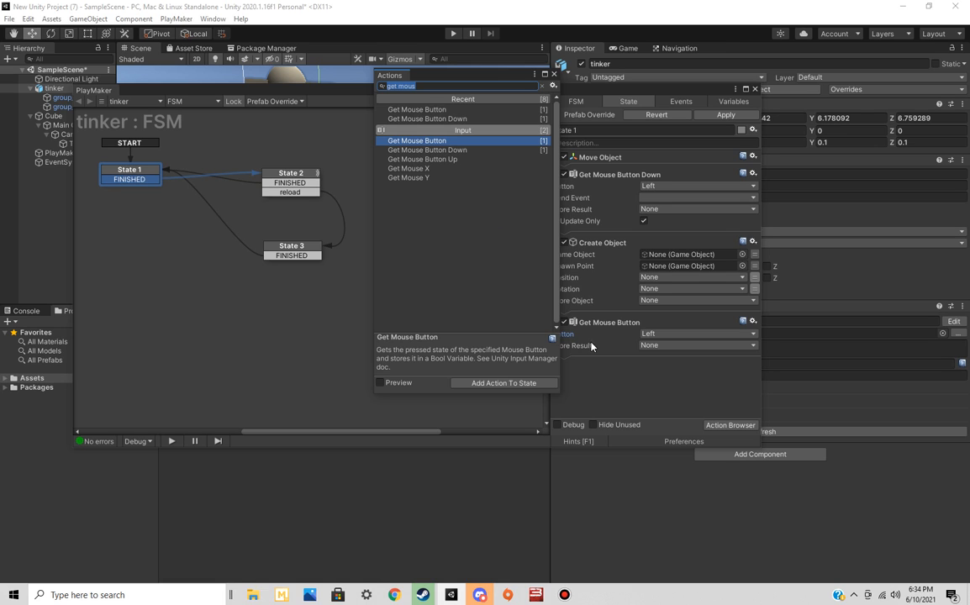
left_click(625, 384)
left_click(554, 74)
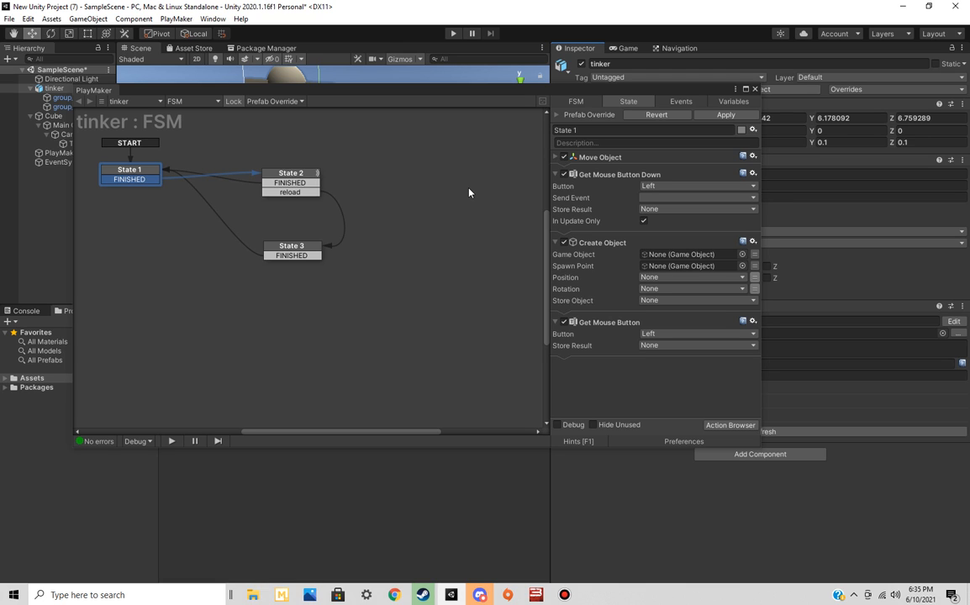
Move State 2 and State 3 higher in the FSM graph and close the PlayMaker editor
left_click(596, 102)
left_click(296, 169)
left_click_drag(296, 165, 296, 134)
left_click_drag(294, 247, 325, 219)
left_click(303, 150)
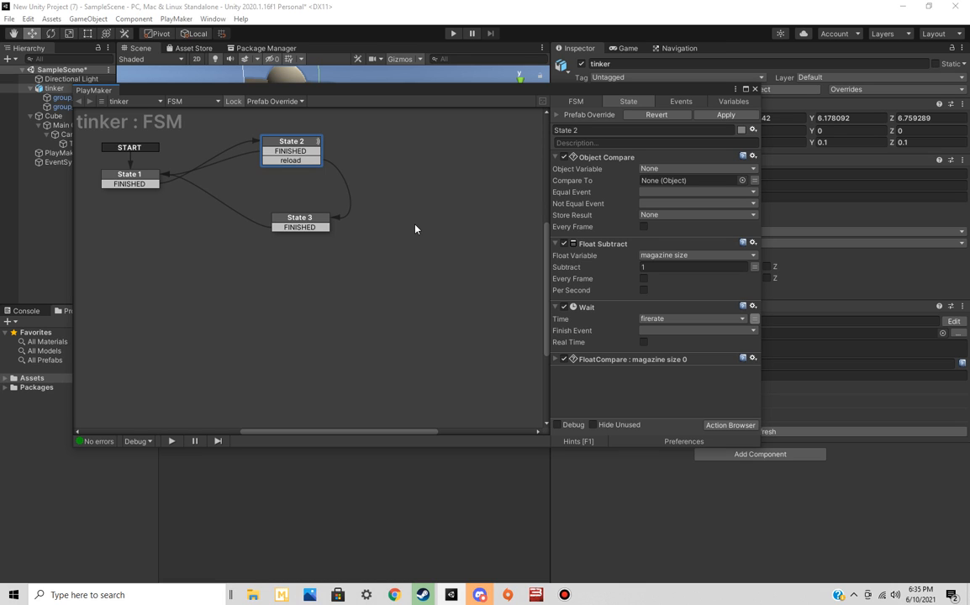
left_click_drag(403, 97, 477, 135)
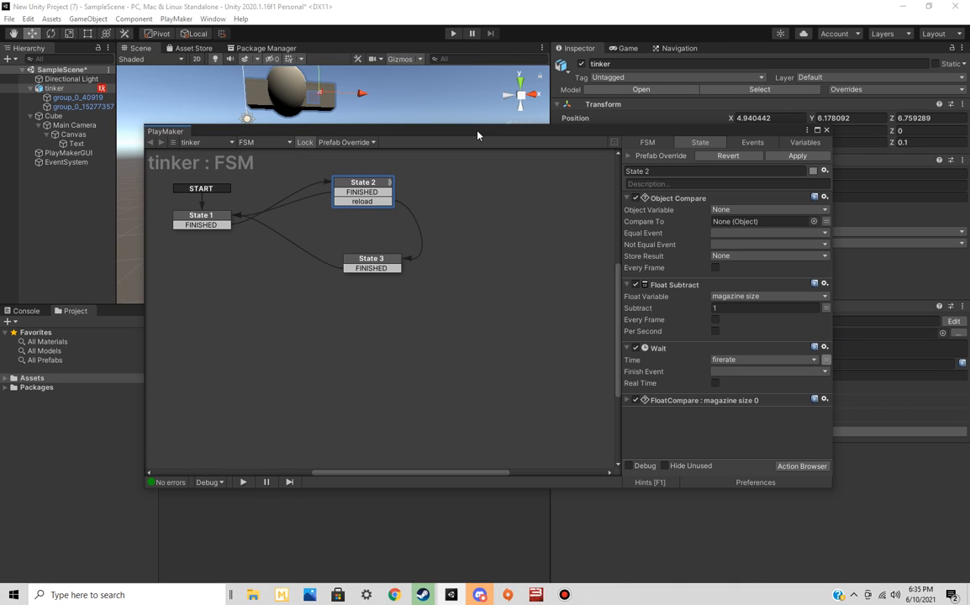
left_click(827, 130)
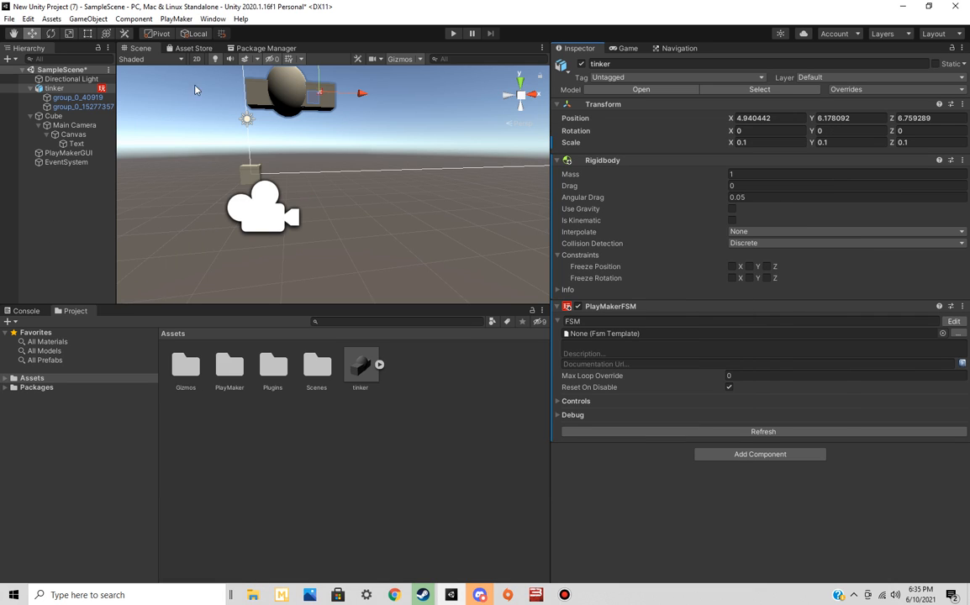
Open the Package Manager's My Assets list by way of the Asset Store page
left_click(195, 48)
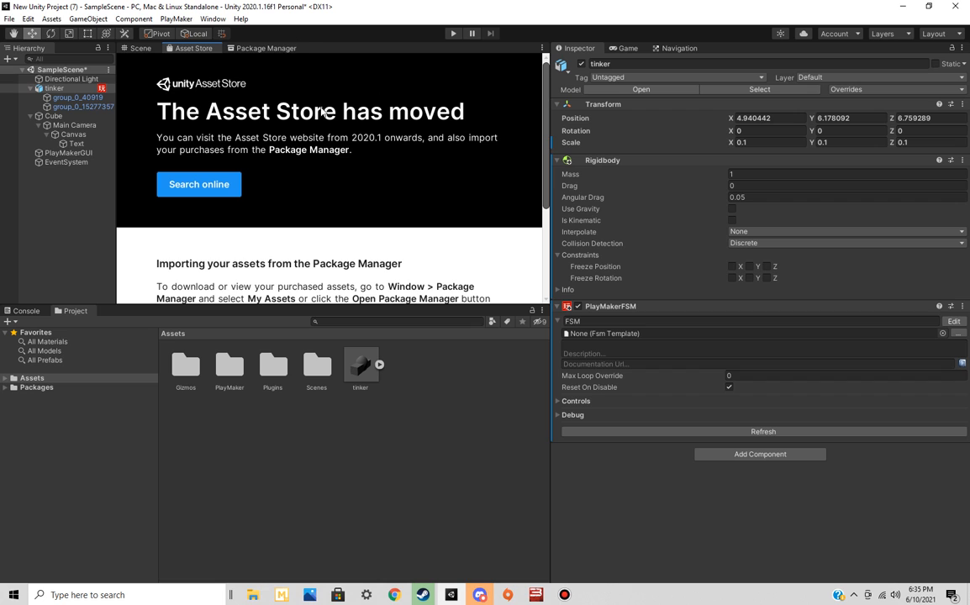
scroll(359, 197, "down", 2)
scroll(359, 198, "up", 2)
scroll(359, 198, "down", 4)
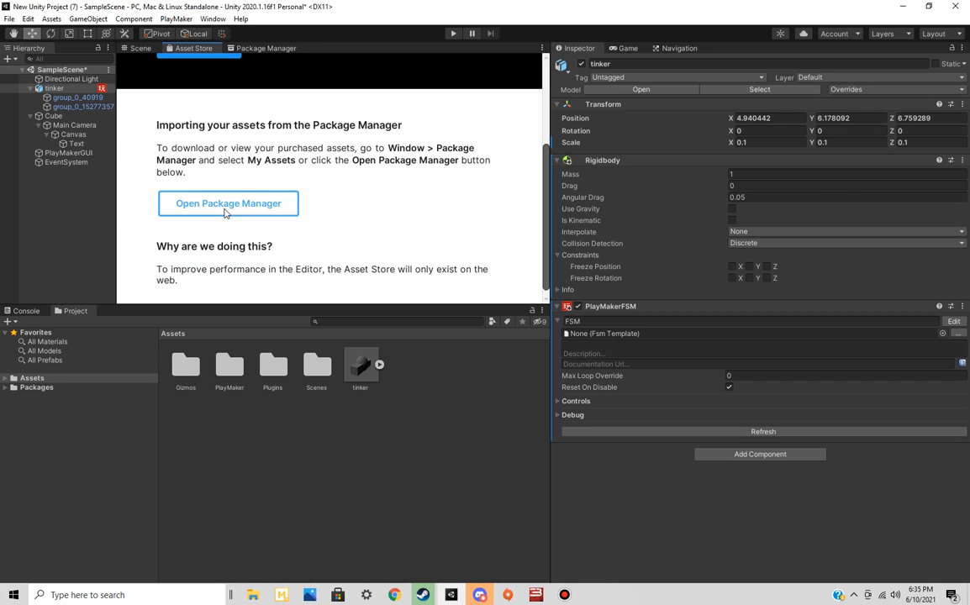
left_click(225, 211)
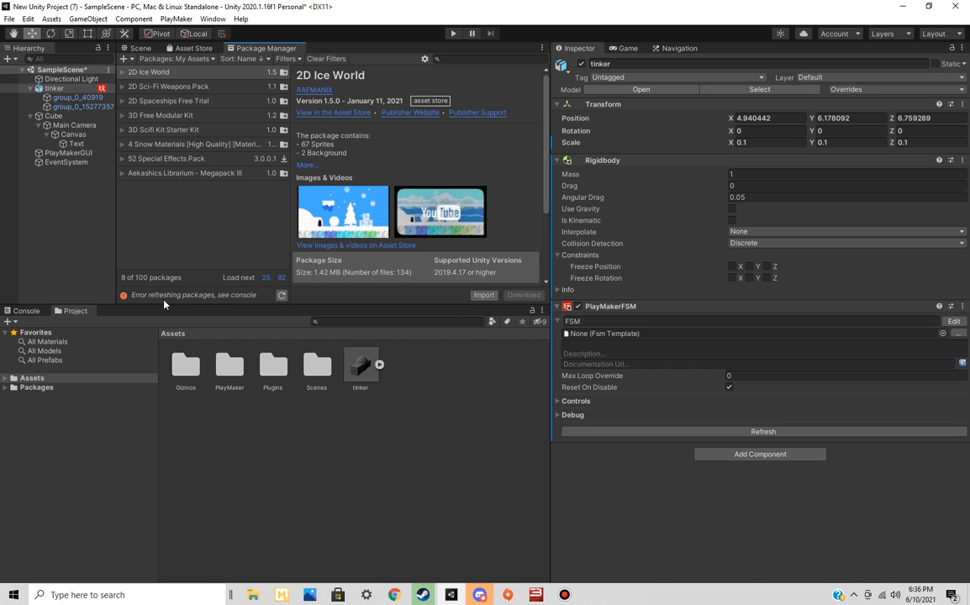
left_click(118, 86)
Switch to Chrome, clear the fps controller search in the Asset Store and open the saved asset lists
left_click(396, 595)
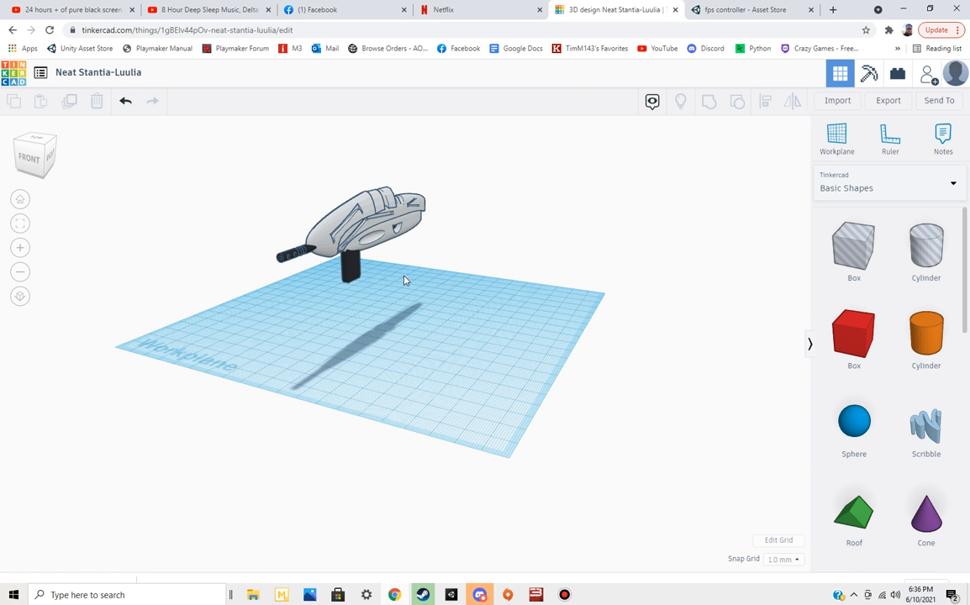
left_click(737, 21)
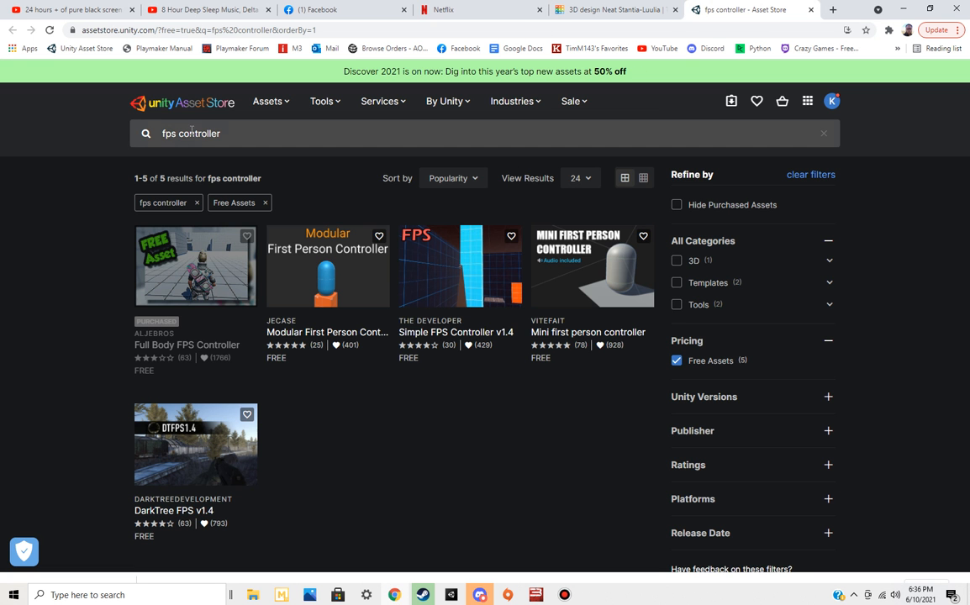
left_click(822, 133)
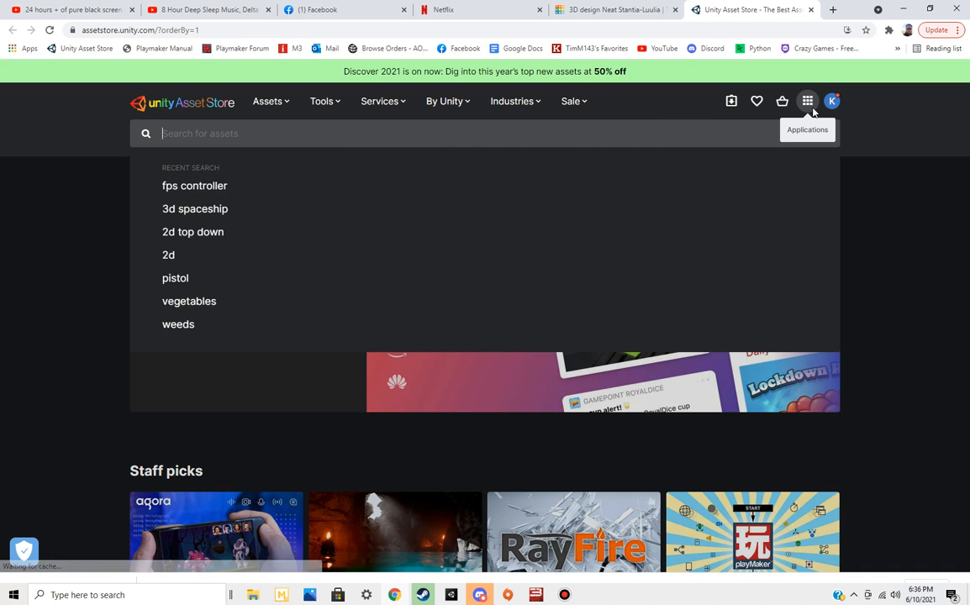
left_click(808, 101)
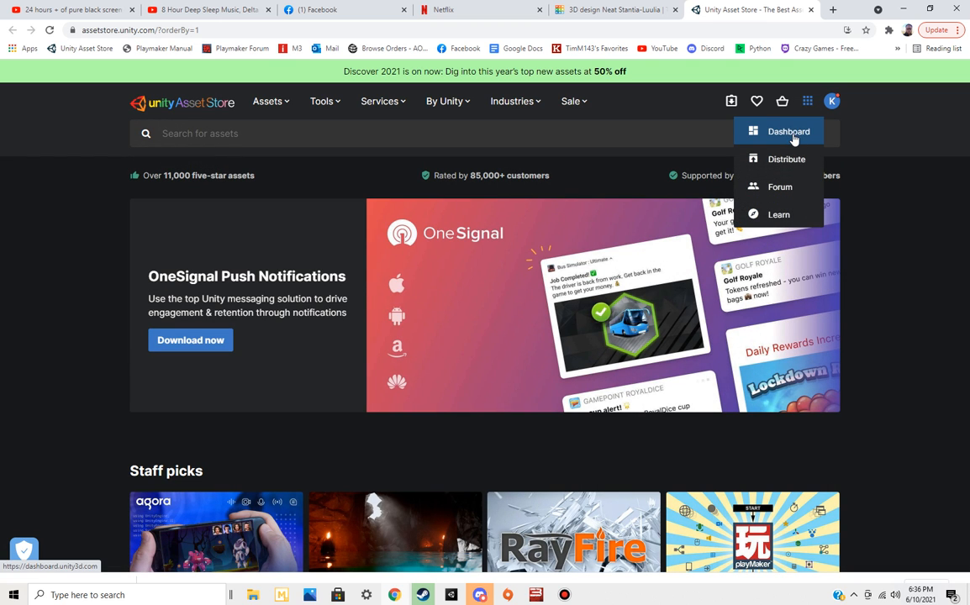
left_click(758, 101)
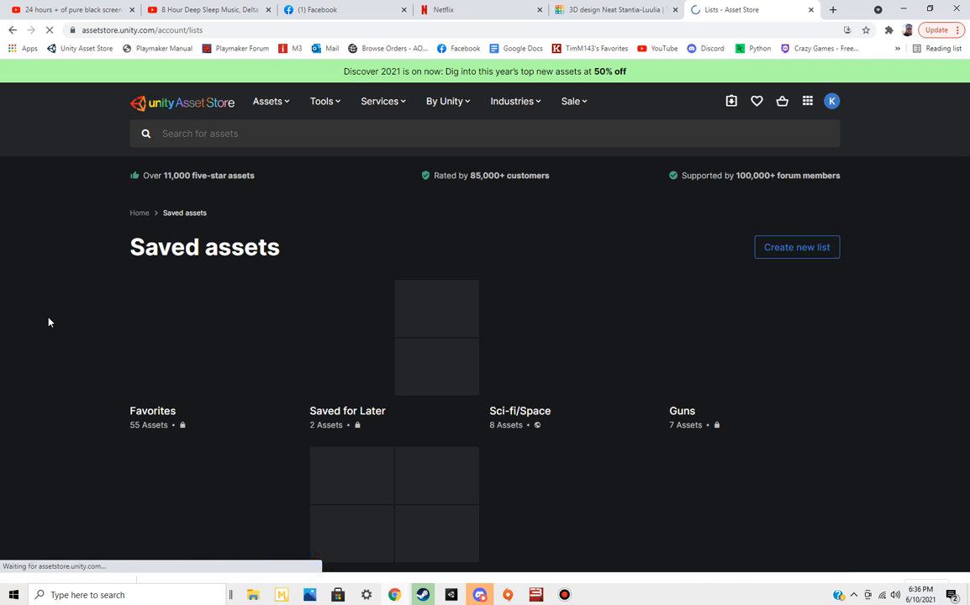
scroll(70, 344, "down", 2)
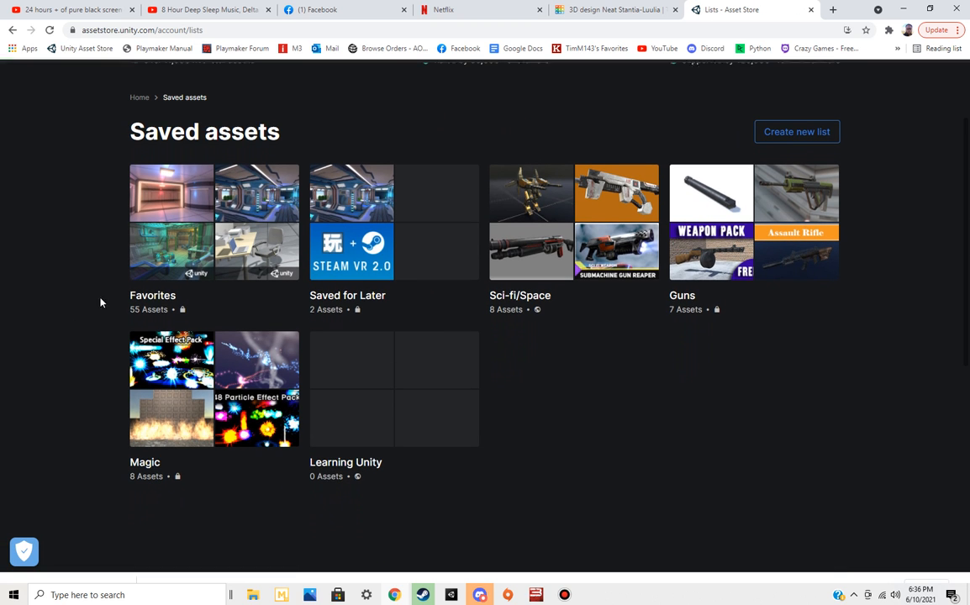
Watch part of the Death Angel Mech preview video from the Sci-fi/Space list, pause it and close the asset page
left_click(516, 206)
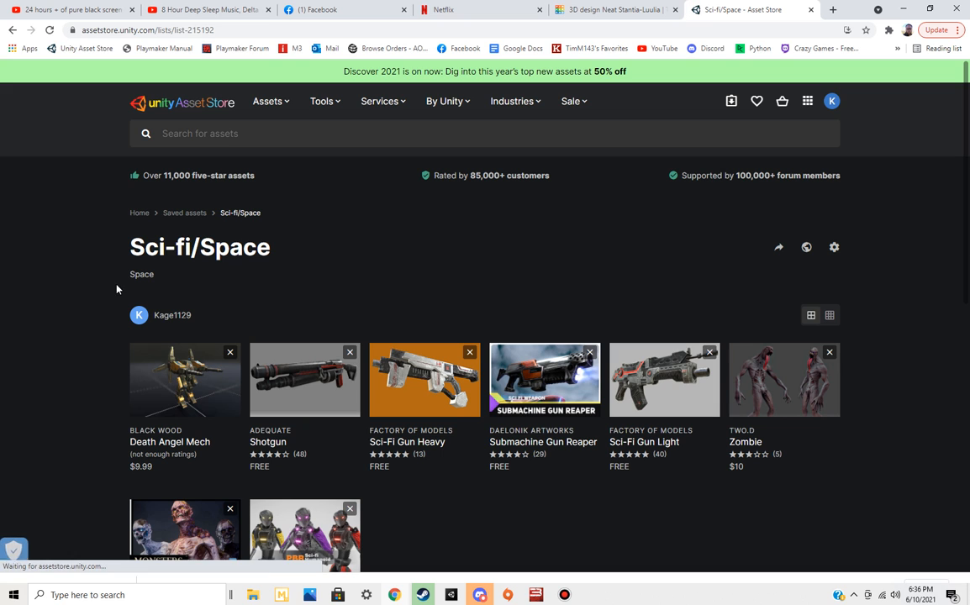
left_click(177, 371)
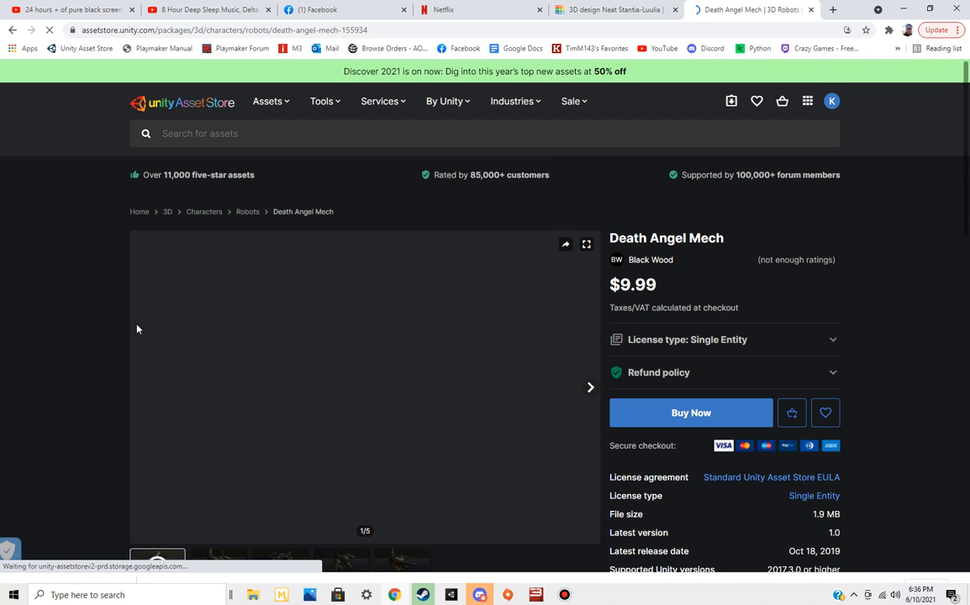
scroll(121, 329, "down", 1)
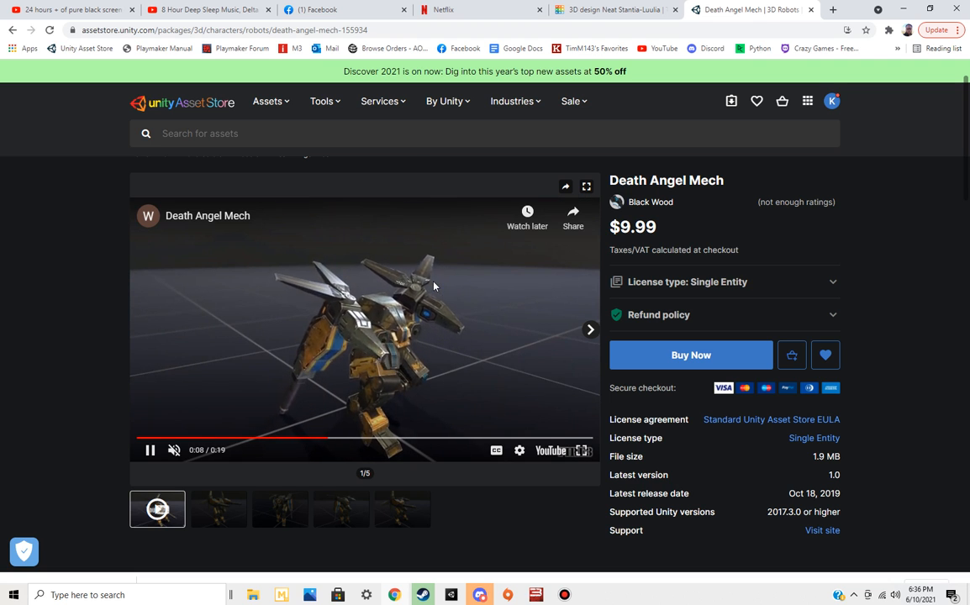
left_click(150, 450)
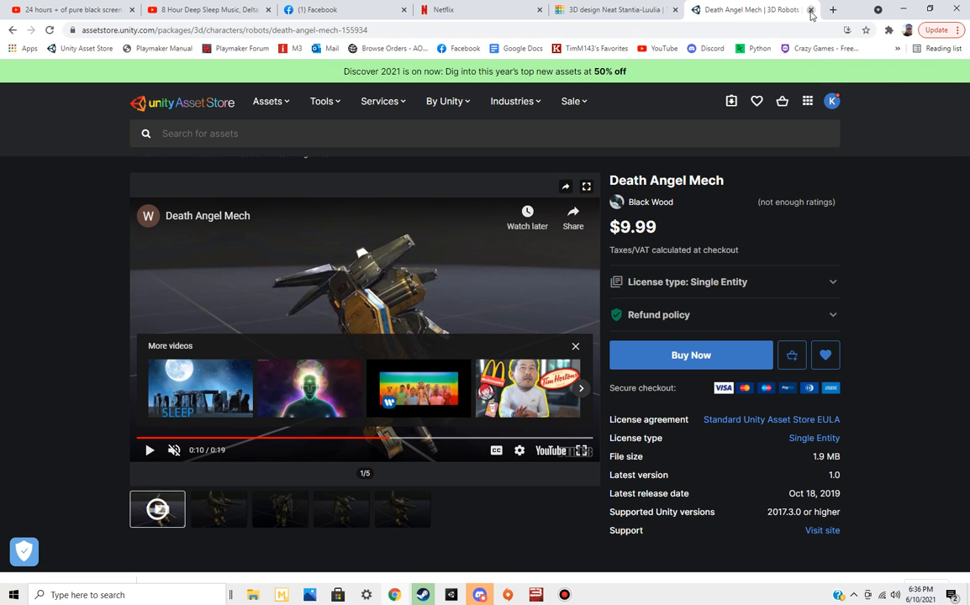
left_click(811, 10)
Switch back to Unity, show the Game and Scene views, and expand the Assets folder in the project tree
left_click(450, 595)
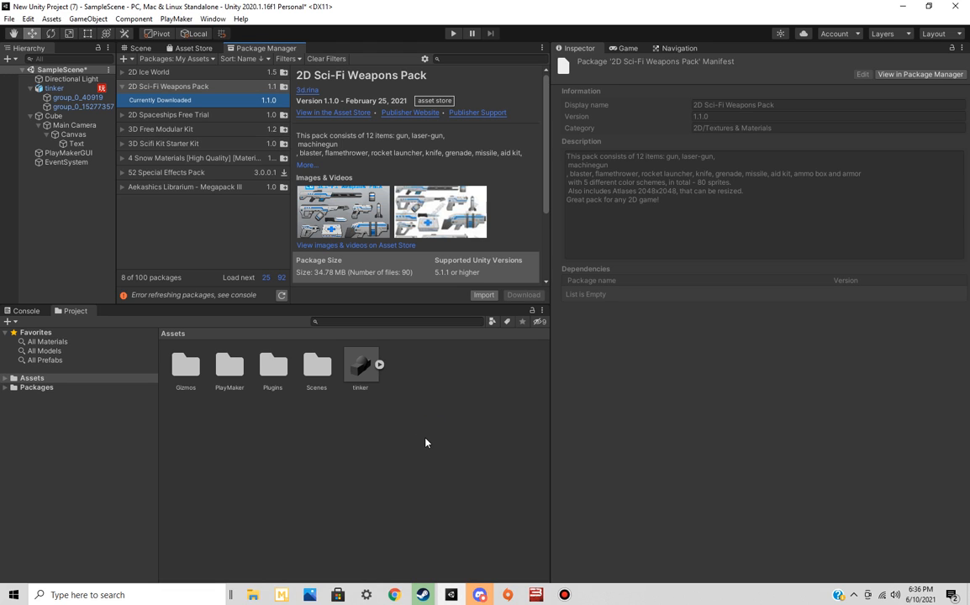
left_click(623, 48)
left_click(138, 48)
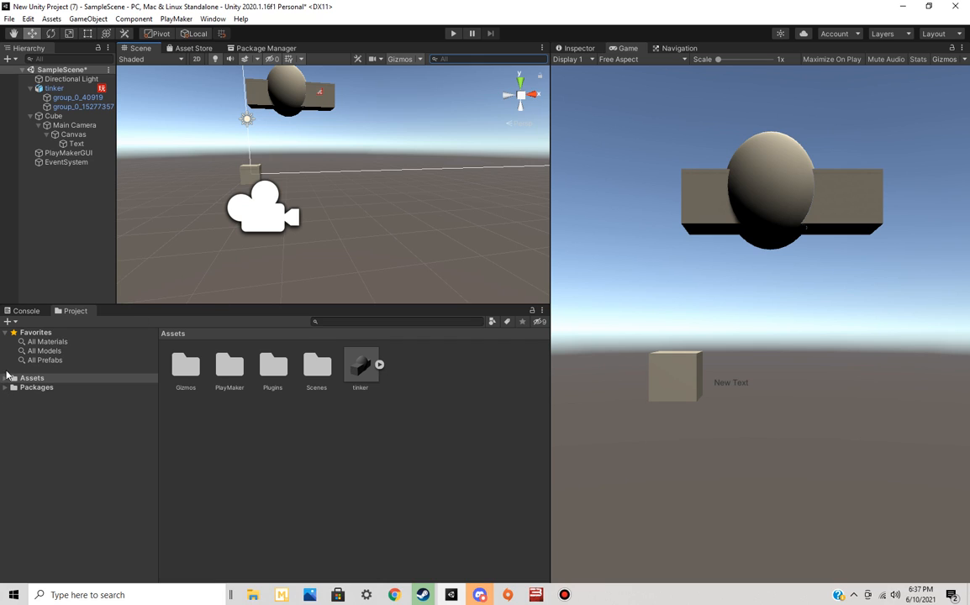
left_click(9, 380)
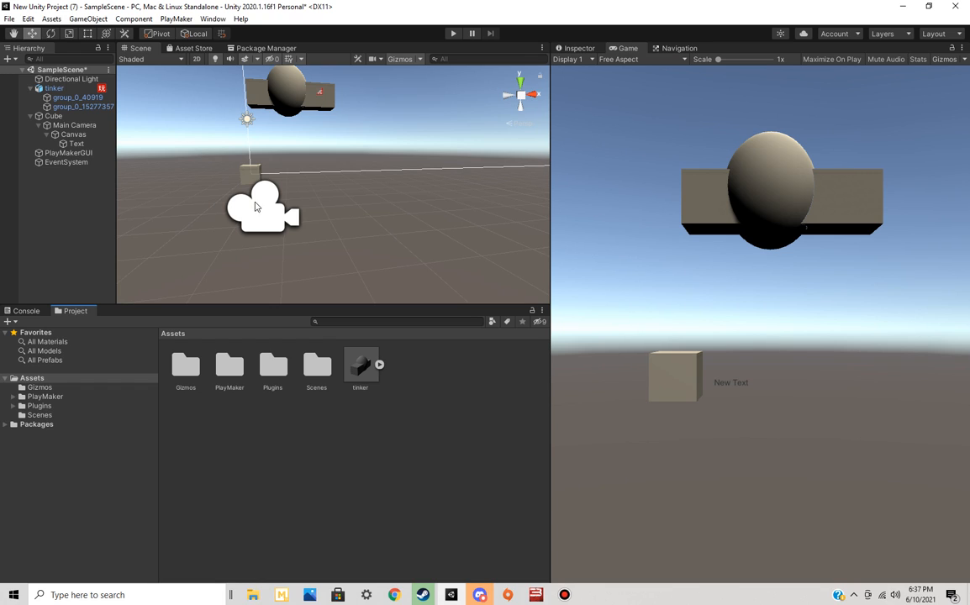
right_click(67, 215)
left_click(81, 200)
Return to the Package Manager and expand the 52 Special Effects Pack and Aekashics Librarium - Megapack III entries to view their details
left_click(201, 48)
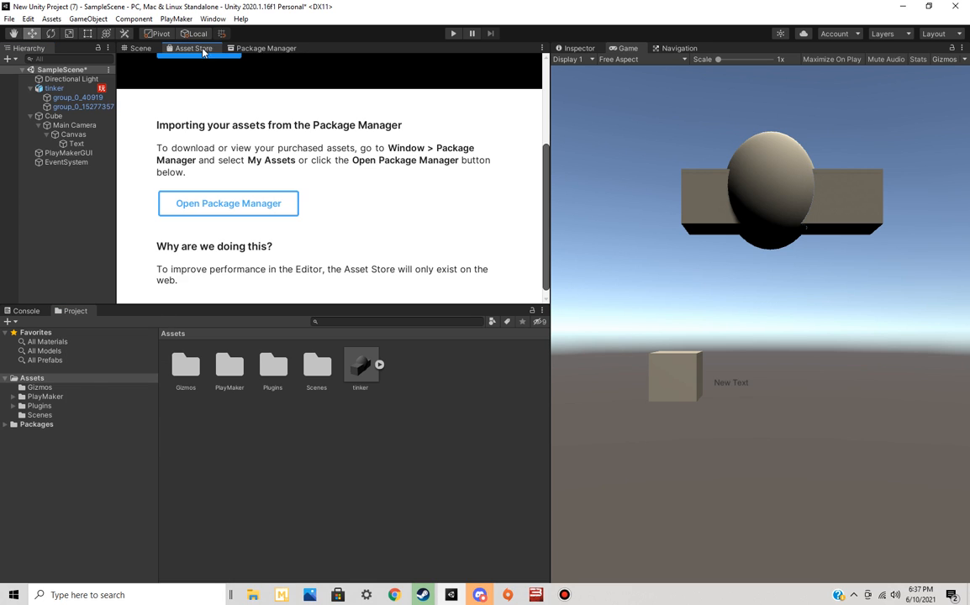
left_click(269, 48)
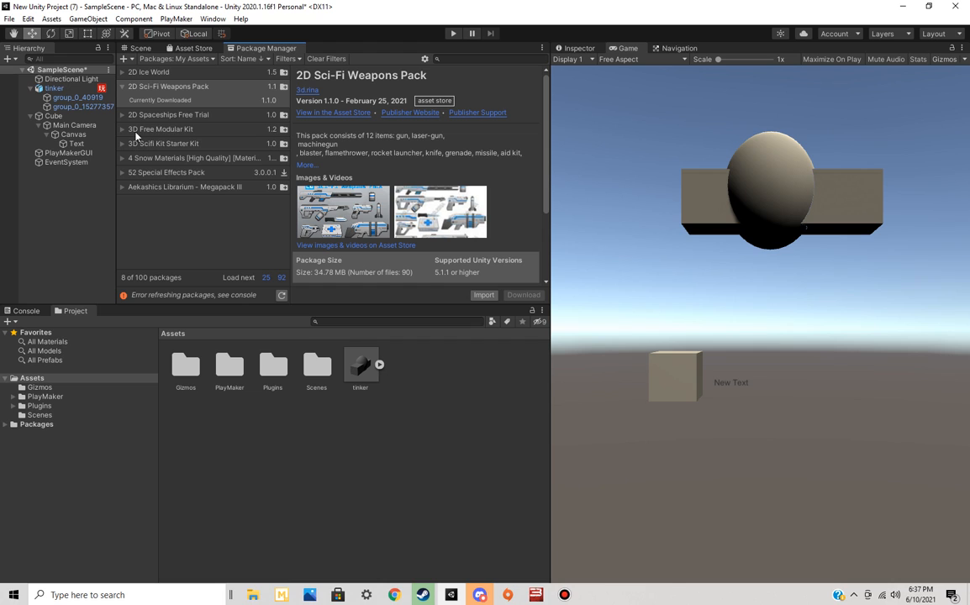
left_click(158, 57)
left_click(176, 195)
left_click(123, 158)
left_click(123, 175)
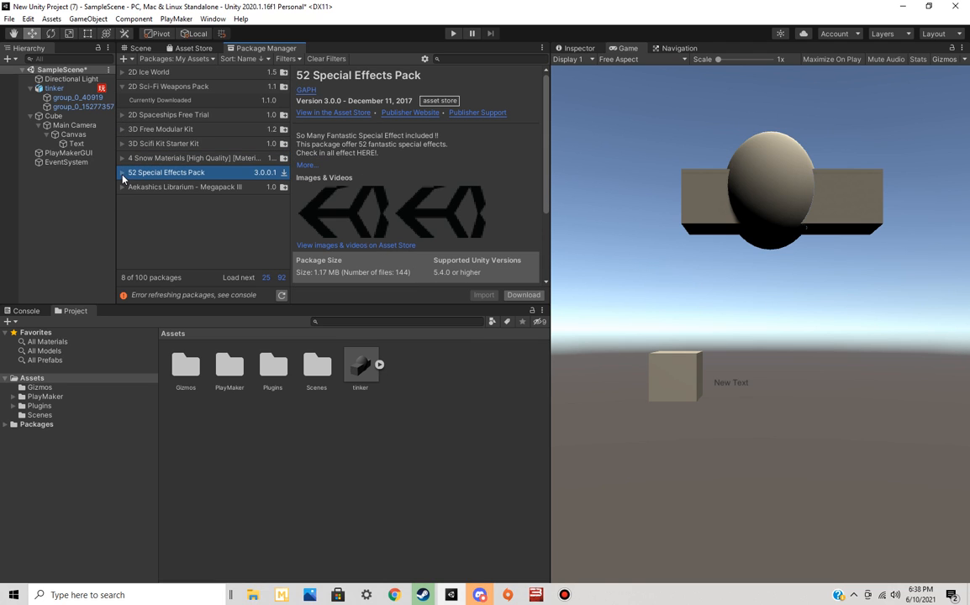
left_click(122, 173)
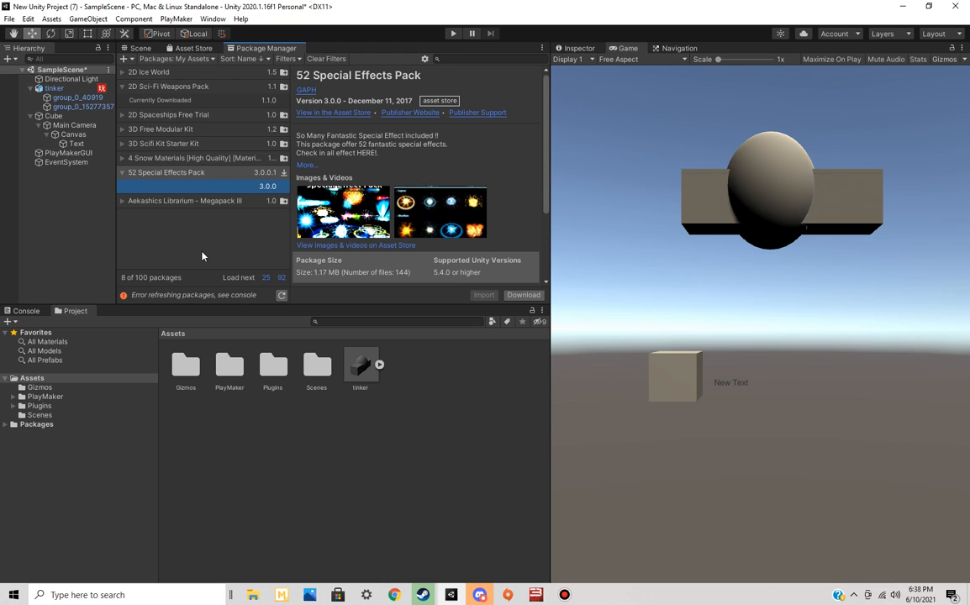
left_click(123, 202)
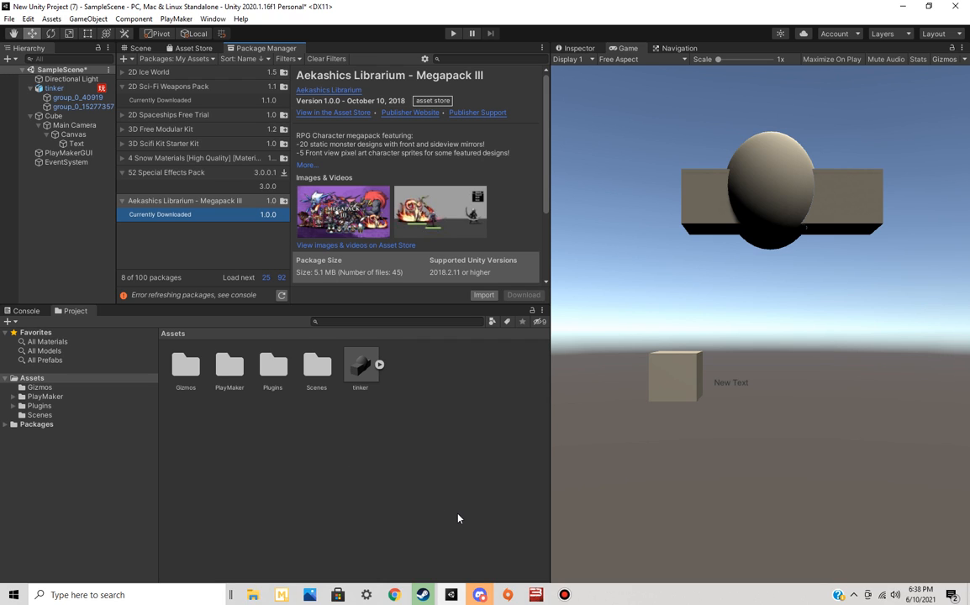
Switch to Chrome, open the Playmaker document from Google Docs and look through its heading outline
left_click(400, 594)
left_click(707, 9)
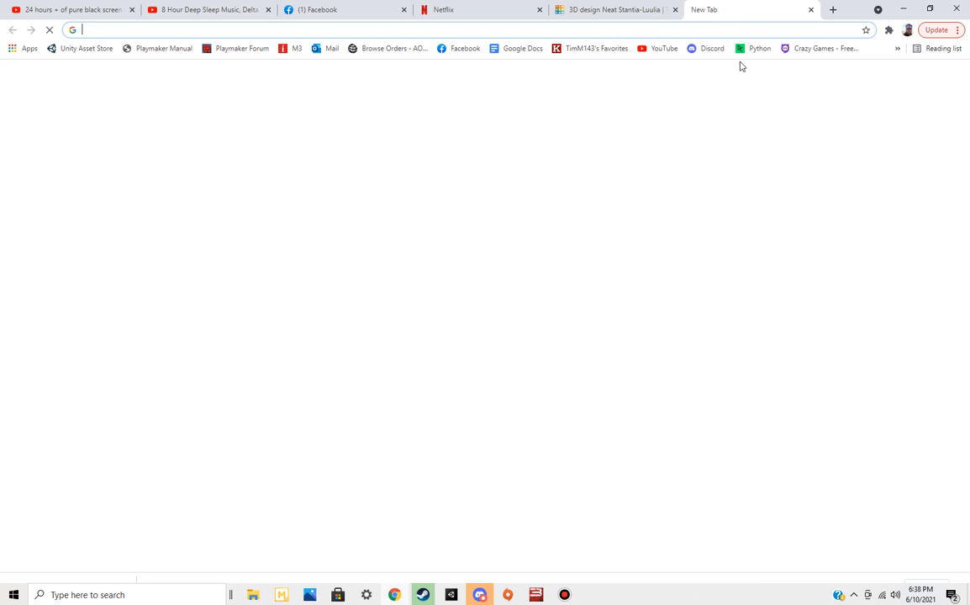
left_click(526, 50)
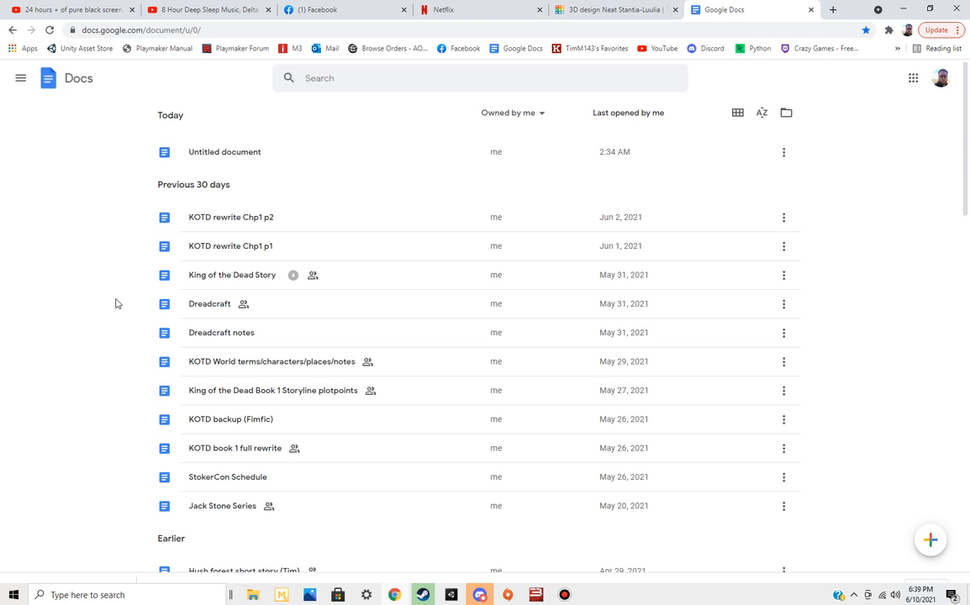
scroll(125, 315, "down", 3)
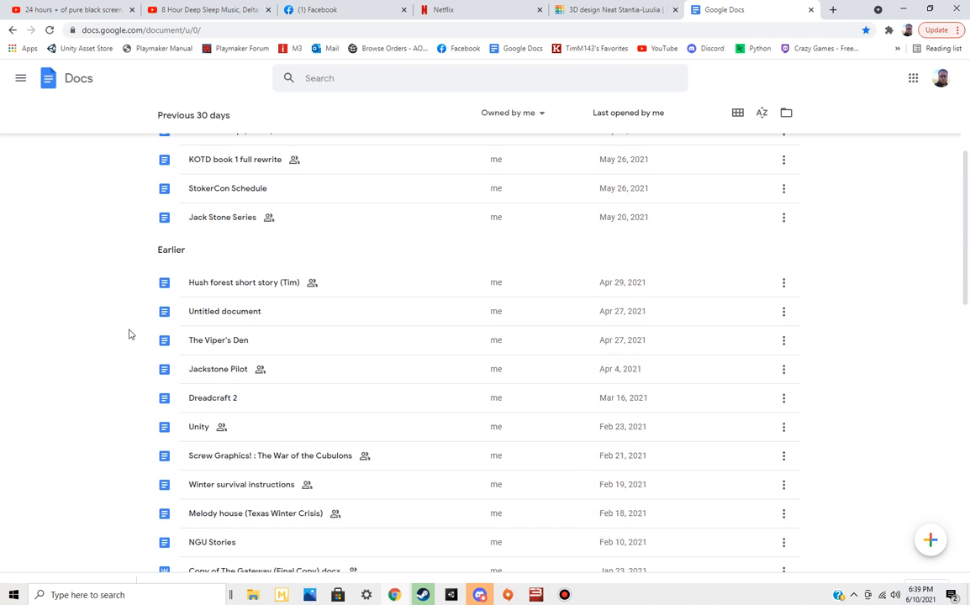
scroll(125, 351, "down", 1)
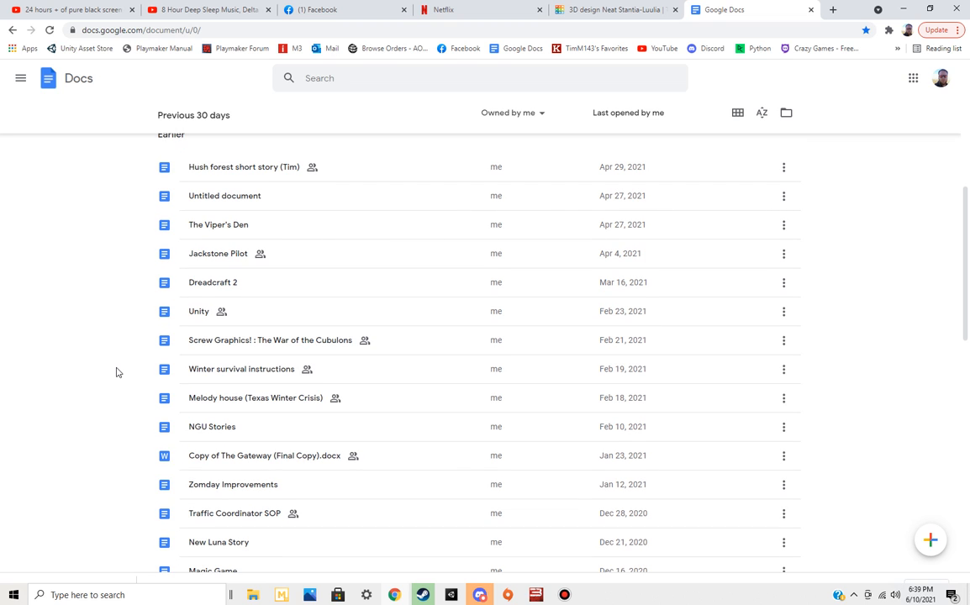
scroll(117, 371, "down", 2)
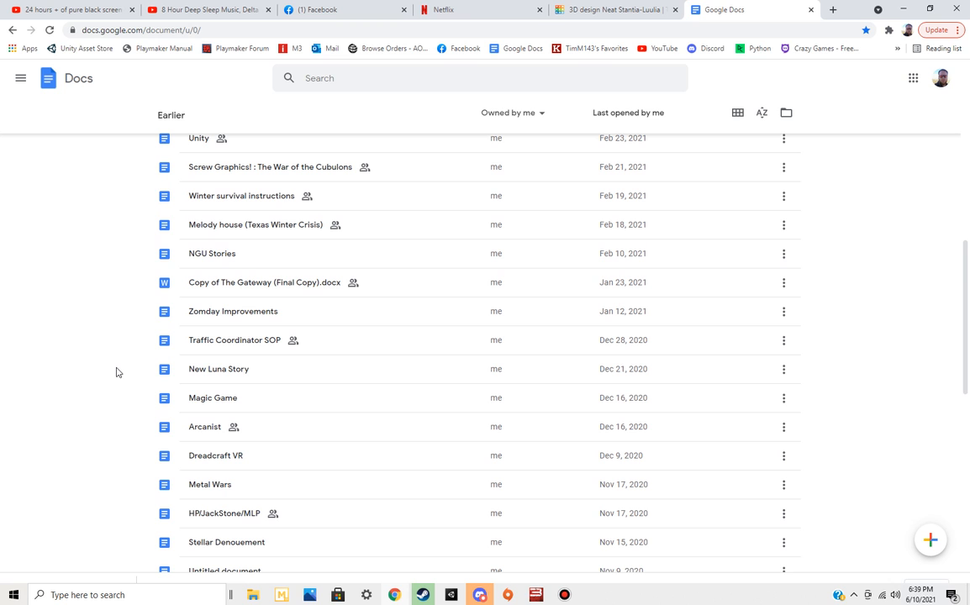
scroll(108, 390, "down", 3)
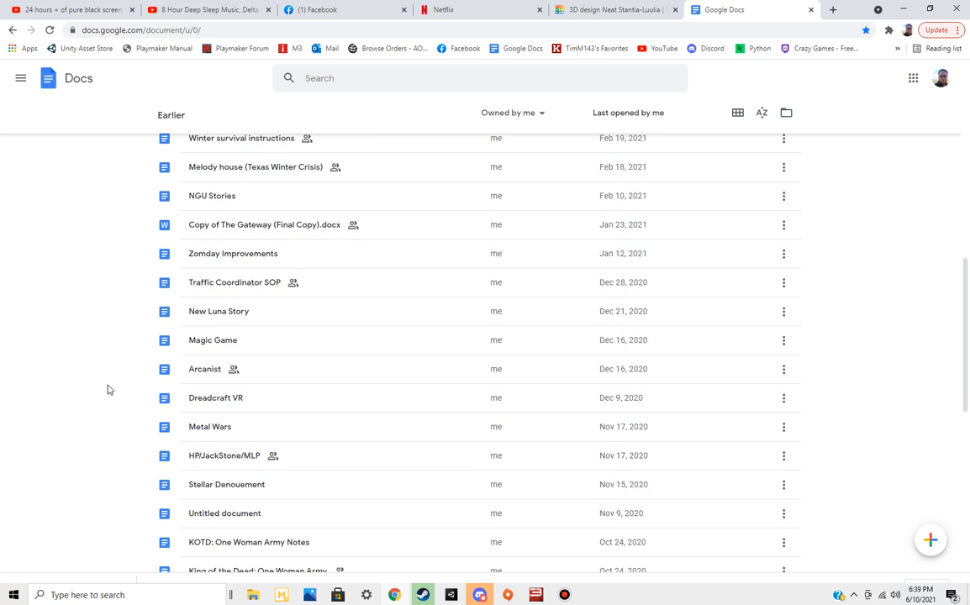
scroll(108, 390, "down", 1)
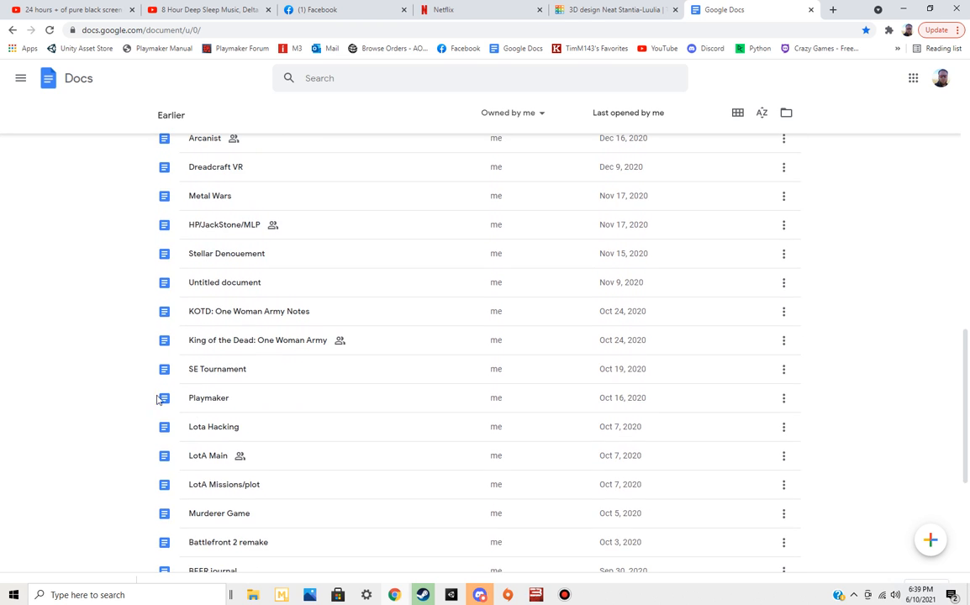
left_click(209, 400)
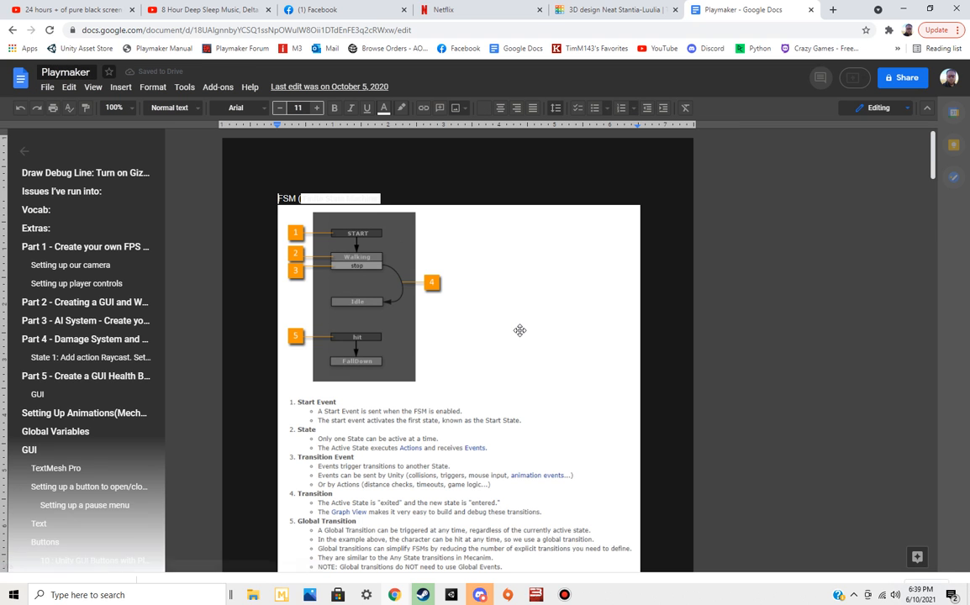
scroll(519, 330, "down", 1)
scroll(77, 353, "down", 1)
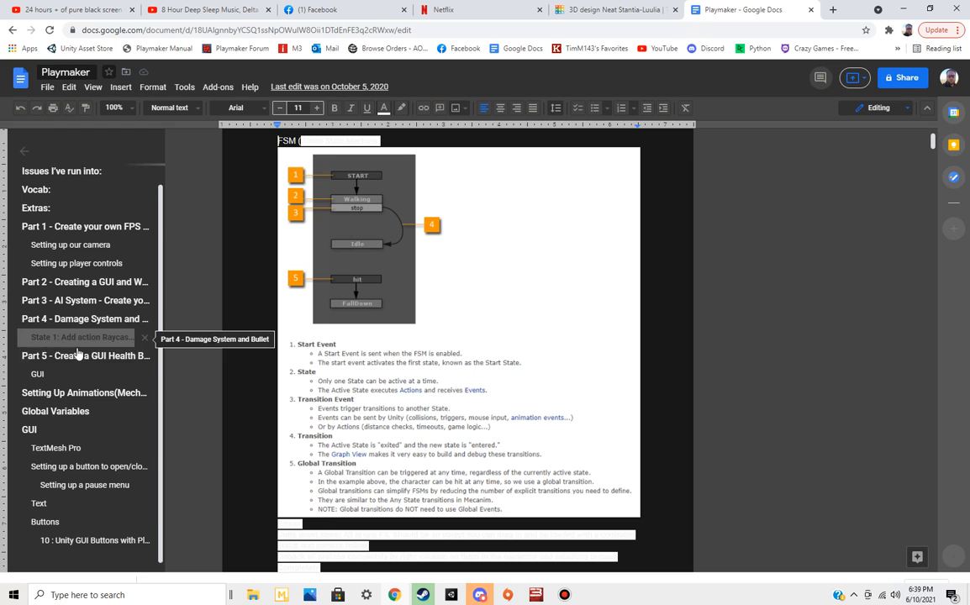
scroll(169, 195, "up", 1)
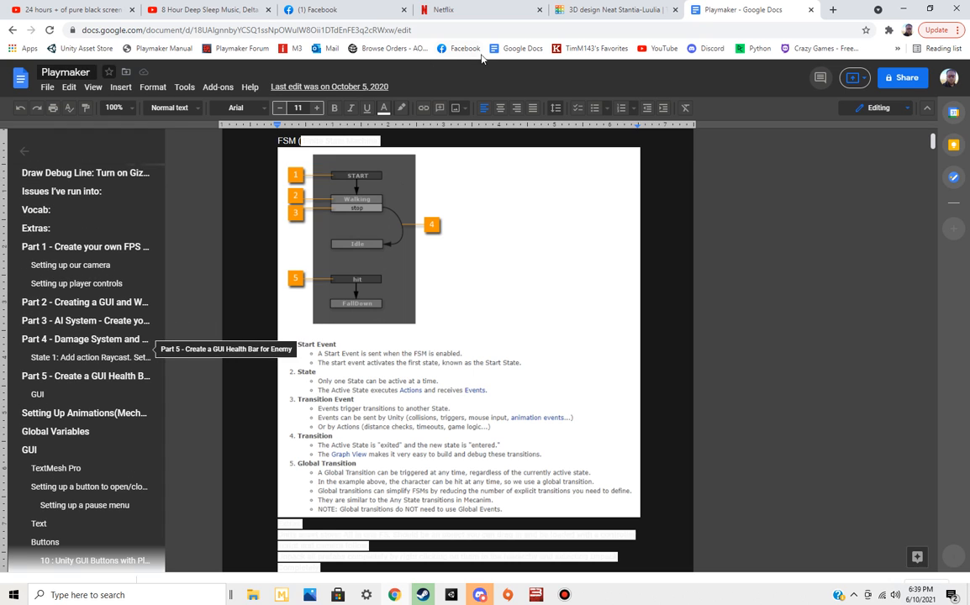
Share the Playmaker document with anyone with the link as Commenter and copy the link
left_click(900, 81)
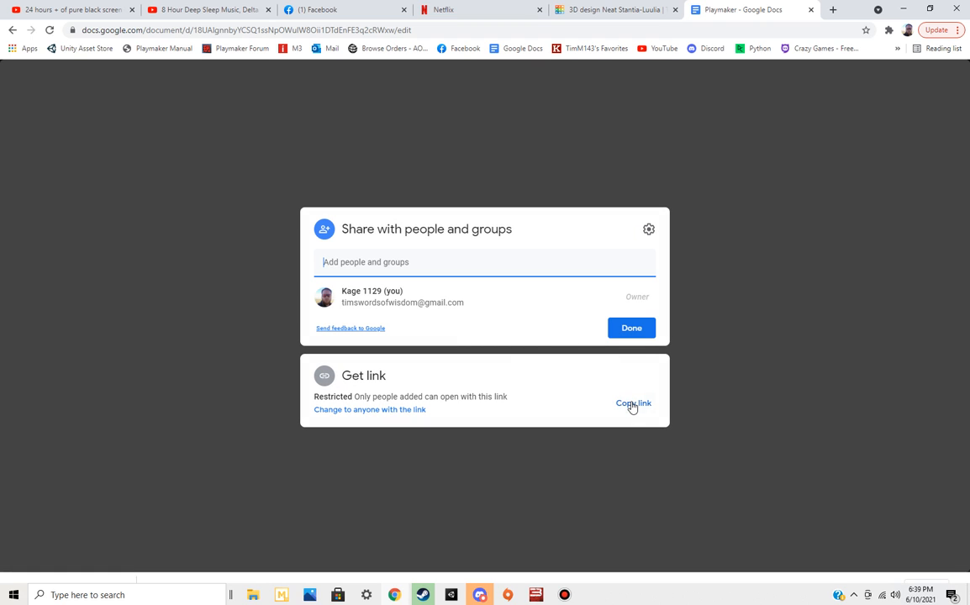
left_click(419, 411)
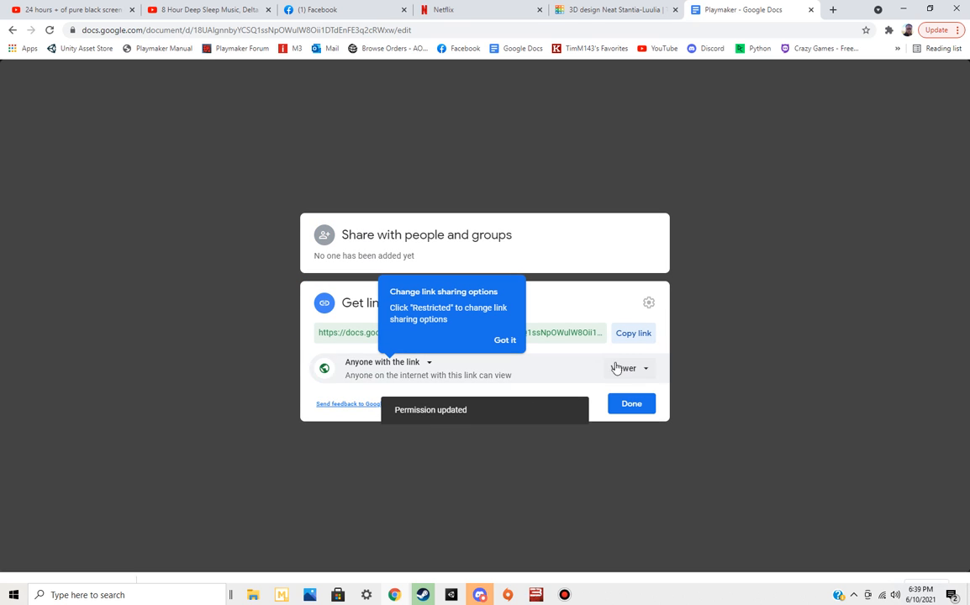
left_click(620, 375)
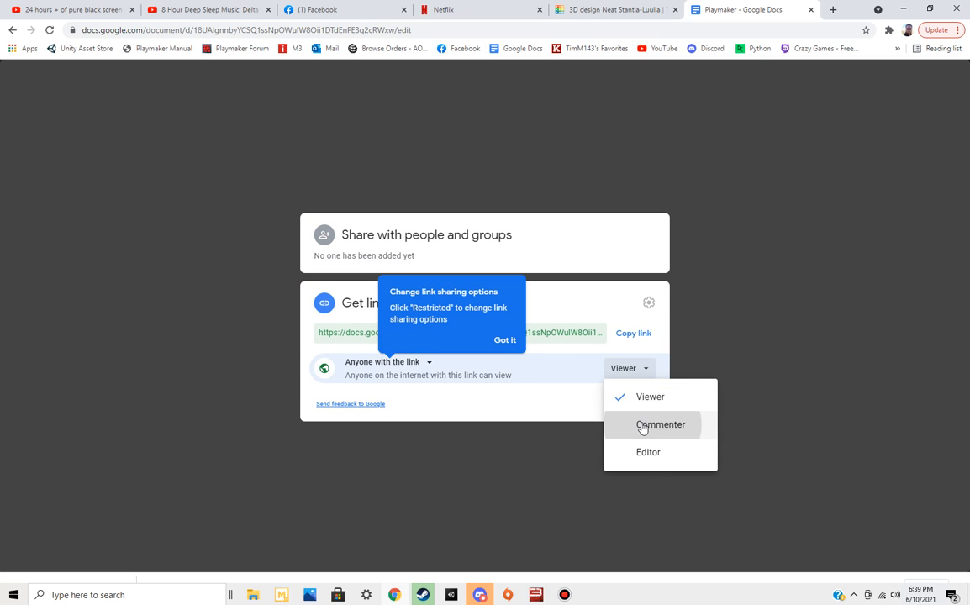
left_click(643, 427)
left_click(633, 333)
Switch to Discord and post the copied document link in the random-stuff channel
key("alt+Tab")
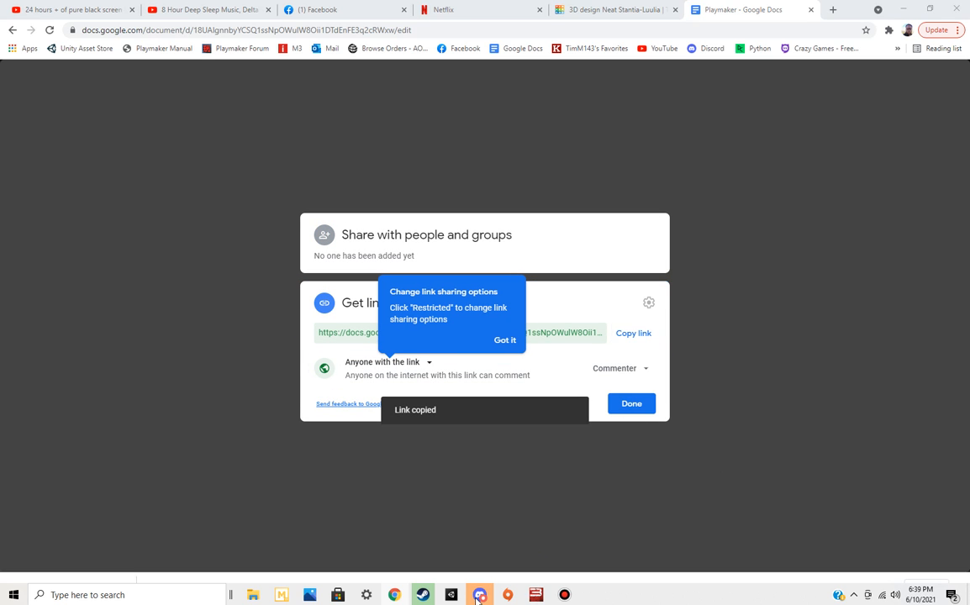
left_click(419, 549)
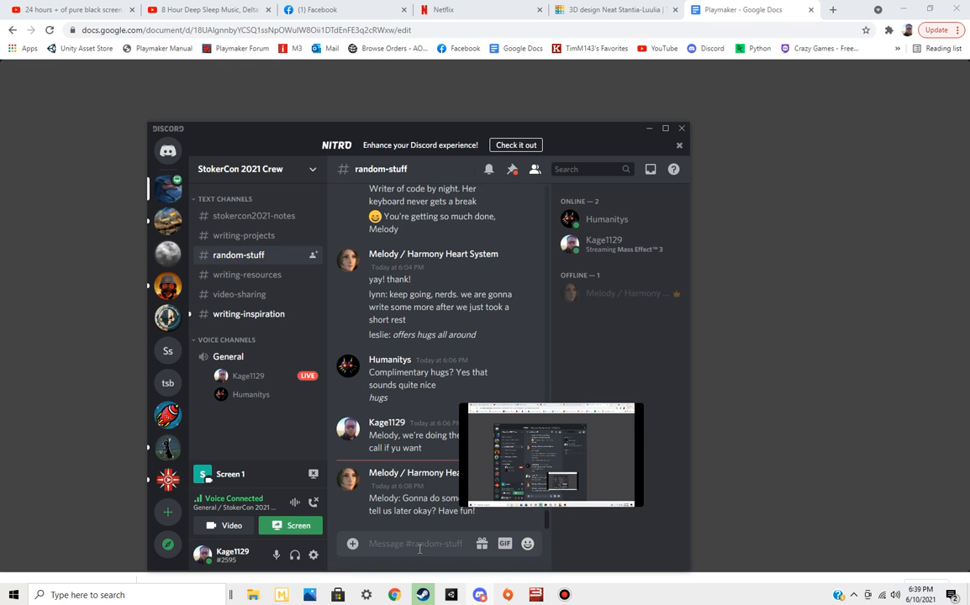
key("ctrl+v")
key("Return")
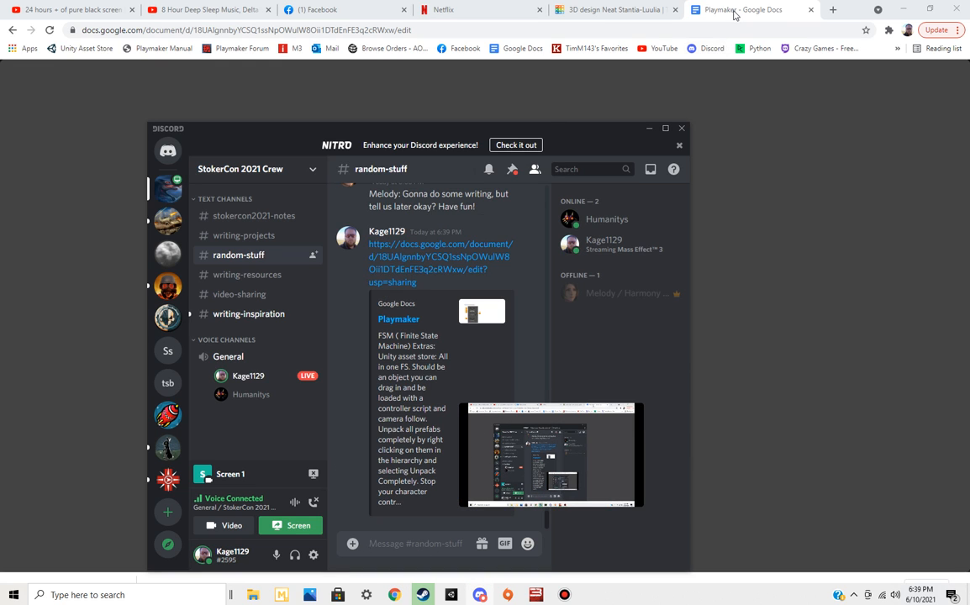
Return to Chrome, go back from the Playmaker document to the Google Docs file list and look through the older documents
left_click(734, 14)
left_click(12, 30)
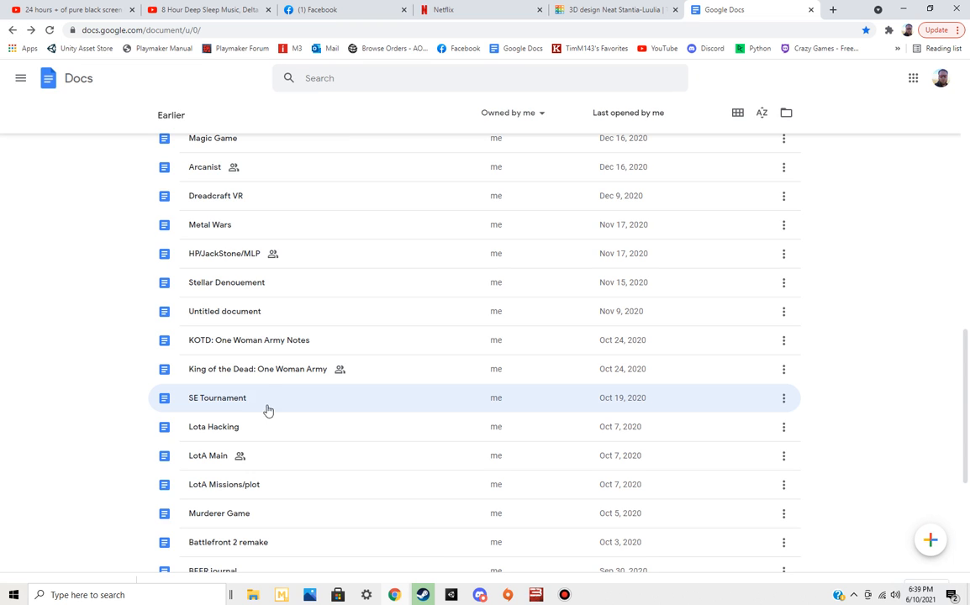
scroll(268, 386, "down", 5)
scroll(269, 388, "down", 4)
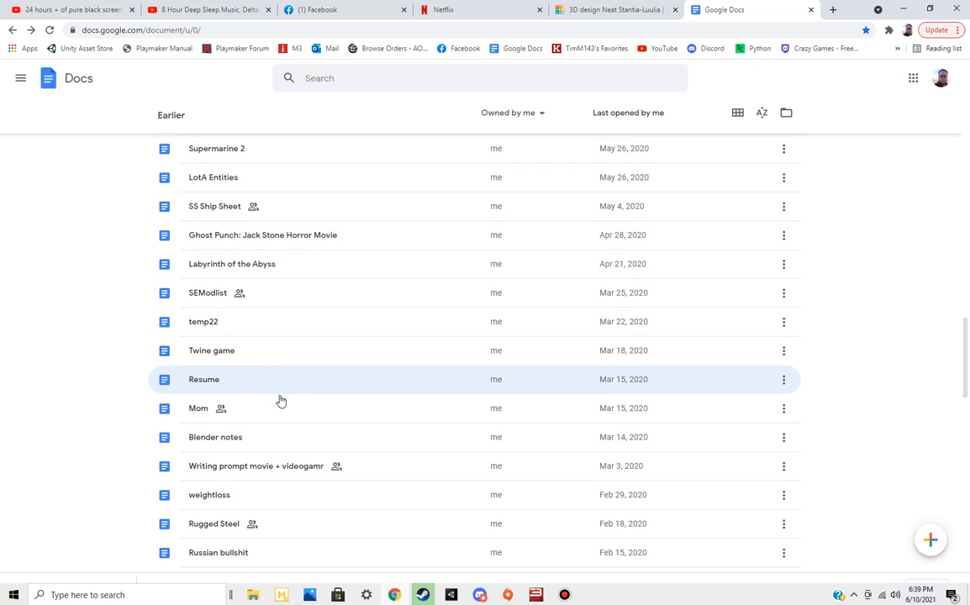
scroll(304, 350, "down", 1)
scroll(301, 409, "down", 4)
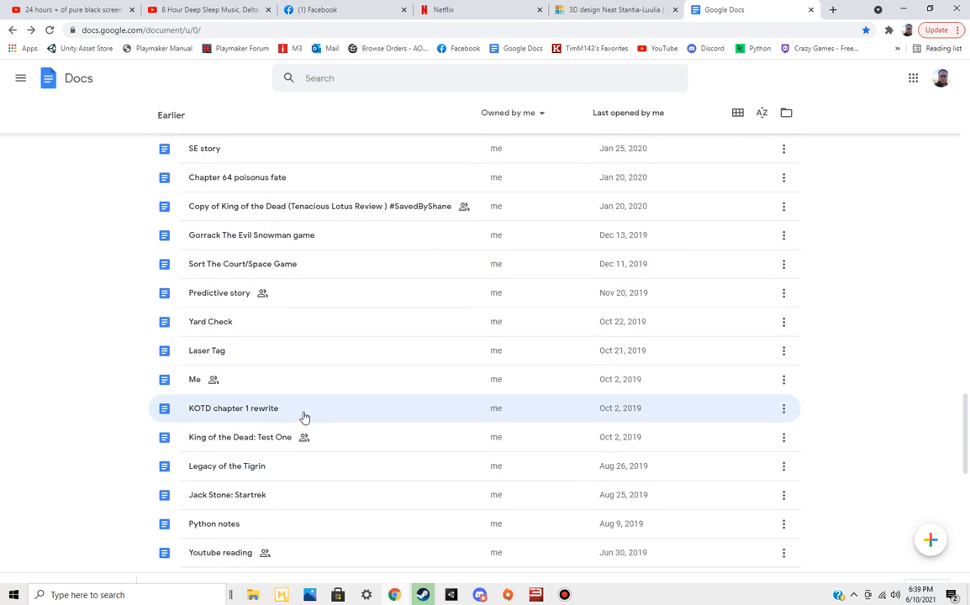
scroll(305, 452, "down", 2)
scroll(305, 453, "down", 3)
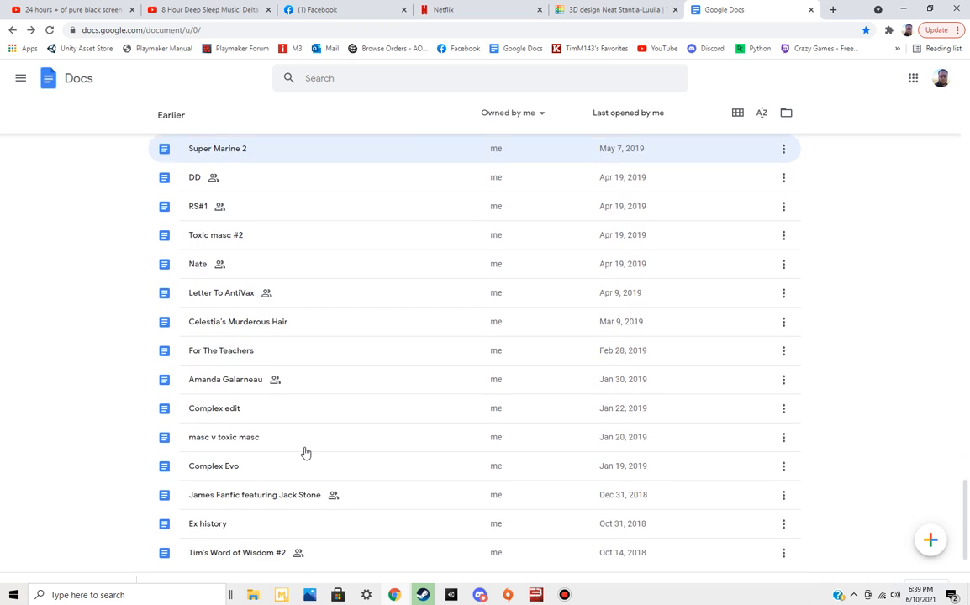
scroll(305, 453, "down", 3)
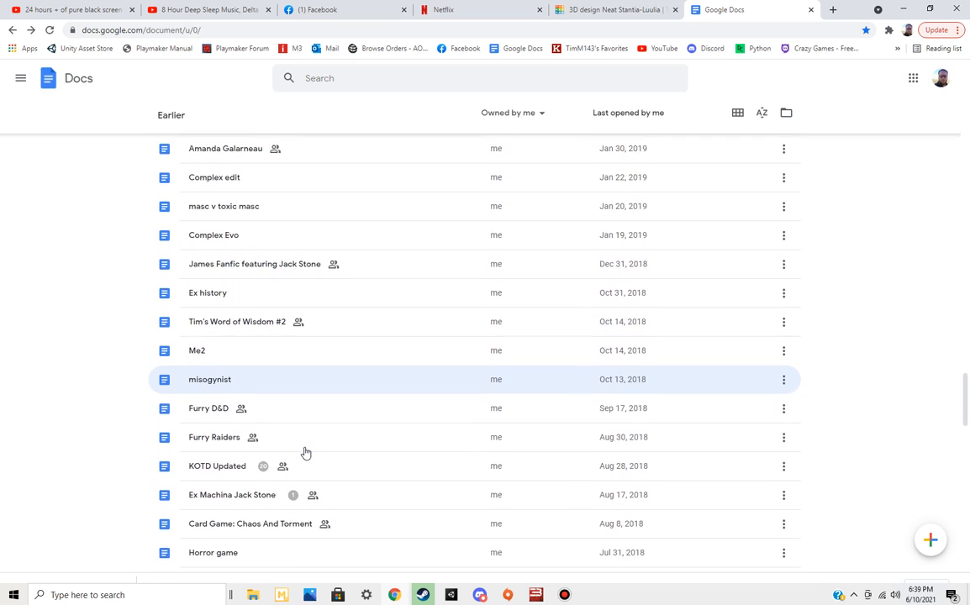
scroll(305, 453, "down", 3)
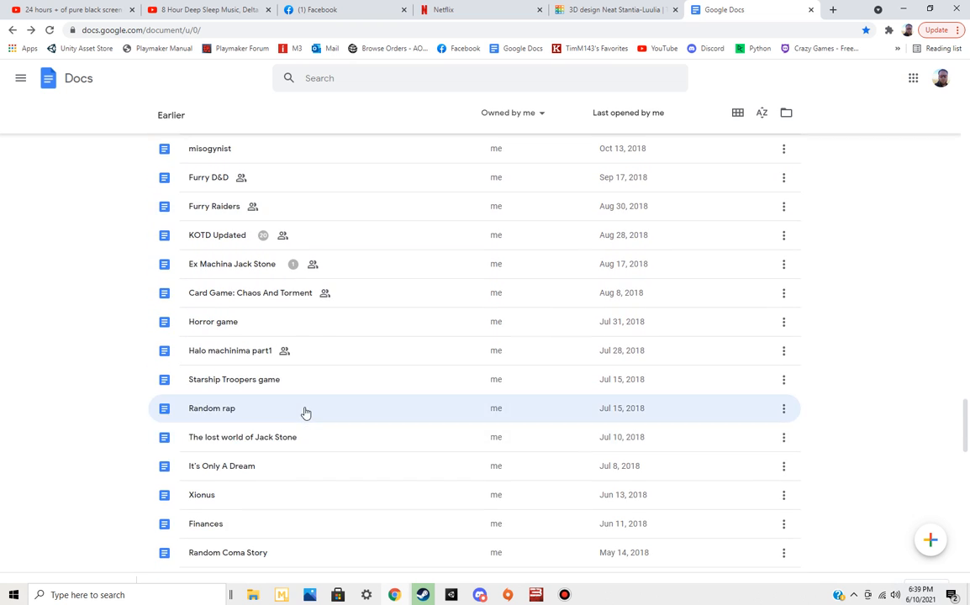
Close the Google Docs page, switch to Unity and show the Scene view in place of the Package Manager
left_click(811, 10)
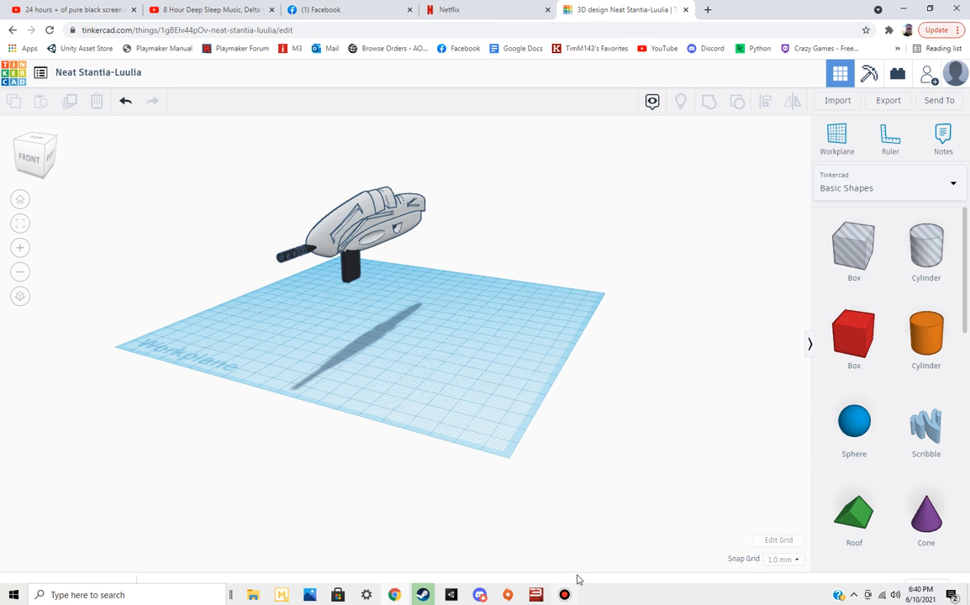
left_click(454, 594)
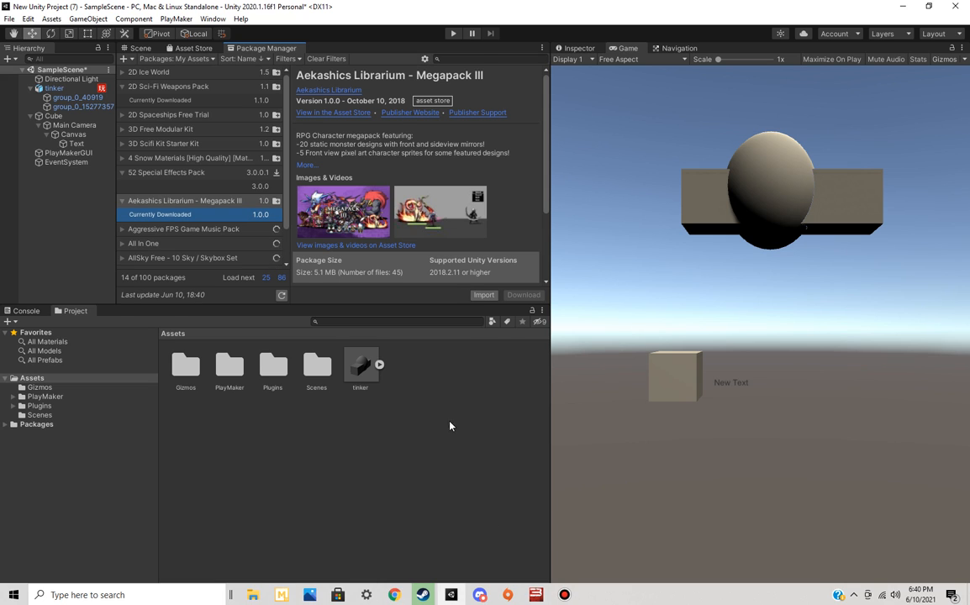
left_click(127, 48)
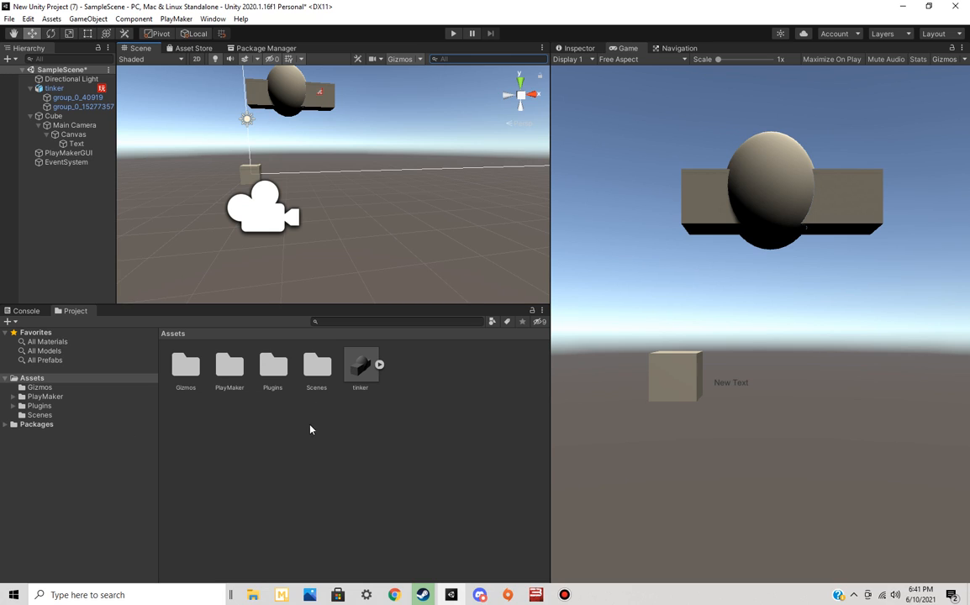
Show the PlayMaker assets folder and open the Lighting settings window over the Scene view
left_click(59, 396)
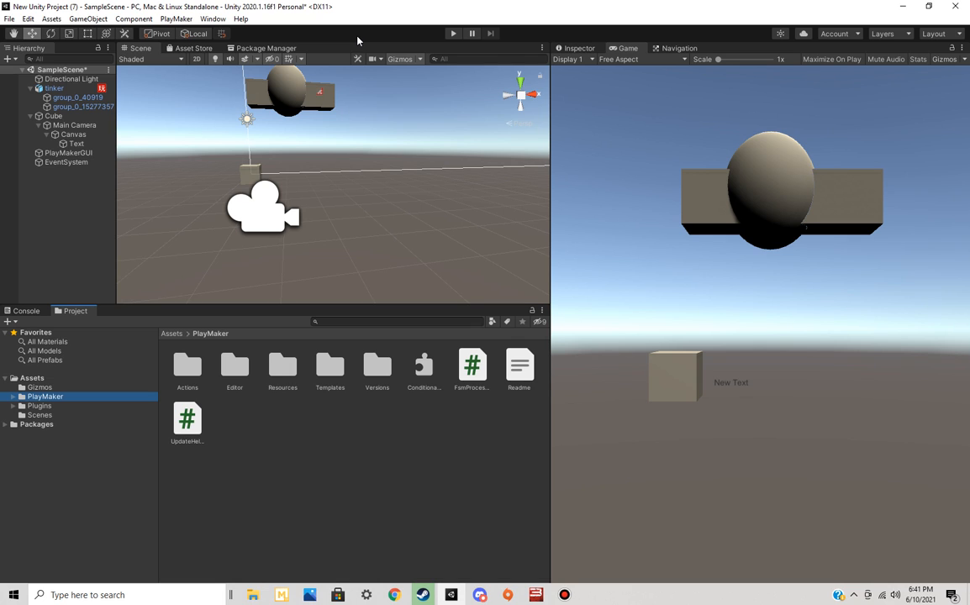
left_click(213, 19)
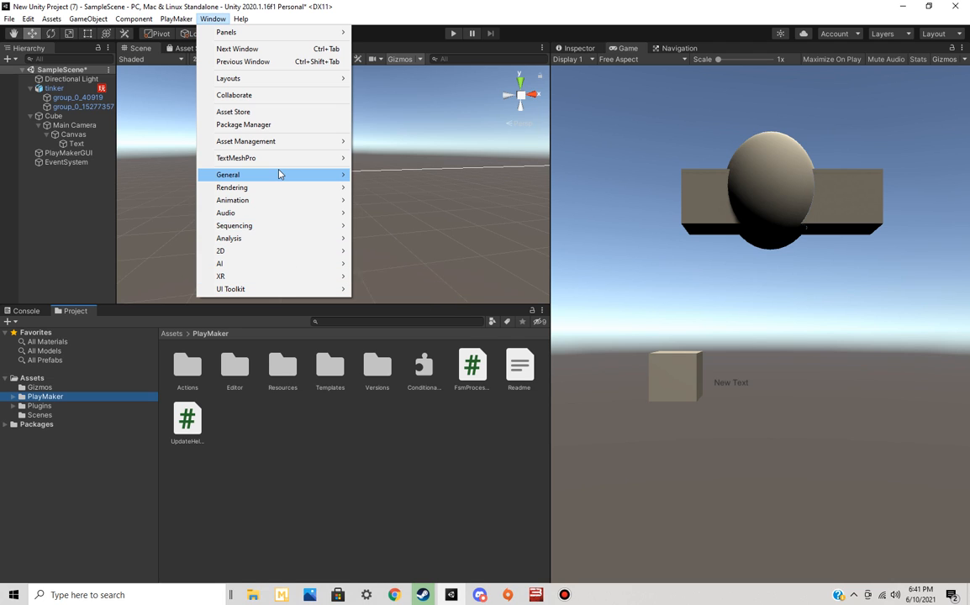
mouse_move(280, 174)
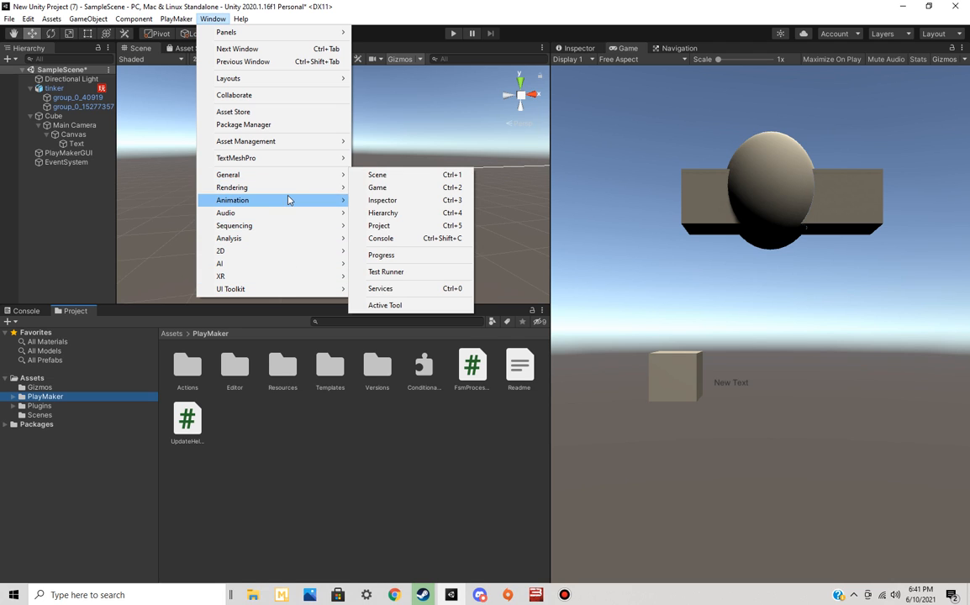
mouse_move(288, 193)
left_click(380, 187)
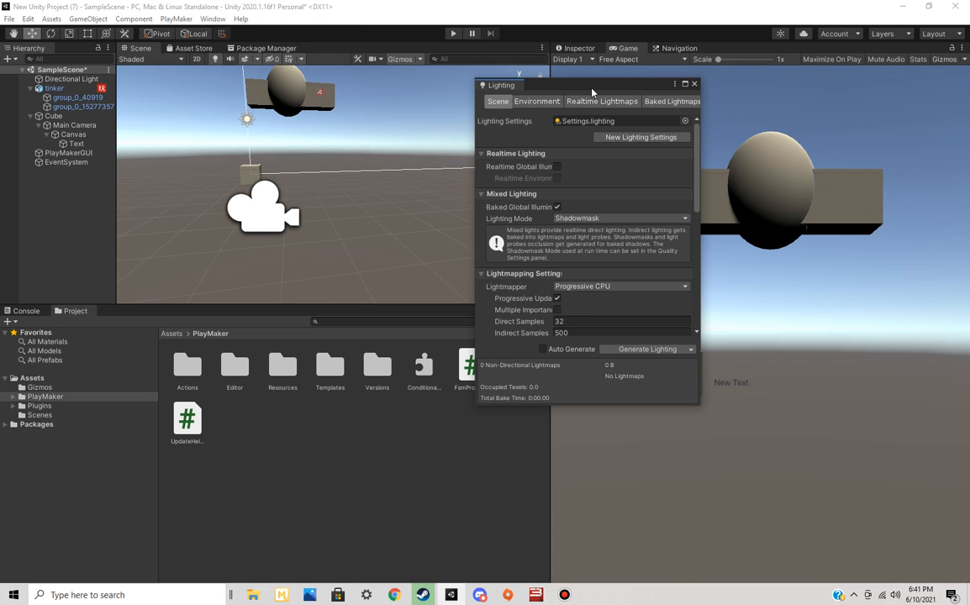
left_click_drag(597, 87, 412, 76)
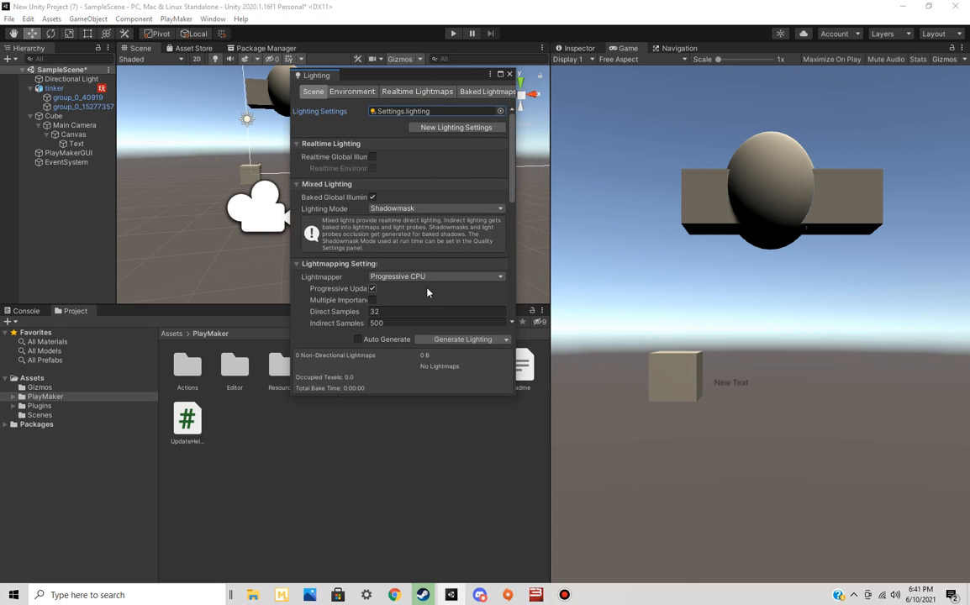
Collapse the Lightmapping Settings and set the environment lighting's Intensity Multiplier to 2.54
left_click(299, 266)
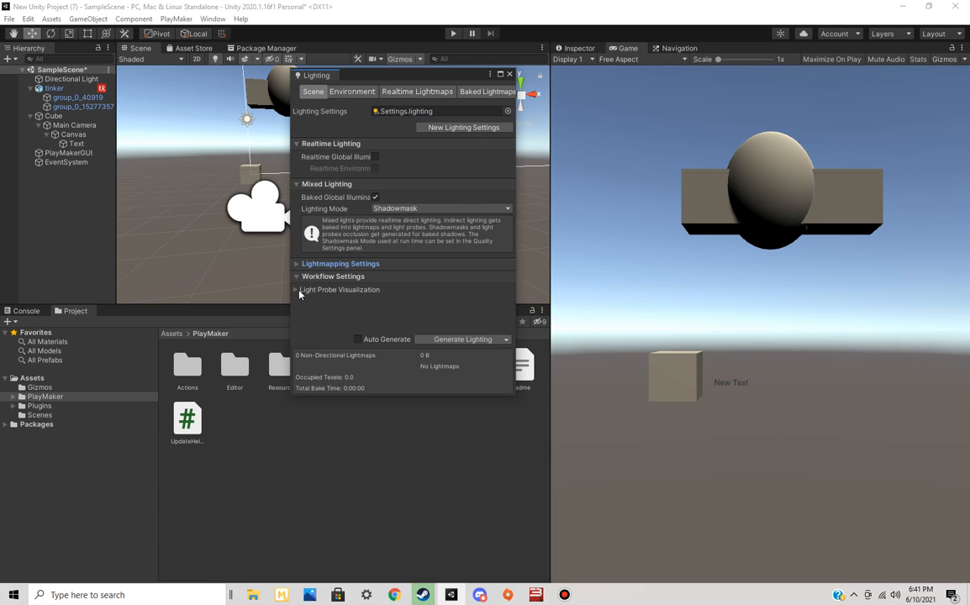
left_click(297, 279)
left_click(297, 279)
left_click(345, 91)
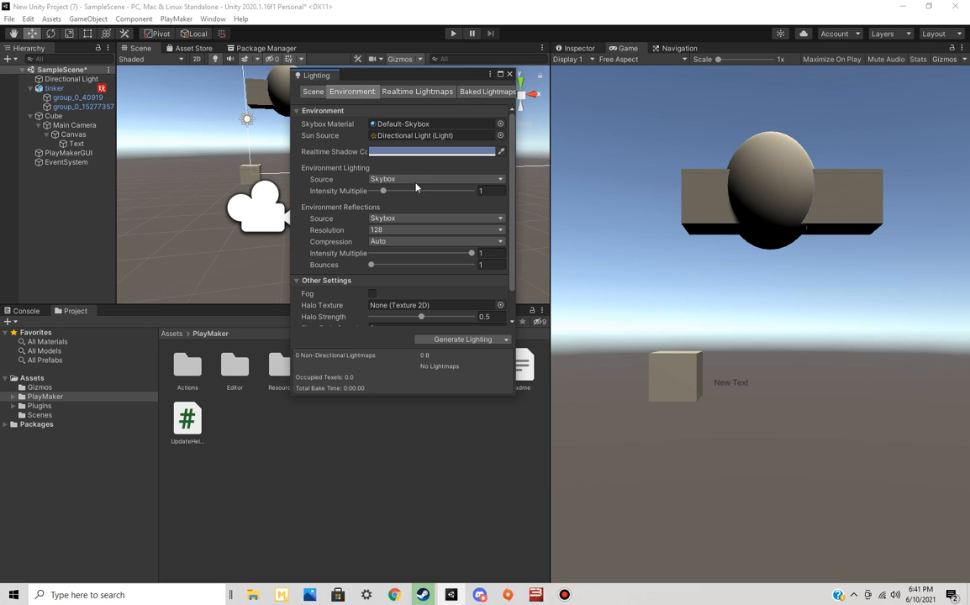
left_click_drag(384, 191, 483, 198)
left_click_drag(405, 198, 404, 198)
scroll(434, 172, "down", 2)
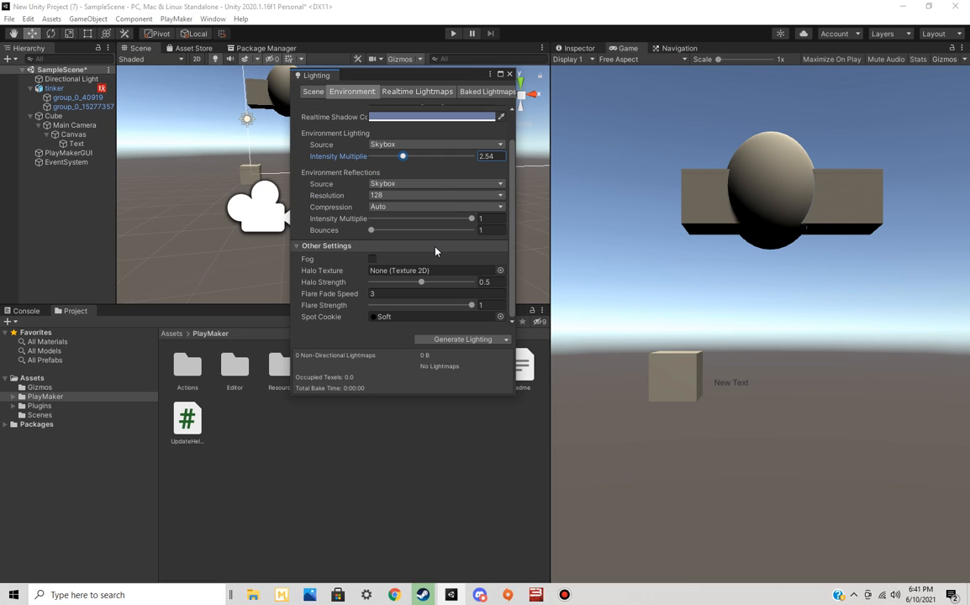
scroll(430, 215, "up", 2)
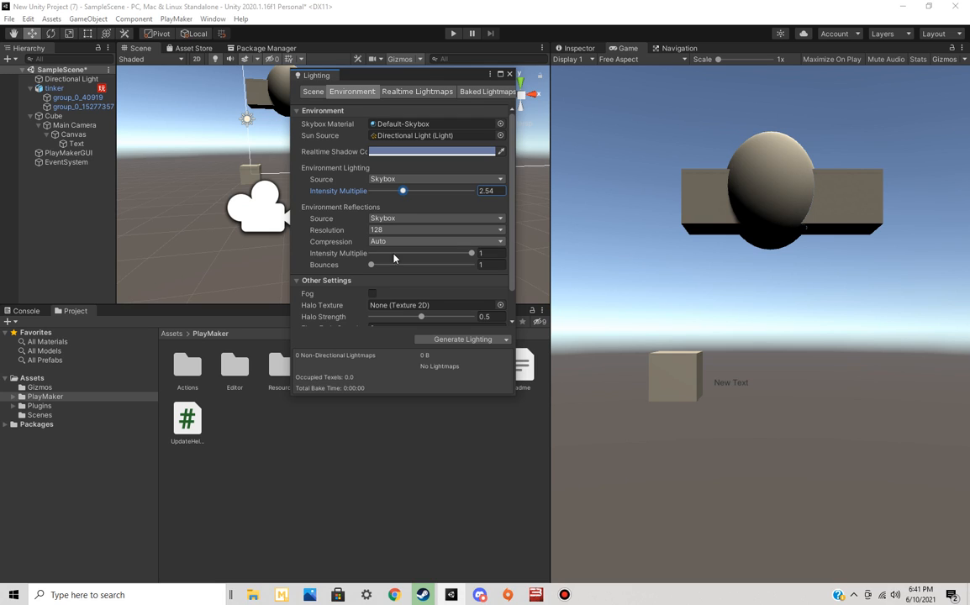
Set the environment reflections' Intensity Multiplier to 0.828 and keep the Flare Strength at 1
mouse_move(471, 253)
left_mouse_down()
mouse_move(398, 254)
mouse_move(454, 253)
left_mouse_up()
left_click(421, 94)
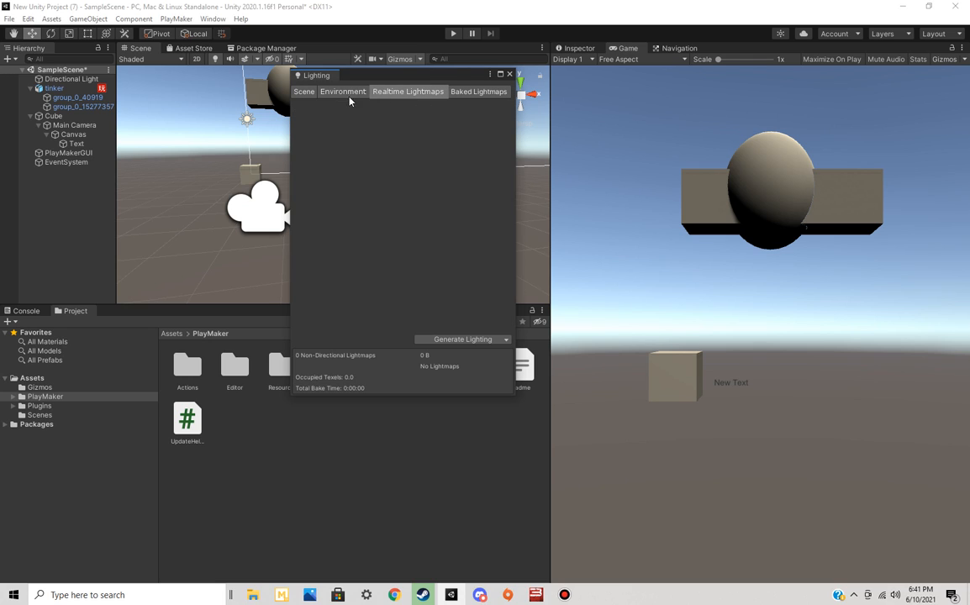
left_click(357, 95)
scroll(513, 186, "down", 2)
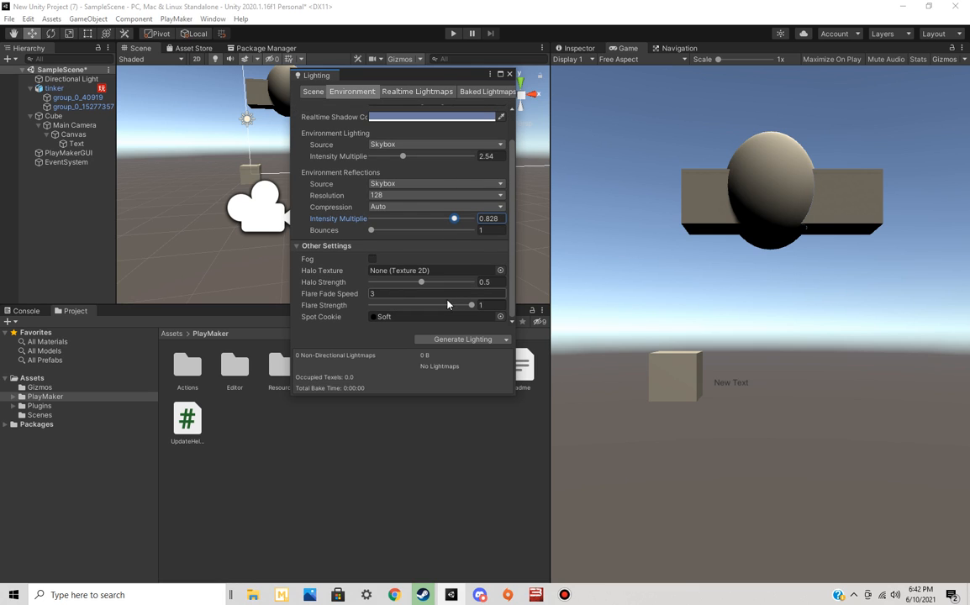
mouse_move(471, 305)
left_mouse_down()
mouse_move(344, 308)
mouse_move(485, 308)
left_mouse_up()
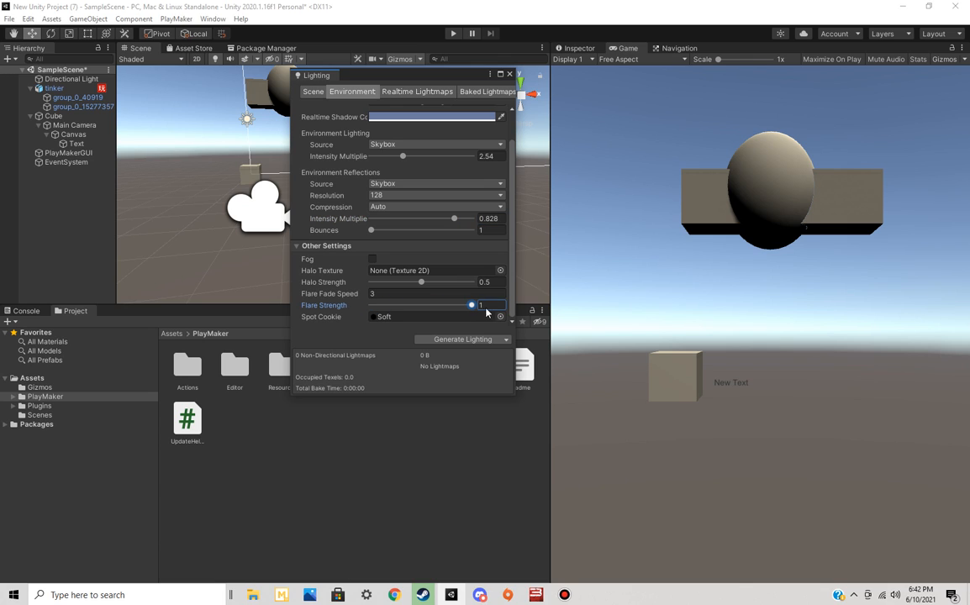
Generate the scene lighting, keep Skybox as the environment lighting source and close the Lighting window
left_click(441, 340)
left_click(394, 145)
left_click(395, 146)
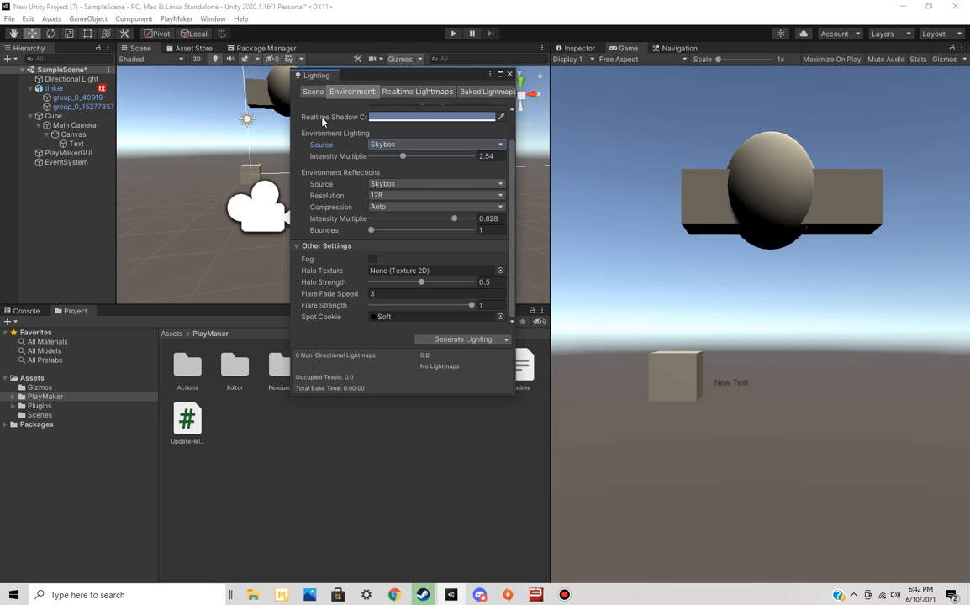
left_click(510, 74)
Inspect the Directional Light's properties and collapse its Light component
left_click(73, 80)
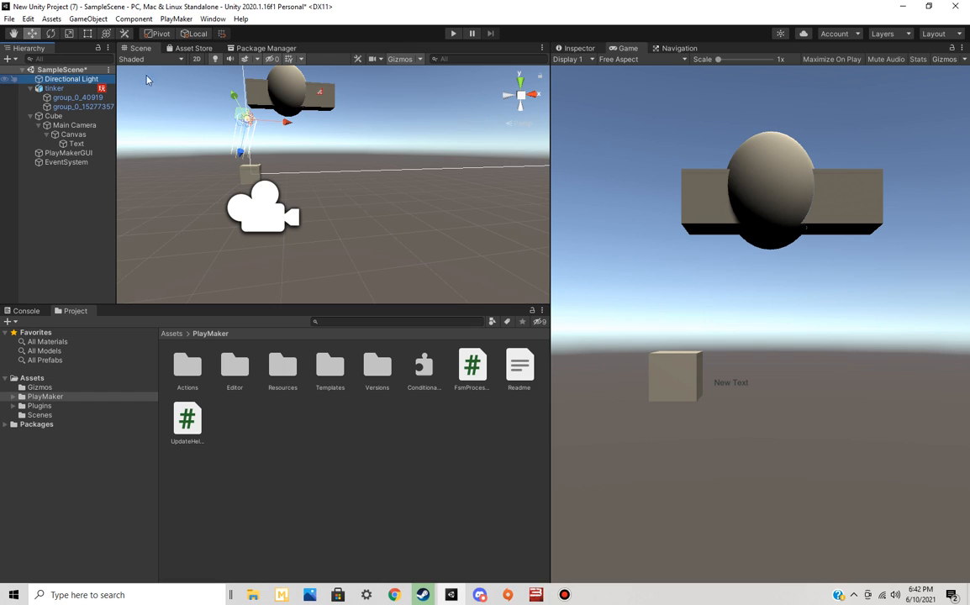
left_click(579, 49)
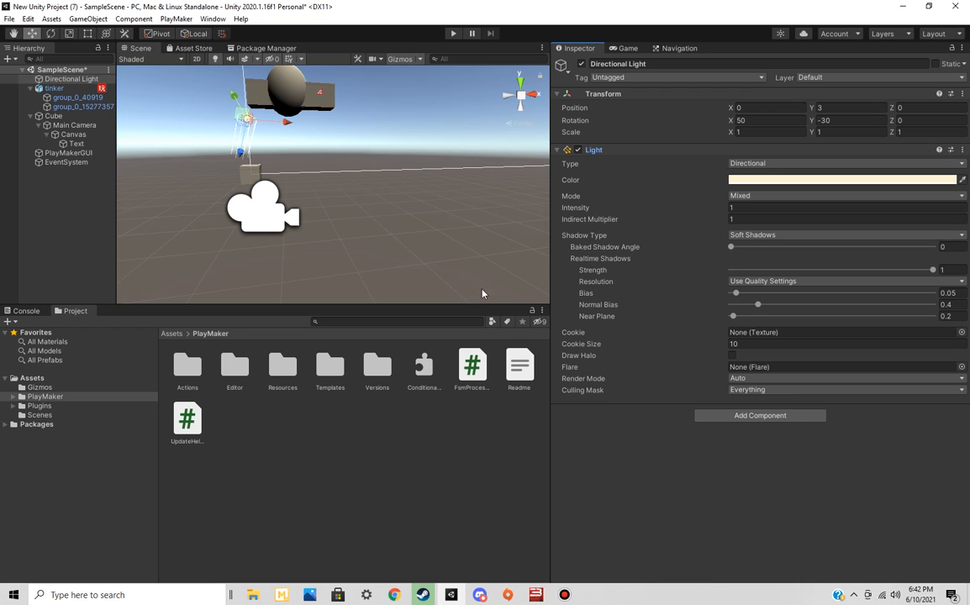
key("Left")
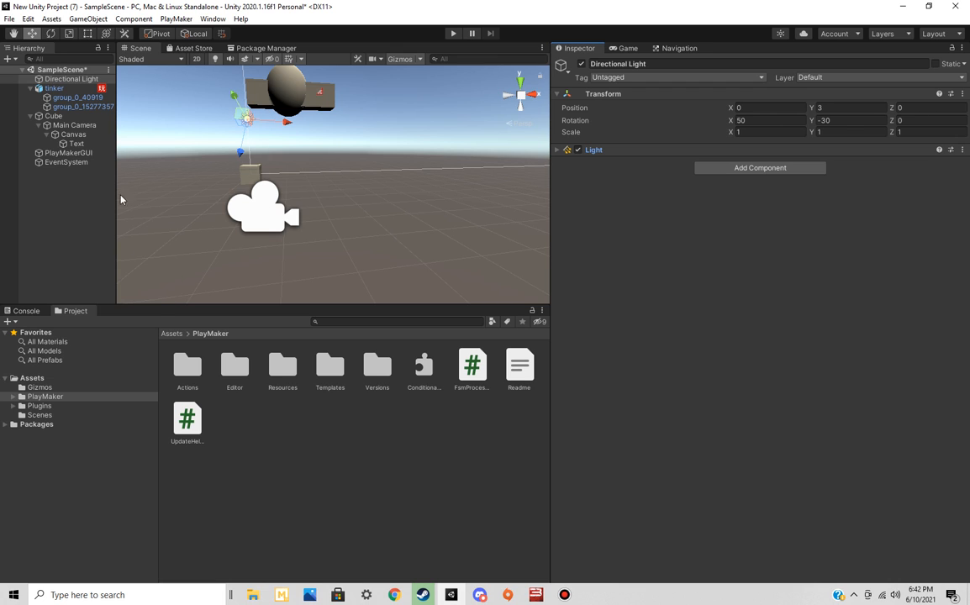
Create an empty GameObject at the root of the scene hierarchy and deselect it
right_click(65, 203)
left_click(105, 322)
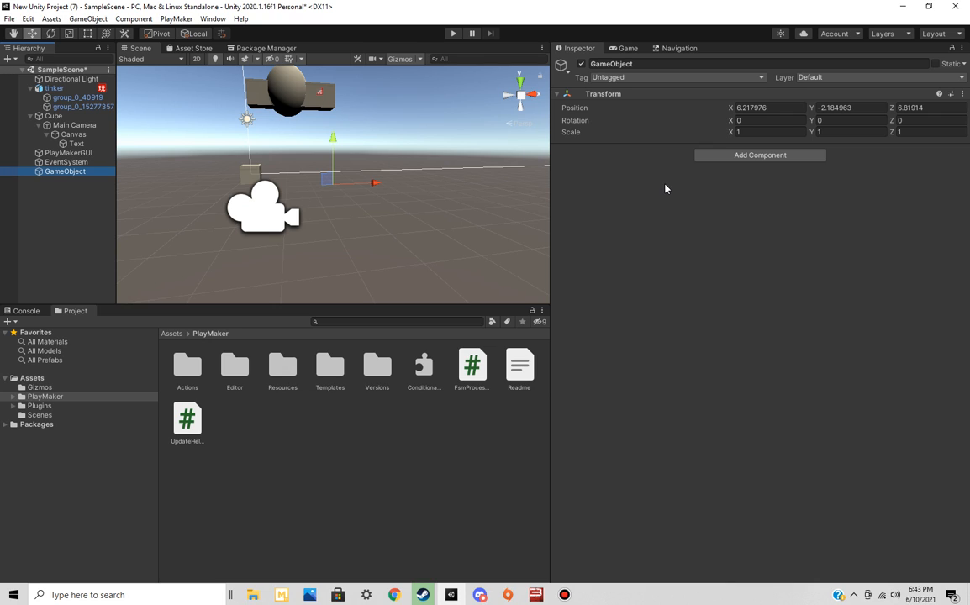
right_click(90, 208)
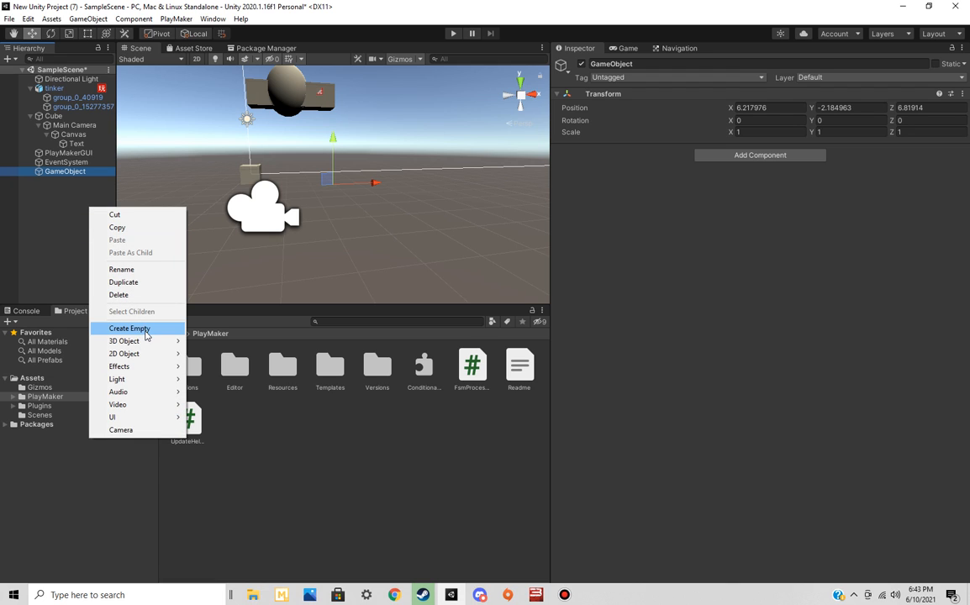
left_click(46, 212)
Add a Particle System effect at the scene root and preview it in the Game and Scene views
right_click(45, 209)
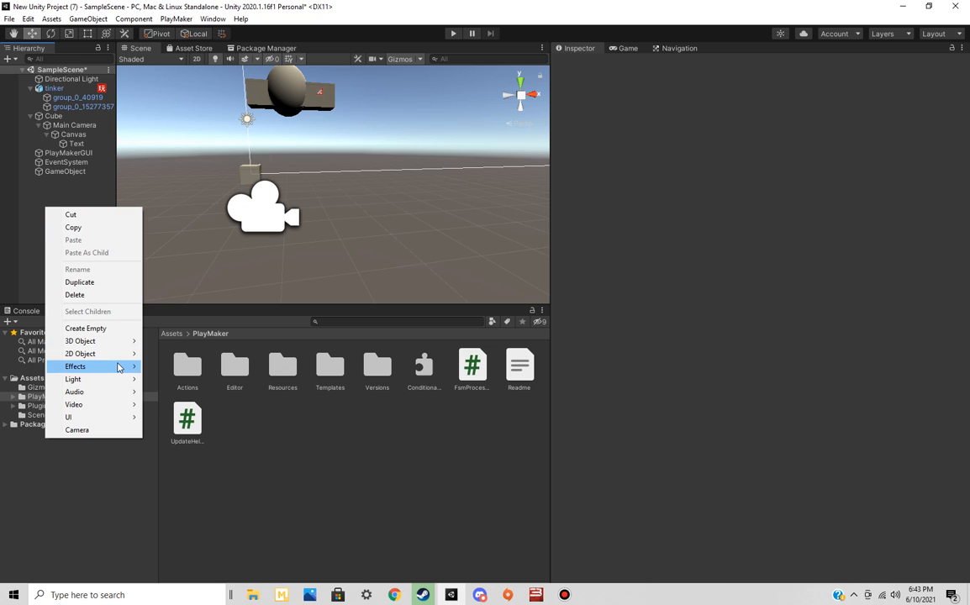
mouse_move(118, 368)
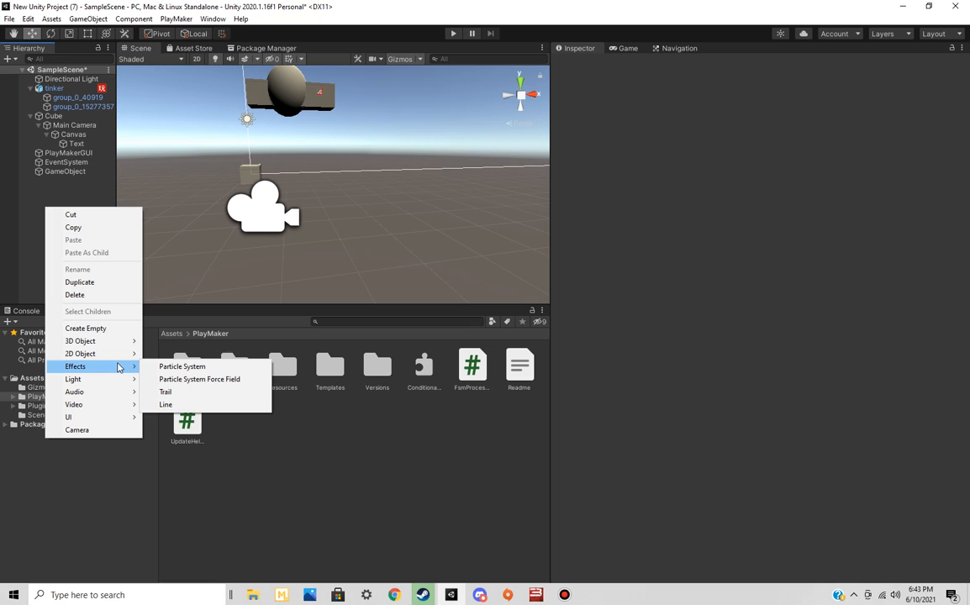
mouse_move(118, 344)
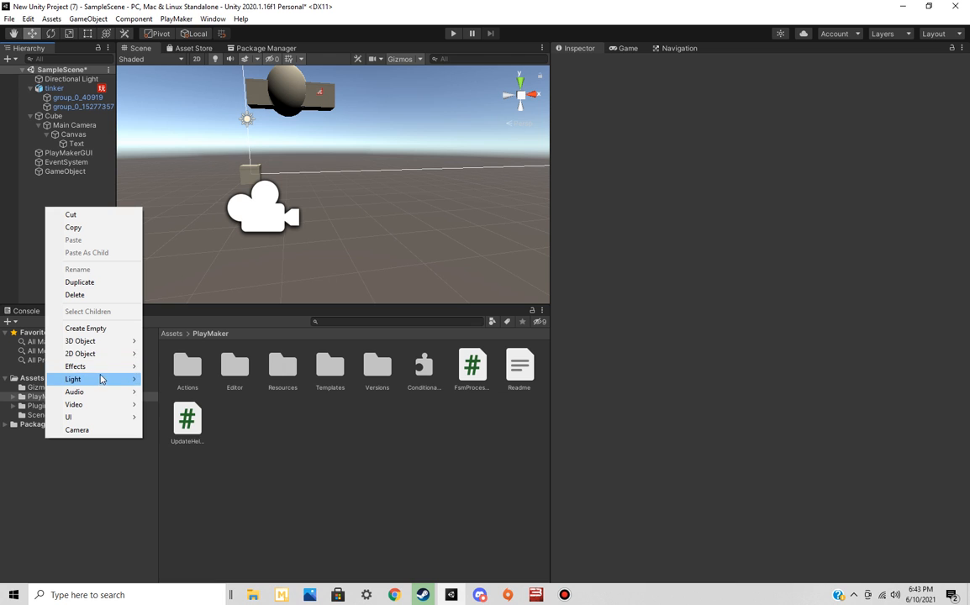
left_click(215, 305)
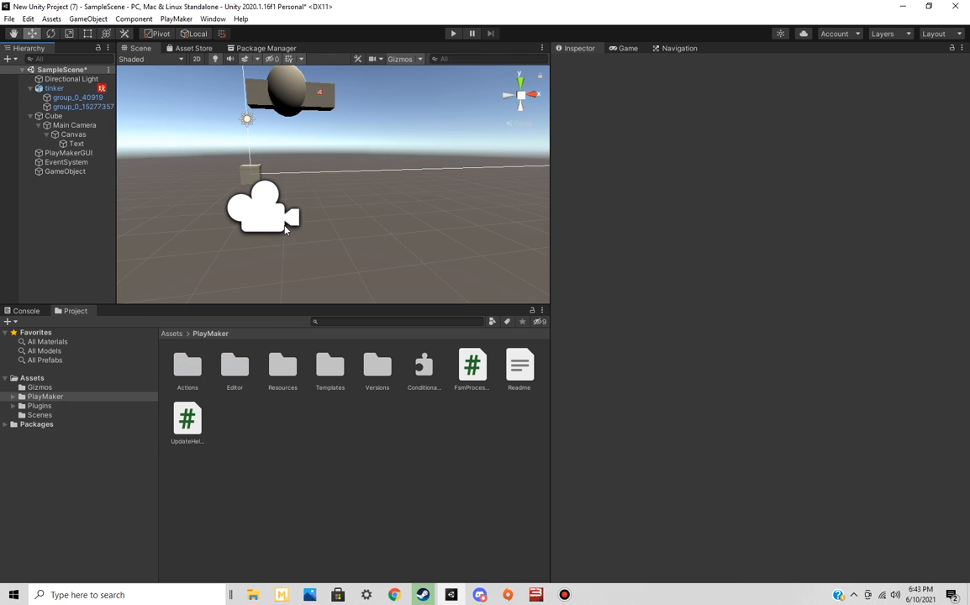
left_click(629, 49)
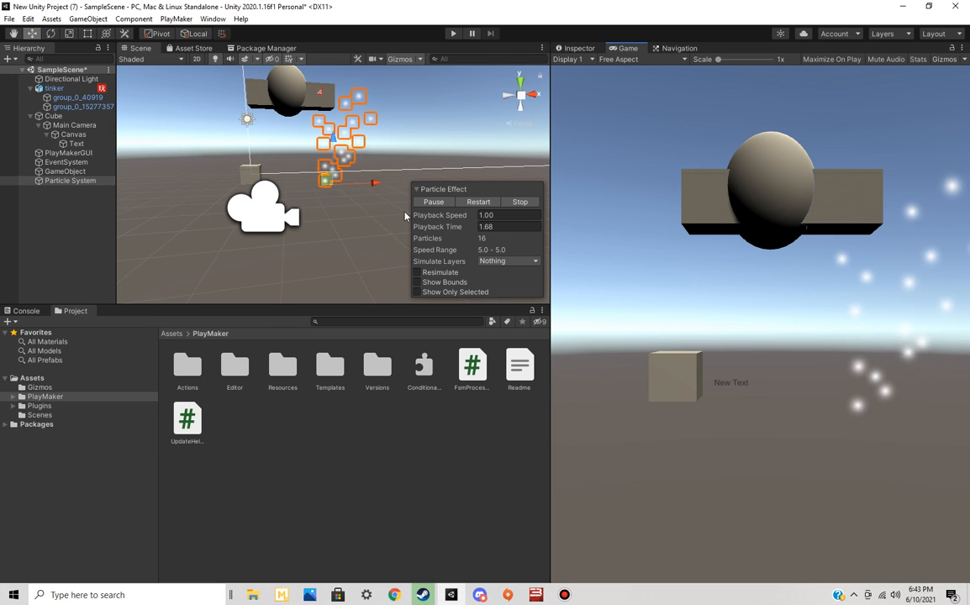
right_click_drag(354, 234, 363, 196)
key("w")
key("w")
Set the Particle System's emission Rate over Time to 100
left_click(579, 49)
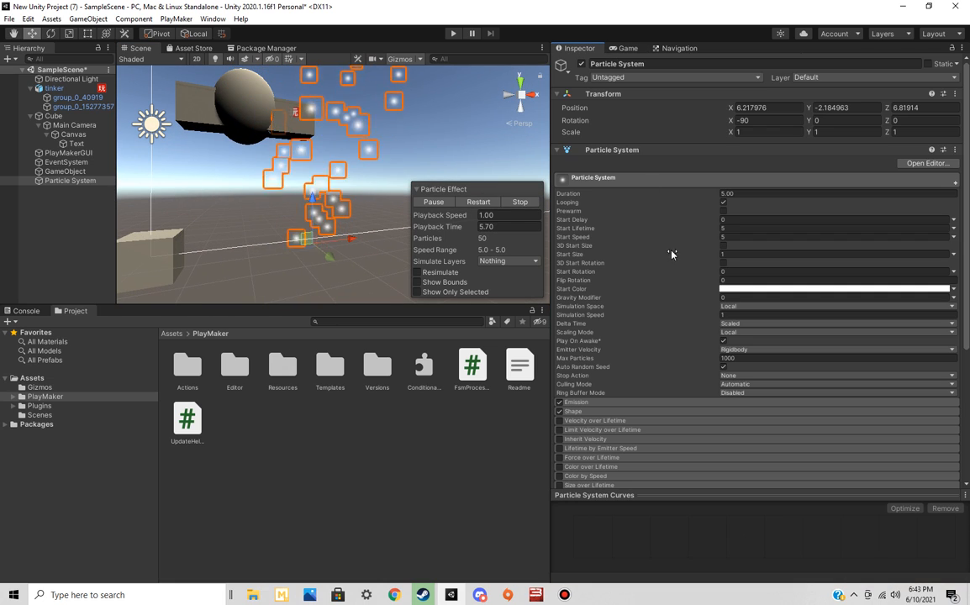
scroll(674, 264, "down", 8)
scroll(675, 275, "up", 8)
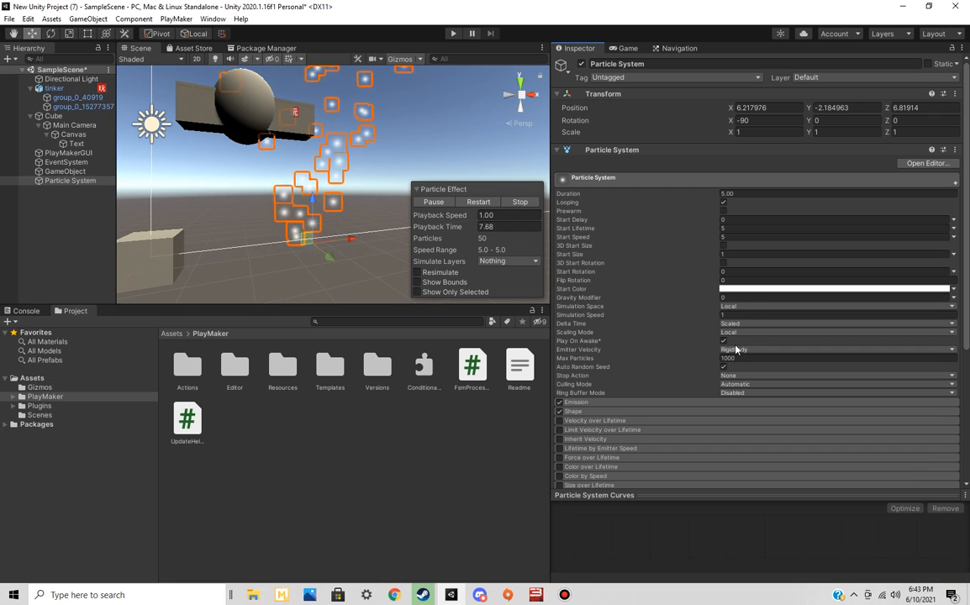
left_click(647, 403)
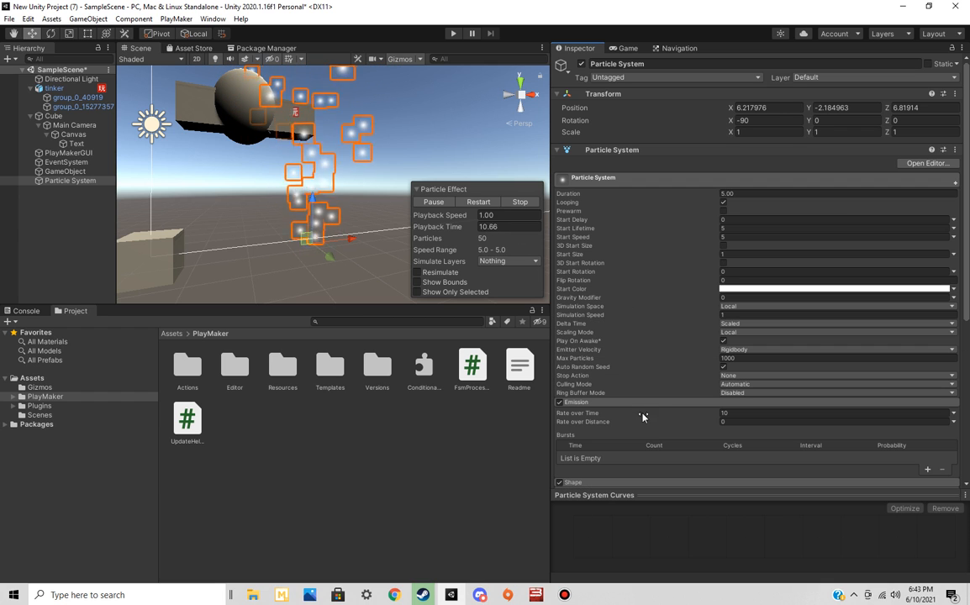
left_click(731, 412)
type("100")
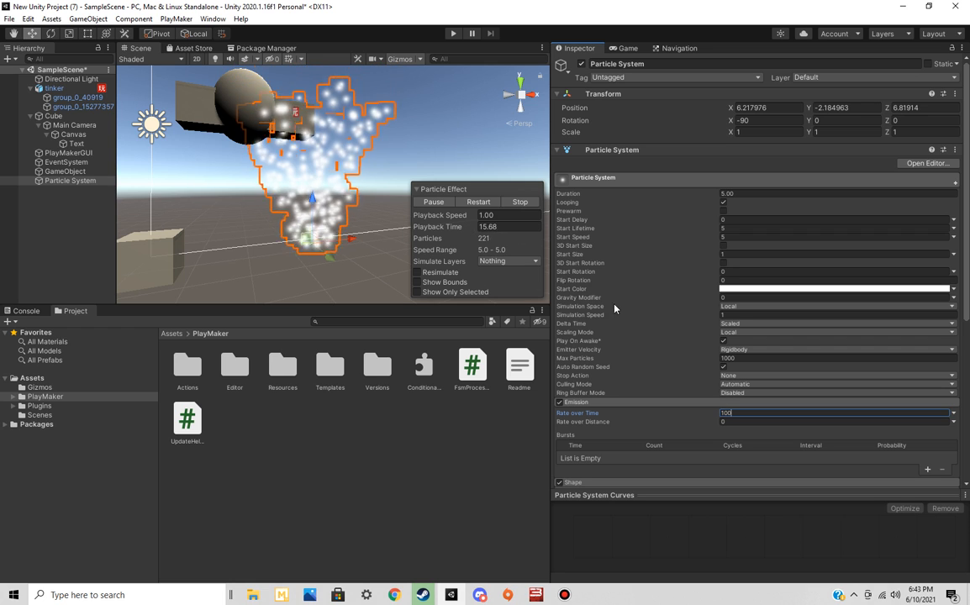
Set the Particle System's Start Speed to 50 and its Start Color to red (FF0000)
left_click(670, 238)
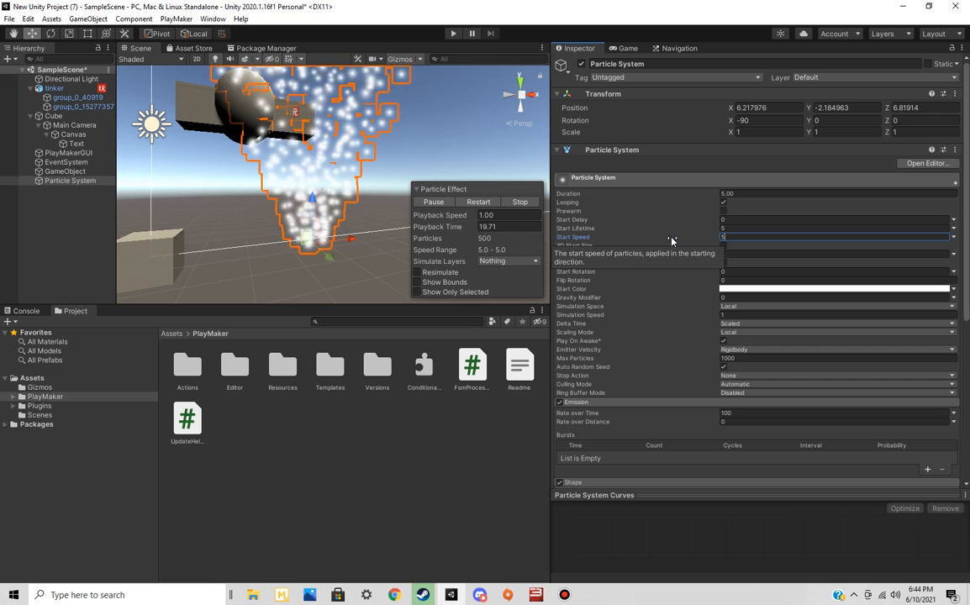
type("0")
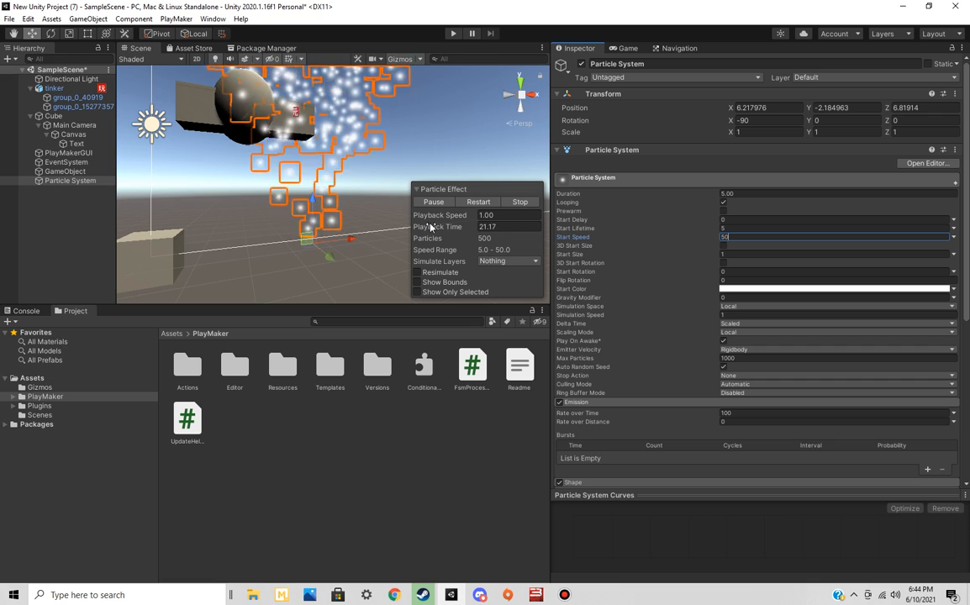
left_click(761, 290)
left_click_drag(832, 370, 867, 337)
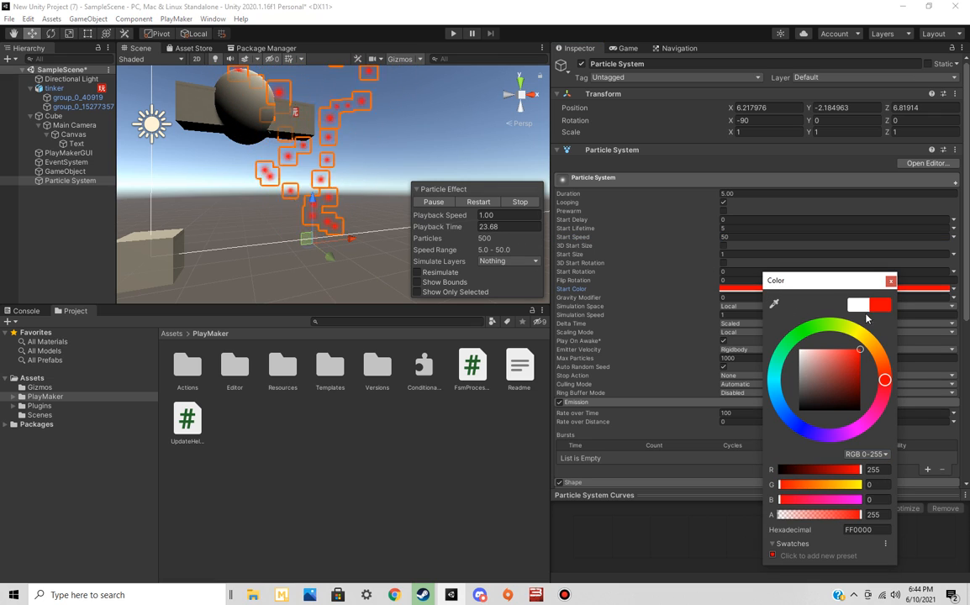
Preview the red particles in the Game view, stopping and restarting the effect, and leave it stopped
left_click(628, 48)
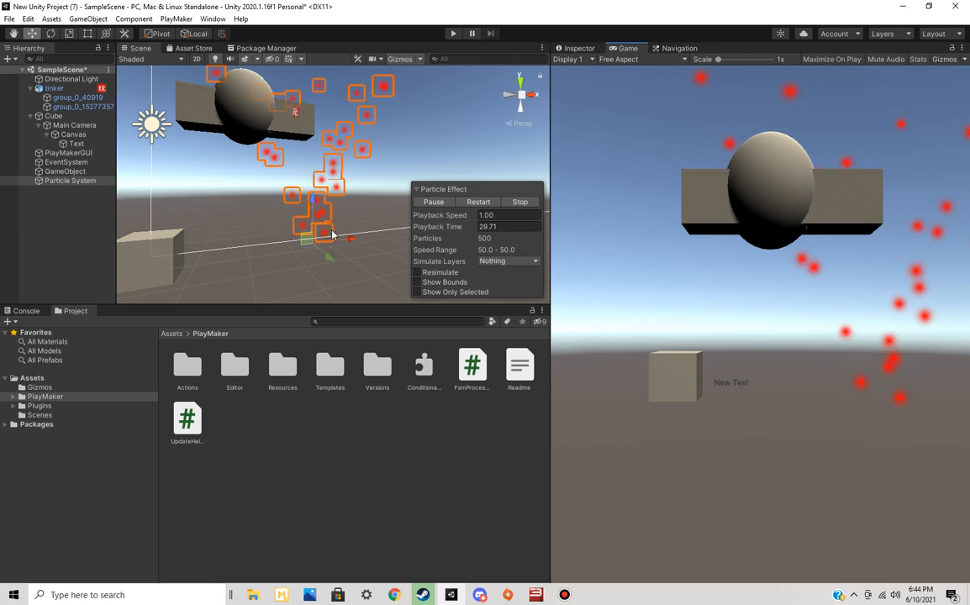
left_click(521, 202)
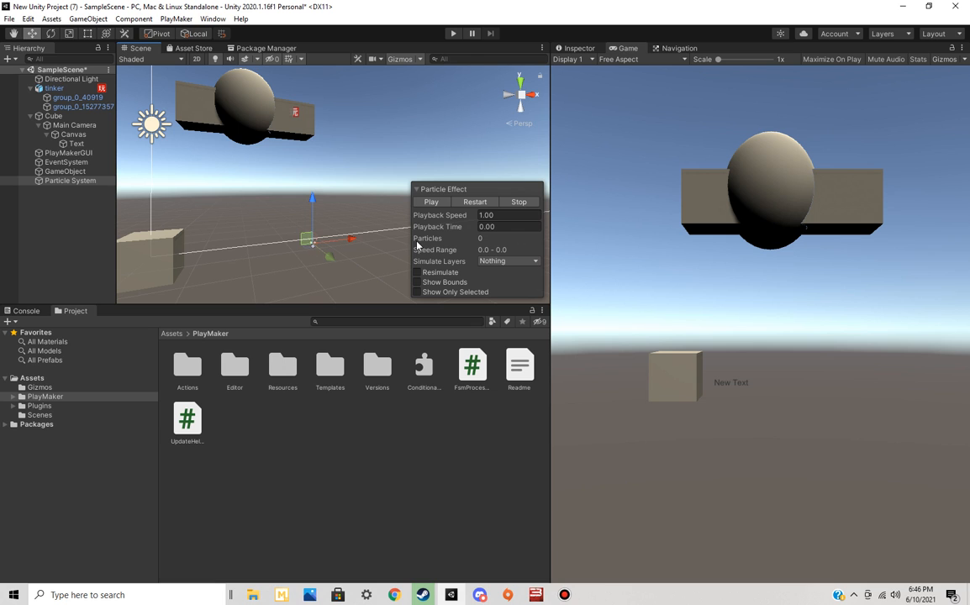
left_click(480, 202)
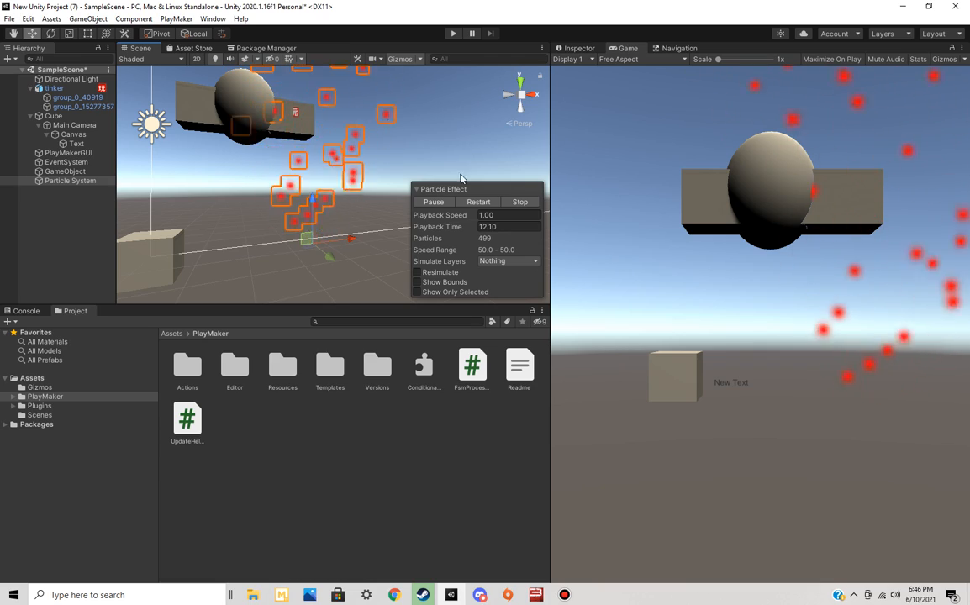
left_click(518, 202)
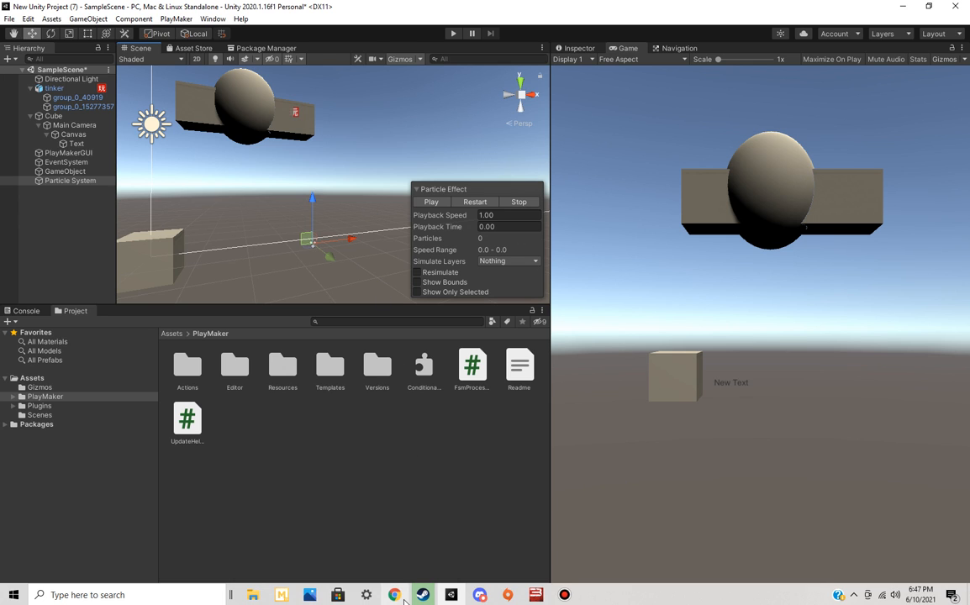
Switch to Chrome and bring up the Tinkercad weapon design
mouse_move(406, 586)
left_click(437, 530)
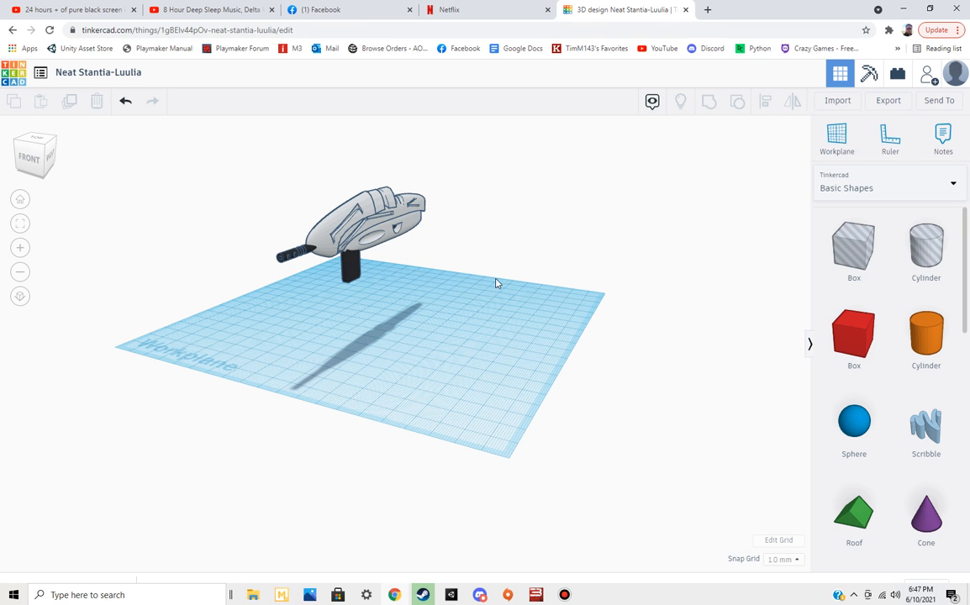
Inspect the weapon model from another angle, return to the Tinkercad dashboard and browse the recent designs
right_click_drag(496, 284, 433, 288)
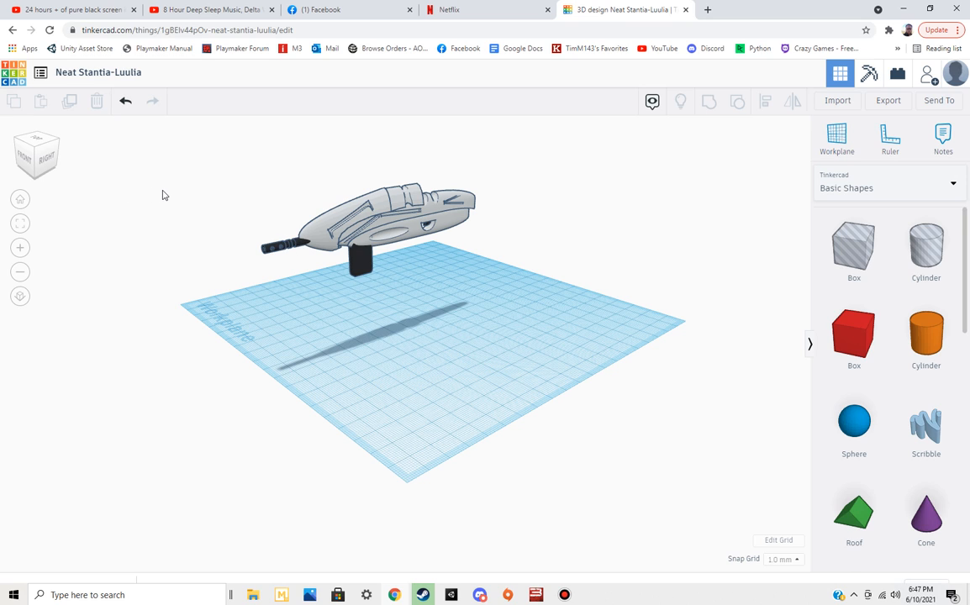
left_click(49, 73)
key("Return")
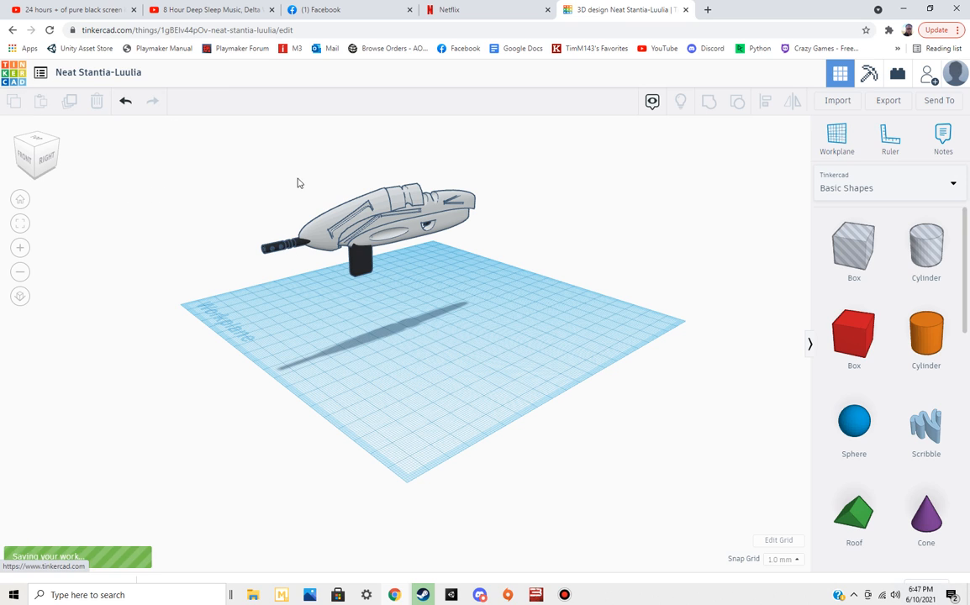
left_click(40, 71)
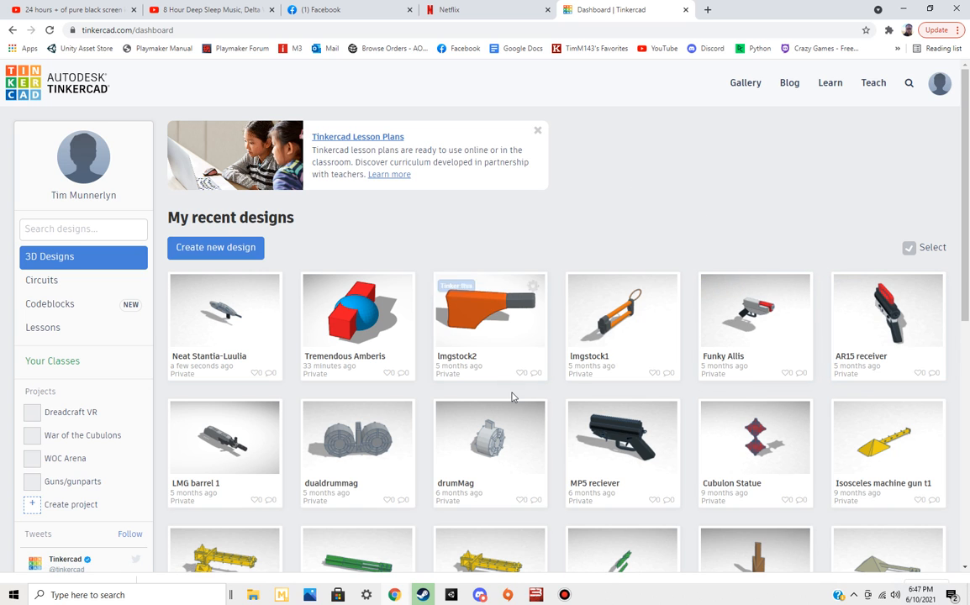
scroll(513, 397, "down", 2)
scroll(513, 397, "down", 4)
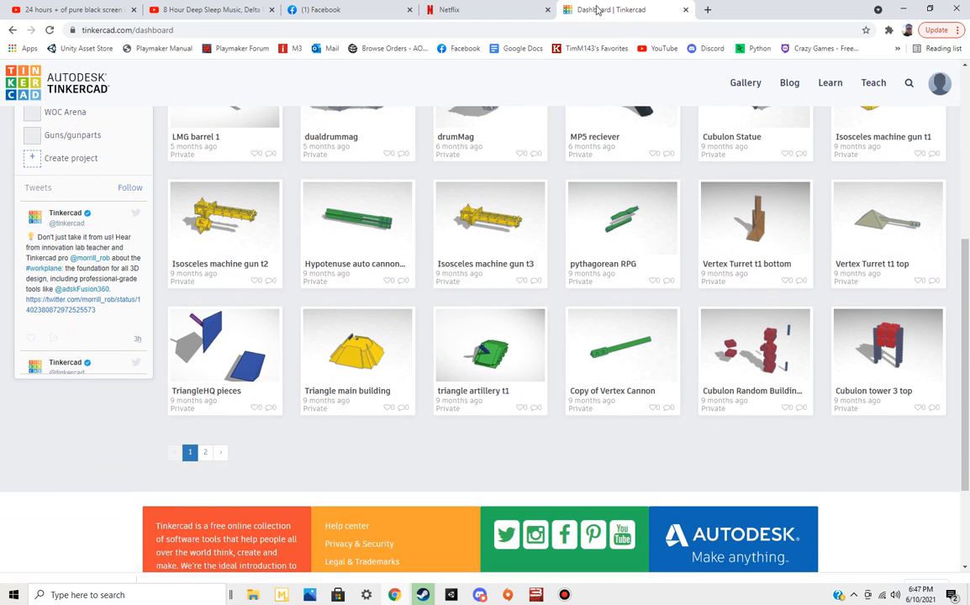
Open the Unity Asset Store in a new browser tab and search for "gun", limited to free assets
left_click(708, 9)
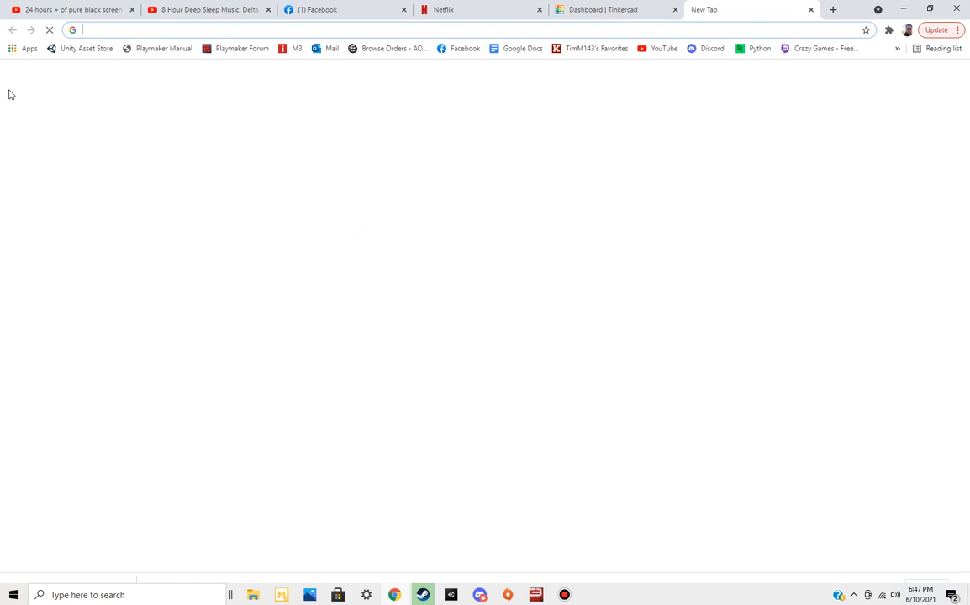
left_click(89, 49)
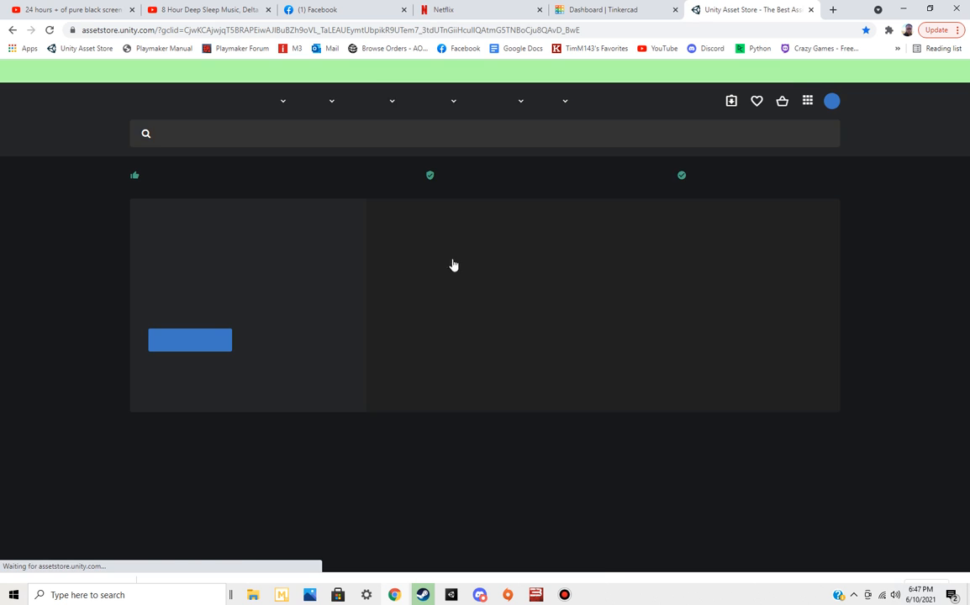
left_click(330, 129)
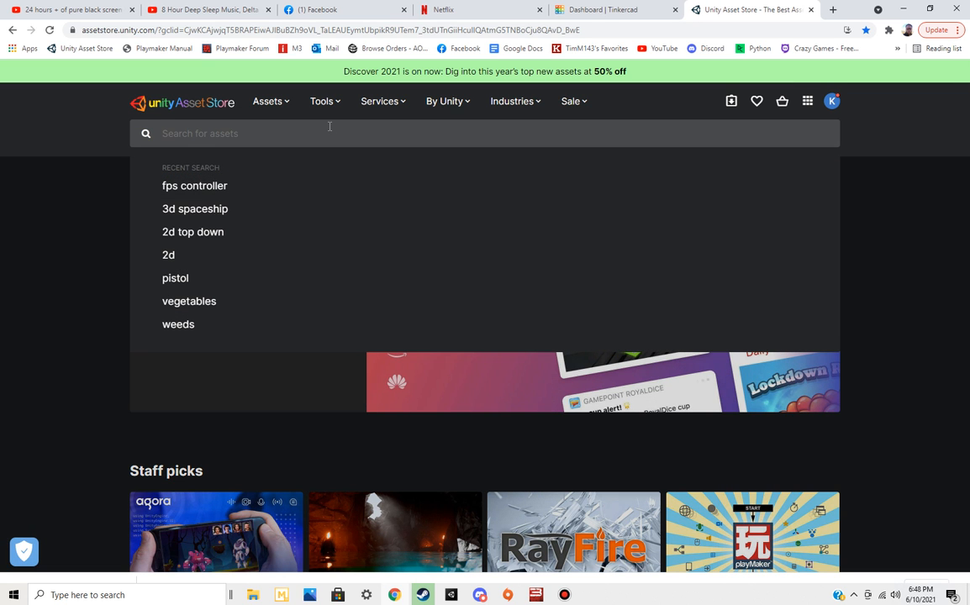
type("gun")
key("Return")
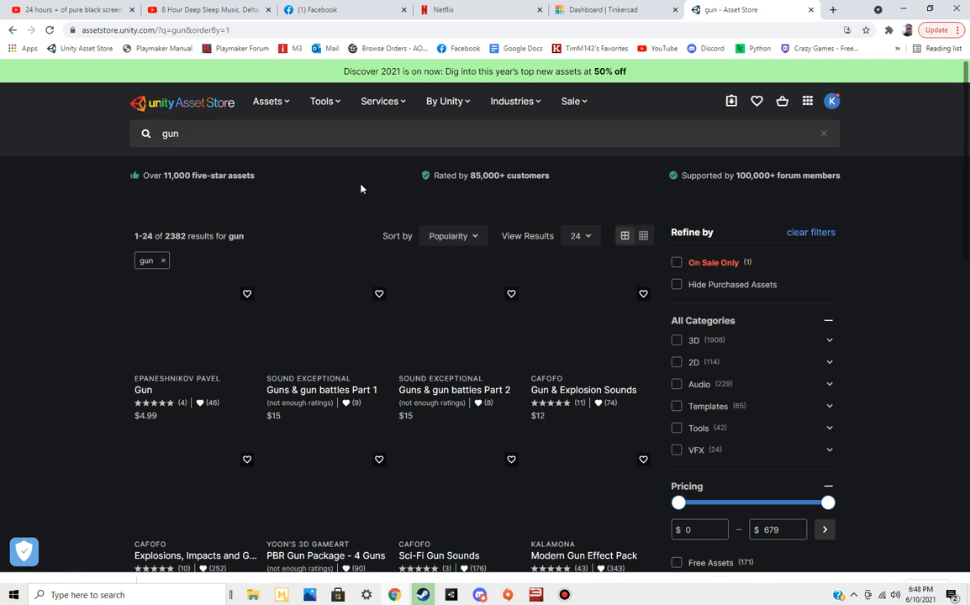
scroll(681, 517, "down", 1)
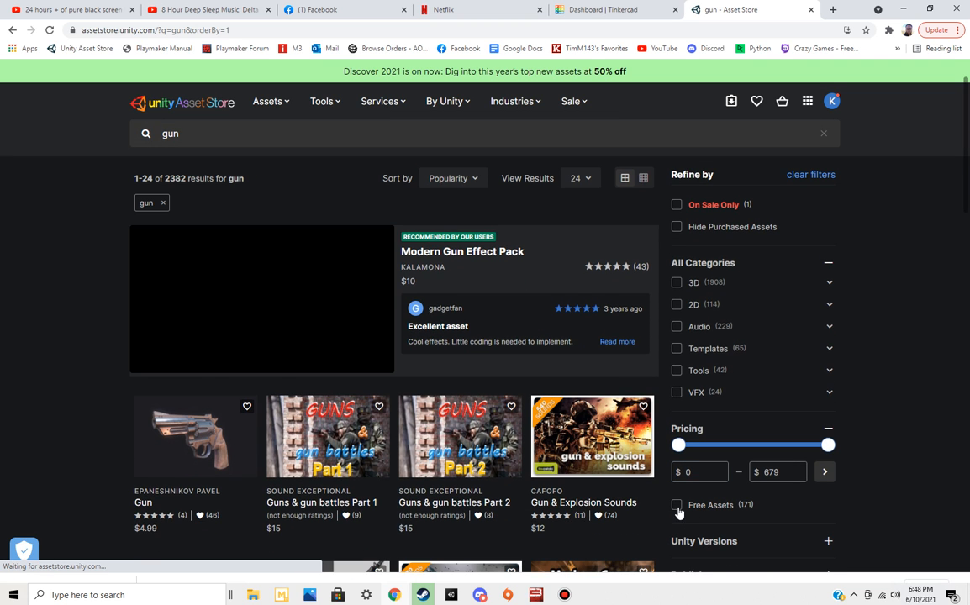
left_click(677, 508)
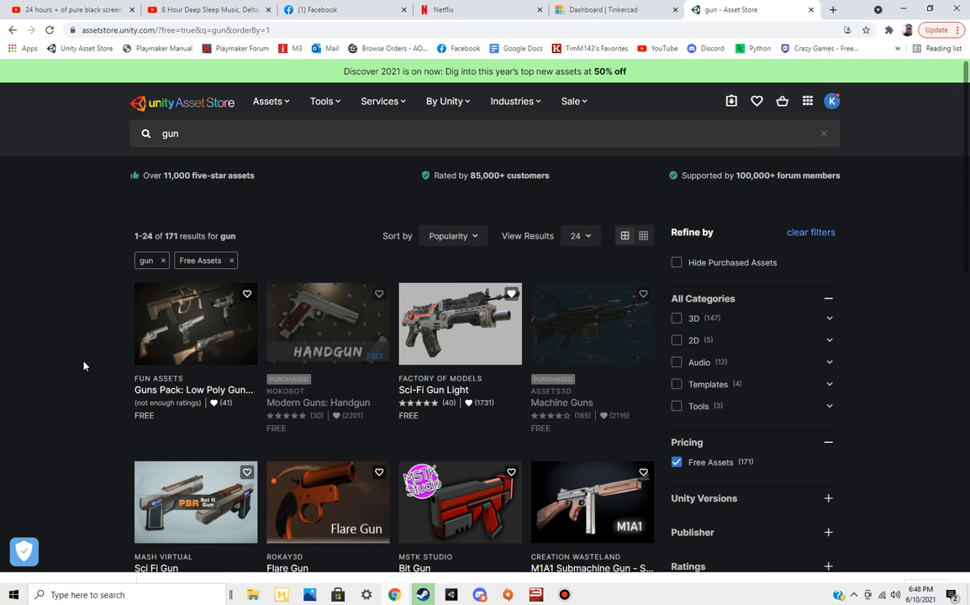
Open the Guns Pack: Low Poly Guns Collection and examine its preview image, model details and package content
left_click(216, 330)
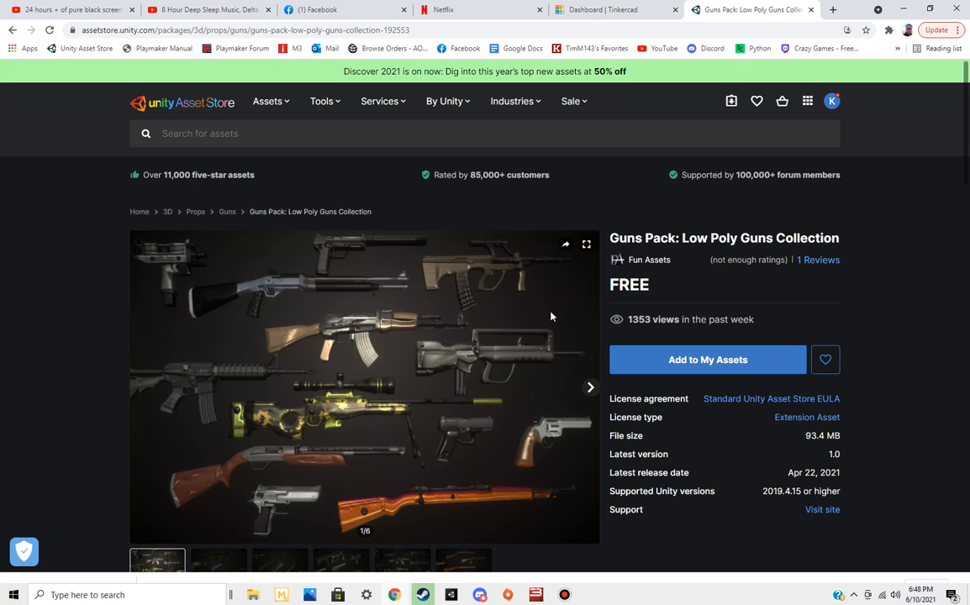
scroll(538, 317, "down", 1)
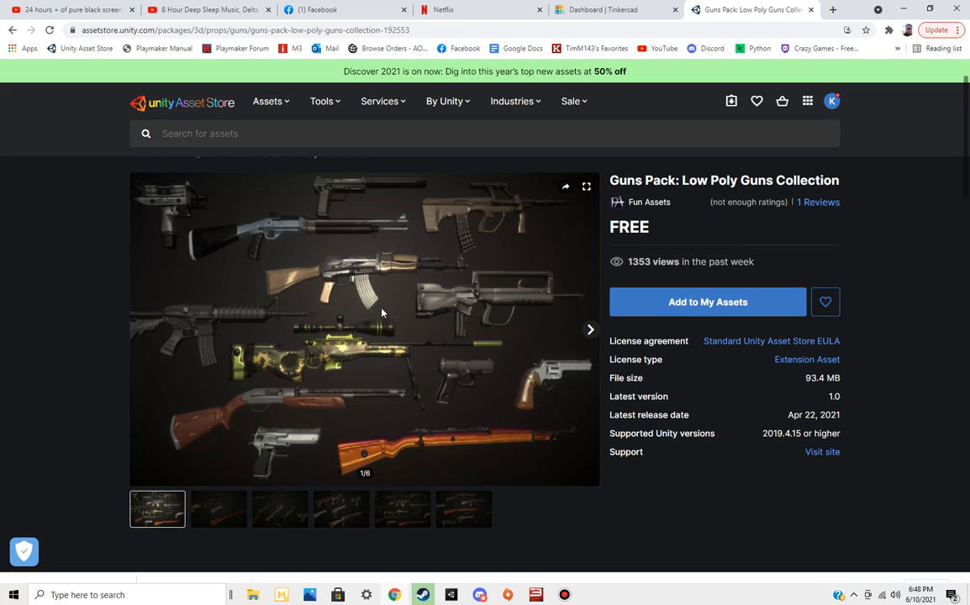
scroll(382, 313, "up", 1)
scroll(381, 313, "down", 4)
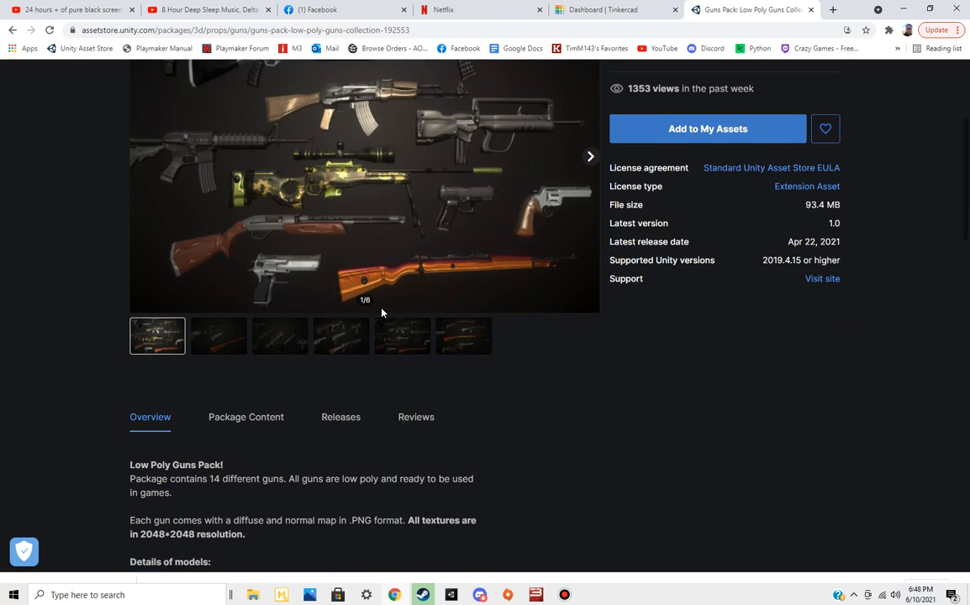
scroll(382, 312, "down", 2)
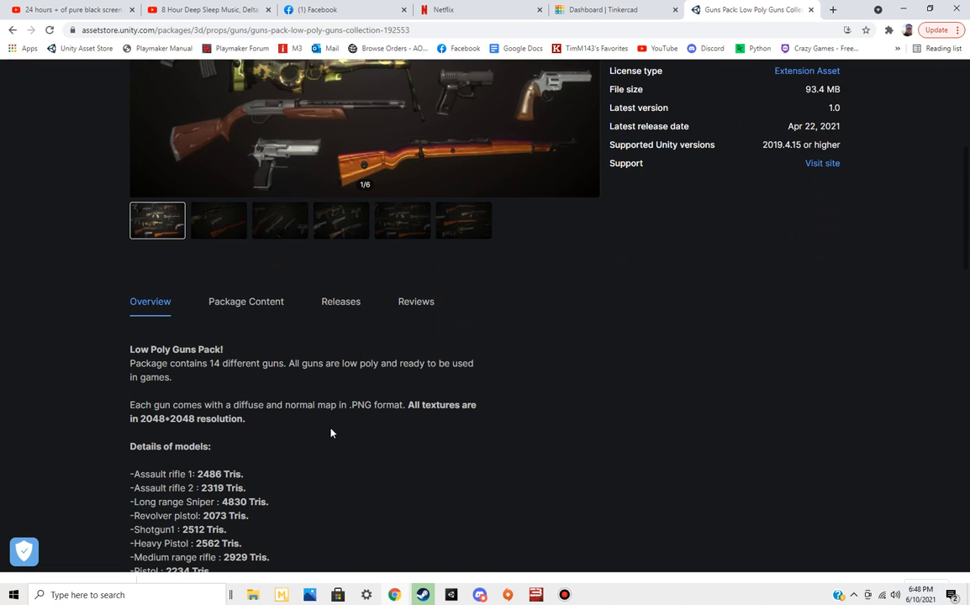
scroll(95, 437, "down", 3)
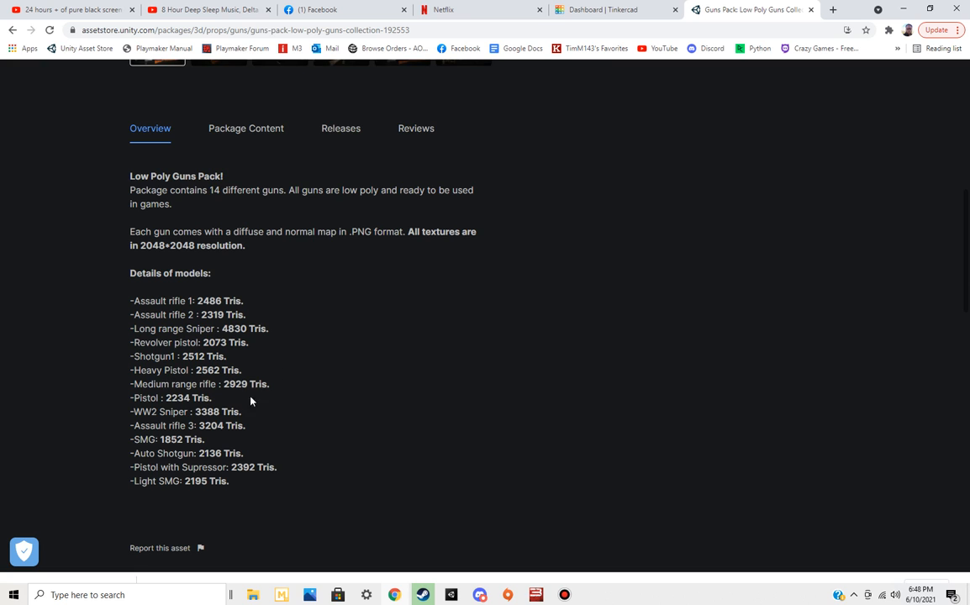
scroll(290, 362, "up", 2)
left_click(254, 244)
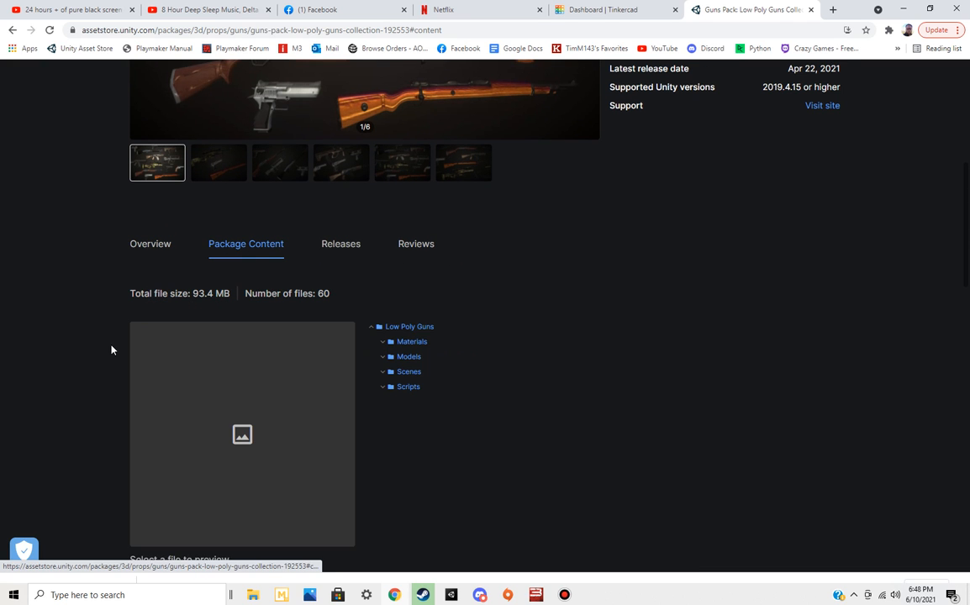
scroll(126, 366, "down", 1)
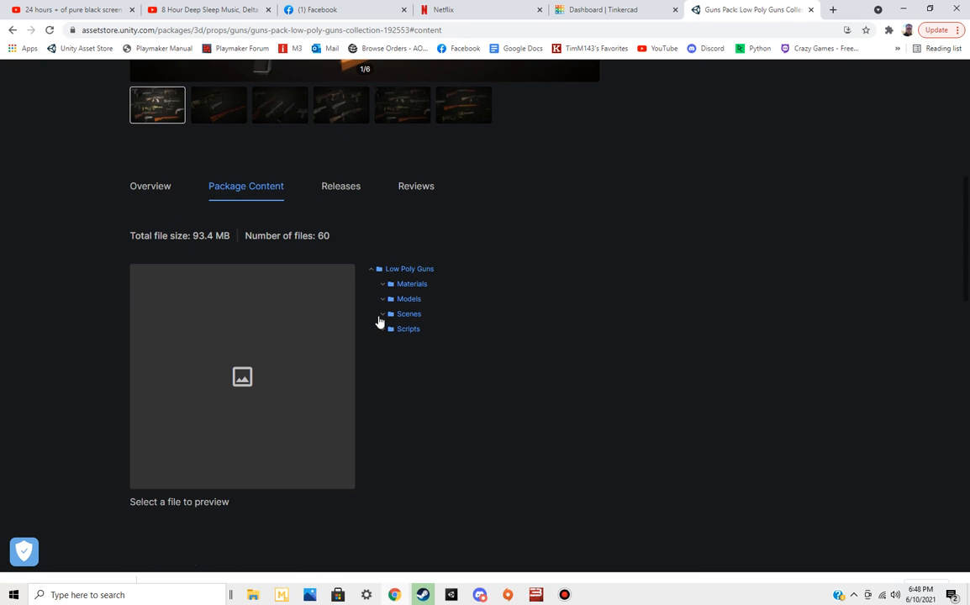
left_click(161, 188)
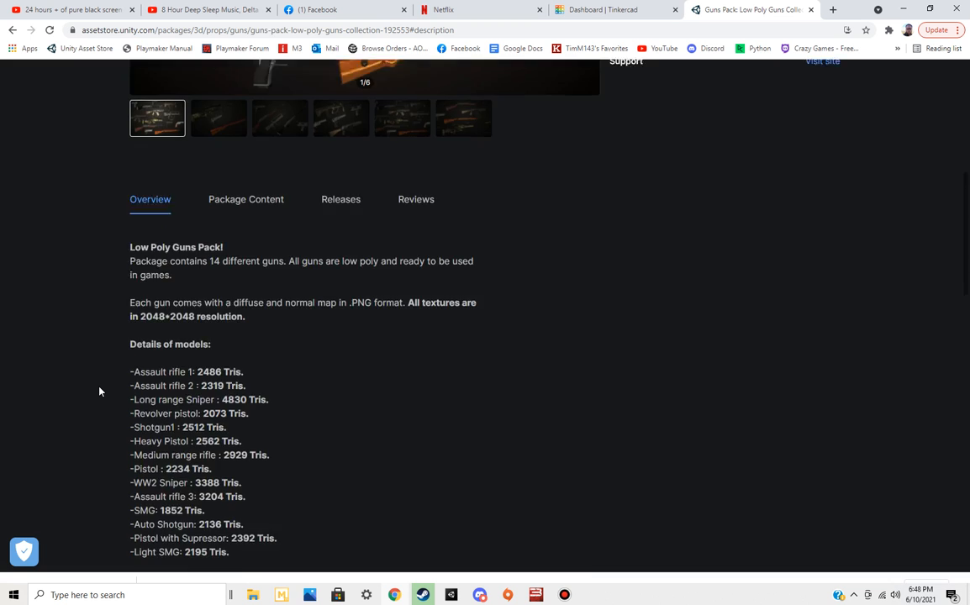
scroll(98, 392, "up", 7)
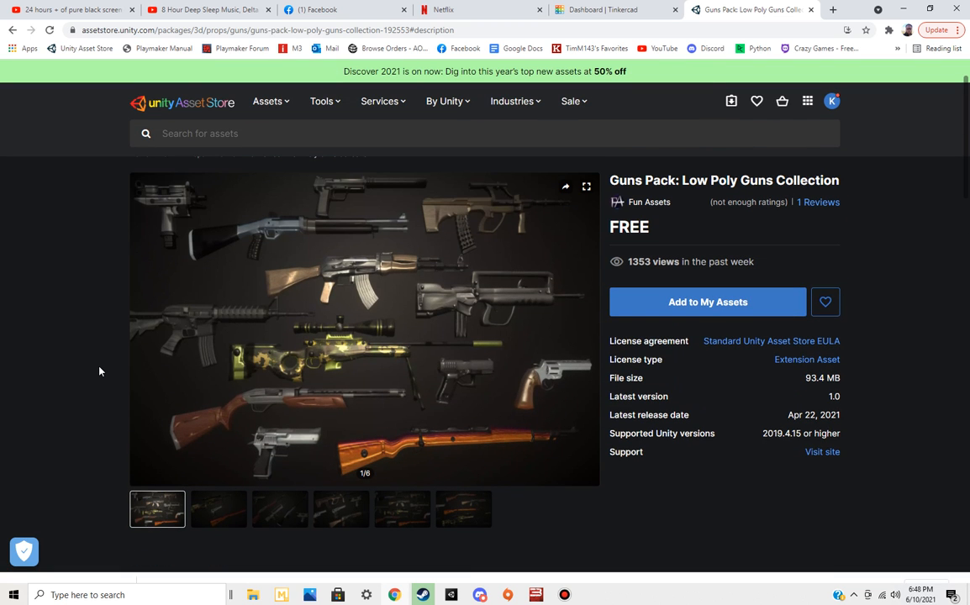
Search the Asset Store for "muzzle flash" and limit the results to free assets
left_click(249, 133)
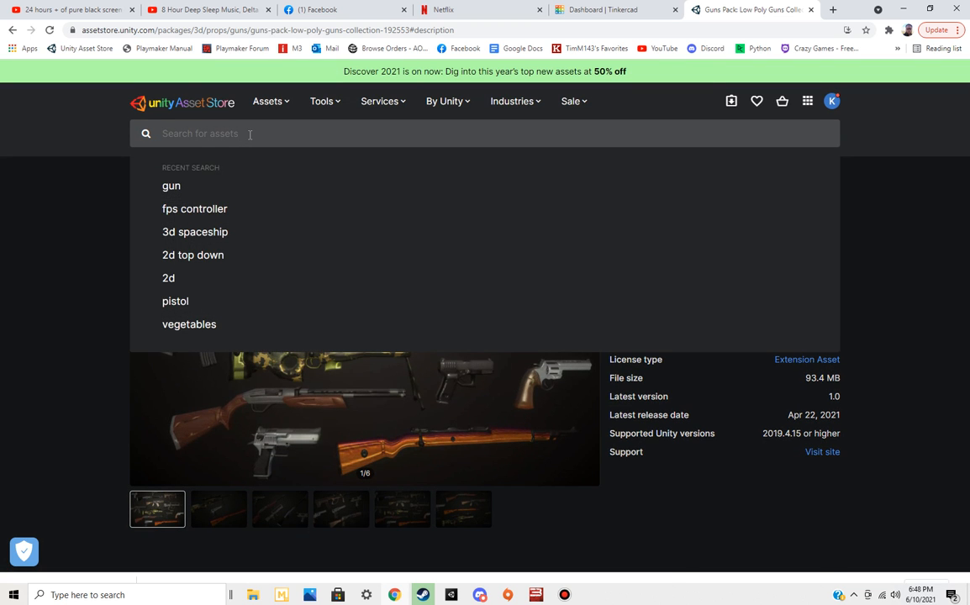
type("muzzle flash")
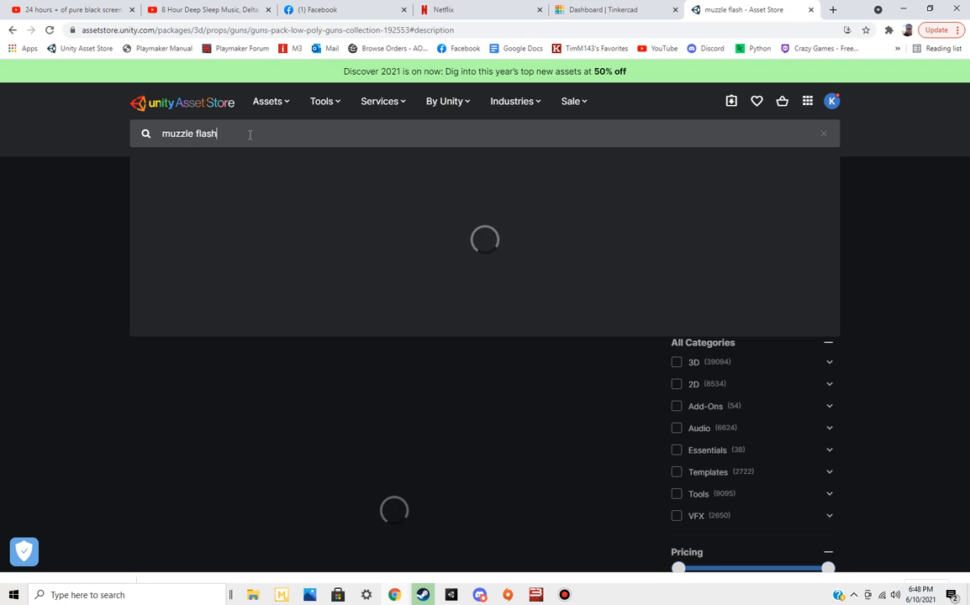
key("Return")
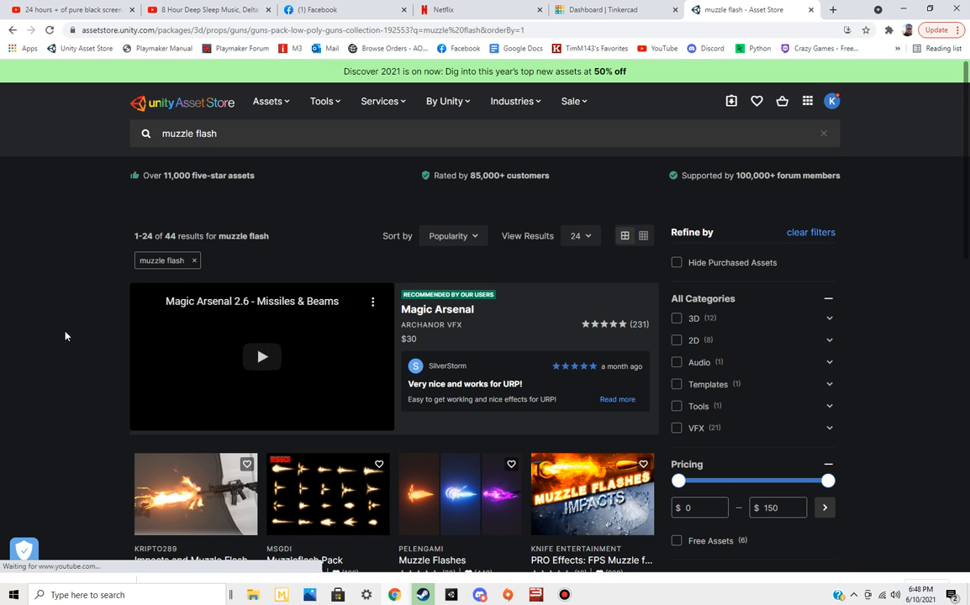
left_click(676, 541)
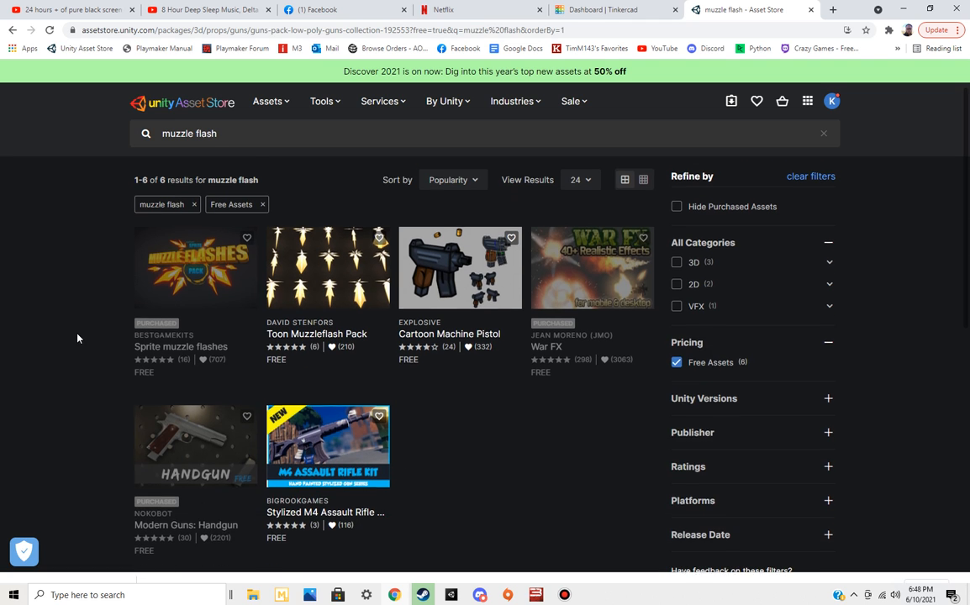
Open the Toon Muzzleflash Pack and view its second preview image, showing the muzzle flash sprites
left_click(353, 252)
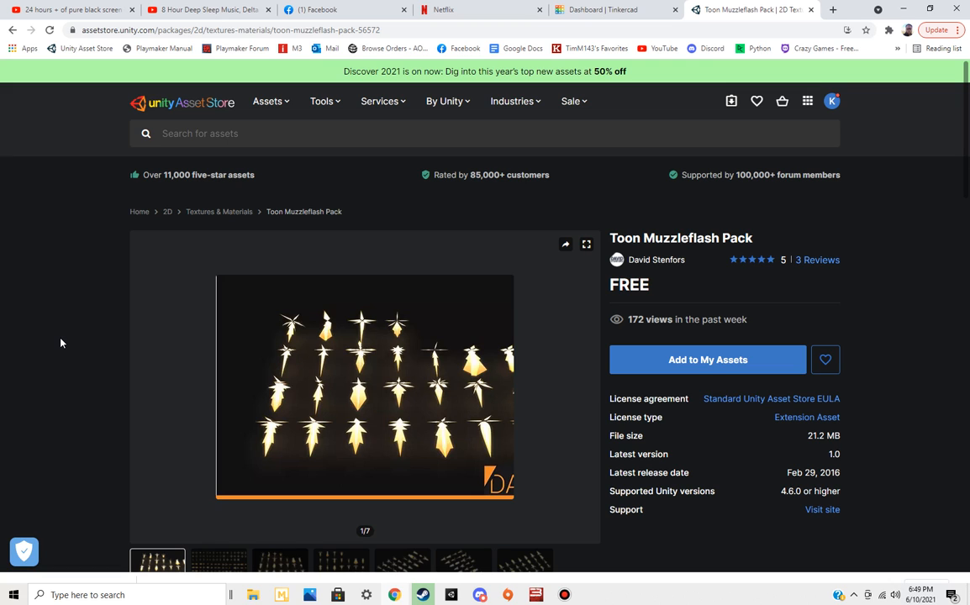
scroll(60, 343, "down", 1)
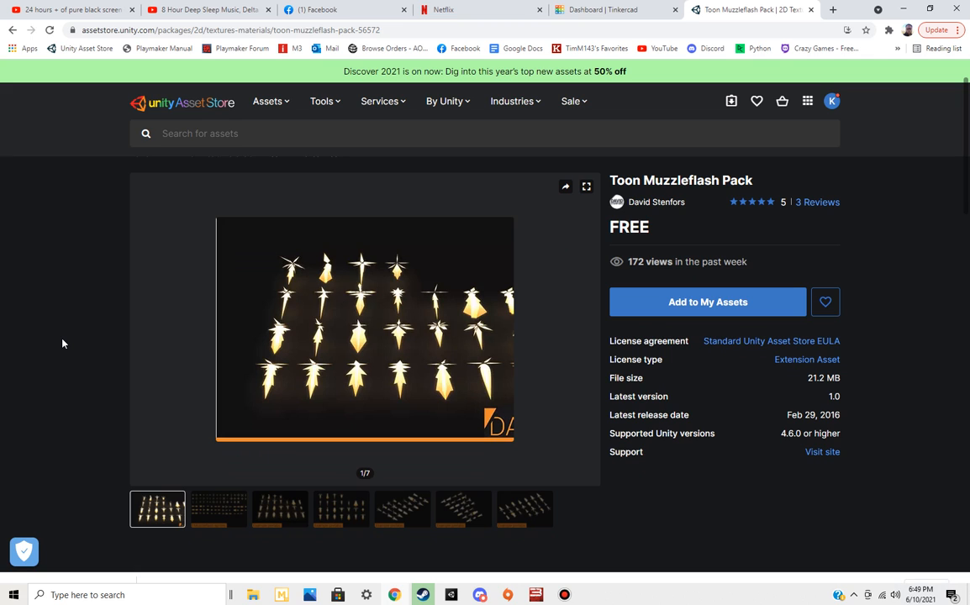
left_click(202, 509)
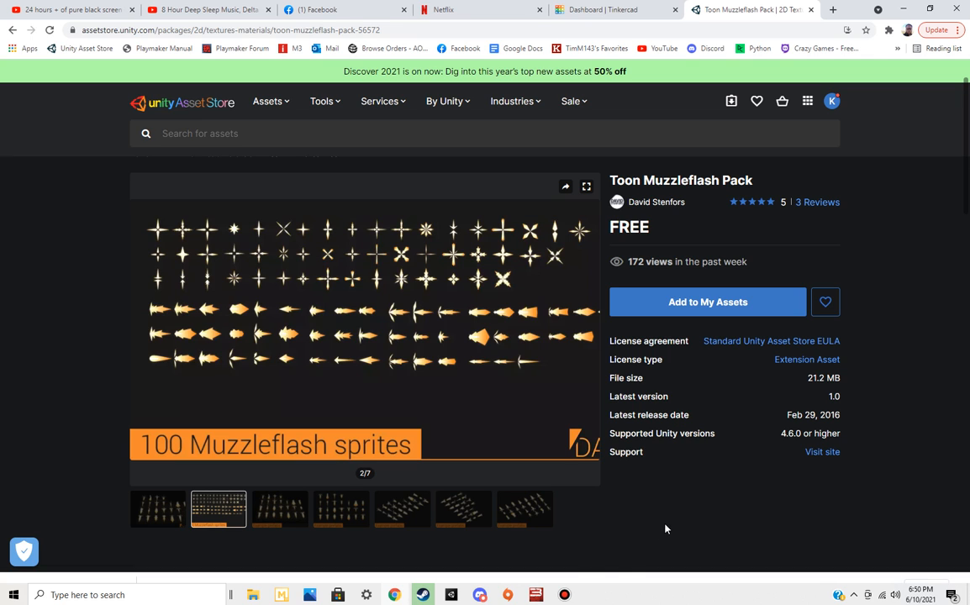
Switch to Unity, play the Particle System preview, turn off its Emission module and stop the preview
left_click(451, 596)
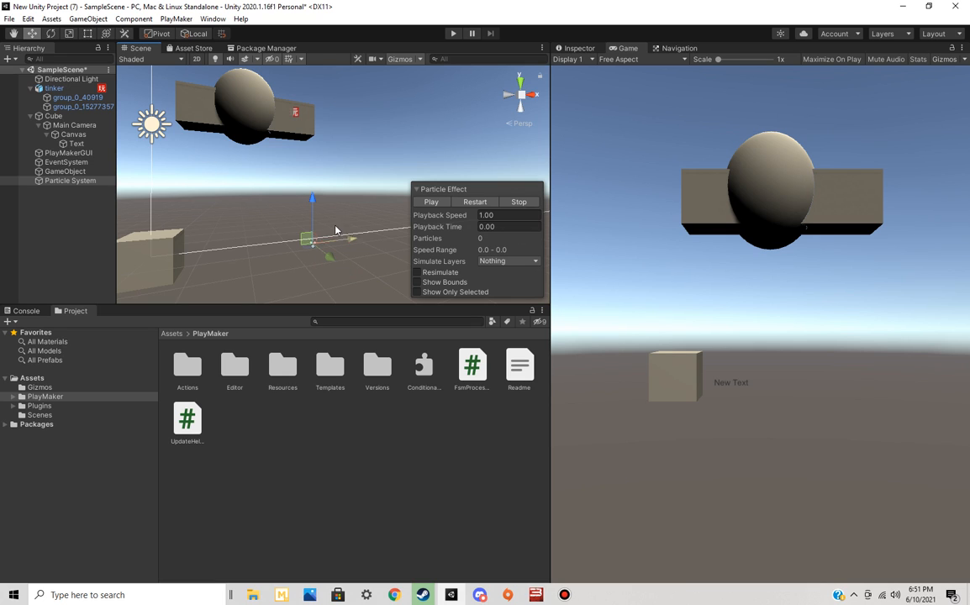
left_click_drag(350, 161, 238, 204, "alt")
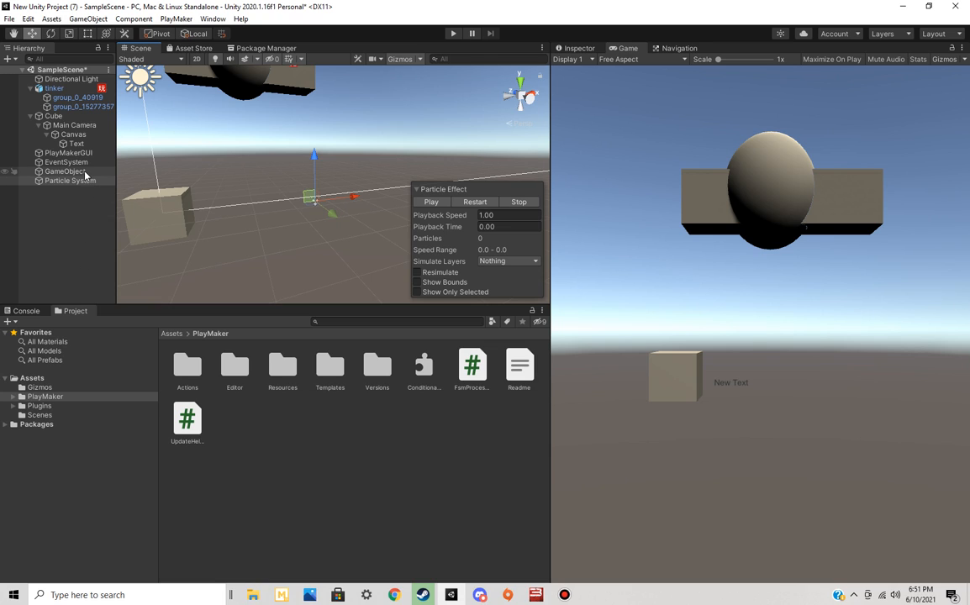
left_click(575, 47)
left_click(443, 205)
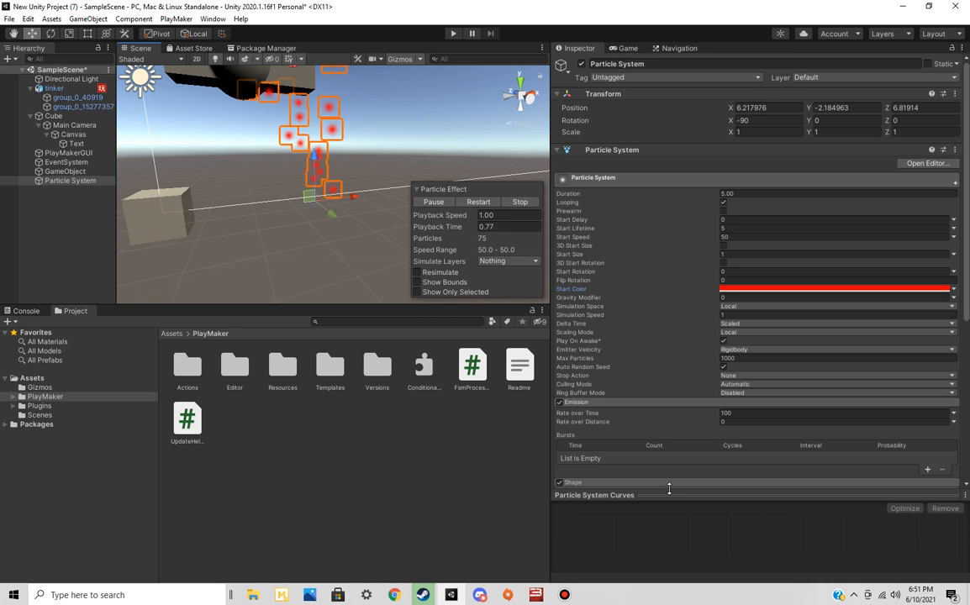
left_click(559, 402)
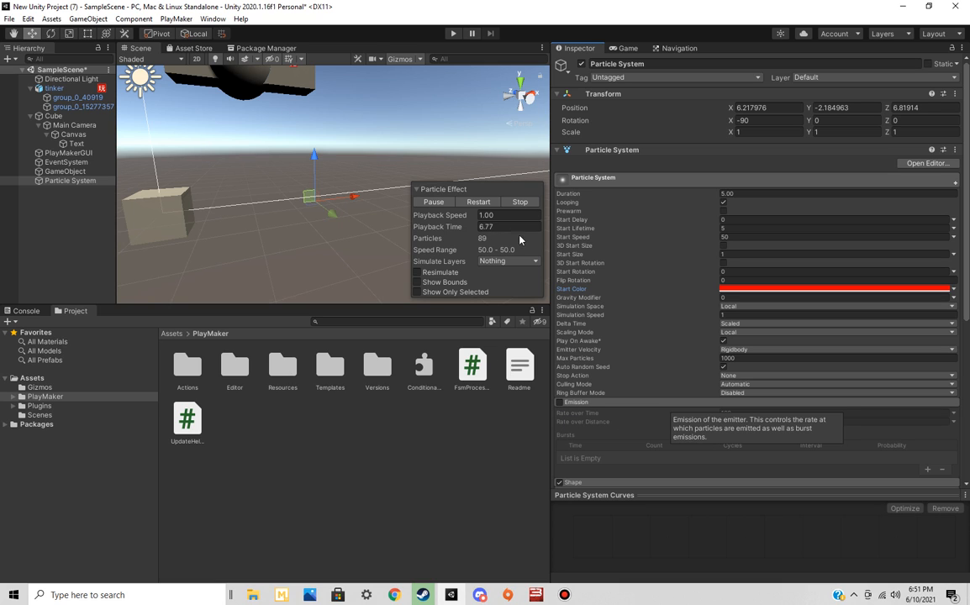
left_click(519, 202)
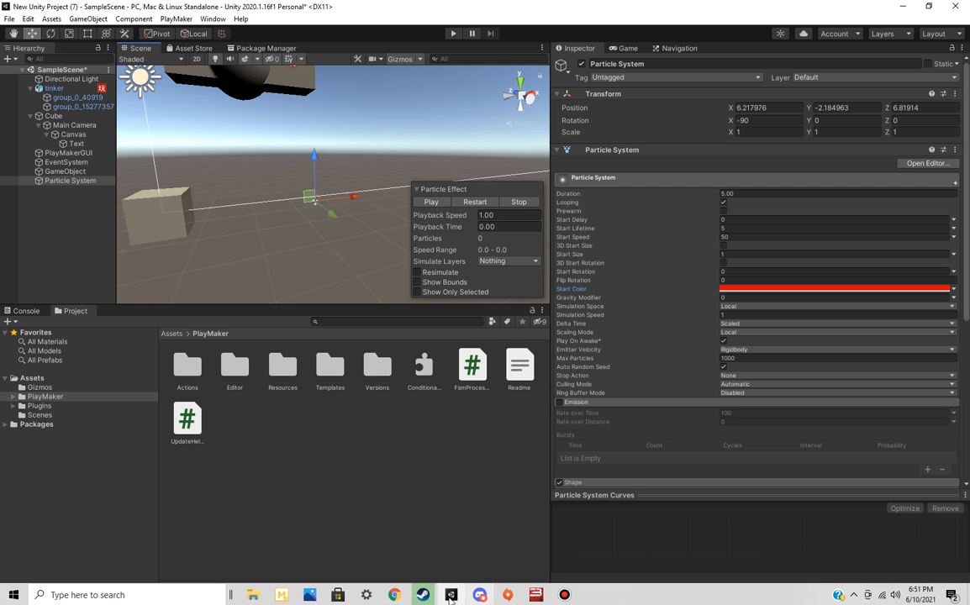
Switch back to Chrome, search the Asset Store for "fire" and browse the listed assets
left_click(395, 595)
left_click(246, 135)
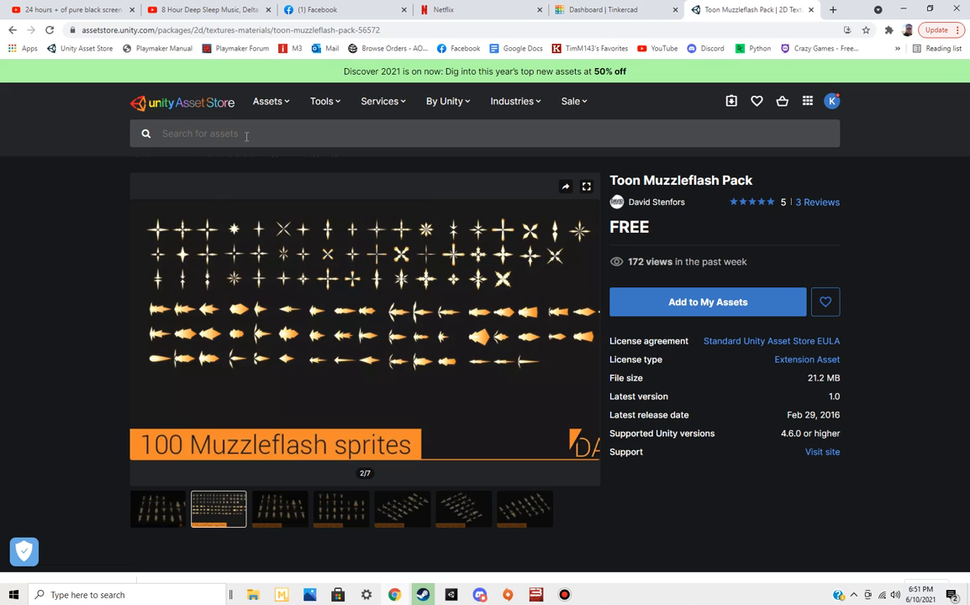
type("fire")
key("Return")
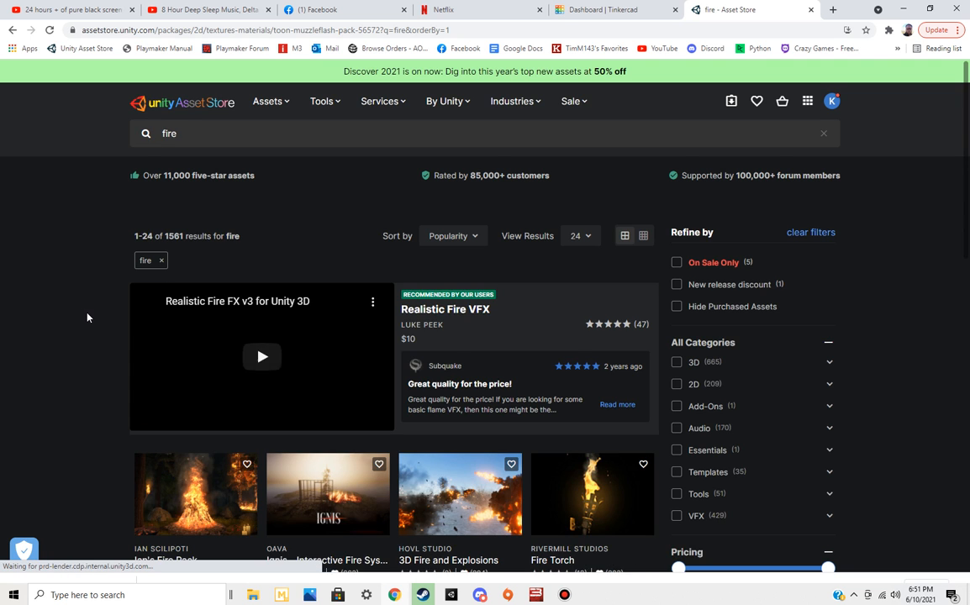
scroll(87, 318, "down", 3)
scroll(87, 318, "down", 2)
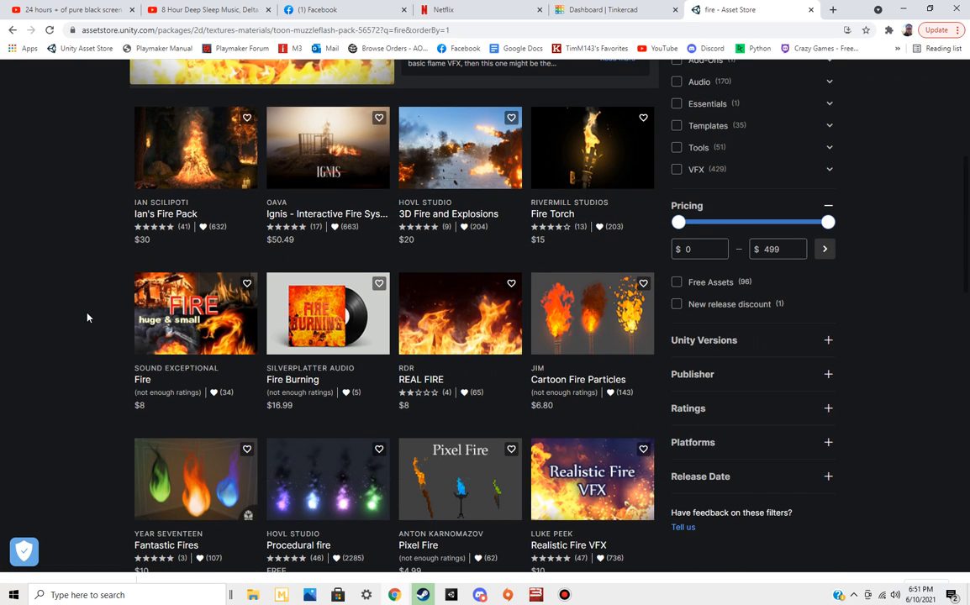
scroll(88, 317, "down", 3)
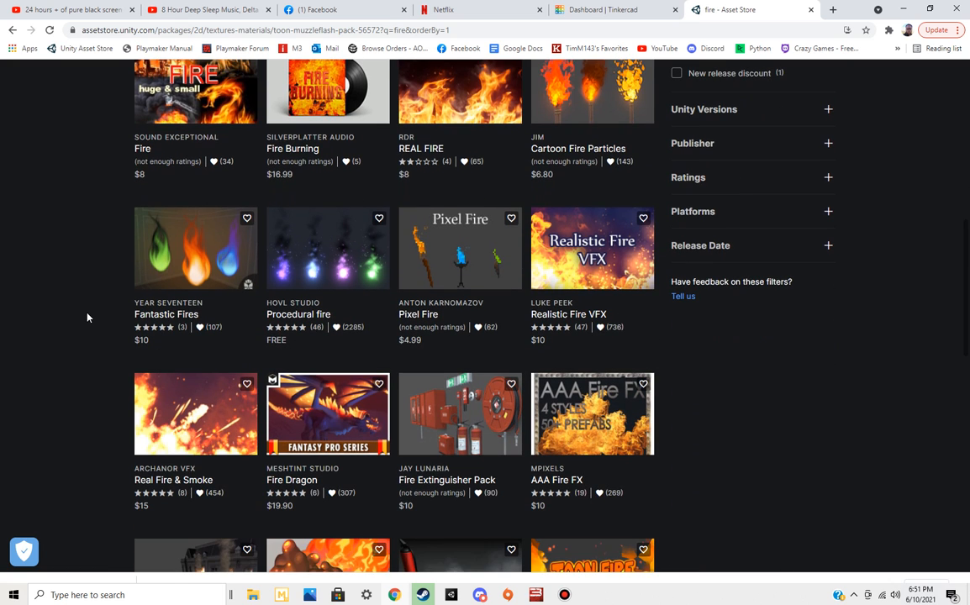
Browse the "fire" search results, limit them to free assets and look through the filtered list
scroll(88, 318, "down", 6)
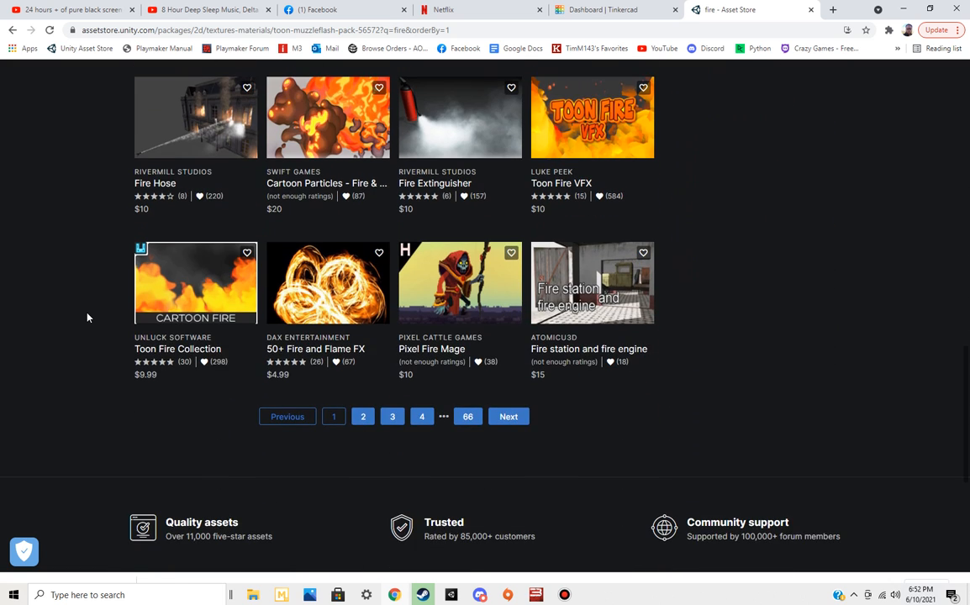
scroll(87, 318, "down", 1)
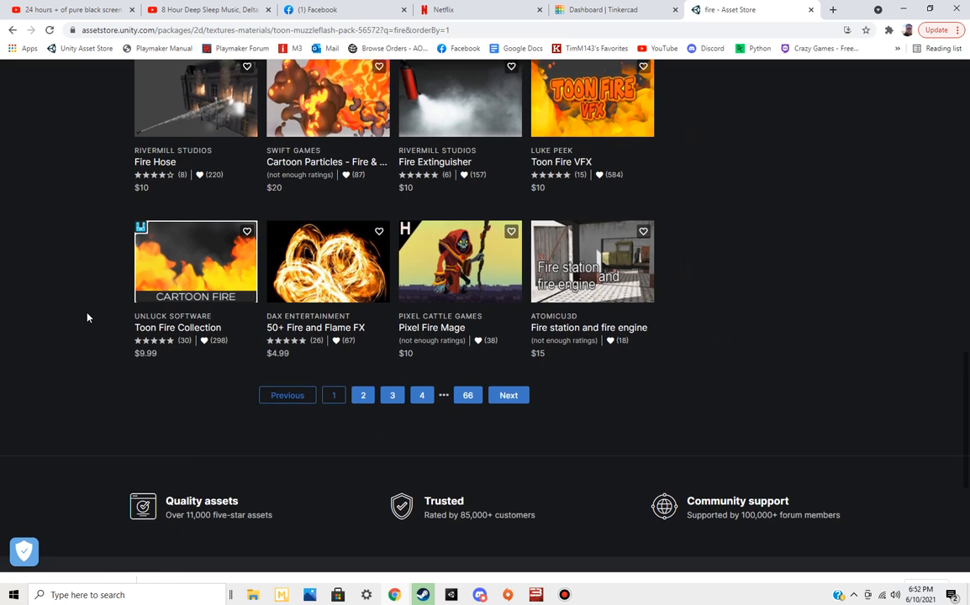
scroll(87, 318, "up", 4)
scroll(88, 317, "up", 3)
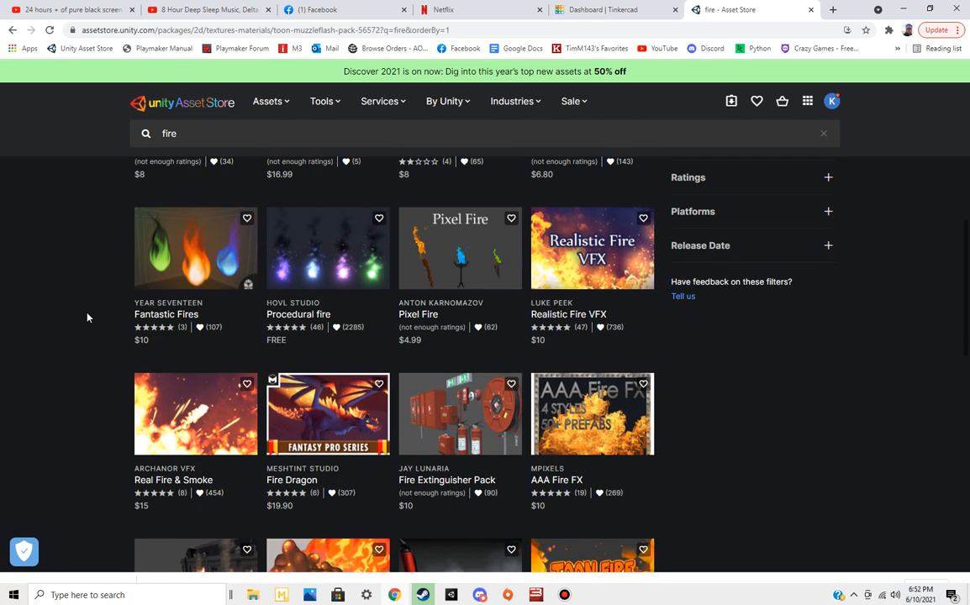
scroll(613, 346, "up", 2)
scroll(782, 341, "up", 1)
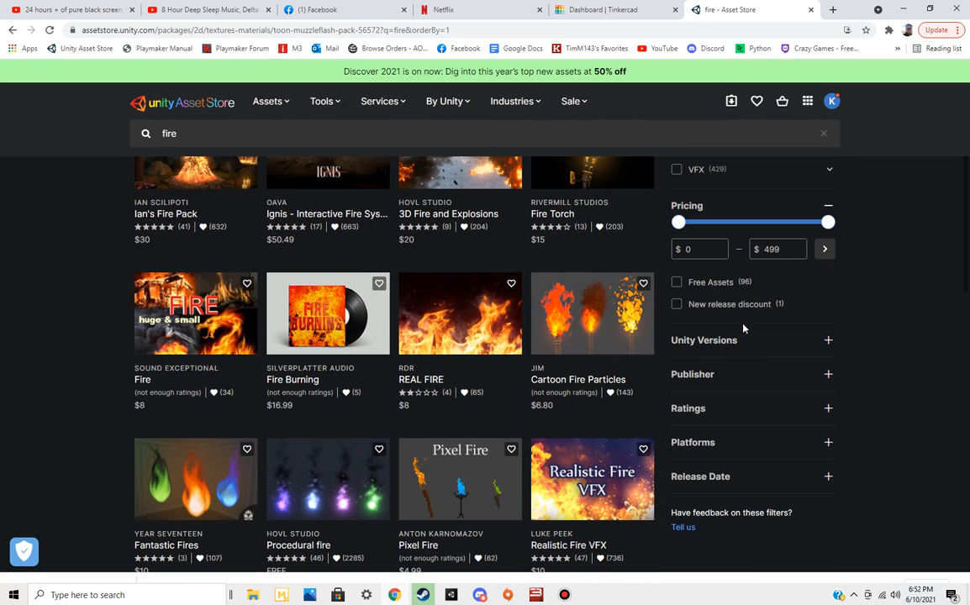
left_click(677, 283)
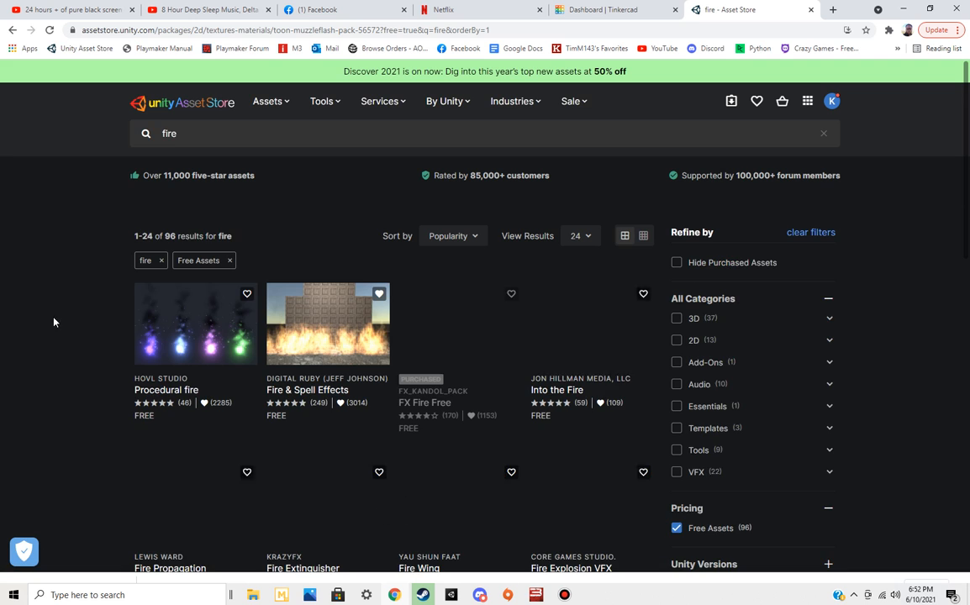
scroll(80, 340, "down", 2)
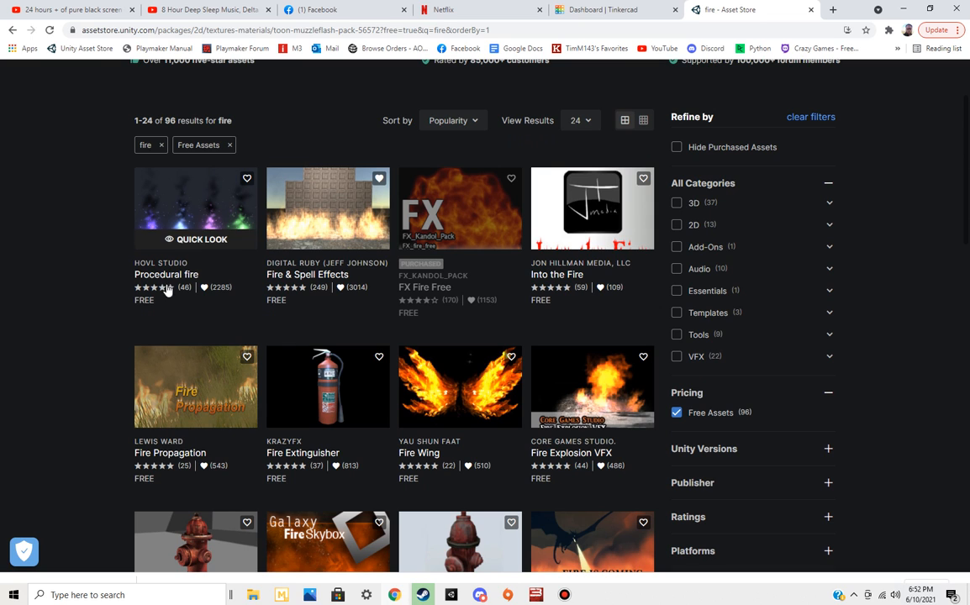
Open the FX Fire Free asset and look through its preview images, ending on the second one
left_click(486, 203)
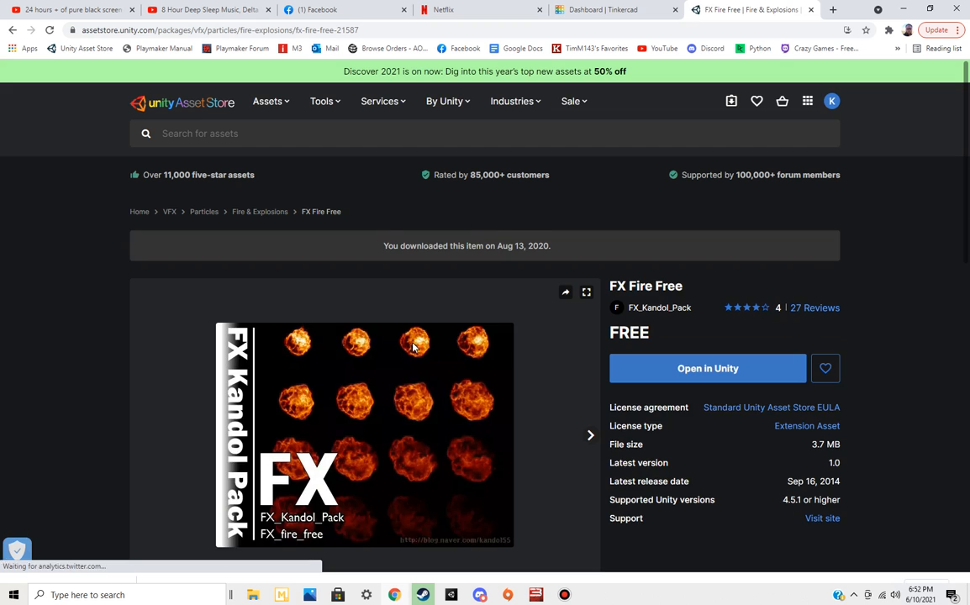
scroll(319, 353, "down", 2)
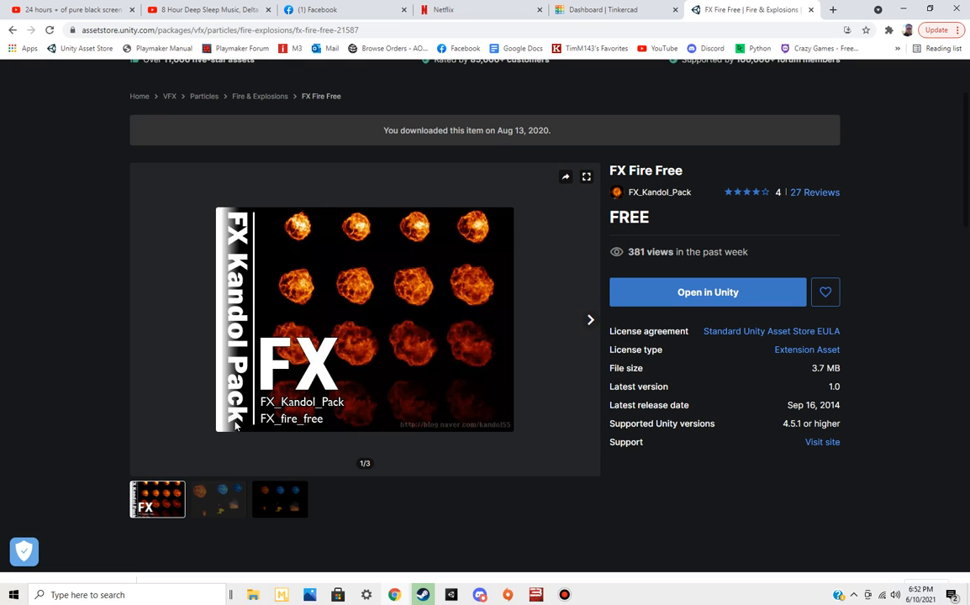
left_click(591, 321)
left_click(593, 322)
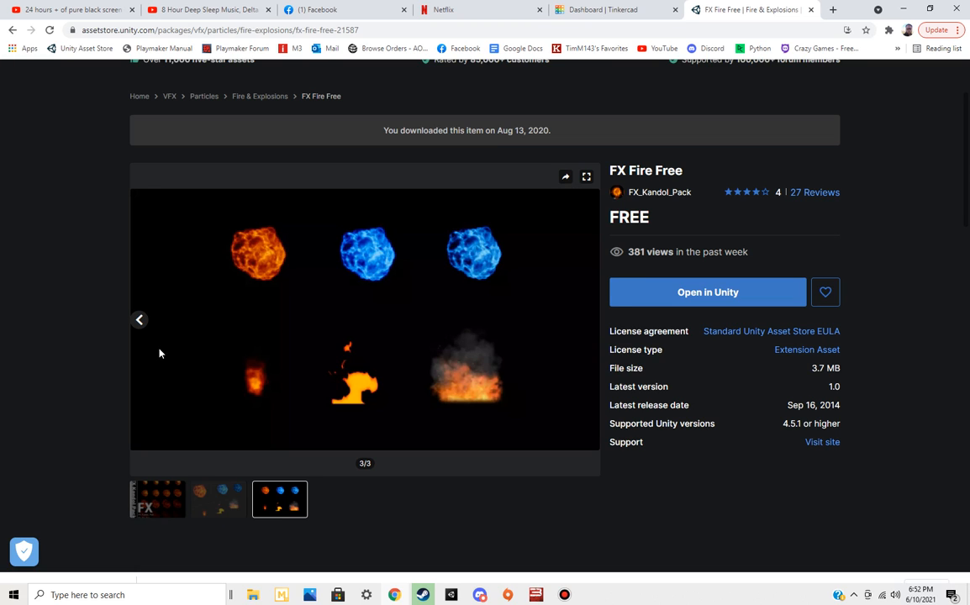
left_click(141, 321)
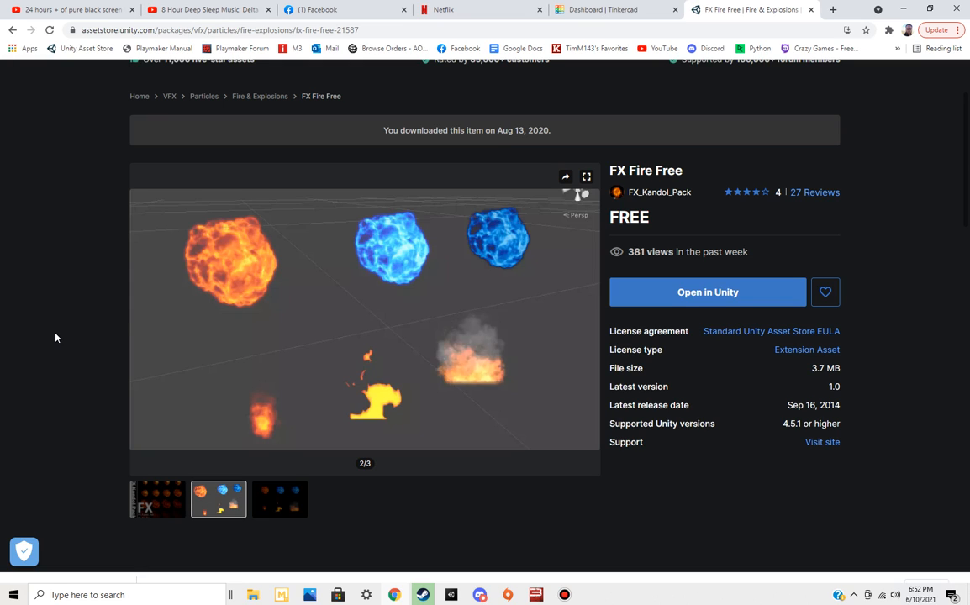
Switch to Unity, add a child Particle System under the existing Particle System and move it to X 0.55
left_click(451, 595)
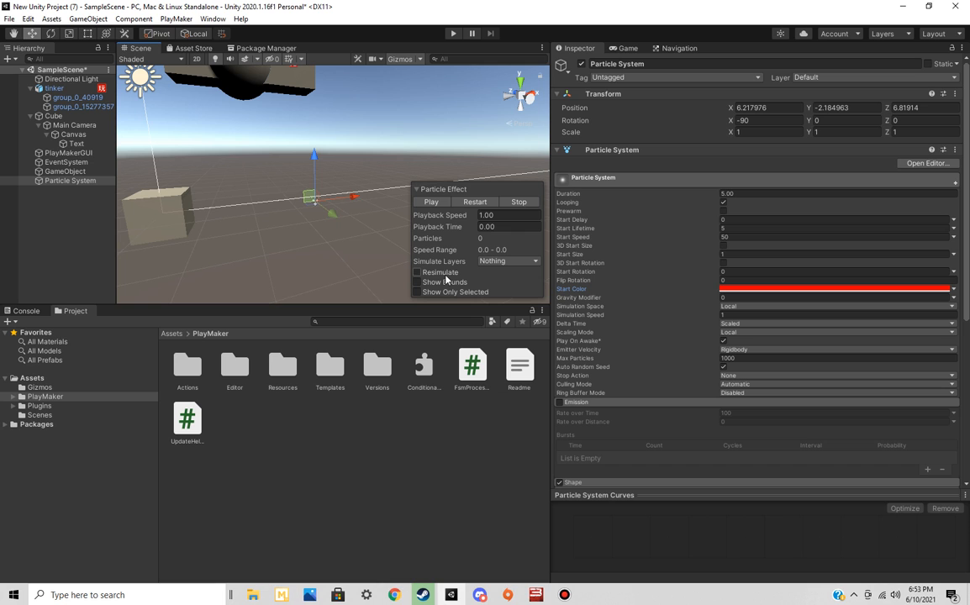
right_click(78, 181)
mouse_move(151, 345)
left_click(211, 340)
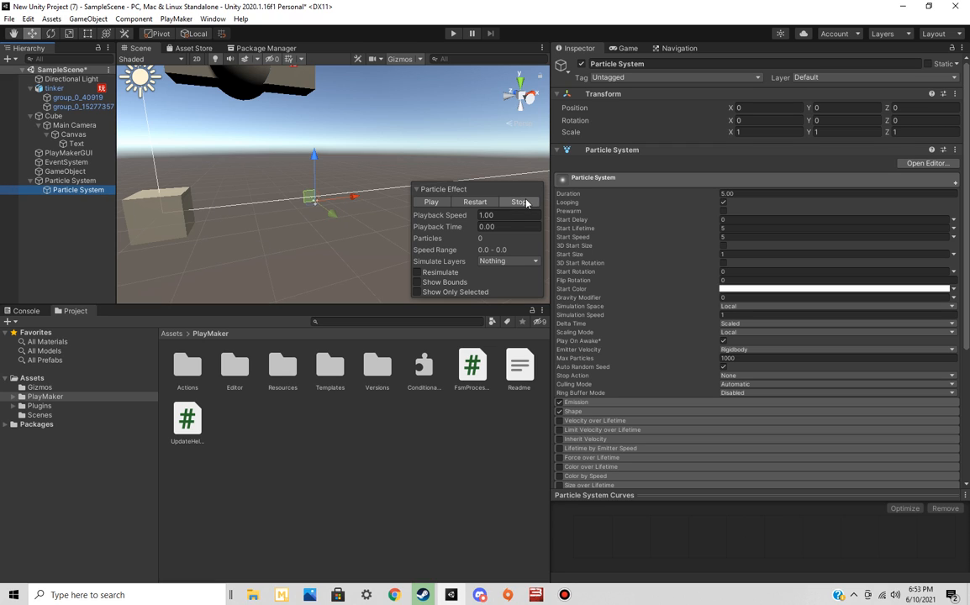
left_click_drag(365, 198, 374, 199)
left_click(71, 181)
left_click(75, 190)
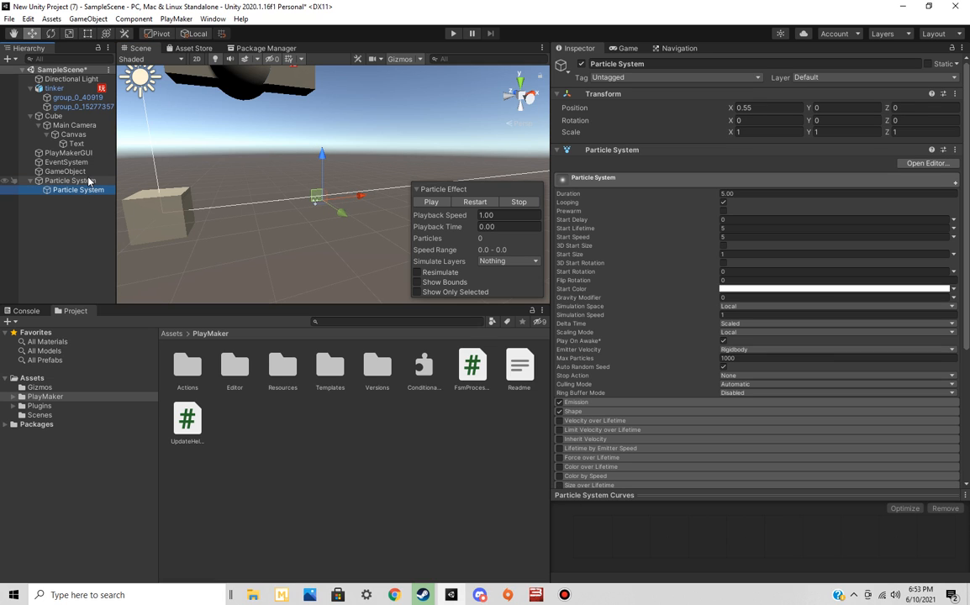
left_click(89, 180)
left_click(84, 190)
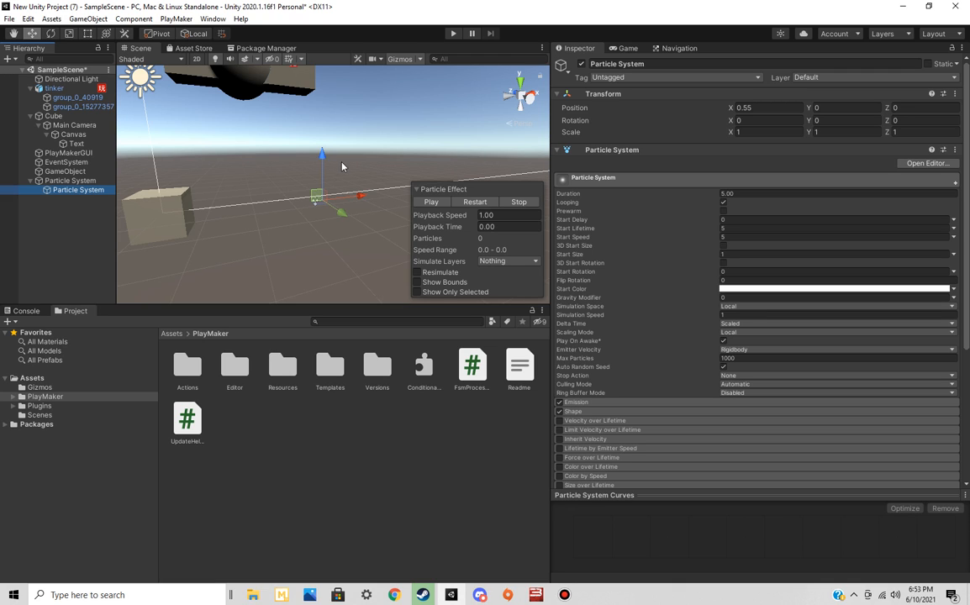
Show the Game view and delete the parent Particle System together with its child
left_click(626, 48)
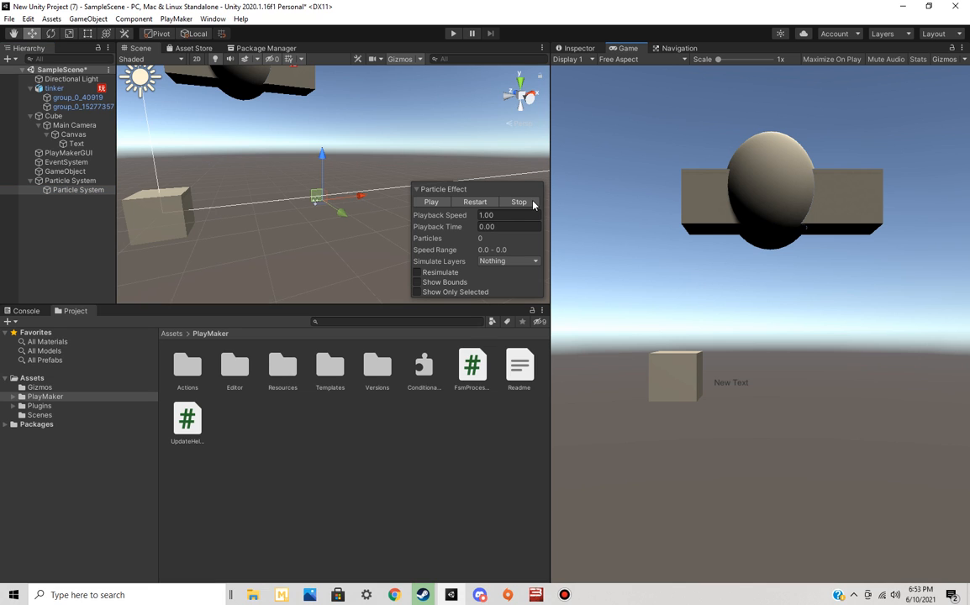
left_click(88, 190)
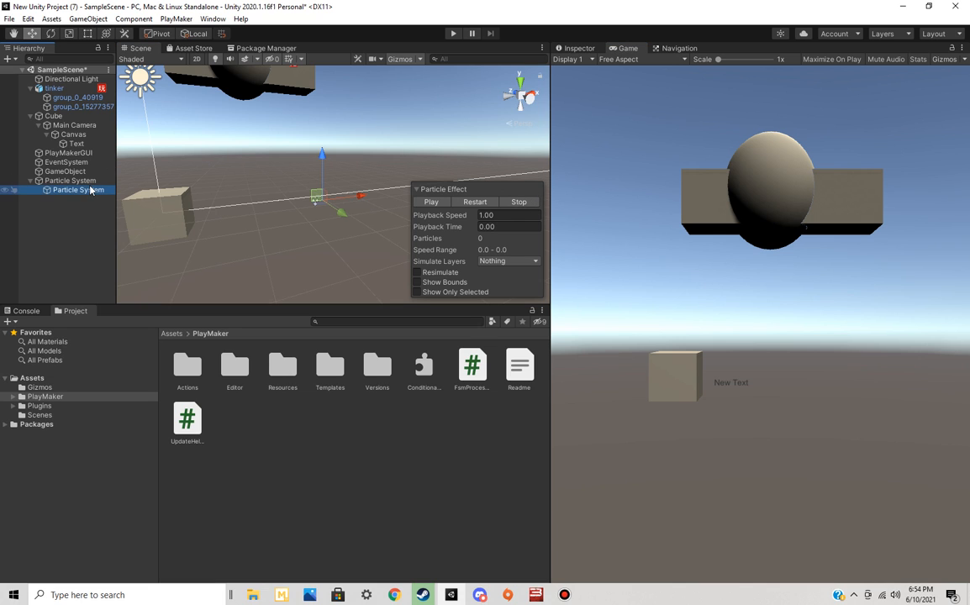
right_click(87, 181)
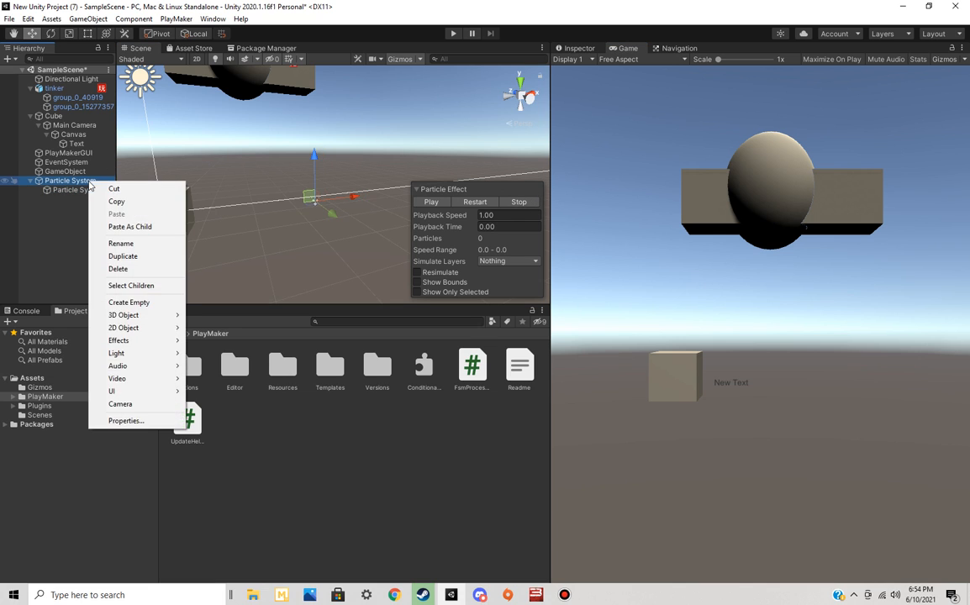
left_click(154, 269)
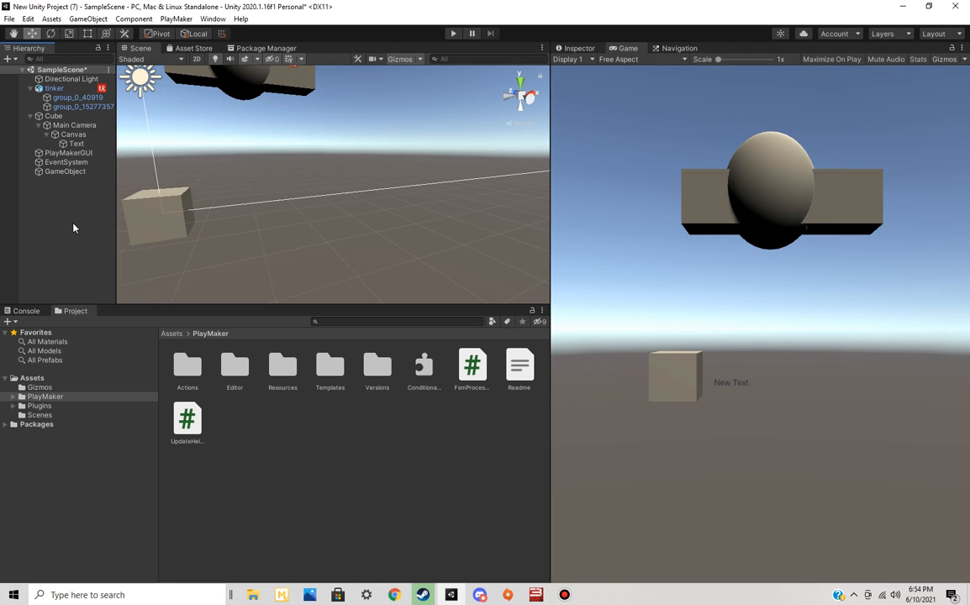
Add a Point Light to the scene near the tinker model
right_click_drag(329, 200, 317, 126)
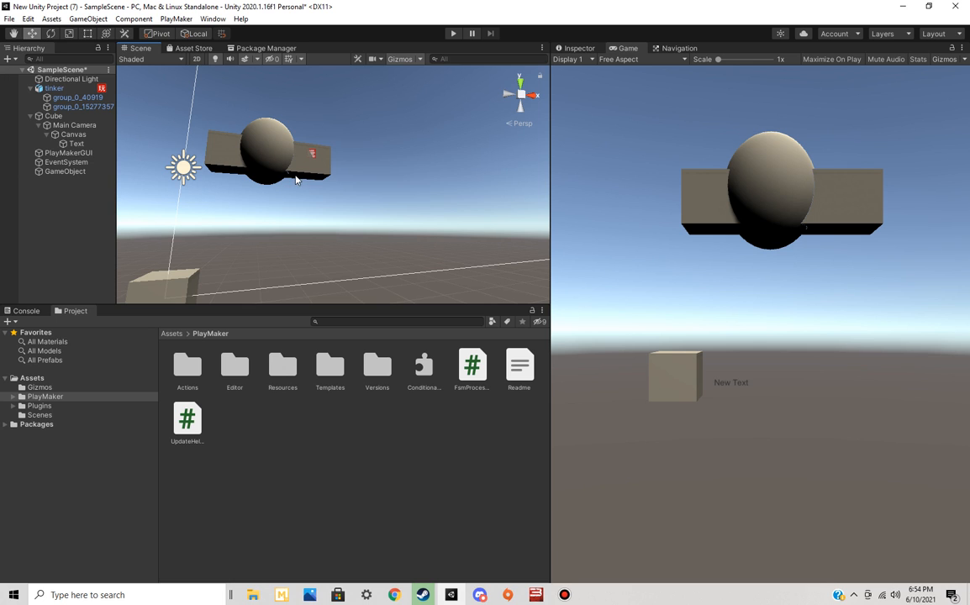
right_click_drag(414, 199, 411, 174)
left_click(66, 80)
right_click_drag(345, 185, 350, 207)
key("w")
left_click_drag(217, 175, 360, 198)
left_click_drag(343, 235, 407, 249)
right_click_drag(407, 249, 197, 270)
right_click(63, 220)
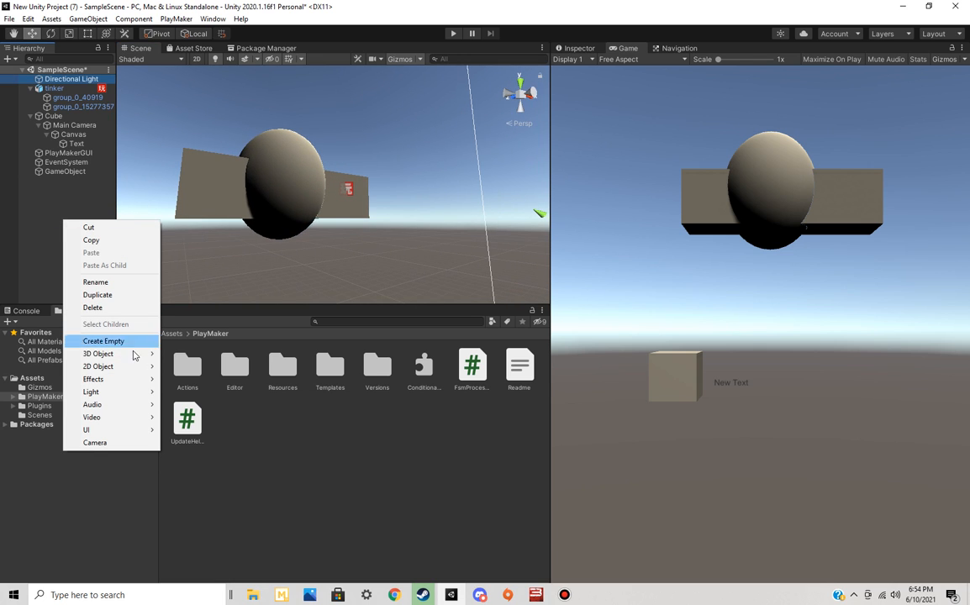
mouse_move(139, 398)
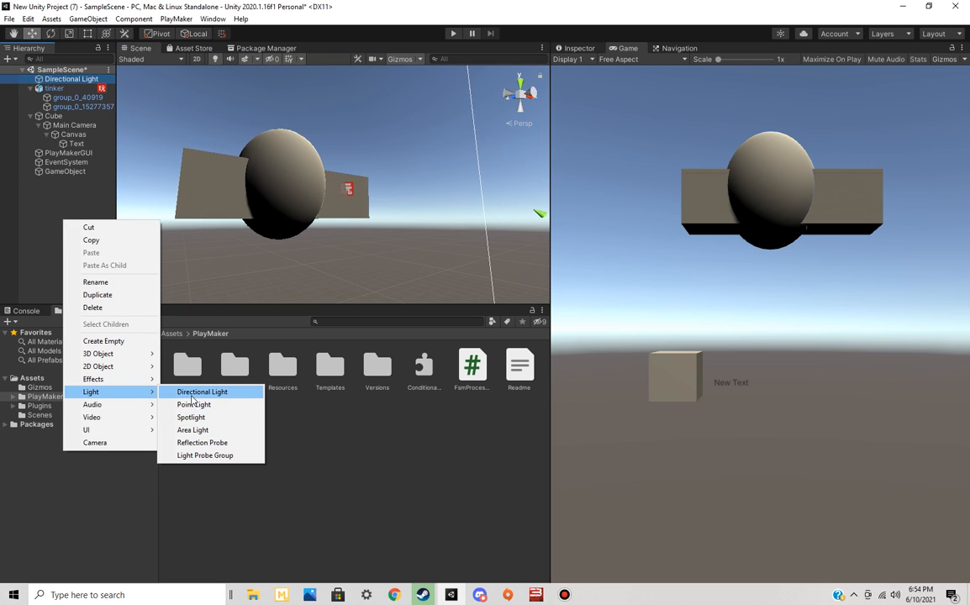
left_click(194, 404)
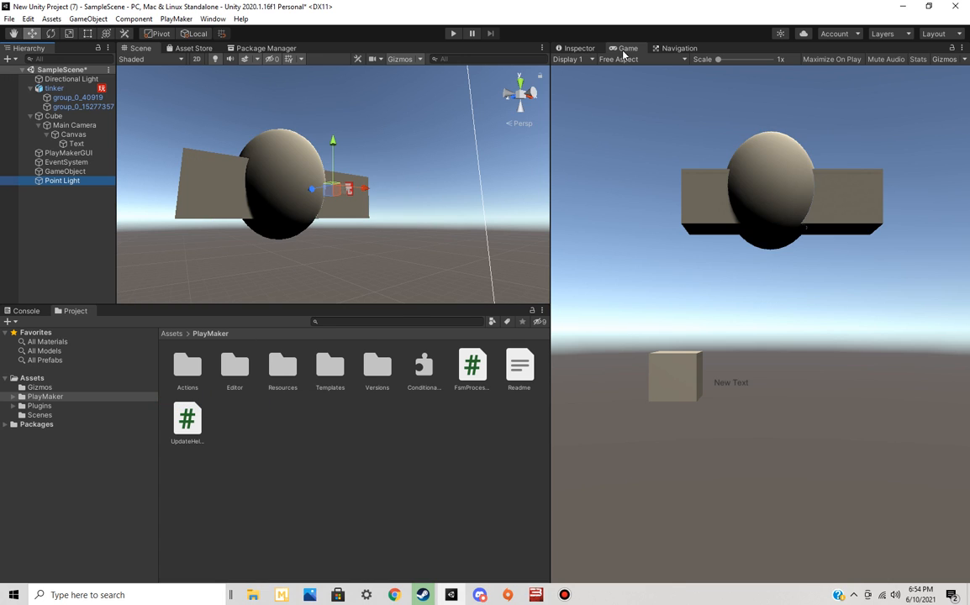
Set the Point Light's color to red and its intensity to 10
left_click(577, 48)
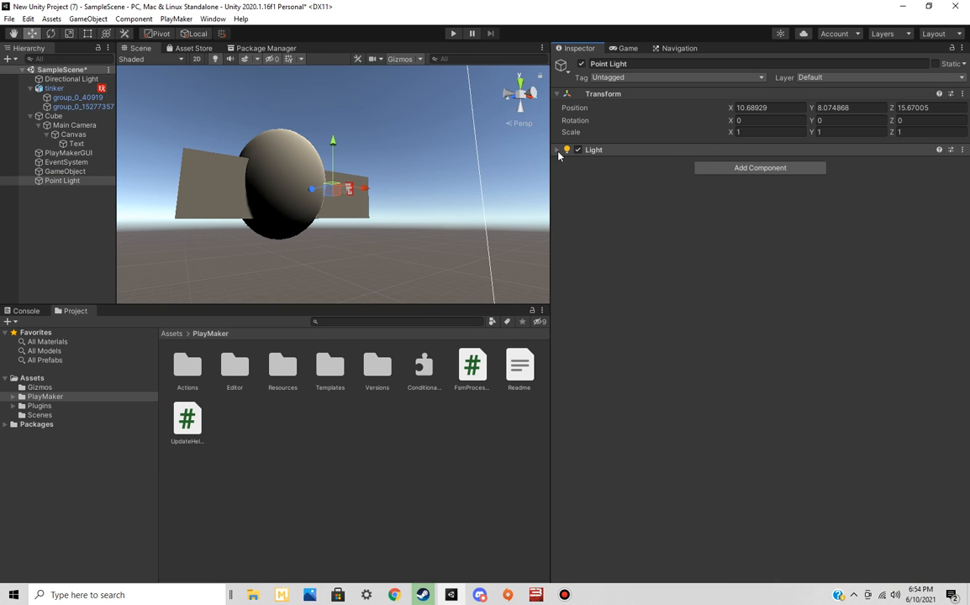
left_click(587, 150)
left_click(768, 192)
left_click_drag(845, 282, 865, 257)
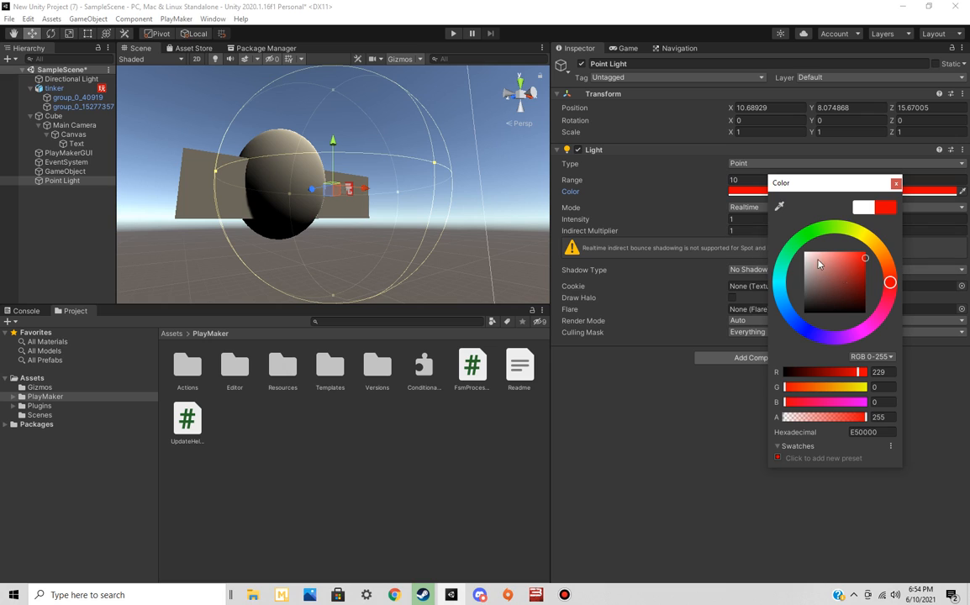
left_click(861, 259)
left_click(754, 217)
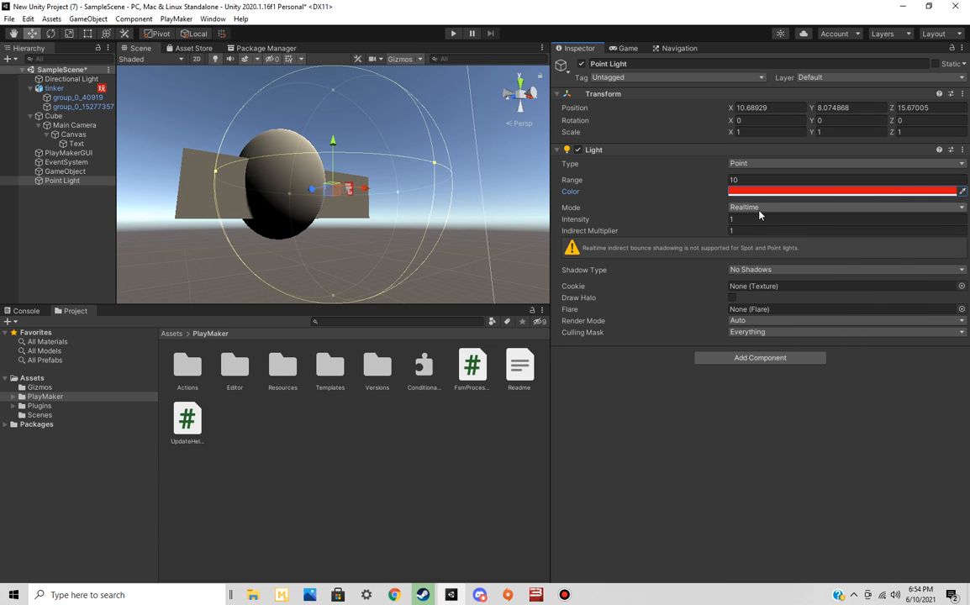
type("10")
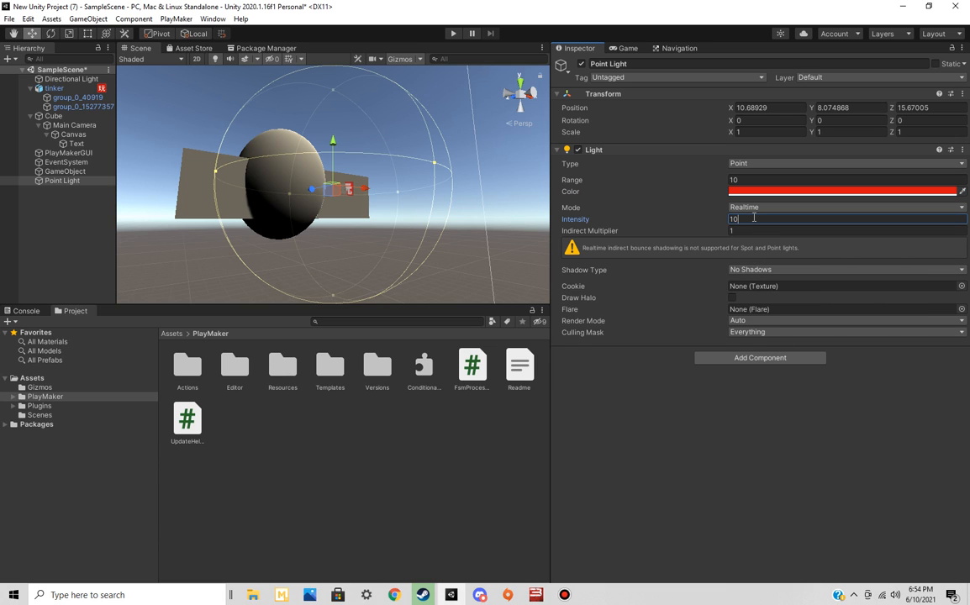
Move the Point Light close to the tinker model, to X 3.011 and Z 3.33, so it lights the surfaces
right_click_drag(432, 172, 372, 183)
left_click_drag(417, 147, 331, 162)
right_click_drag(330, 162, 217, 302)
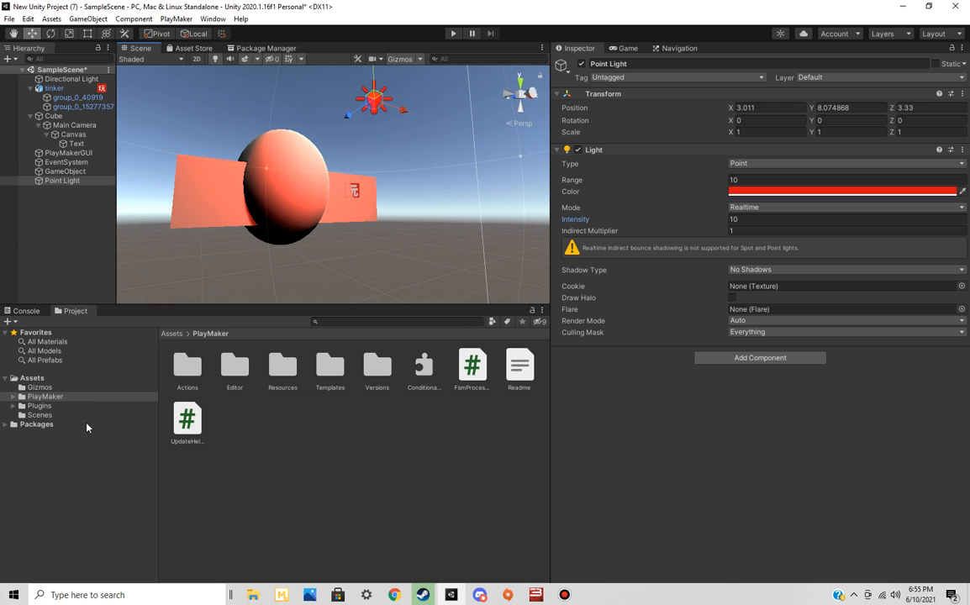
Open the Package Manager from the Asset Store page and import the "4 Snow Materials" package from My Assets
left_click(6, 424)
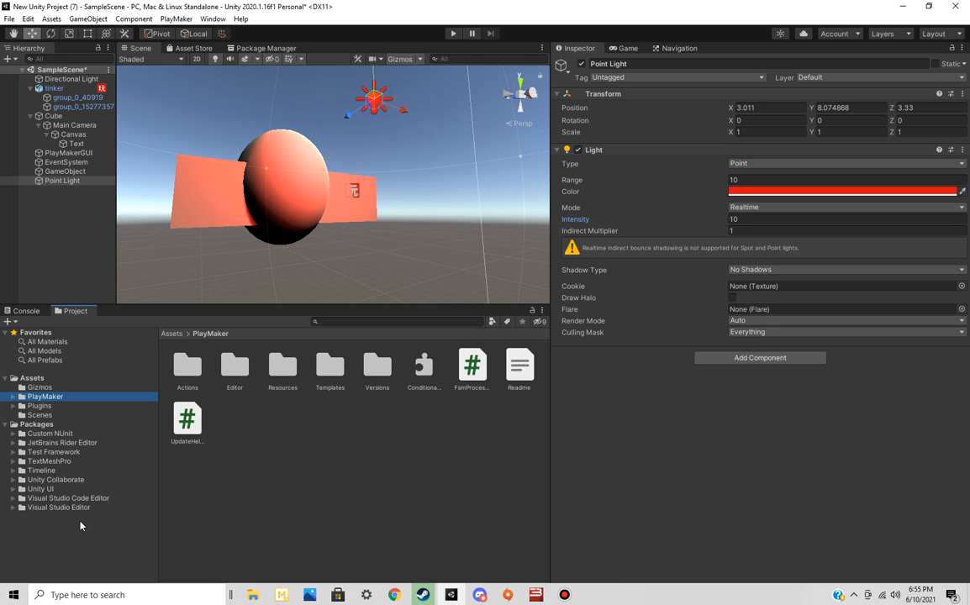
left_click(180, 48)
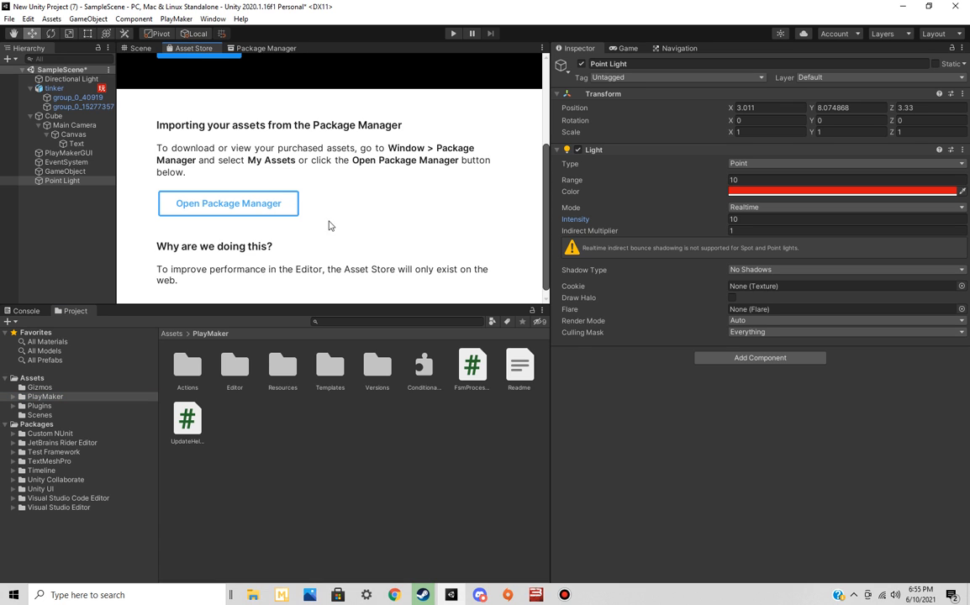
left_click(228, 204)
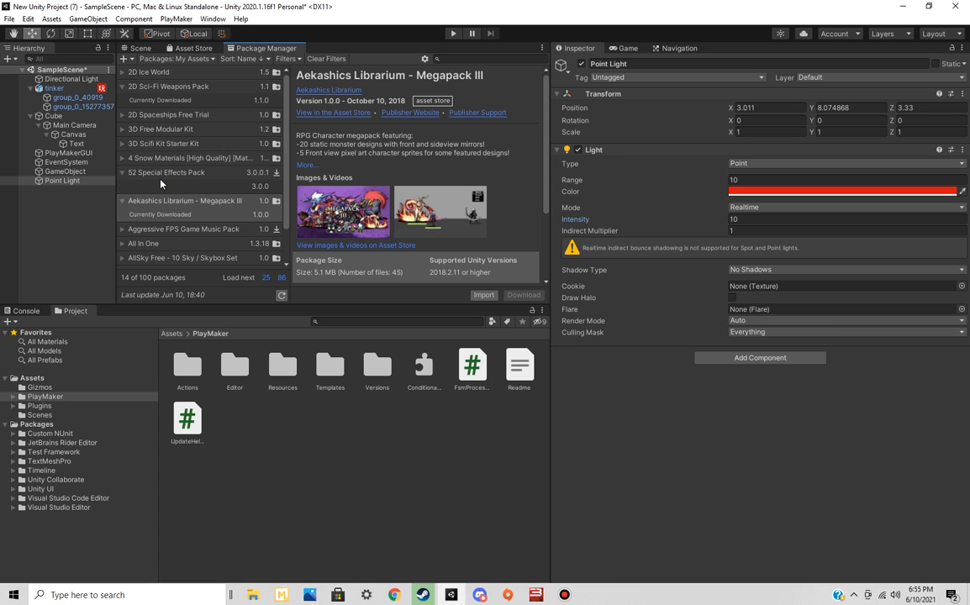
left_click(130, 159)
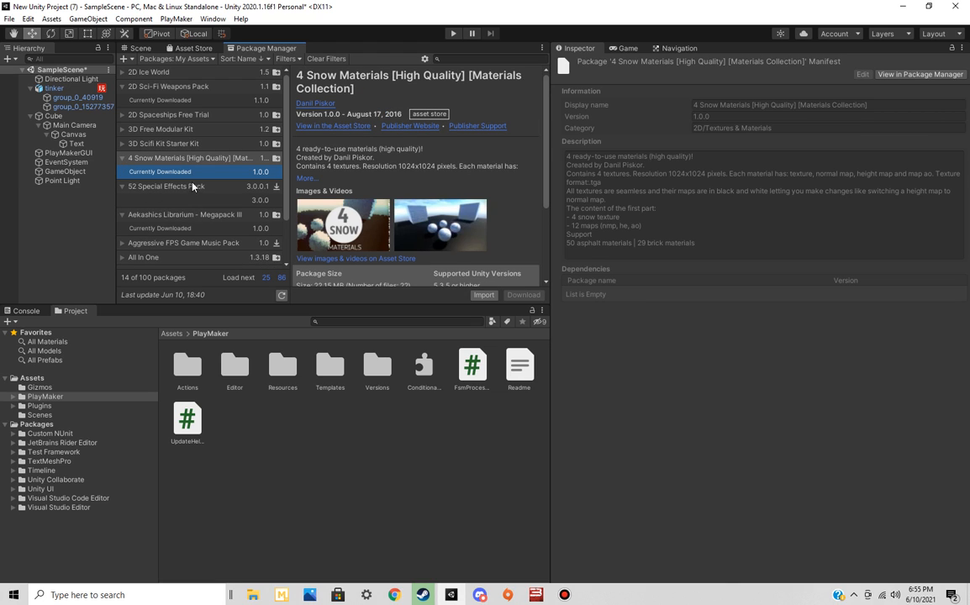
left_click(484, 295)
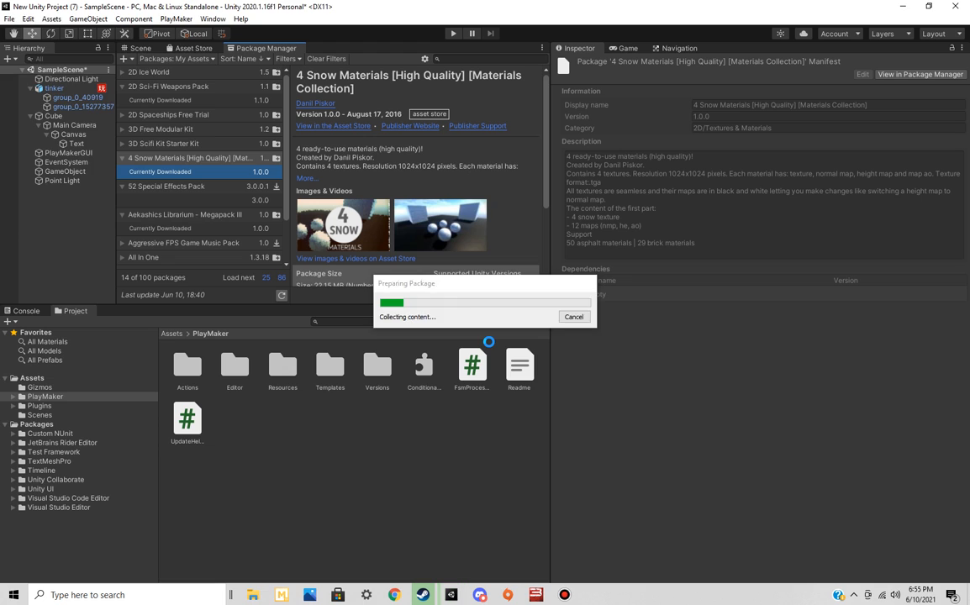
left_click(185, 211)
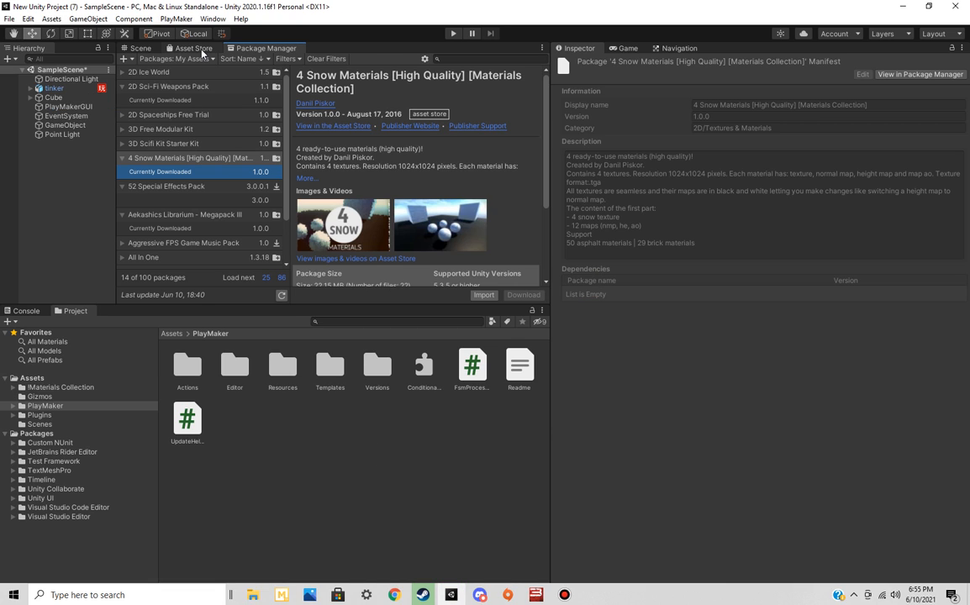
Return to the Scene view and open the !Materials Collection folder in the project assets
left_click(195, 49)
left_click(139, 48)
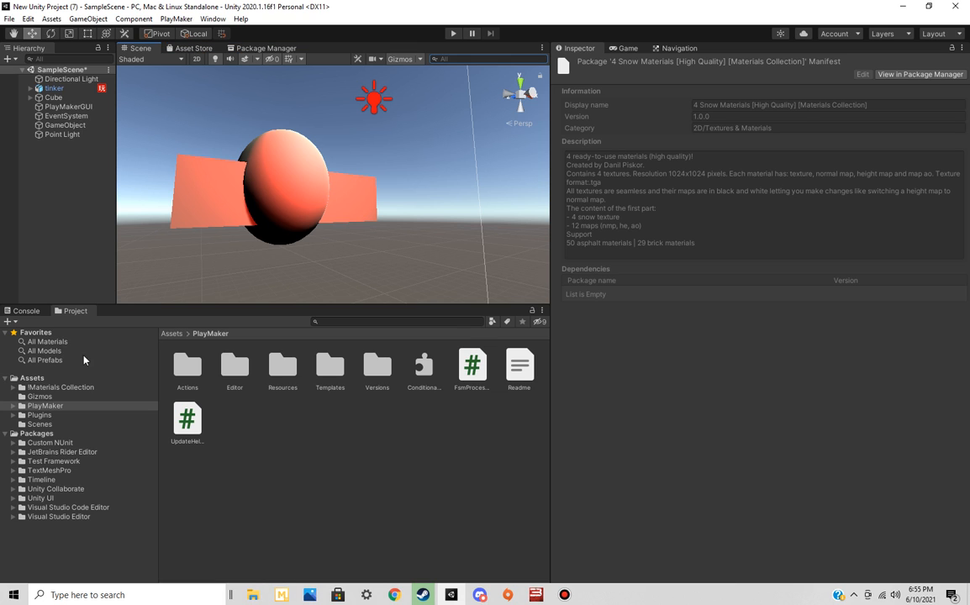
left_click(71, 388)
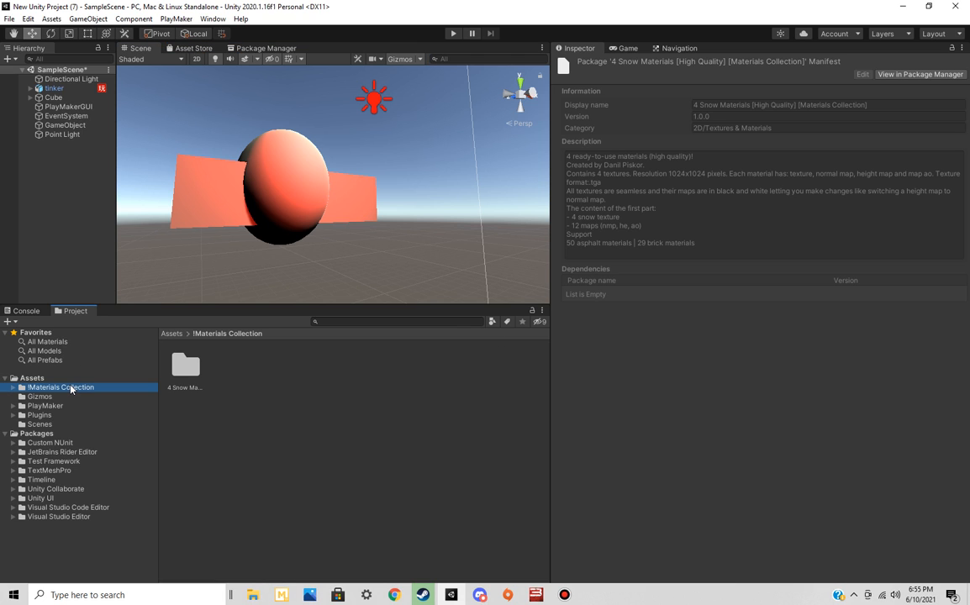
Open the 4 Snow Materials folder and delete the Point Light from the scene
double_click(188, 370)
left_click_drag(364, 206, 410, 203, "alt")
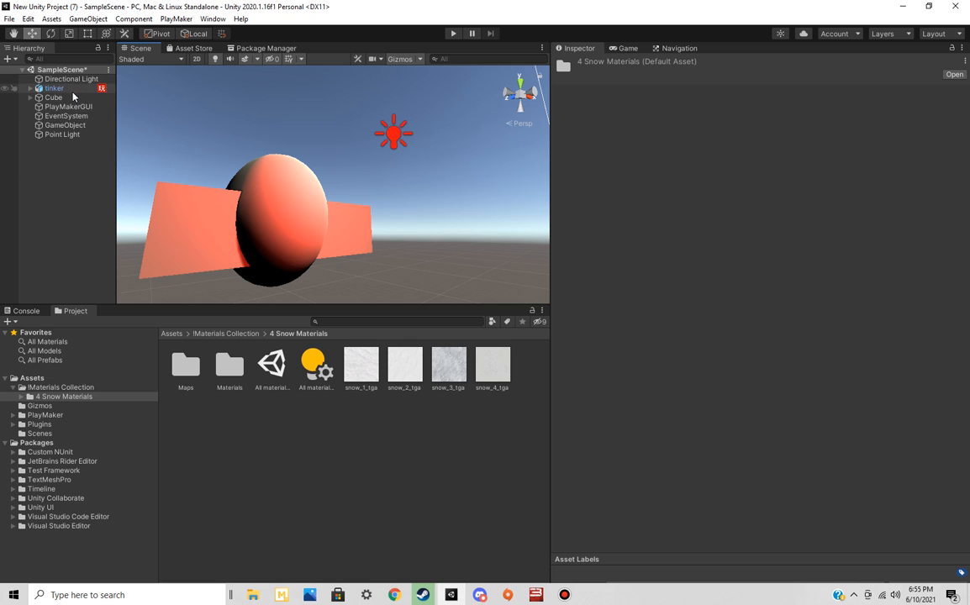
left_click(67, 134)
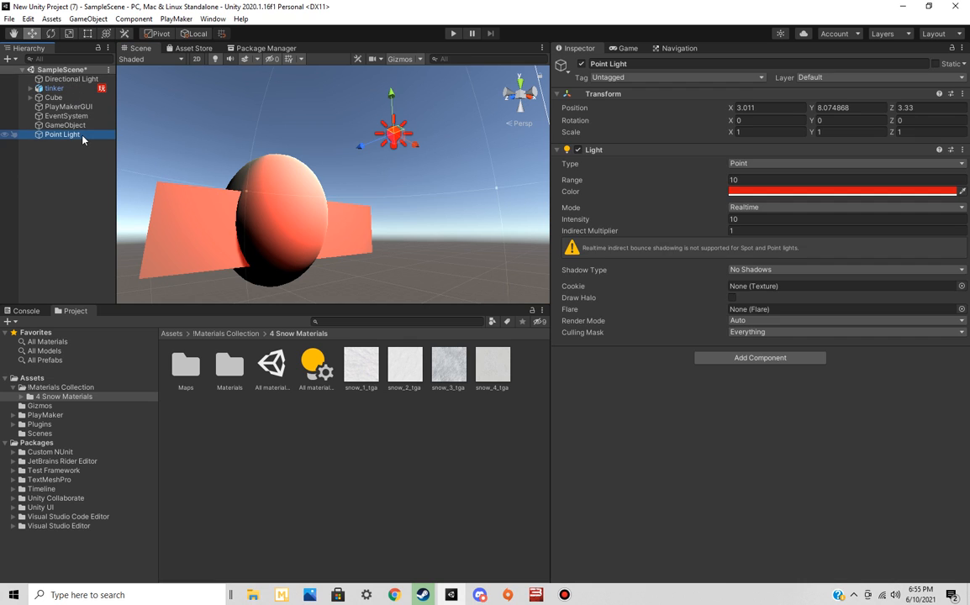
key("Delete")
mouse_move(407, 251)
left_mouse_down("alt")
mouse_move(396, 234)
mouse_move(394, 257)
left_mouse_up("alt")
left_click_drag(412, 214, 398, 369, "alt")
Try to apply the snow_1_tga texture to the tinker model
left_click(364, 378)
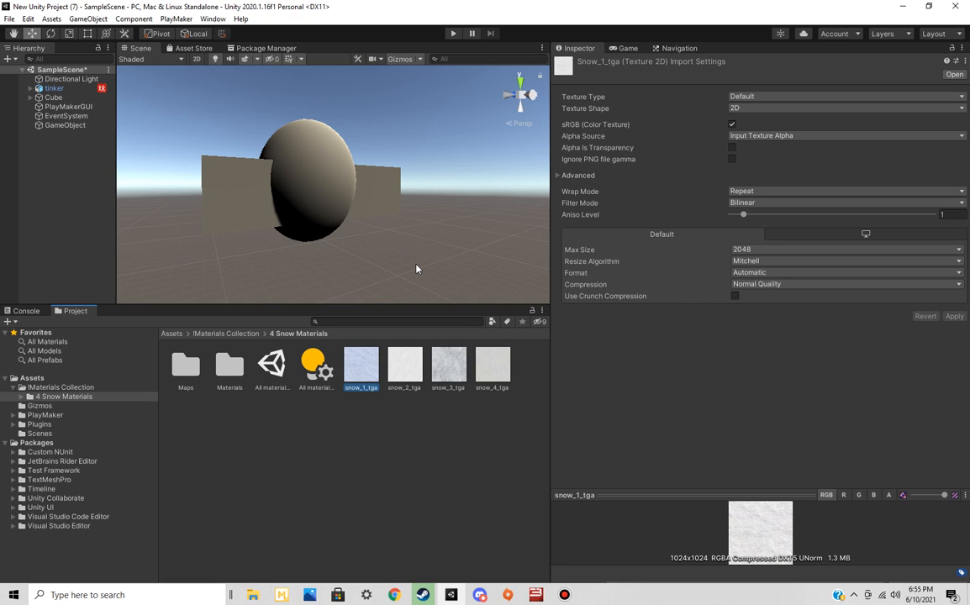
left_click_drag(371, 364, 253, 164)
left_click(221, 180)
right_click(27, 175)
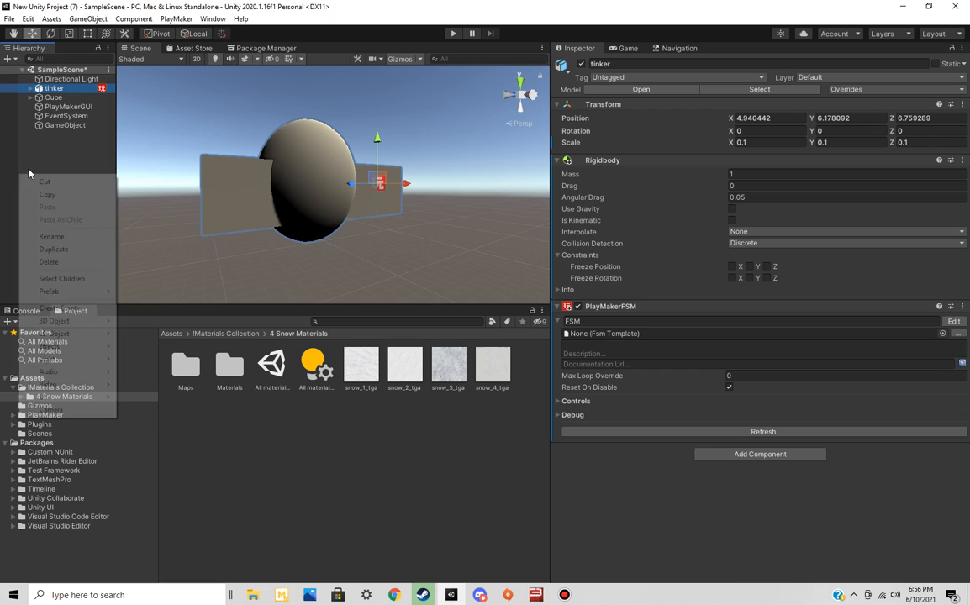
left_click(61, 101)
right_click_drag(291, 260, 296, 262)
Bring the Cube into view and apply the snow_1_tga texture to it
left_click(52, 97)
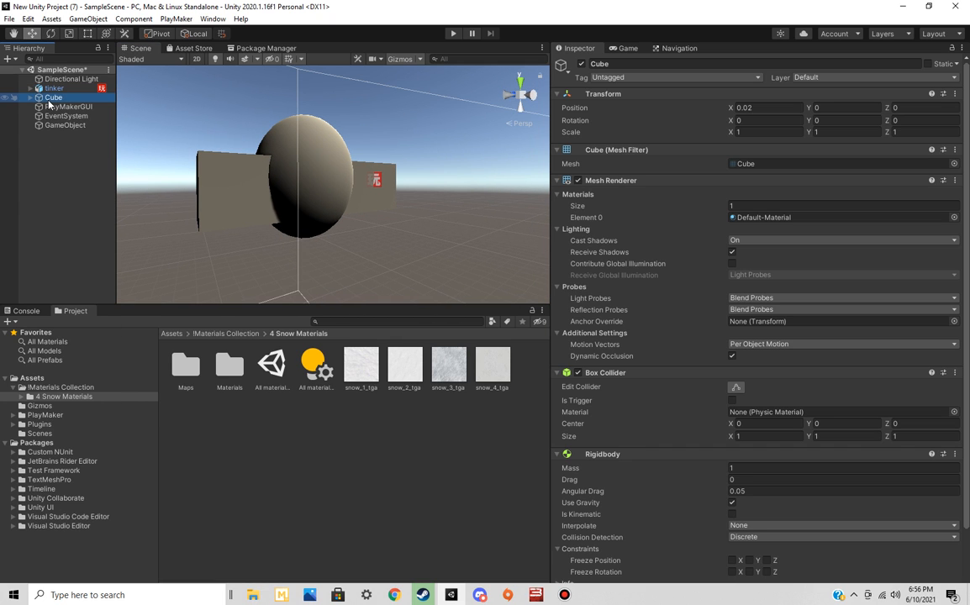
right_click_drag(323, 164, 313, 202)
key("s")
key("w")
key("d")
left_click_drag(361, 366, 362, 247)
key("a")
right_click_drag(349, 277, 460, 217)
Scale the Cube to 100 in X and 100 in Z to form a large ground surface
left_click(390, 253)
left_click(349, 191)
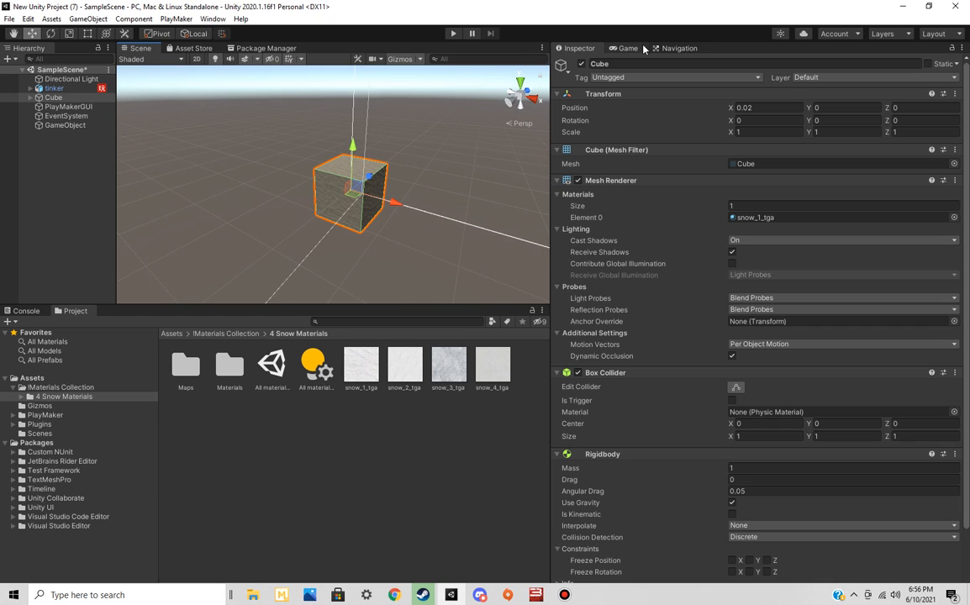
left_click(761, 132)
type("100")
key("Tab")
key("Tab")
type("100")
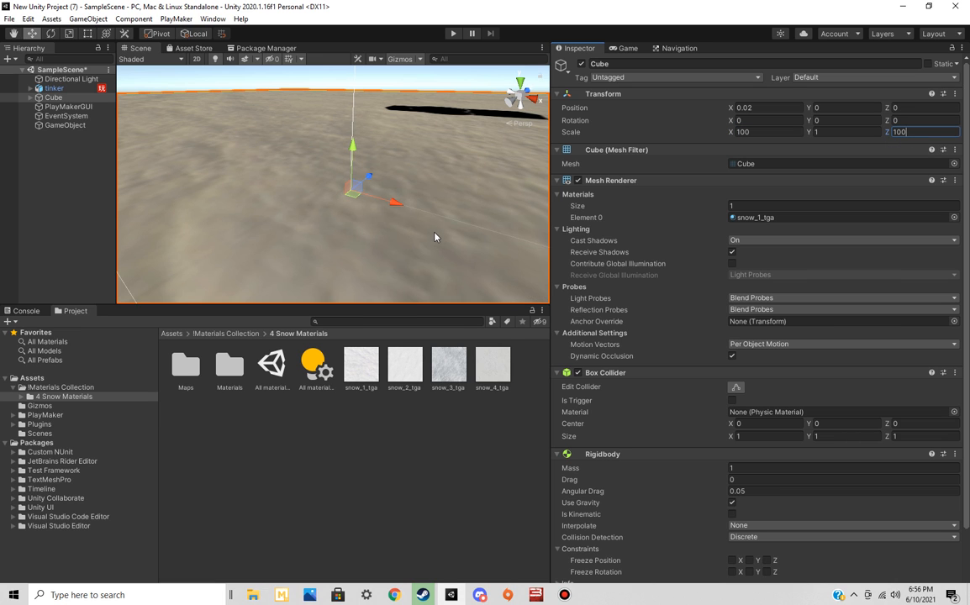
Replace the ground Cube's texture with snow_3_tga
right_click_drag(435, 233, 425, 210)
scroll(424, 210, "down", 3)
left_click_drag(457, 370, 377, 249)
Examine the textured ground and the tinker model above it from several angles and distances
right_click_drag(459, 246, 243, 206)
right_click_drag(392, 221, 319, 201)
right_click_drag(192, 178, 222, 183)
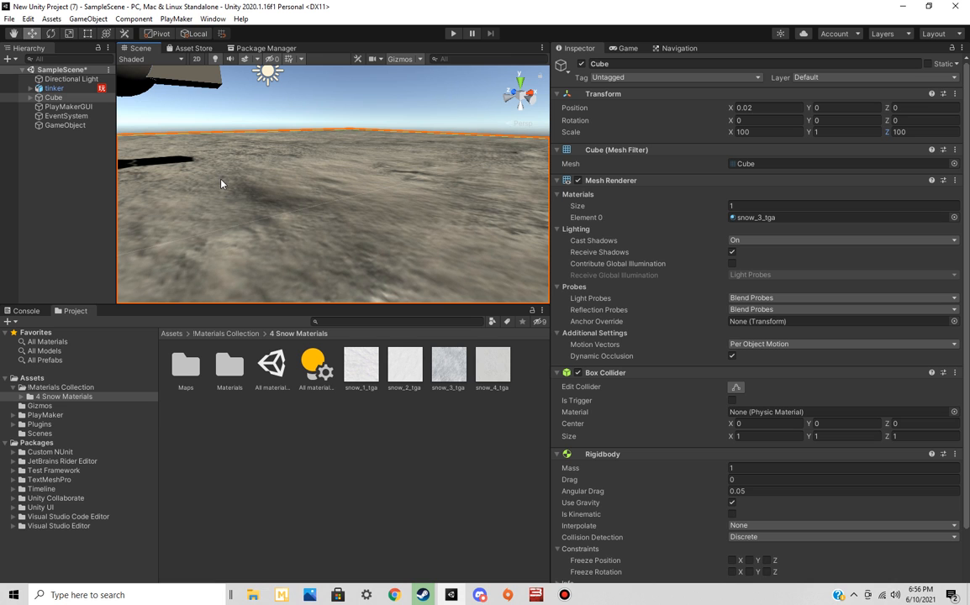
right_click_drag(352, 234, 478, 198)
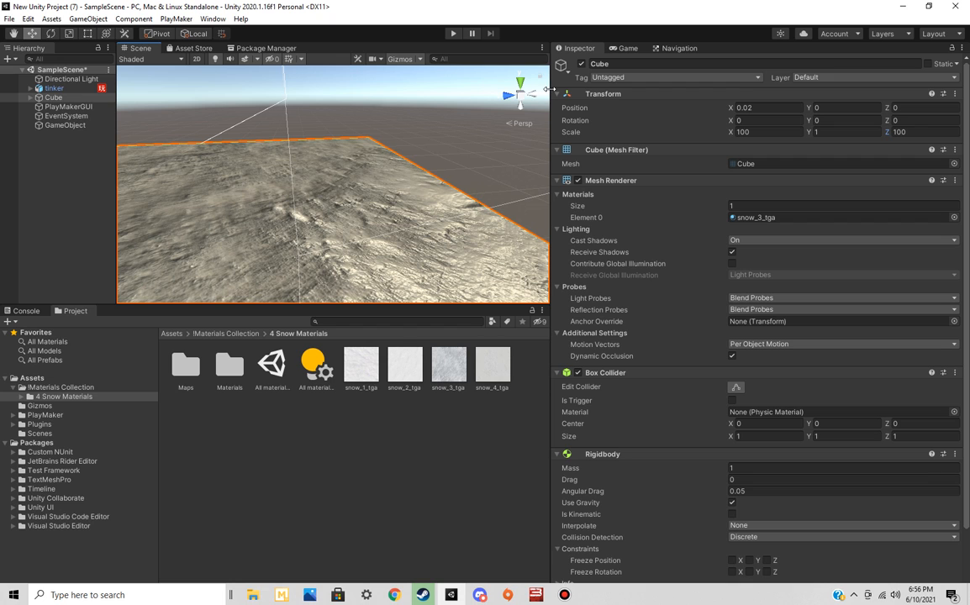
right_click_drag(417, 172, 258, 199)
right_click_drag(411, 205, 268, 199)
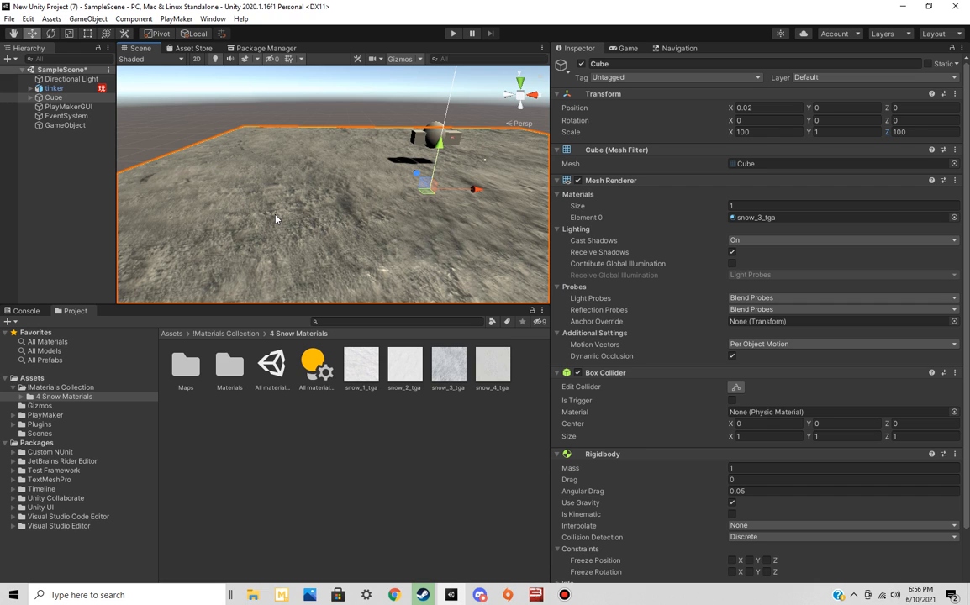
right_click_drag(310, 247, 437, 194)
right_click_drag(296, 231, 421, 223)
key("s")
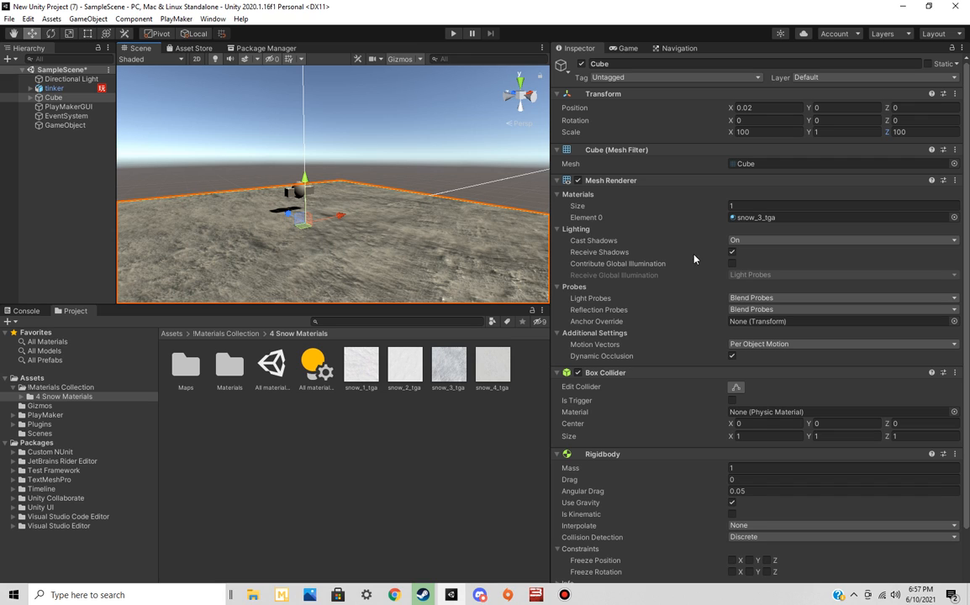
Open the Tags & Layers settings from the Cube's tag choices and collapse the Tags list
left_click(607, 77)
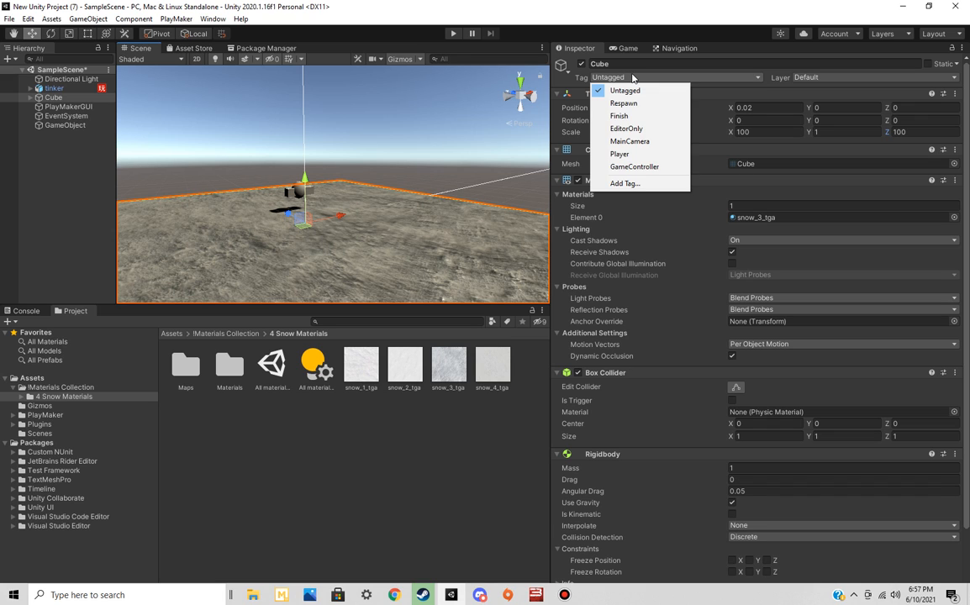
left_click(638, 184)
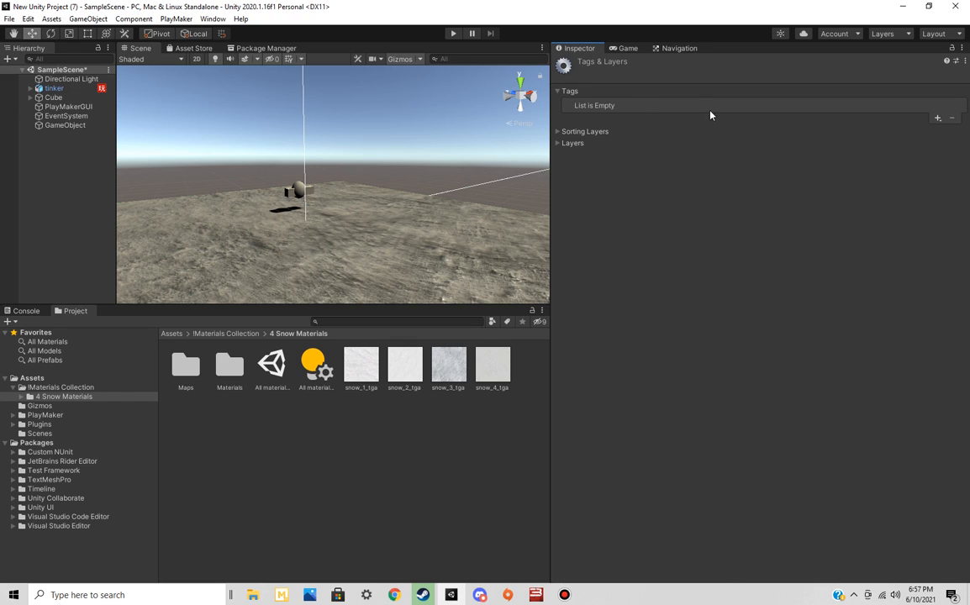
left_click(630, 48)
left_click(586, 49)
left_click(558, 92)
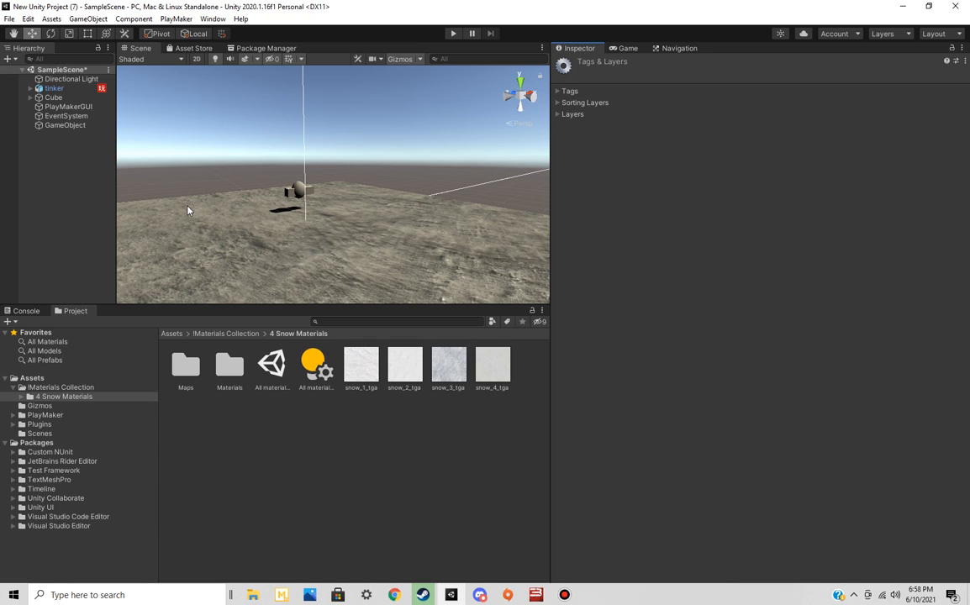
right_click_drag(325, 241, 328, 268)
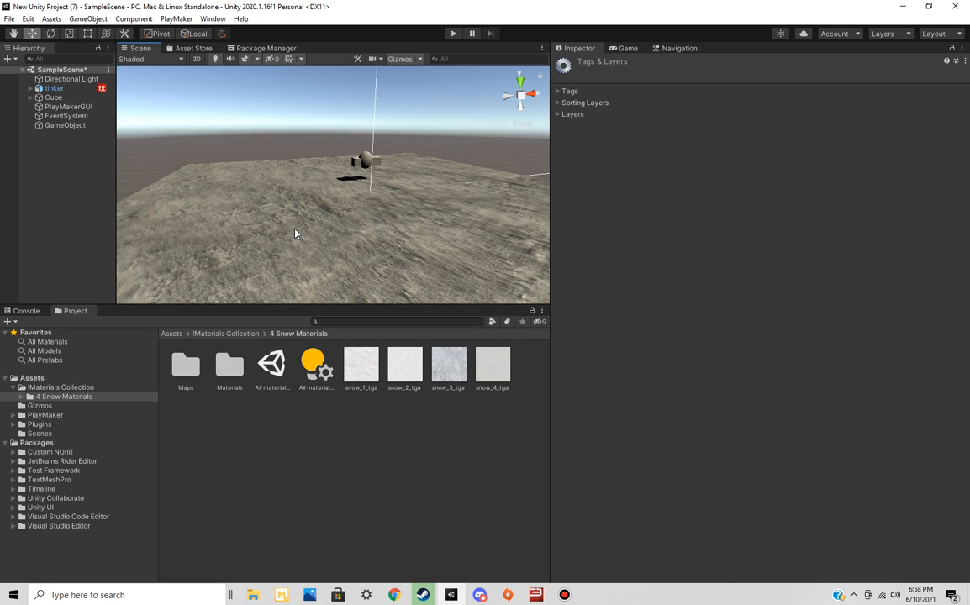
left_click(623, 48)
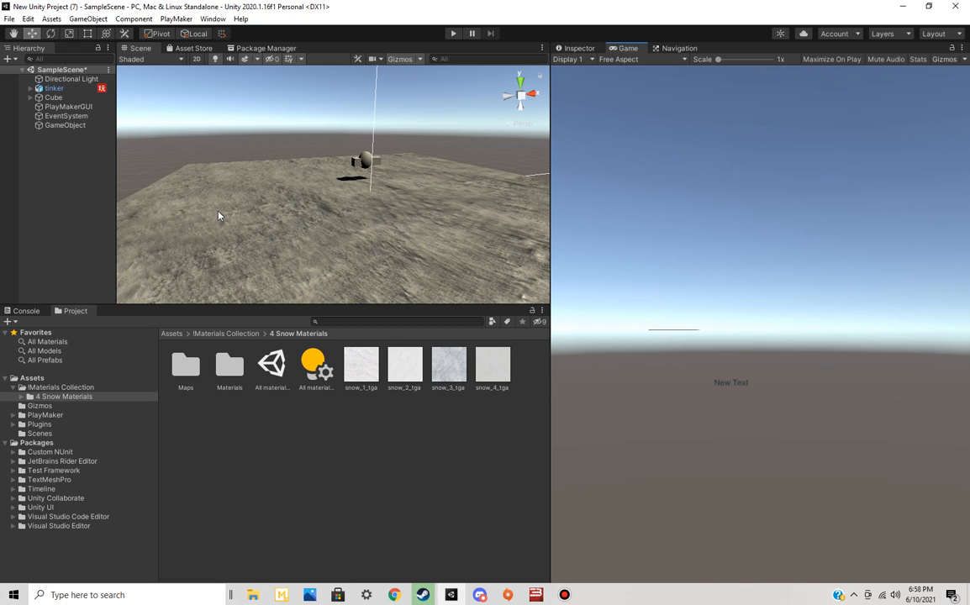
right_click(87, 166)
left_click(9, 19)
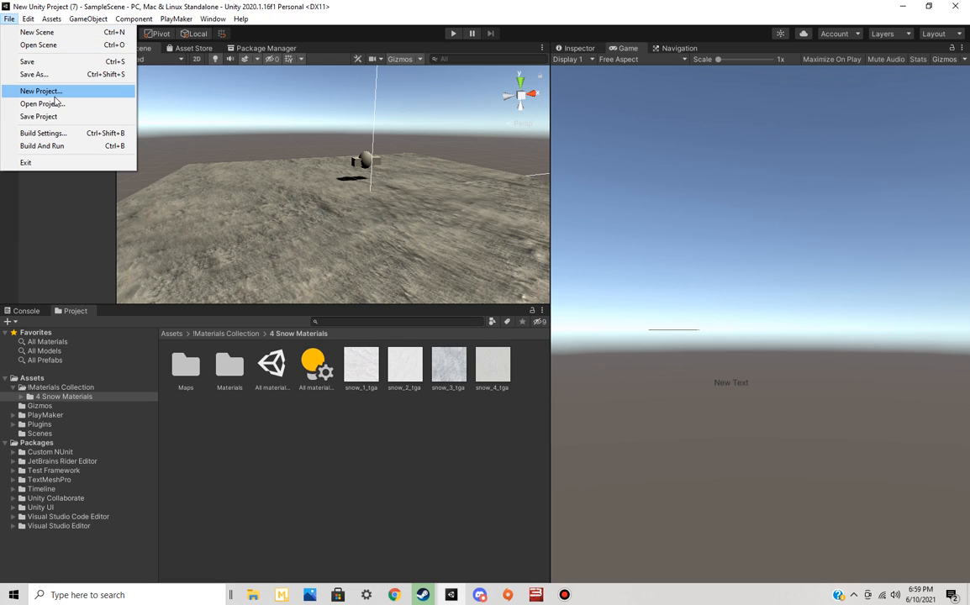
left_click(82, 215)
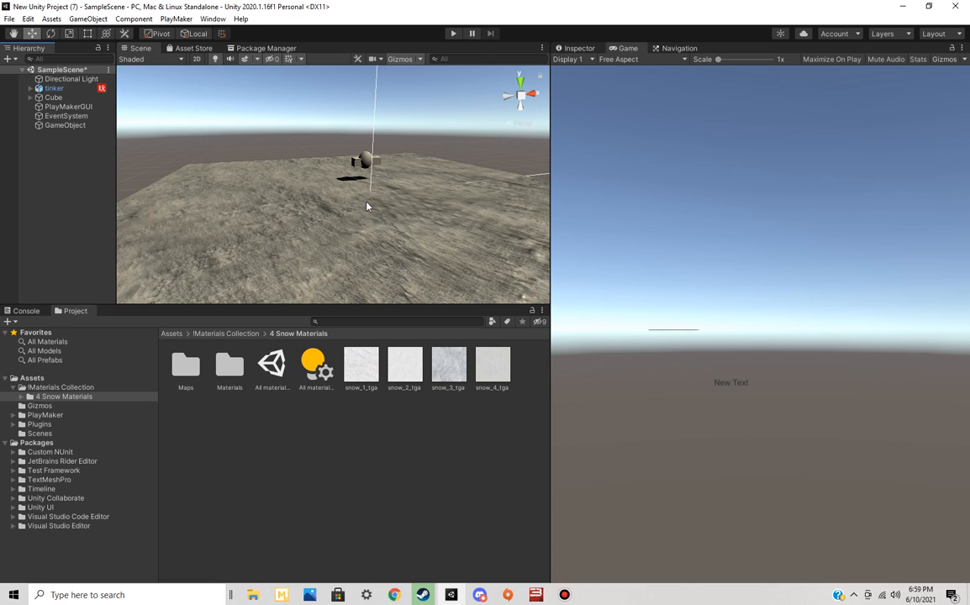
right_click_drag(370, 208, 347, 132)
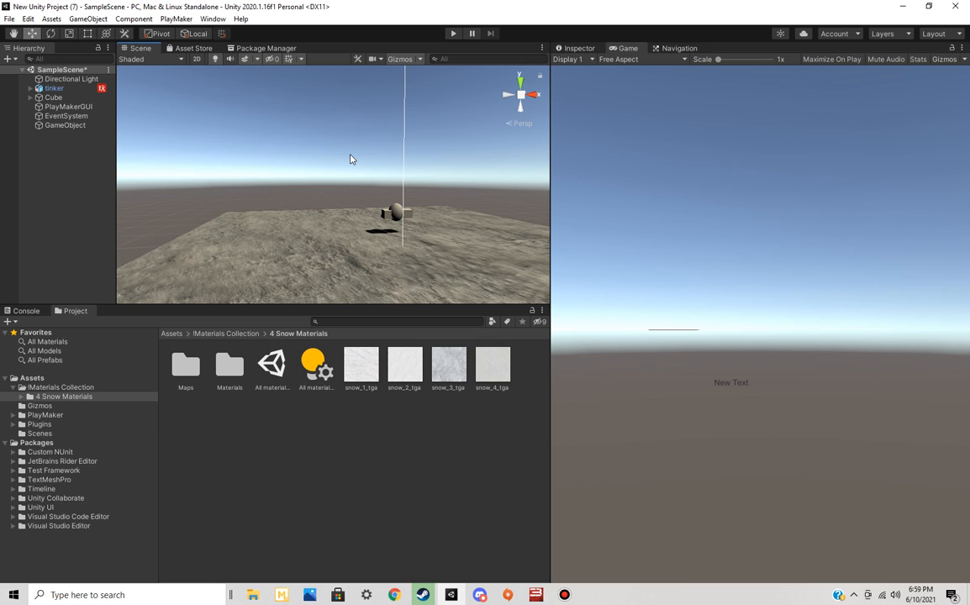
right_click_drag(364, 208, 318, 199)
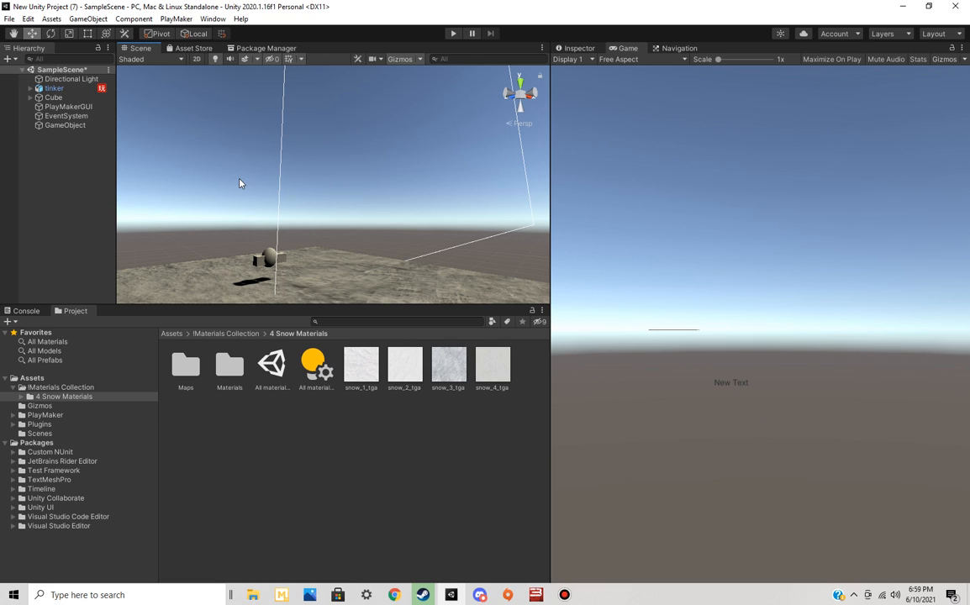
Add a UI Button to the scene
right_click(32, 174)
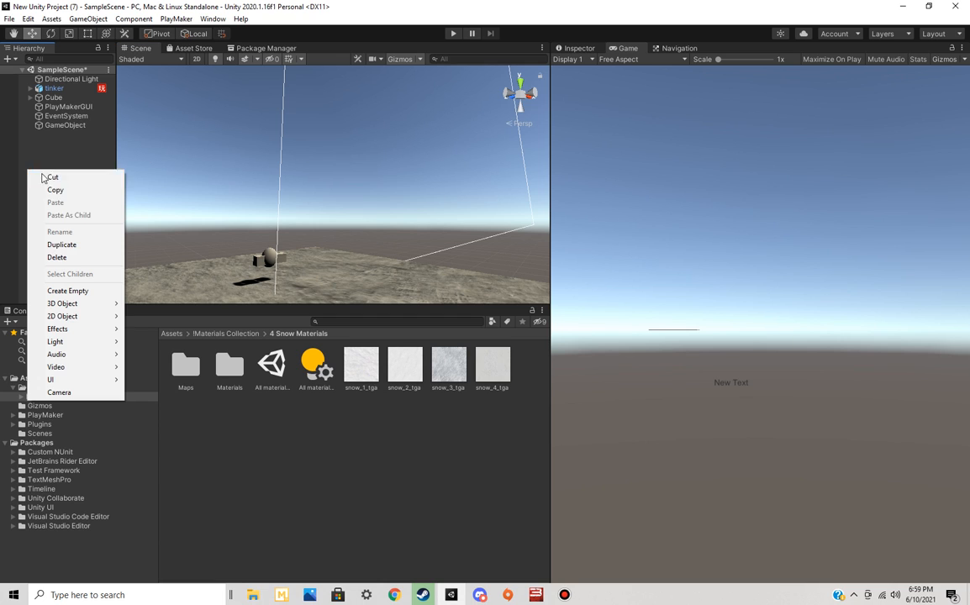
mouse_move(115, 379)
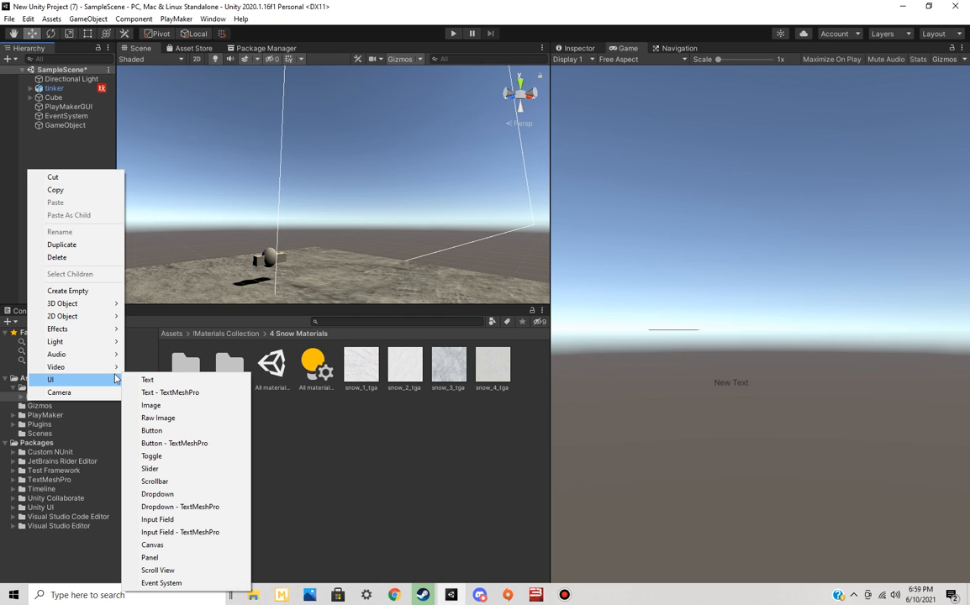
left_click(199, 432)
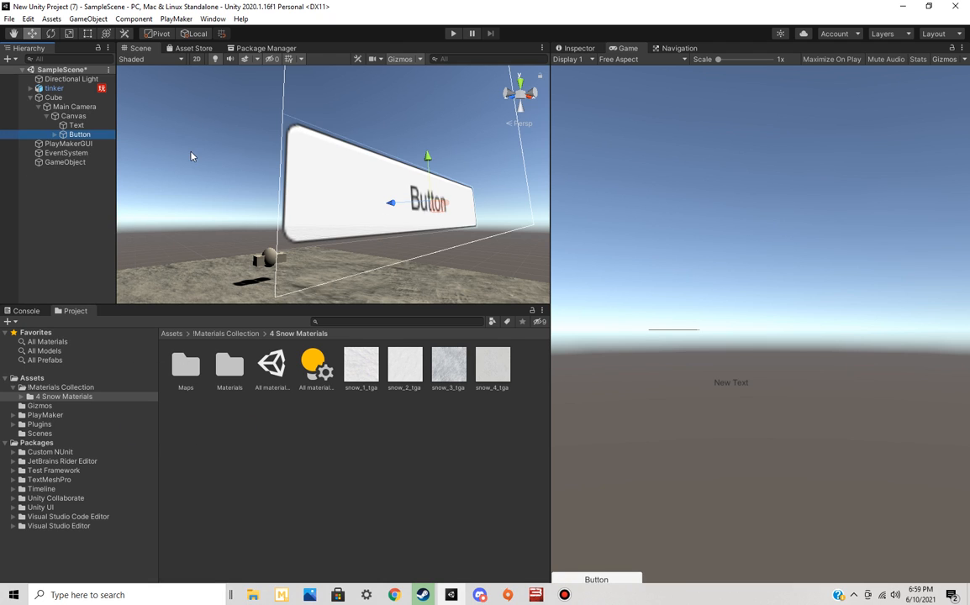
Review the new Button's component settings down to its On Click list and collapse its Image and Button components
left_click(575, 48)
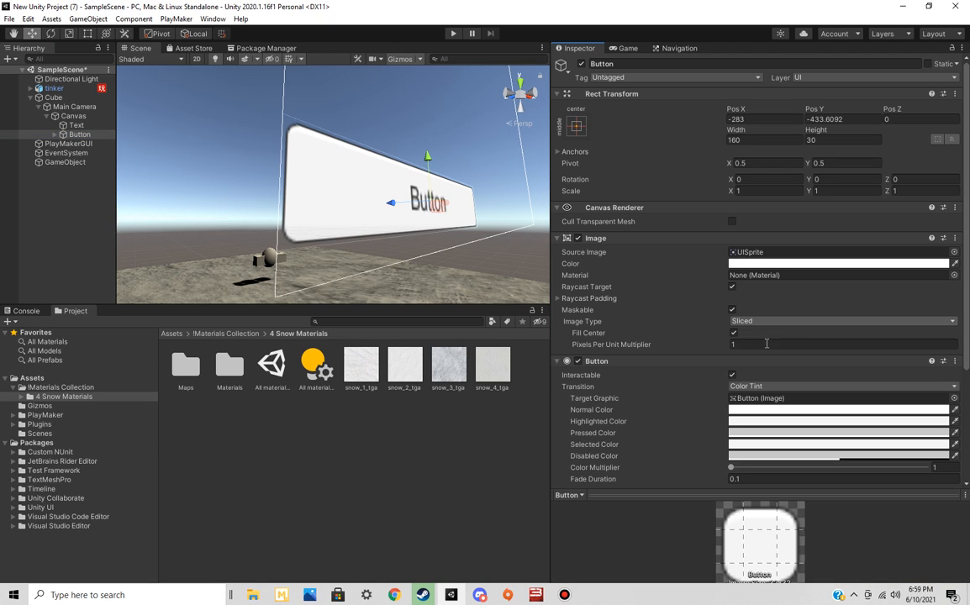
scroll(674, 322, "down", 3)
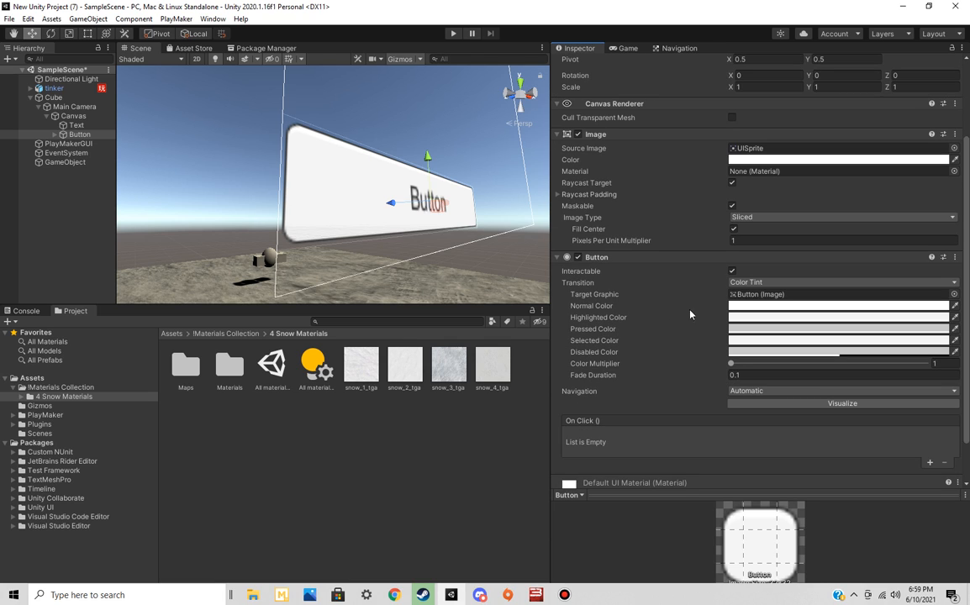
scroll(664, 345, "down", 2)
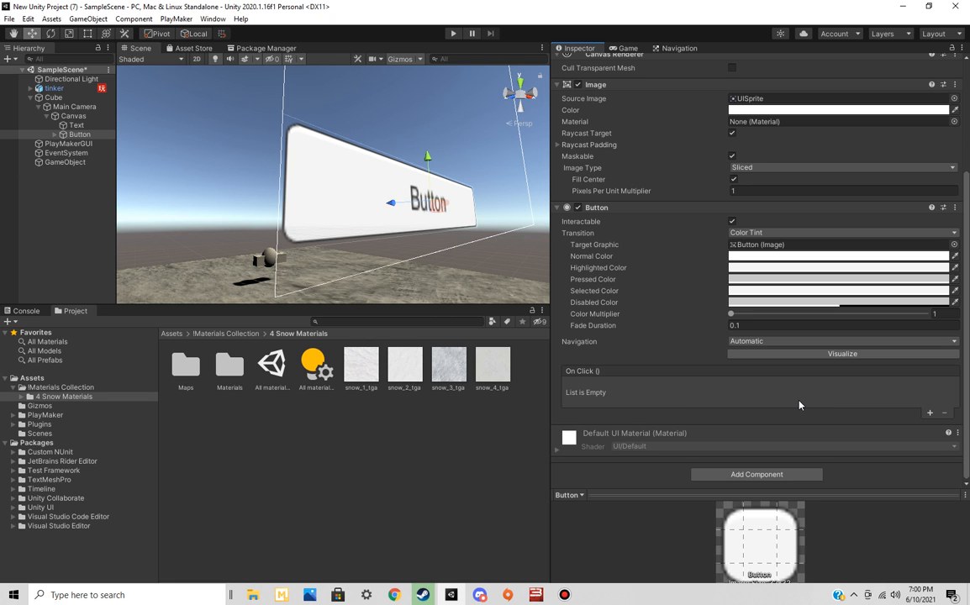
right_click_drag(510, 187, 453, 262)
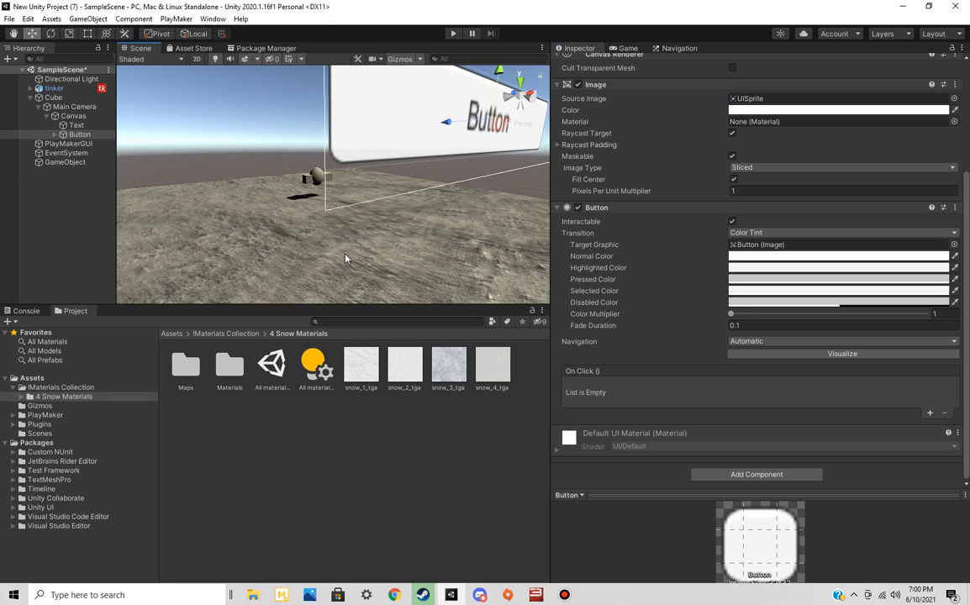
left_click(557, 86)
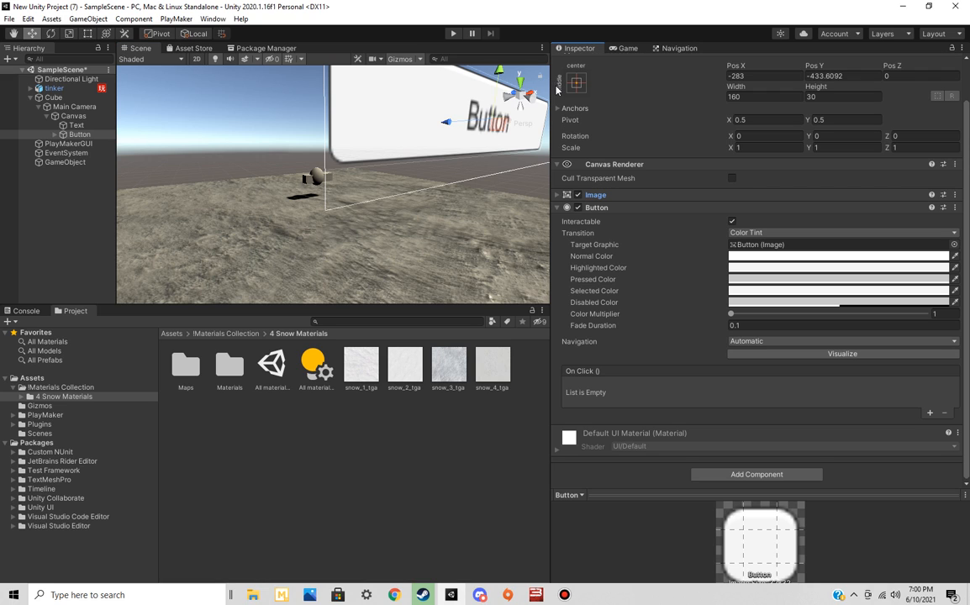
left_click(557, 206)
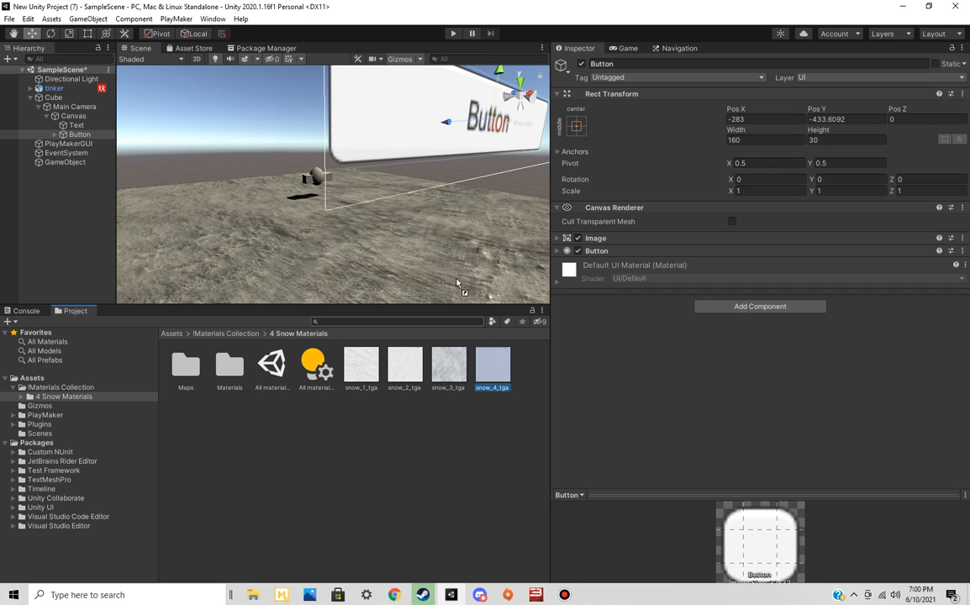
Apply the snow_4_tga texture to the ground Cube and select the tinker model
left_click_drag(493, 366, 455, 264)
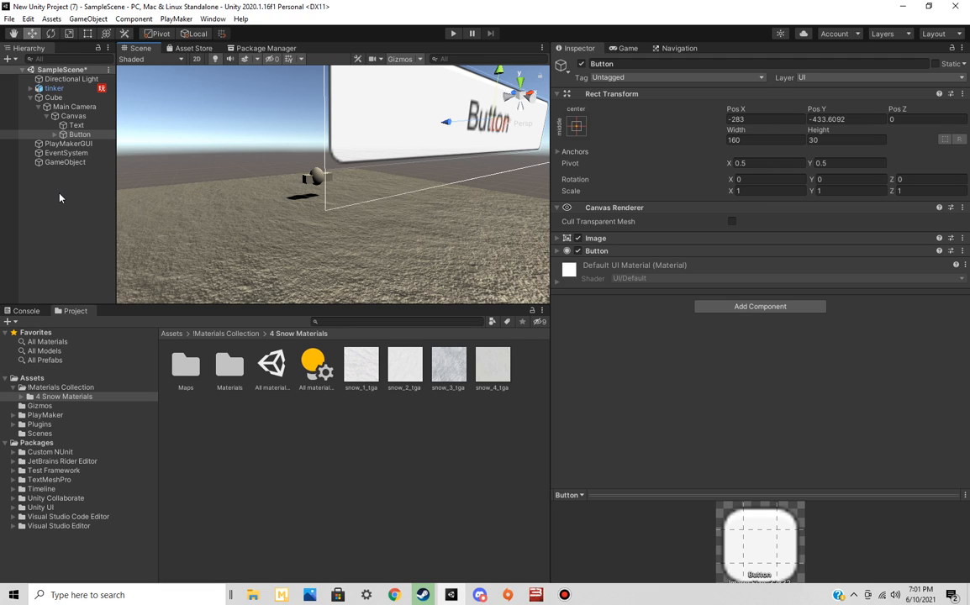
left_click(75, 94)
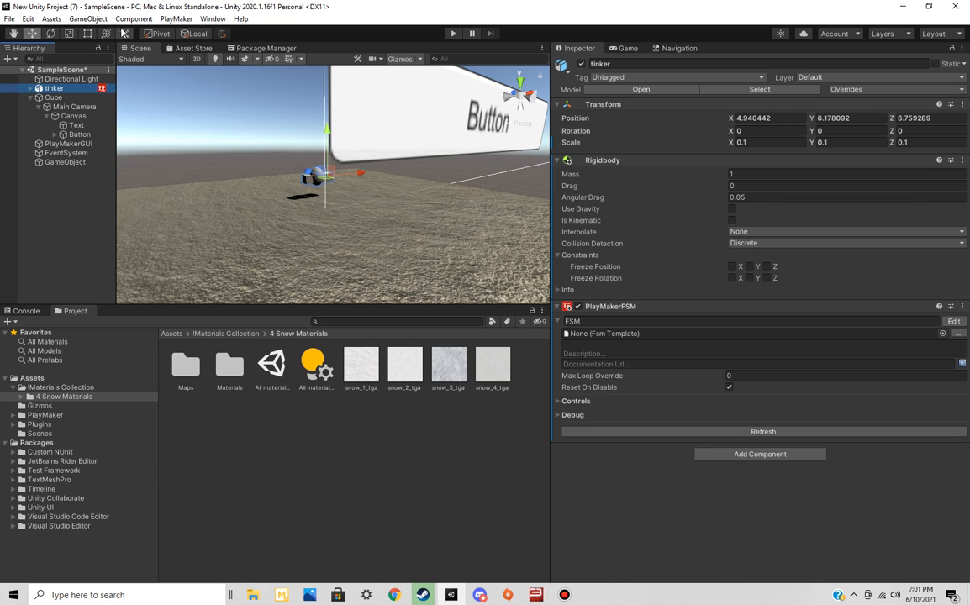
Switch to Chrome, search the Unity Asset Store for "ai" and browse the results
left_click(394, 594)
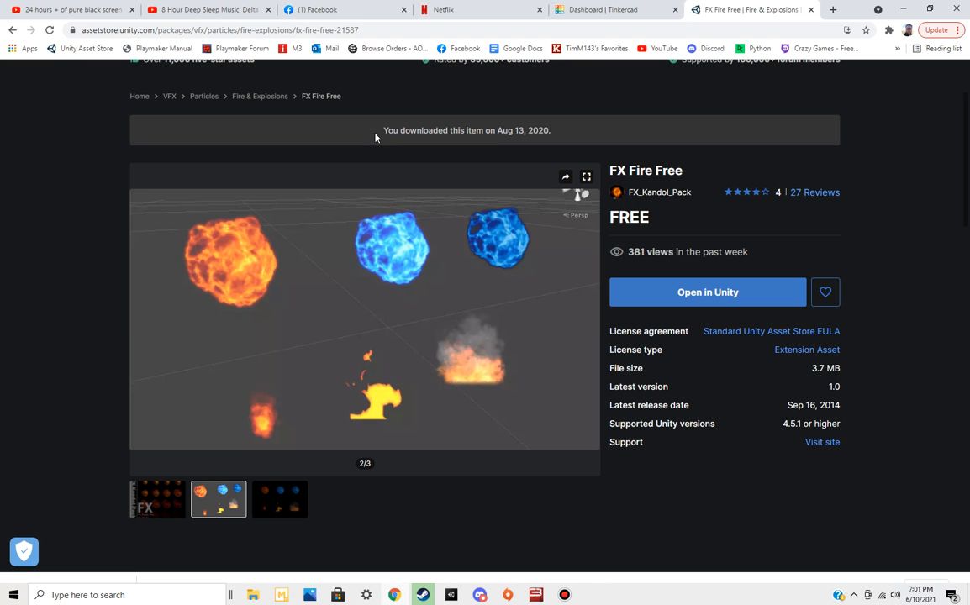
scroll(336, 126, "up", 2)
left_click(332, 136)
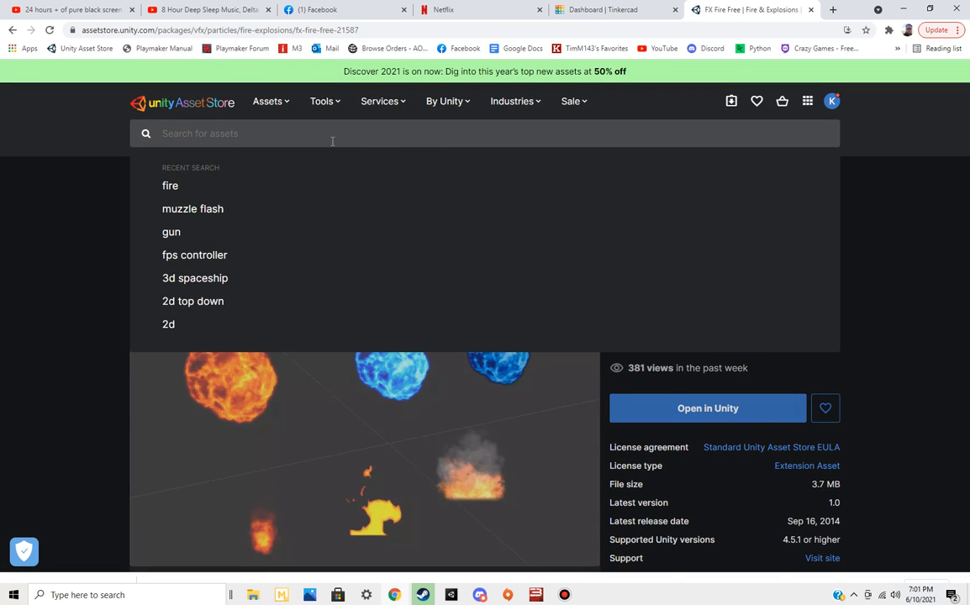
type("ai\\")
key("Return")
left_click(332, 136)
key("BackSpace")
key("Return")
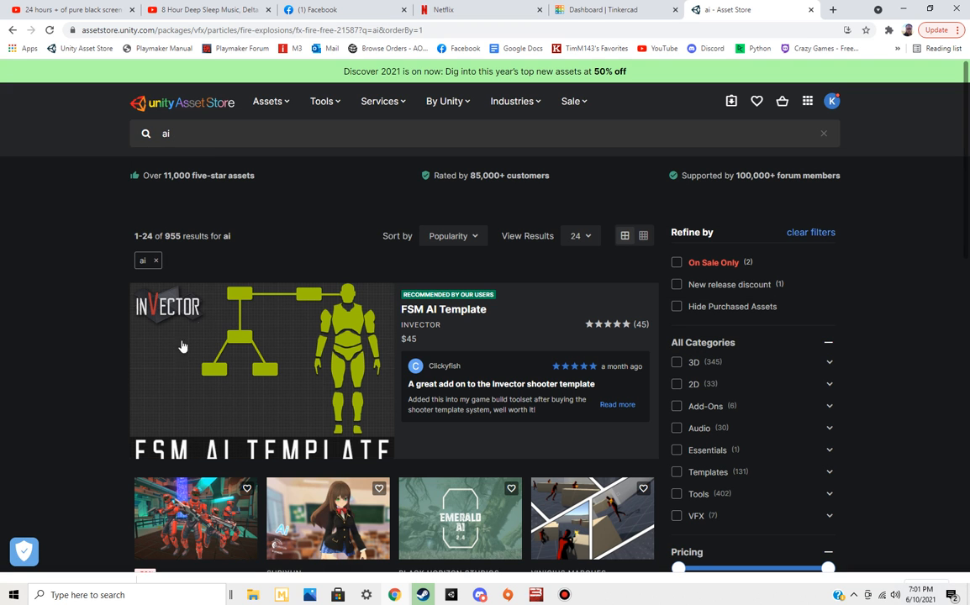
scroll(100, 368, "down", 2)
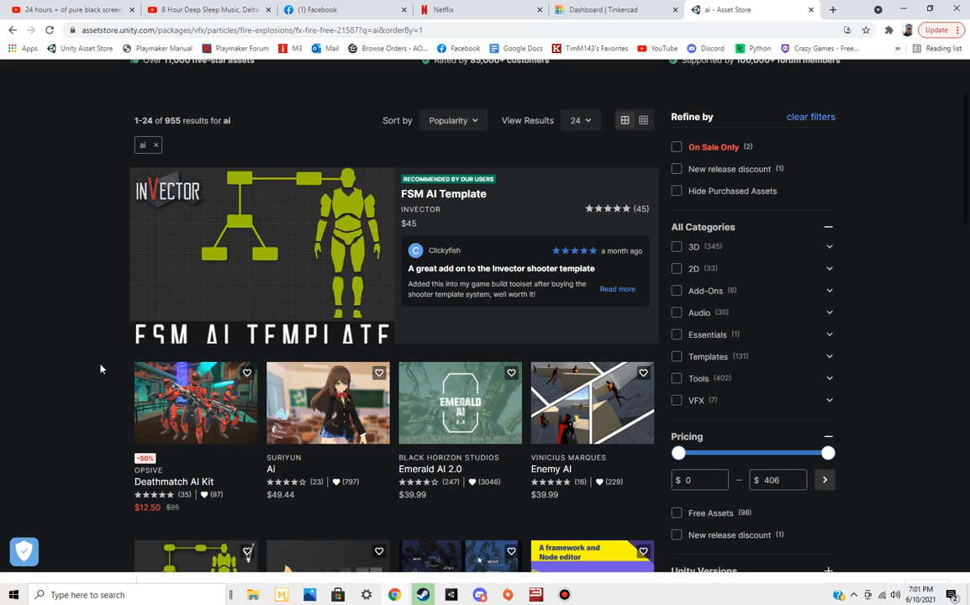
Limit the "ai" search results to free assets and browse them
left_click(676, 513)
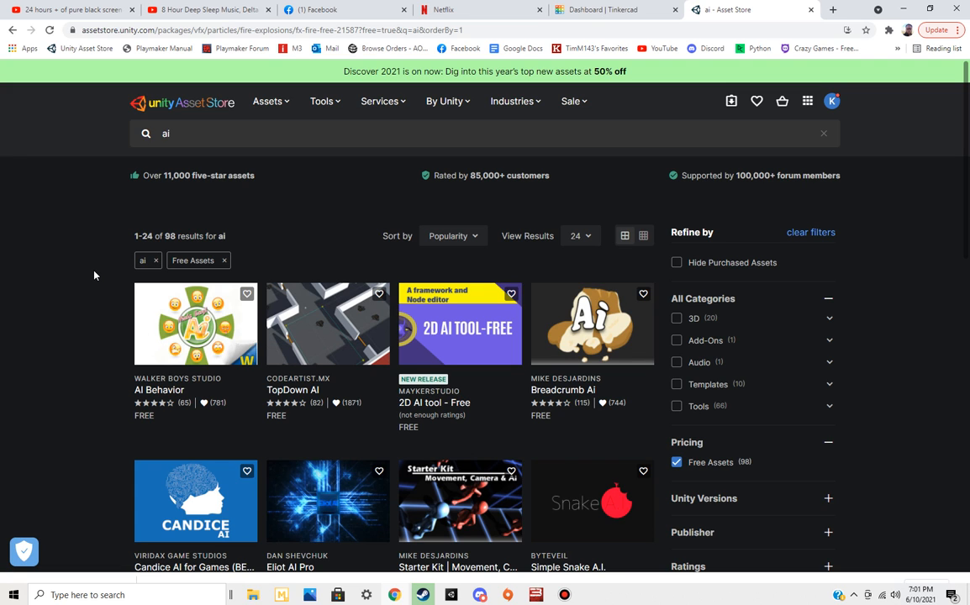
scroll(94, 273, "down", 1)
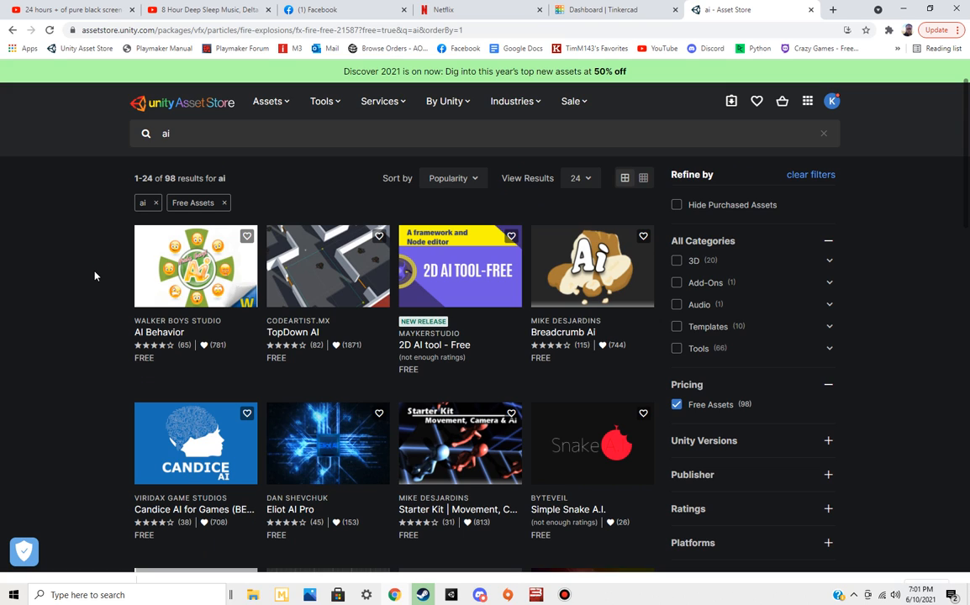
Switch back to Unity and select the ground Cube in the scene
left_click(450, 594)
left_click(249, 233)
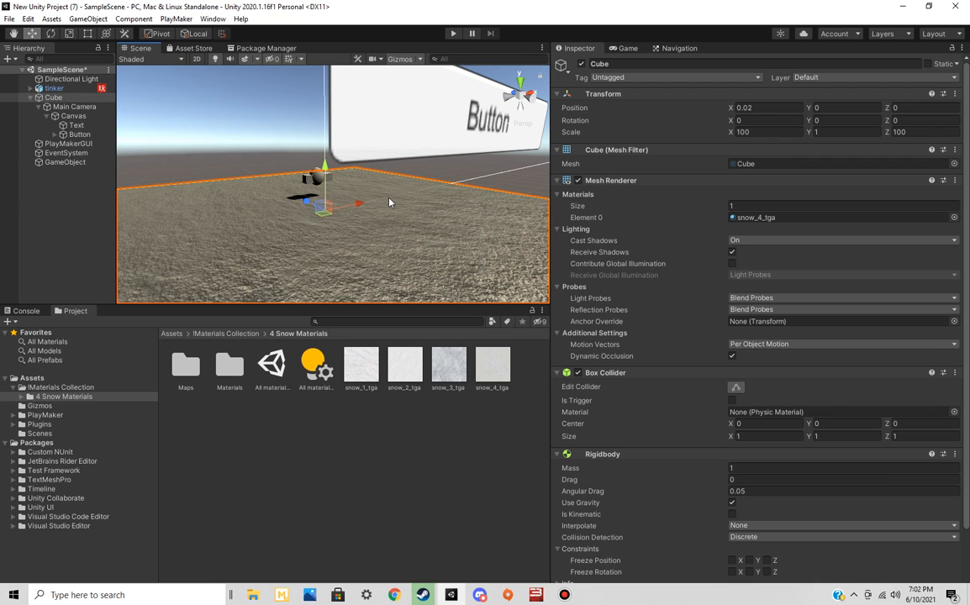
right_click_drag(471, 231, 399, 229)
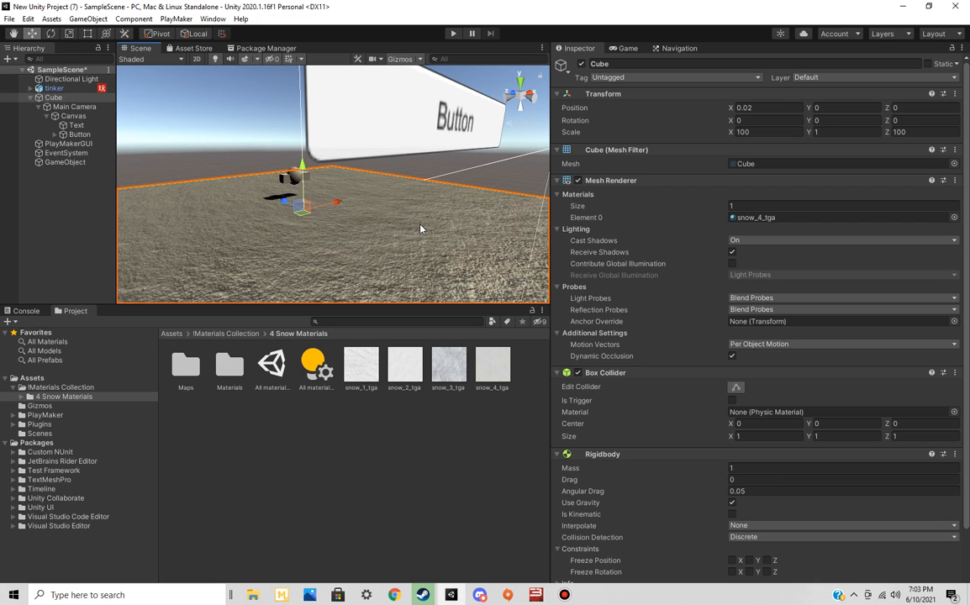
Open the tinker model's FSM in the PlayMaker editor and review its list of events
left_click(55, 88)
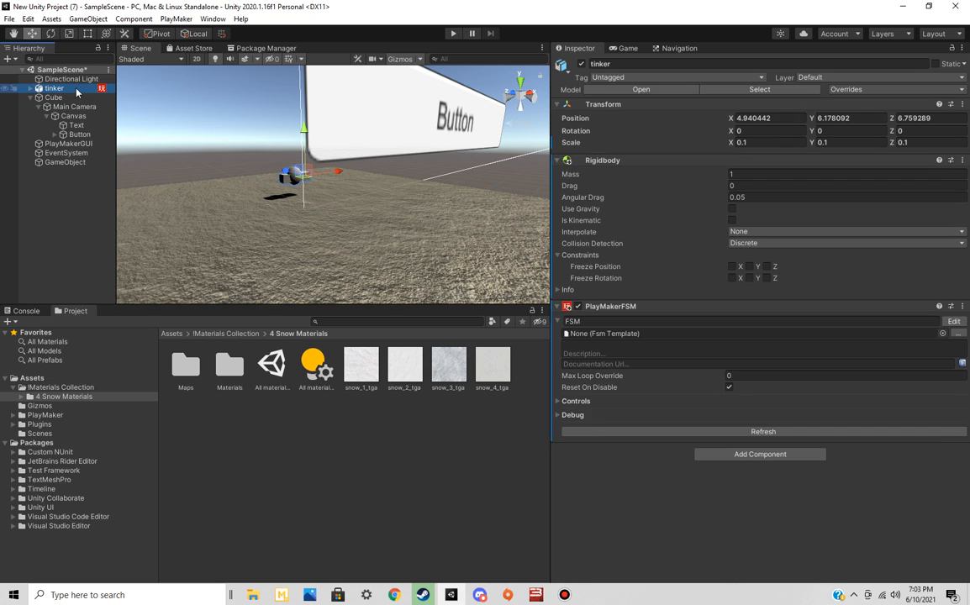
left_click(954, 321)
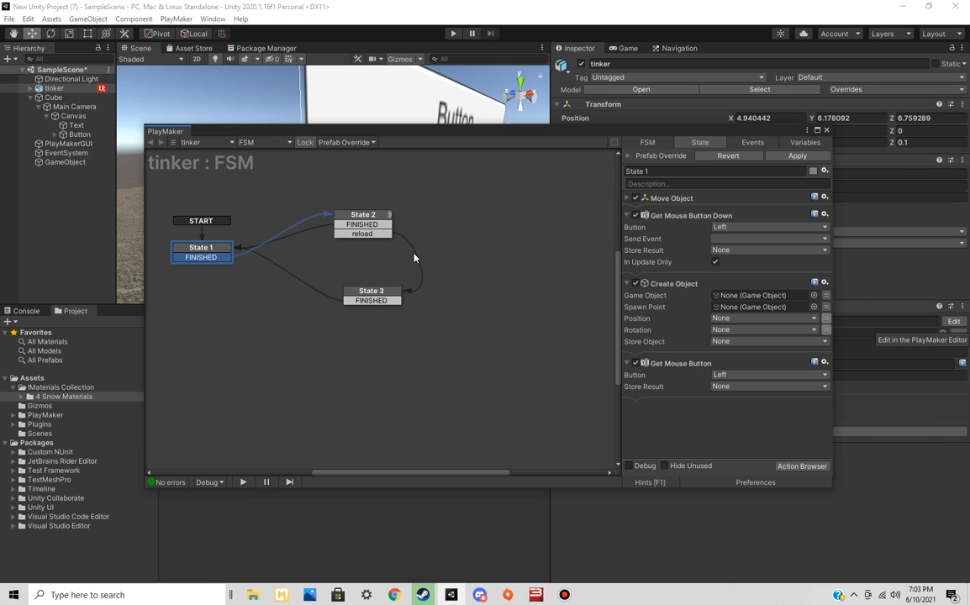
left_click(763, 141)
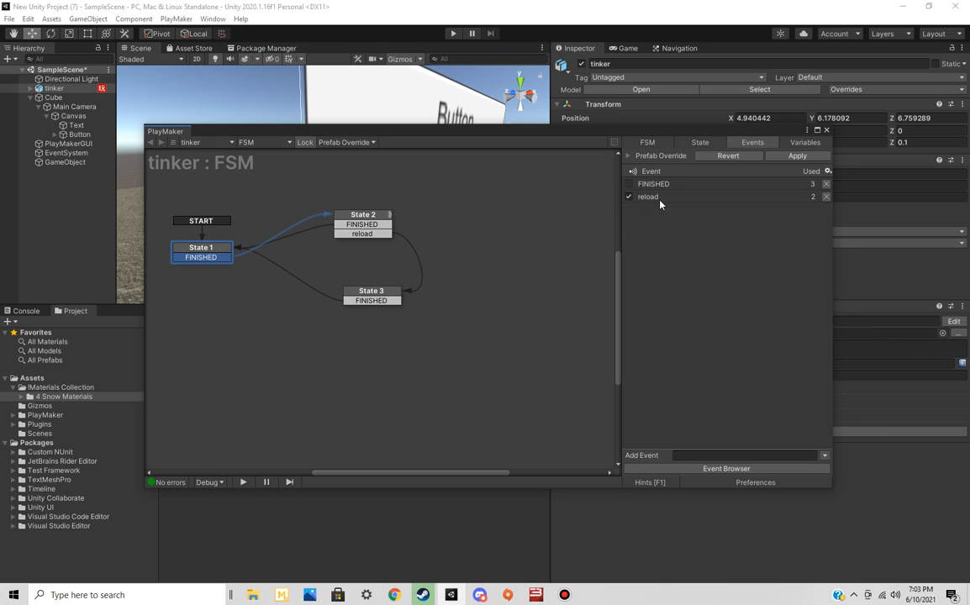
left_click(558, 333)
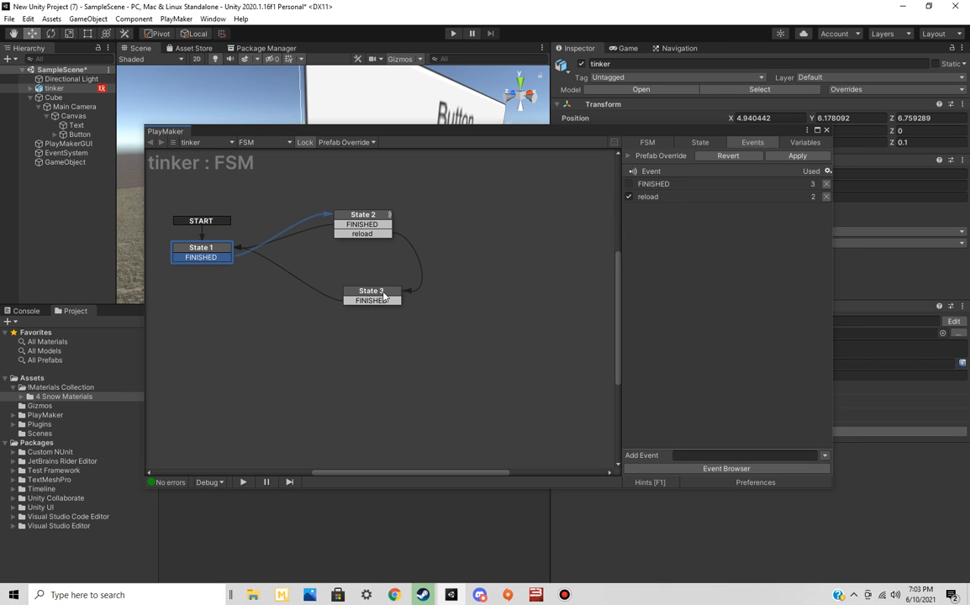
Add a global transition for the reload event to State 3 and reposition the state in the graph
left_click_drag(380, 291, 526, 201)
right_click(526, 202)
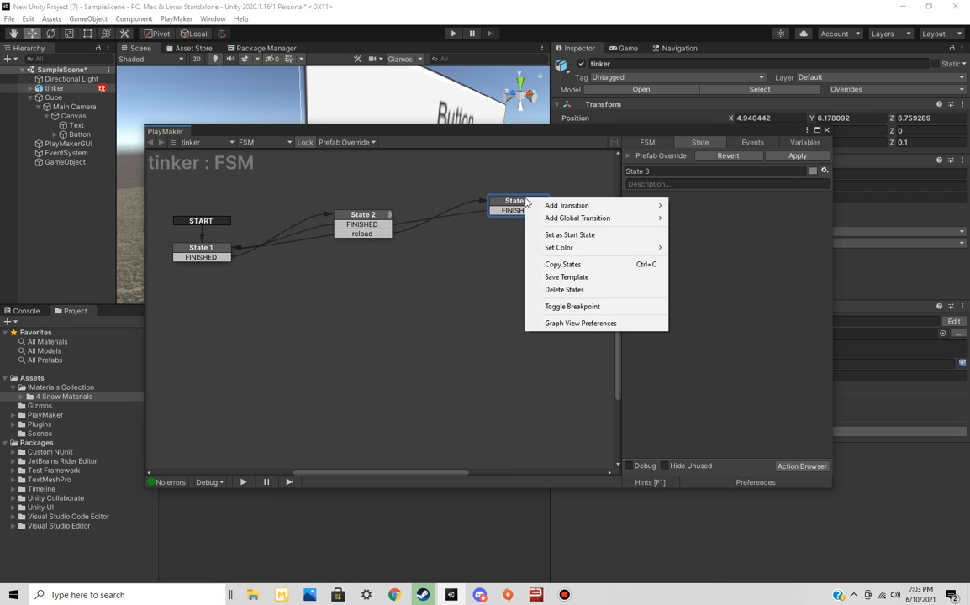
mouse_move(580, 217)
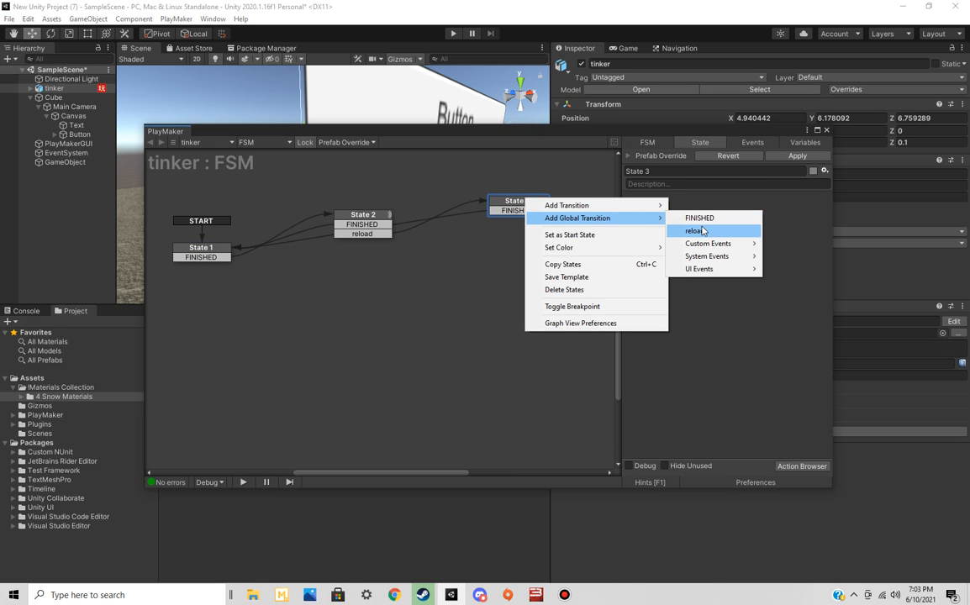
left_click(698, 230)
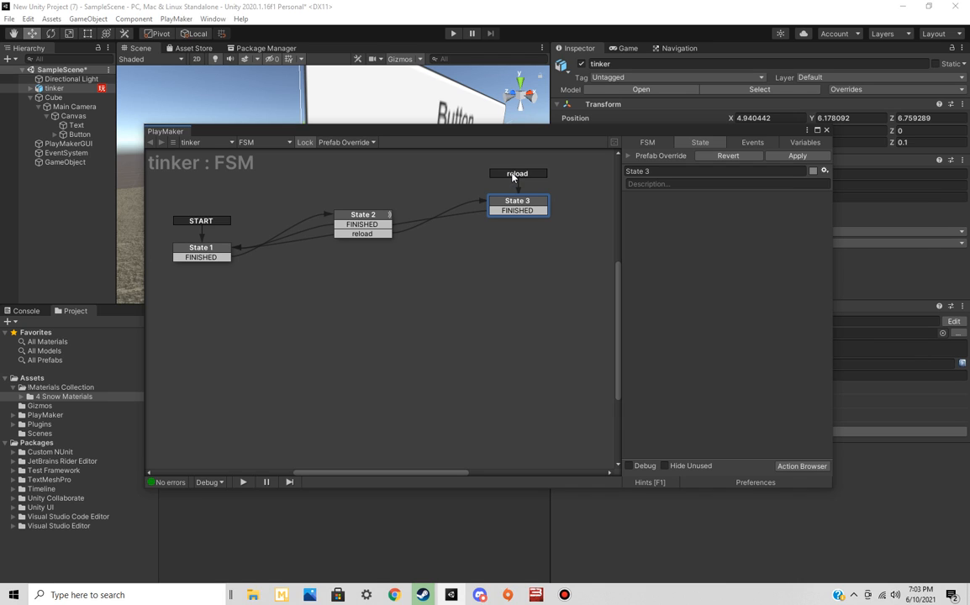
left_click_drag(523, 205, 499, 290)
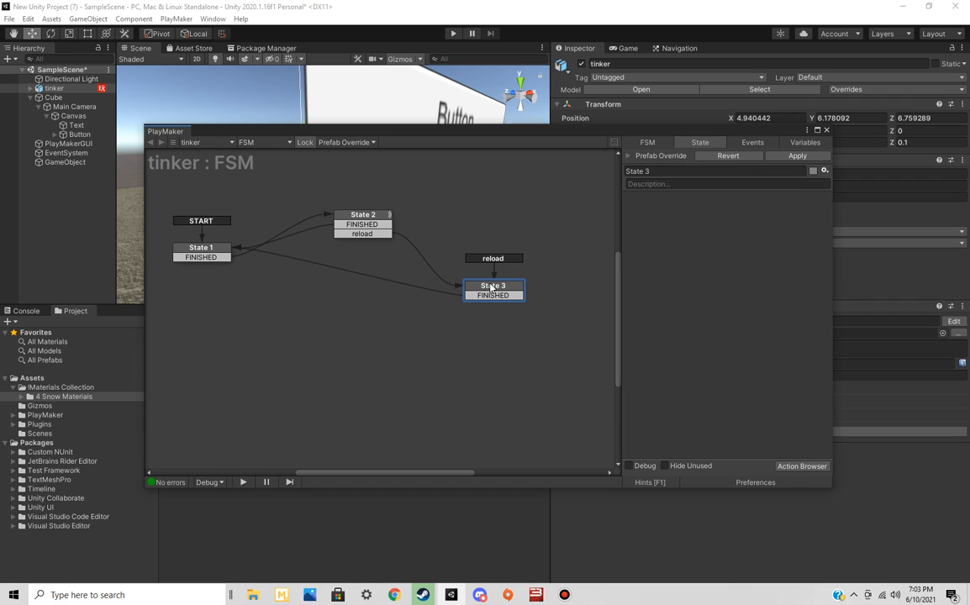
Add a Send Event action to State 3 and close the action browser
left_click(801, 466)
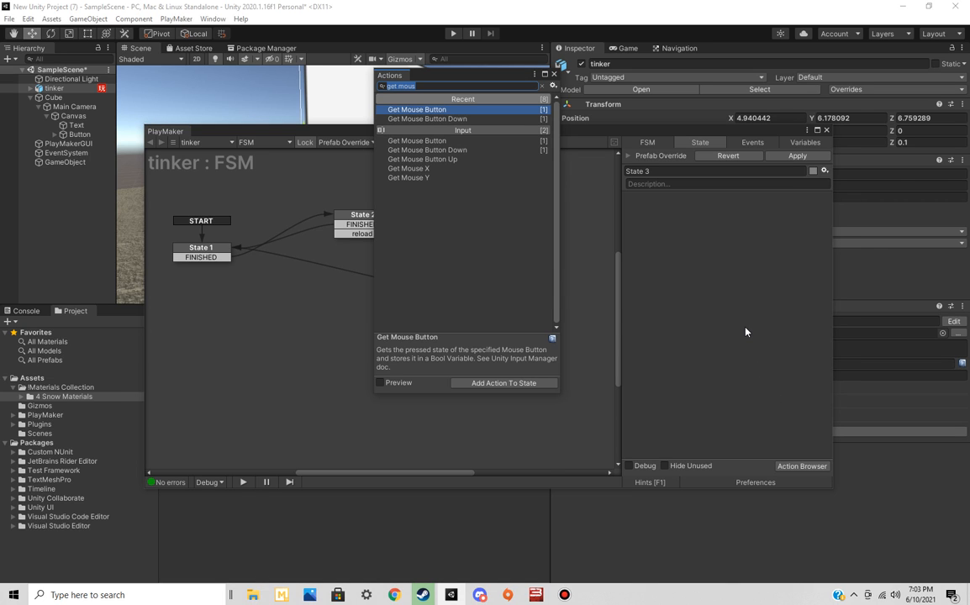
type("send event")
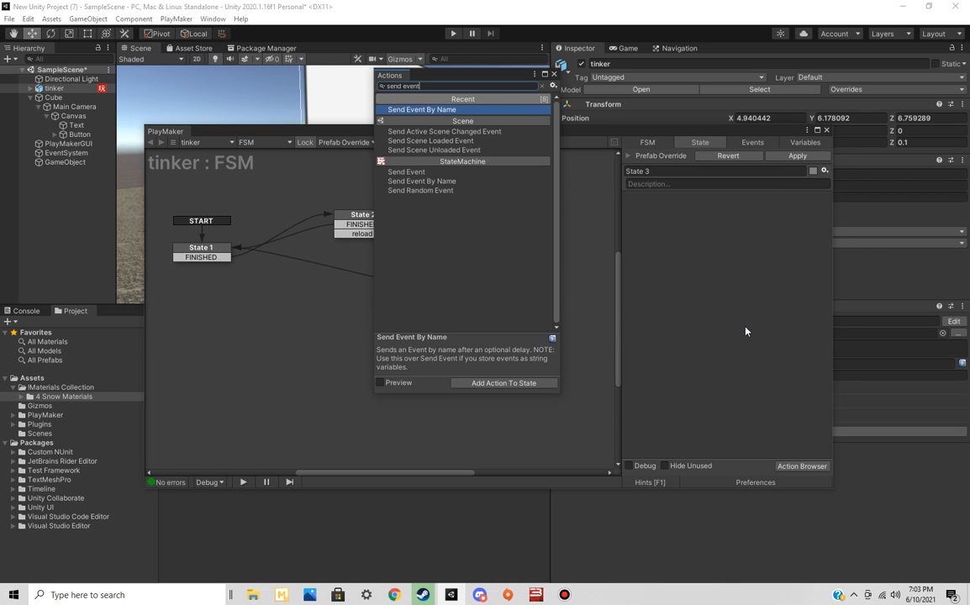
double_click(434, 174)
left_click(555, 74)
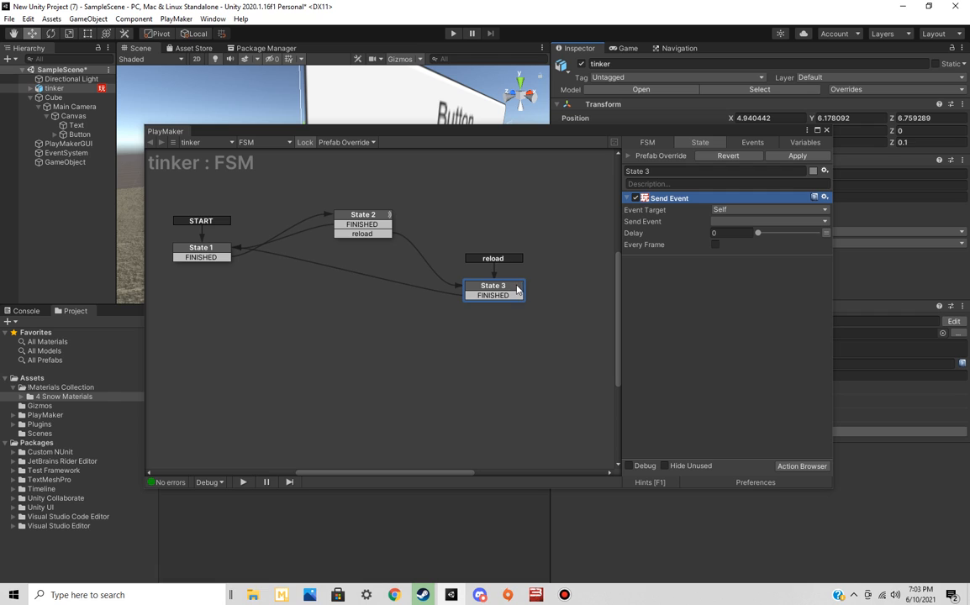
Check the Send Event action's target options and move State 3 to the upper right of the graph
left_click(738, 210)
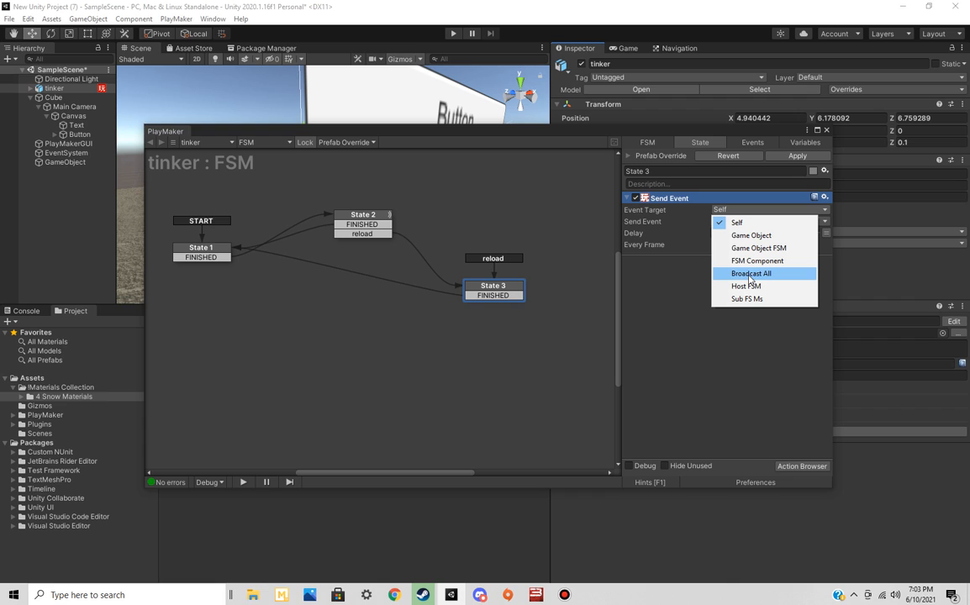
left_click(477, 217)
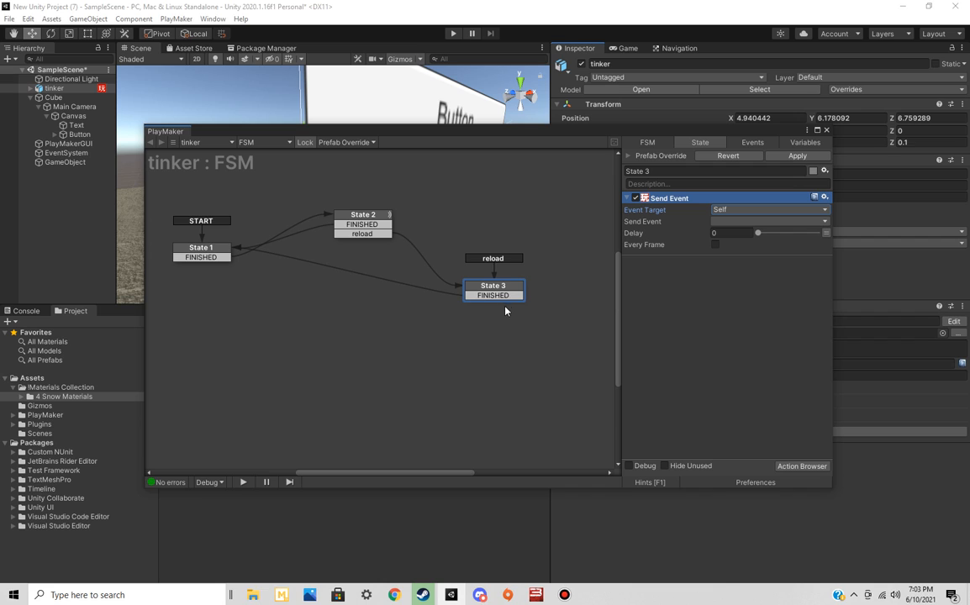
left_click_drag(505, 294, 516, 260)
left_click(202, 250)
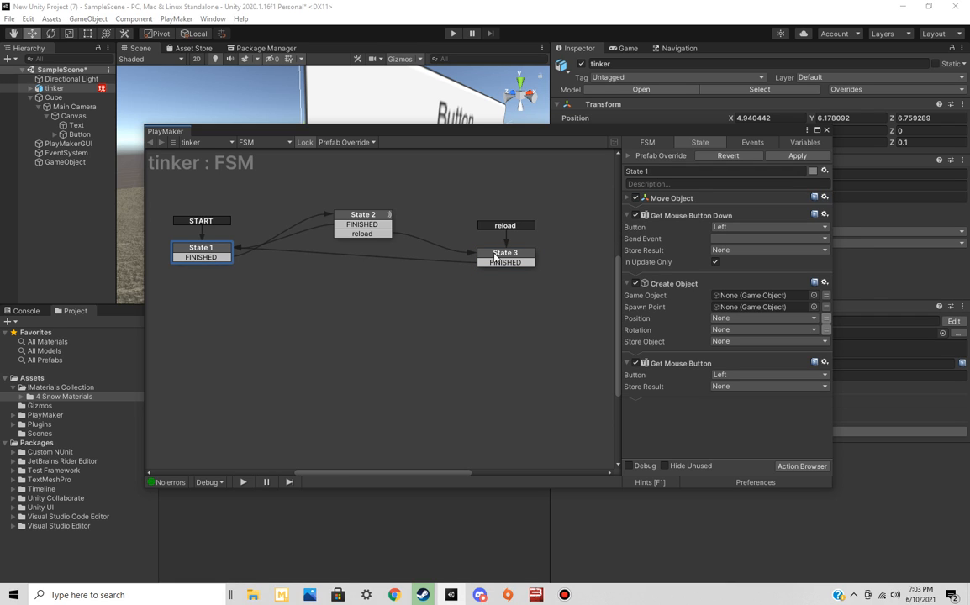
left_click_drag(498, 257, 504, 199)
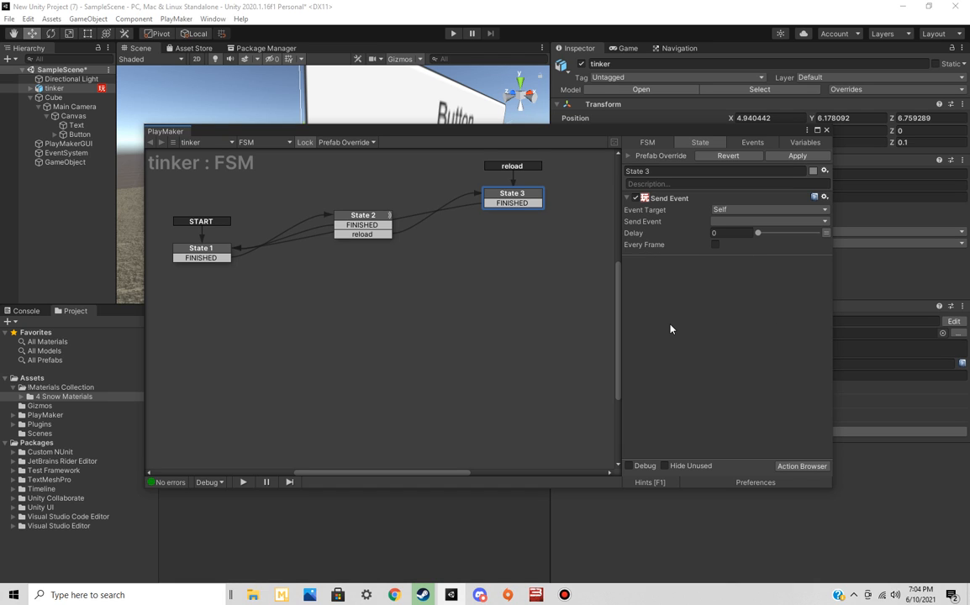
For State 2, search the available actions for "get in", read about Get Event Info and Get Fsm Int, and close the browser
left_click(363, 219)
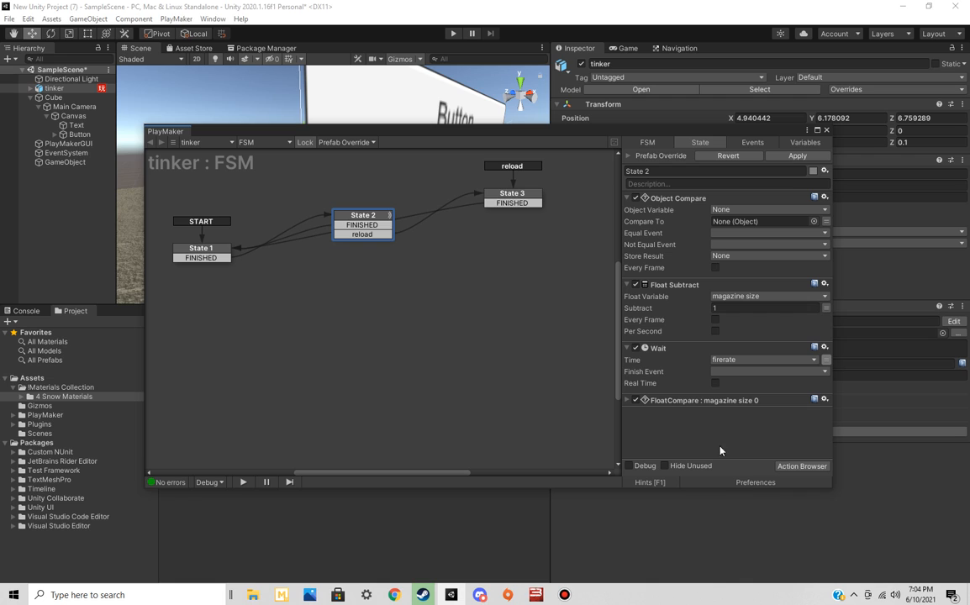
left_click(788, 468)
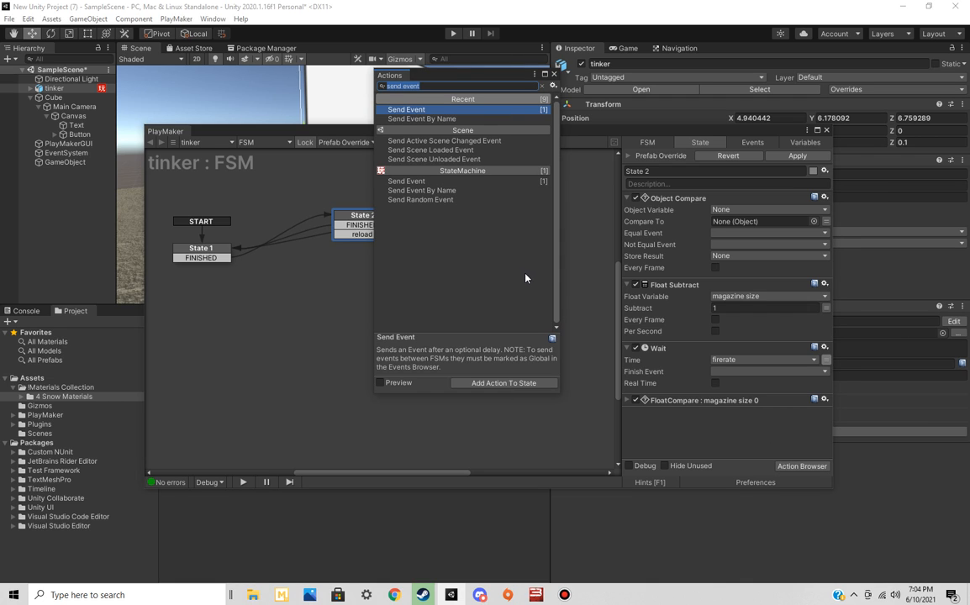
type("get")
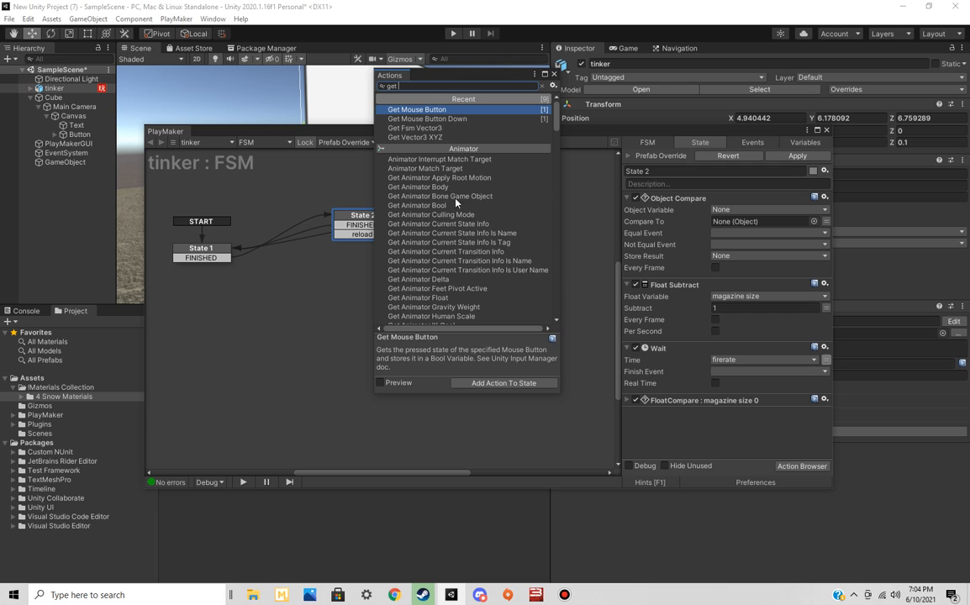
type(" in")
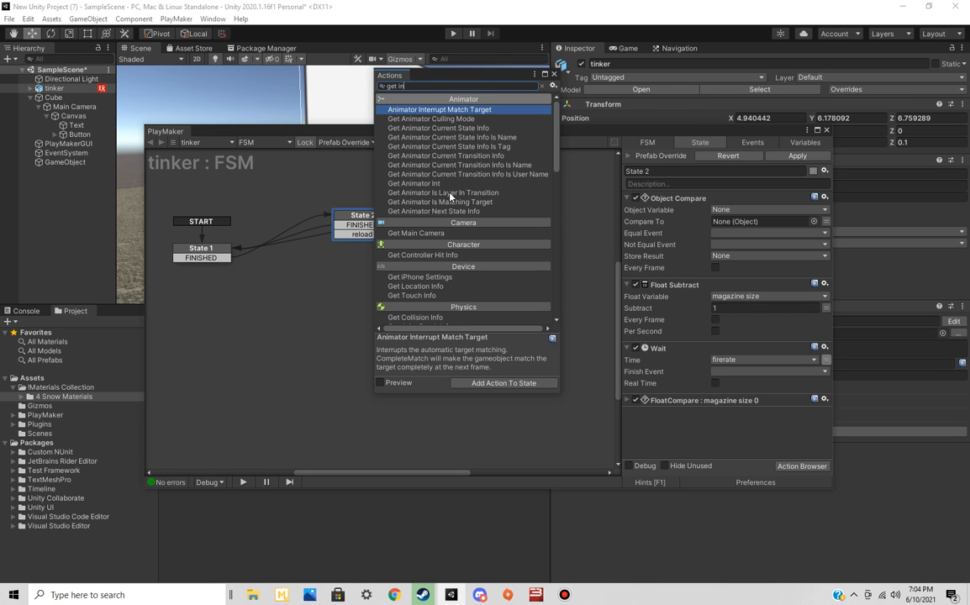
scroll(480, 292, "down", 3)
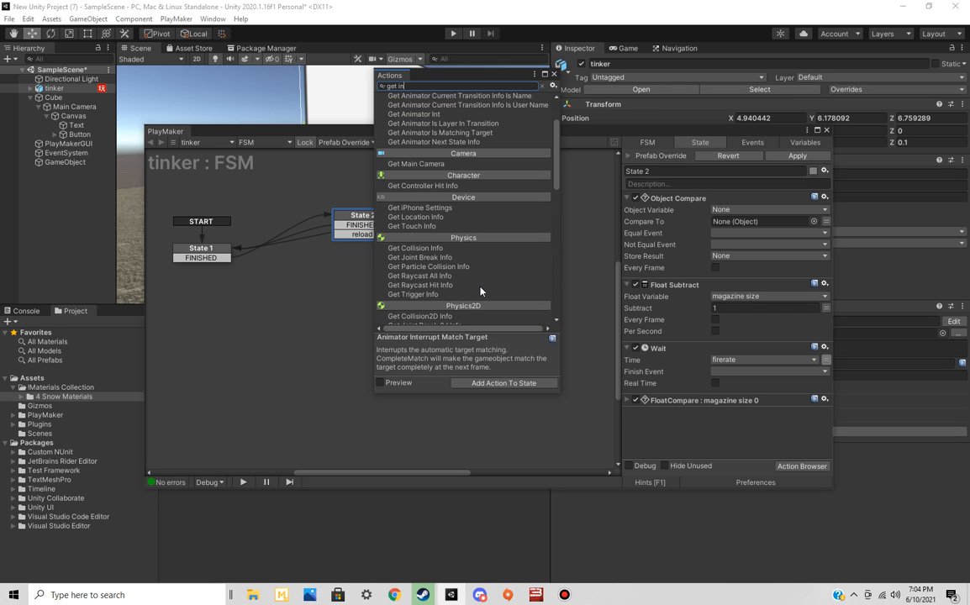
scroll(480, 292, "down", 3)
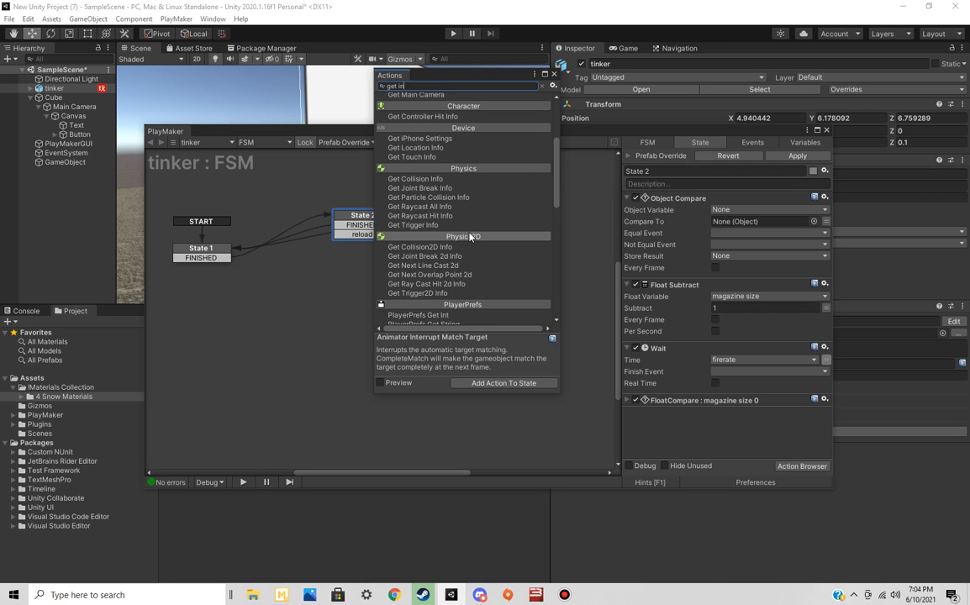
scroll(469, 237, "down", 6)
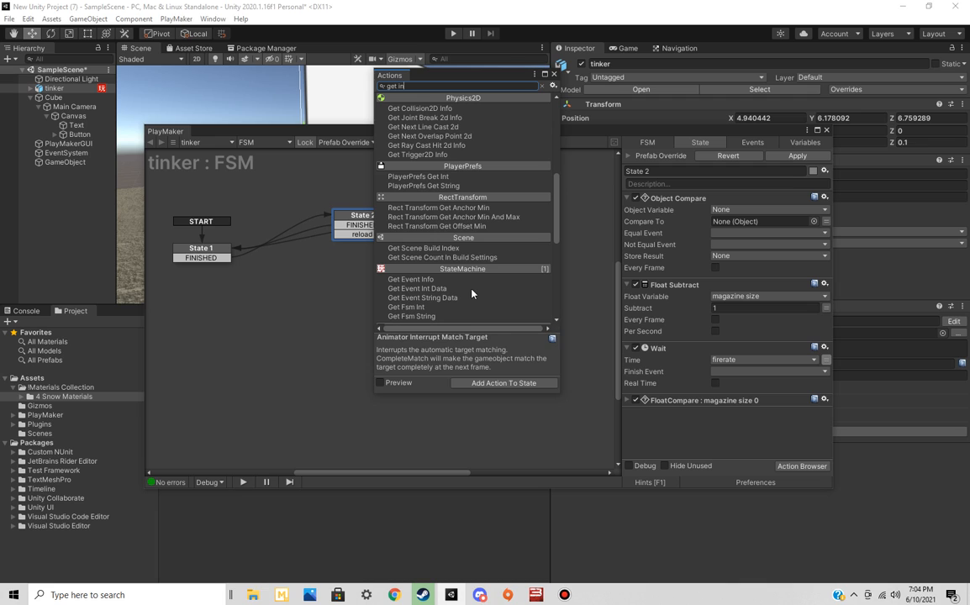
left_click(448, 279)
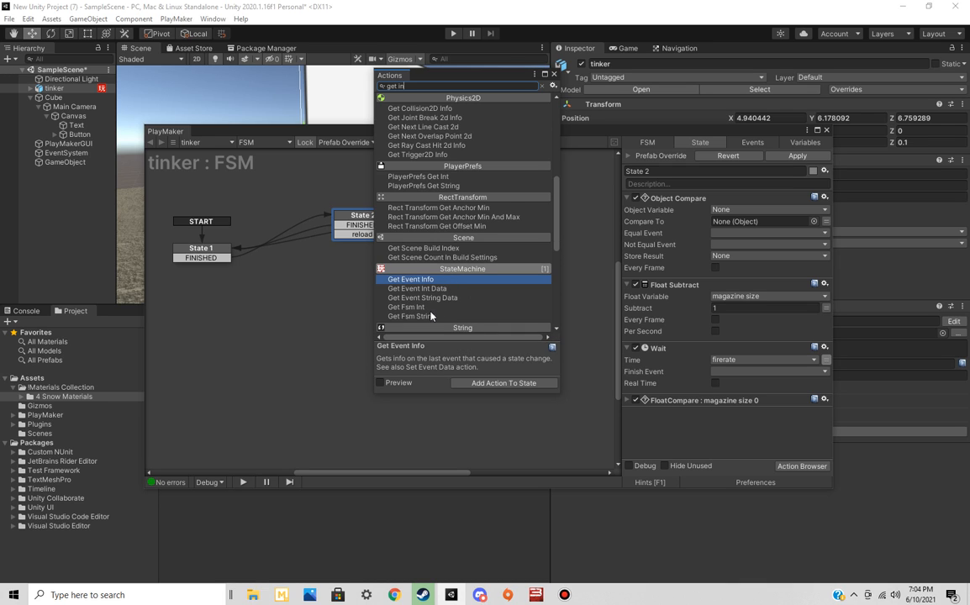
left_click(428, 309)
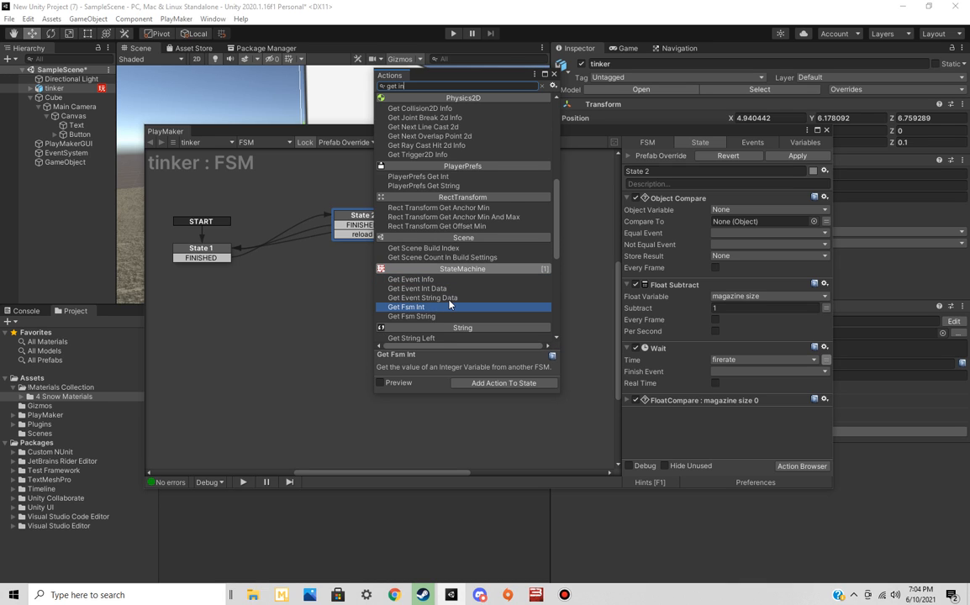
scroll(446, 308, "down", 2)
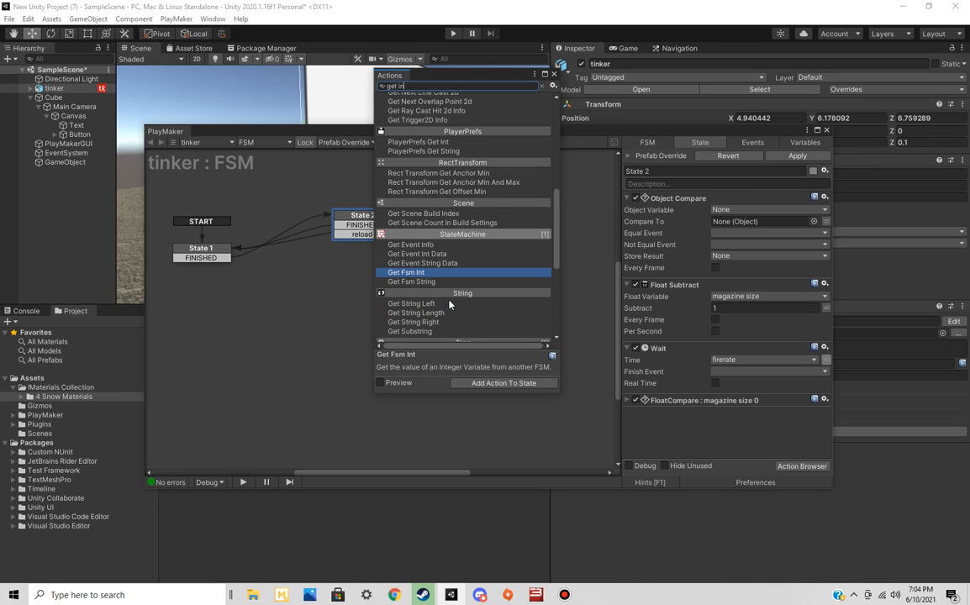
left_click(554, 75)
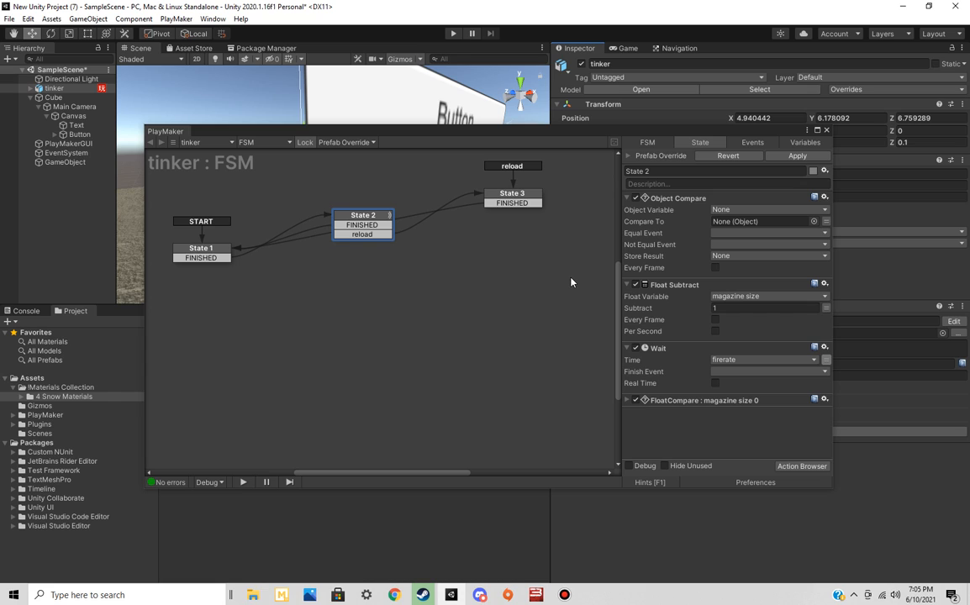
Review State 3's action settings, close the PlayMaker editor and deselect the tinker model
left_click(521, 193)
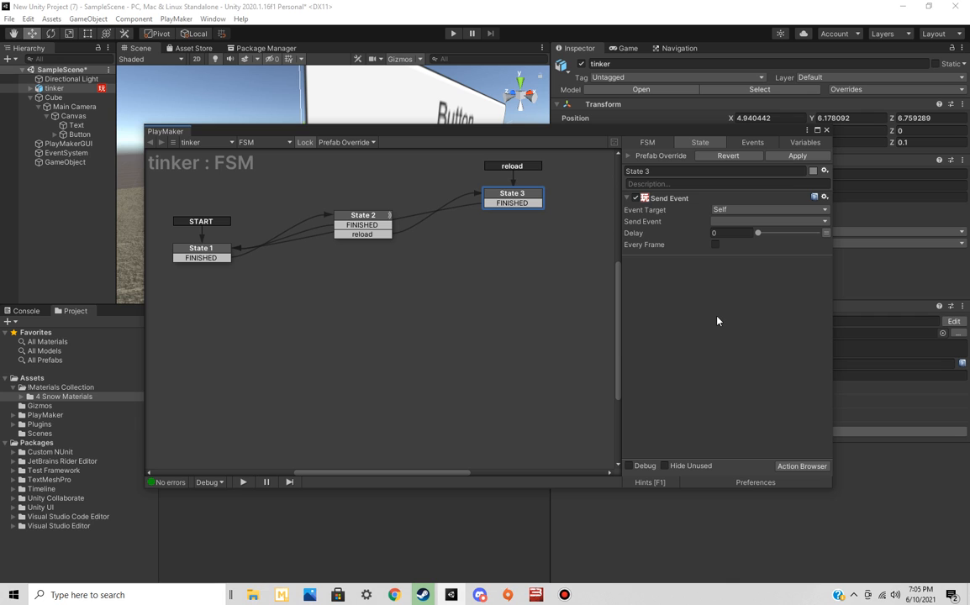
left_click(826, 131)
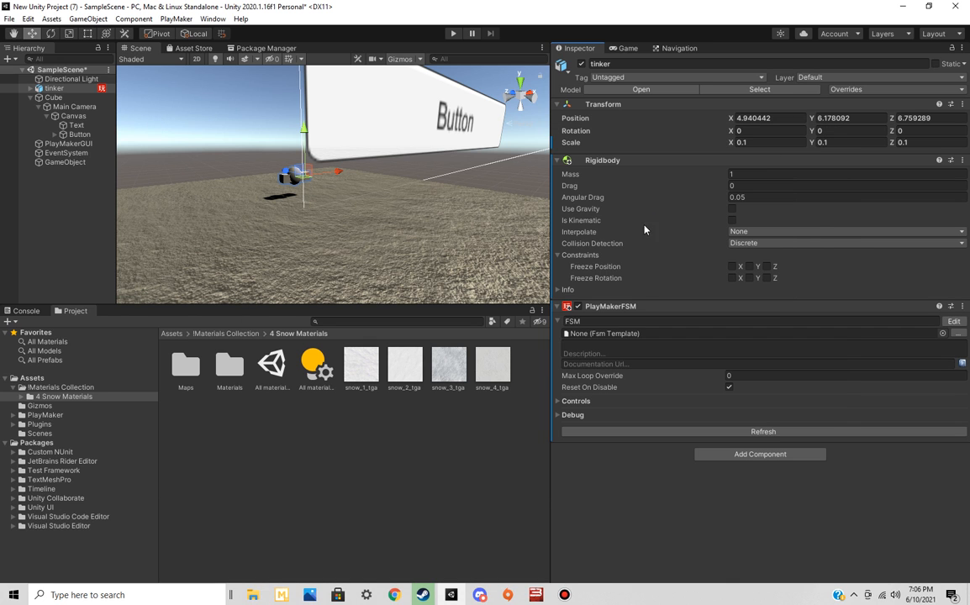
left_click(431, 460)
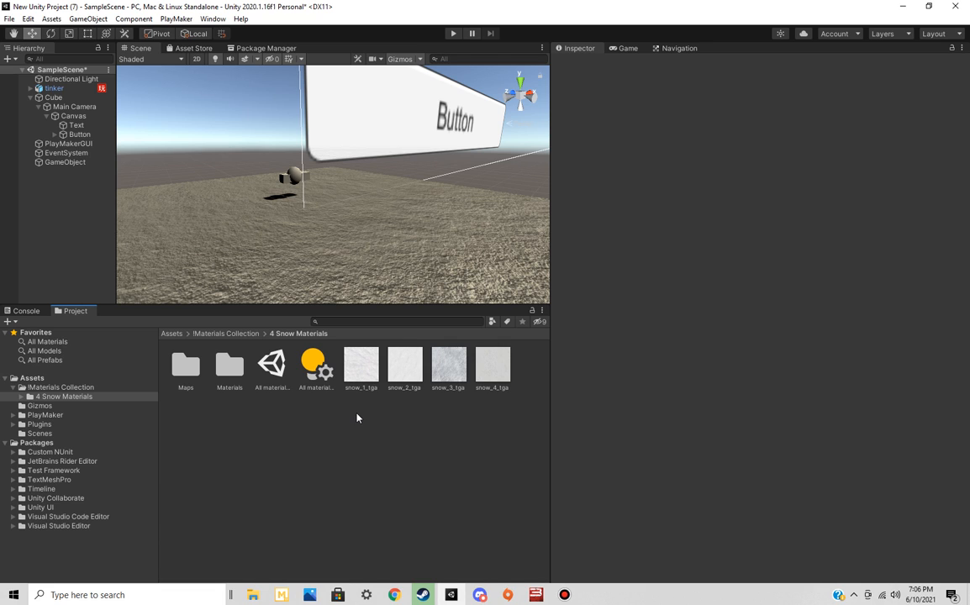
Add a new script component named "scrtip" to the ground Cube
left_click(52, 97)
scroll(728, 454, "down", 3)
scroll(725, 438, "up", 2)
scroll(715, 470, "down", 2)
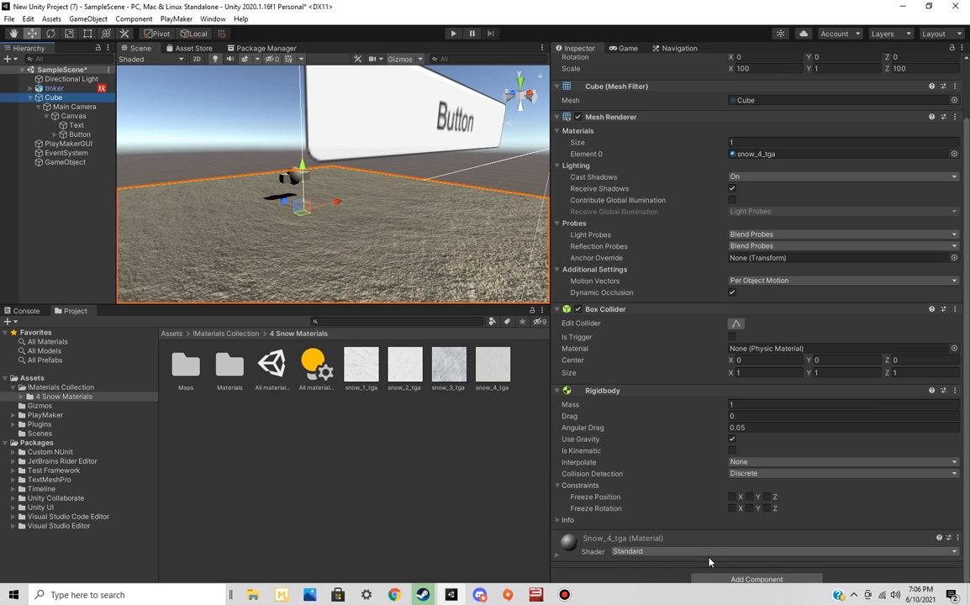
left_click(713, 579)
type("scrtip")
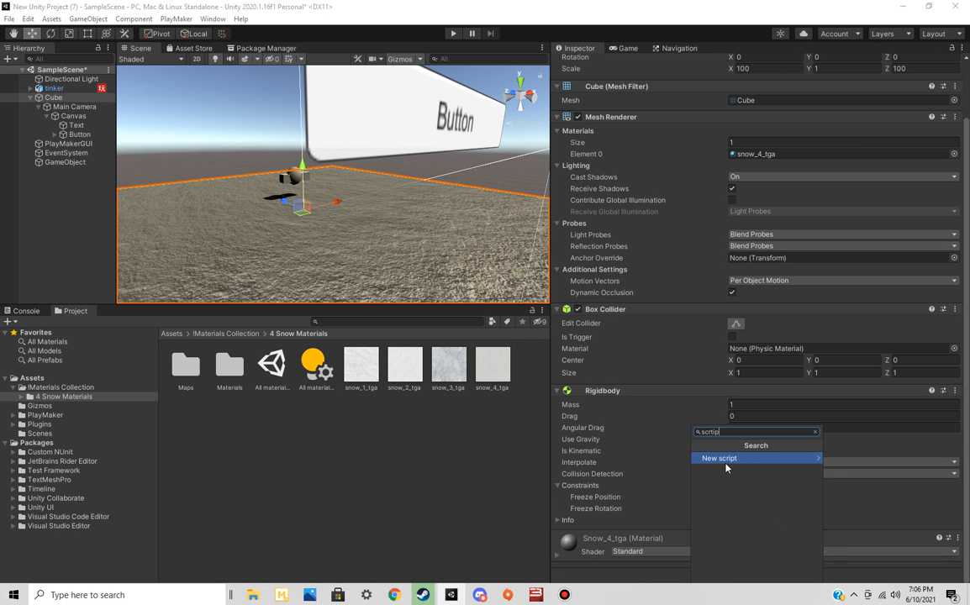
left_click(726, 459)
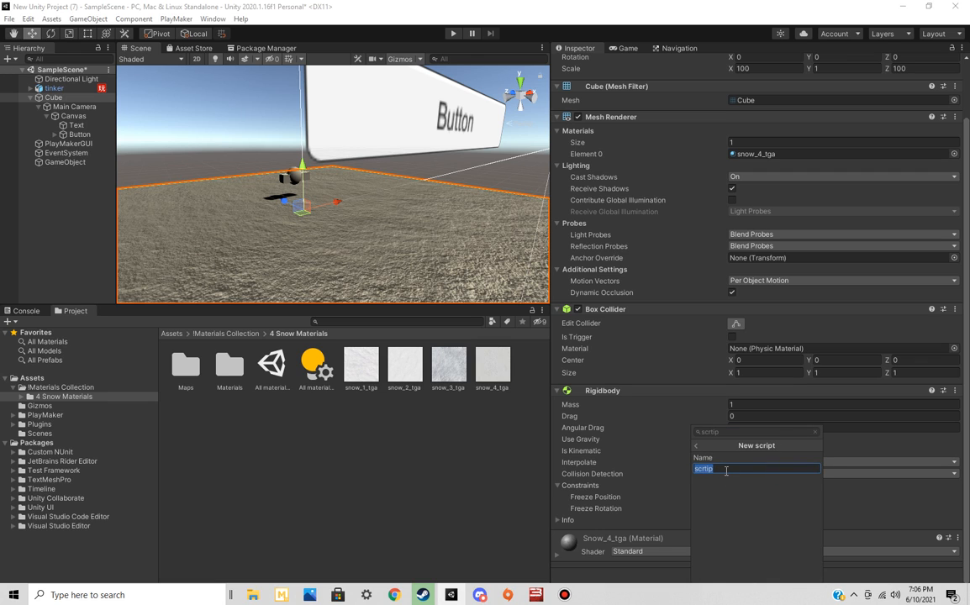
left_click(725, 470)
key("Return")
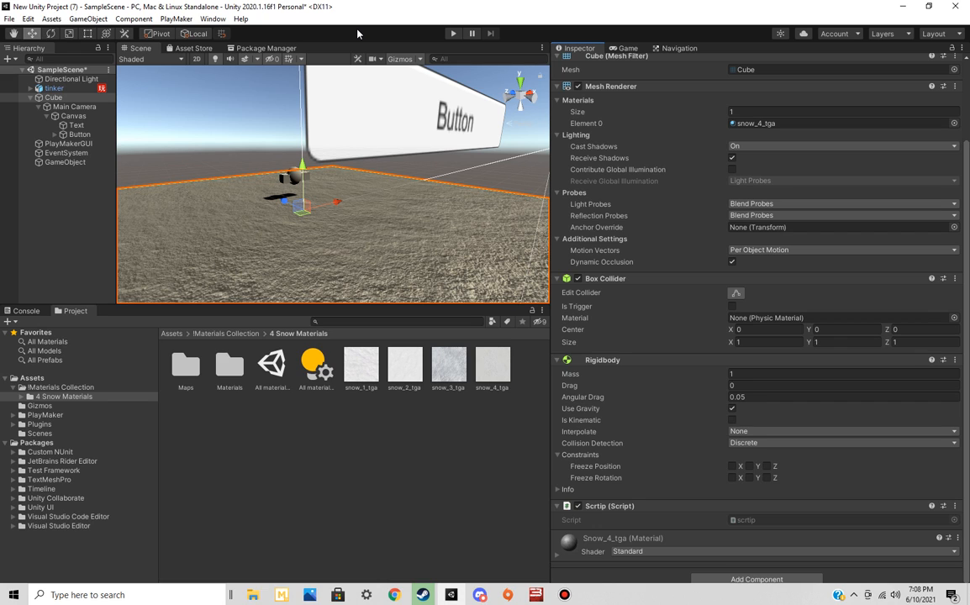
Switch to Chrome and search the Unity Asset Store for "save playtest", looking over the results page
left_click(395, 595)
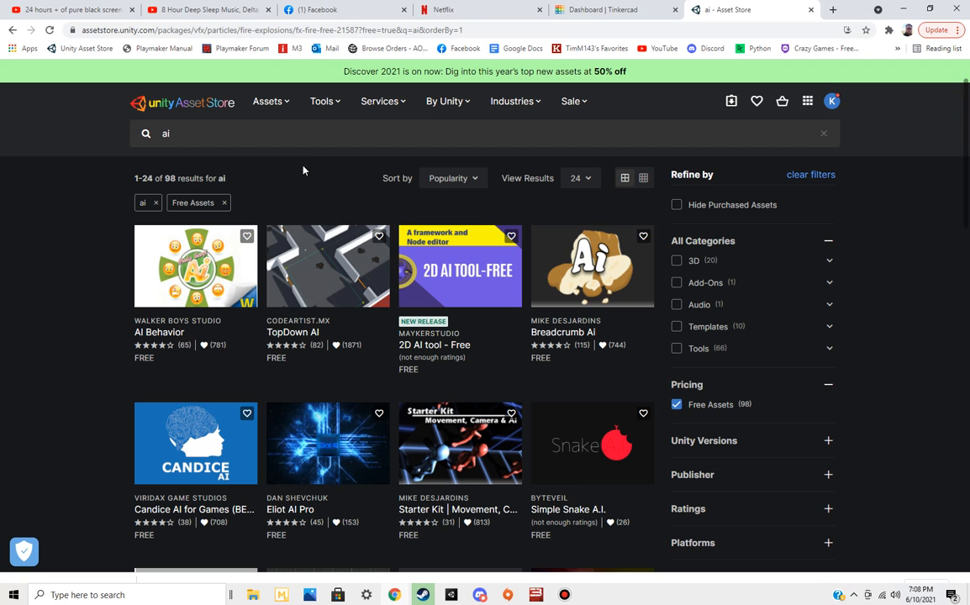
double_click(165, 133)
type("s")
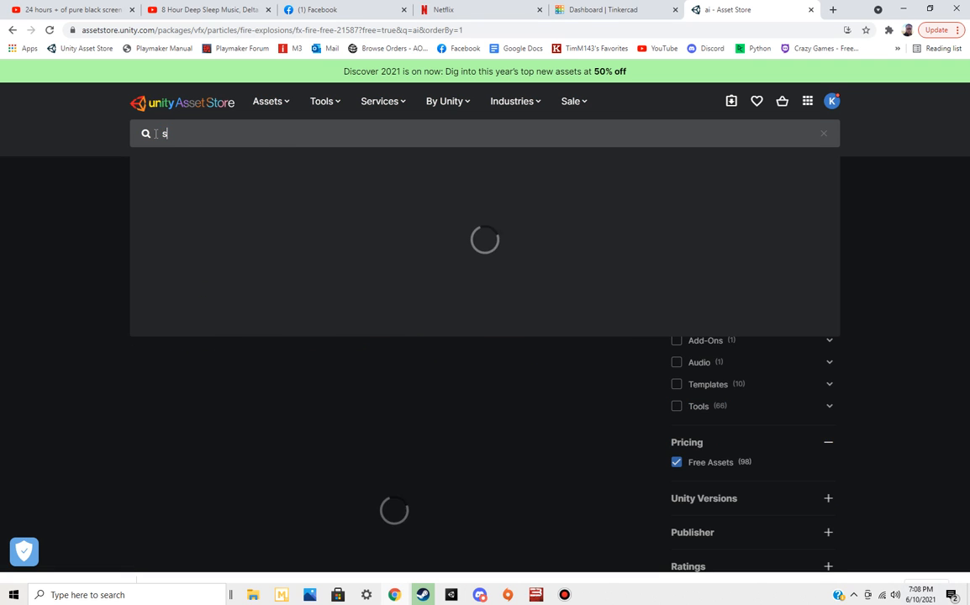
type("ave playtest")
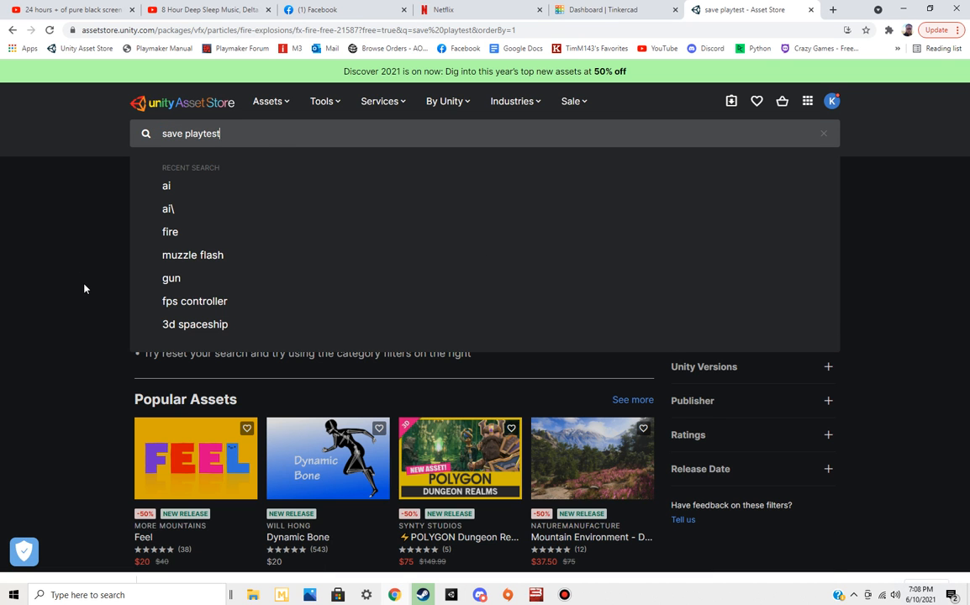
left_click(83, 284)
scroll(736, 441, "down", 2)
scroll(816, 480, "up", 1)
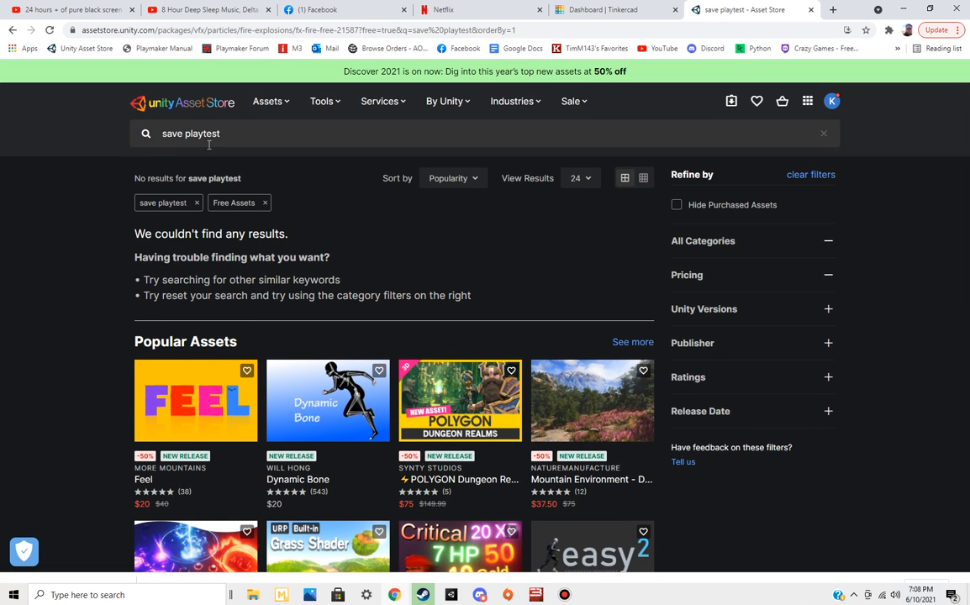
Shorten the Asset Store search term to "playtest" and run the search again
double_click(172, 135)
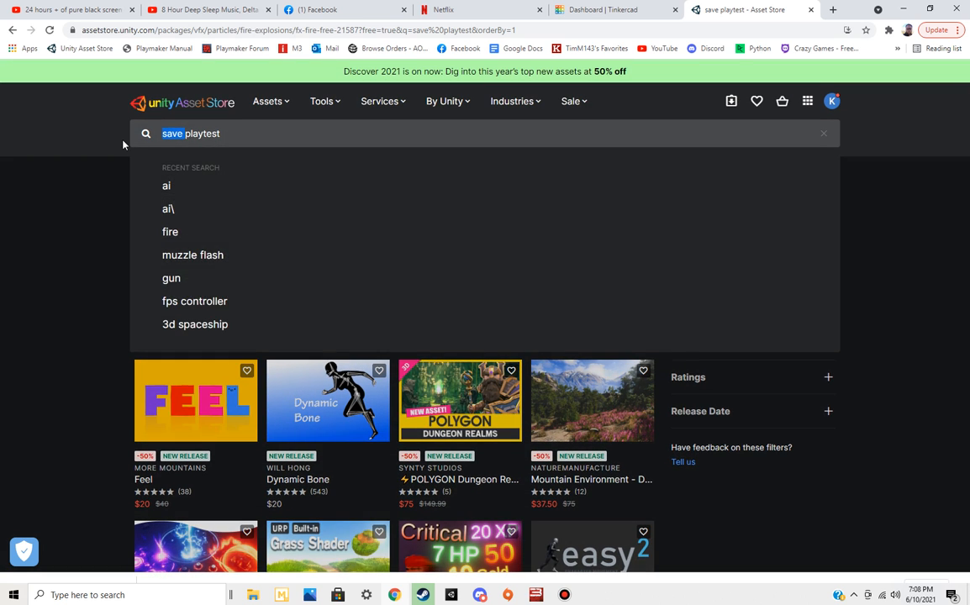
key("BackSpace")
key("Return")
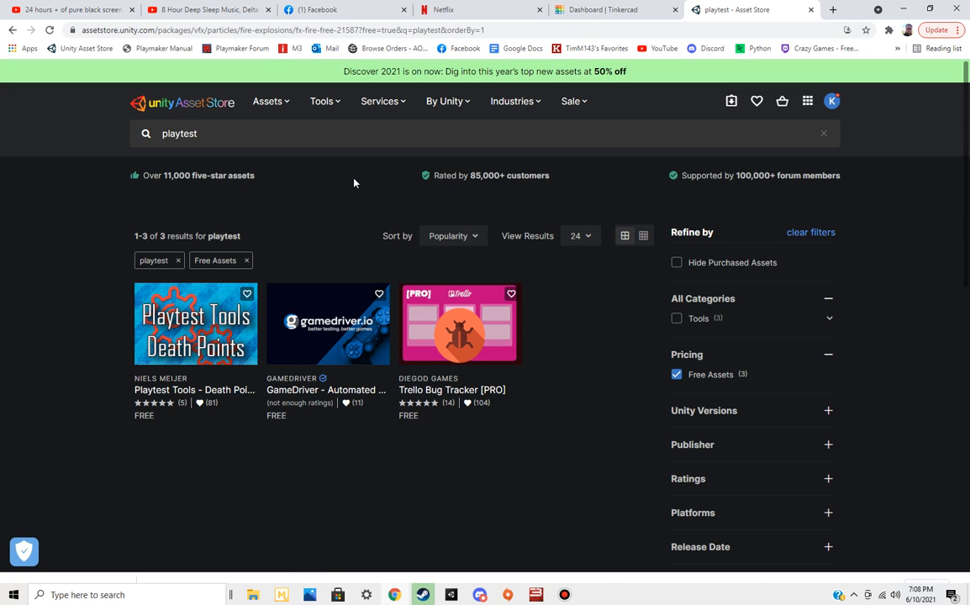
Browse the VFX asset category and open the Toon Projectiles 2 product page
left_click(287, 108)
mouse_move(454, 597)
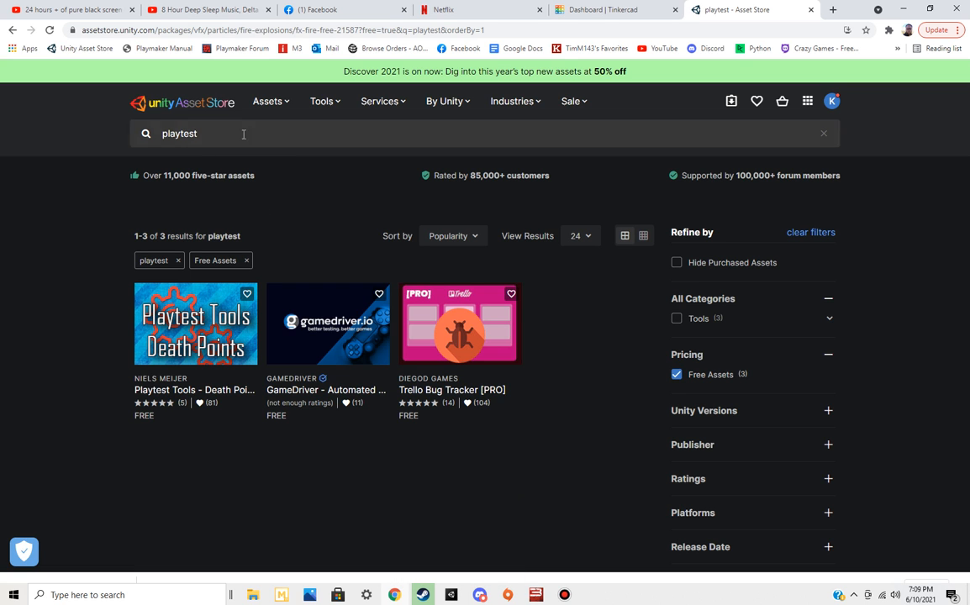
mouse_move(286, 106)
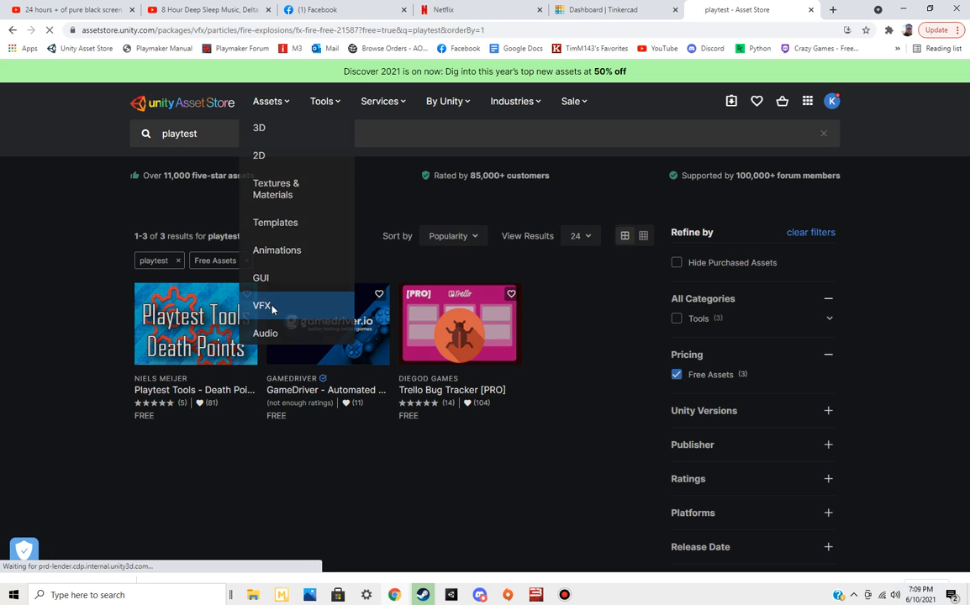
left_click(272, 309)
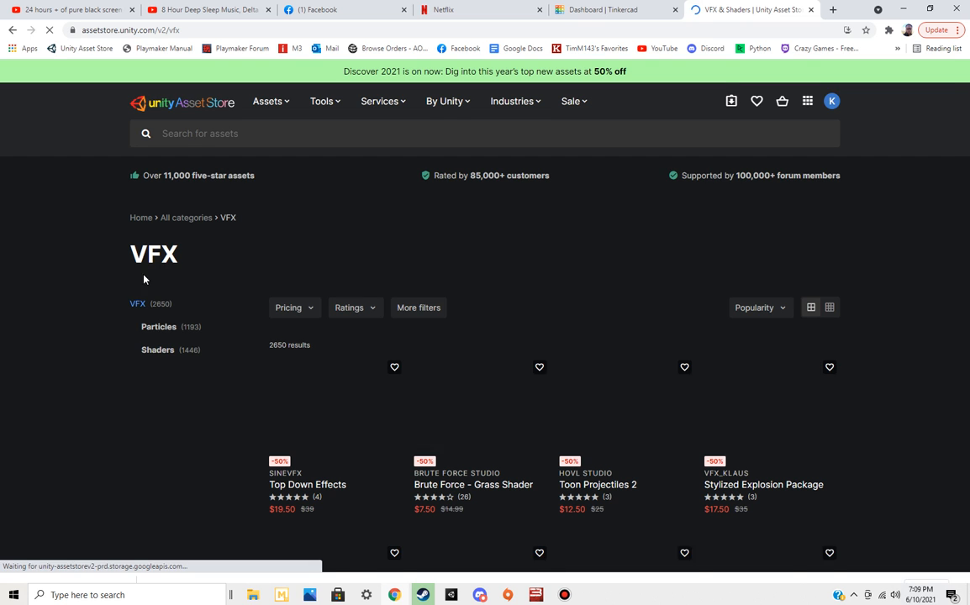
scroll(82, 284, "down", 1)
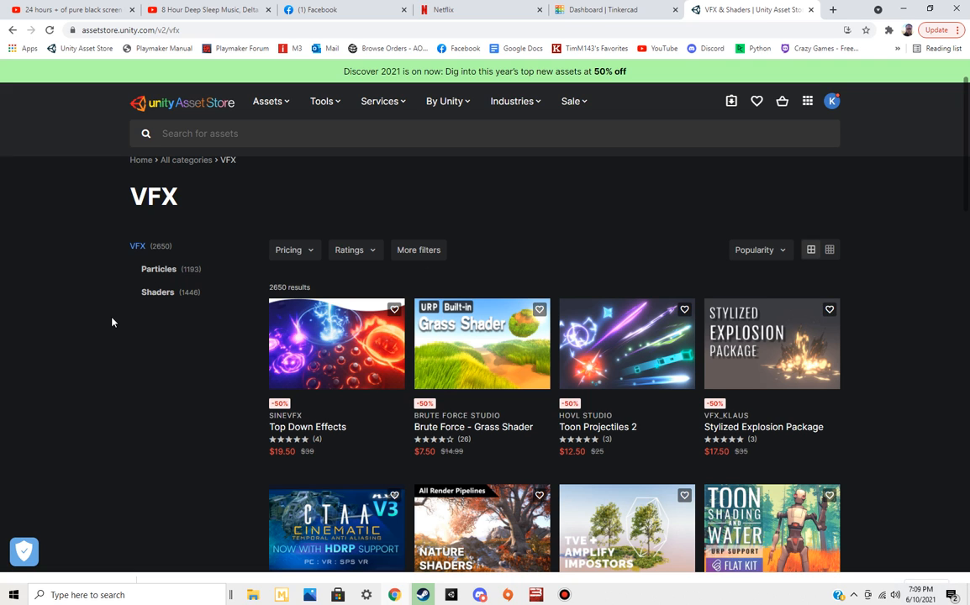
scroll(112, 322, "down", 1)
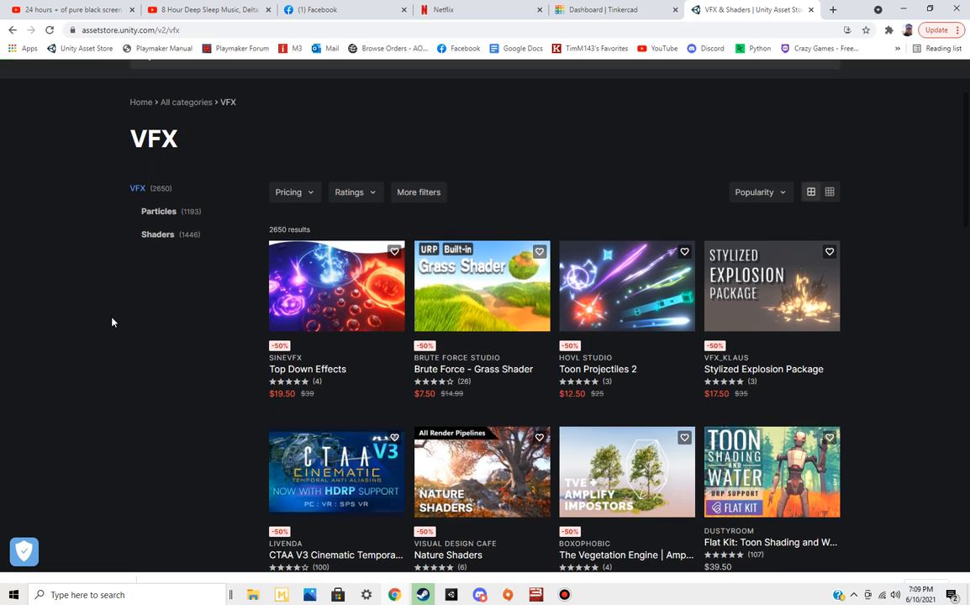
left_click(627, 286)
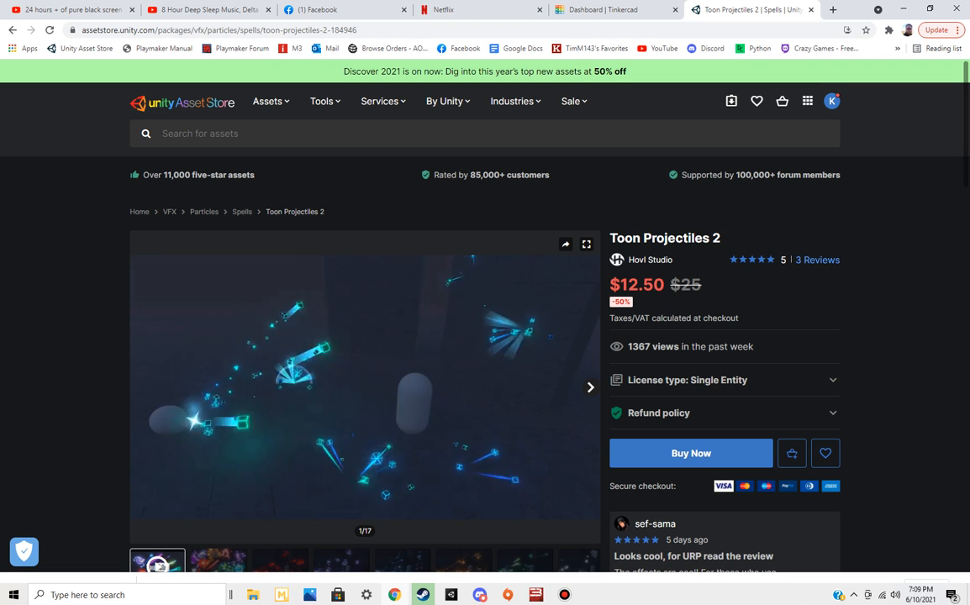
Pause the Toon Projectiles 2 demo, watch the suggested Wizard spells pack video and close its page
left_click(353, 367)
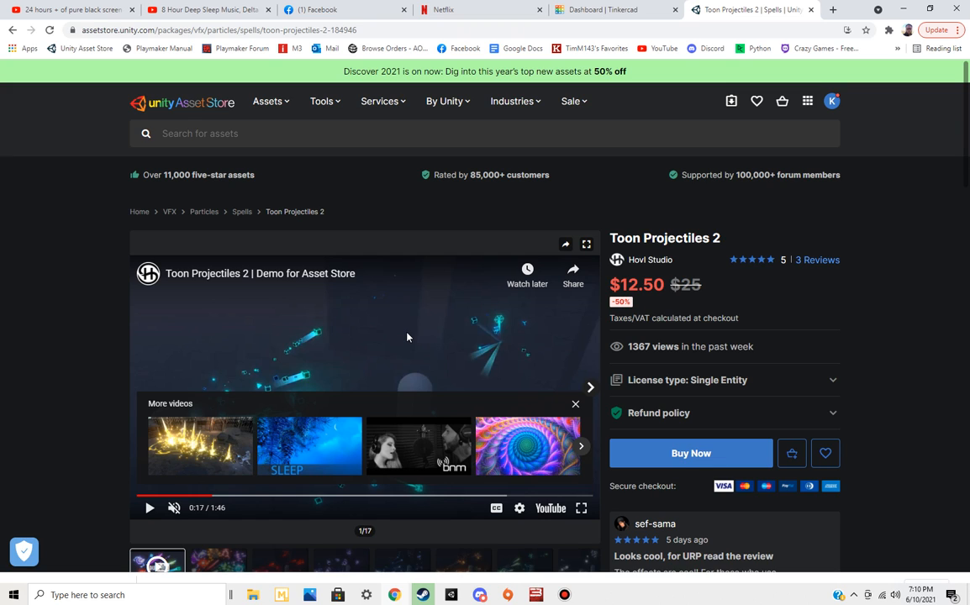
left_click(192, 457)
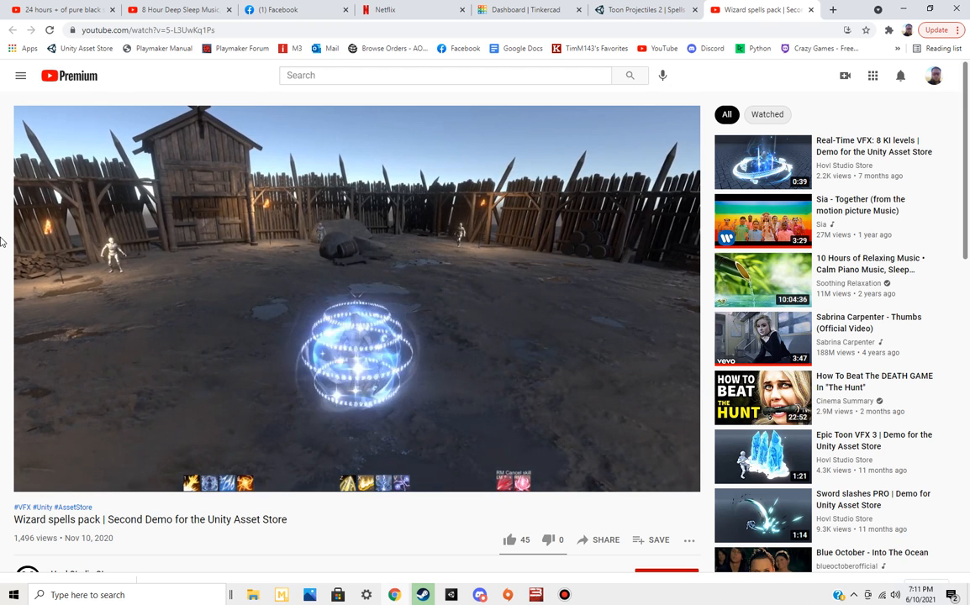
left_click(810, 10)
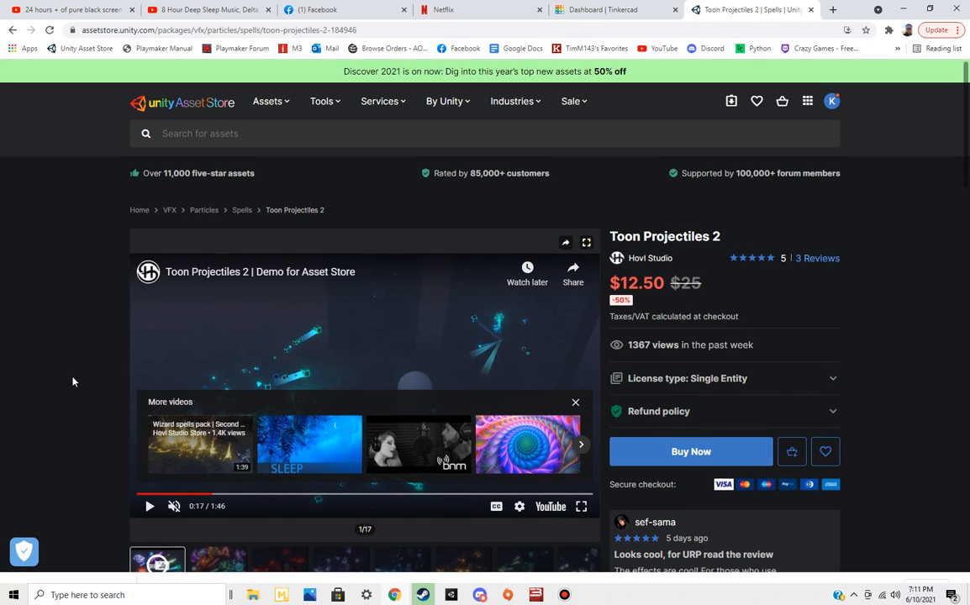
Look through the Toon Projectiles 2 preview images across the gallery, ending on the last one
scroll(102, 420, "down", 1)
left_click(352, 514)
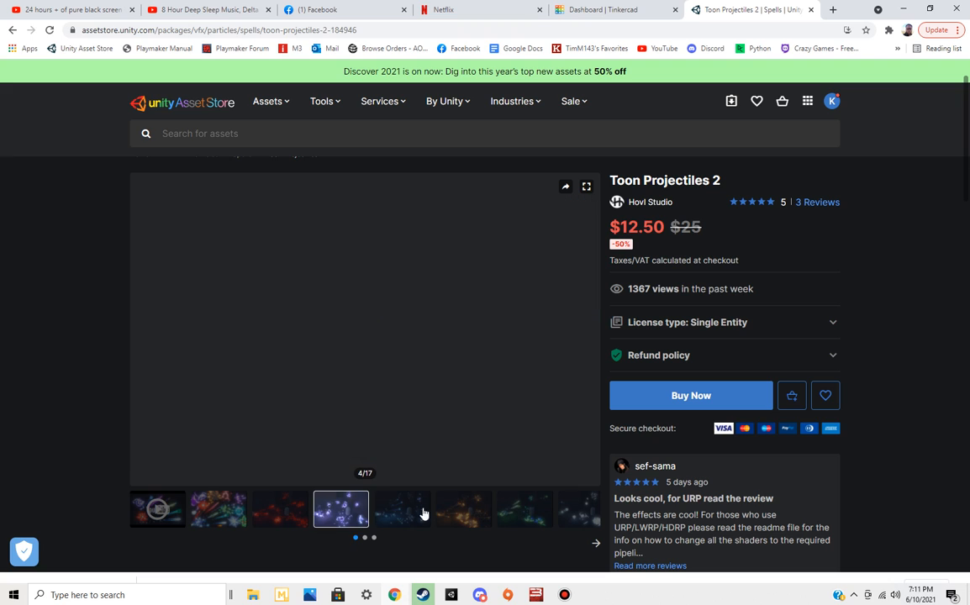
left_click(484, 514)
left_click(513, 515)
left_click(563, 513)
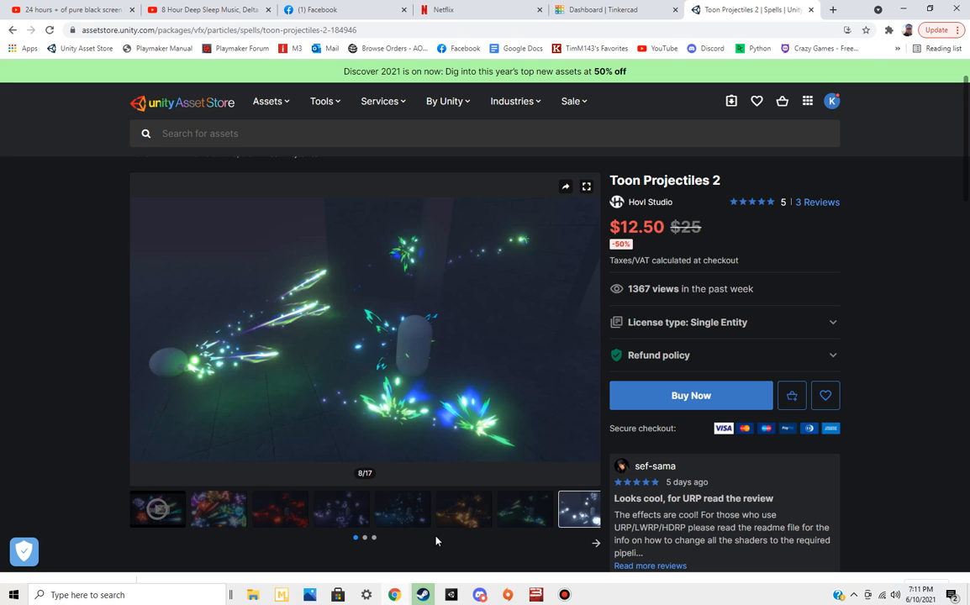
left_click(596, 543)
left_click(363, 509)
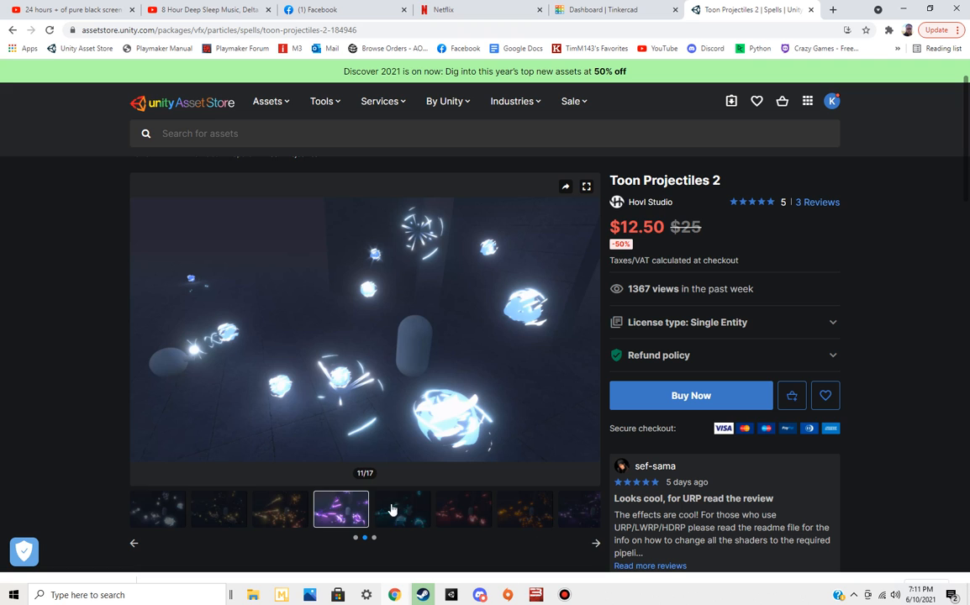
left_click(404, 511)
left_click(517, 514)
left_click(581, 511)
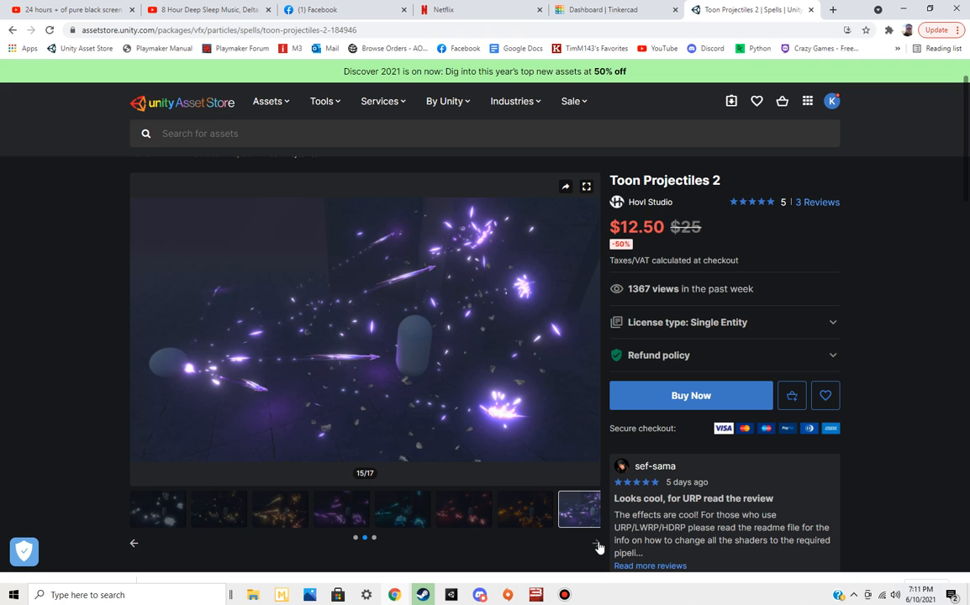
left_click(597, 547)
left_click(280, 509)
View the package content of Toon Projectiles 2 and examine the files in its Demo scene folder
scroll(55, 392, "down", 1)
scroll(55, 392, "down", 5)
left_click(249, 187)
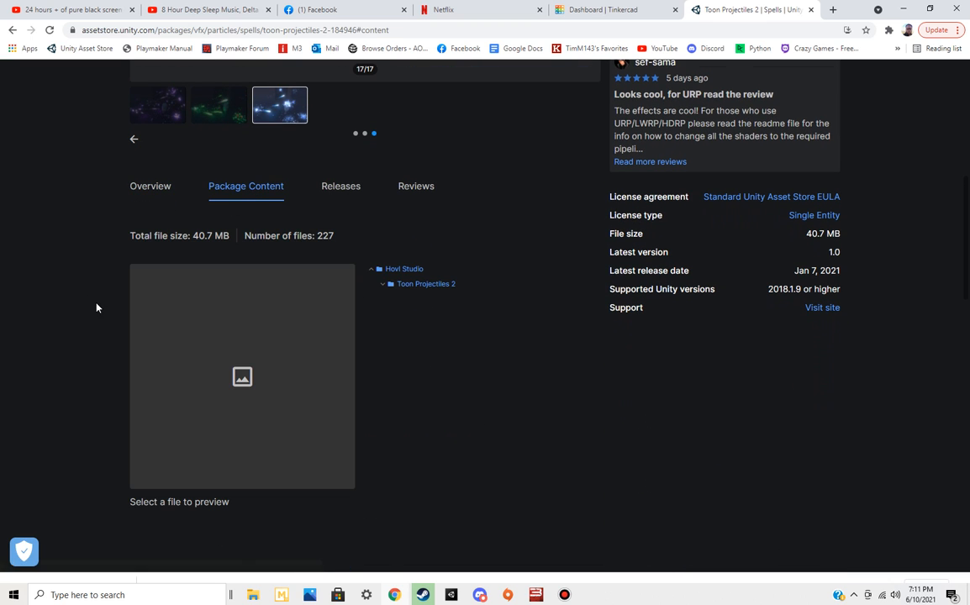
left_click(383, 284)
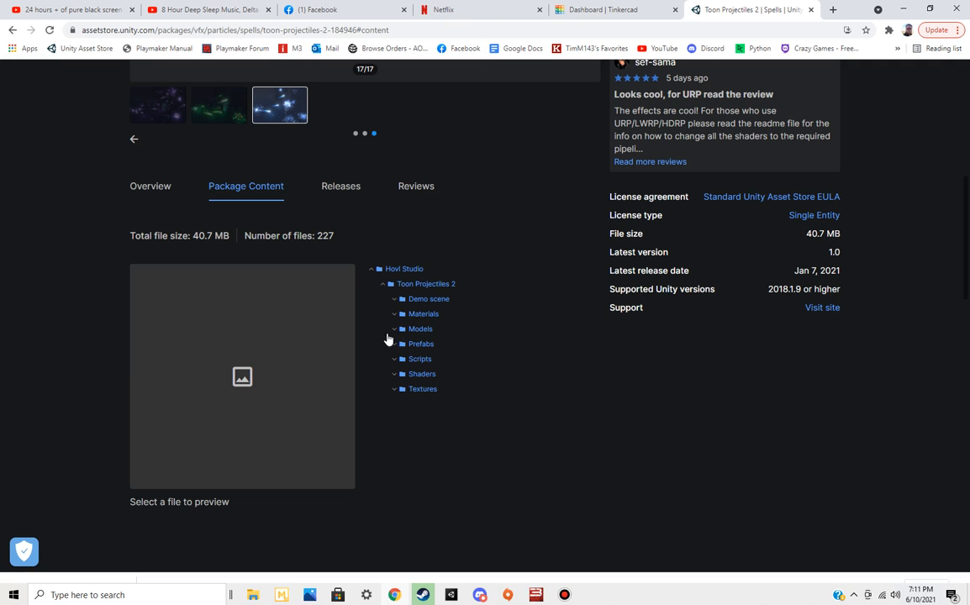
left_click(396, 301)
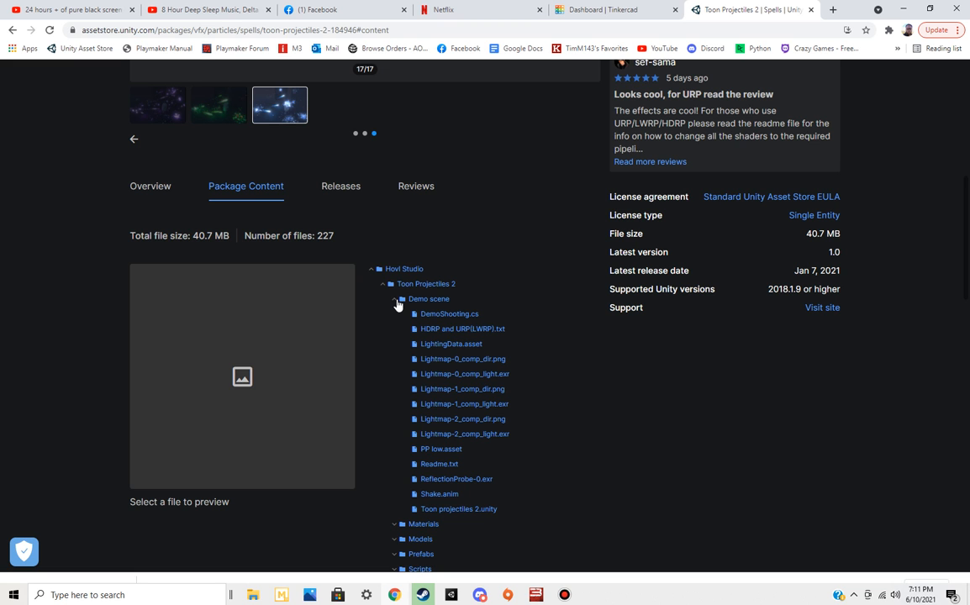
scroll(404, 286, "up", 5)
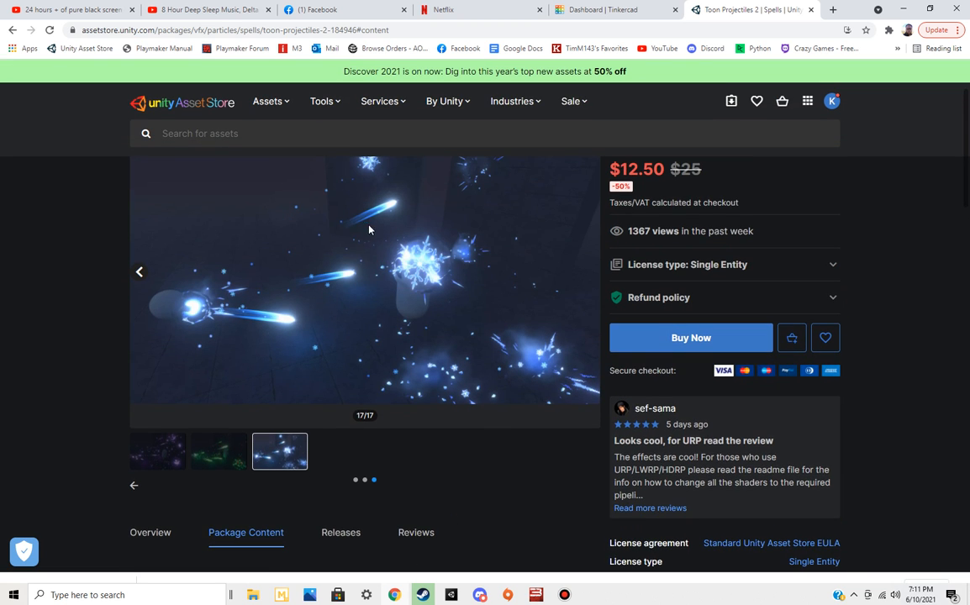
scroll(462, 271, "down", 4)
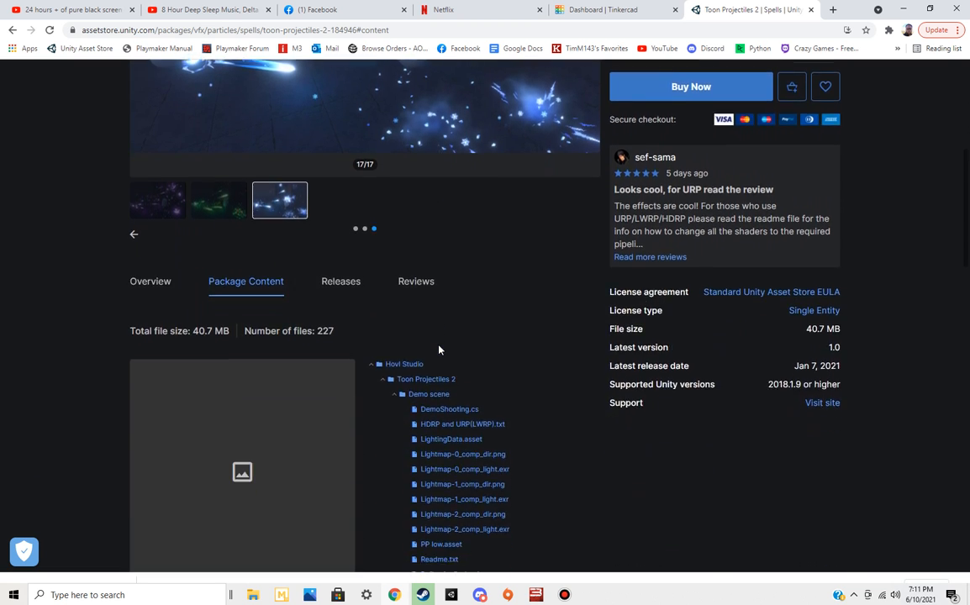
scroll(489, 443, "down", 4)
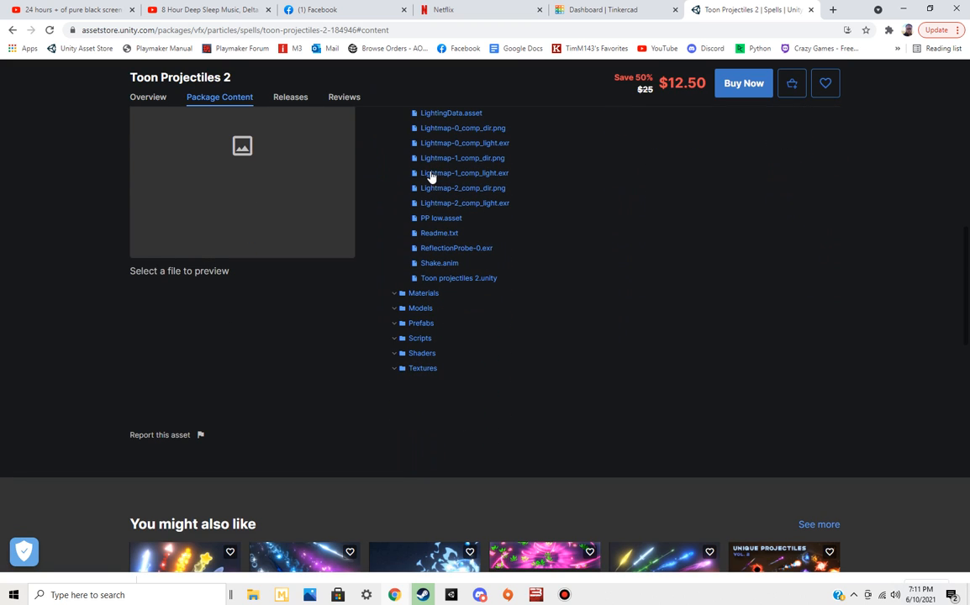
Inspect the Materials, Models and Prefabs folders in the package content, collapsing each one after viewing
left_click(395, 295)
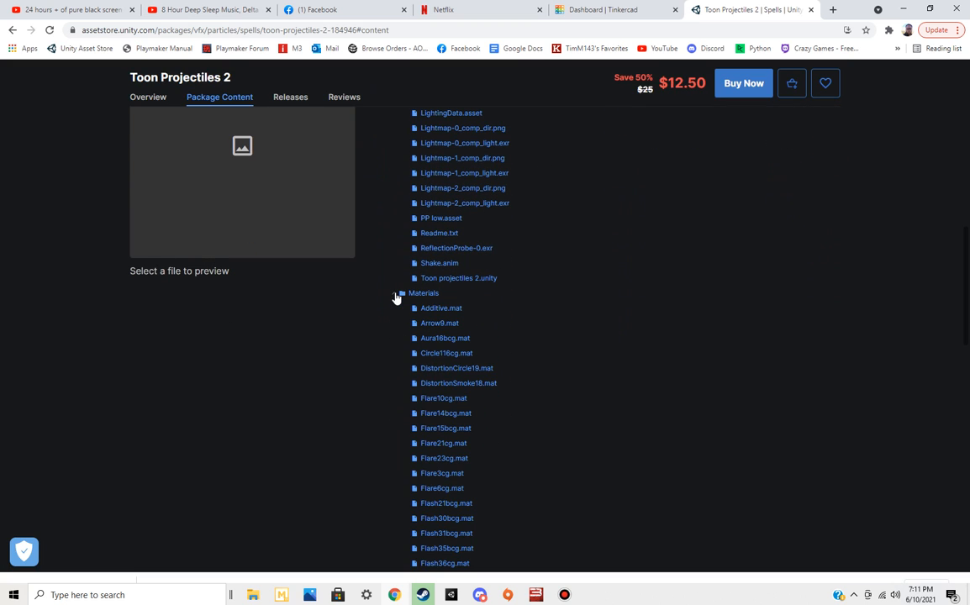
left_click(395, 294)
left_click(394, 310)
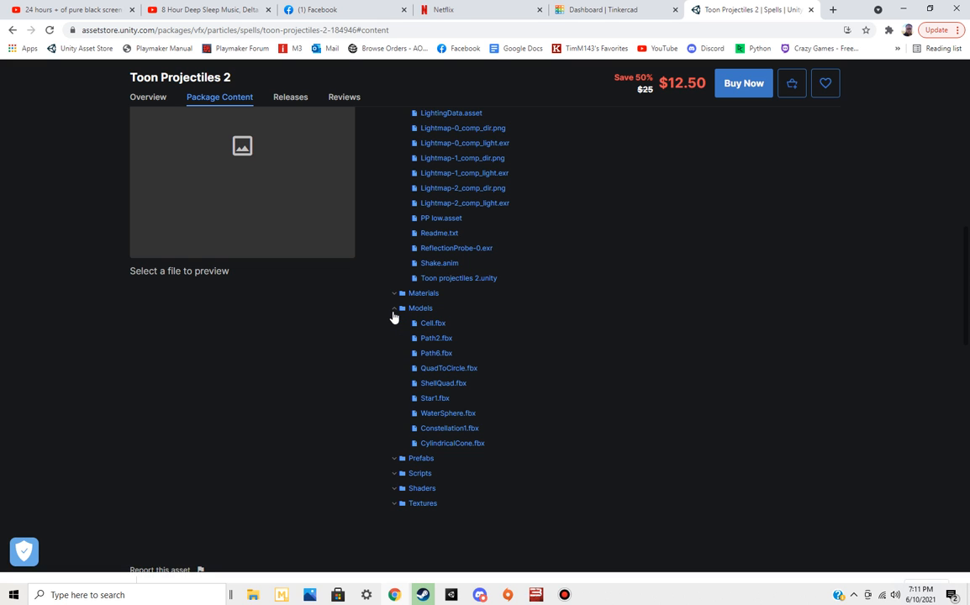
left_click(394, 315)
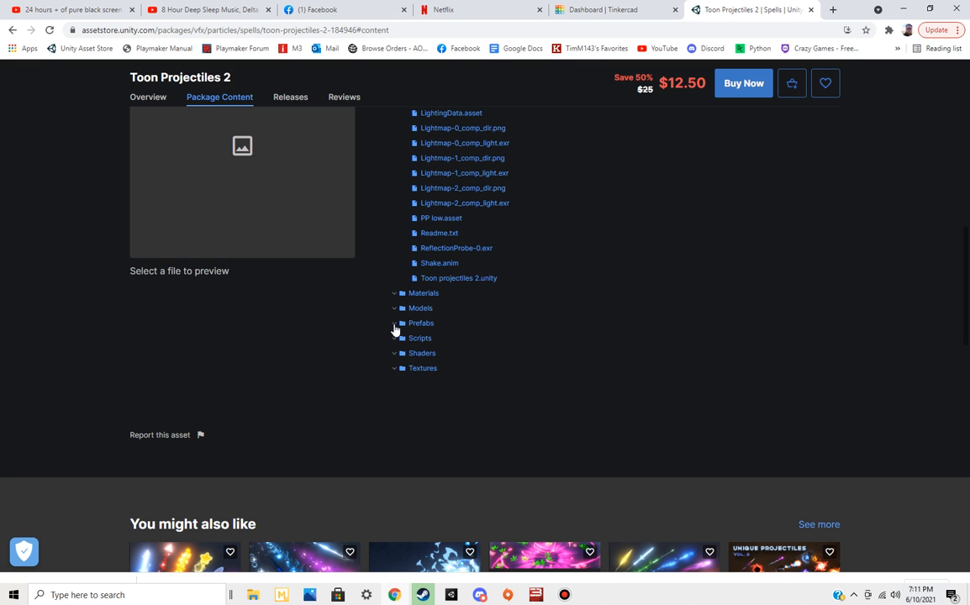
left_click(395, 327)
left_click(395, 325)
Switch back to Unity, add a new 3D cube to the scene and bring it into closer view
key("alt+Tab")
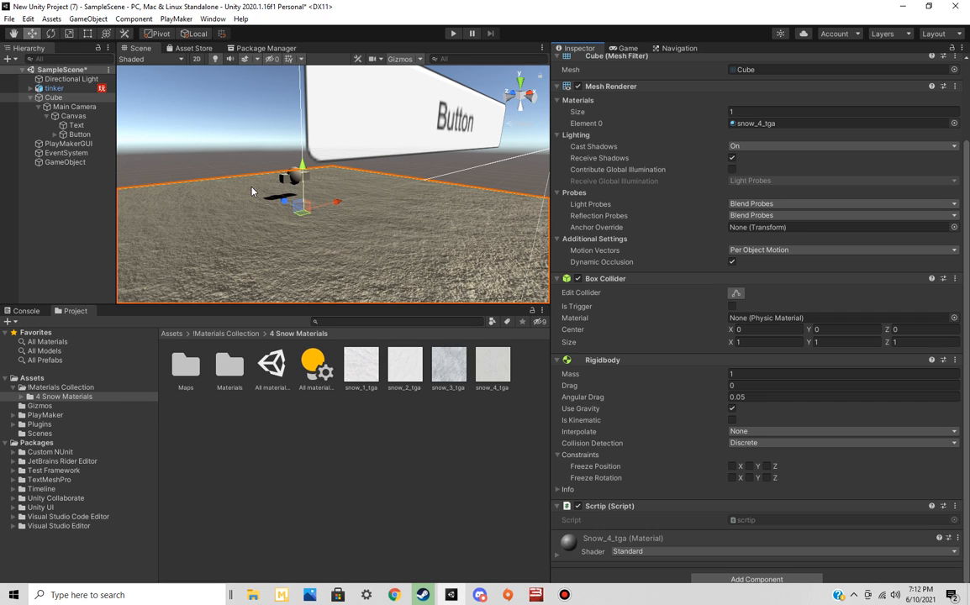
left_click(71, 199)
right_click(72, 199)
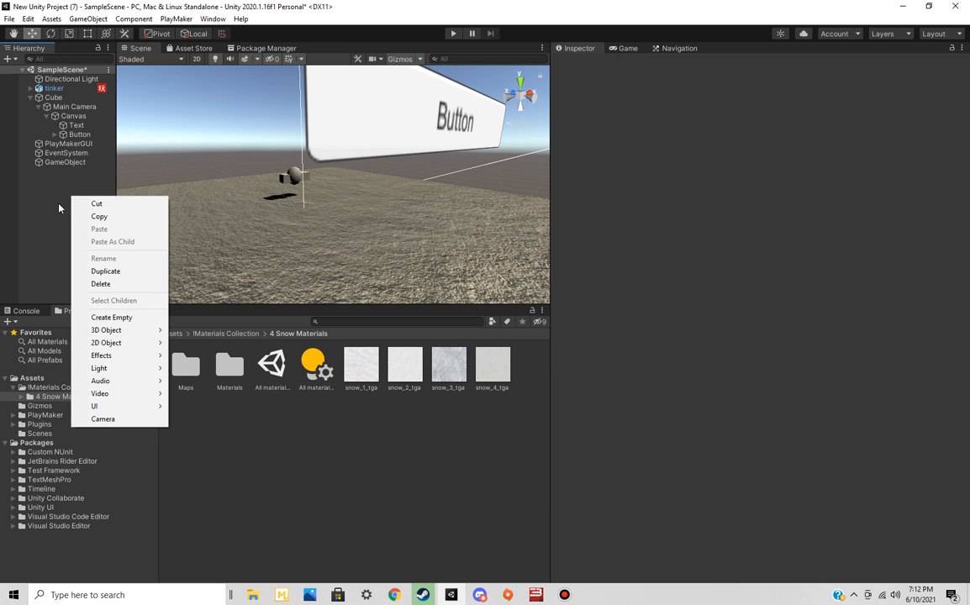
mouse_move(118, 335)
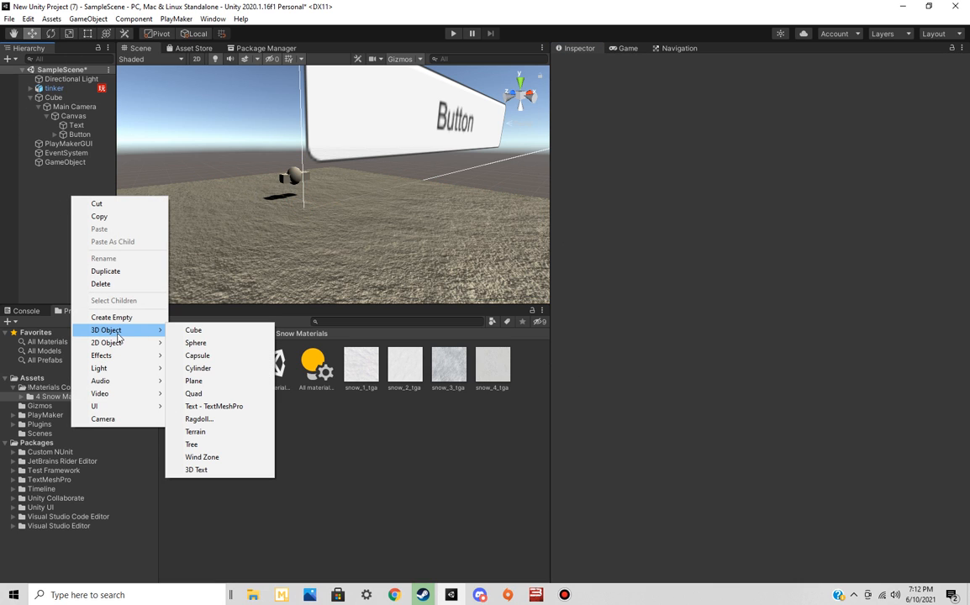
left_click(202, 330)
left_click_drag(309, 218, 368, 225, "alt")
key("w")
right_click_drag(367, 225, 407, 251)
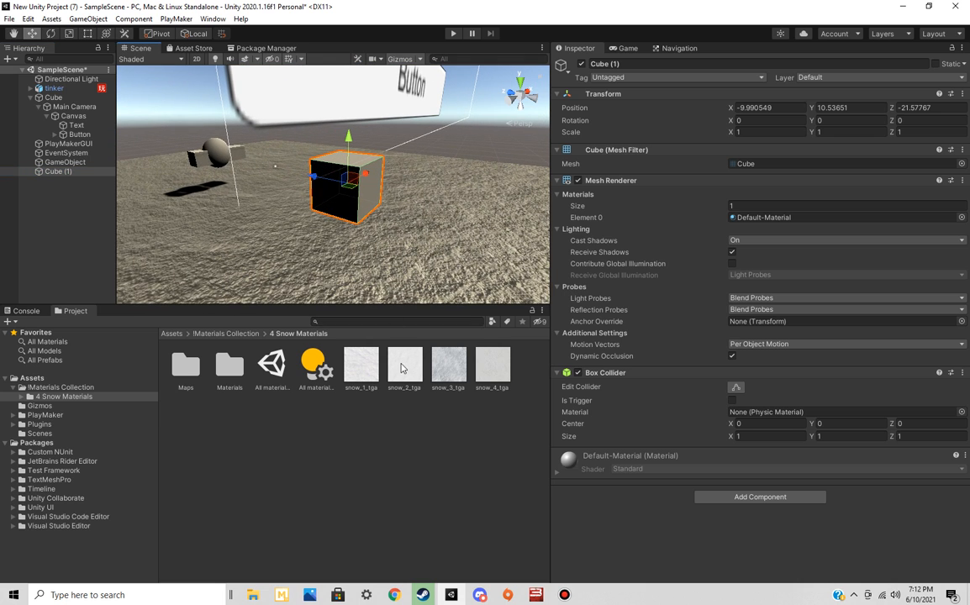
Apply the snow_3_tga material to Cube (1) and save the cube as a prefab in the Materials folder
left_click(239, 380)
double_click(240, 380)
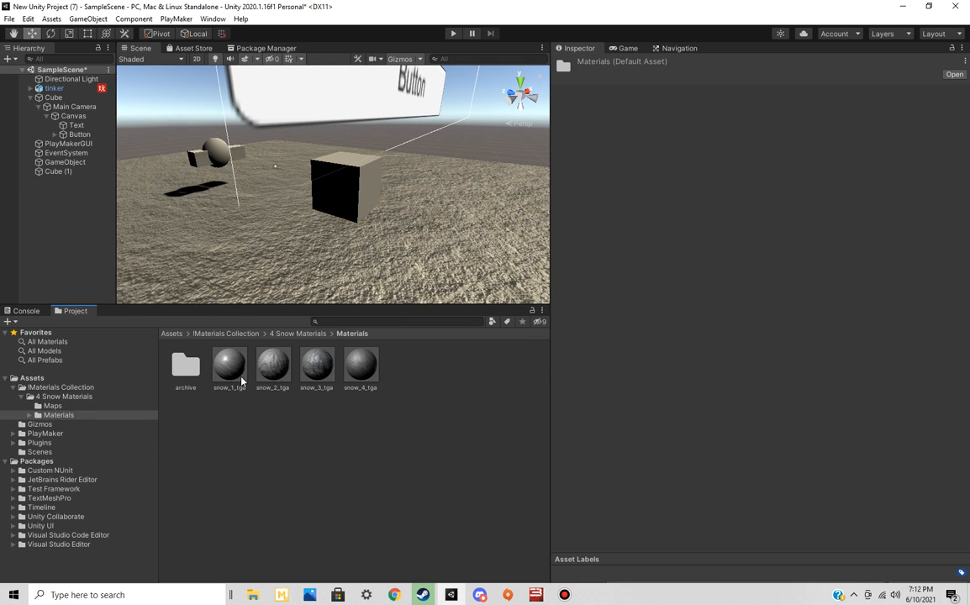
right_click_drag(350, 269, 522, 252)
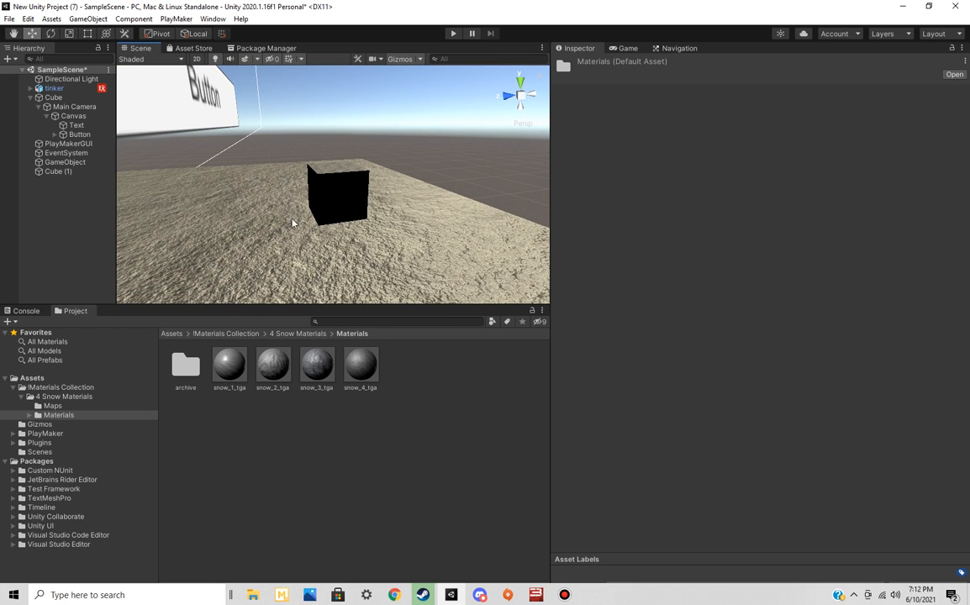
left_click(65, 171)
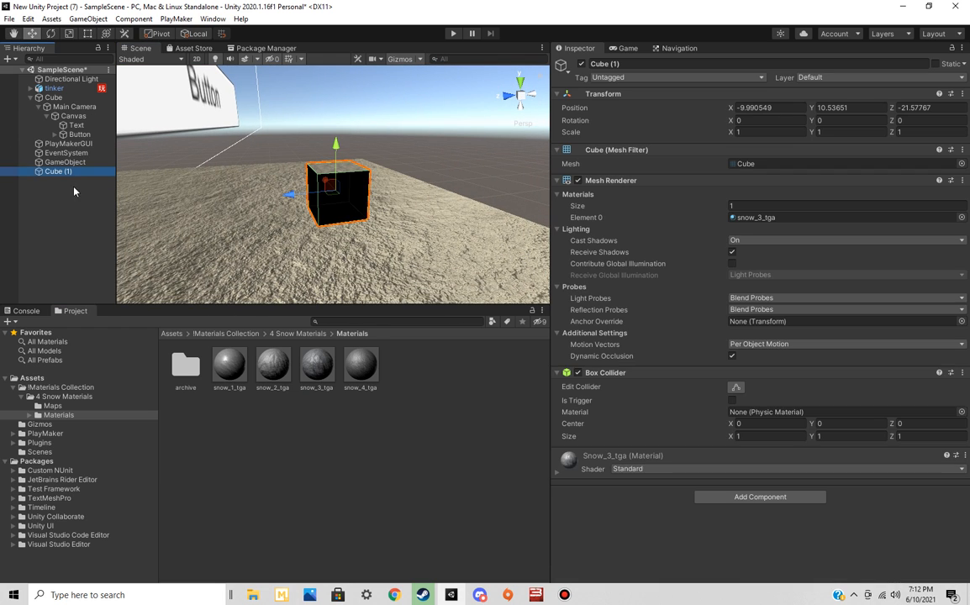
left_click_drag(320, 438, 320, 443)
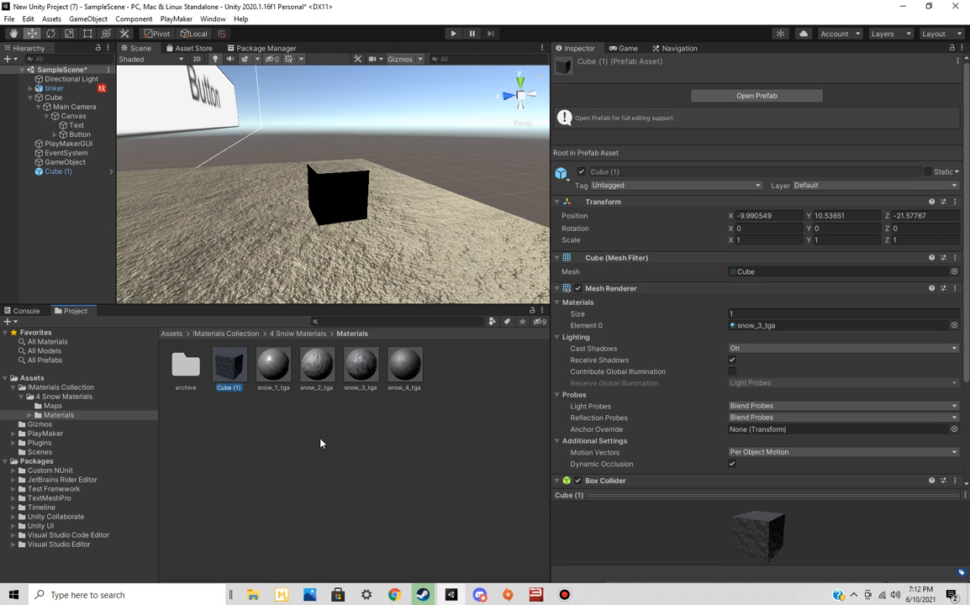
Open the Cube (1) prefab for editing in prefab mode
key("t")
key("e")
key("t")
key("p")
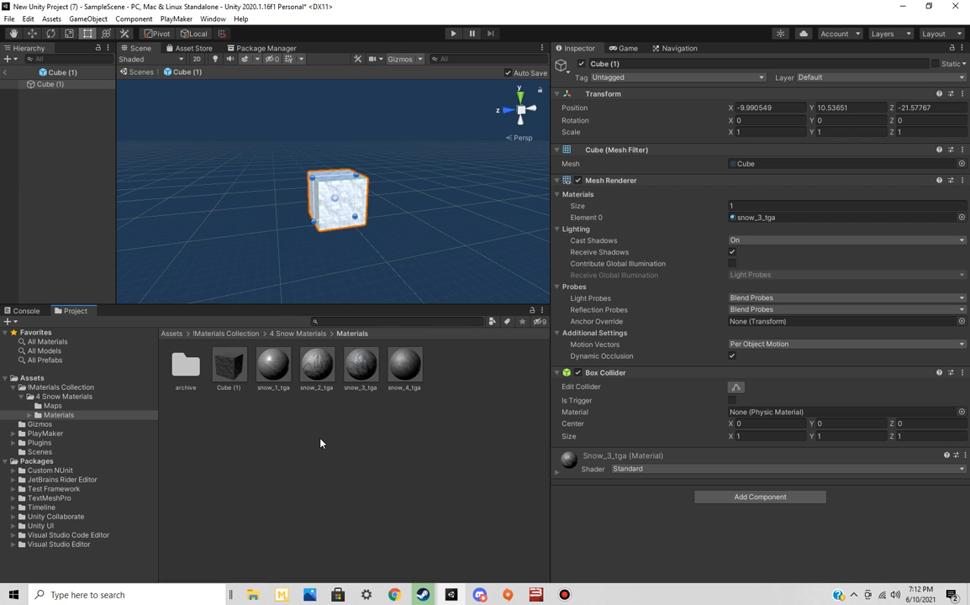
key("e")
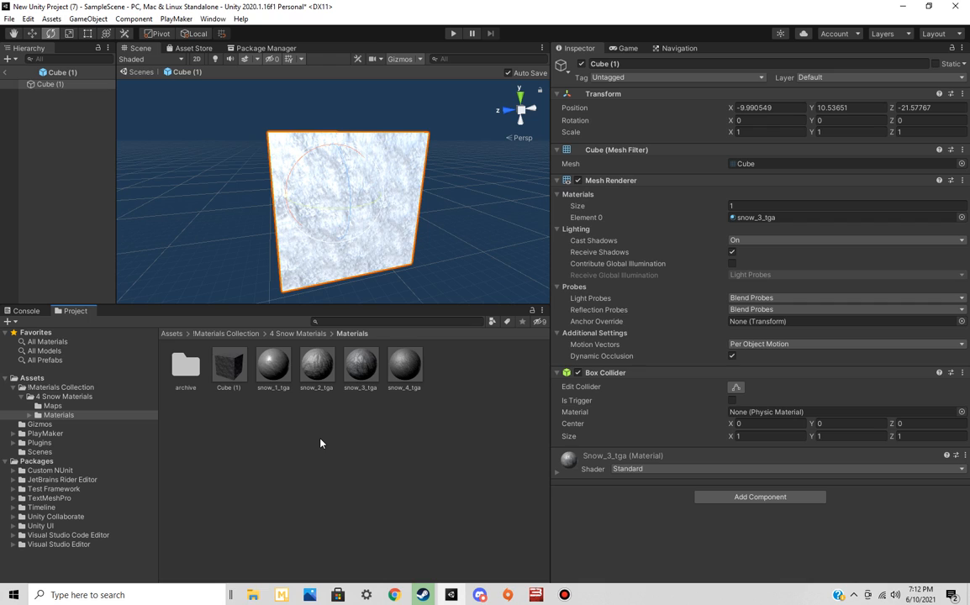
left_click(605, 64)
type("testp[refab")
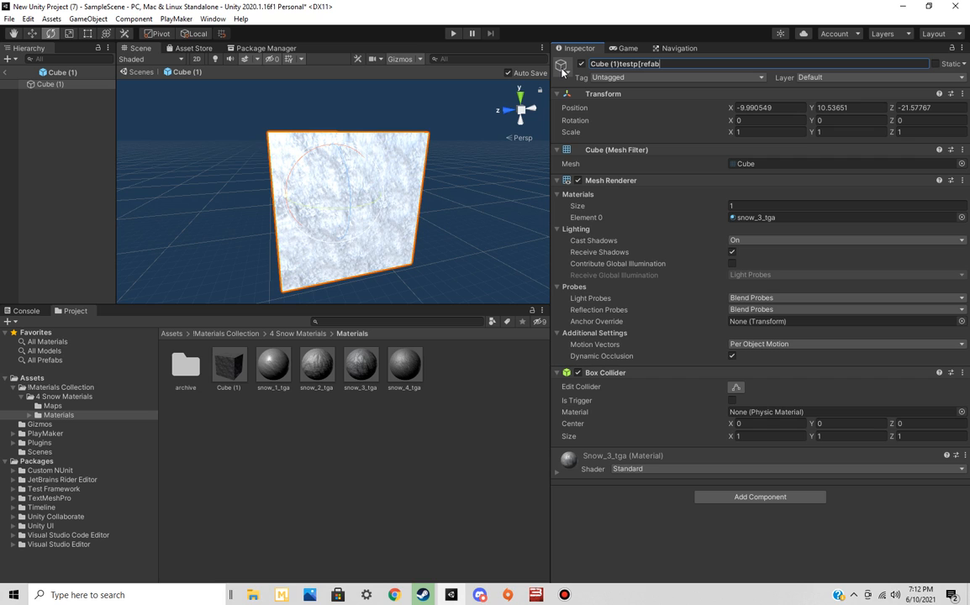
key("Return")
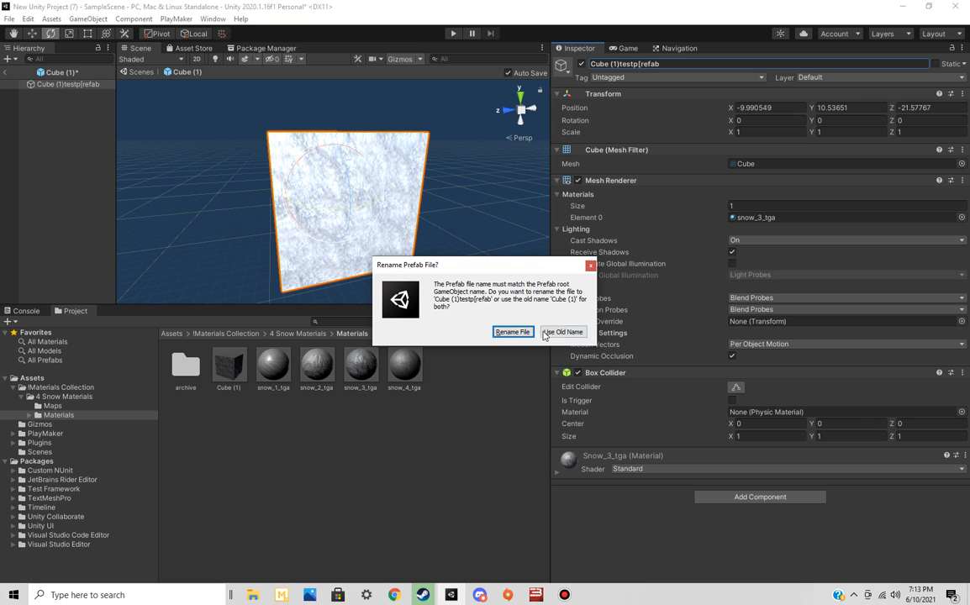
left_click(548, 333)
Rename the prefab and its file to testprefab and return to the scene
left_click_drag(637, 63, 582, 67)
type("testprefab")
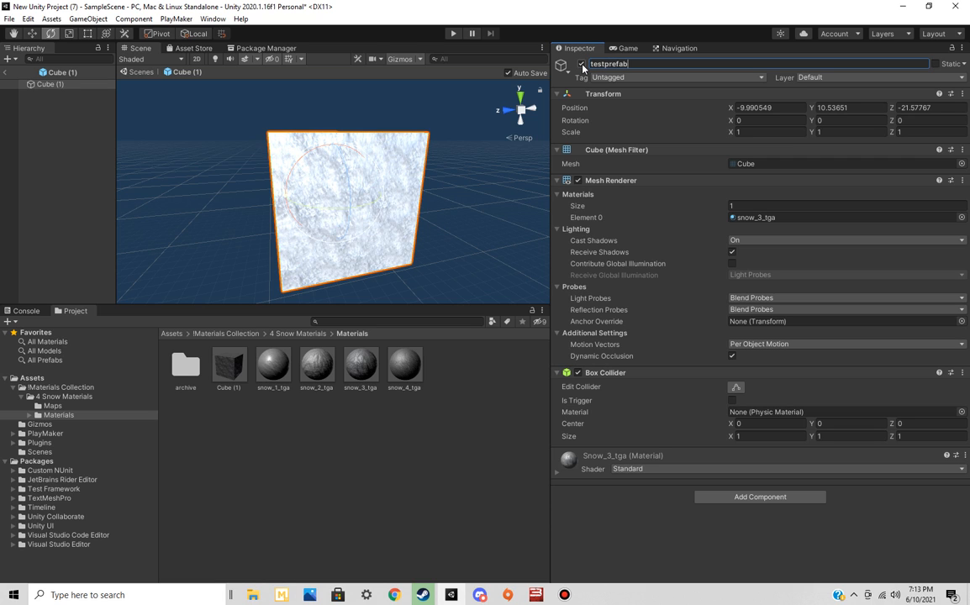
key("Return")
key("Return")
left_click(5, 72)
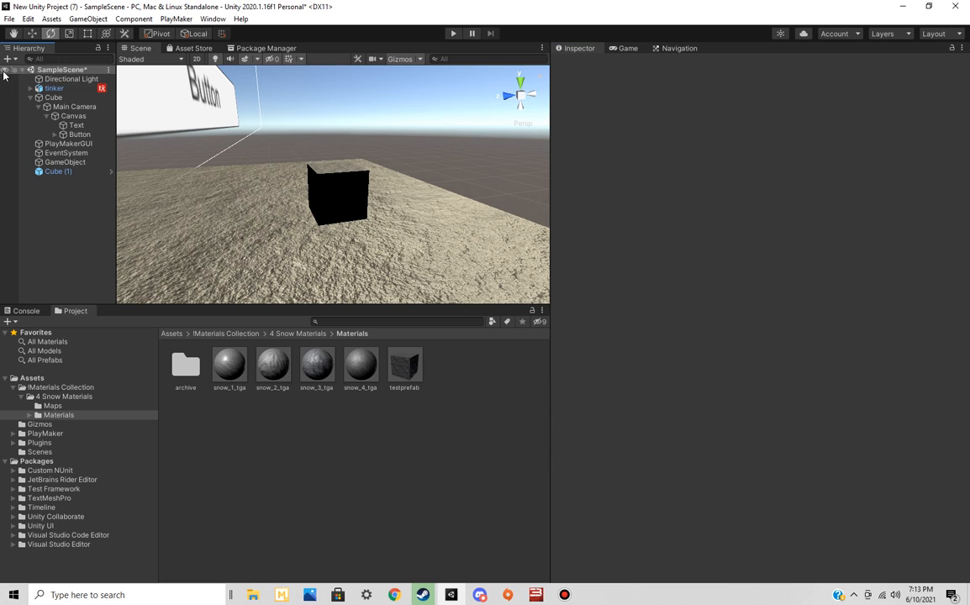
Place a testprefab instance in the scene and move it beside Cube (1), at about X -10.05, Y 10.34, Z -24.07
left_click(341, 192)
left_click_drag(407, 375, 395, 286)
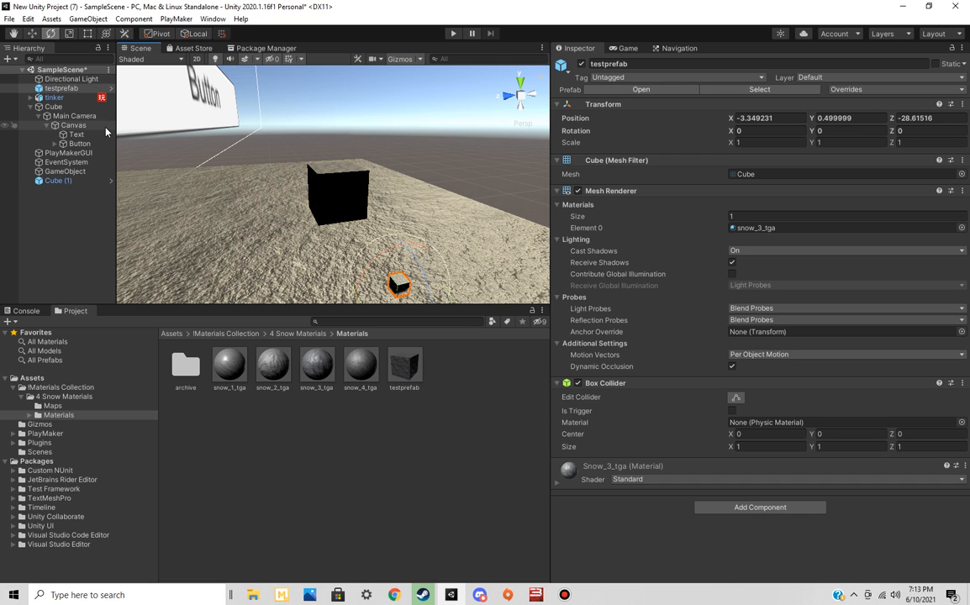
left_click(33, 33)
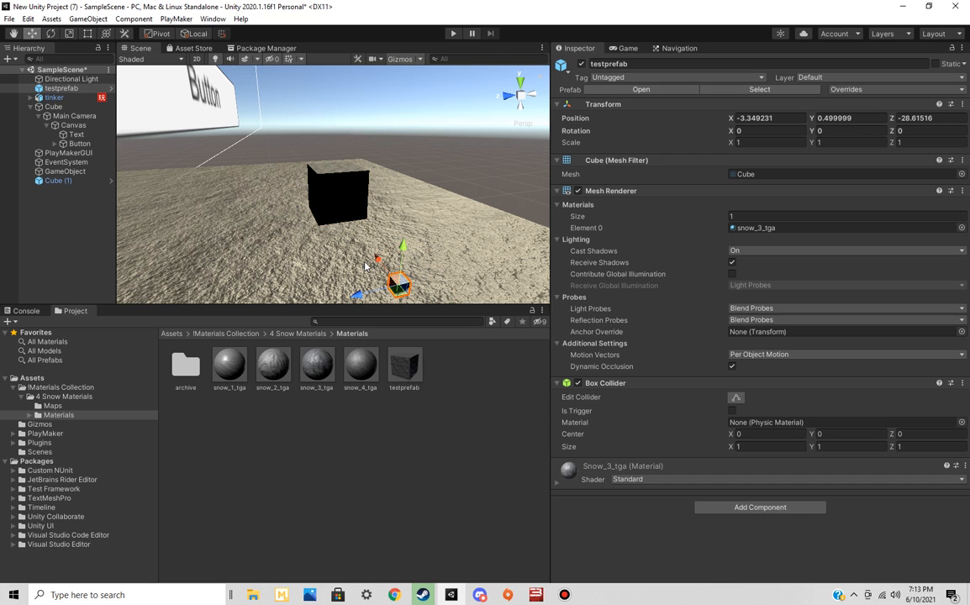
mouse_move(401, 242)
left_mouse_down()
mouse_move(416, 134)
mouse_move(445, 190)
mouse_move(394, 224)
left_mouse_up()
right_click_drag(453, 227, 357, 203)
key("w")
key("d")
left_click_drag(341, 199, 332, 153)
right_click_drag(389, 184, 429, 175)
right_click_drag(410, 220, 411, 221)
key("a")
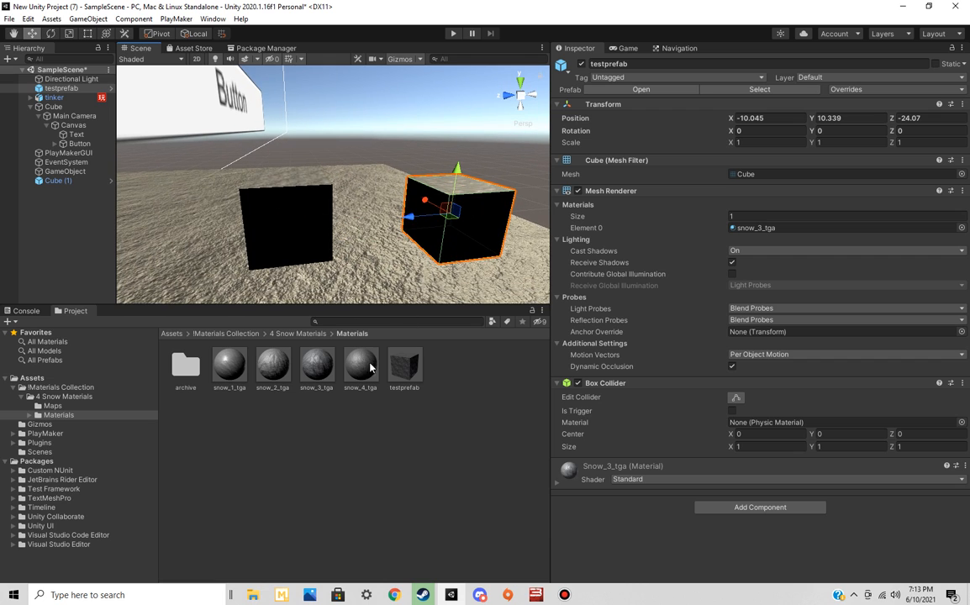
Apply the snow_4_tga material to the Cube (1) instance in the scene and inspect the testprefab asset alongside both cubes
left_click_drag(312, 368, 287, 235)
left_click(403, 381)
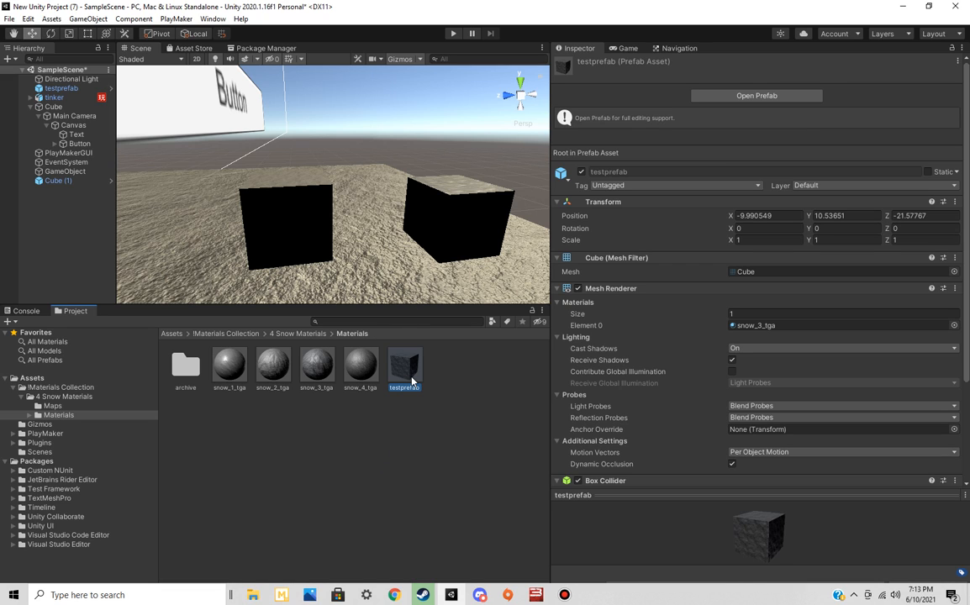
key("a")
right_click_drag(393, 226, 480, 227)
key("d")
key("w")
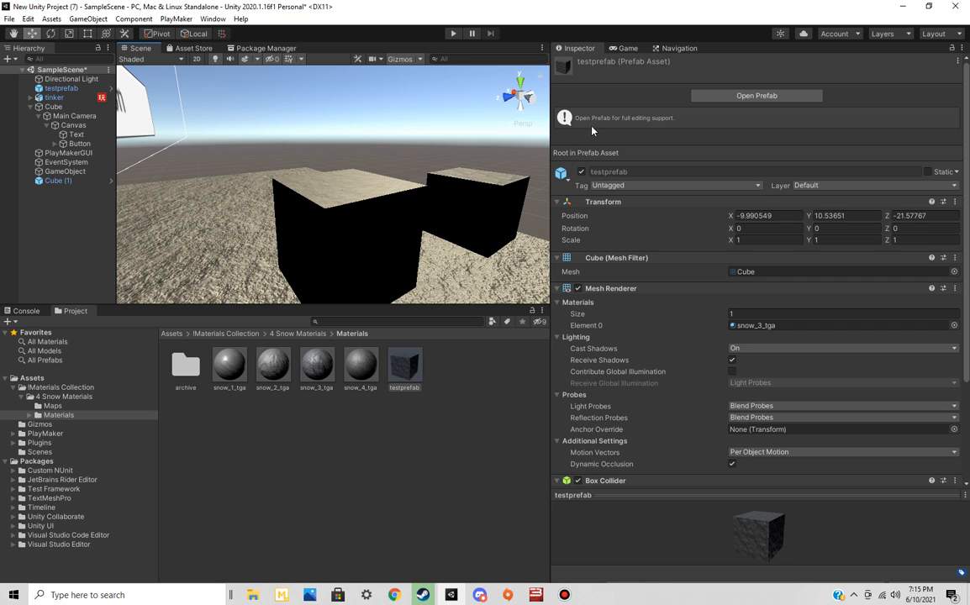
Show the Game view and move the Main Camera to about X 0.04, Y 11.91, Z -0.4, above the ground near the cubes
left_click(627, 48)
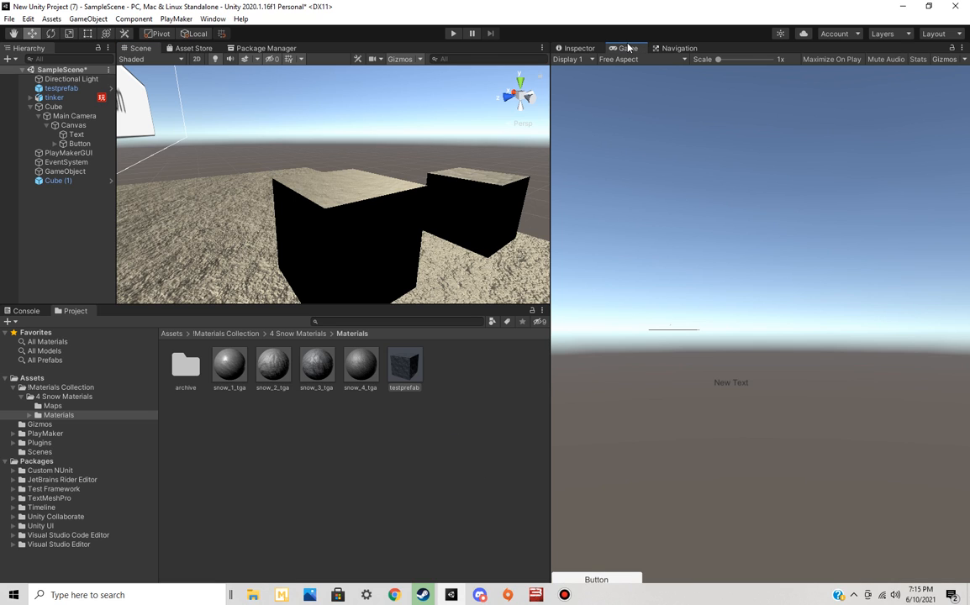
right_click_drag(277, 189, 372, 199)
left_click(74, 115)
left_click_drag(339, 196, 322, 210)
key("w")
right_click_drag(335, 197, 286, 192)
left_click_drag(261, 197, 240, 204)
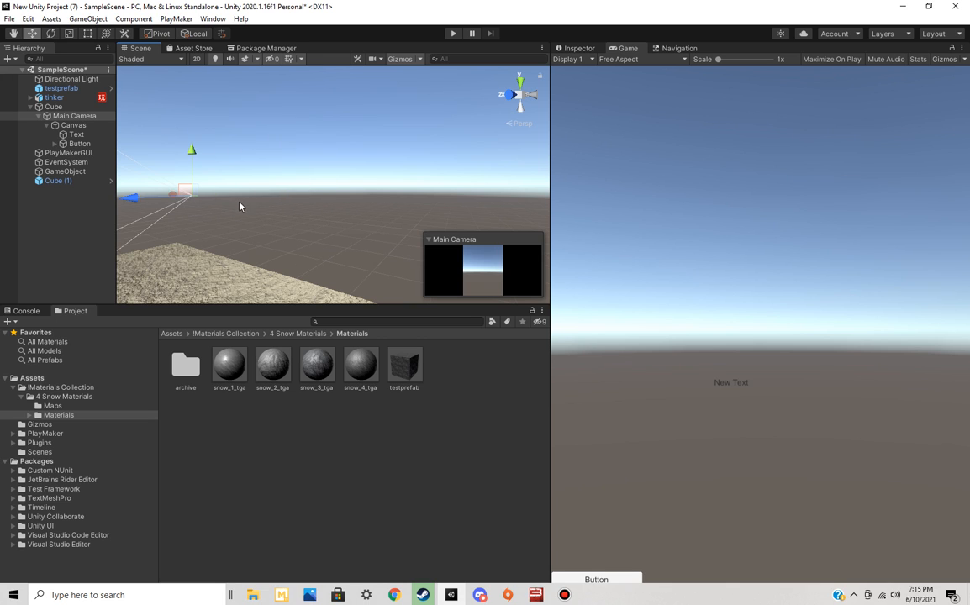
left_click_drag(170, 195, 386, 210)
right_click_drag(430, 216, 436, 208)
left_click_drag(429, 204, 388, 232)
right_click_drag(401, 209, 338, 212)
left_click_drag(291, 238, 246, 202)
Tilt the Main Camera downward to an X rotation of about 26.5 and show its properties
left_click(51, 34)
key("s")
right_click_drag(364, 199, 370, 238)
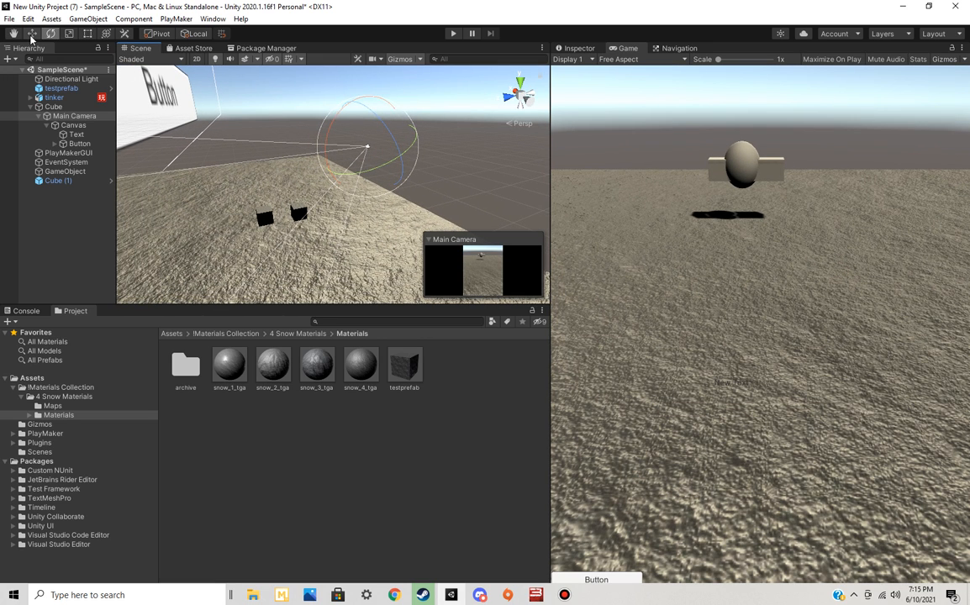
left_click(32, 33)
right_click_drag(373, 177, 426, 134)
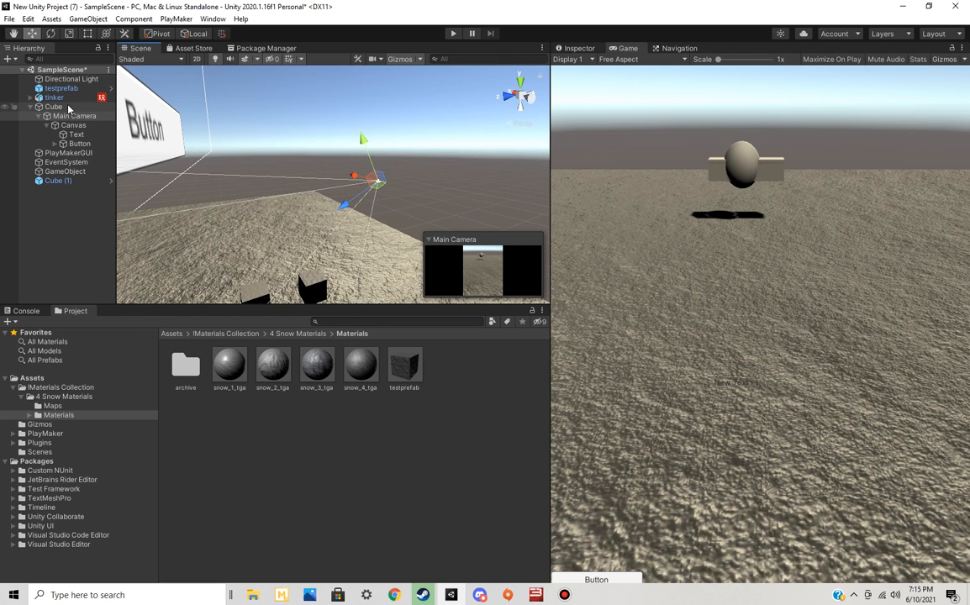
left_click(579, 48)
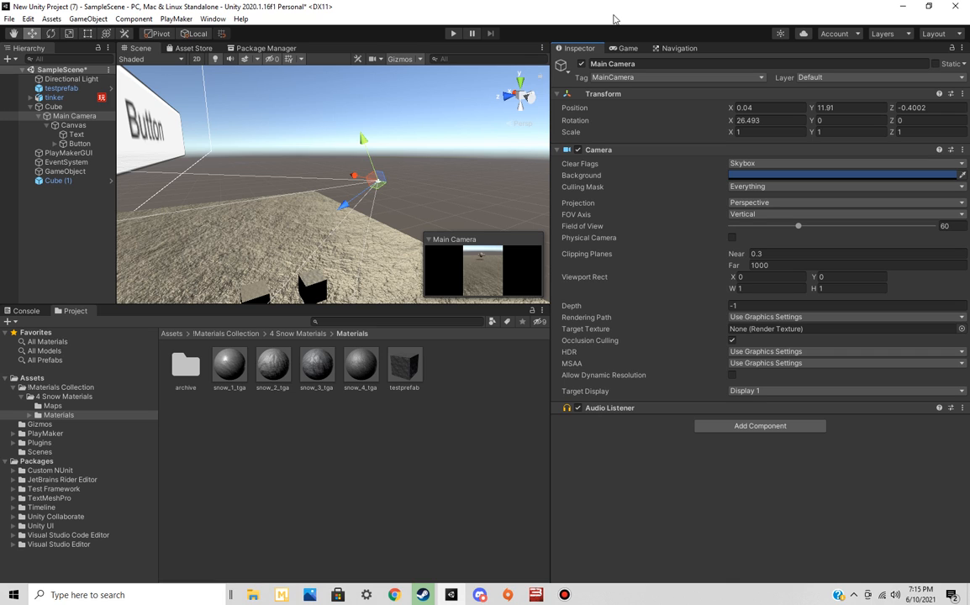
Edit Cube (1)'s box collider along Z, shrinking it and extending it to a size of about 1.06 with its center at about 0.03
left_click_drag(298, 205, 300, 257, "alt")
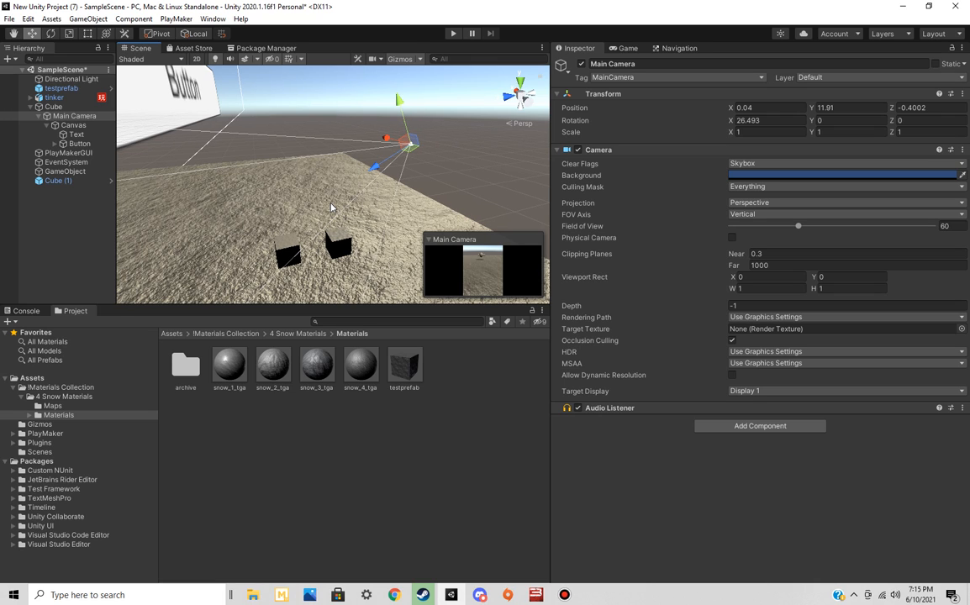
left_click(286, 249)
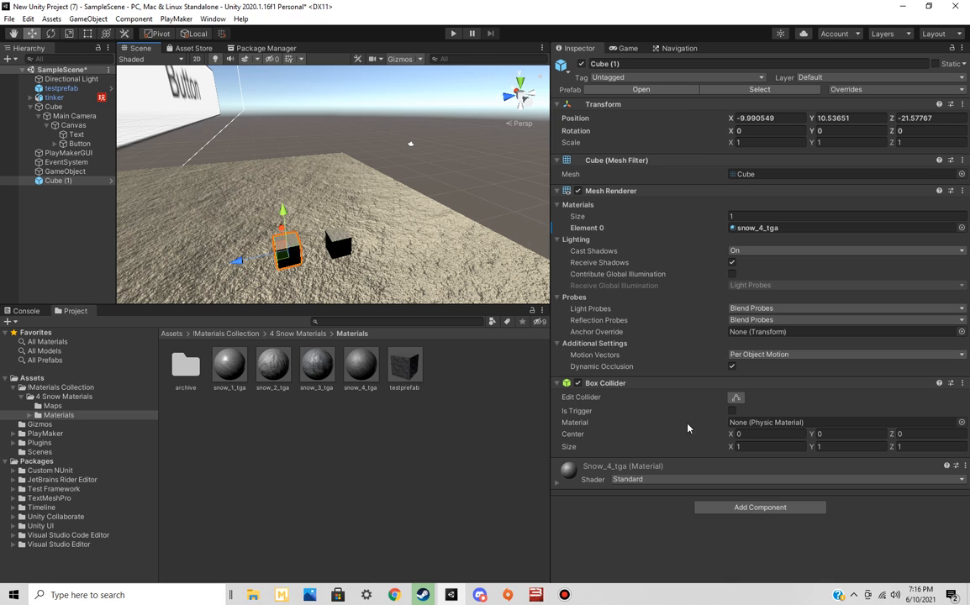
left_click(736, 397)
right_click_drag(360, 252, 364, 297)
key("w")
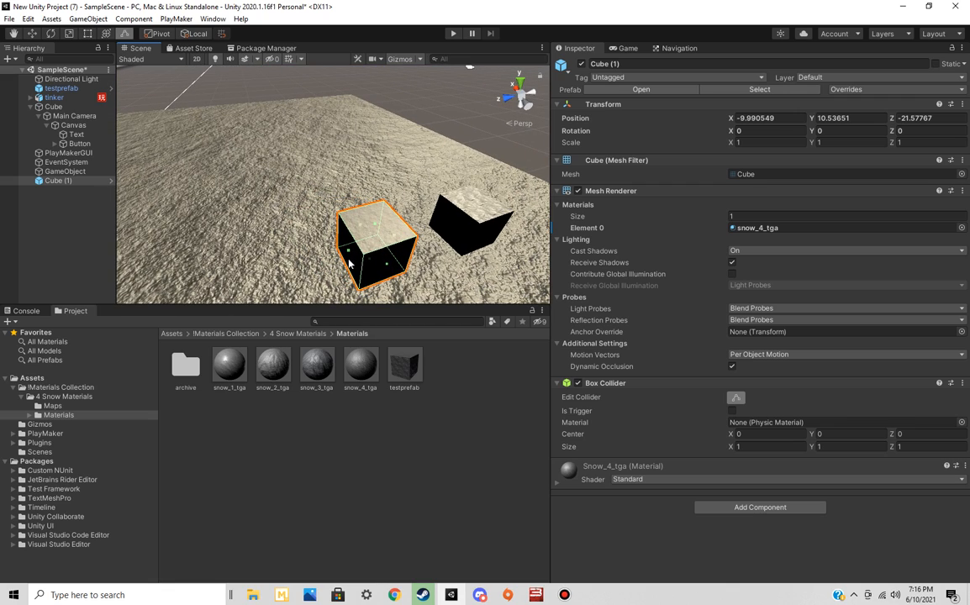
left_click_drag(348, 249, 372, 254)
right_click_drag(426, 254, 367, 255)
key("d")
key("a")
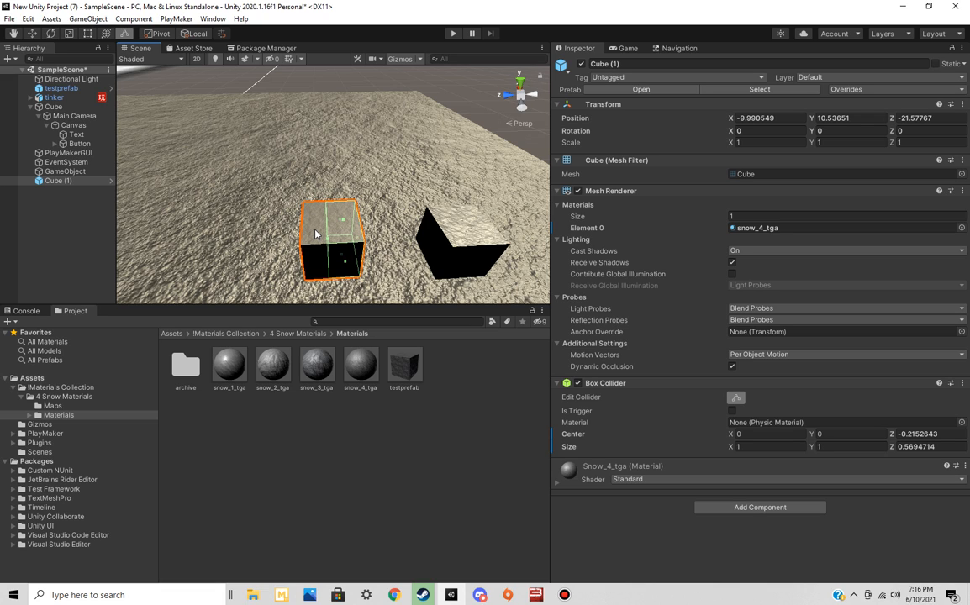
left_click_drag(325, 244, 301, 244)
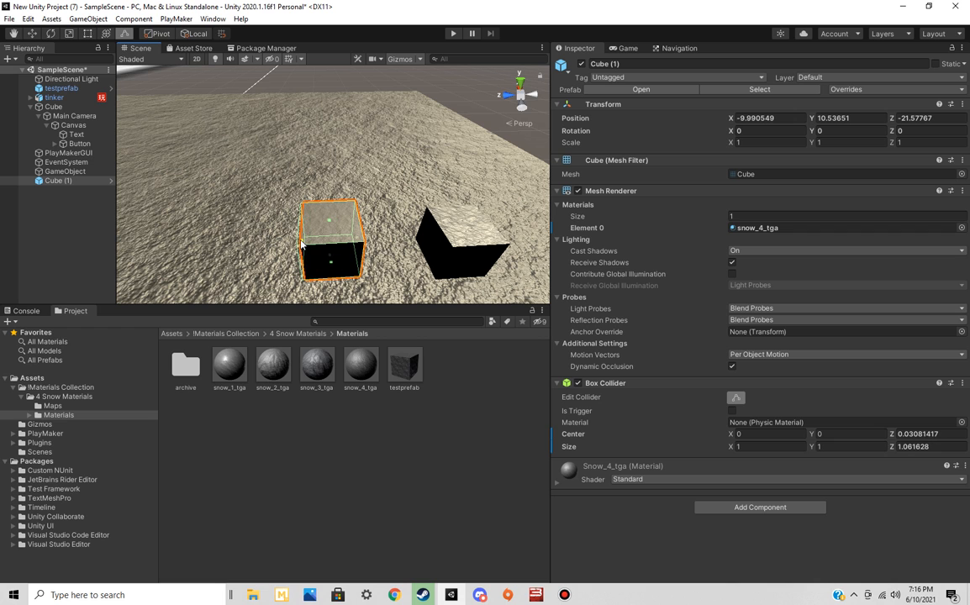
left_click(725, 506)
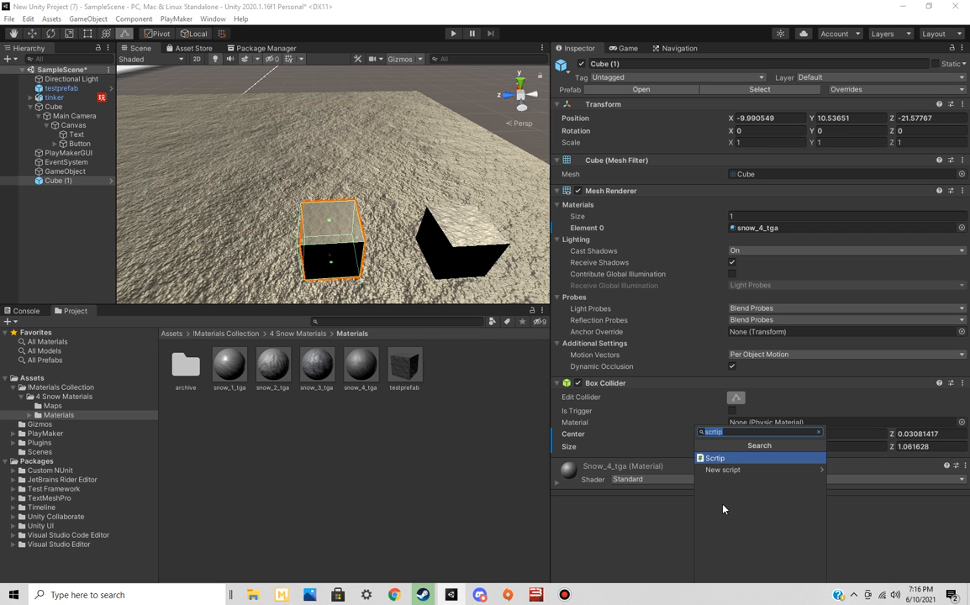
left_click(635, 528)
right_click_drag(410, 240, 233, 222)
right_click_drag(199, 193, 349, 211)
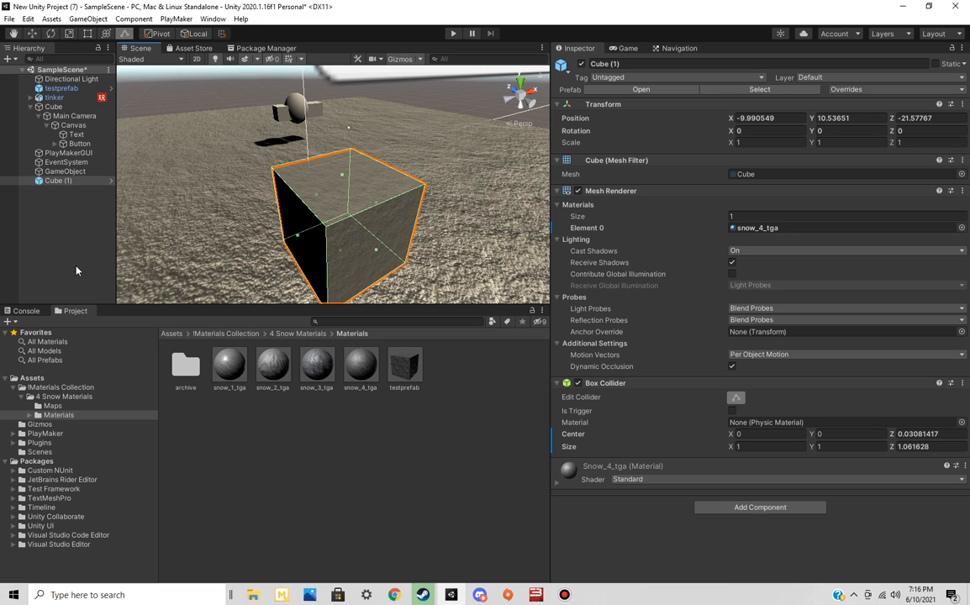
Add a 3D sphere as a child of Cube (1) and raise it on top of the cube, to about Y 0.954
right_click(51, 181)
mouse_move(118, 331)
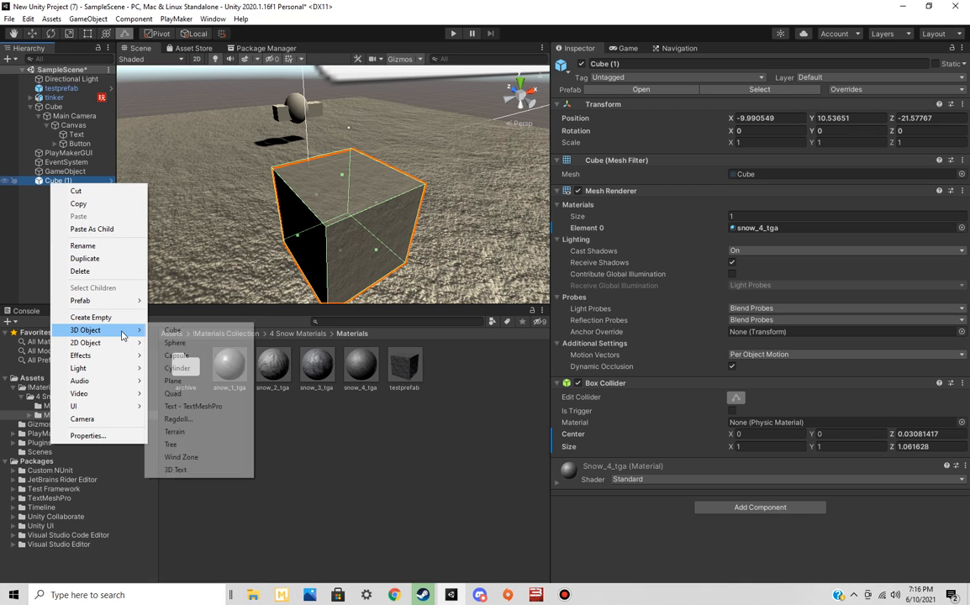
left_click(177, 344)
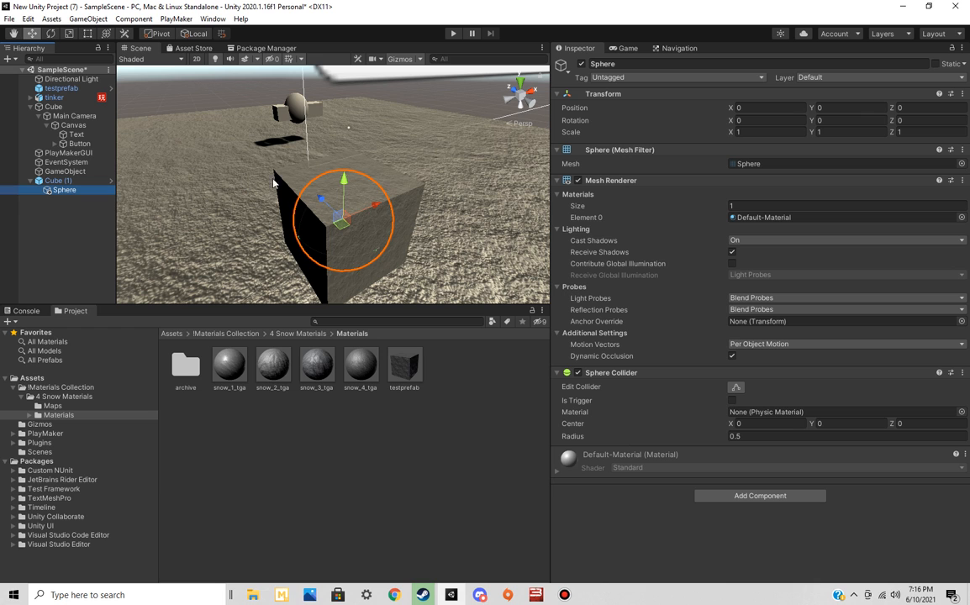
left_click_drag(345, 178, 481, 210)
Create an empty game object in the scene and make Cube (1), with its sphere, a child of it
left_click(68, 182)
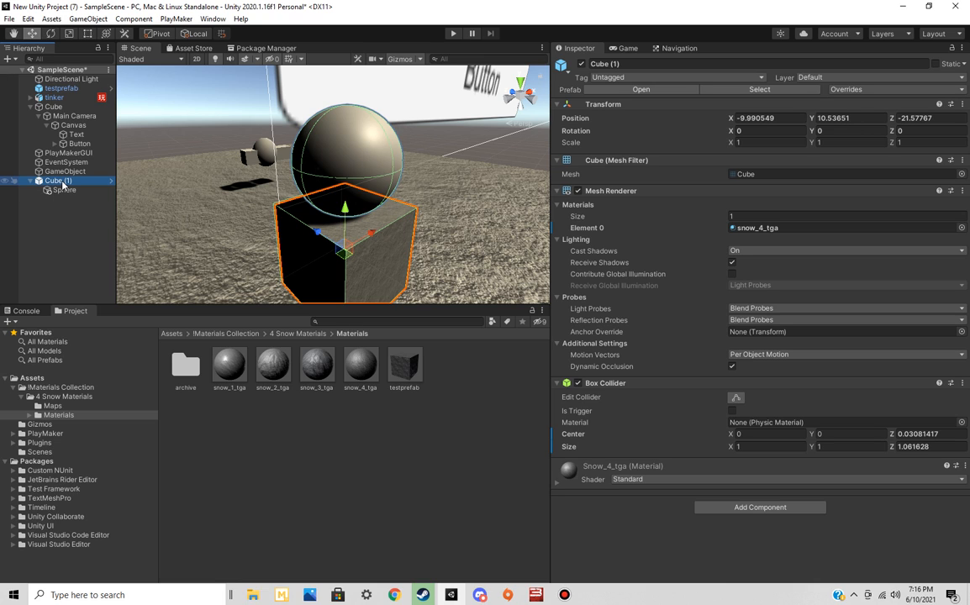
right_click(52, 219)
left_click(88, 378)
left_click_drag(55, 181, 64, 200)
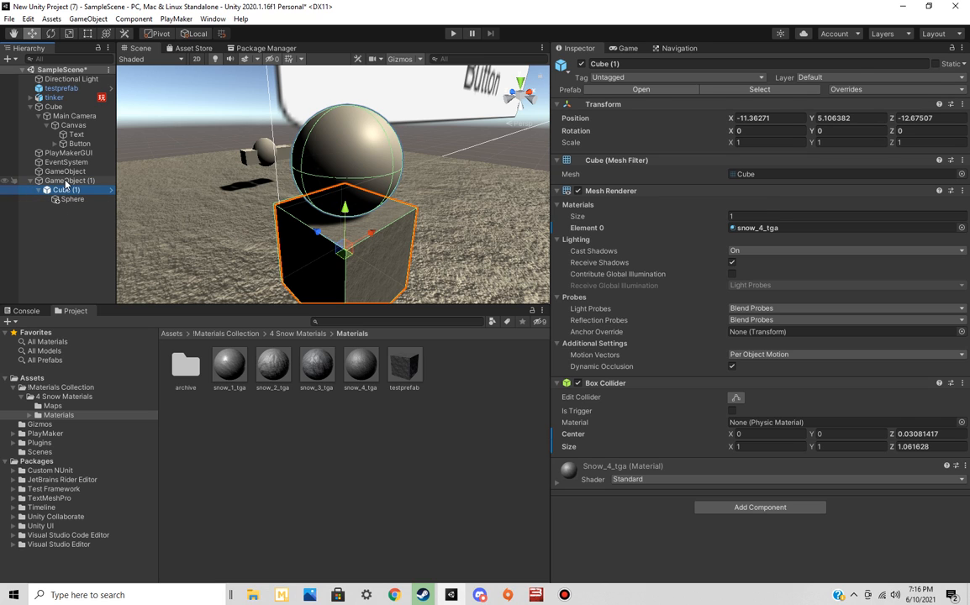
left_click(68, 181)
mouse_move(307, 178)
left_mouse_down()
mouse_move(266, 152)
mouse_move(332, 206)
mouse_move(318, 185)
mouse_move(300, 183)
left_mouse_up()
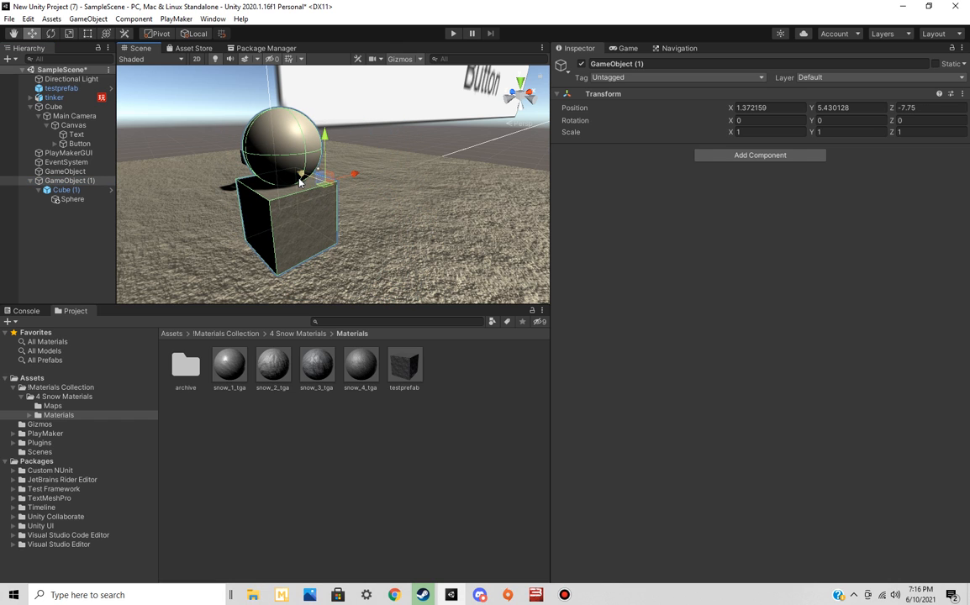
Examine the parent-child chain by selecting Cube (1), Sphere and the parent GameObject (1) in turn
left_click(76, 190)
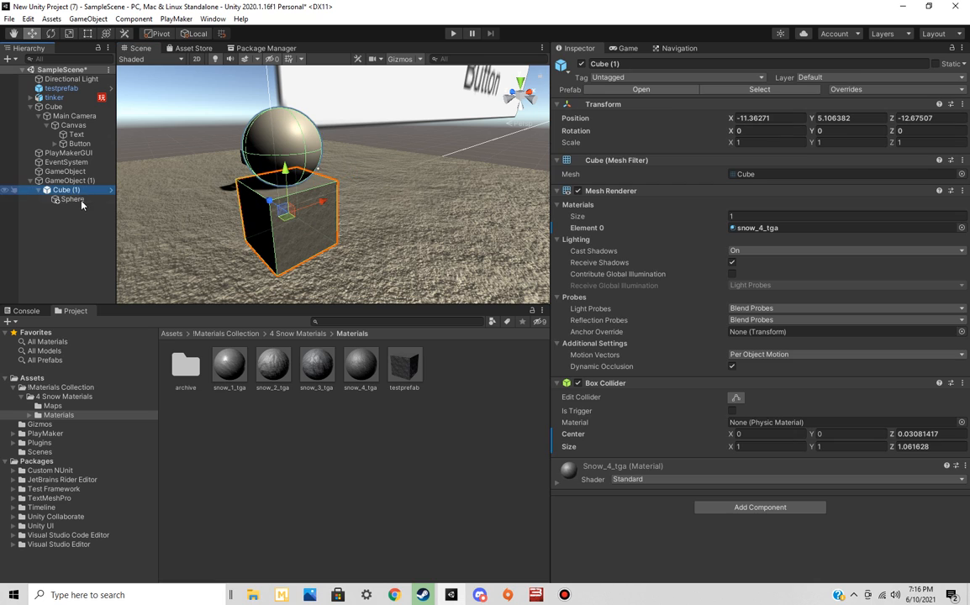
left_click(75, 199)
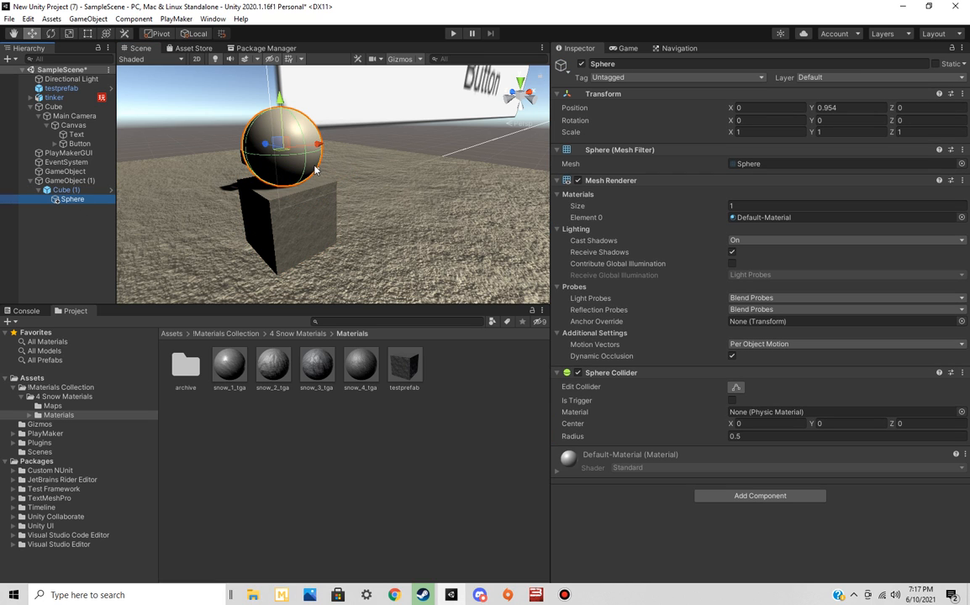
left_click(82, 182)
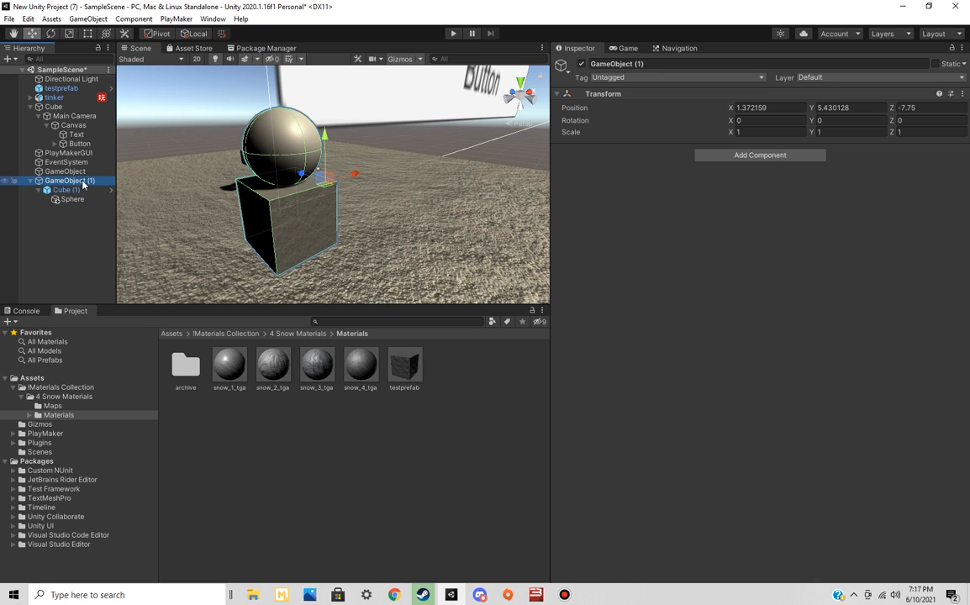
left_click(71, 190)
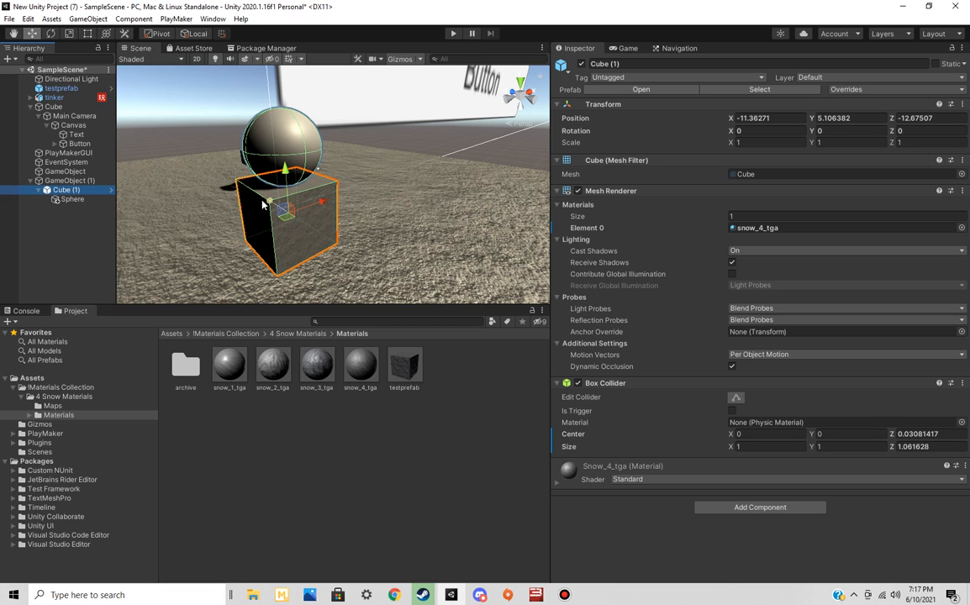
left_click(278, 136)
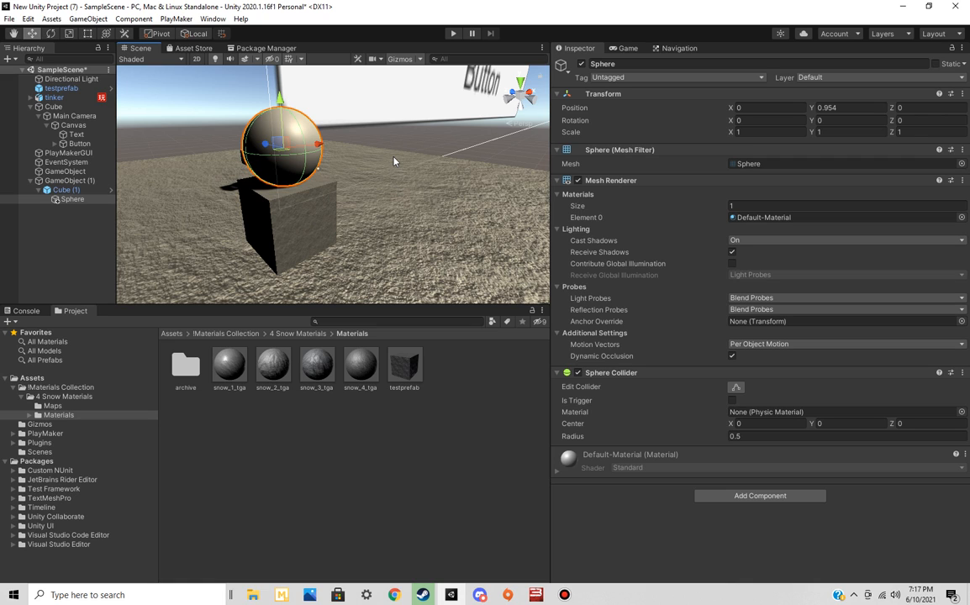
left_click(82, 185)
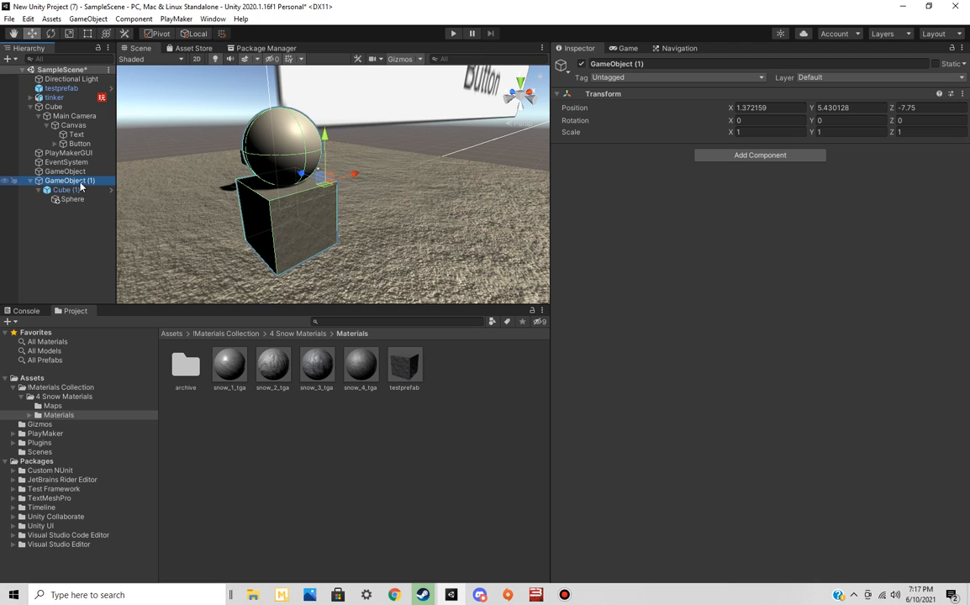
left_click(81, 183)
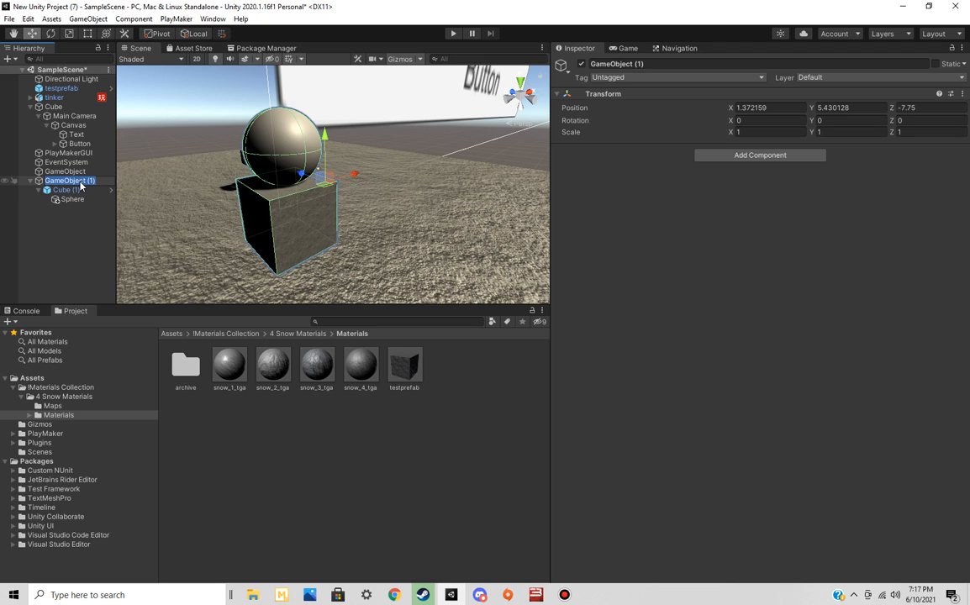
Add a PlayMakerFSM component to the parent GameObject (1) and open its state machine for editing
left_click(83, 229)
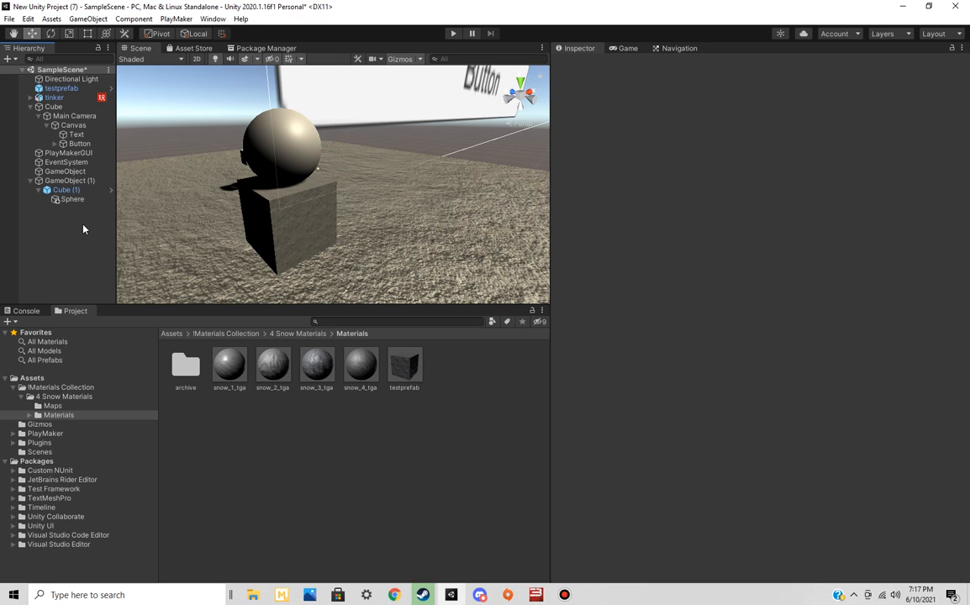
left_click(74, 181)
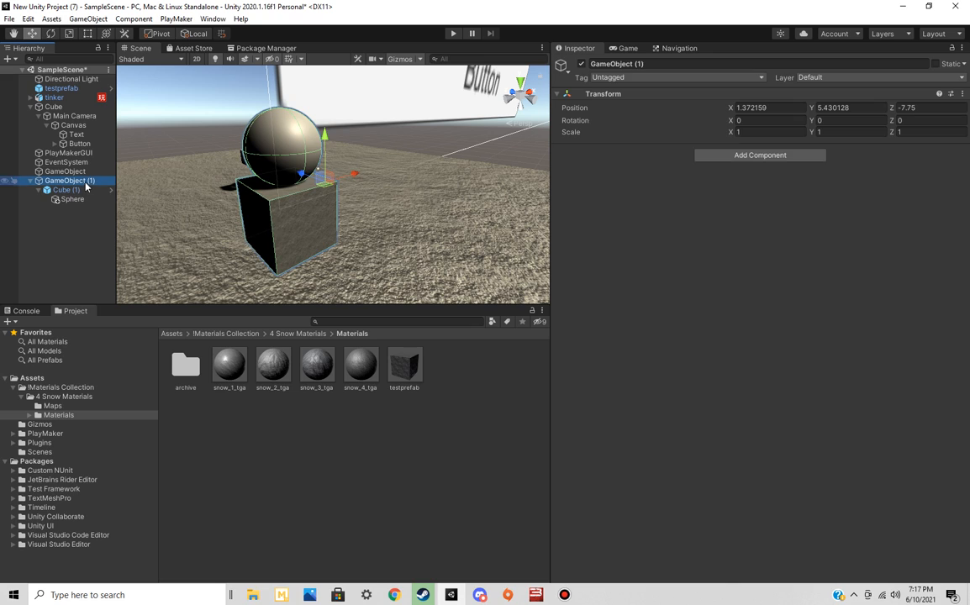
left_click(751, 159)
type("fsm")
double_click(719, 196)
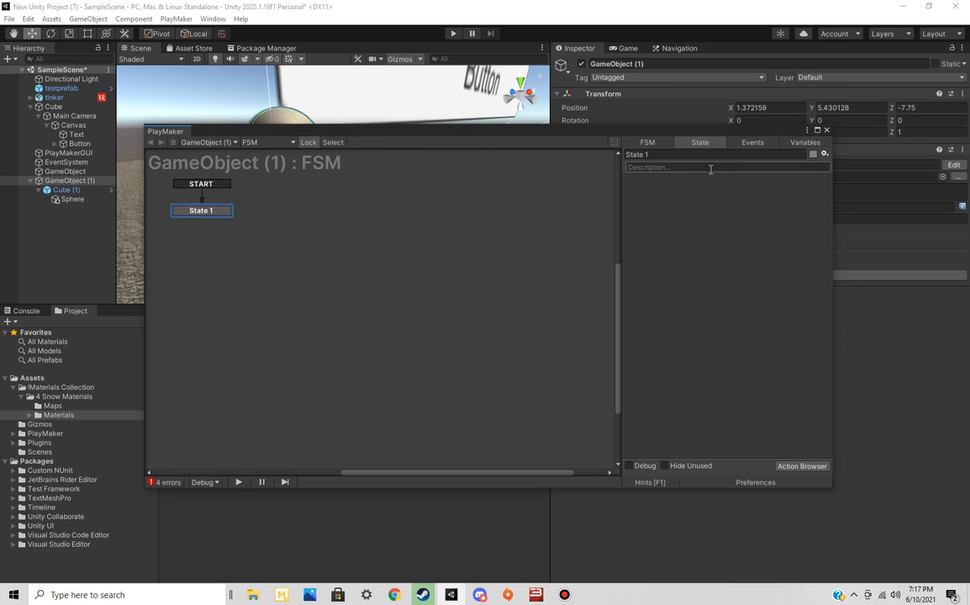
Add an event named health to GameObject (1)'s FSM
left_click(752, 143)
left_click(699, 455)
type("health")
key("Return")
Add a second state to GameObject (1)'s FSM and give it a global transition on the health event
right_click(385, 244)
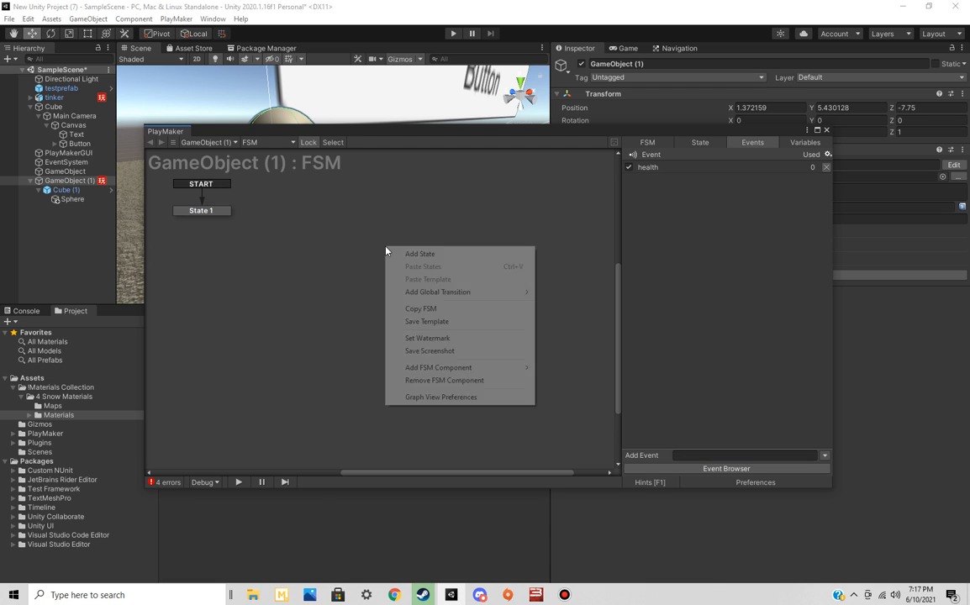
left_click(433, 252)
right_click(416, 250)
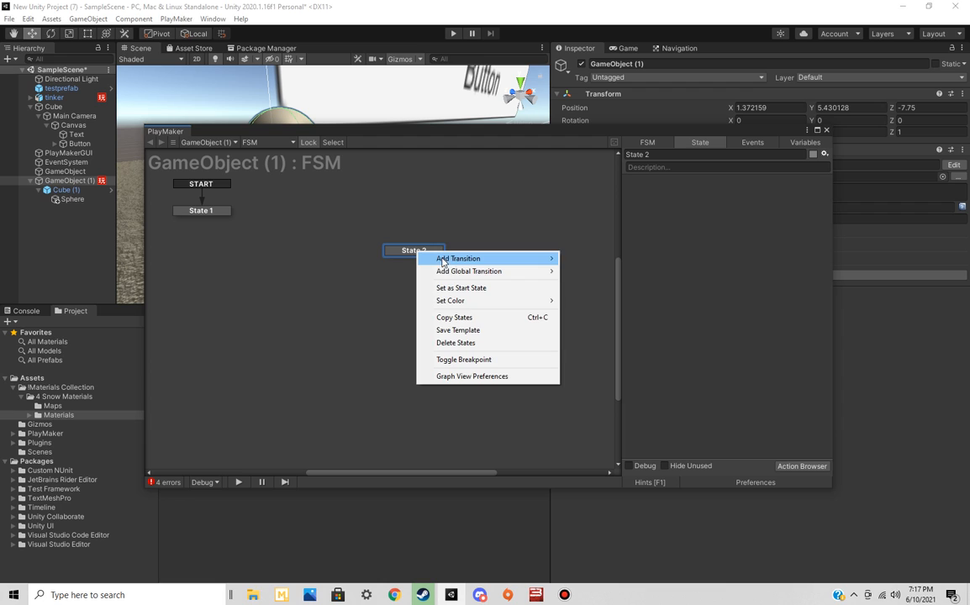
mouse_move(504, 271)
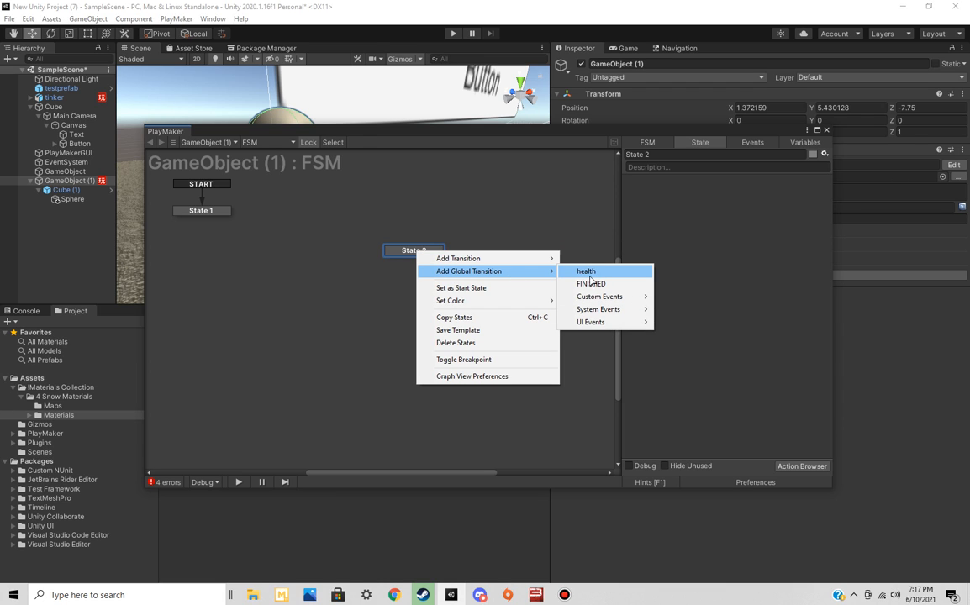
left_click(599, 271)
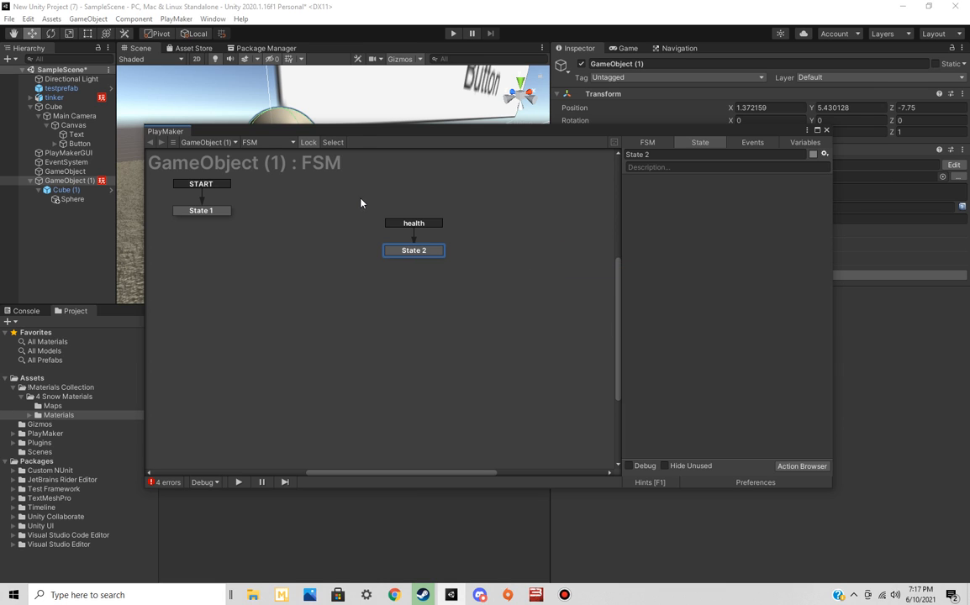
Add a PlayMakerFSM component to the child Cube (1) and open its state machine for editing
left_click(69, 190)
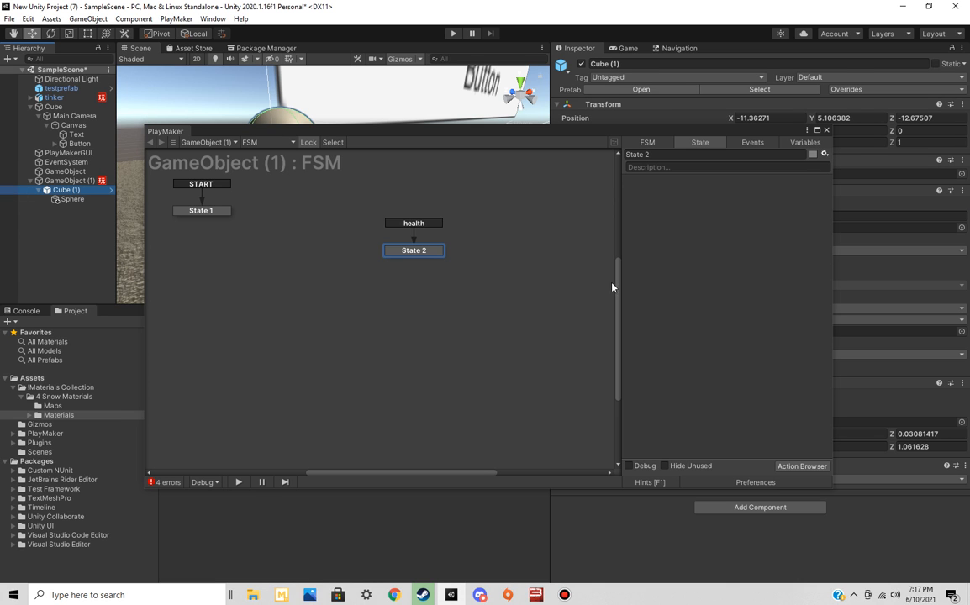
left_click(827, 130)
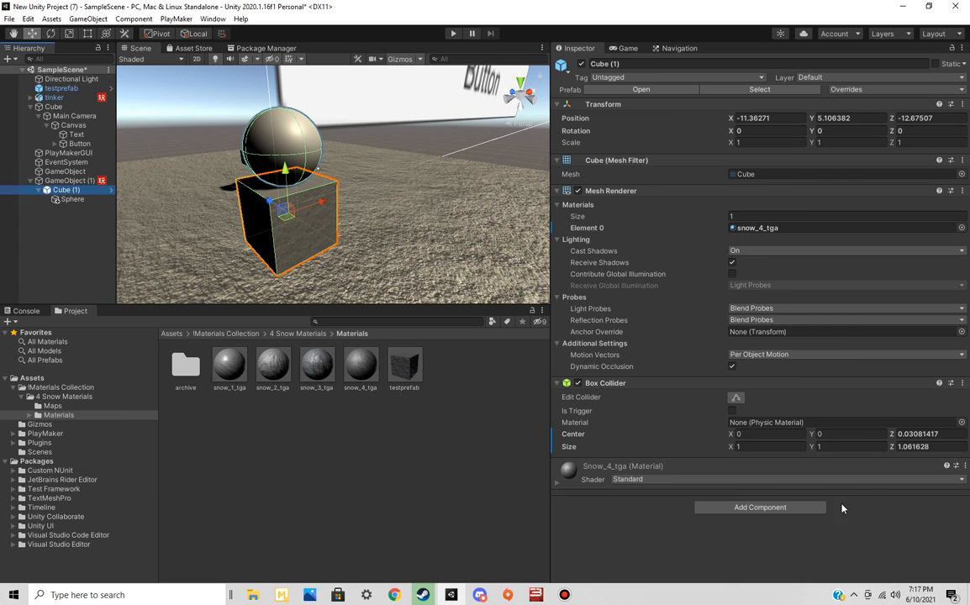
left_click(801, 506)
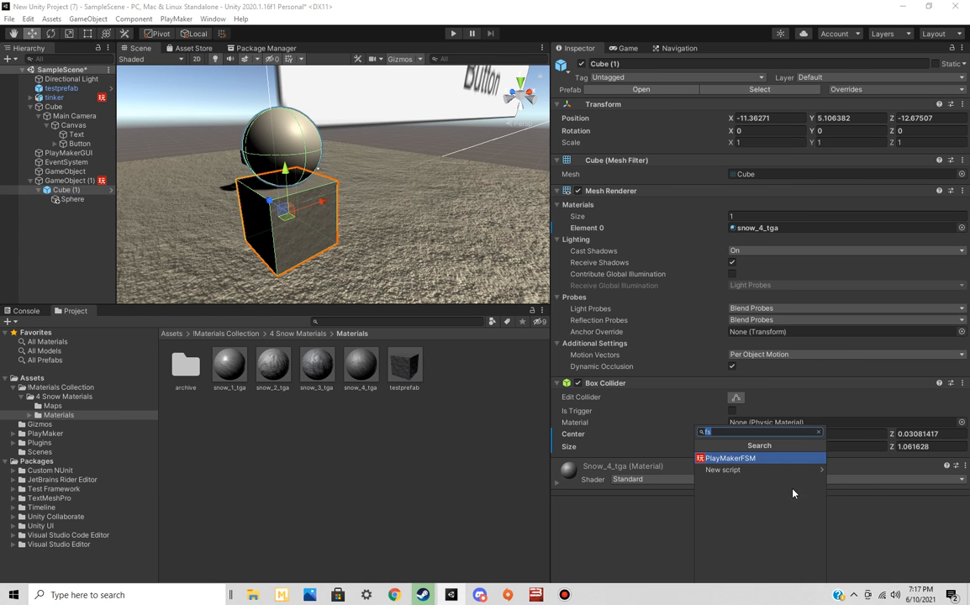
left_click(744, 460)
left_click(946, 480)
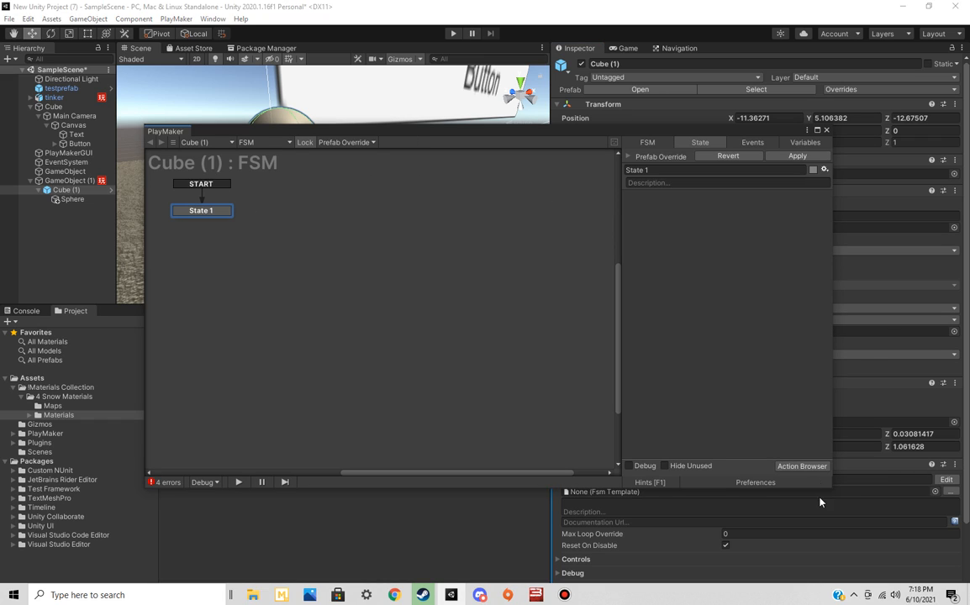
Find the Send Event By Name action and add it to State 1 of Cube (1)'s FSM
left_click(802, 466)
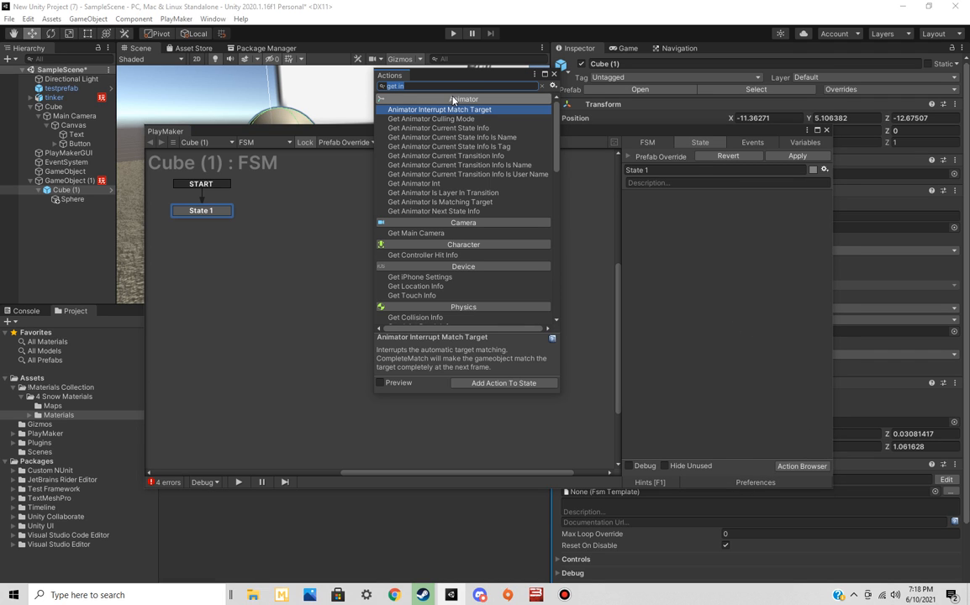
type("send event")
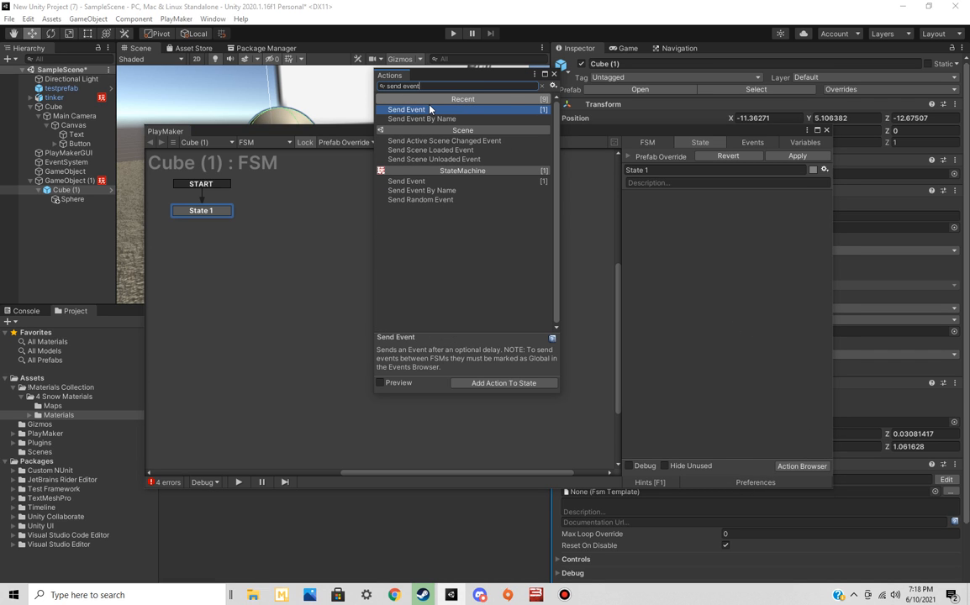
left_click(437, 191)
double_click(438, 190)
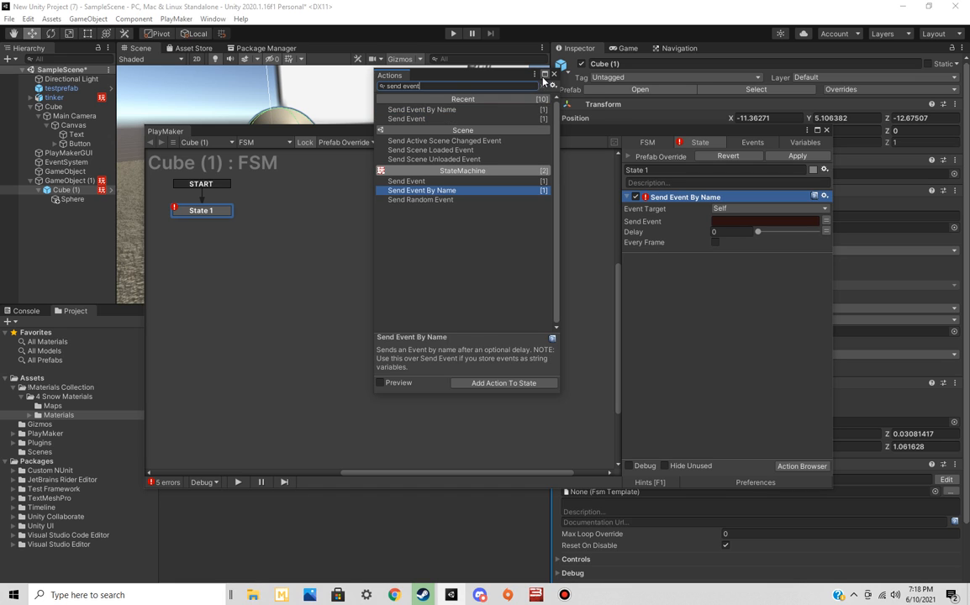
Set the Send Event By Name action's event target to Game Object FSM with a specified game object
left_click(755, 231)
left_click(755, 208)
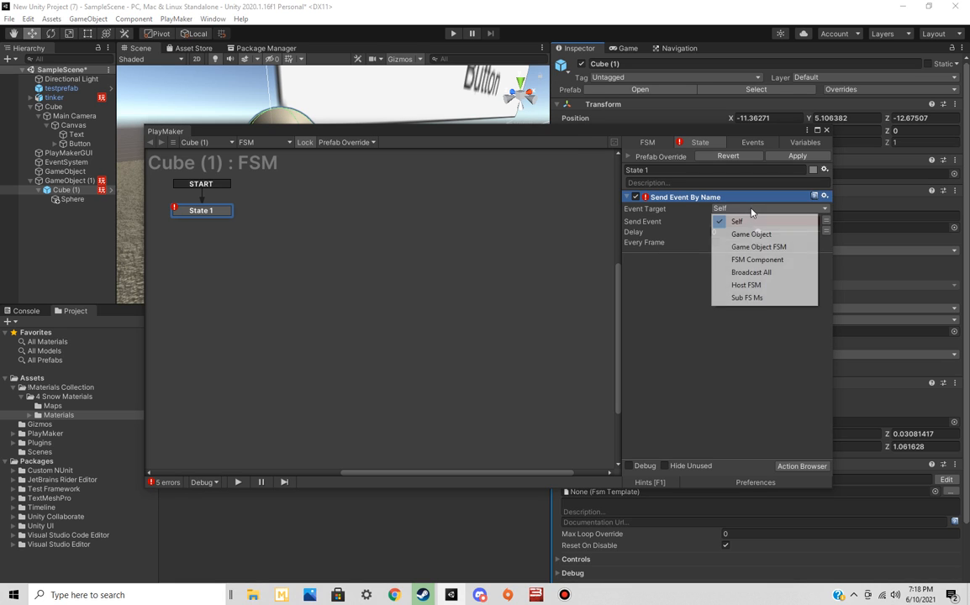
left_click(751, 234)
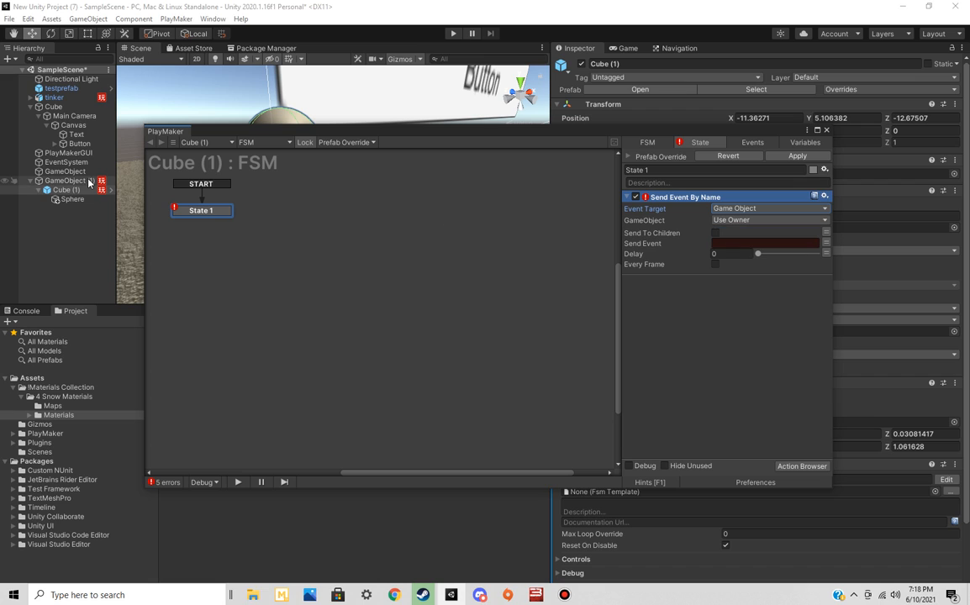
left_click(739, 208)
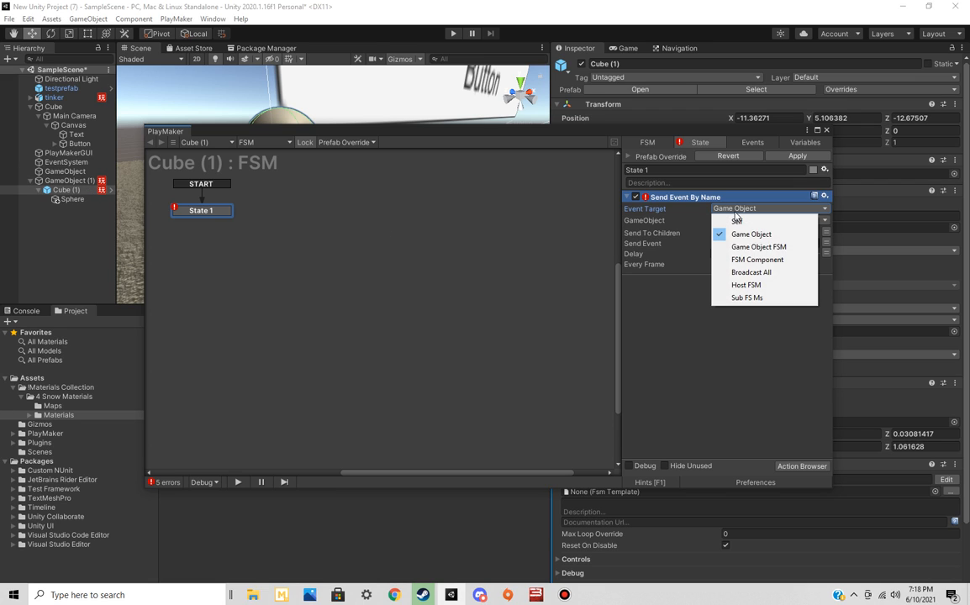
left_click(761, 249)
left_click_drag(585, 131, 528, 159)
left_click(673, 248)
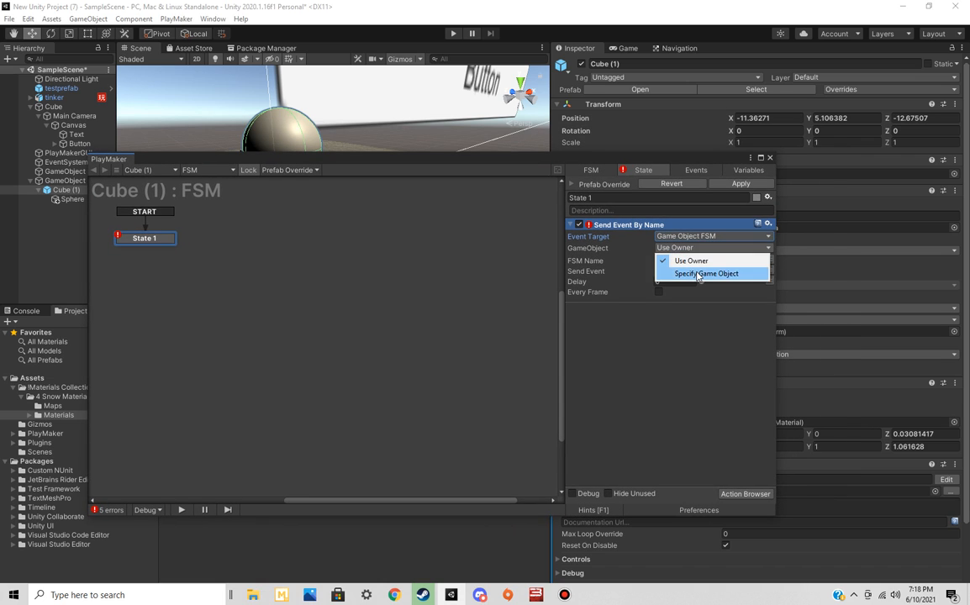
left_click(694, 272)
Add a Get Property action targeting GameObject (1)'s PlayMakerFSM component to State 1 of Cube (1)'s FSM
left_click_drag(198, 161, 223, 202)
left_click(71, 182)
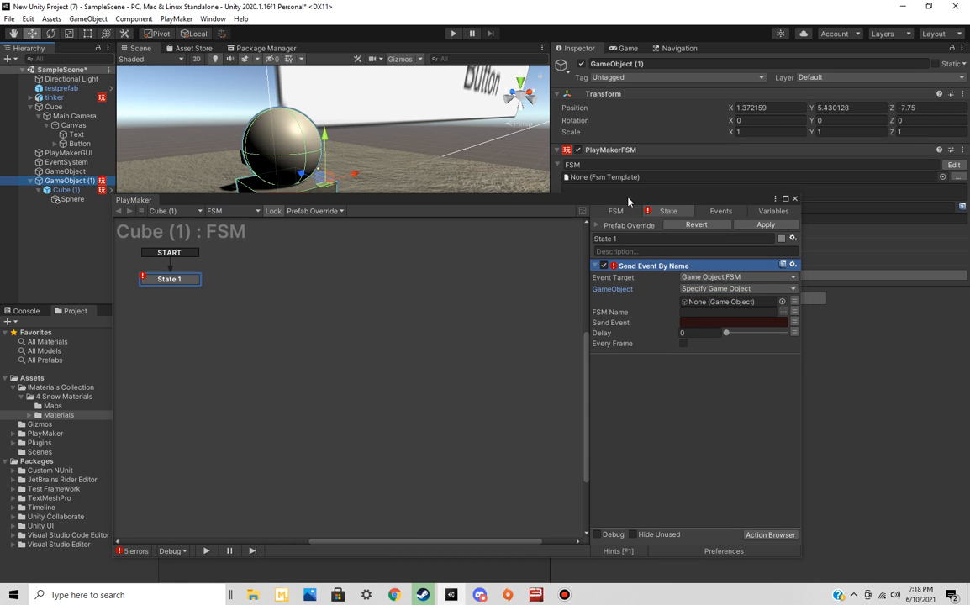
left_click_drag(566, 199, 546, 228)
left_click_drag(618, 156, 706, 335)
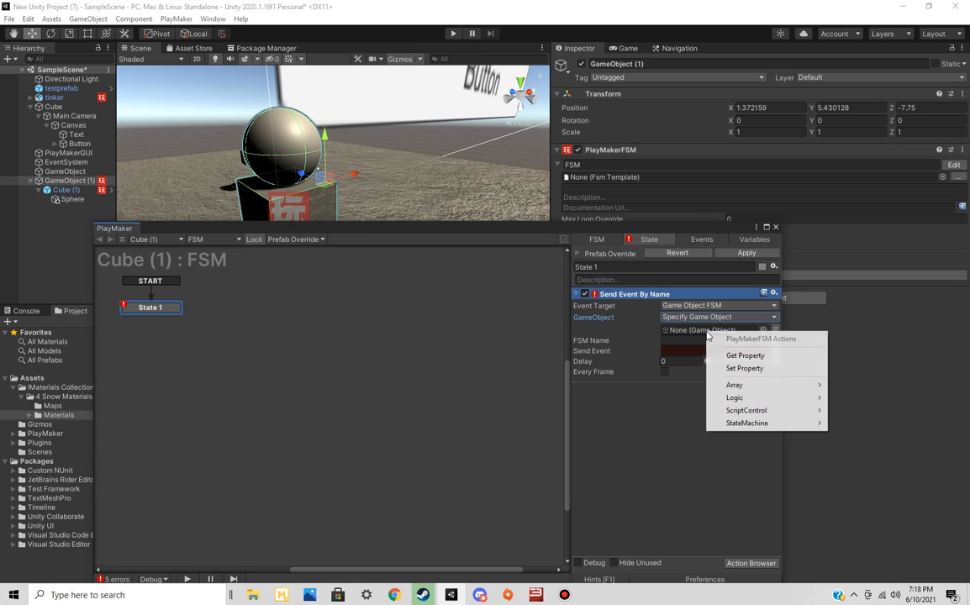
left_click(746, 357)
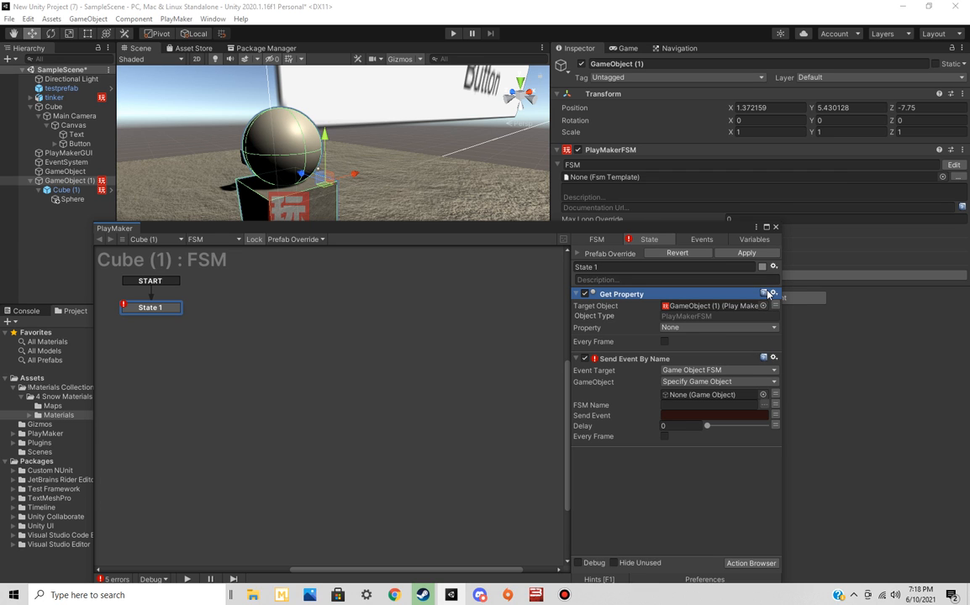
Assign GameObject (1) as the specified game object of the Send Event By Name action
left_click_drag(592, 231, 631, 331)
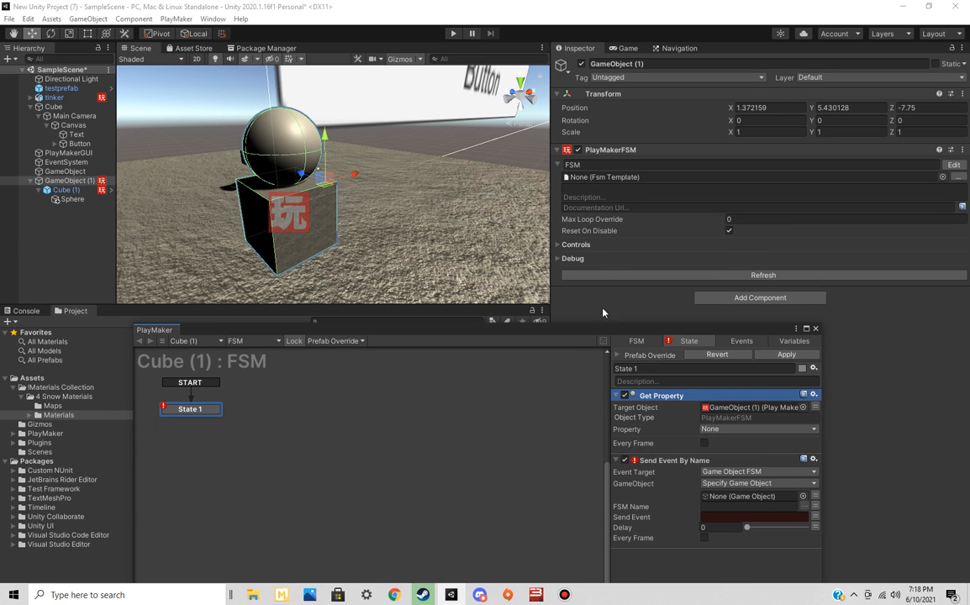
left_click_drag(558, 334, 568, 145)
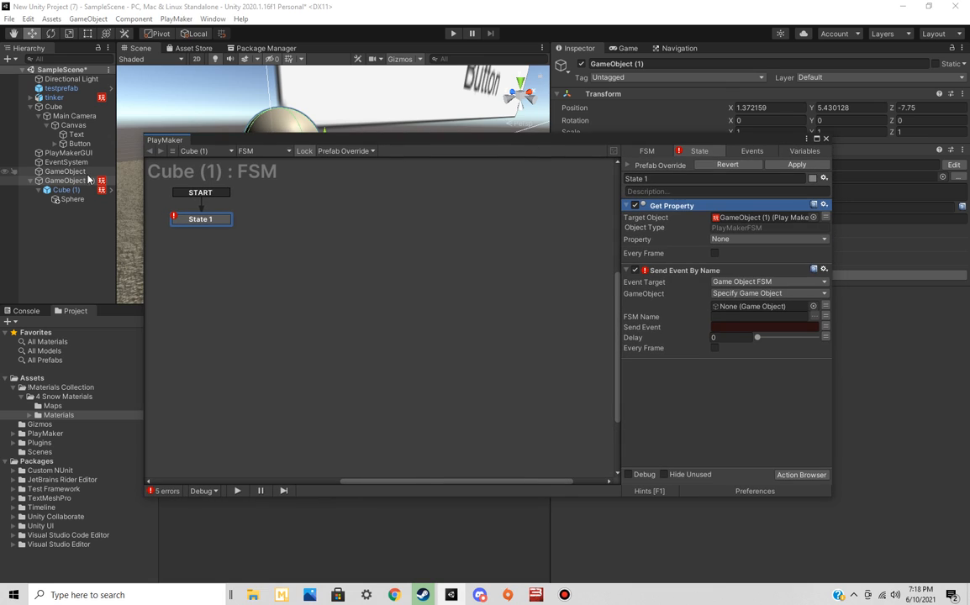
left_click_drag(78, 182, 751, 306)
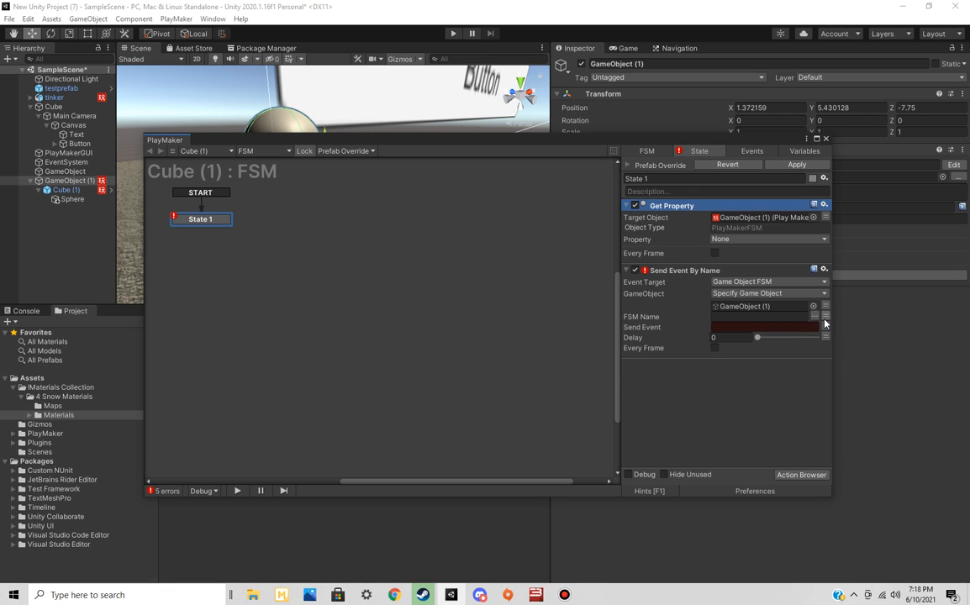
Try to assign GameObject (1)'s PlayMakerFSM component as the FSM Name, and switch that field to a variable
left_click_drag(567, 137, 486, 235)
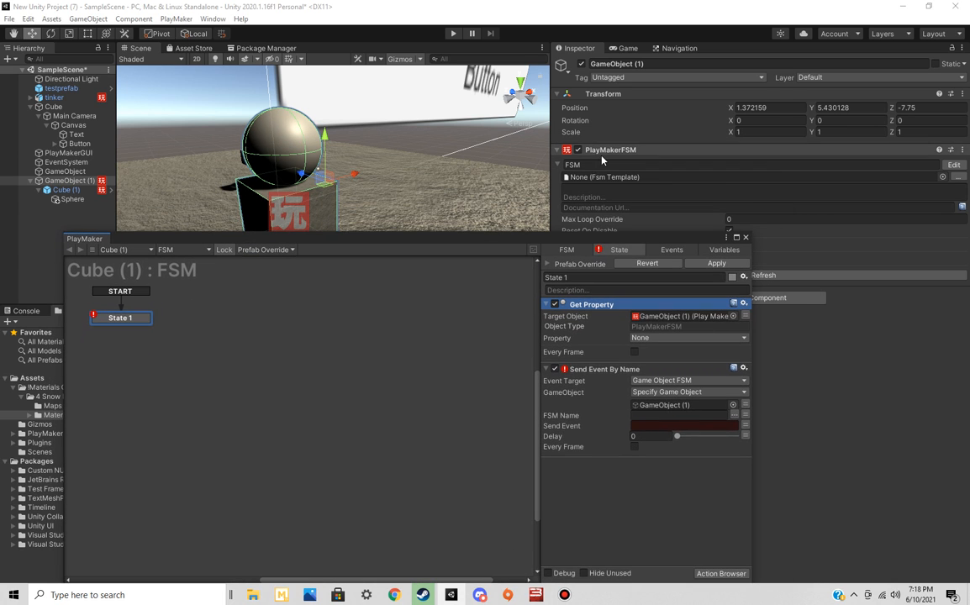
left_click_drag(600, 151, 641, 414)
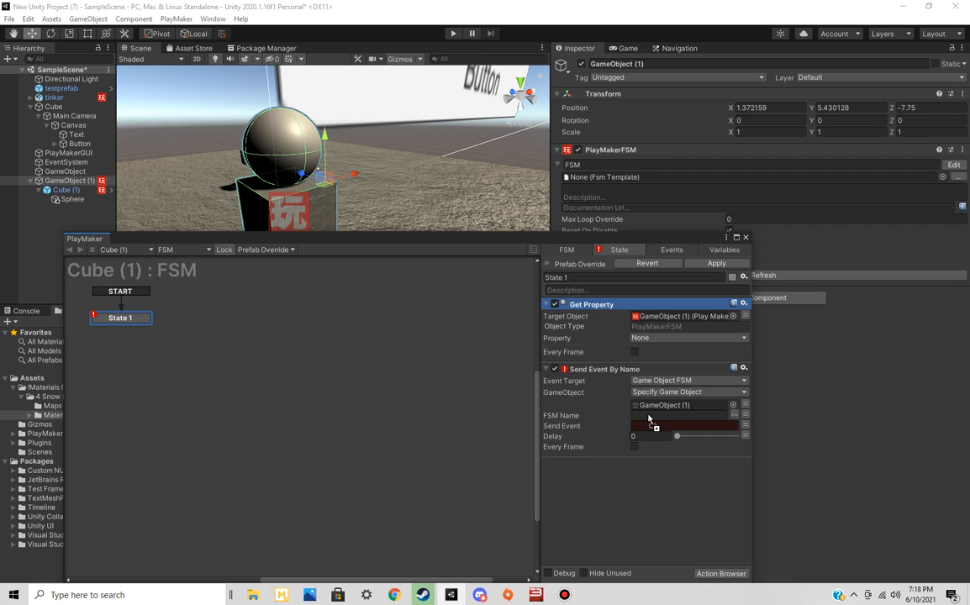
left_click(604, 487)
left_click(734, 415)
left_click(749, 425)
left_click(746, 415)
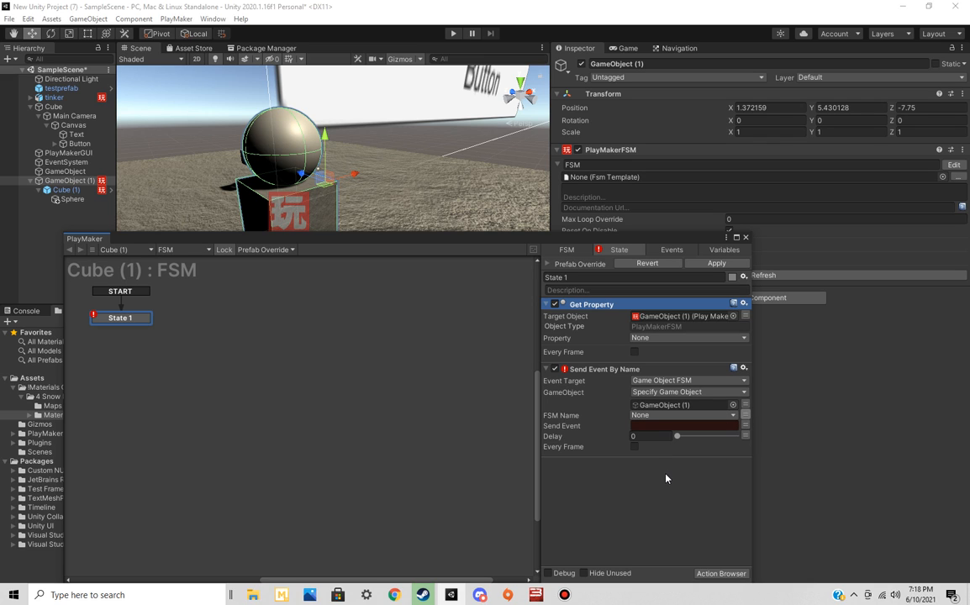
Check the variables of Cube (1)'s FSM and the choices offered for the FSM Name
left_click_drag(519, 238, 540, 94)
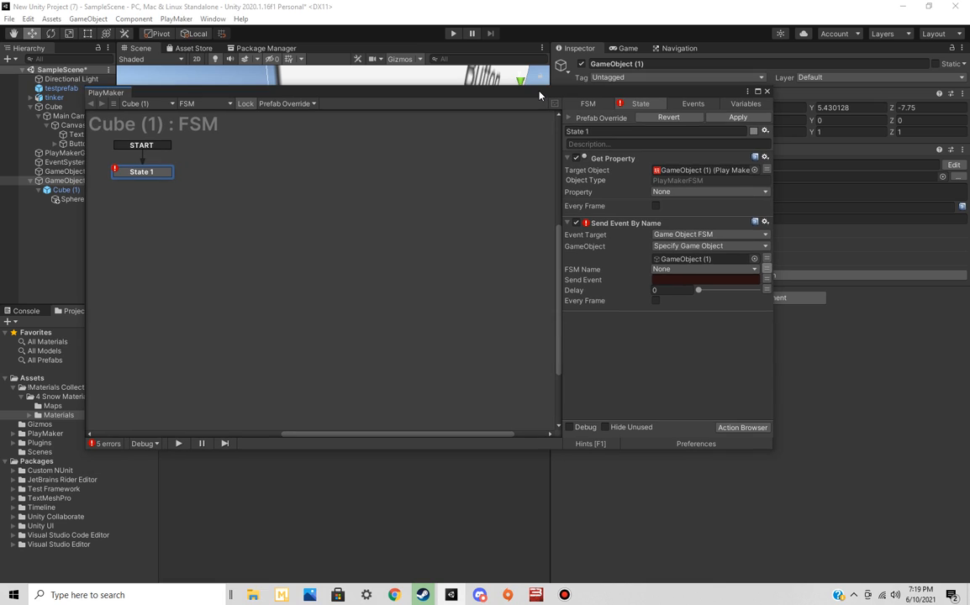
left_click(745, 103)
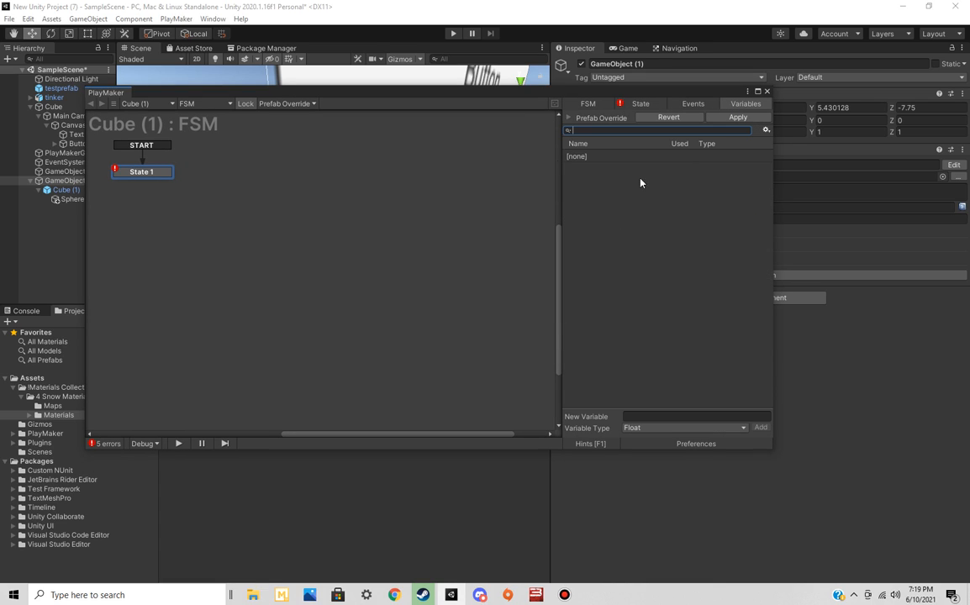
left_click(637, 104)
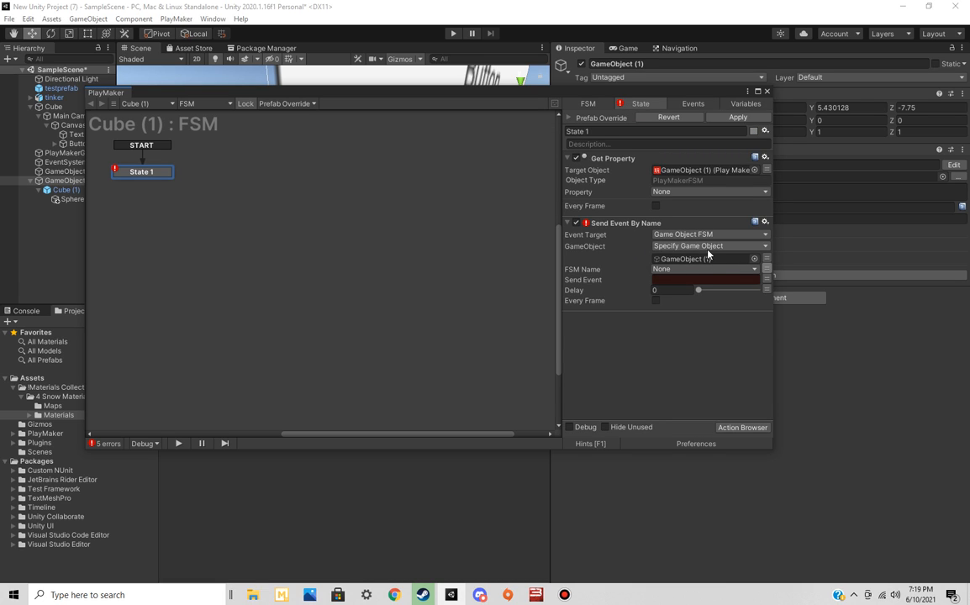
left_click(712, 270)
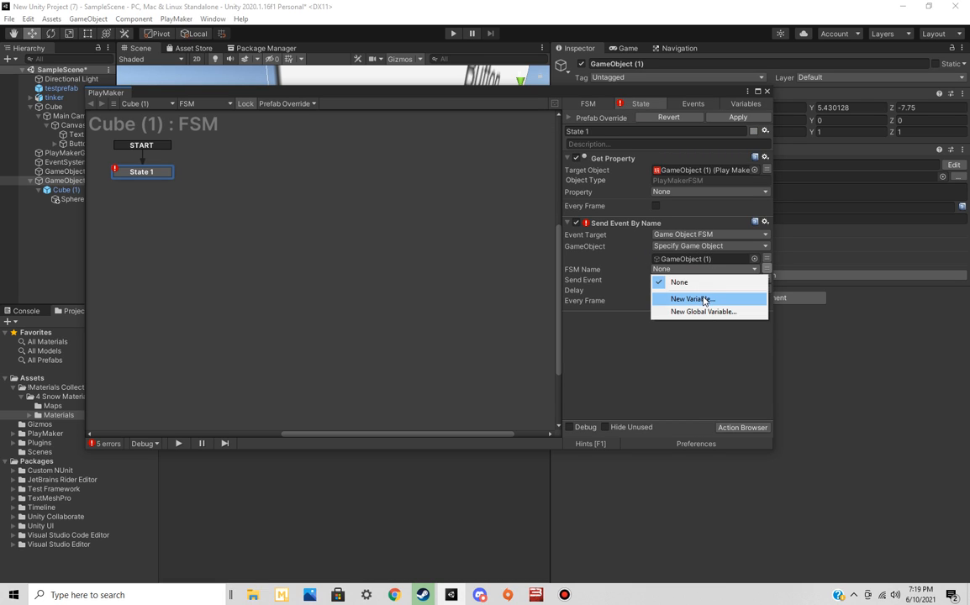
left_click(660, 334)
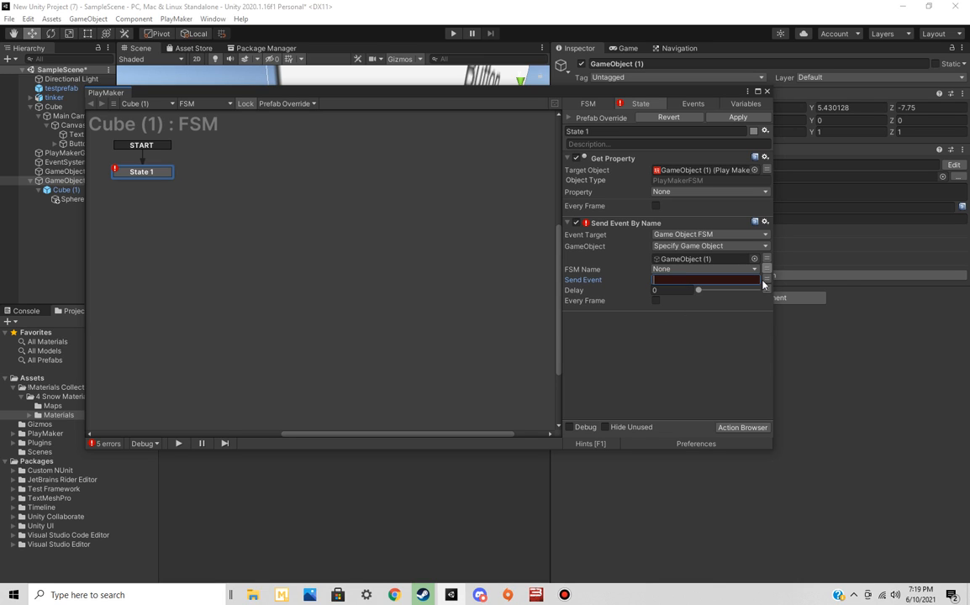
Switch the Send Event value of the Send Event By Name action to a variable and check its choices
left_click(724, 281)
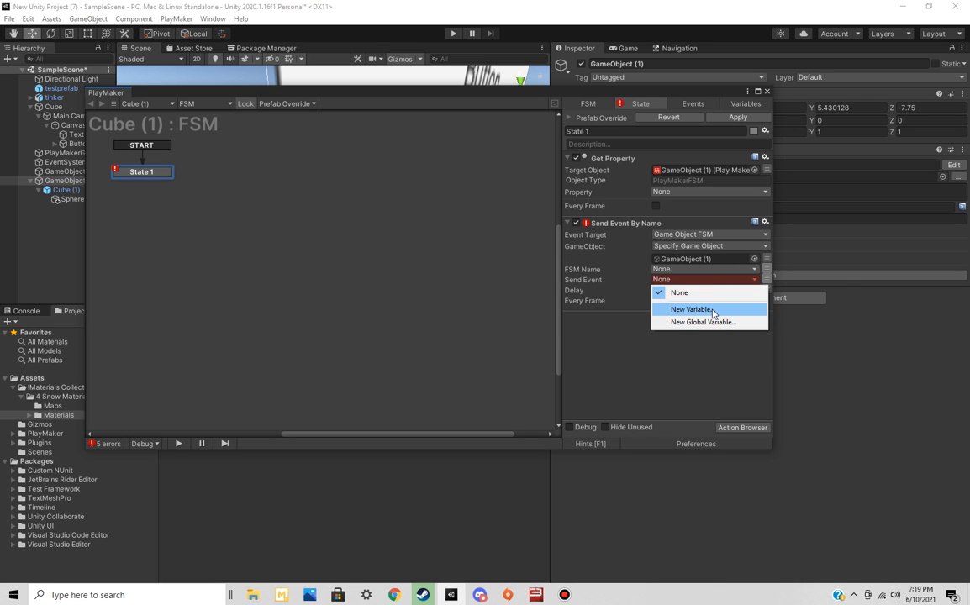
left_click(632, 357)
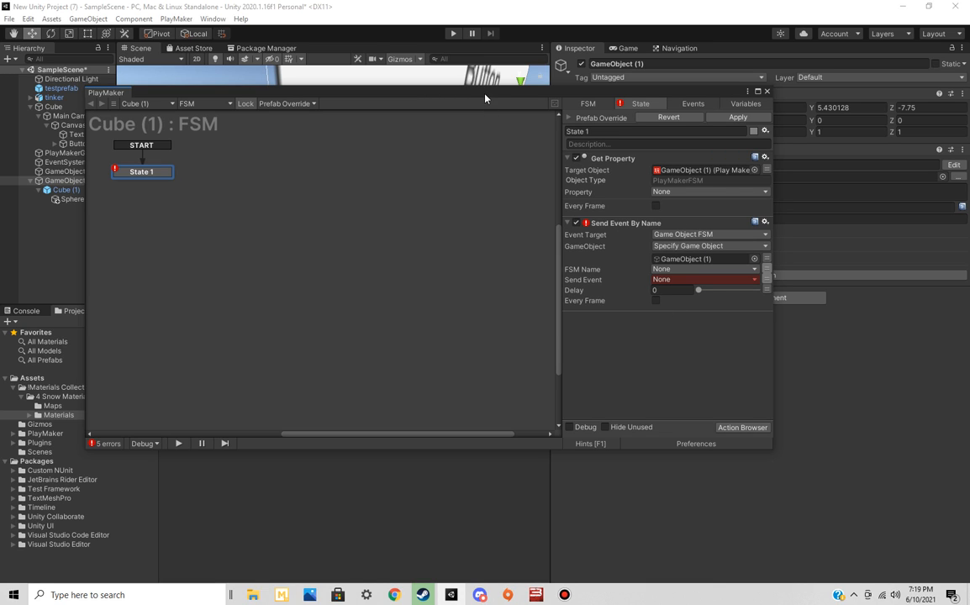
left_click_drag(485, 99, 606, 133)
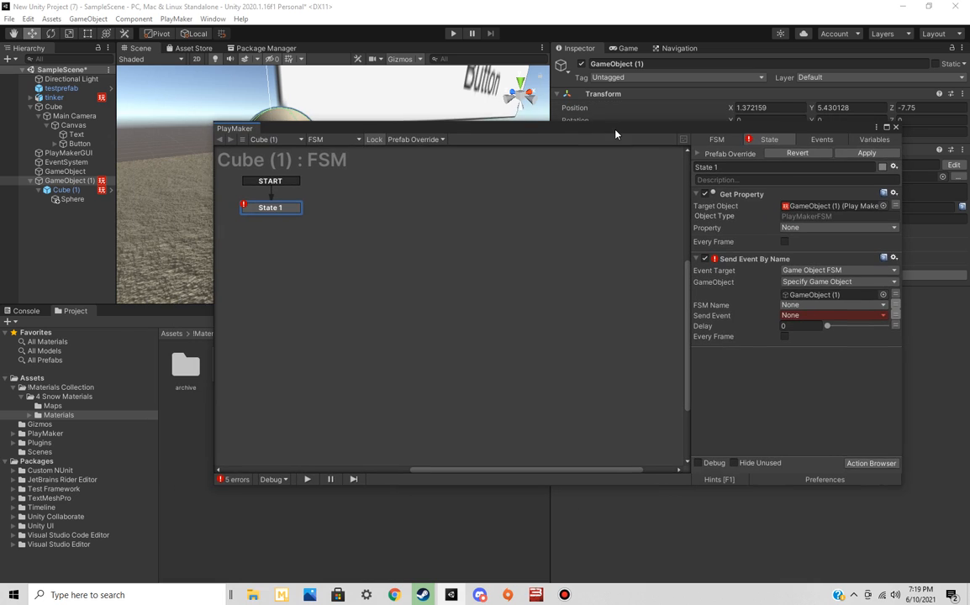
Open GameObject (1)'s FSM in the PlayMaker editor, examine State 2 with its health event, and close the editor
left_click(109, 182)
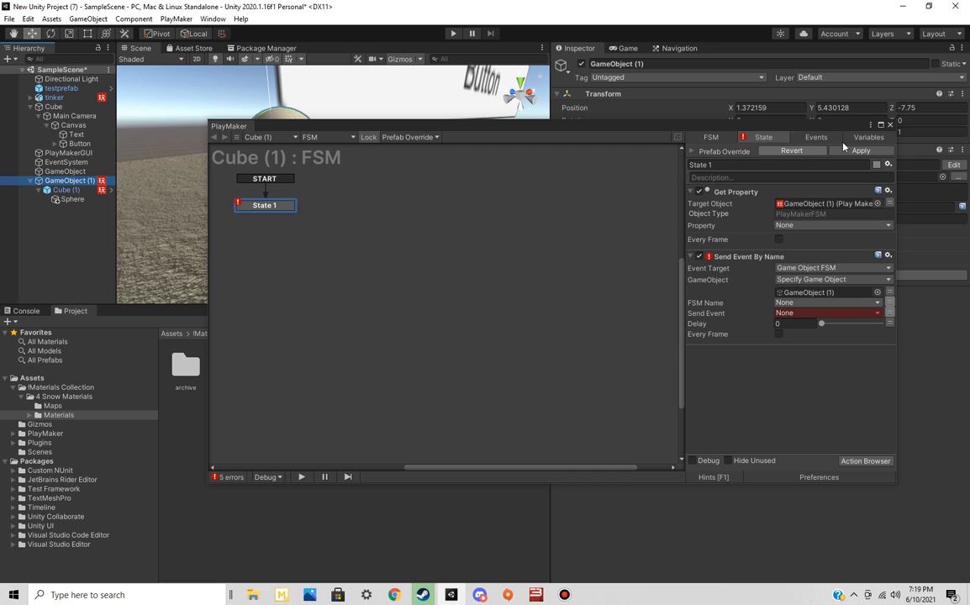
left_click(321, 143)
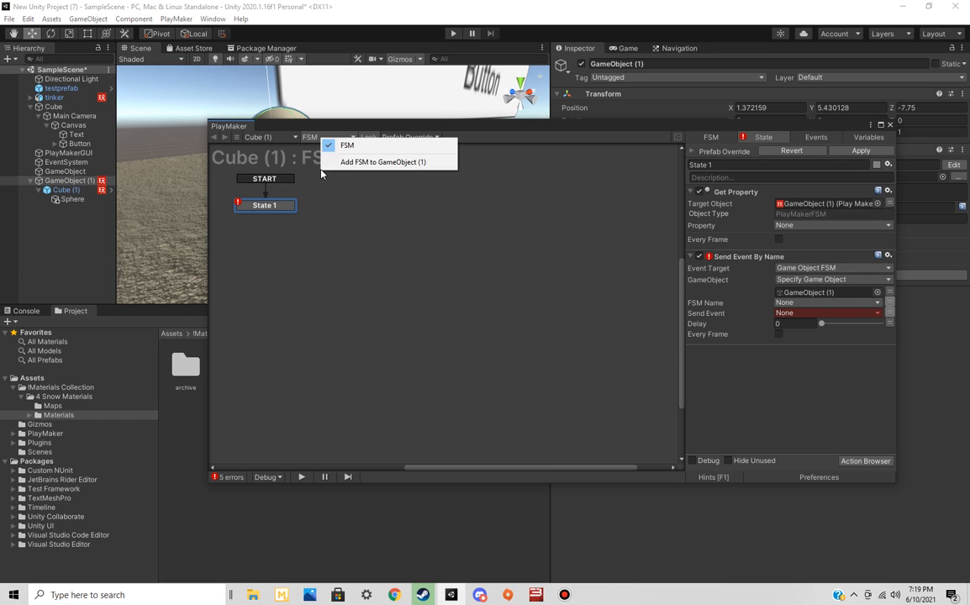
left_click(846, 143)
left_click(798, 111)
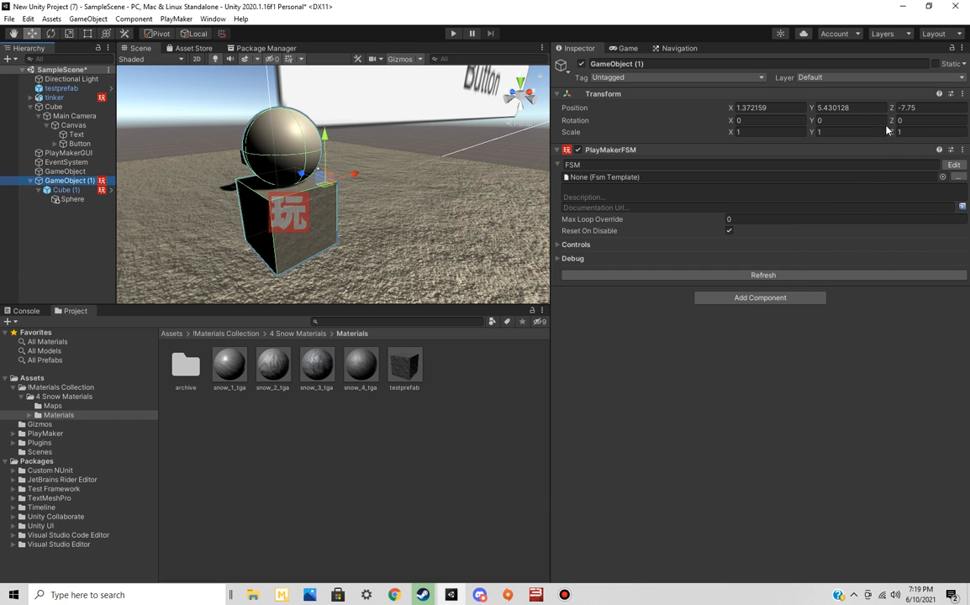
left_click(953, 165)
left_click(495, 247)
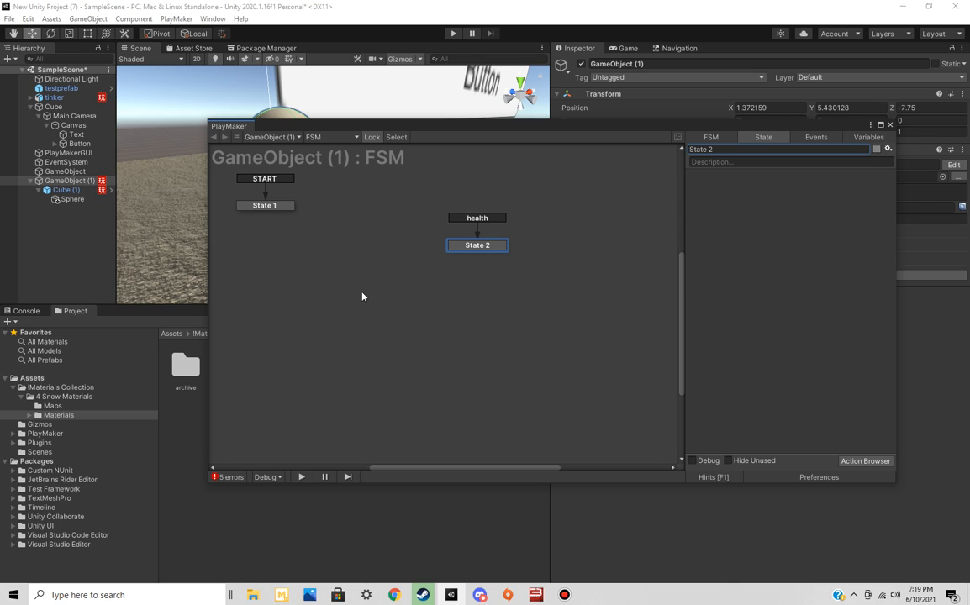
left_click(880, 125)
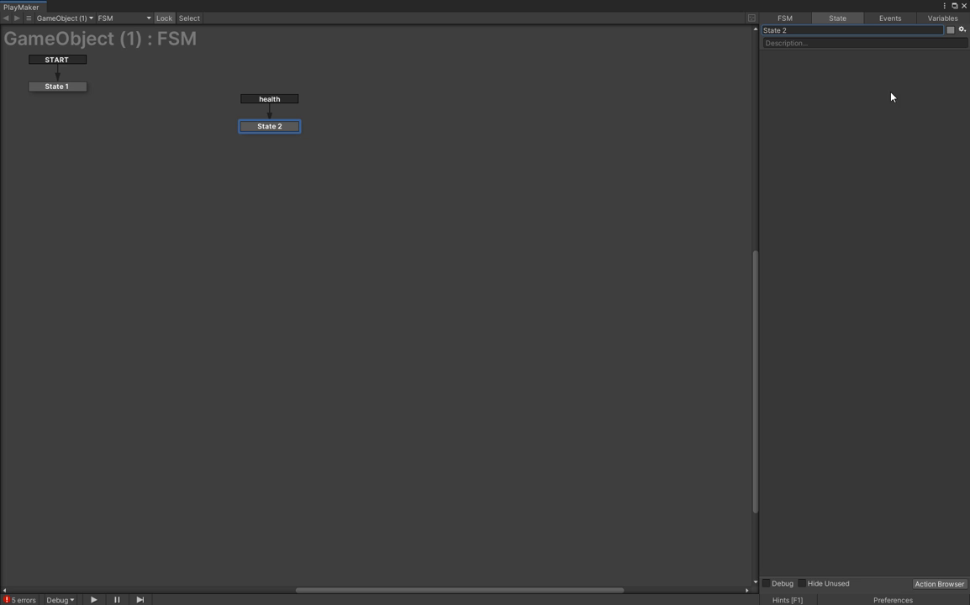
left_click(964, 6)
Move the Sphere off the top of Cube (1) and lower it beside the cube
left_click_drag(394, 171, 474, 184, "alt")
key("f")
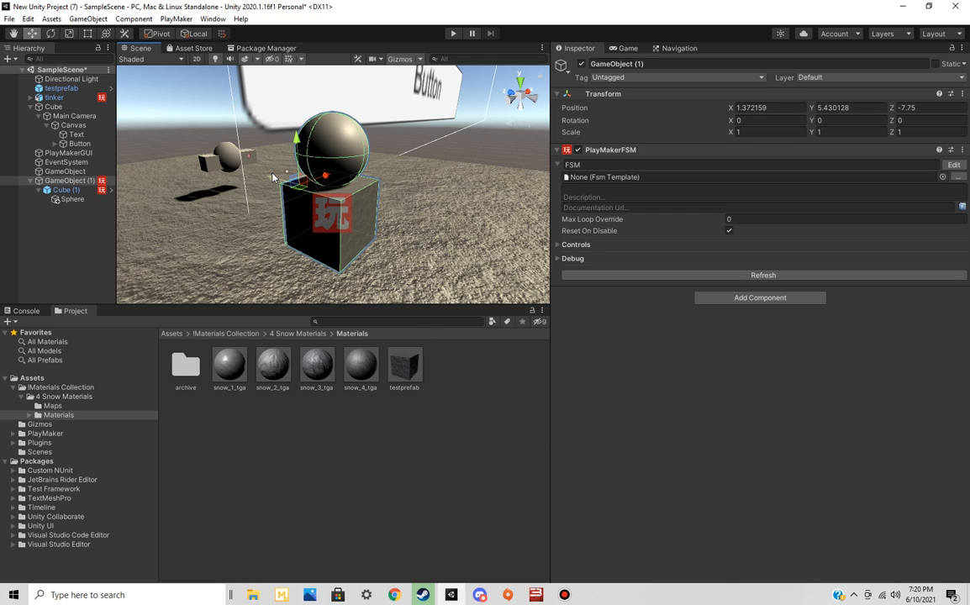
left_click(72, 199)
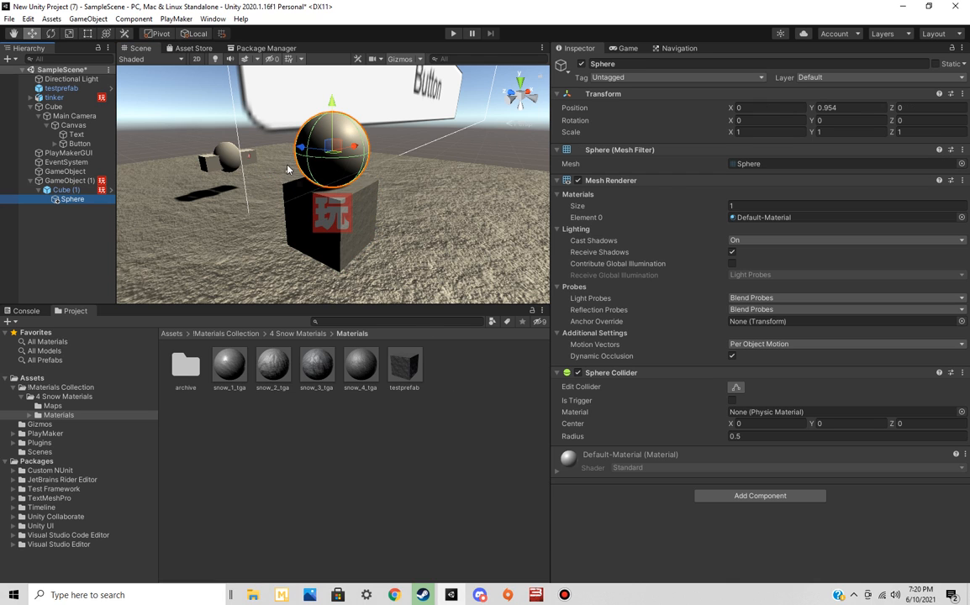
left_click_drag(300, 148, 420, 156)
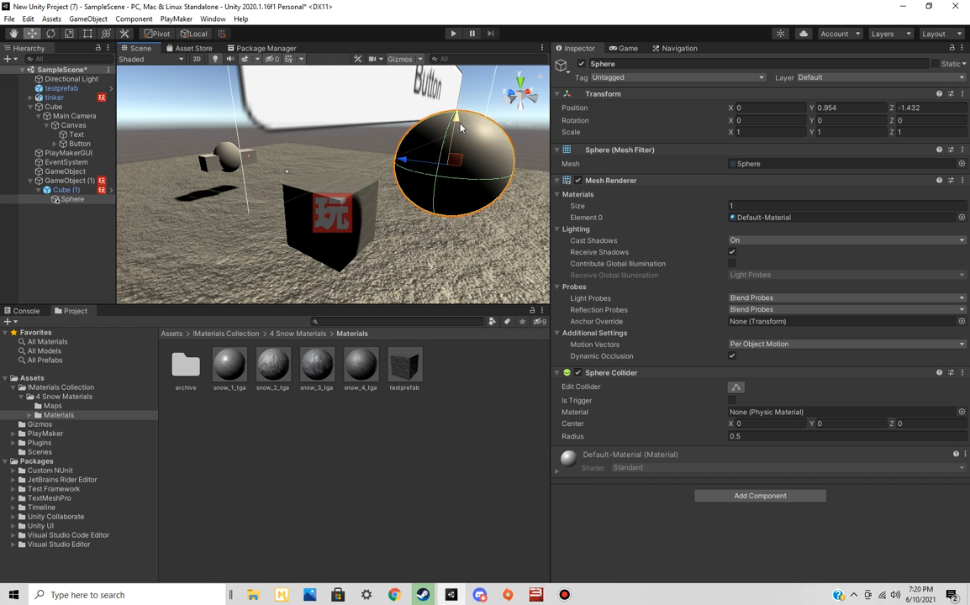
left_click_drag(460, 123, 444, 190)
left_click_drag(391, 233, 373, 216)
Select Cube (1) in the scene and examine it with its child Sphere from another side
left_click(347, 220)
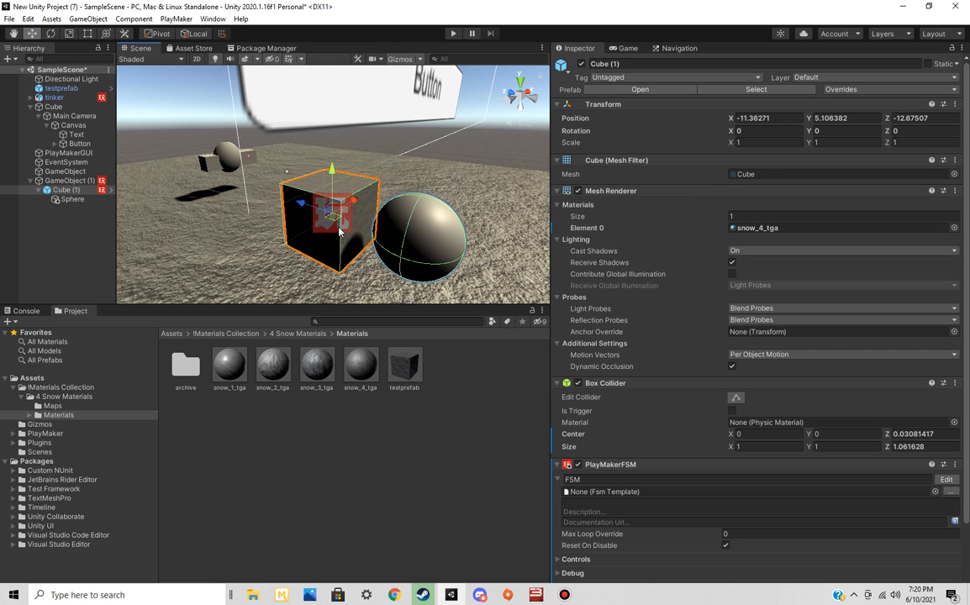
right_click_drag(243, 274, 344, 275)
right_click_drag(545, 278, 545, 278)
key("a")
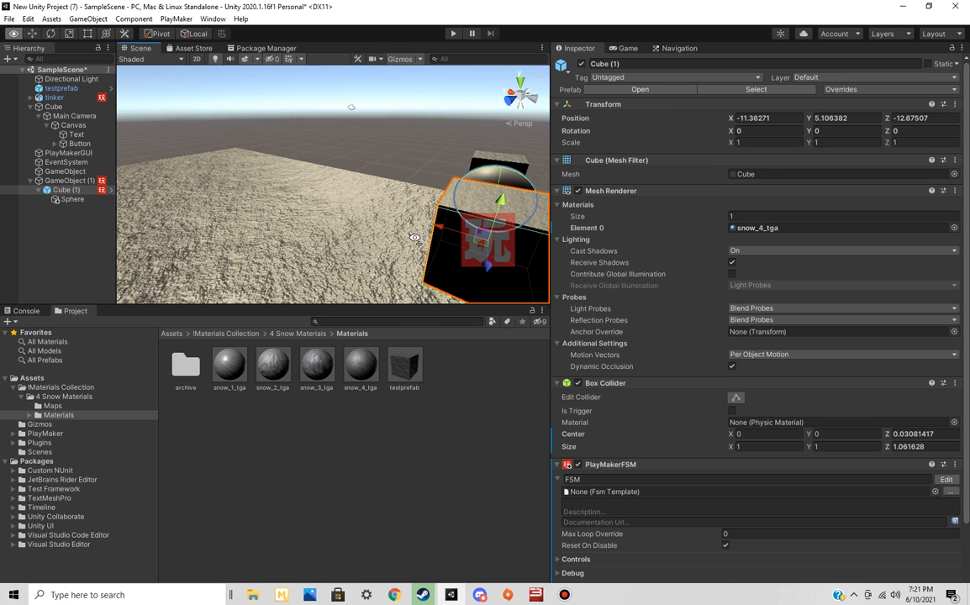
right_click_drag(409, 236, 529, 245)
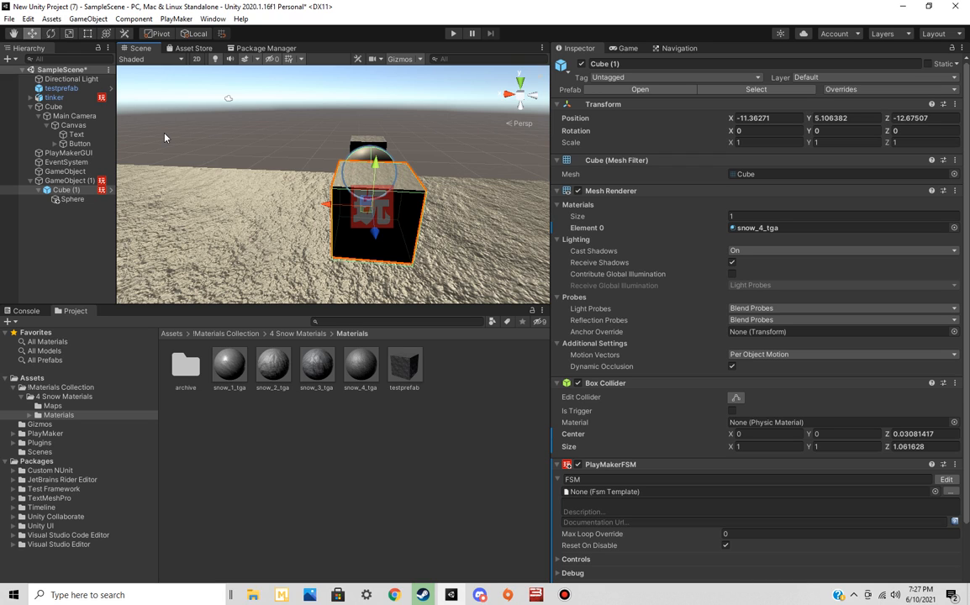
Bring up the Unity Hub project list and try to open the Firetest project
left_click(10, 18)
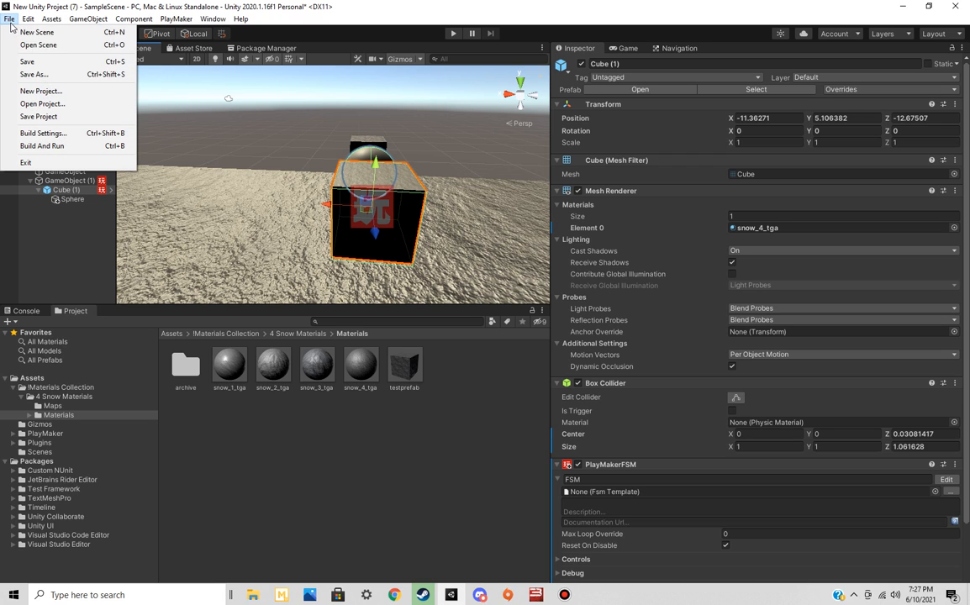
left_click(83, 106)
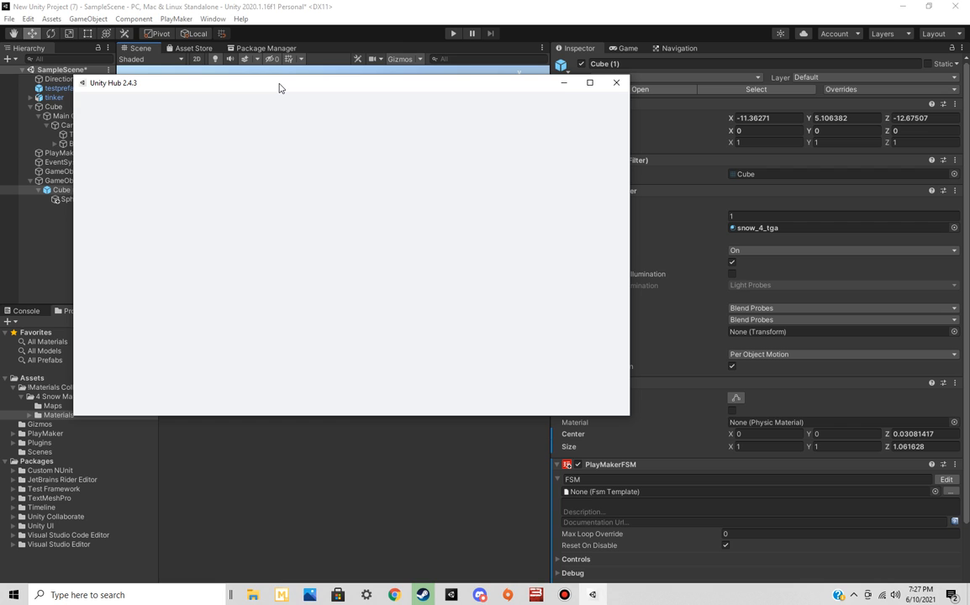
left_click_drag(280, 89, 439, 211)
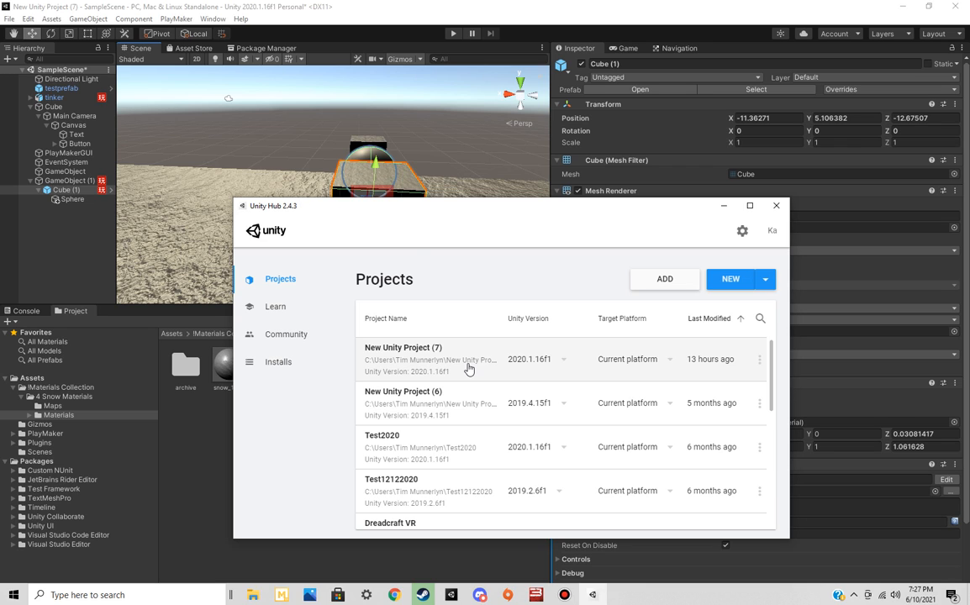
scroll(477, 443, "down", 5)
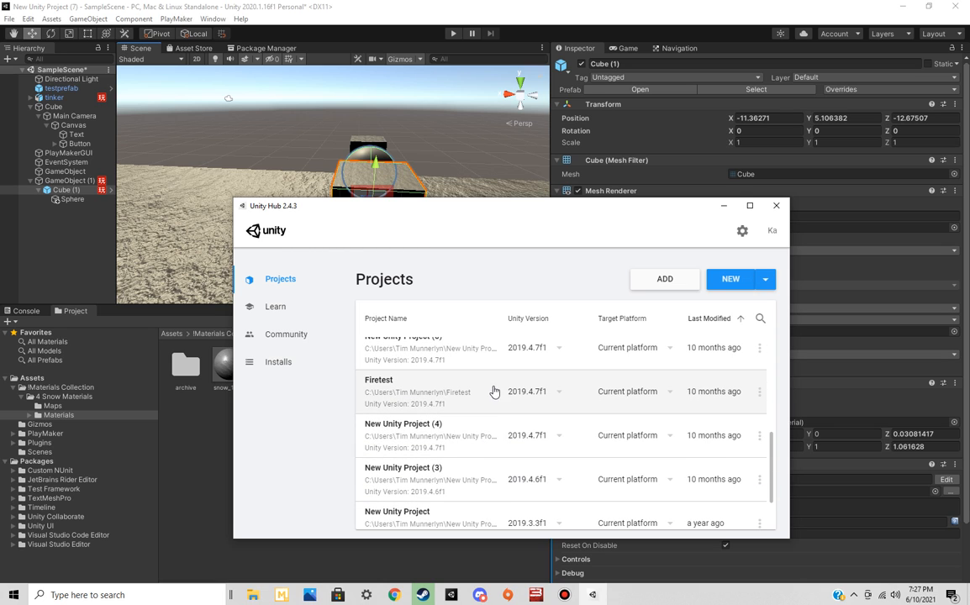
scroll(491, 405, "down", 1)
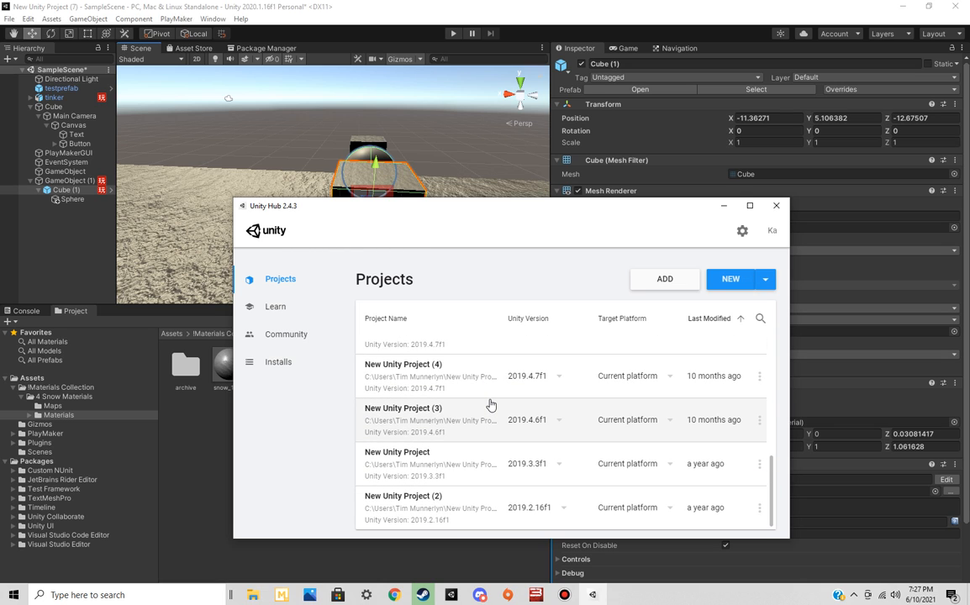
scroll(489, 401, "up", 1)
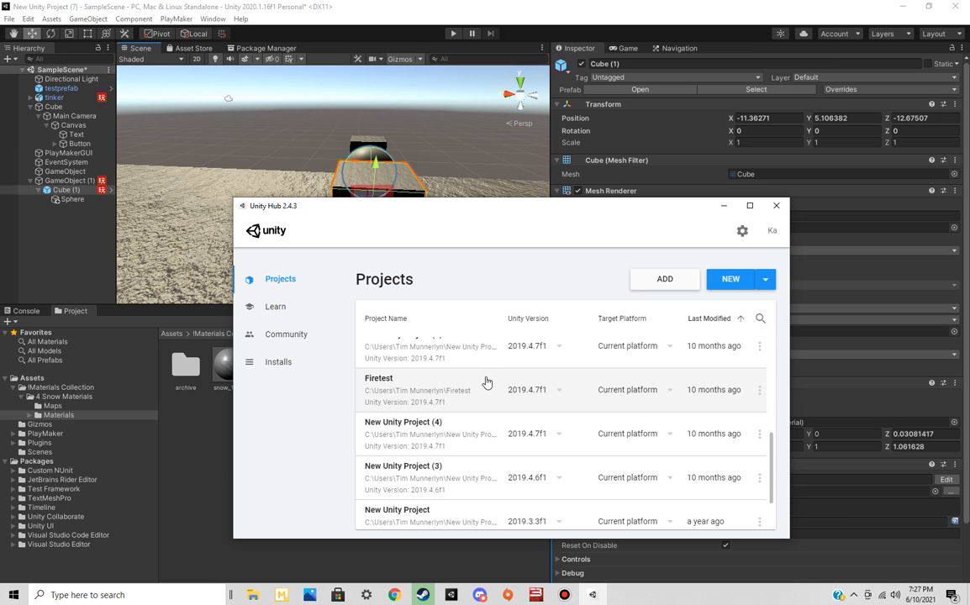
left_click(485, 382)
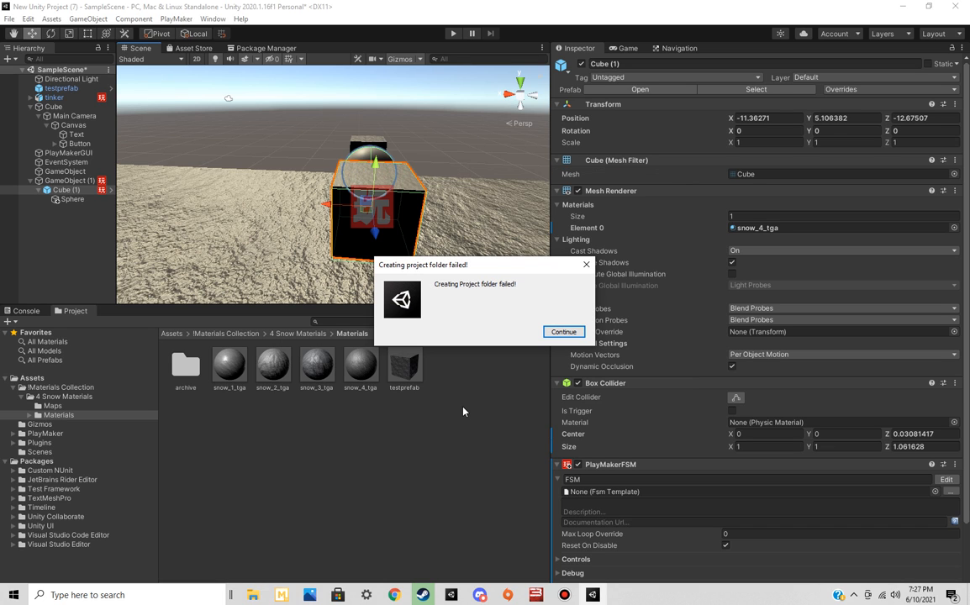
left_click(562, 332)
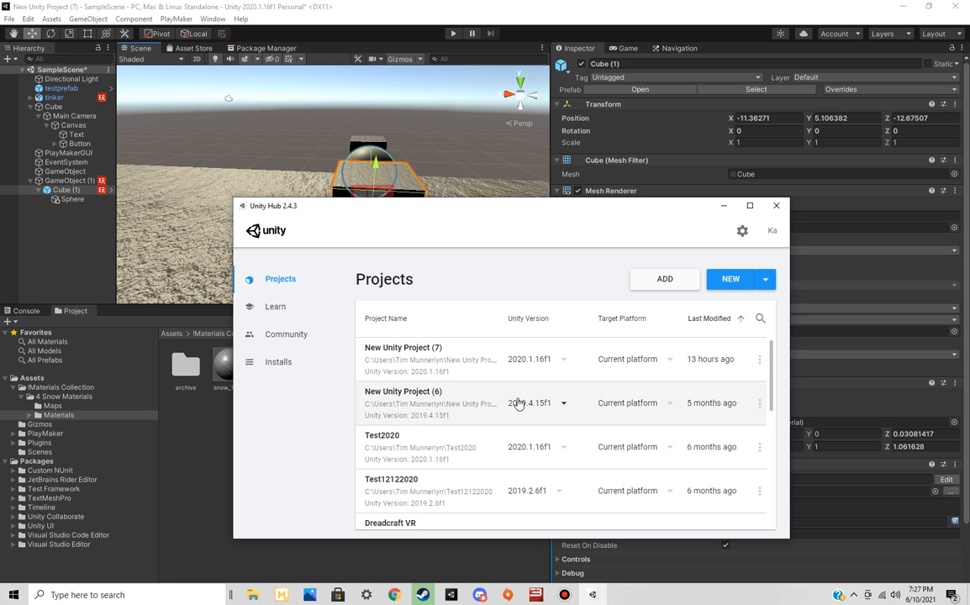
Look through the remaining projects in the Unity Hub list and close the hub
scroll(515, 402, "down", 5)
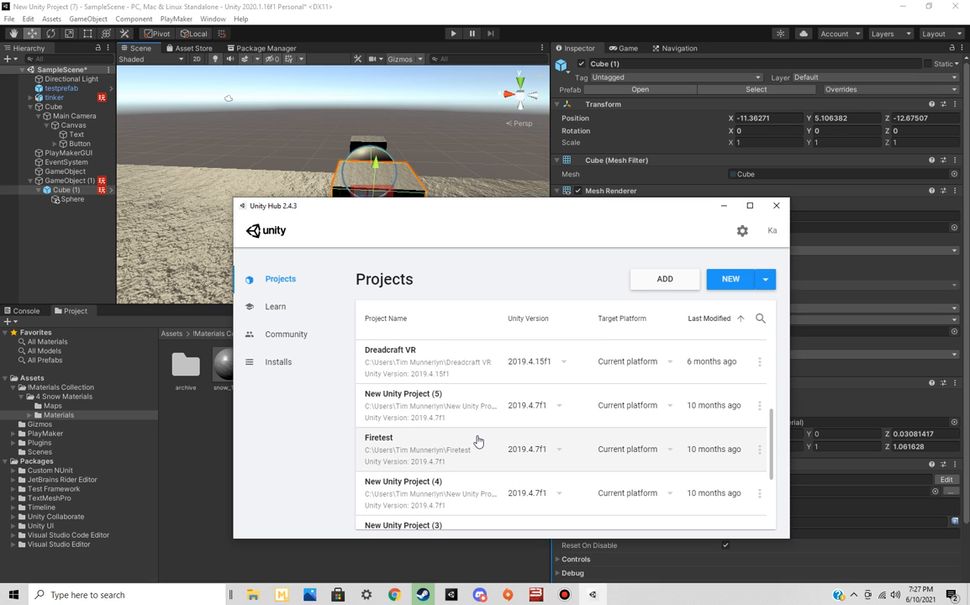
scroll(504, 411, "down", 3)
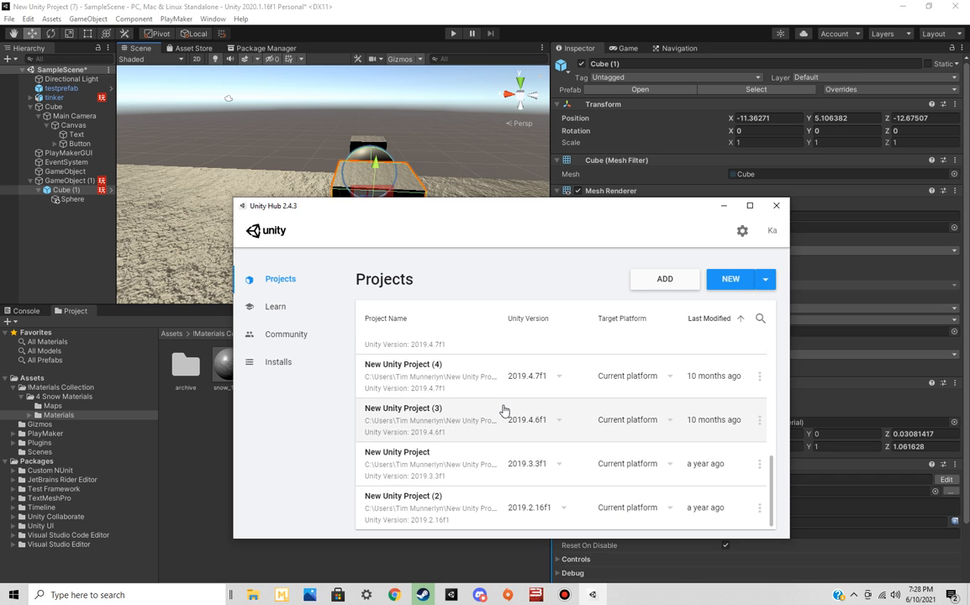
scroll(647, 422, "up", 5)
scroll(647, 422, "down", 7)
scroll(648, 423, "up", 4)
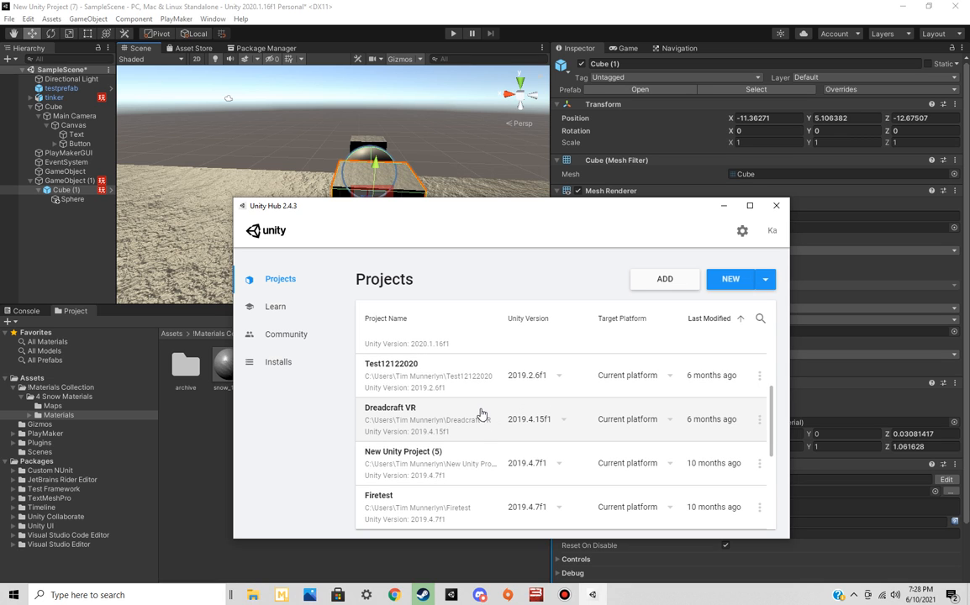
scroll(481, 463, "down", 4)
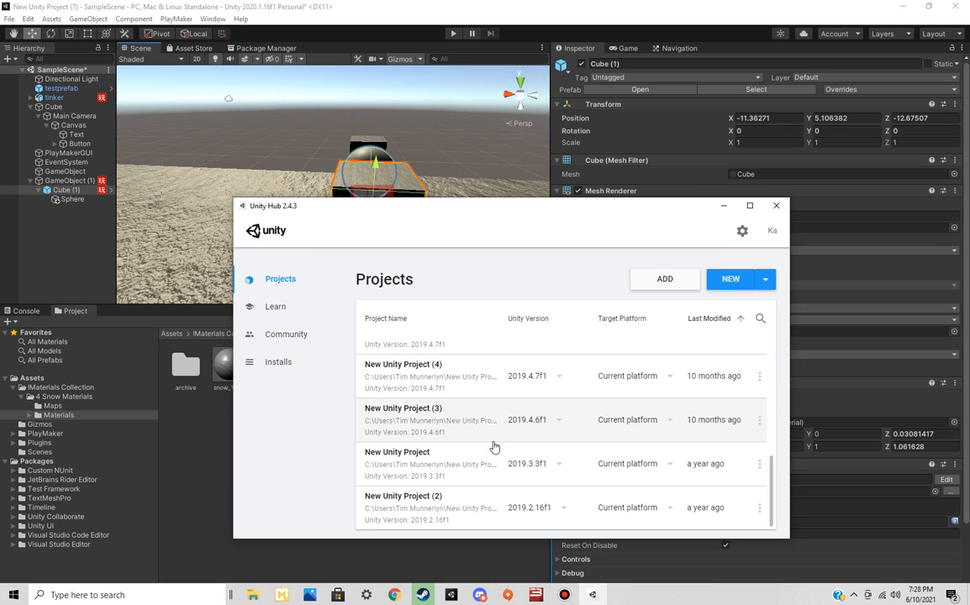
left_click(777, 206)
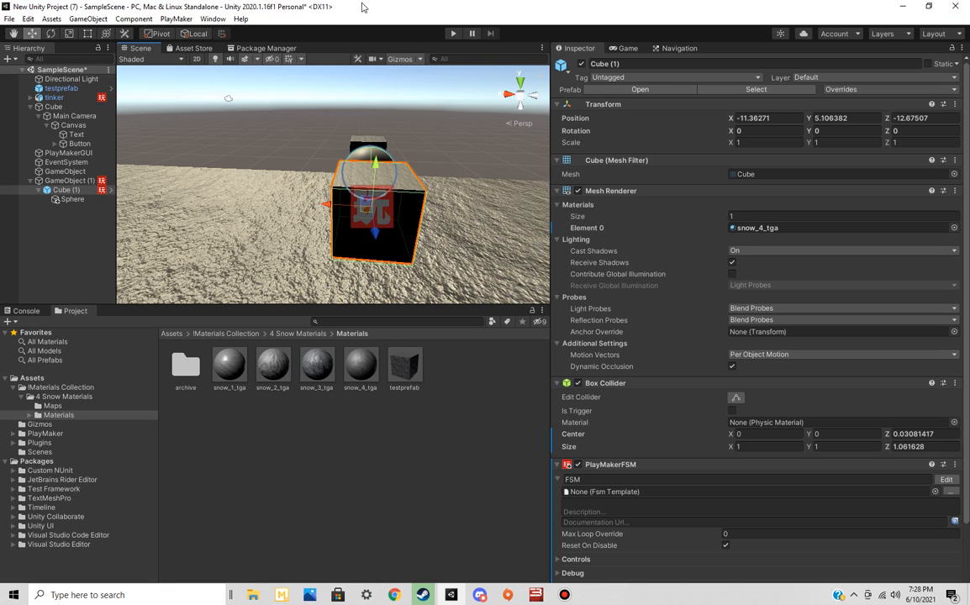
Check the Asset Store page inside the editor and return to the scene view
right_click_drag(412, 195, 269, 206)
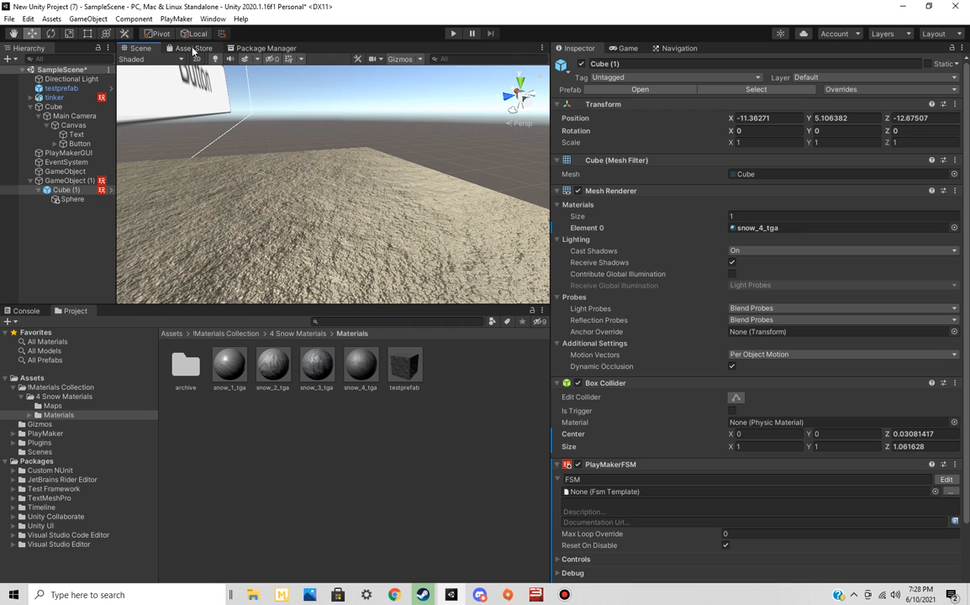
left_click(193, 49)
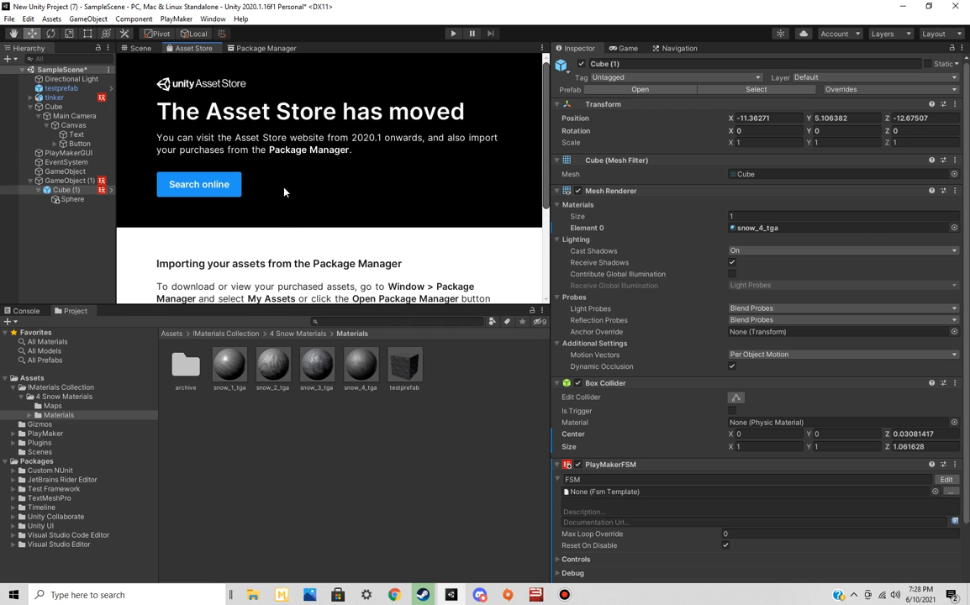
left_click(140, 49)
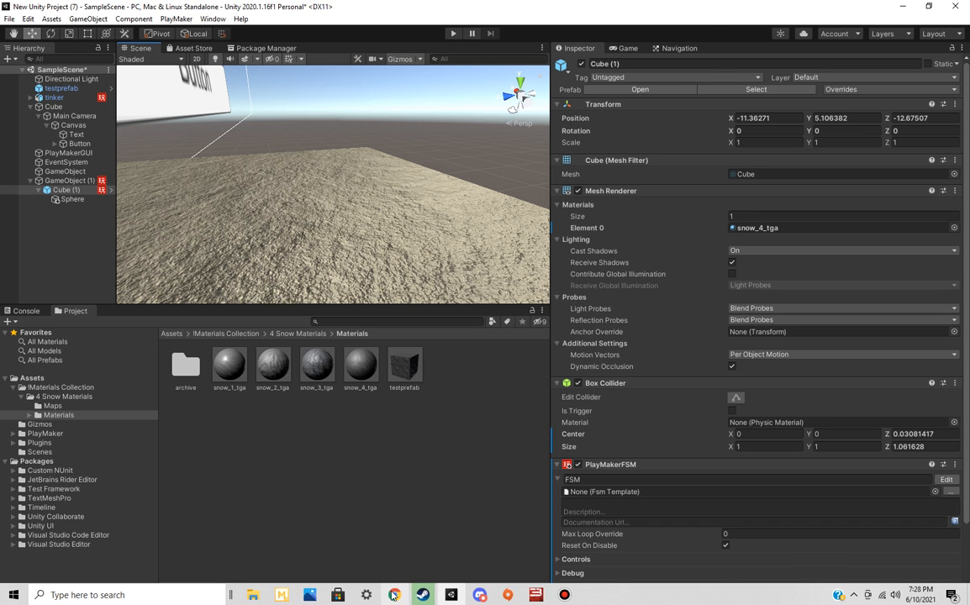
Switch to Chrome and browse the Asset Store's 2D Textures & Materials category
key("alt+Tab")
scroll(173, 97, "up", 3)
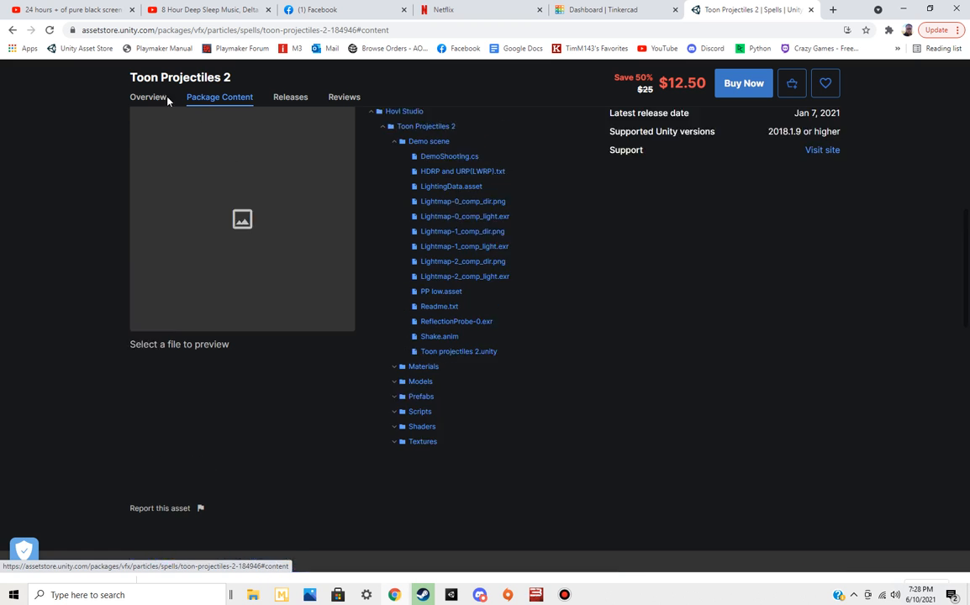
scroll(175, 122, "up", 2)
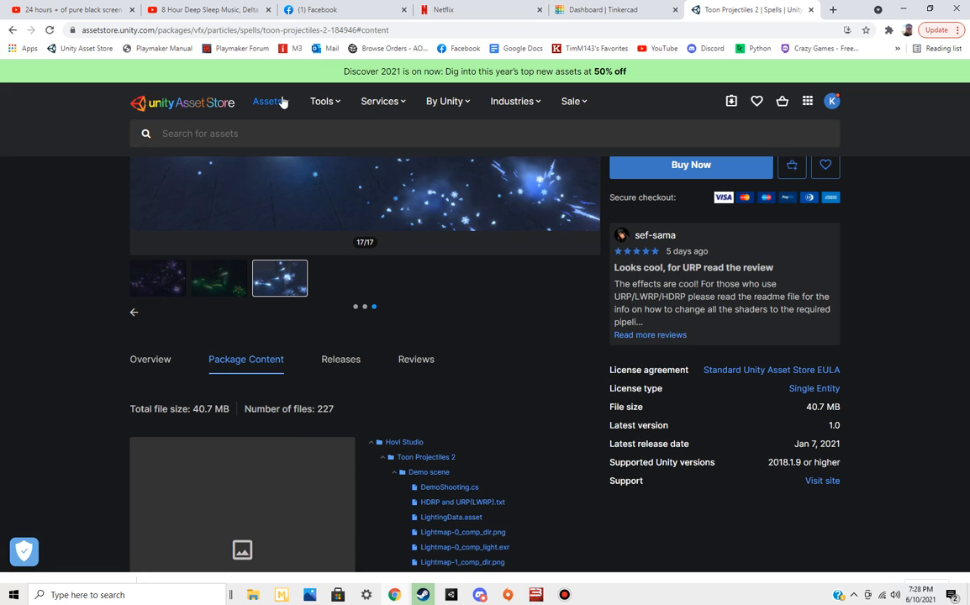
mouse_move(271, 101)
left_click(298, 200)
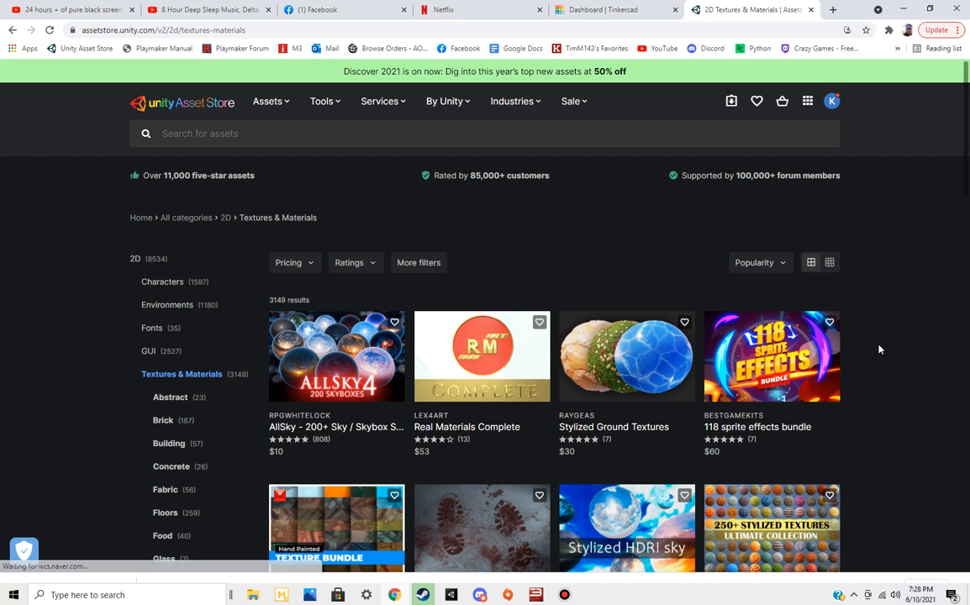
Open the AllSky - 200+ Sky / Skybox Set asset and look through its preview images
left_click(337, 346)
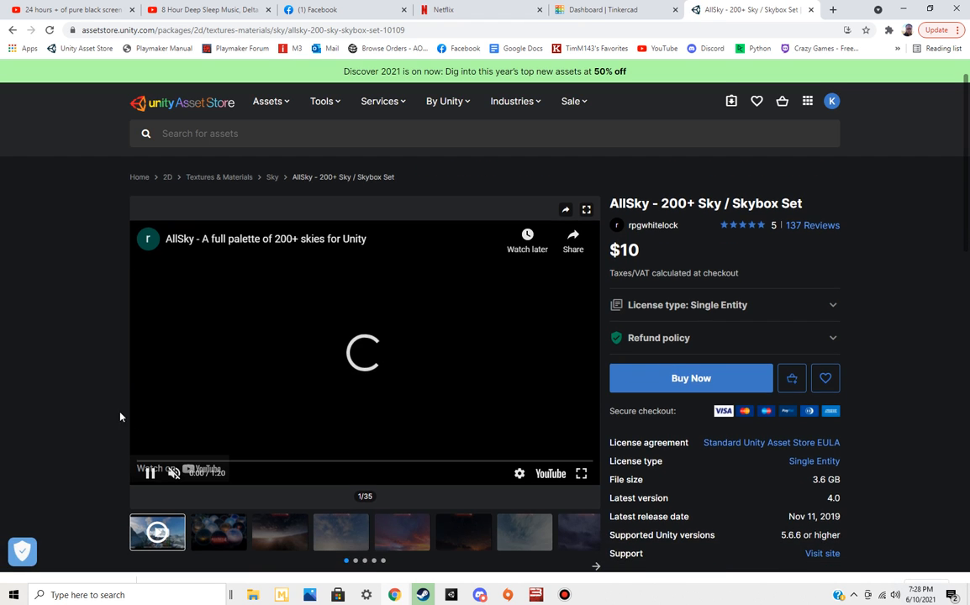
left_click(286, 532)
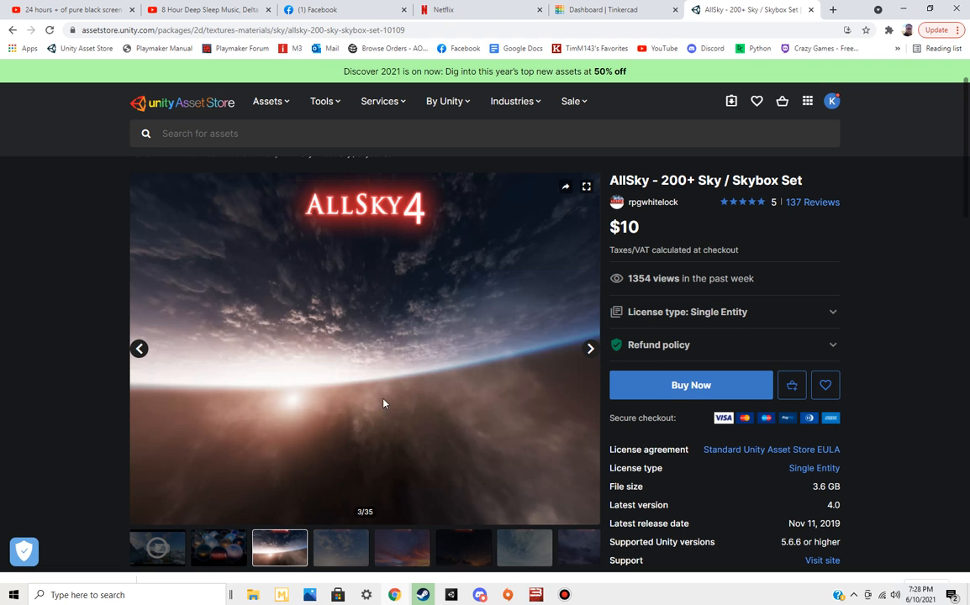
left_click(591, 349)
left_click(590, 349)
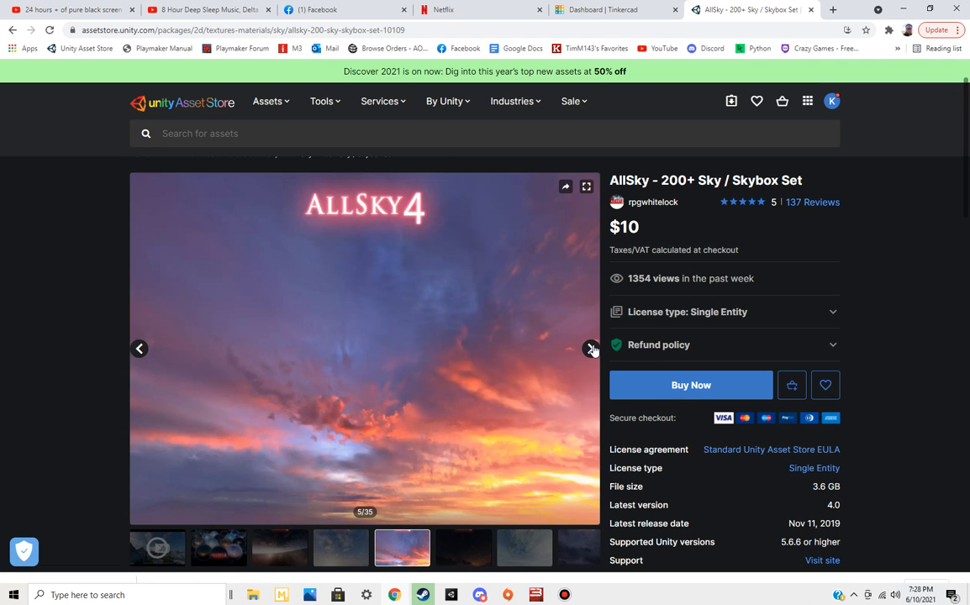
left_click(590, 349)
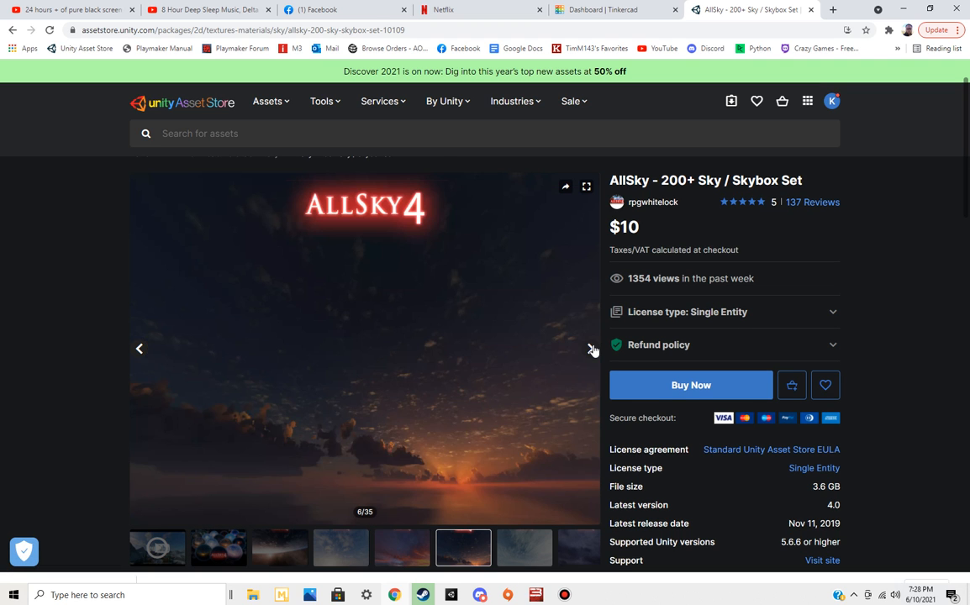
left_click(590, 349)
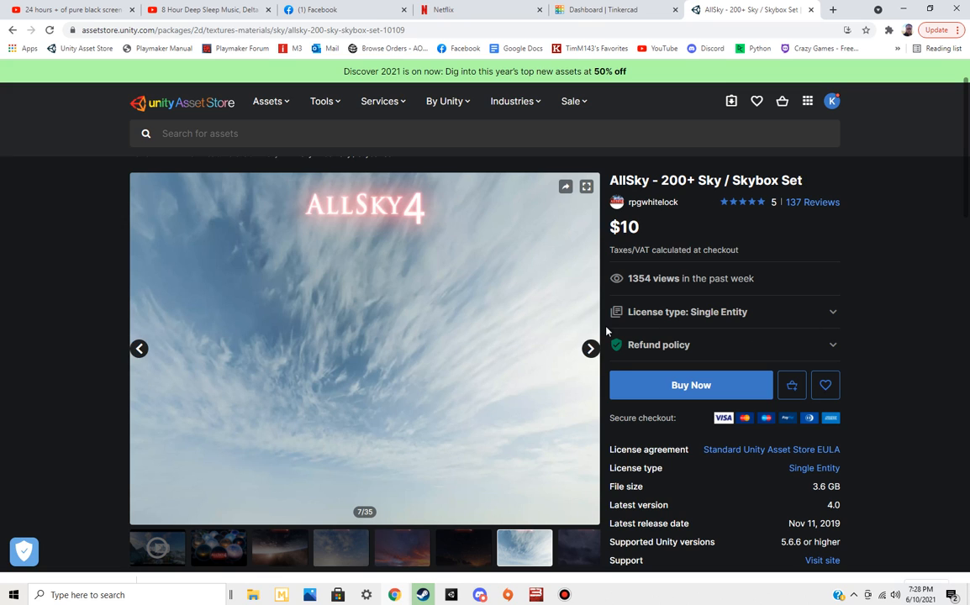
Look through the AllSky gallery previews, from the AllSky 4 skies and AllSky 3 landscapes to the AllSky Fantasy set
left_click(591, 348)
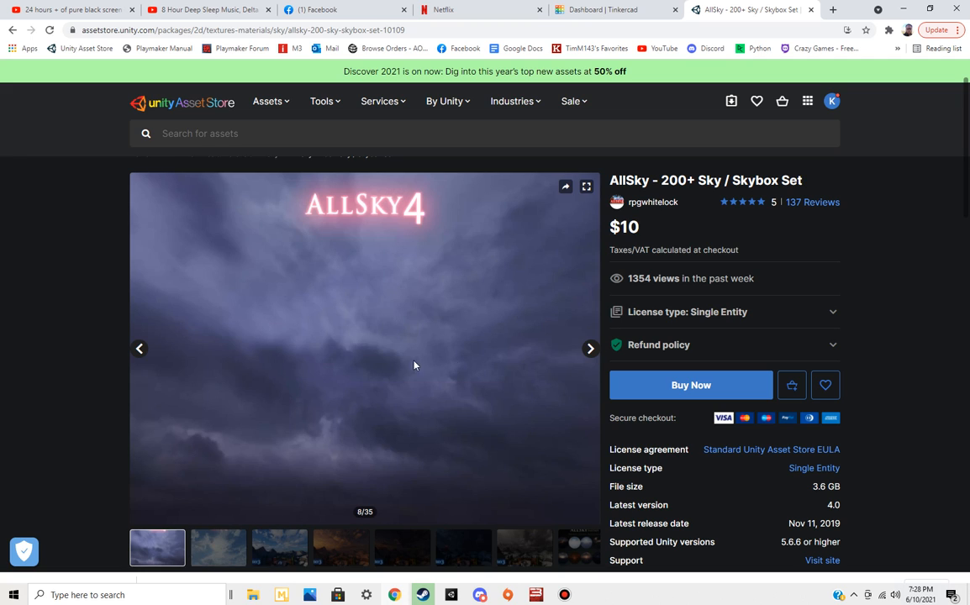
left_click(591, 349)
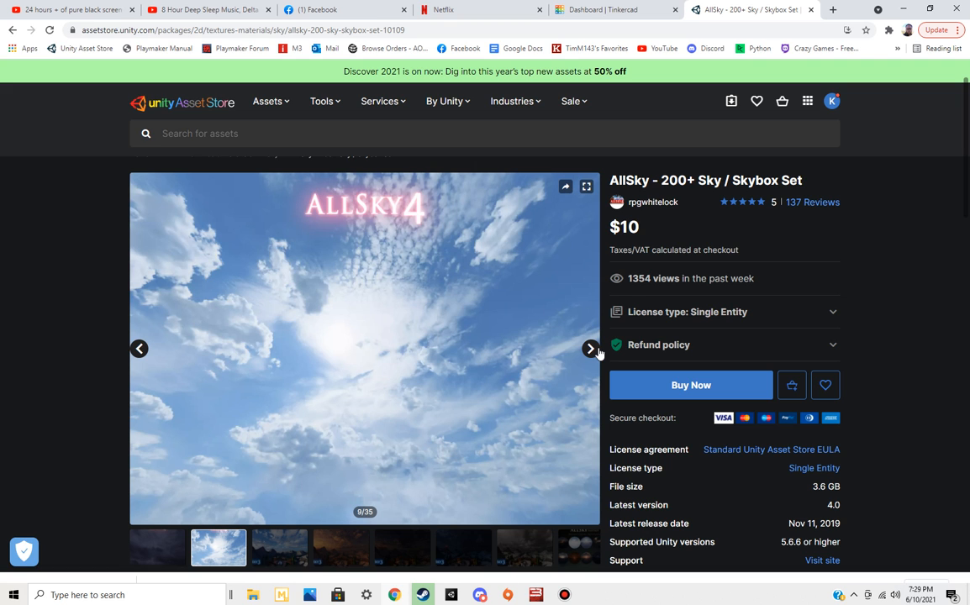
left_click(591, 350)
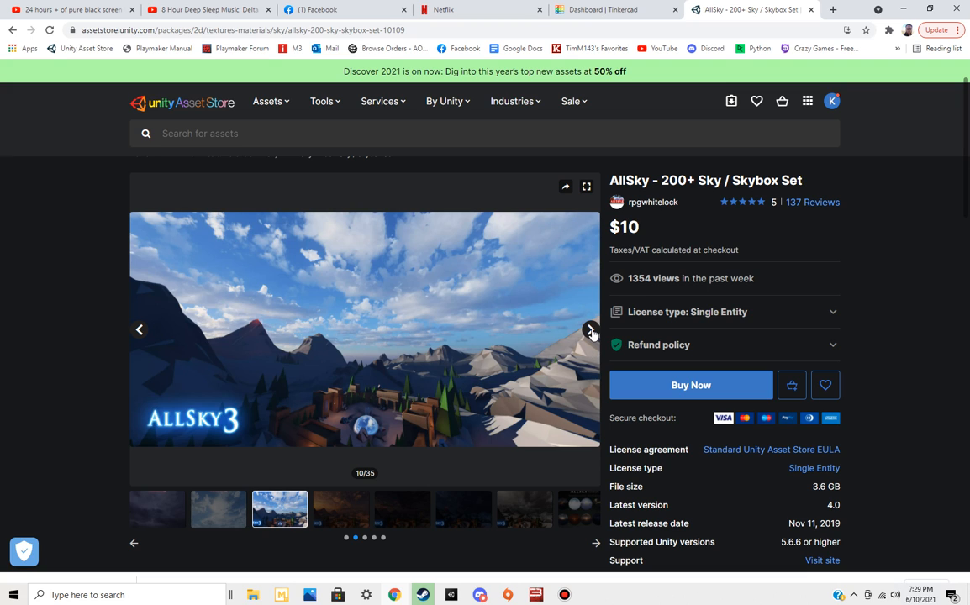
left_click(591, 332)
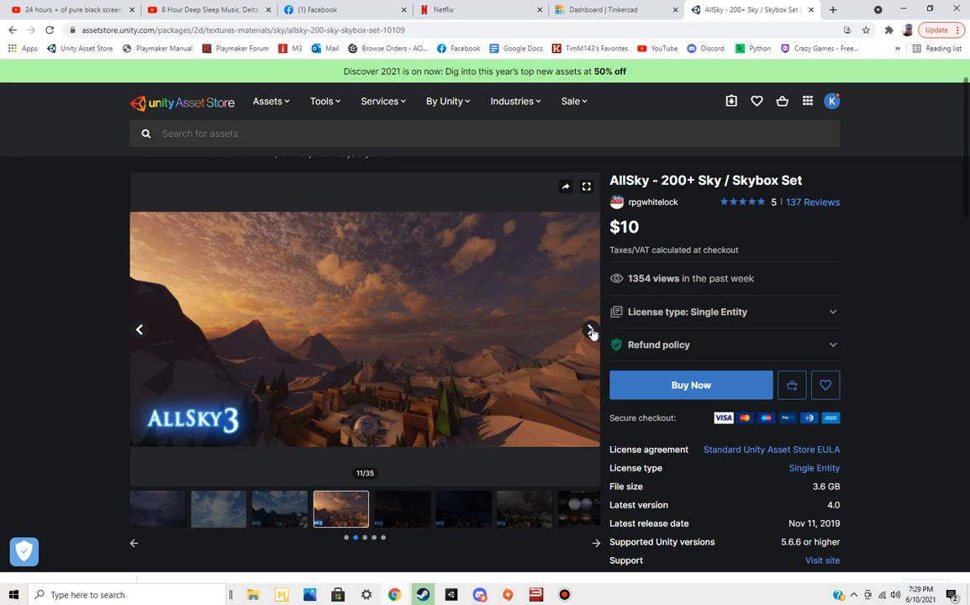
left_click(279, 510)
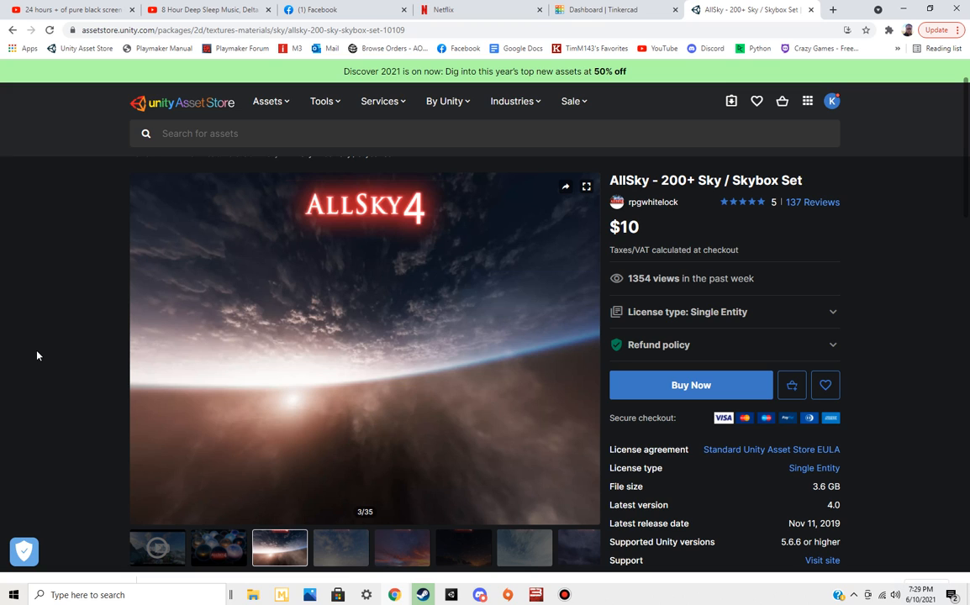
left_click(568, 547)
scroll(504, 471, "down", 1)
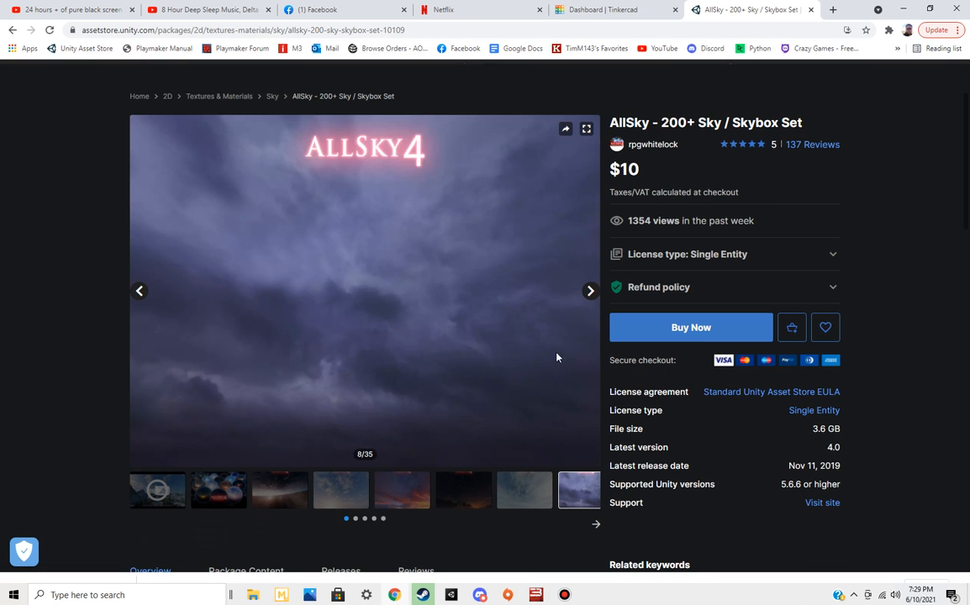
left_click(588, 294)
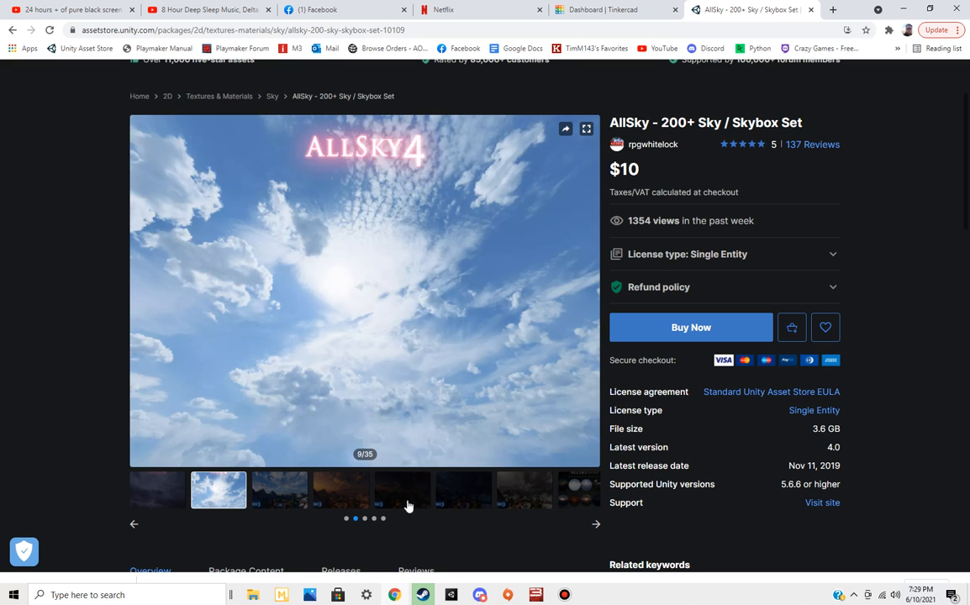
left_click(404, 499)
left_click(519, 462)
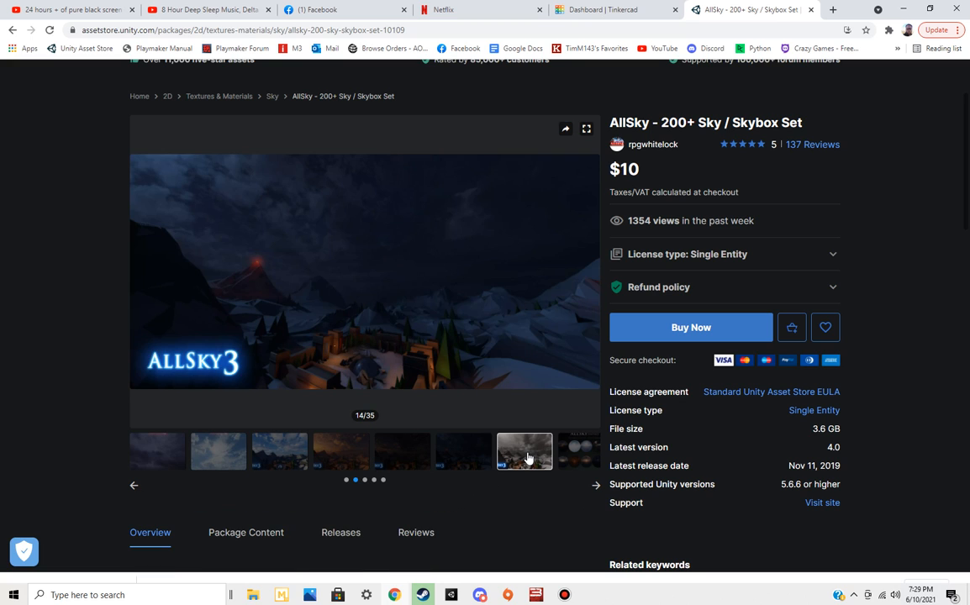
left_click(586, 464)
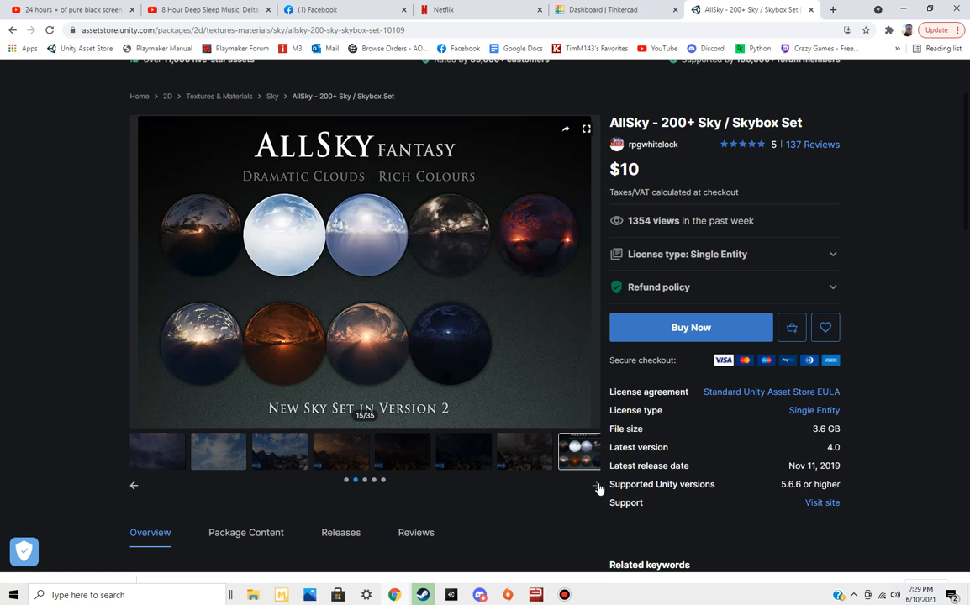
Examine the next set of gallery previews, including AllSky Space, the lighting examples and the weather and cloud types
left_click(597, 486)
left_click(336, 458)
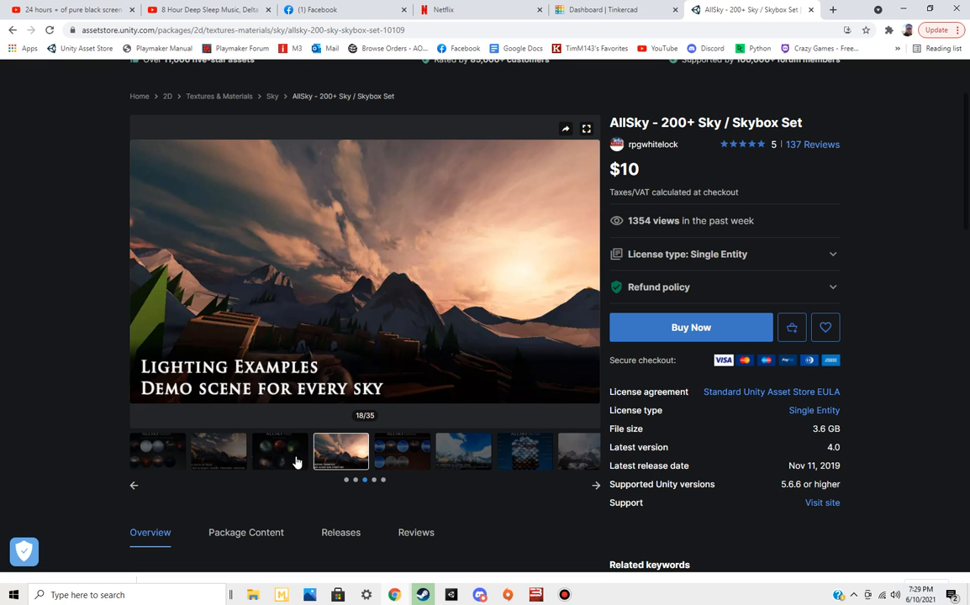
left_click(219, 461)
left_click(298, 454)
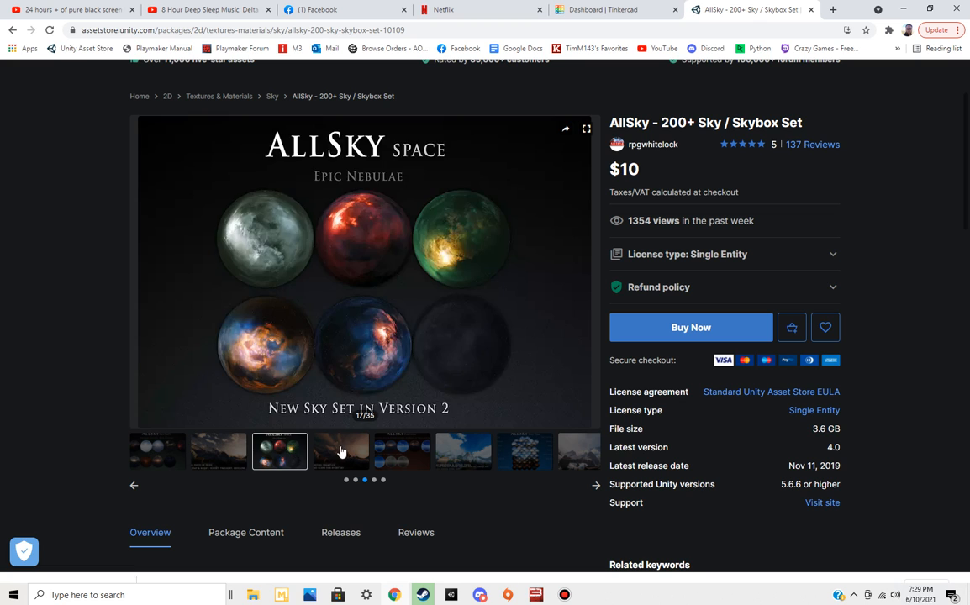
left_click(351, 452)
left_click(475, 465)
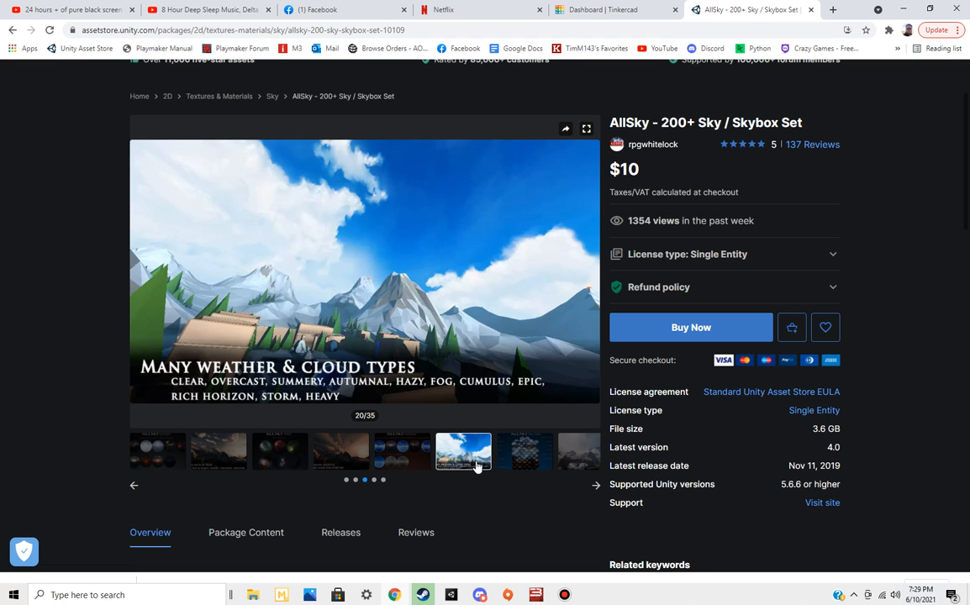
left_click(527, 454)
left_click(571, 458)
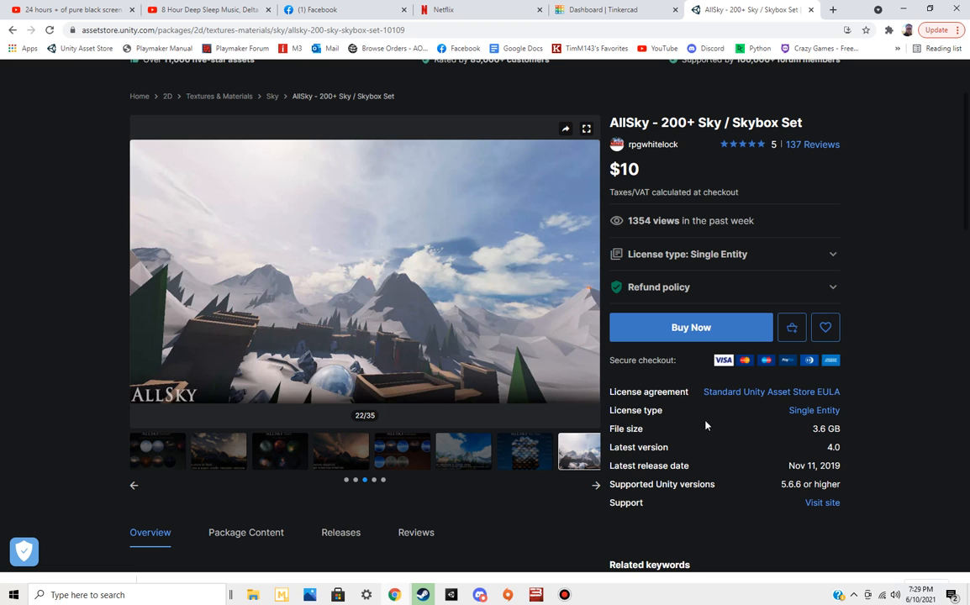
scroll(924, 294, "down", 2)
scroll(925, 294, "down", 3)
scroll(924, 294, "up", 3)
scroll(925, 295, "up", 3)
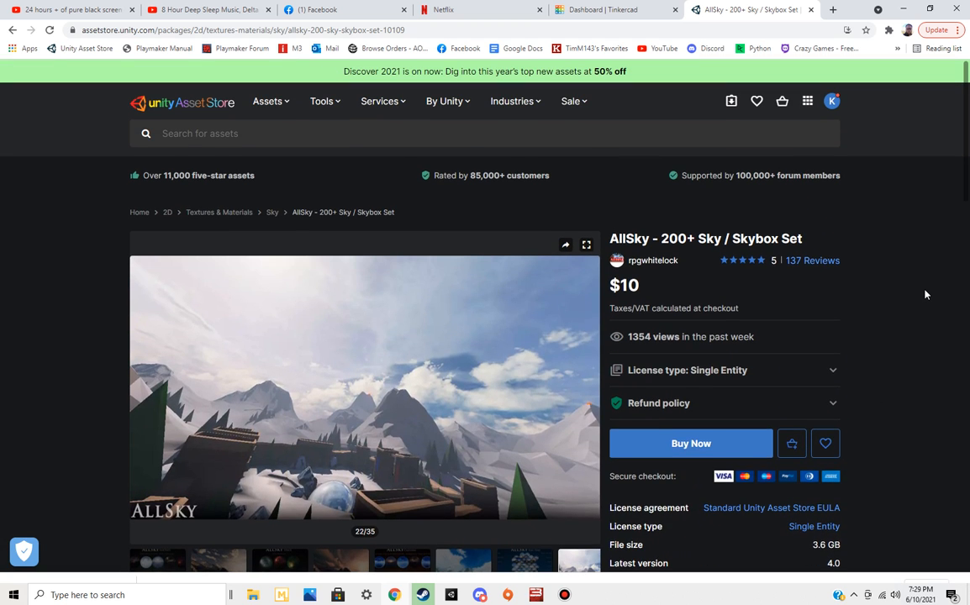
Open the Asset Store's Animations category and filter the listing to Free Assets
left_click(286, 105)
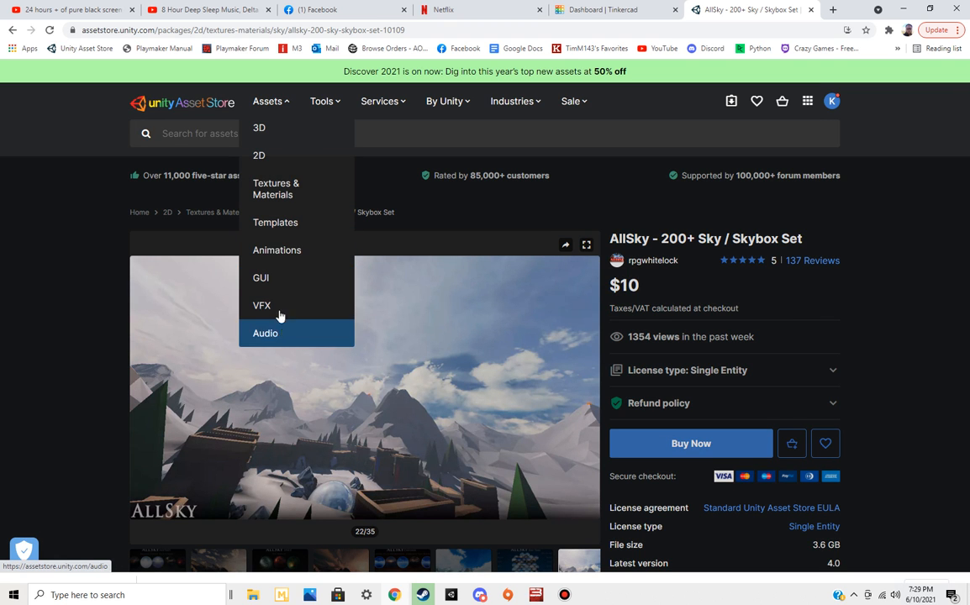
left_click(290, 256)
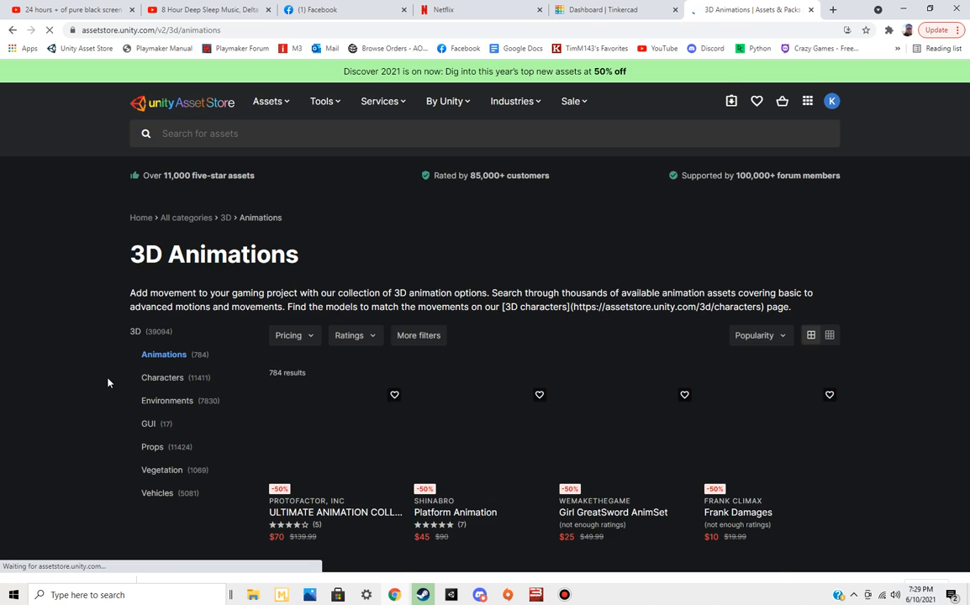
scroll(100, 376, "down", 2)
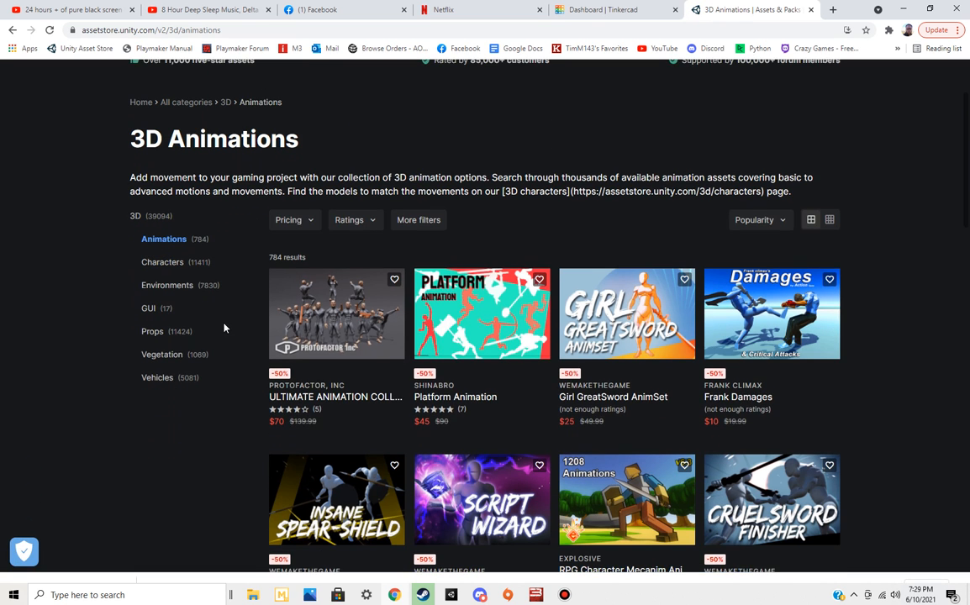
left_click(307, 221)
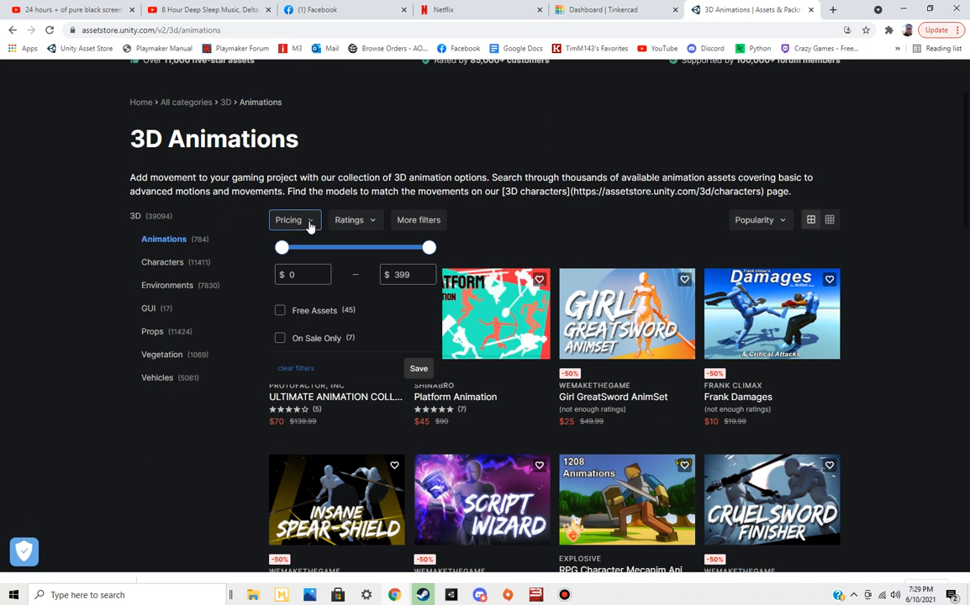
left_click(281, 313)
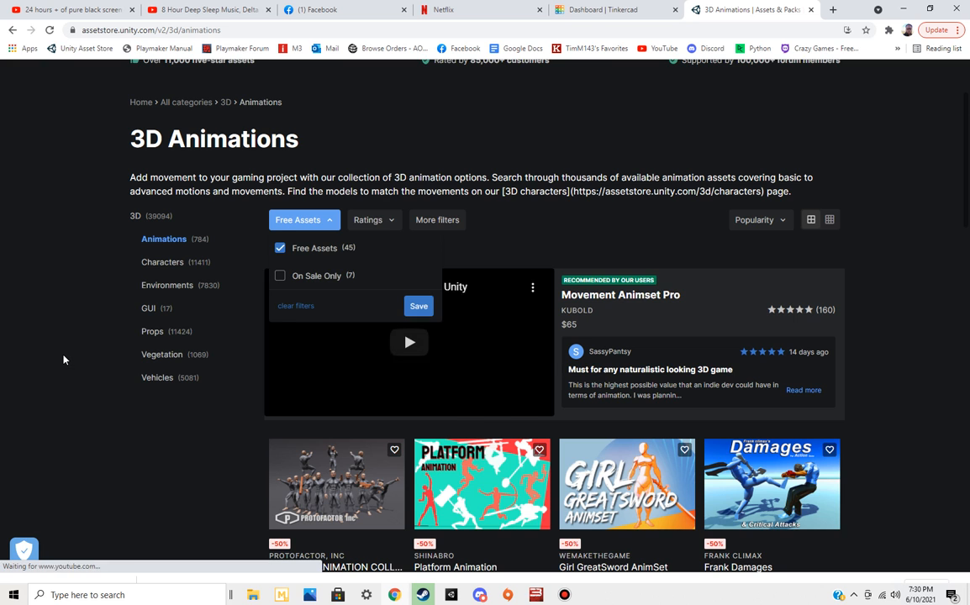
scroll(116, 414, "down", 2)
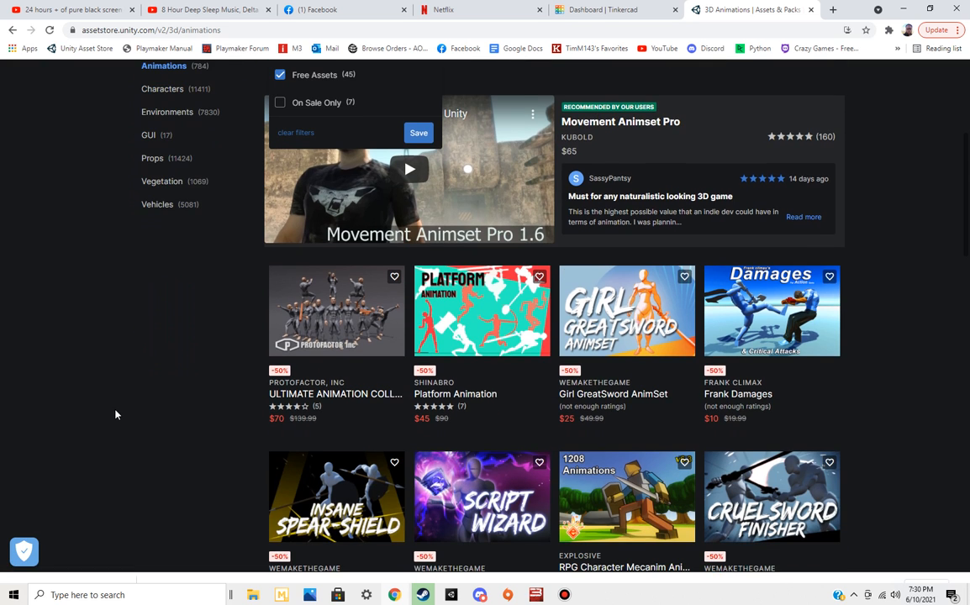
left_click(416, 133)
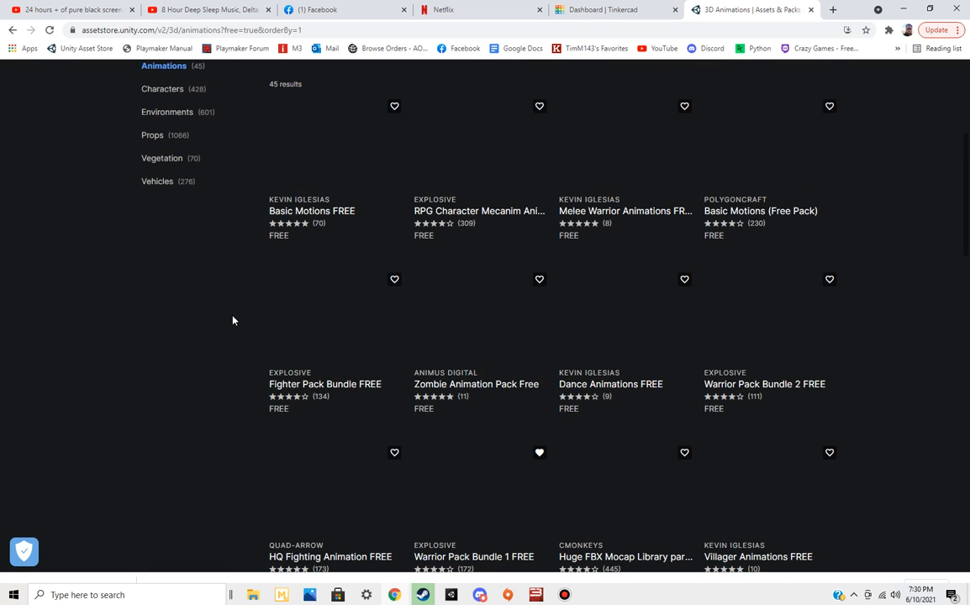
scroll(196, 358, "up", 2)
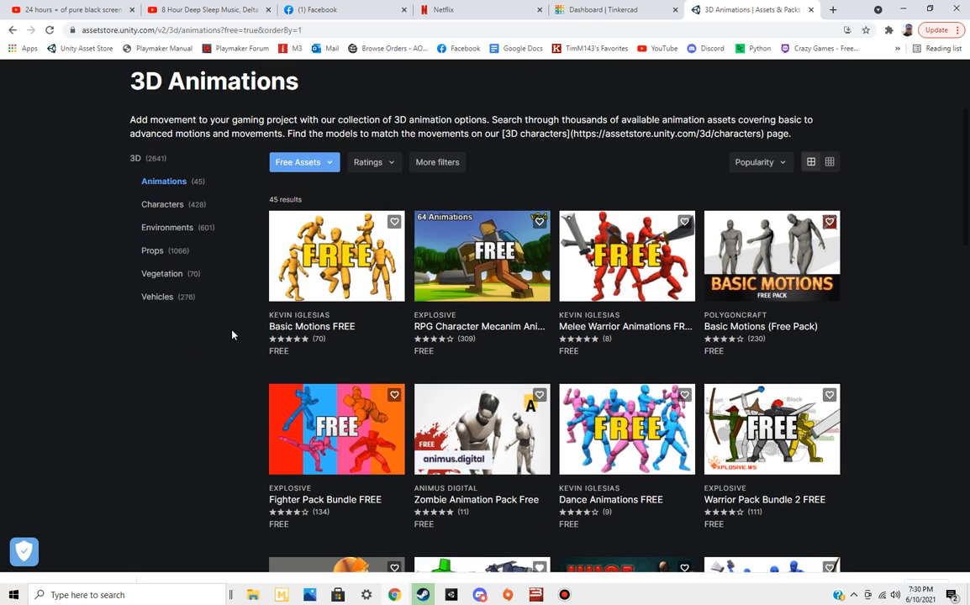
Open the Melee Warrior Animations FREE asset, watch its preview video, and return to the free animations listing
left_click(641, 229)
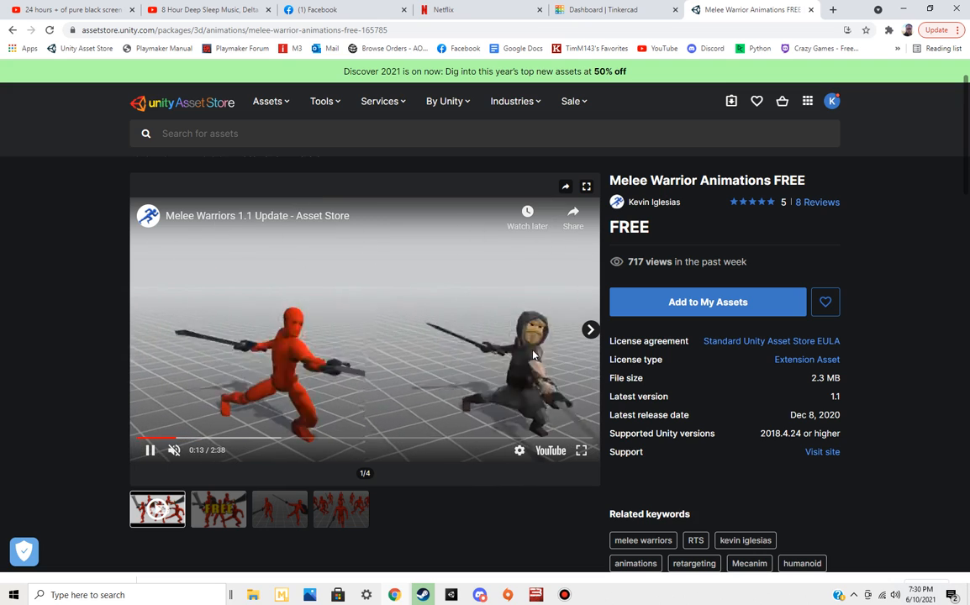
mouse_move(590, 331)
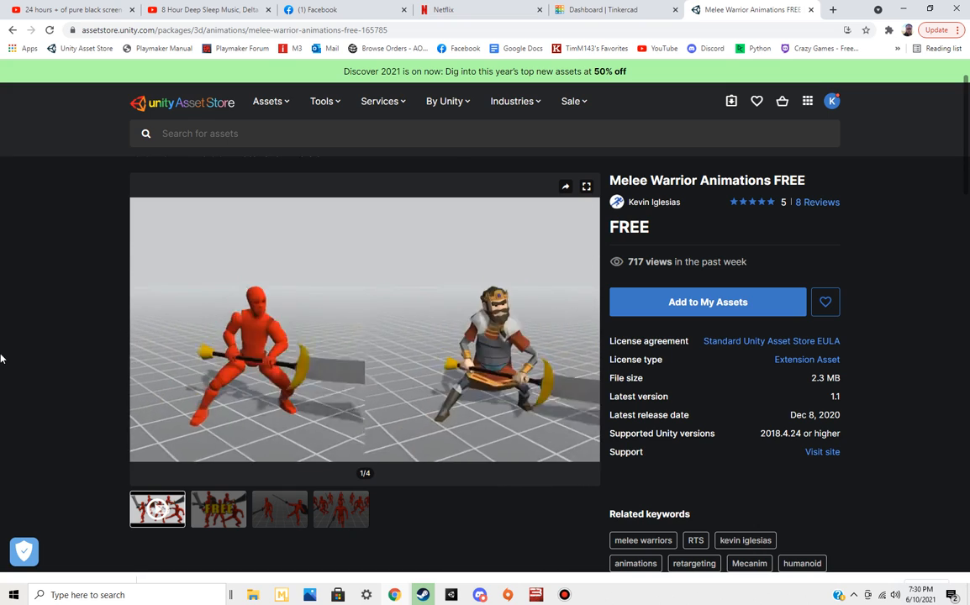
left_click(12, 32)
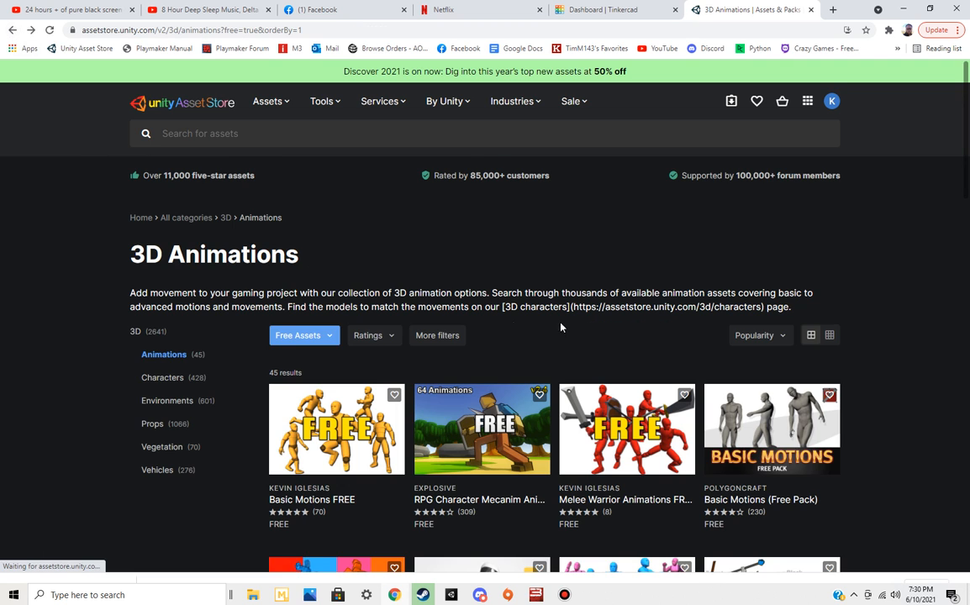
Look through the first page of free 3D animation packs
scroll(570, 333, "down", 2)
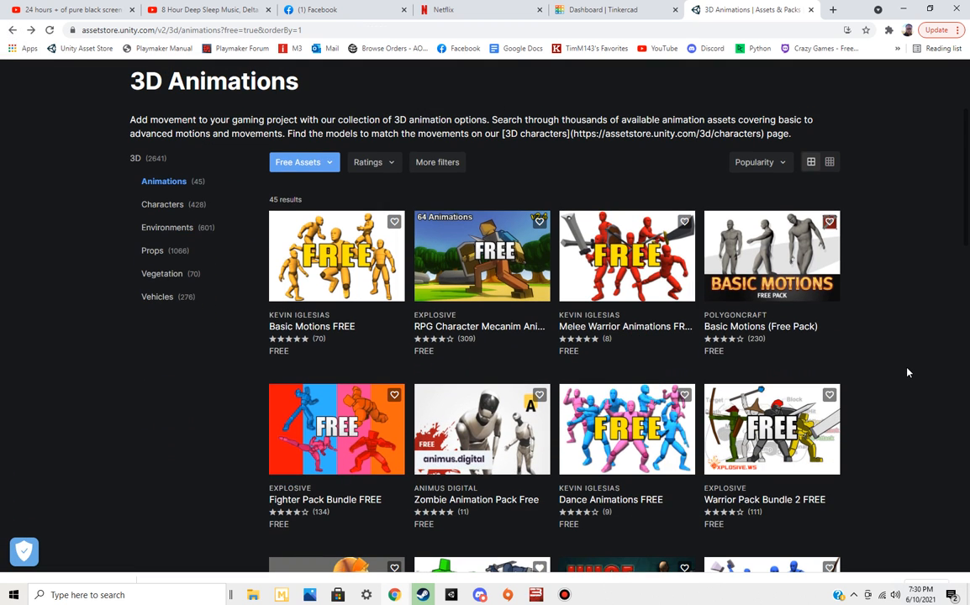
scroll(908, 372, "up", 2)
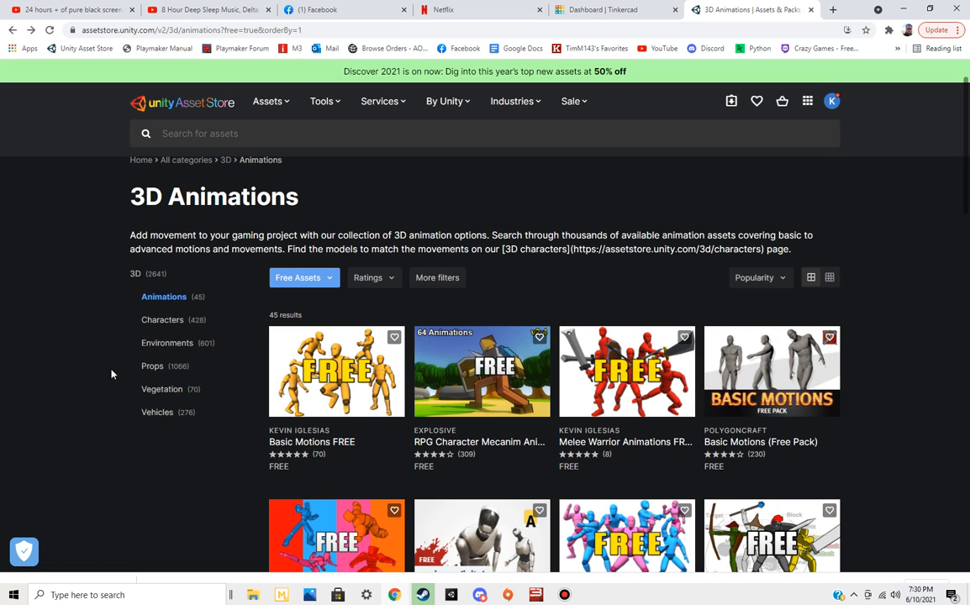
scroll(112, 366, "down", 5)
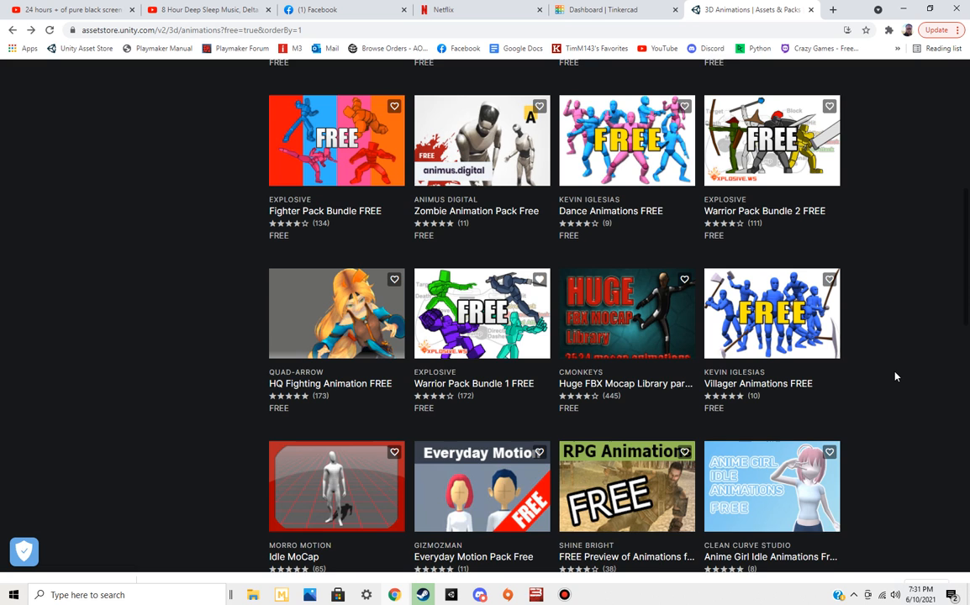
scroll(895, 377, "down", 3)
scroll(895, 376, "down", 2)
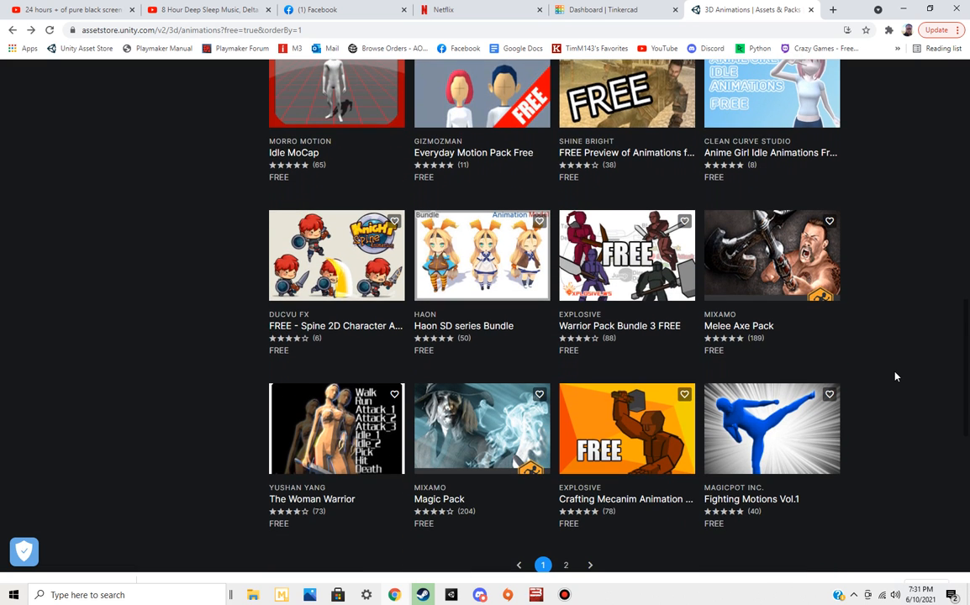
Search the Asset Store for "characters", and shorten the search term to "character"
scroll(895, 376, "up", 4)
left_click(309, 143)
type("characters")
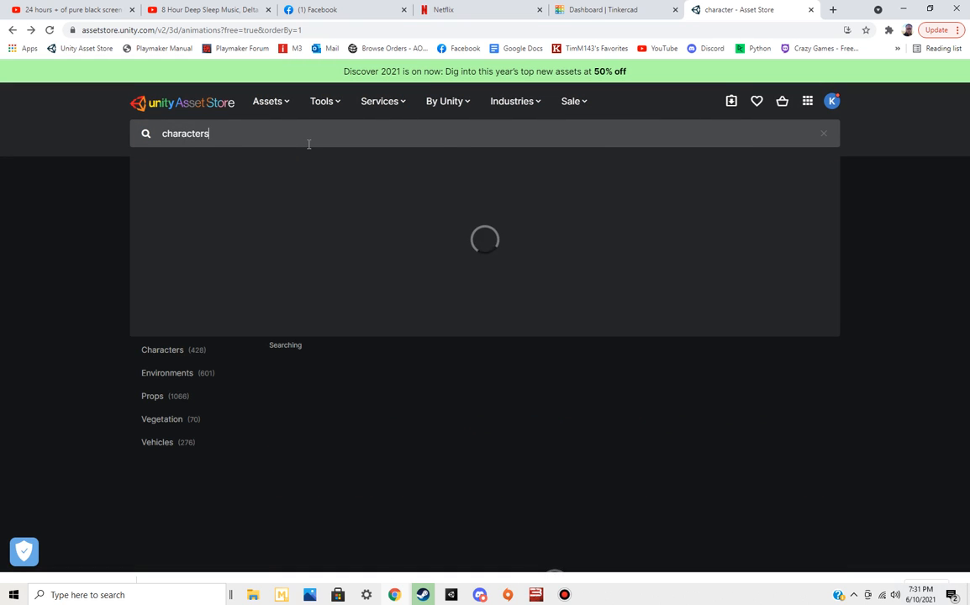
key("Return")
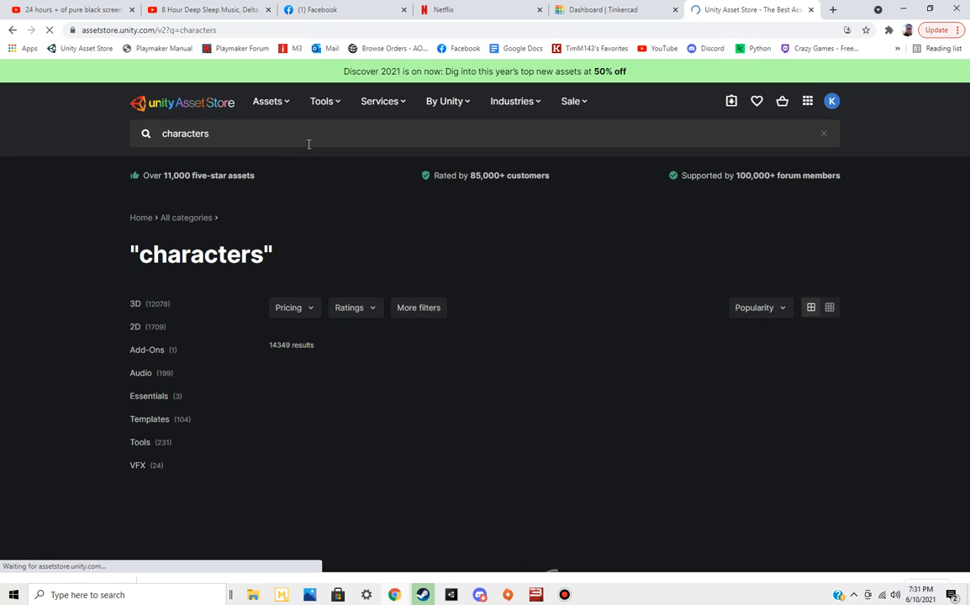
key("BackSpace")
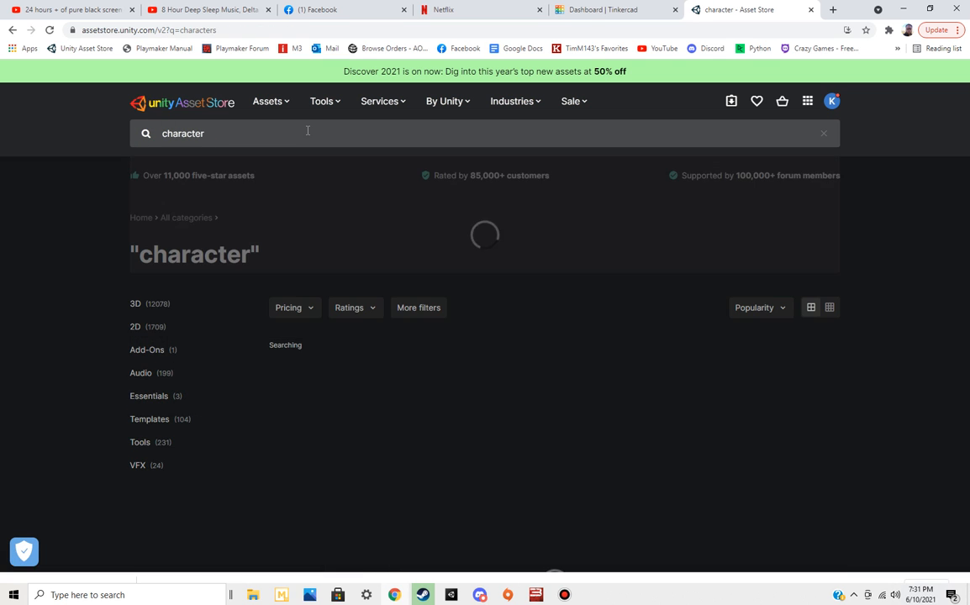
Filter the "character" search results to Free Assets
scroll(895, 377, "down", 3)
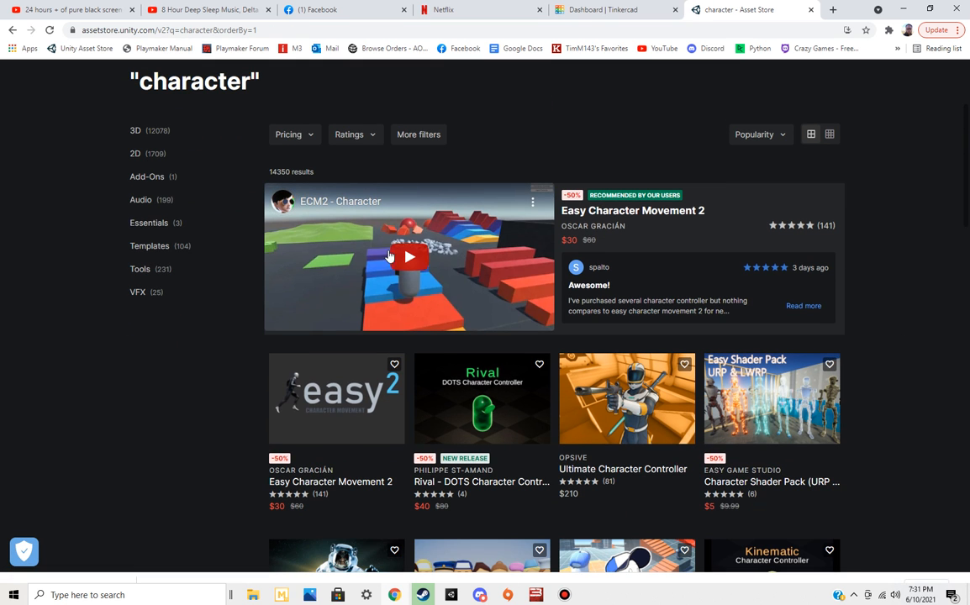
left_click(288, 132)
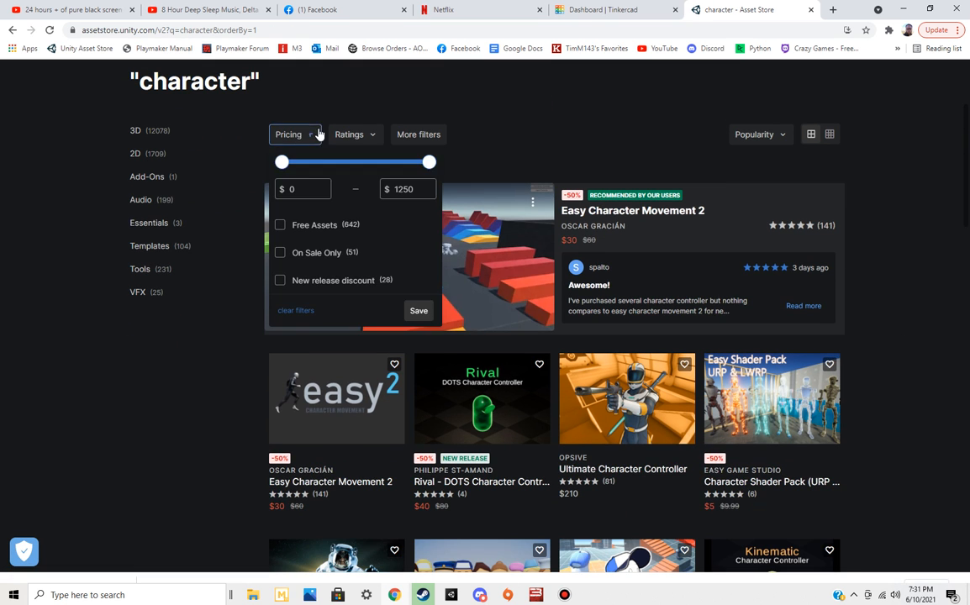
left_click(280, 226)
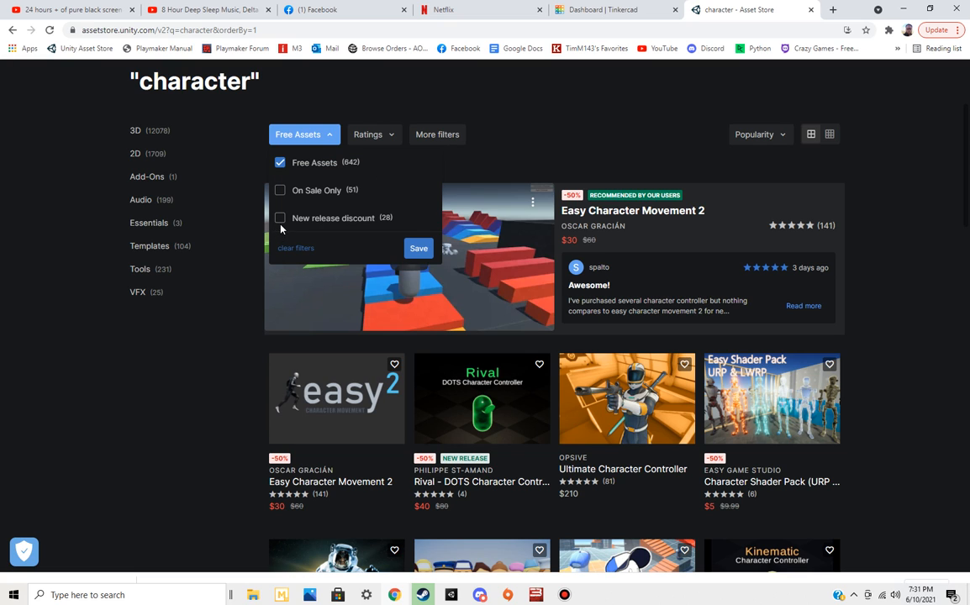
left_click(415, 247)
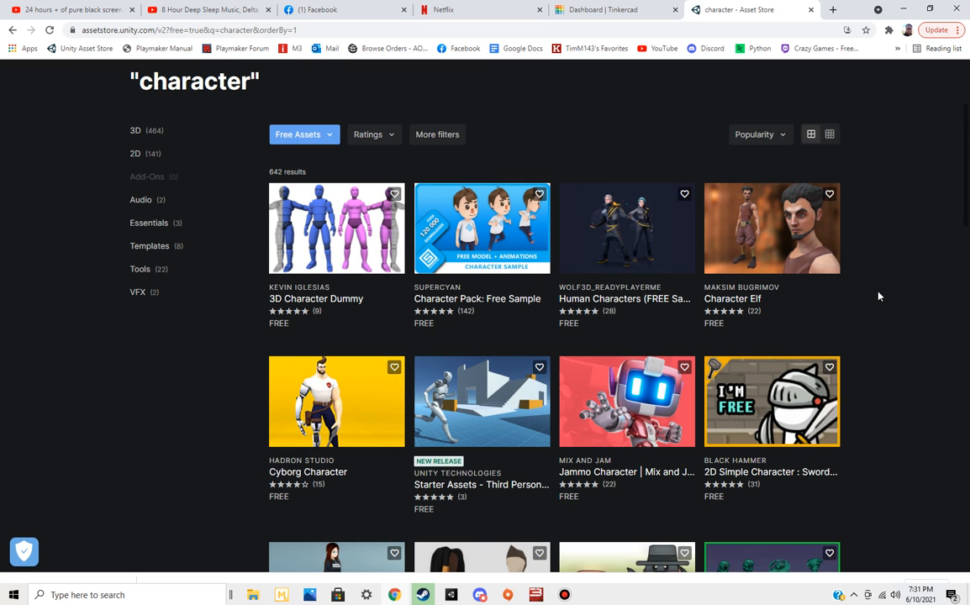
Open the Human Characters (FREE Sample Pack) asset and view its fourth and fifth preview images
left_click(636, 215)
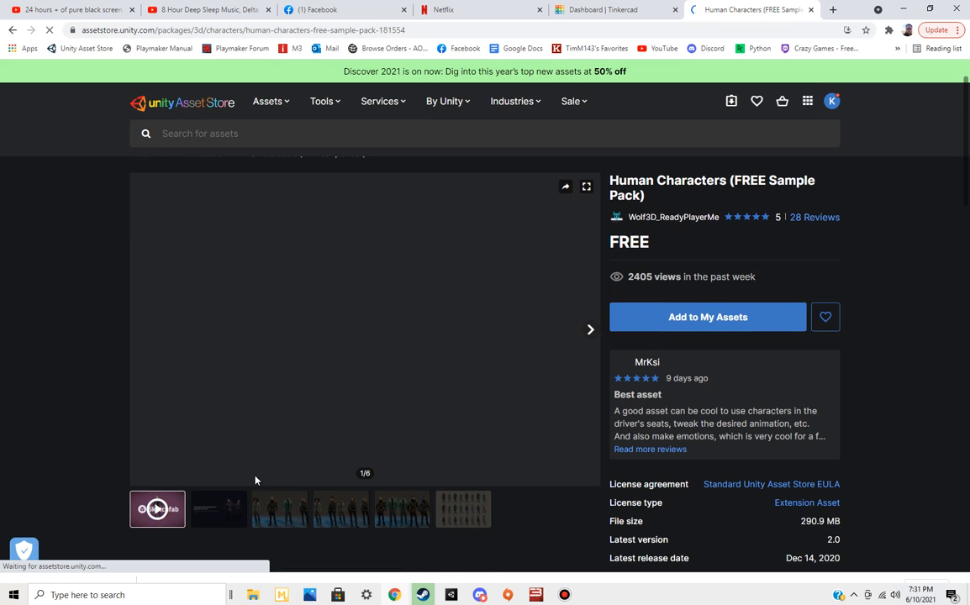
left_click(350, 513)
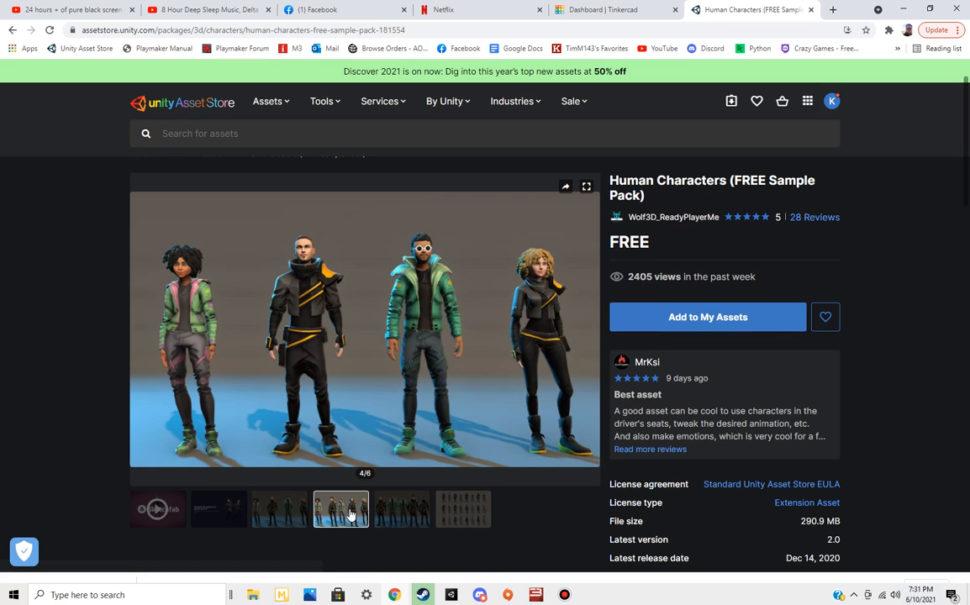
left_click(400, 510)
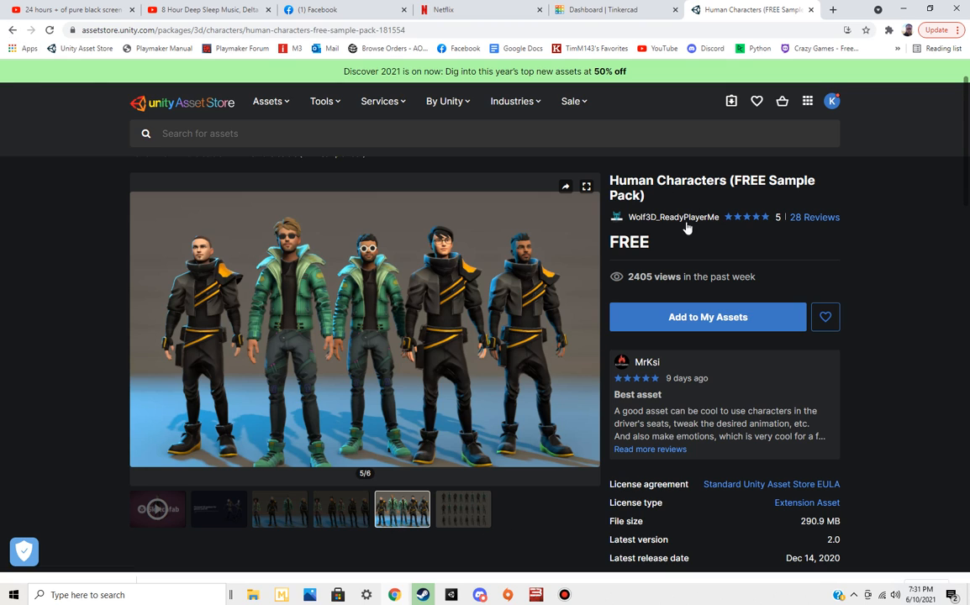
Look through the Wolf3D_ReadyPlayerMe publisher page and its assets, and return to the Human Characters asset page
left_click(637, 219)
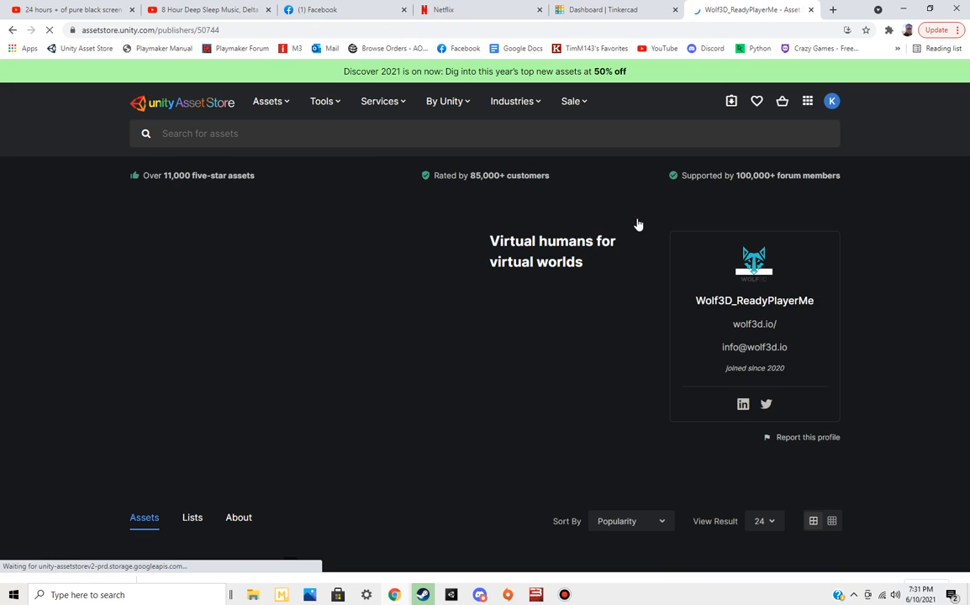
scroll(877, 323, "down", 3)
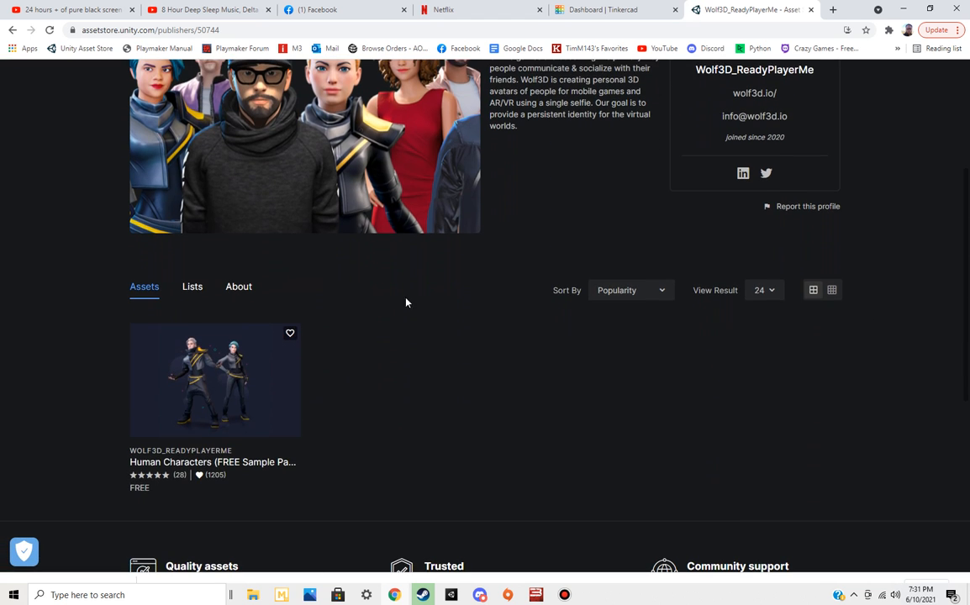
scroll(365, 316, "down", 3)
scroll(365, 316, "up", 6)
scroll(366, 316, "down", 2)
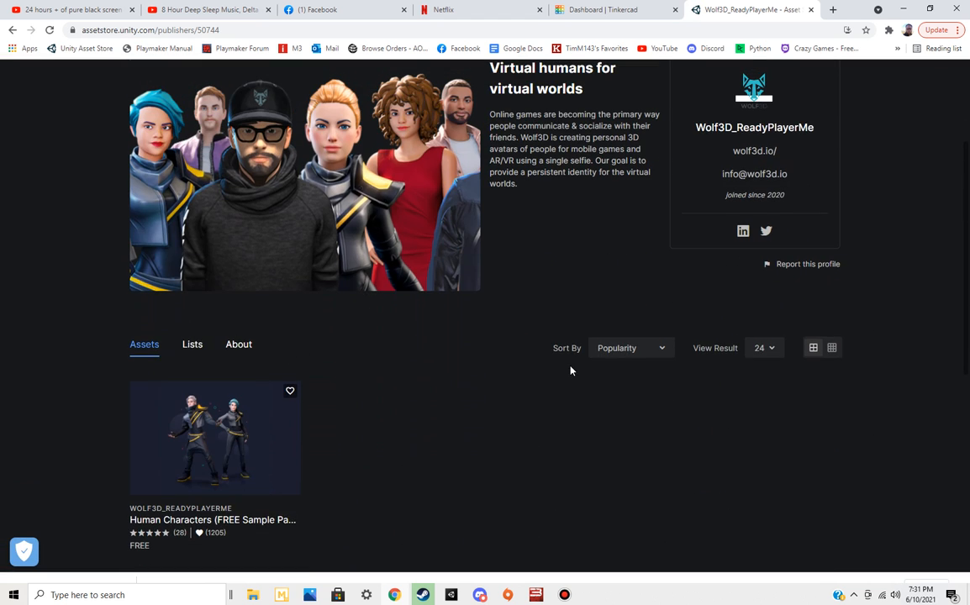
scroll(570, 370, "up", 2)
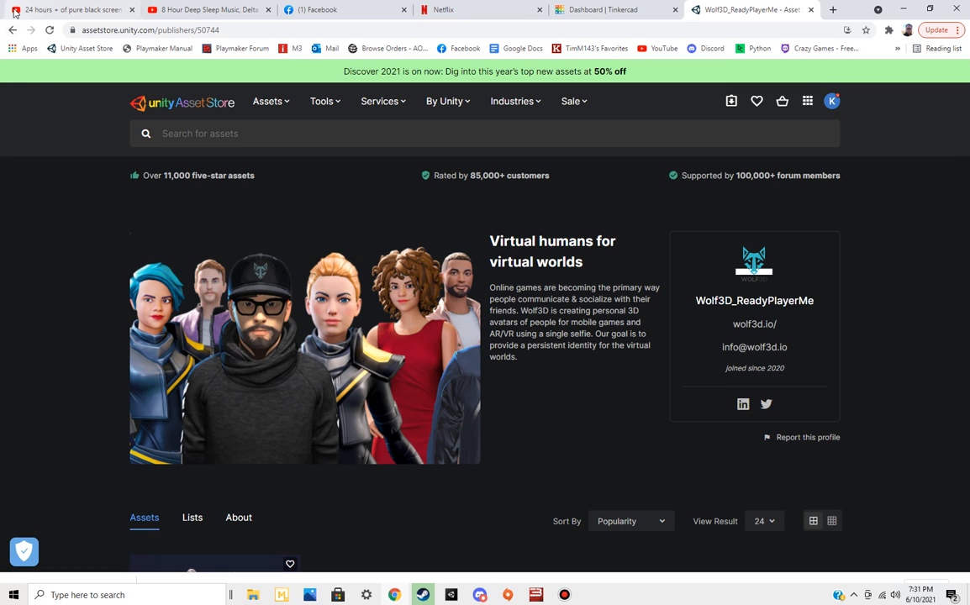
left_click(13, 29)
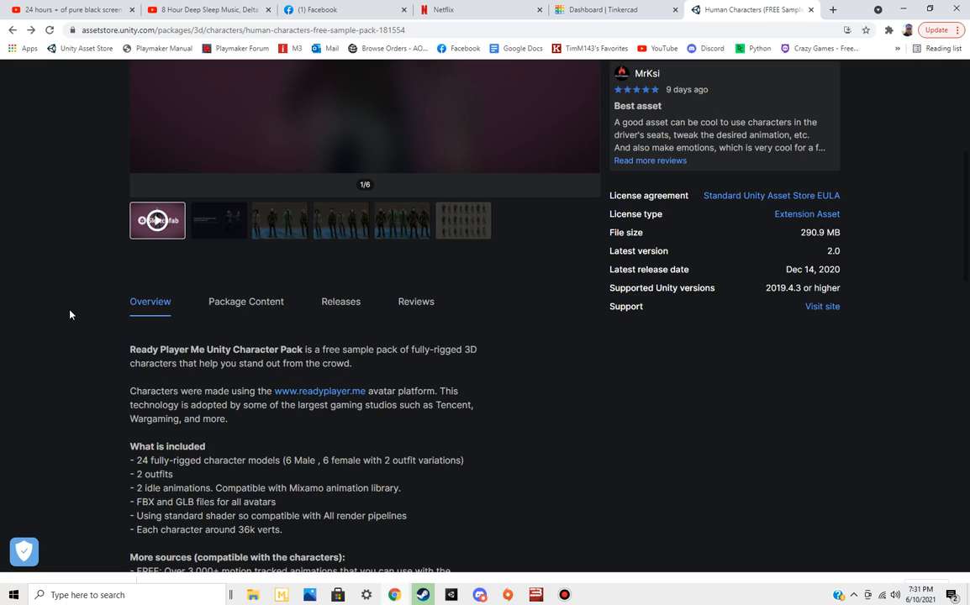
Display the bones of the character in the 3D preview's Model Inspector and look through the other inspection options
scroll(70, 314, "up", 3)
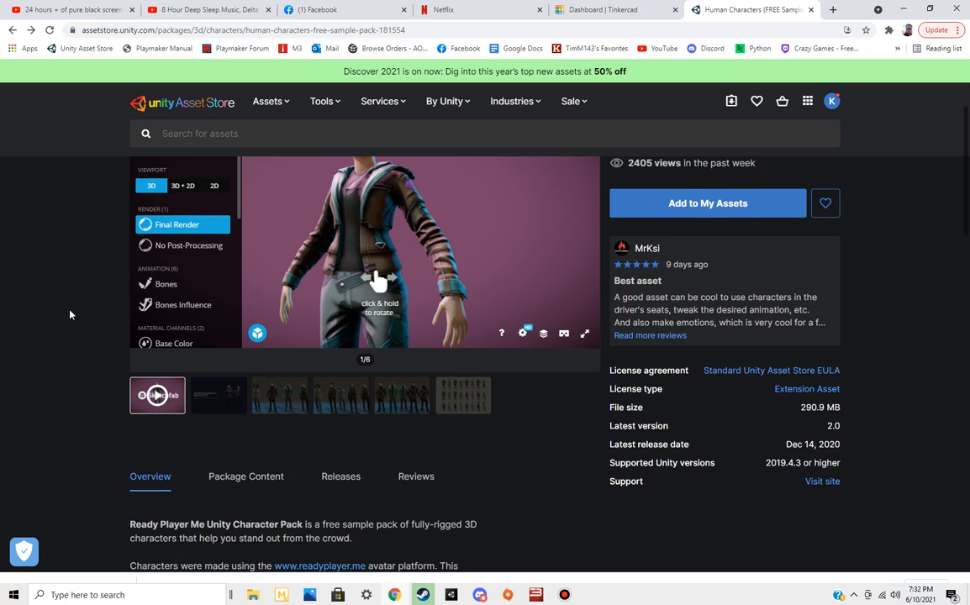
scroll(70, 314, "up", 2)
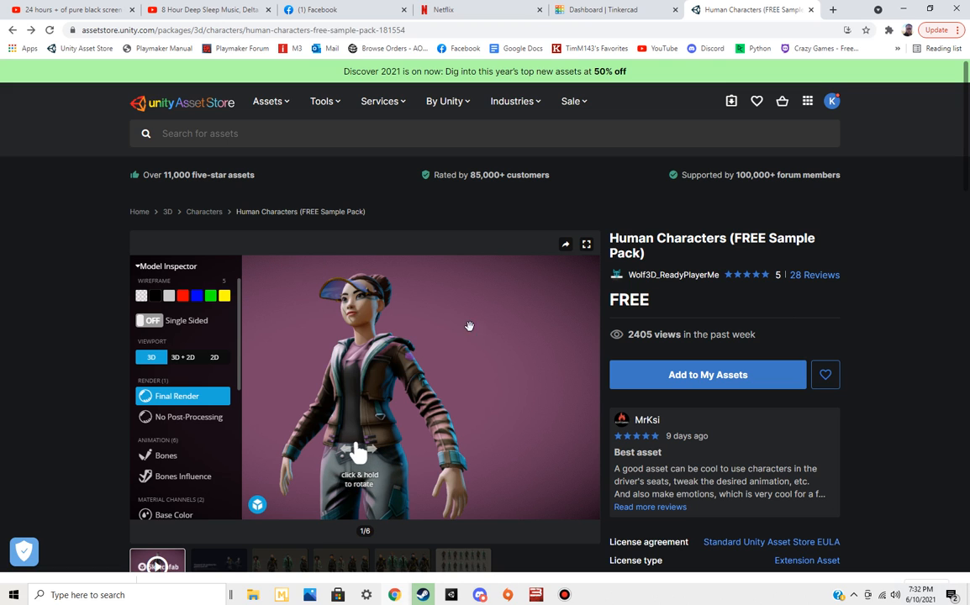
left_click_drag(239, 370, 243, 408)
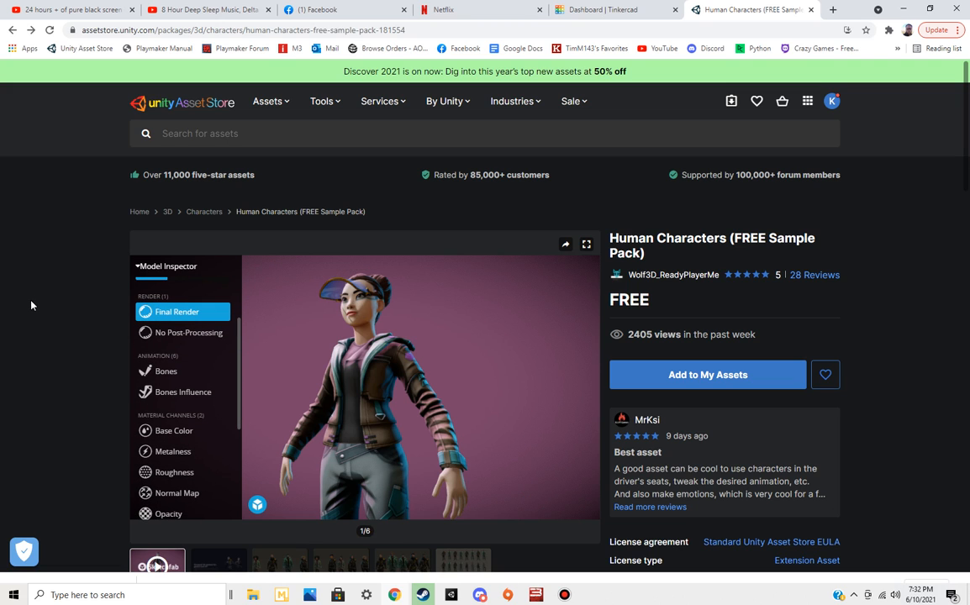
left_click(162, 372)
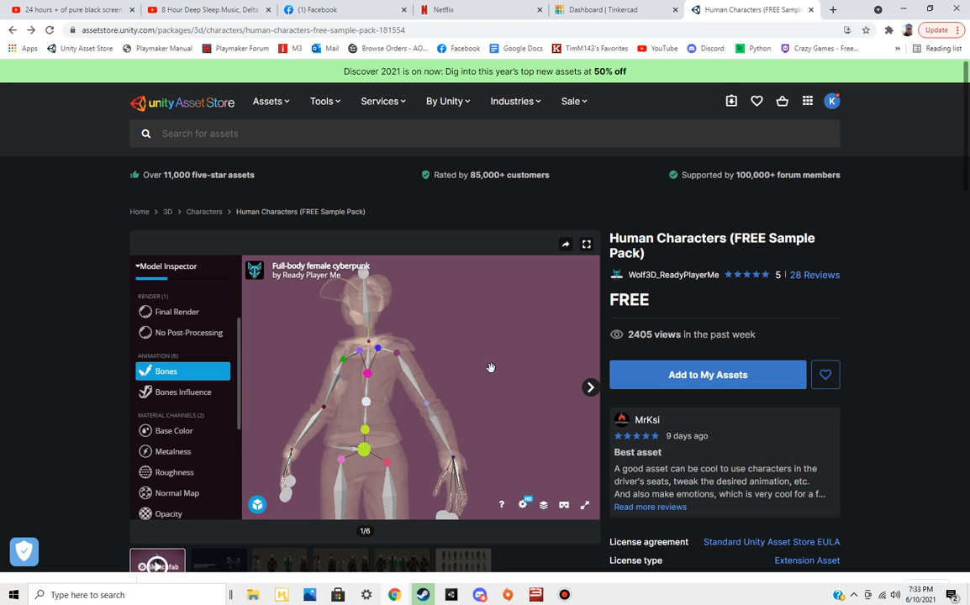
scroll(175, 403, "down", 1)
scroll(175, 404, "down", 2)
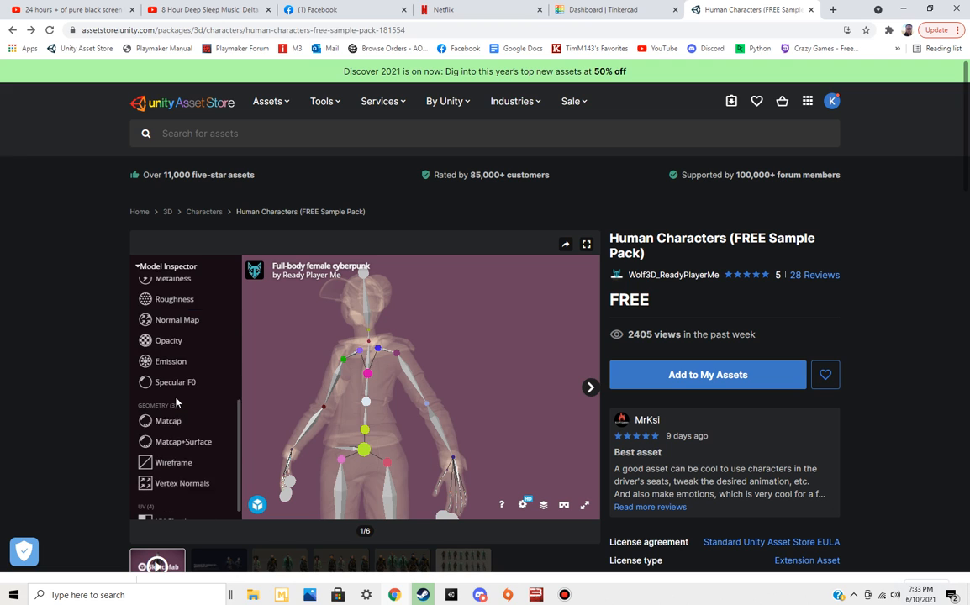
scroll(174, 403, "up", 3)
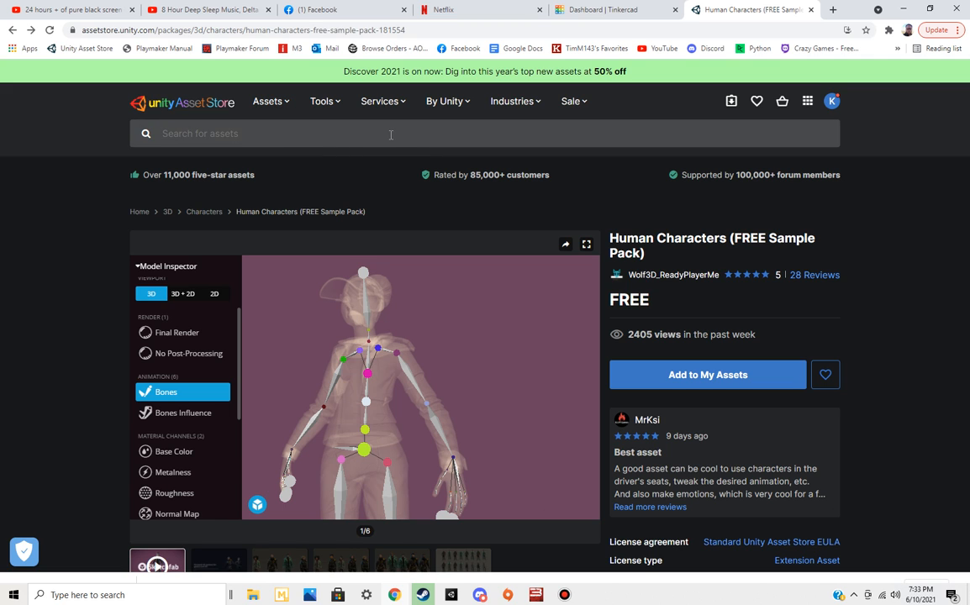
Search Google for "how much does unity take from your profits" in a new browser tab, and close that tab
left_click(832, 9)
left_click(493, 239)
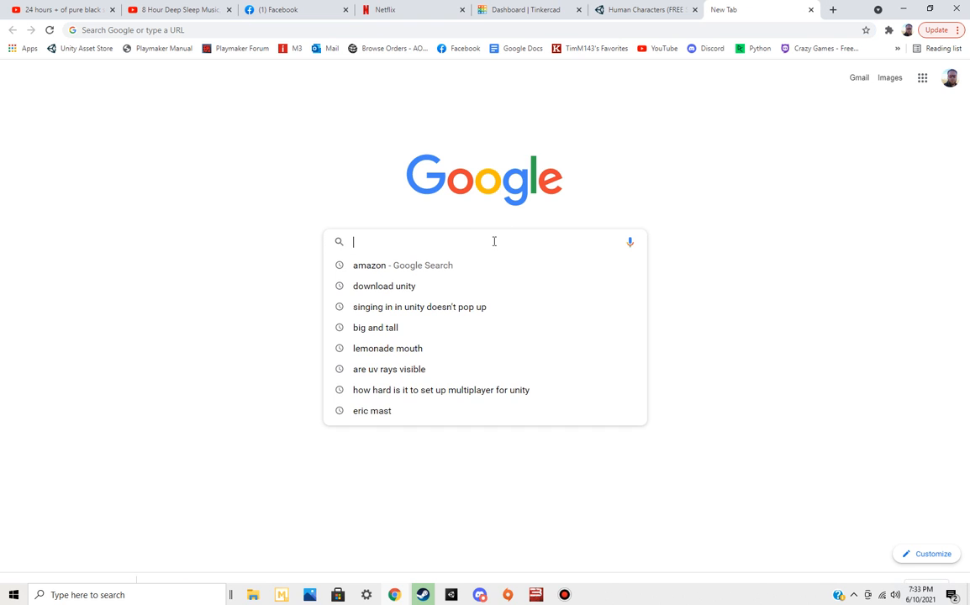
type("how much does")
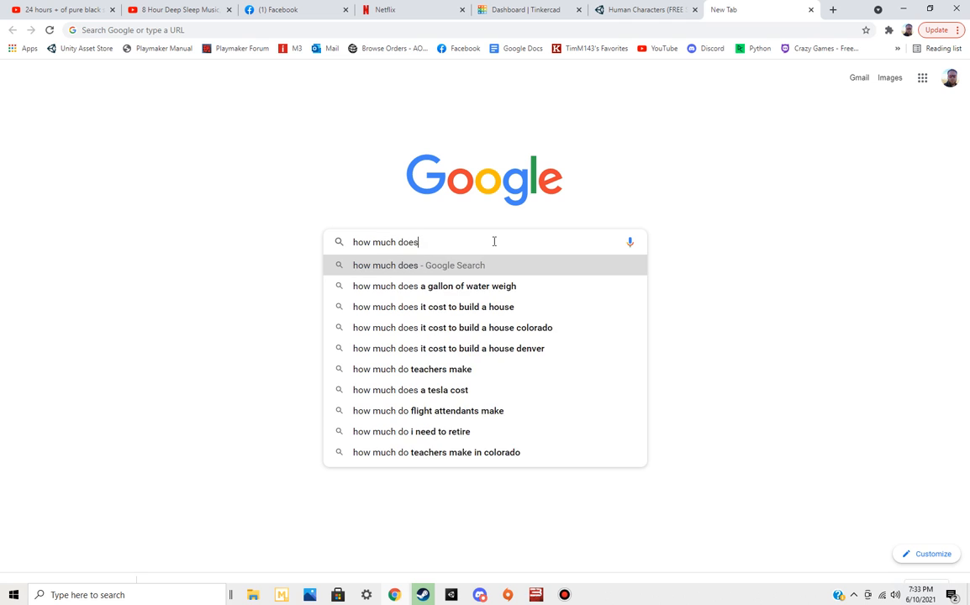
type(" unity take from ")
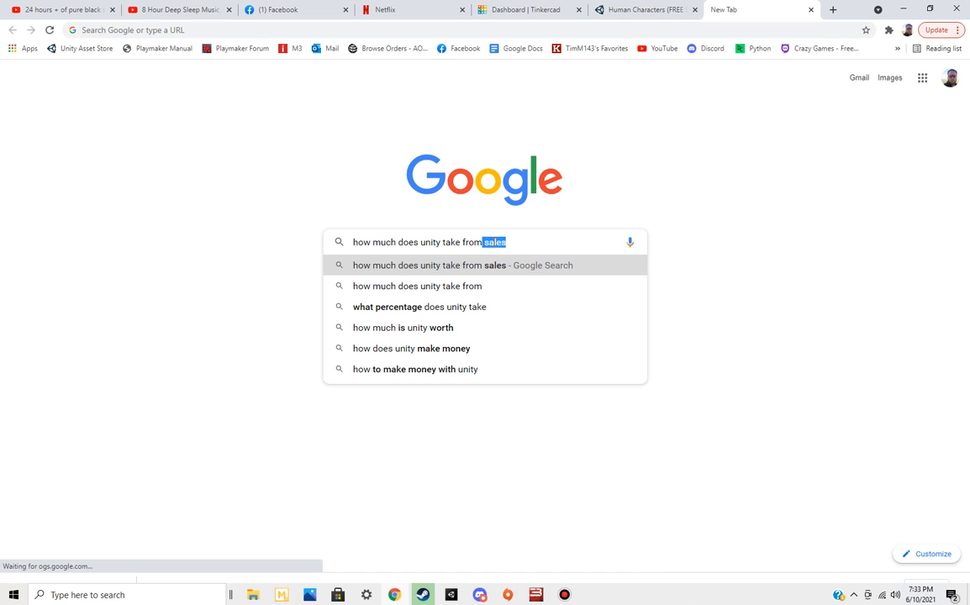
type("your profits")
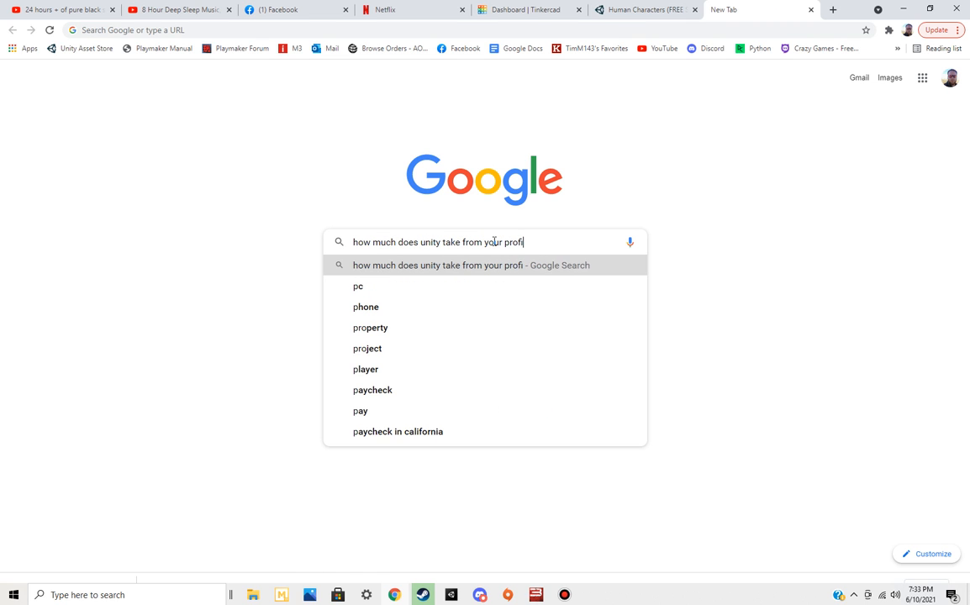
key("Return")
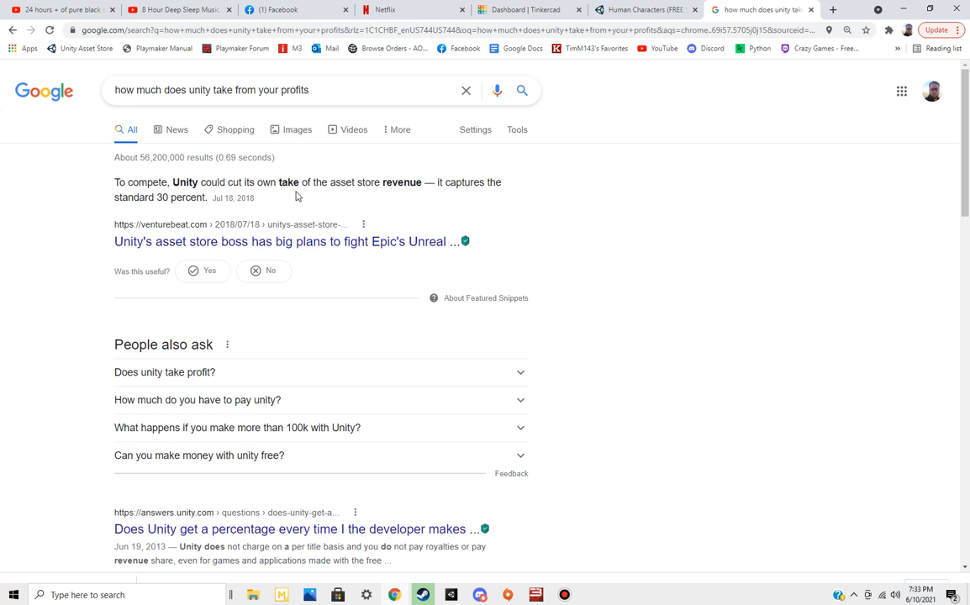
left_click(811, 10)
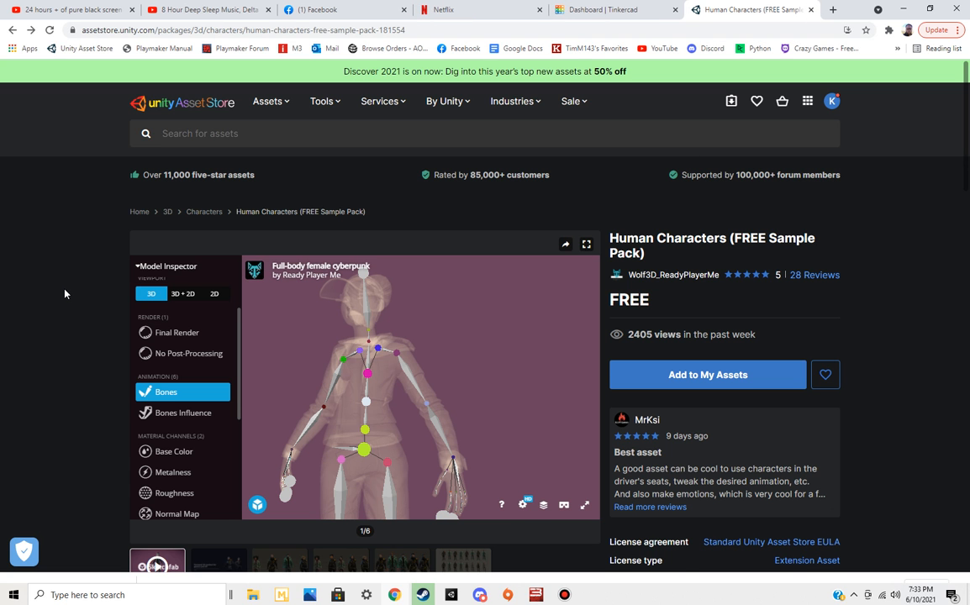
Look over the Human Characters asset page and the store's list of asset categories
scroll(65, 293, "down", 1)
scroll(64, 294, "down", 2)
scroll(158, 168, "up", 3)
left_click(282, 102)
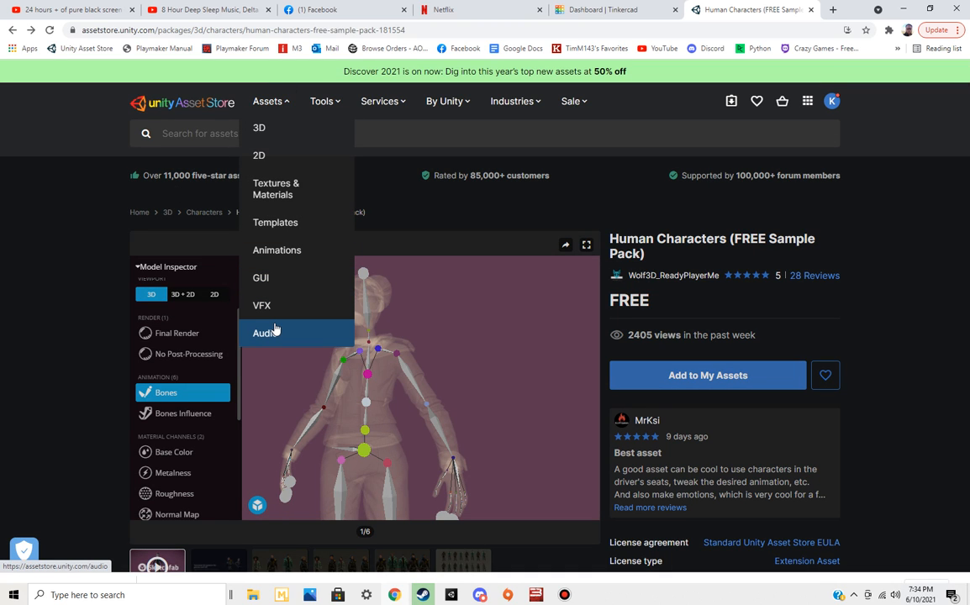
left_click(106, 280)
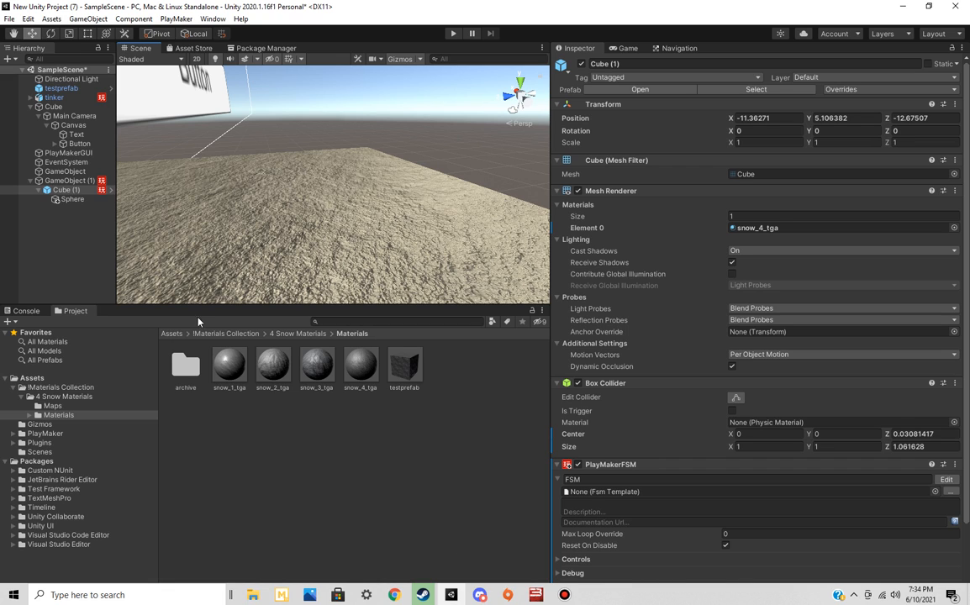
Close the Unity project without saving the changes to SampleScene
left_click(964, 6)
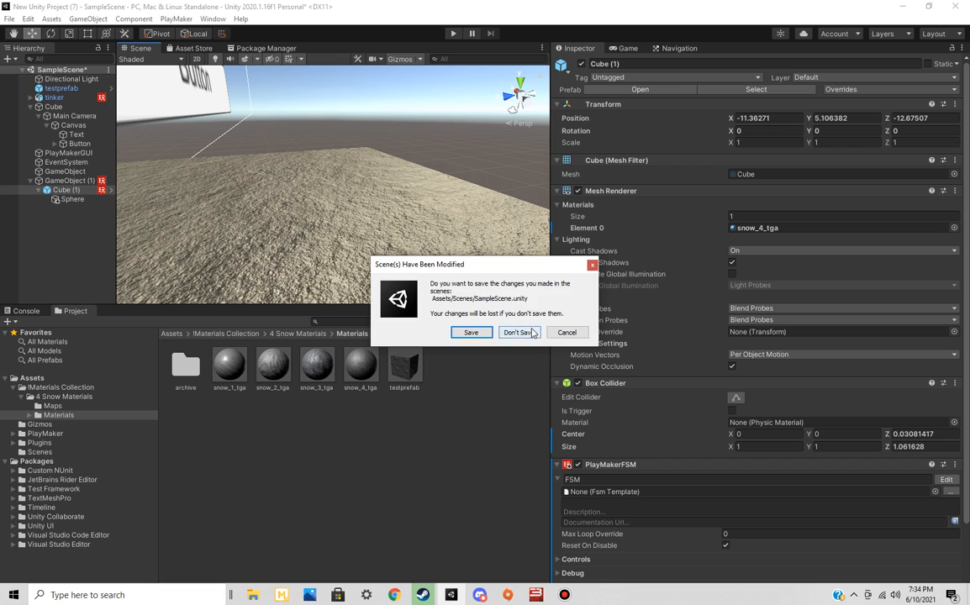
left_click(518, 333)
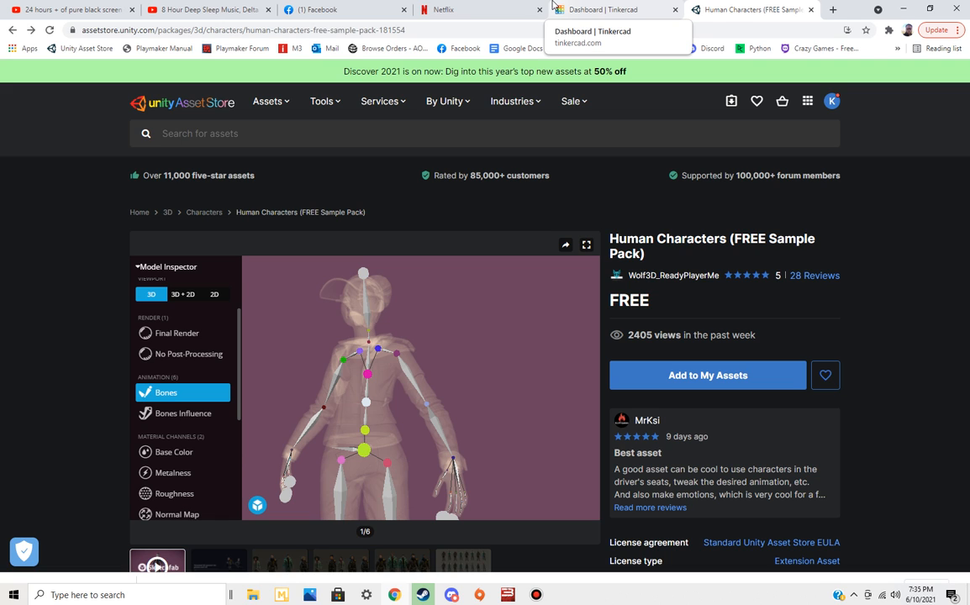
Search YouTube for "brackeys" in a new browser tab and open the Brackeys channel
left_click(751, 10)
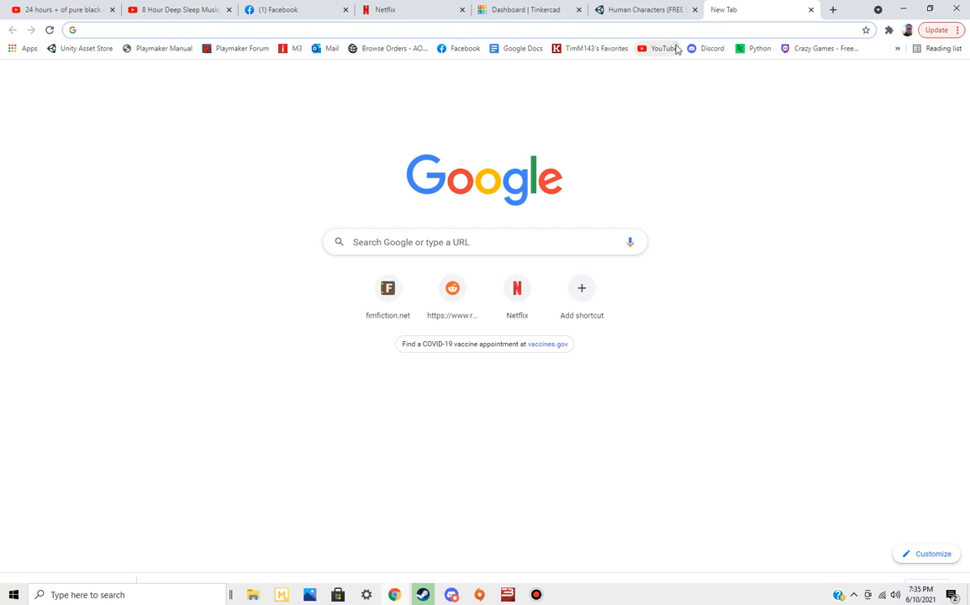
left_click(675, 48)
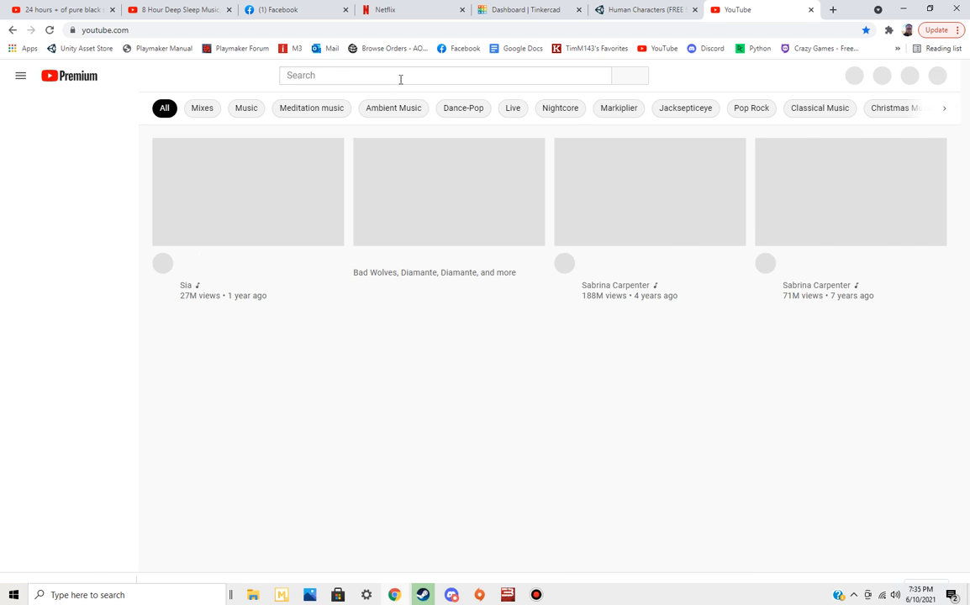
left_click(401, 75)
type("brackeyts")
key("BackSpace")
key("BackSpace")
type("s")
key("Return")
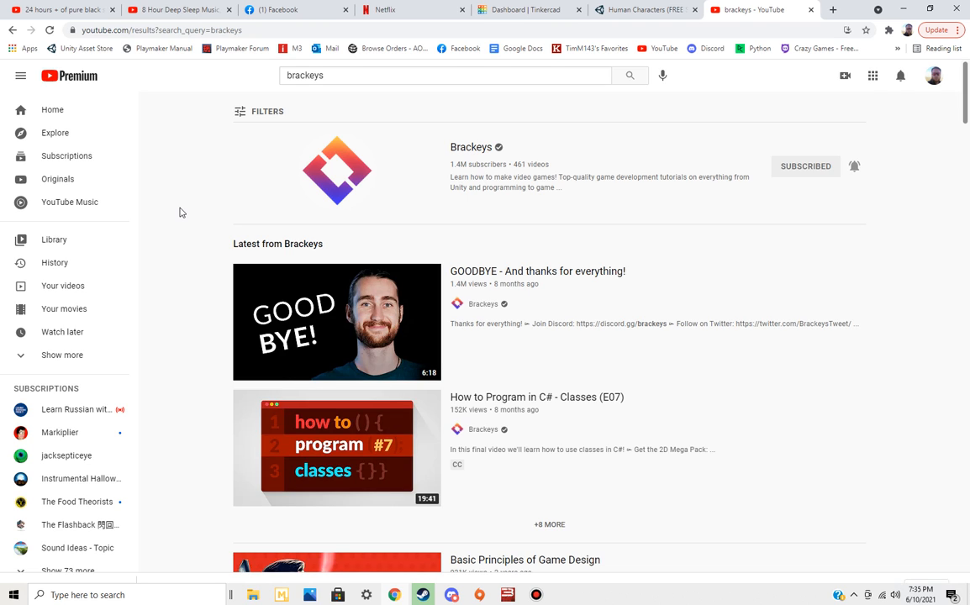
mouse_move(353, 331)
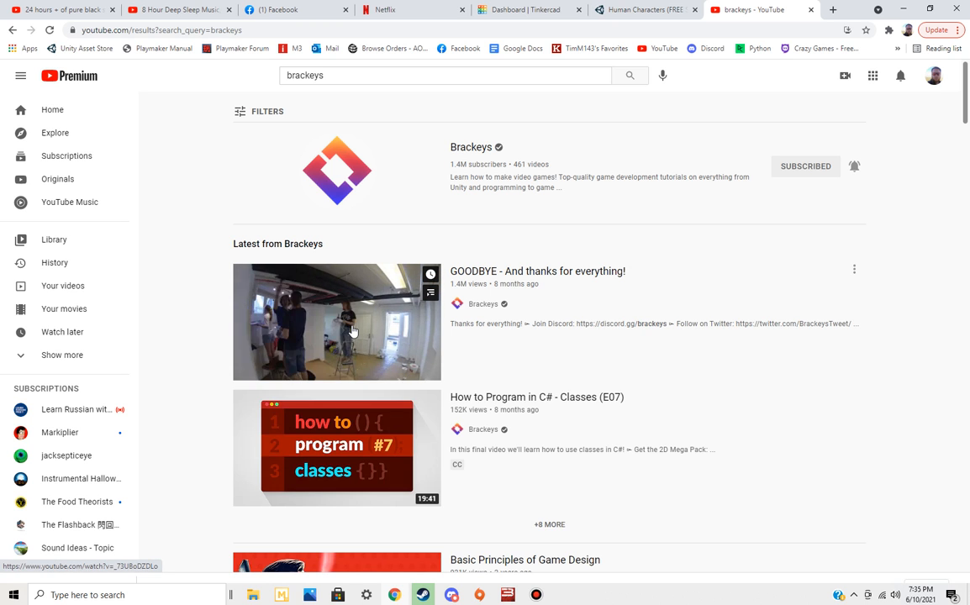
left_click(477, 152)
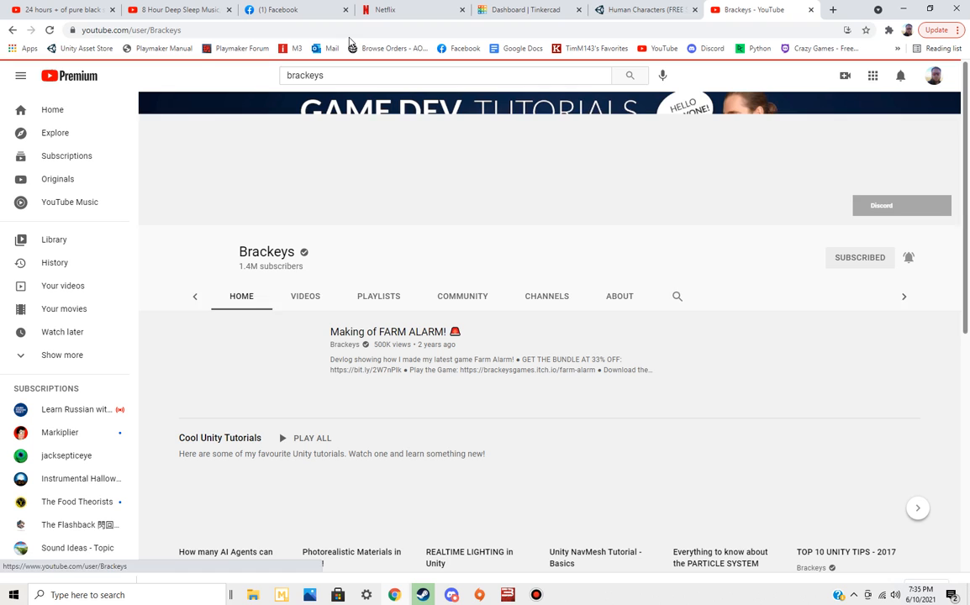
Copy the Brackeys channel's web address and post it in the random-stuff channel in Discord
left_click(337, 29)
key("ctrl+c")
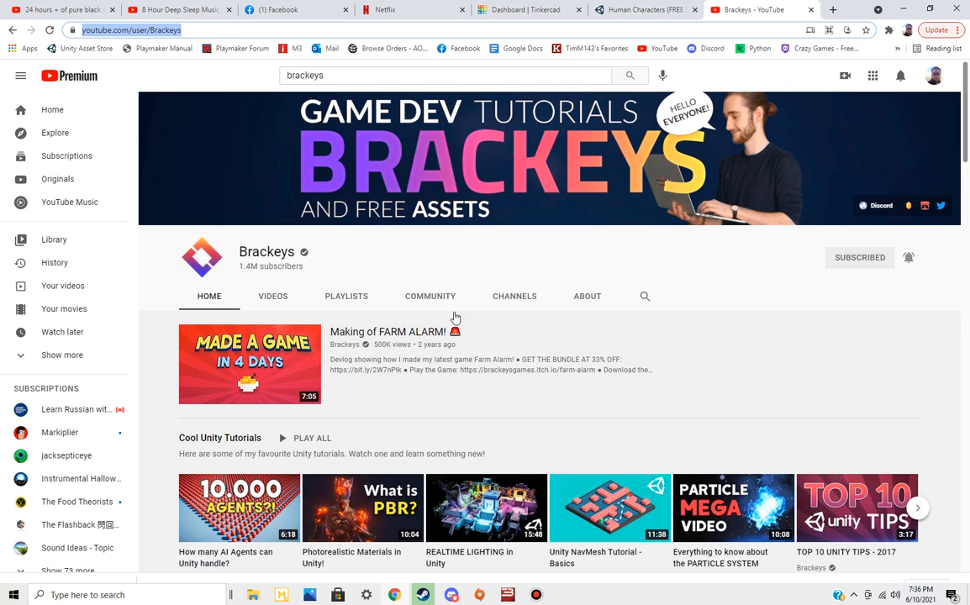
left_click(452, 596)
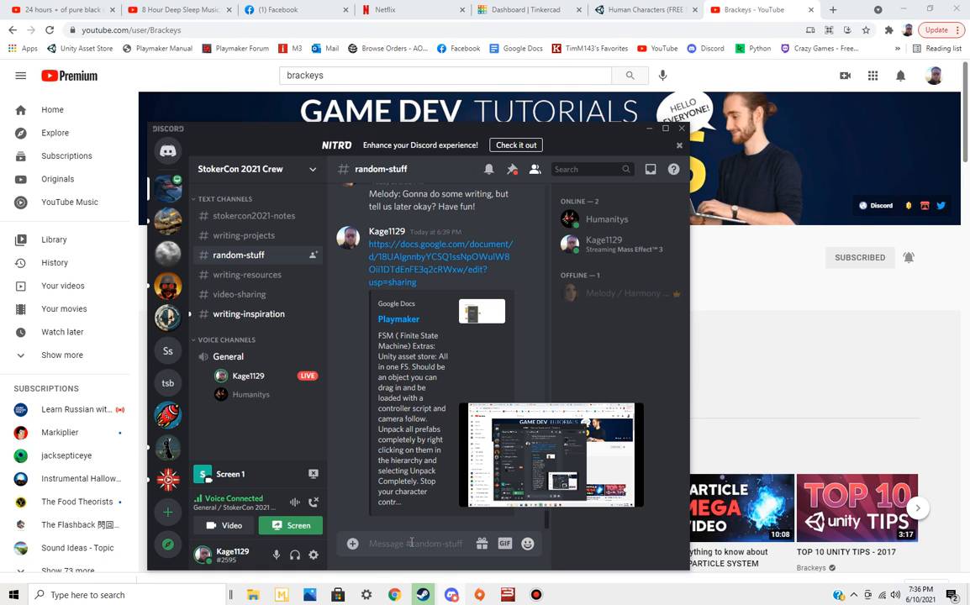
key("ctrl+v")
key("Return")
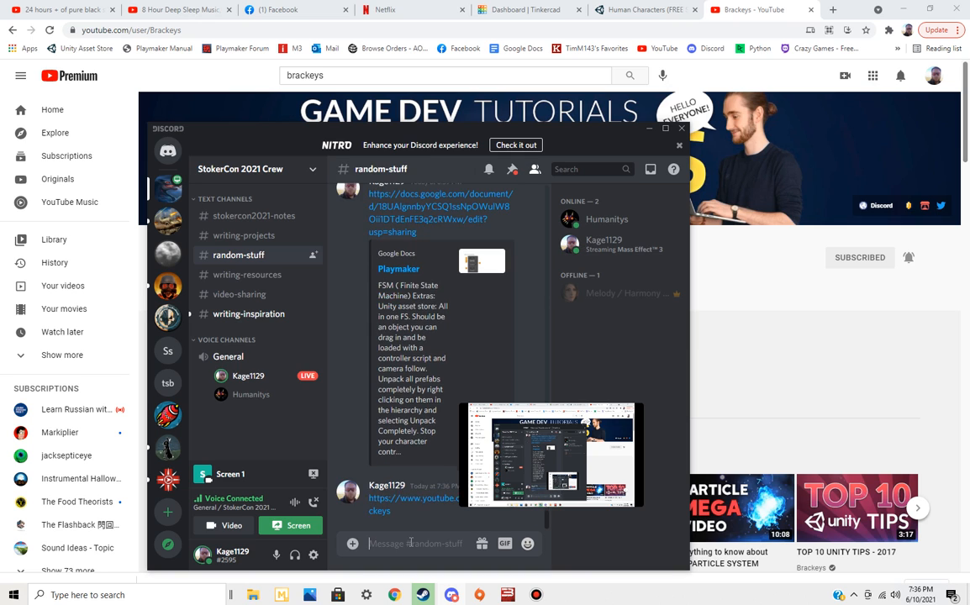
Switch back to the browser and look through the Brackeys channel's uploaded videos for Unity game development tutorials
key("alt+Tab")
scroll(585, 295, "down", 2)
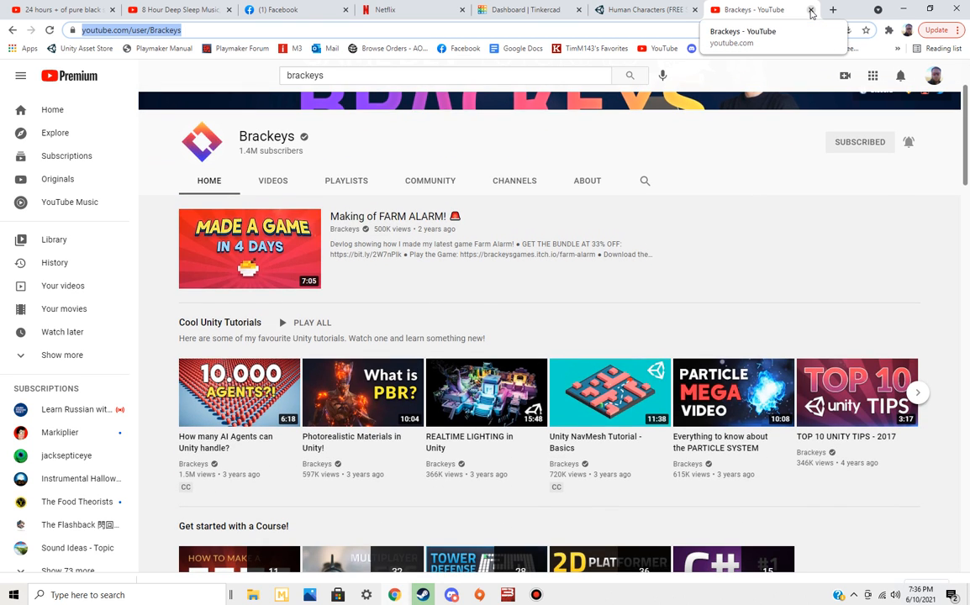
left_click(274, 183)
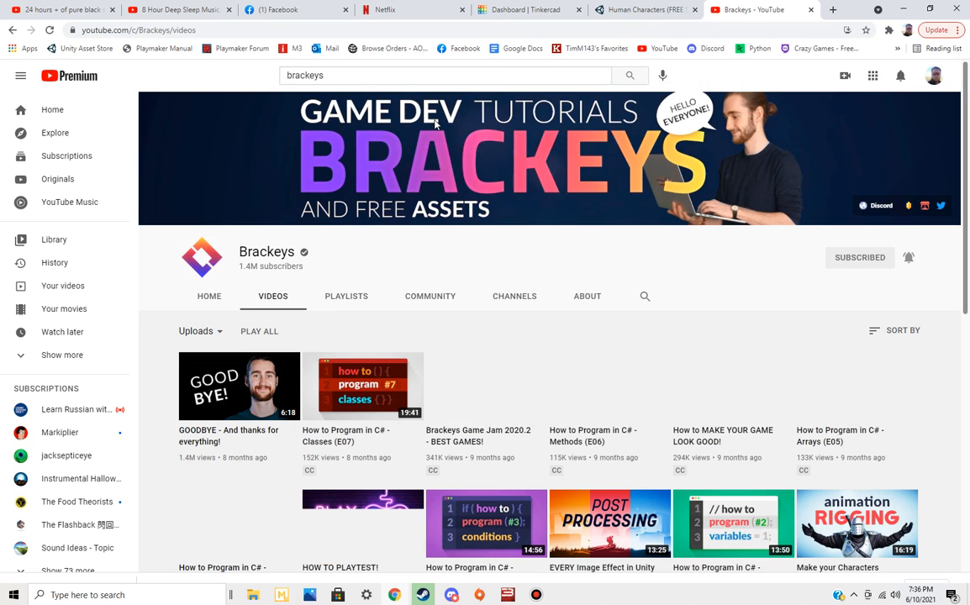
scroll(367, 246, "down", 2)
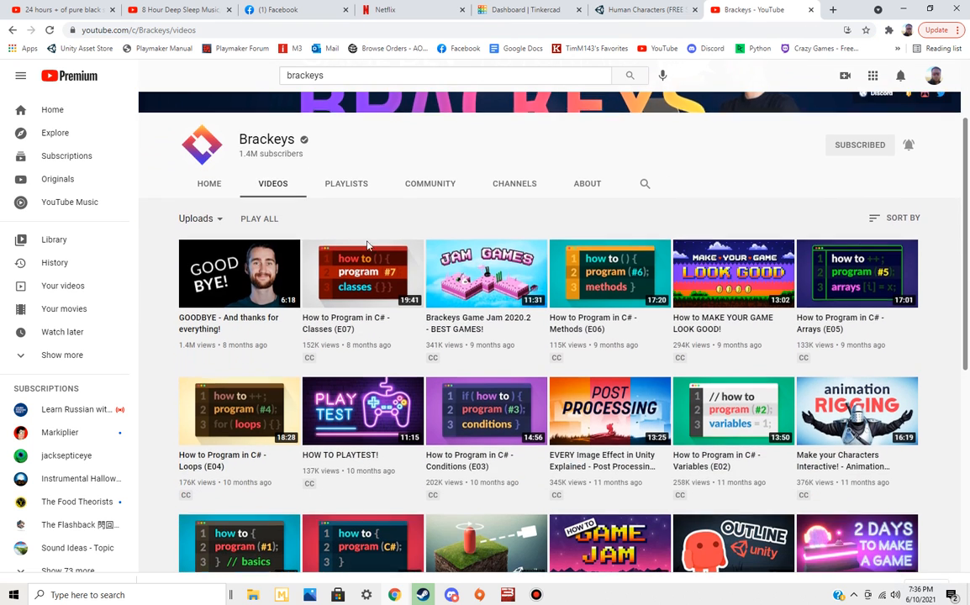
scroll(355, 219, "down", 15)
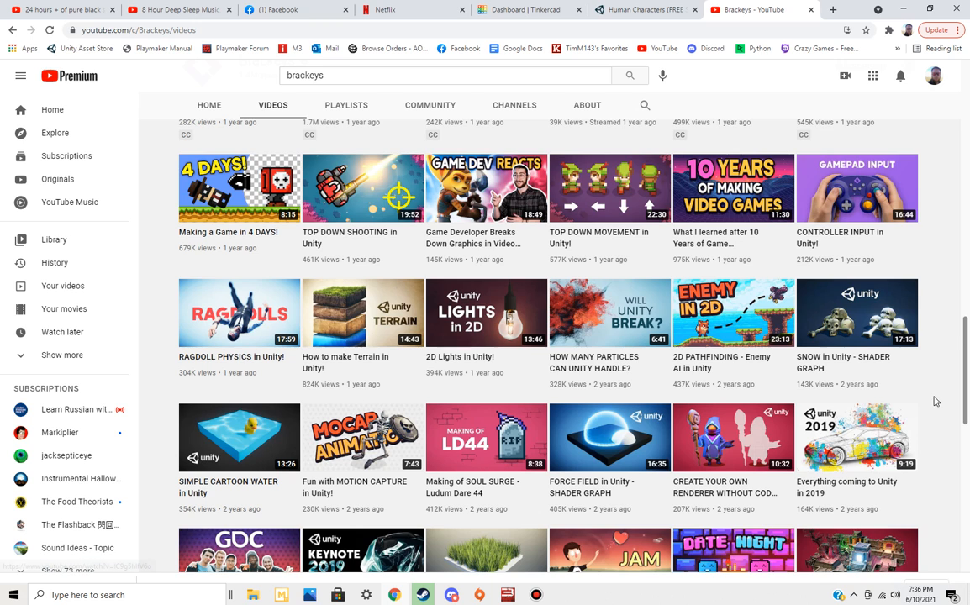
scroll(929, 401, "down", 3)
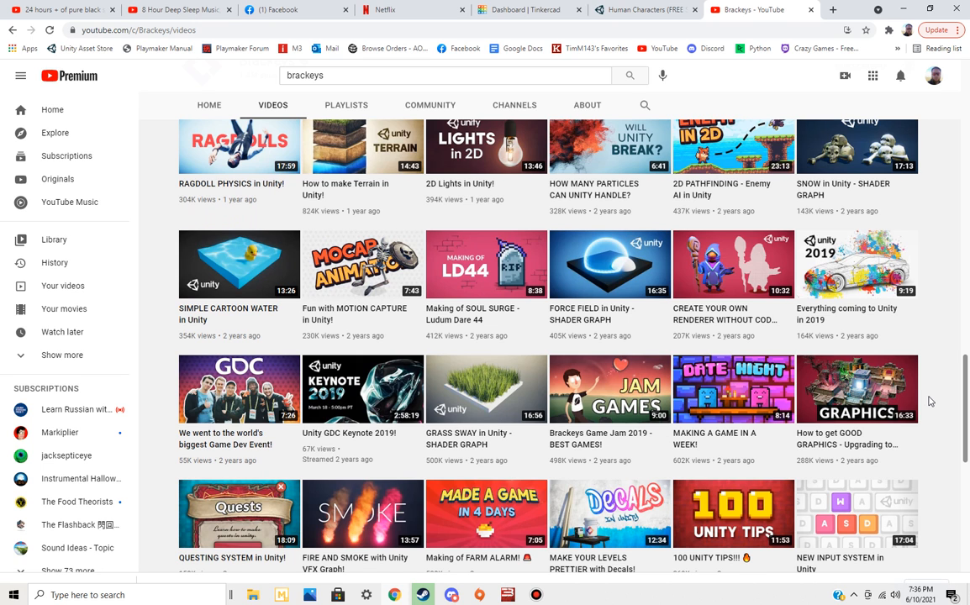
scroll(930, 401, "down", 3)
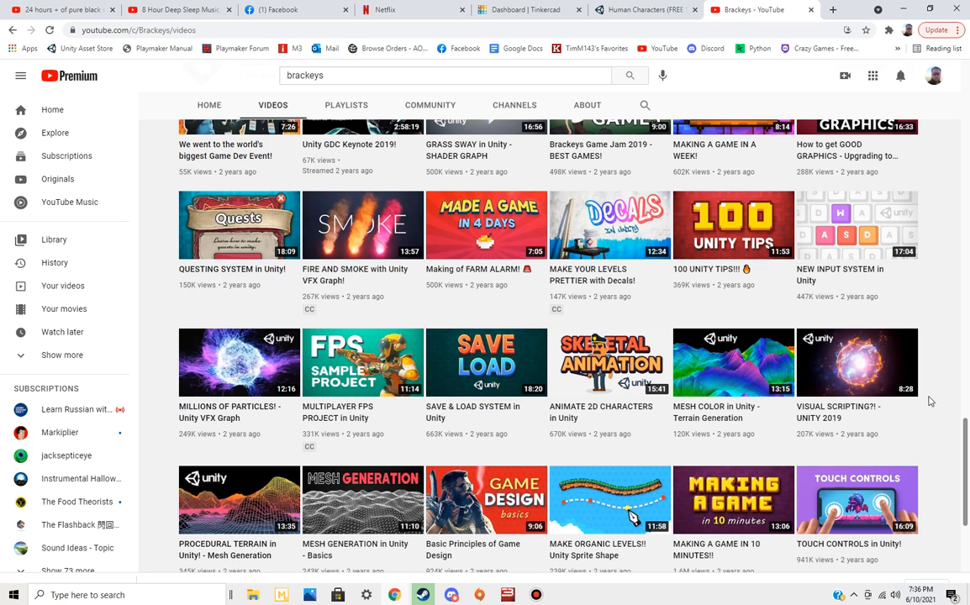
scroll(929, 401, "down", 2)
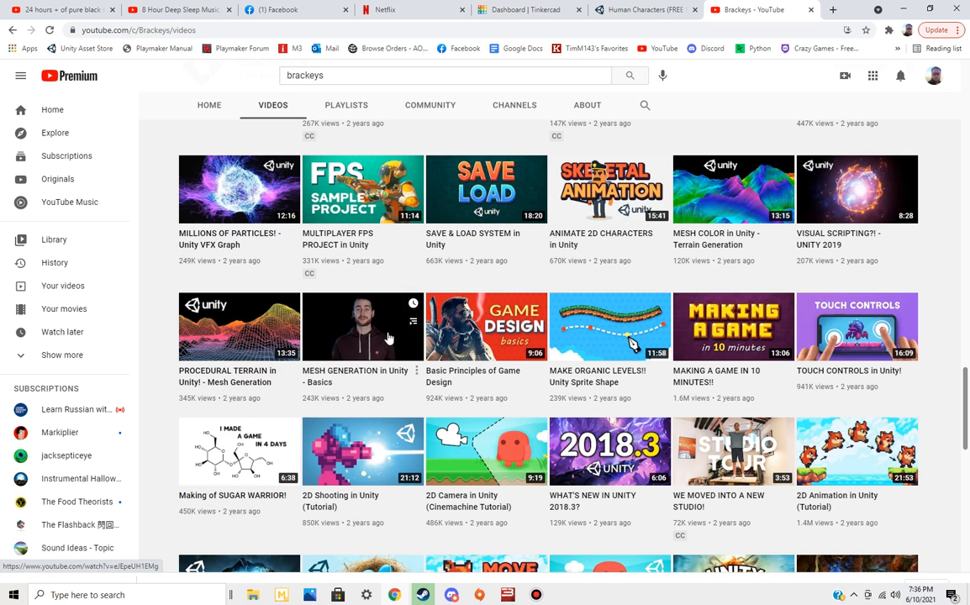
scroll(905, 395, "down", 1)
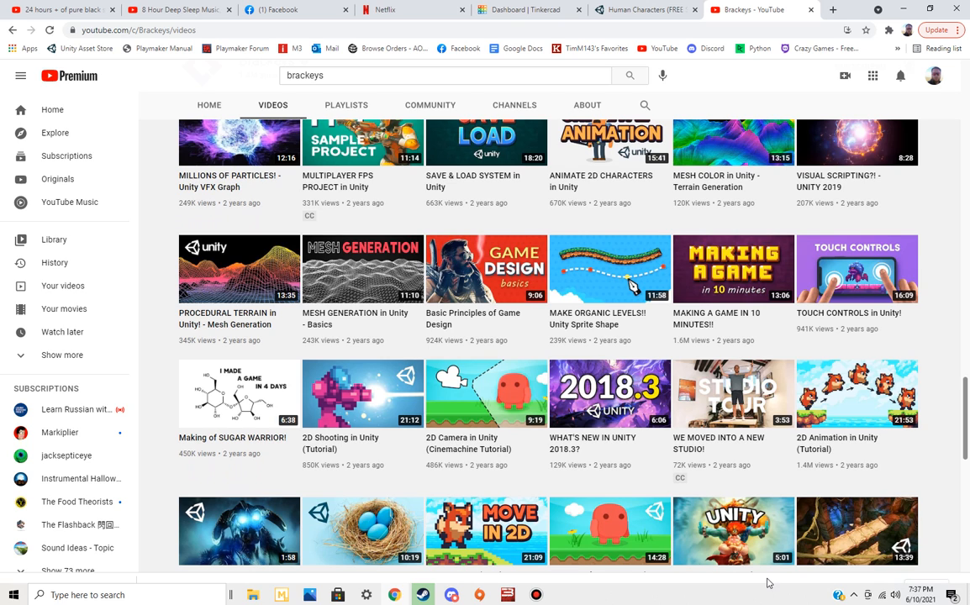
mouse_move(328, 390)
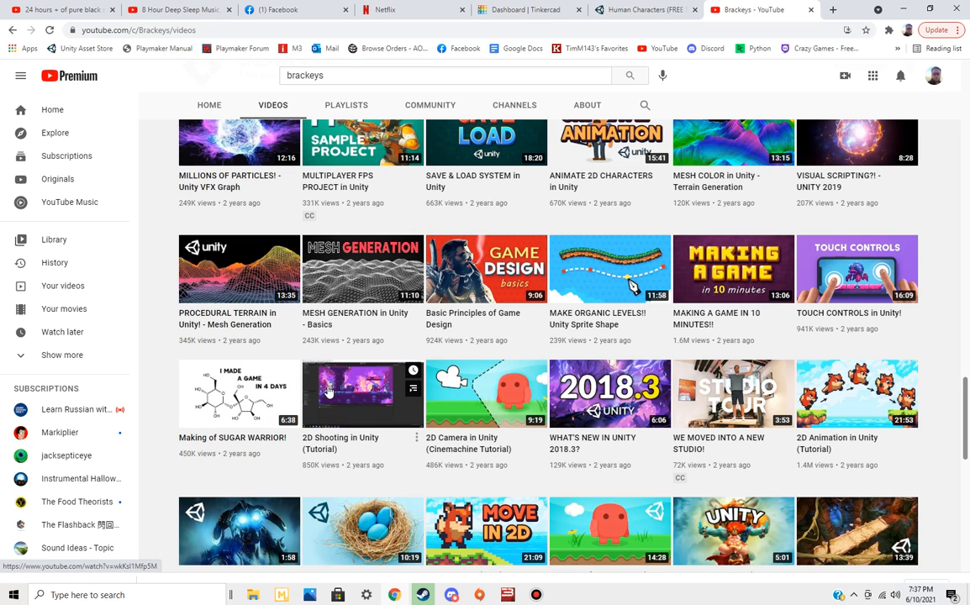
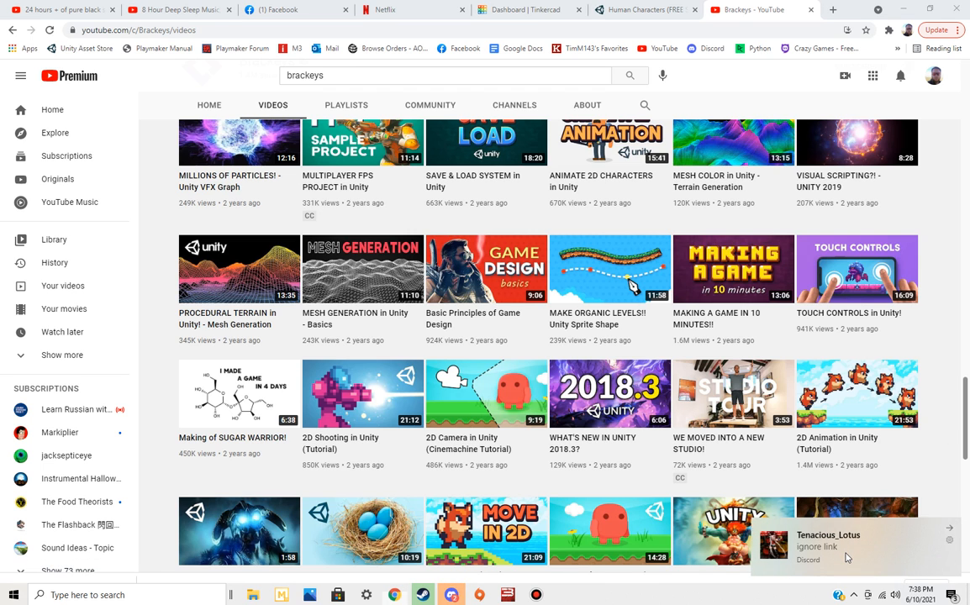
Check the new direct message in Discord and return to the Brackeys videos page in the browser
left_click(847, 557)
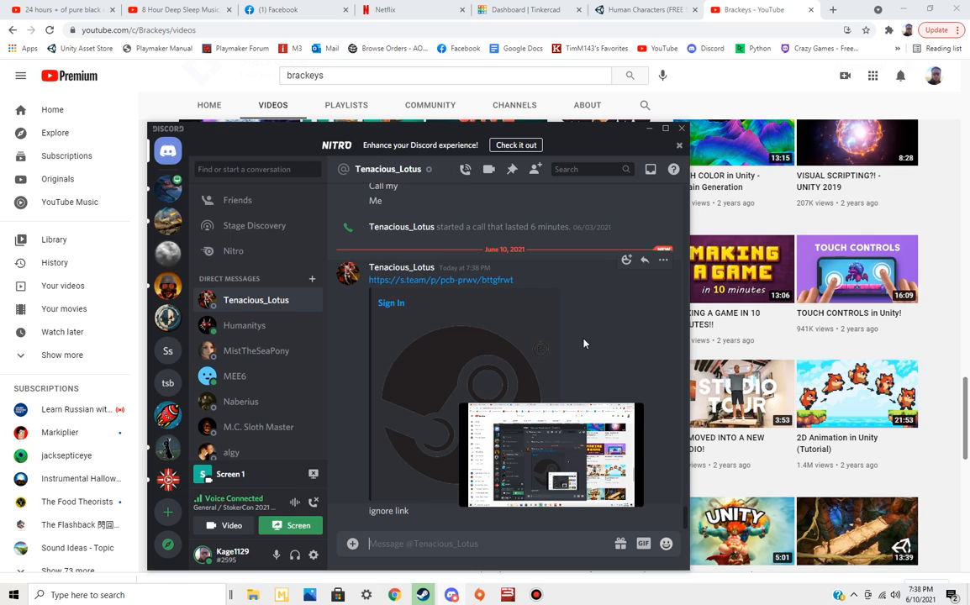
left_click(290, 6)
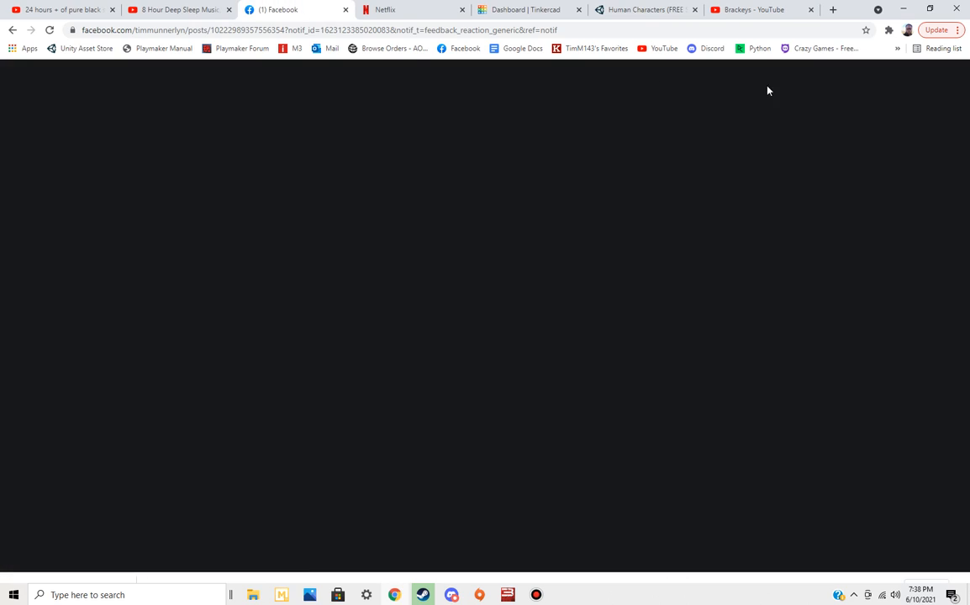
left_click(751, 9)
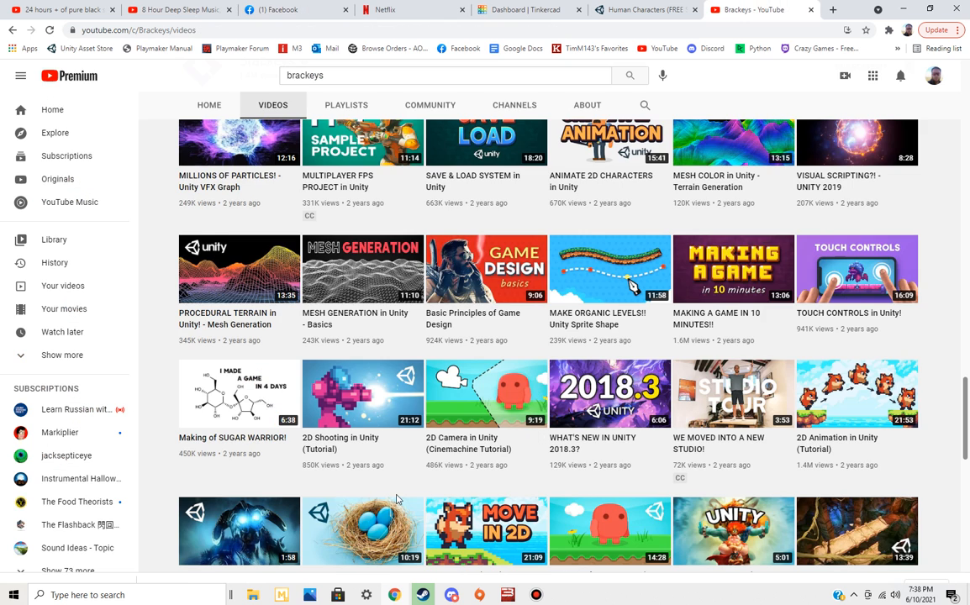
Look through the older Brackeys uploads for Unity tutorials on topics such as shaders, NavMesh, lighting and tilemaps
scroll(398, 500, "down", 5)
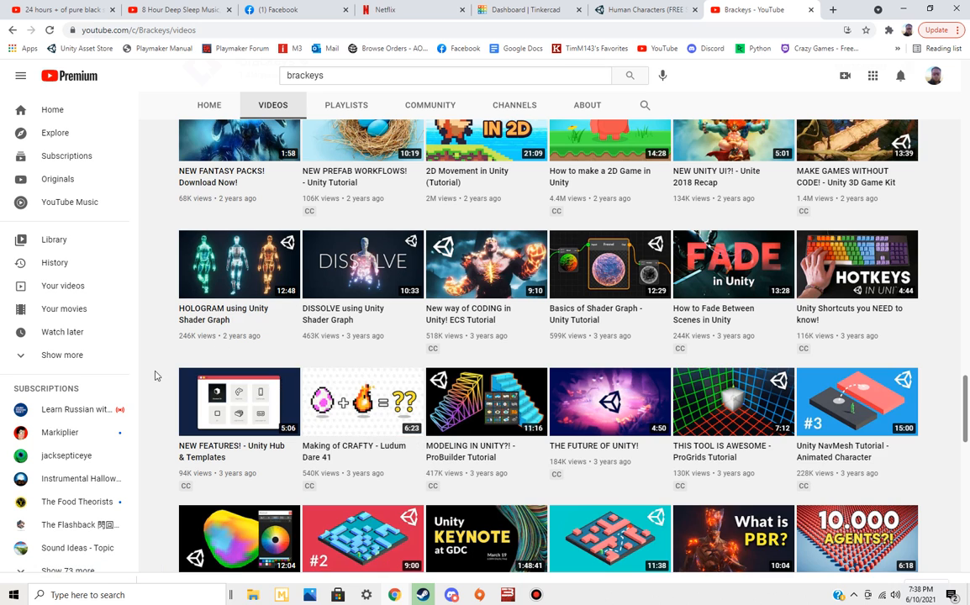
mouse_move(253, 251)
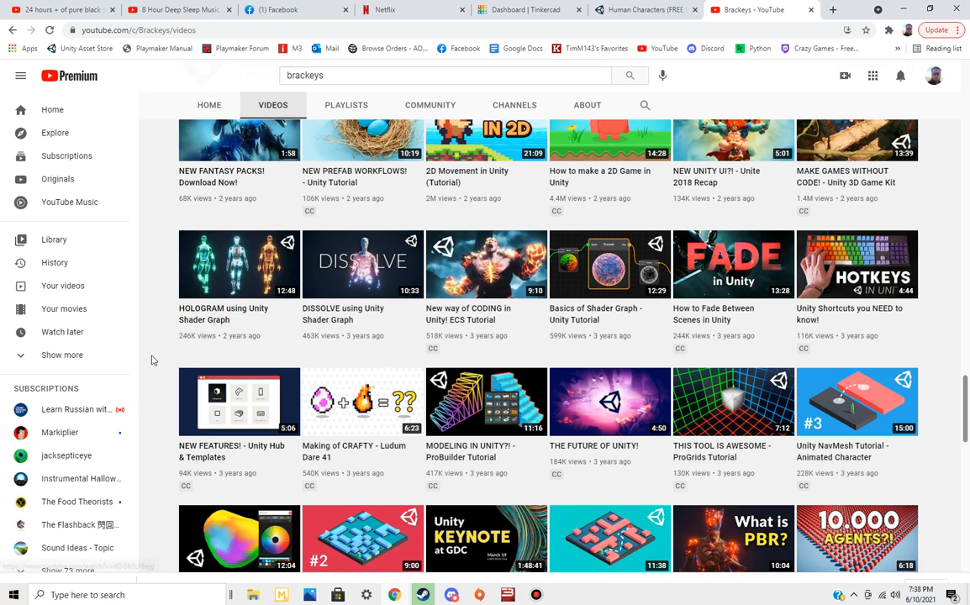
mouse_move(215, 274)
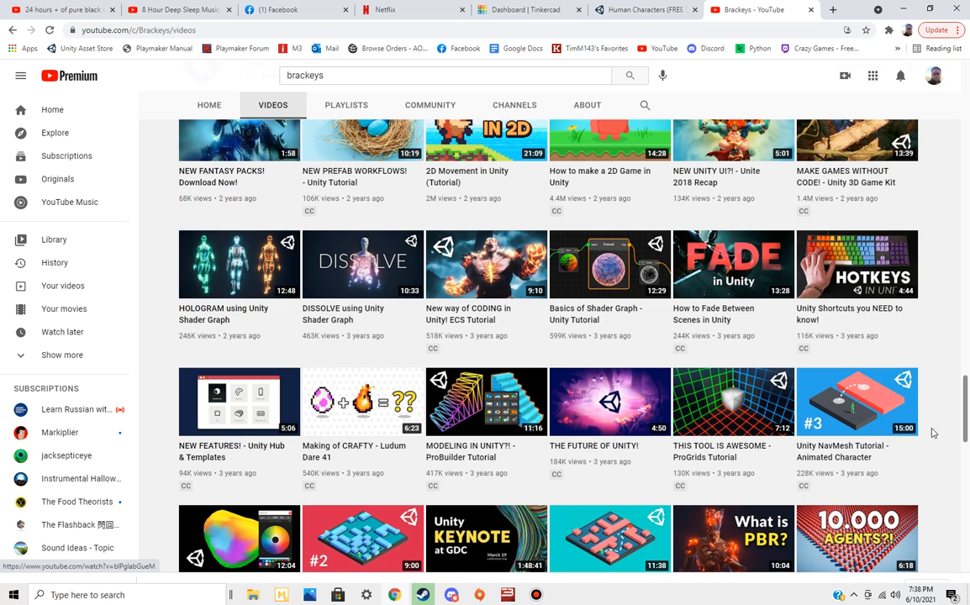
scroll(950, 427, "down", 3)
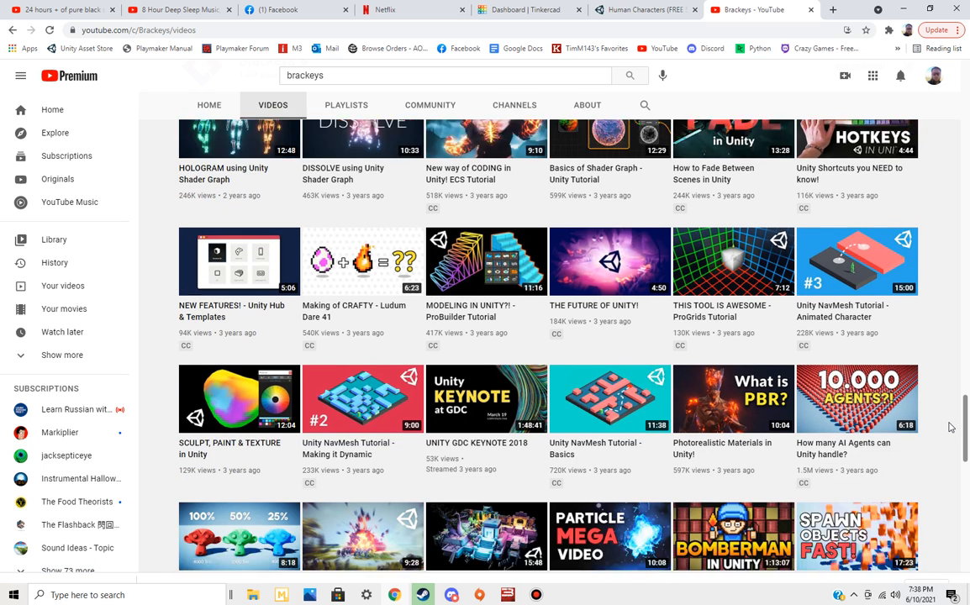
scroll(950, 427, "down", 2)
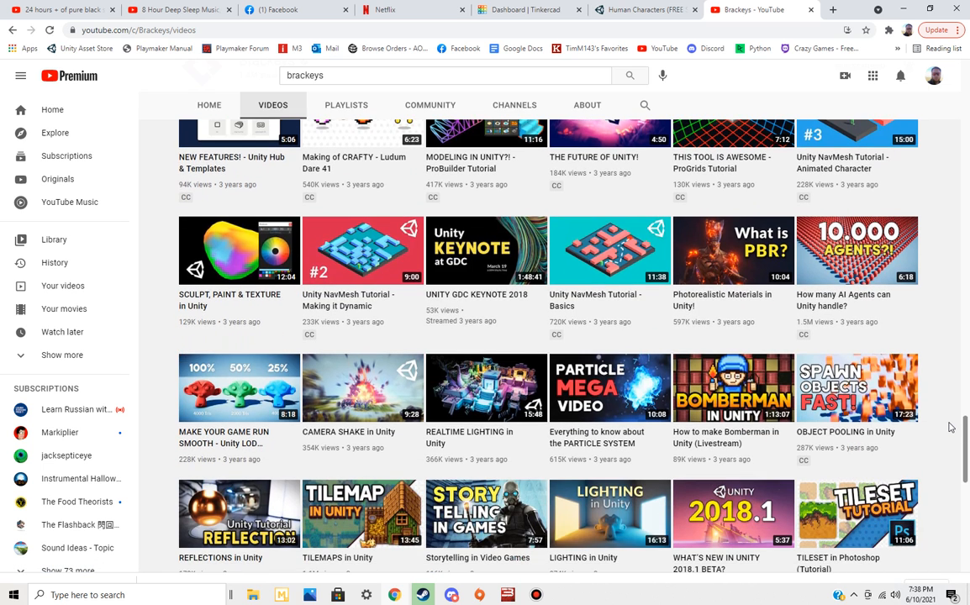
scroll(950, 427, "down", 3)
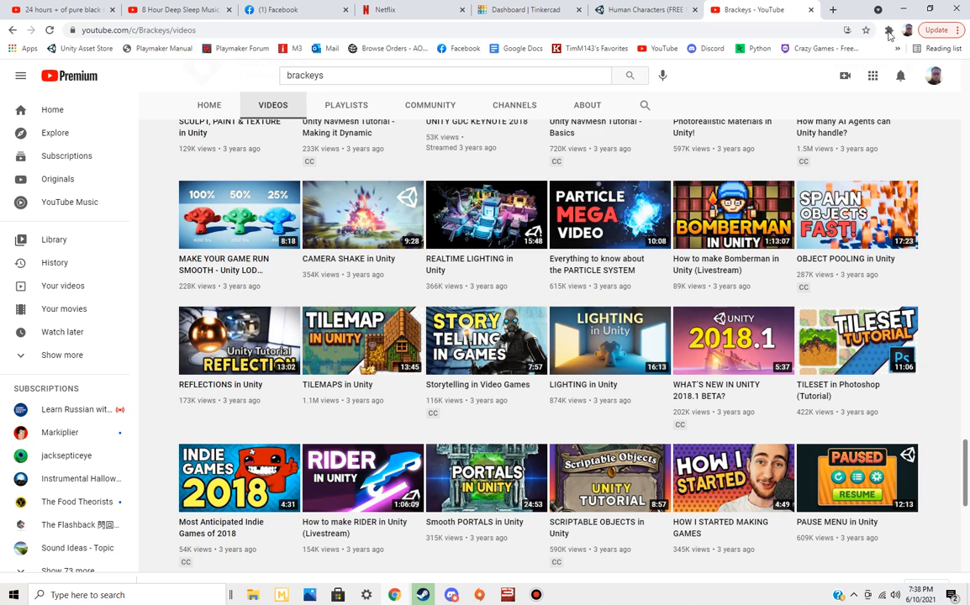
Clear the browser and the New folder window off the desktop and bring up Bandicam beside the Discord window
left_click(905, 10)
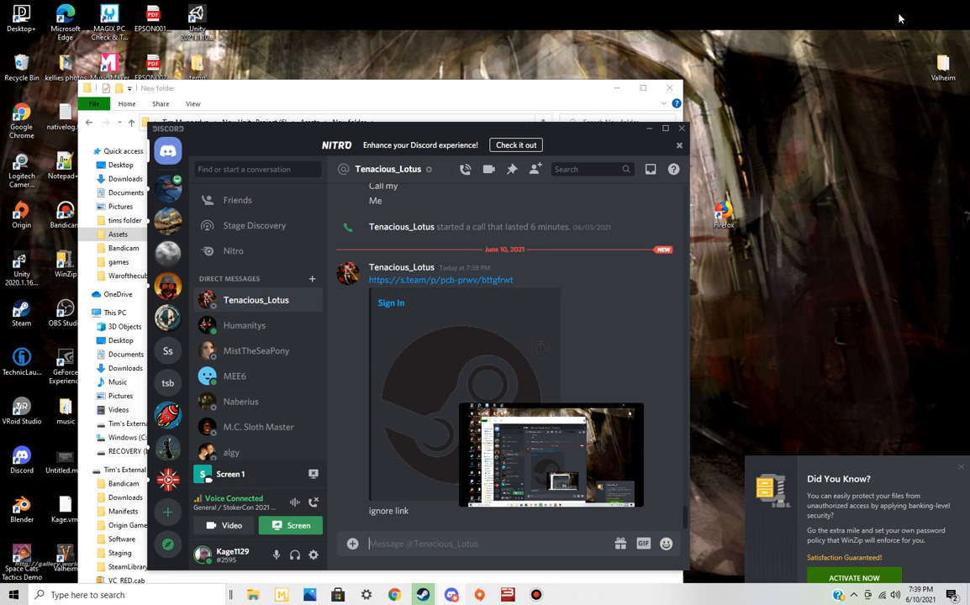
left_click(669, 87)
left_click_drag(572, 138, 578, 74)
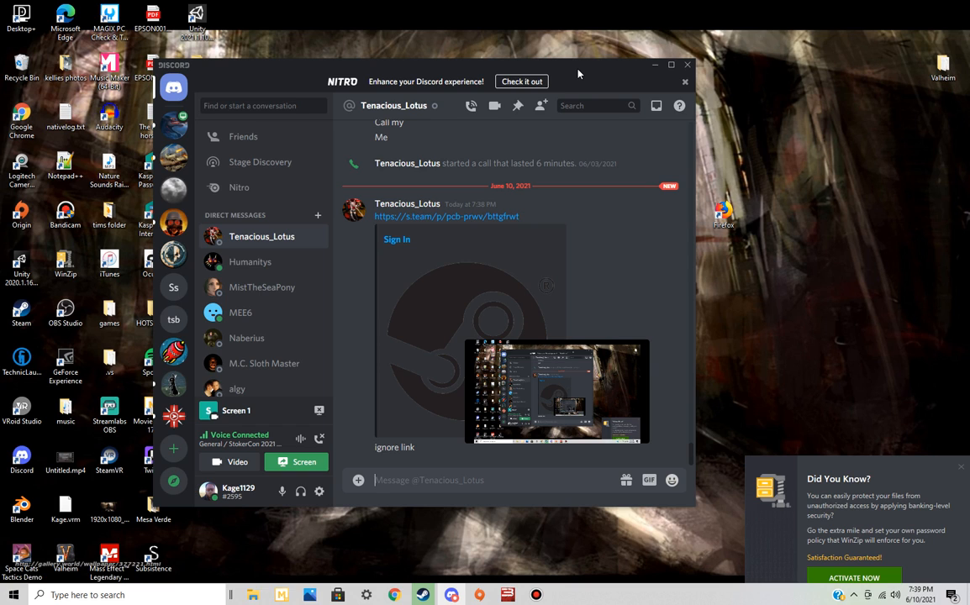
left_click(538, 591)
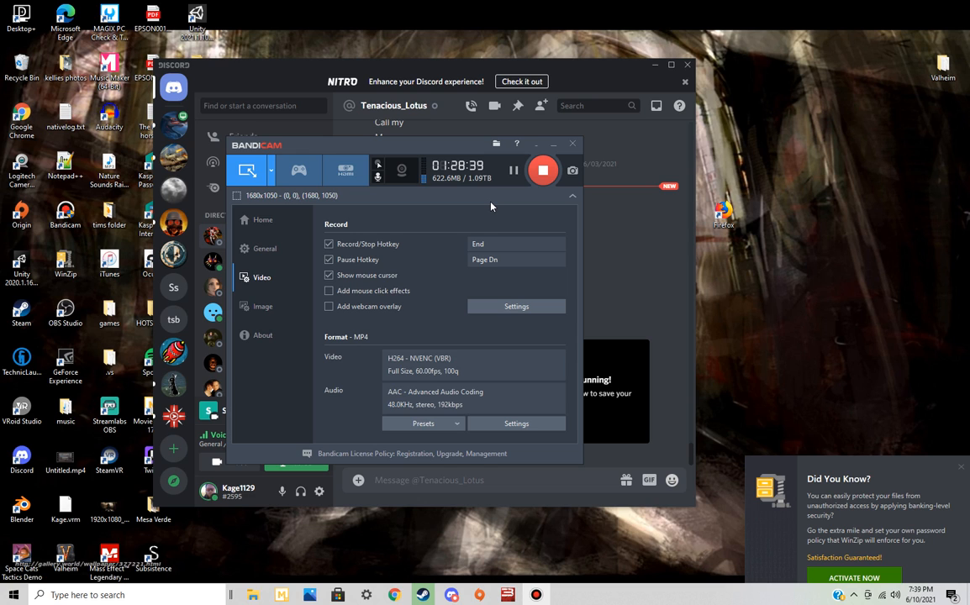
left_click_drag(458, 152, 809, 204)
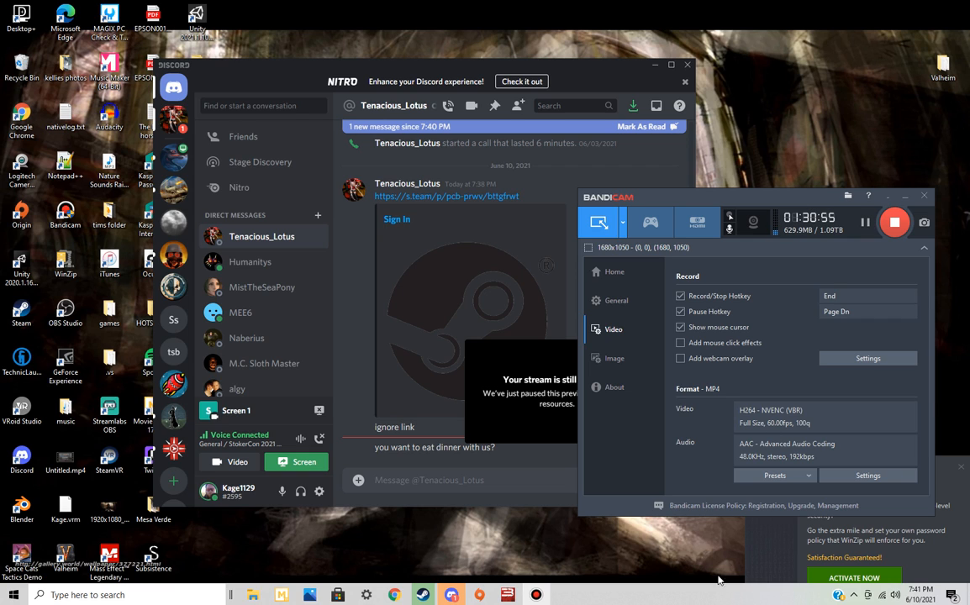
Reply "in meeting 1 sec" in the open Discord direct message conversation
left_click(509, 480)
type("in meeting 1 sec")
key("Return")
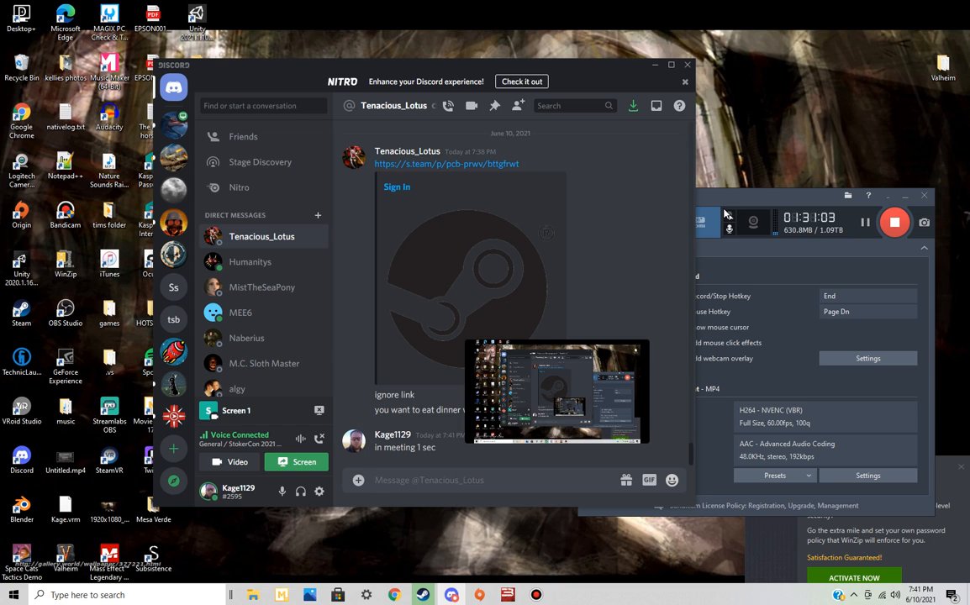
left_click_drag(754, 197, 483, 195)
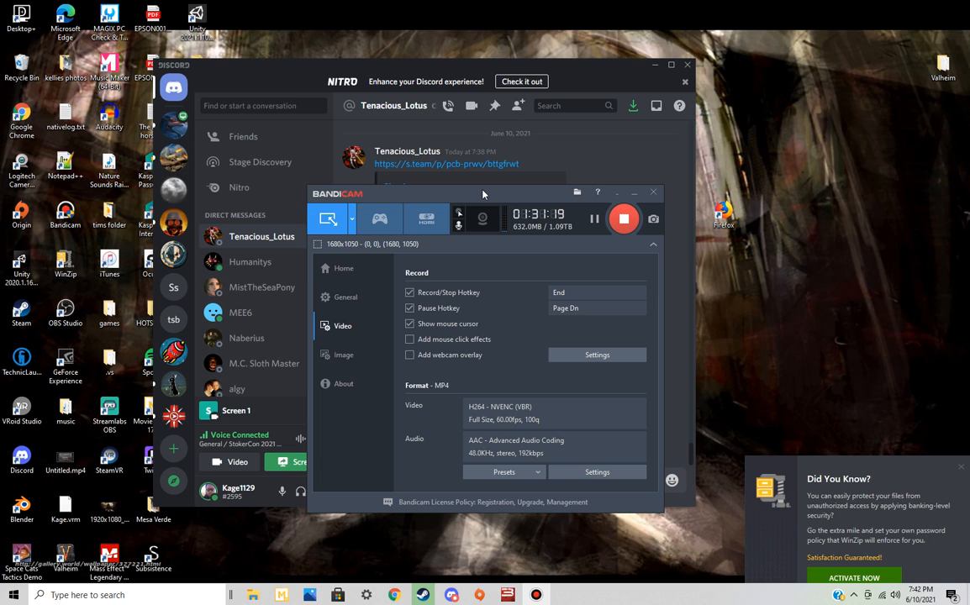
left_click_drag(483, 195, 483, 68)
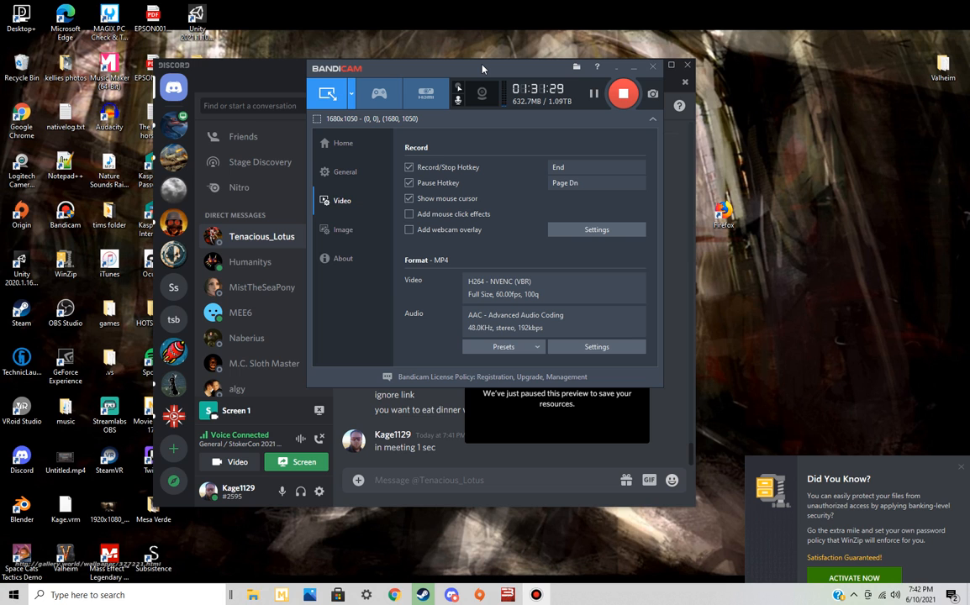
left_click_drag(485, 69, 464, 140)
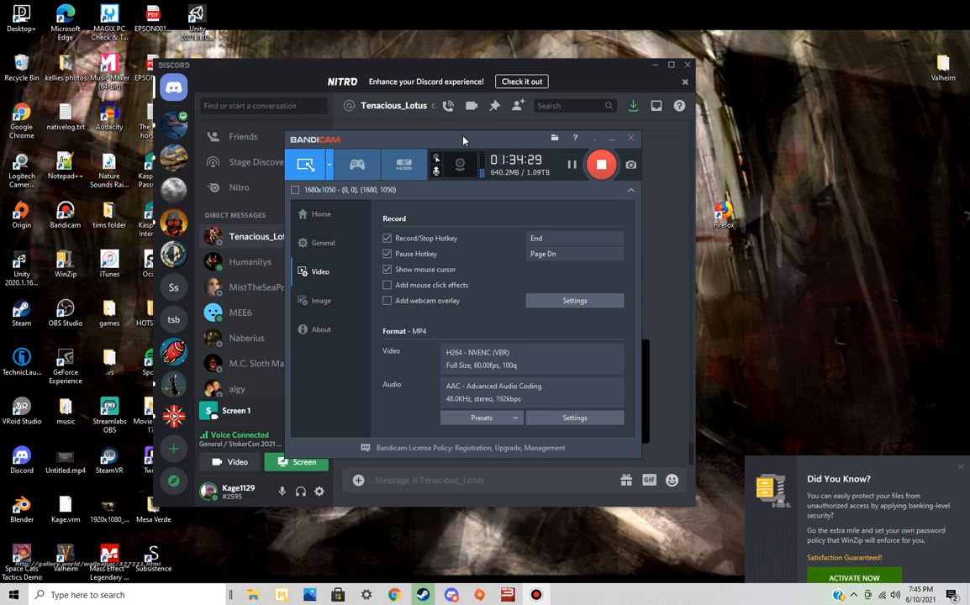
left_click_drag(463, 140, 465, 96)
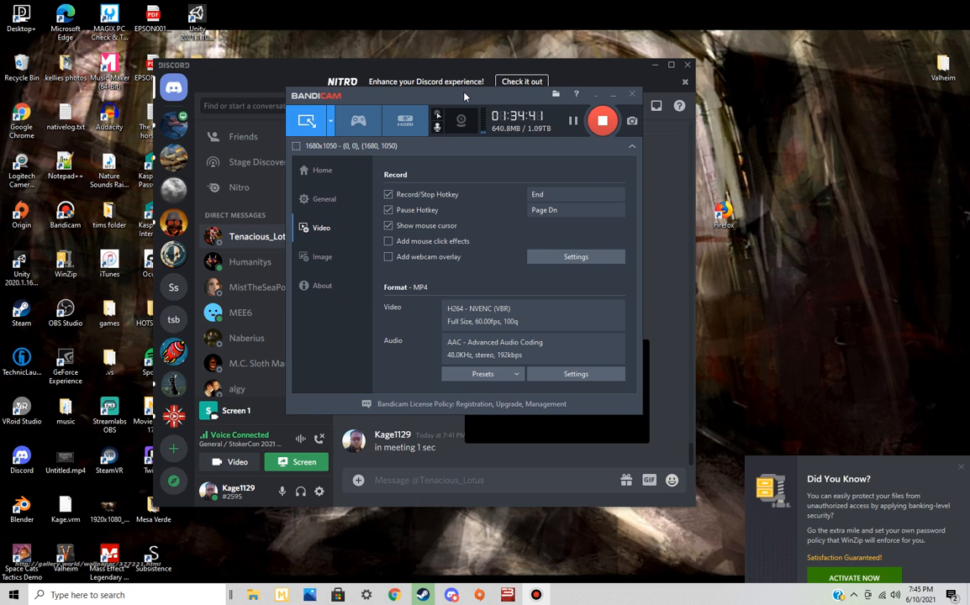
Stop streaming the screen to the Discord voice channel
left_click(316, 466)
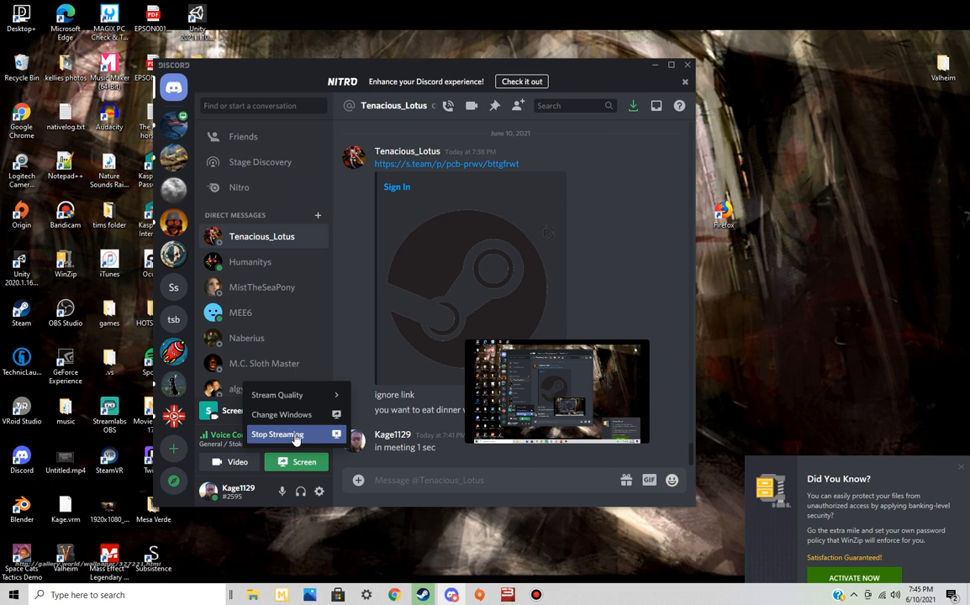
left_click(288, 436)
left_click(478, 288)
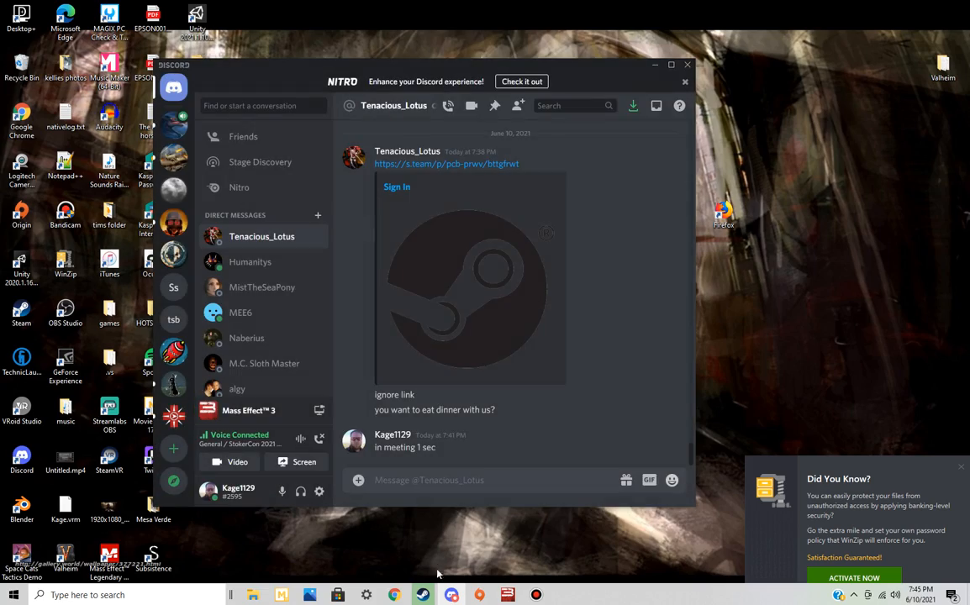
Switch to Facebook in the browser and open the pending friend request from the notifications
left_click(394, 594)
left_click(277, 9)
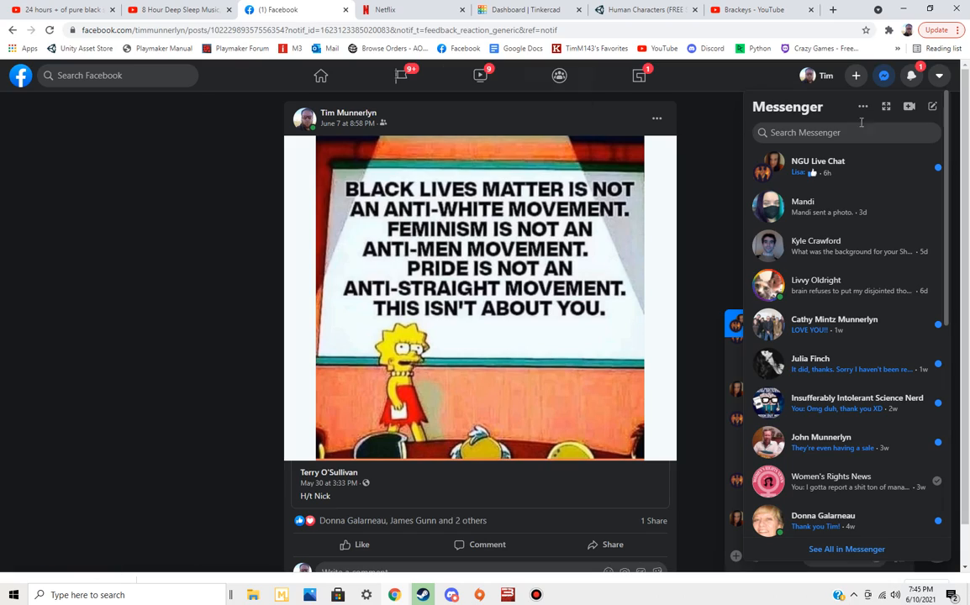
left_click(912, 76)
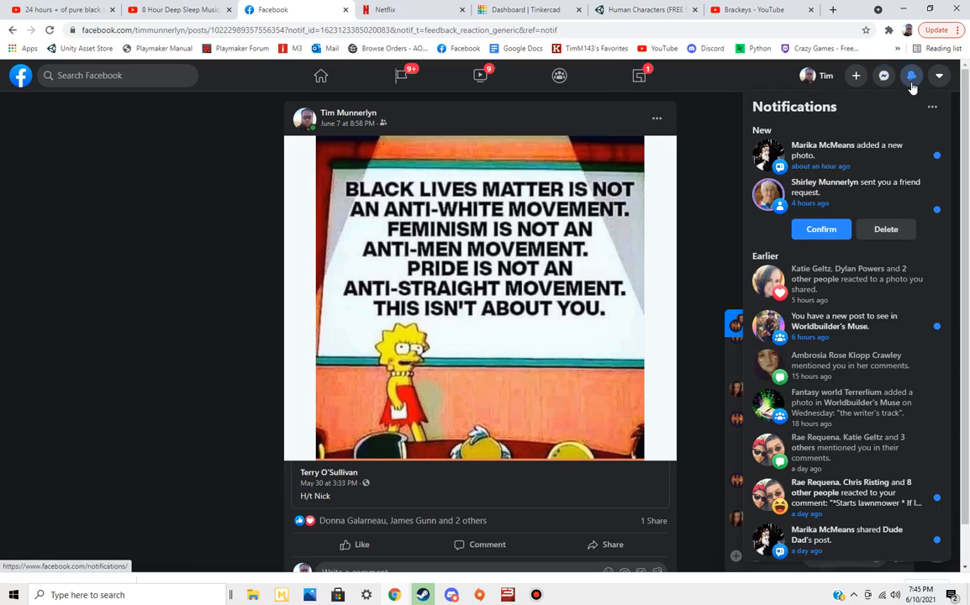
left_click(865, 190)
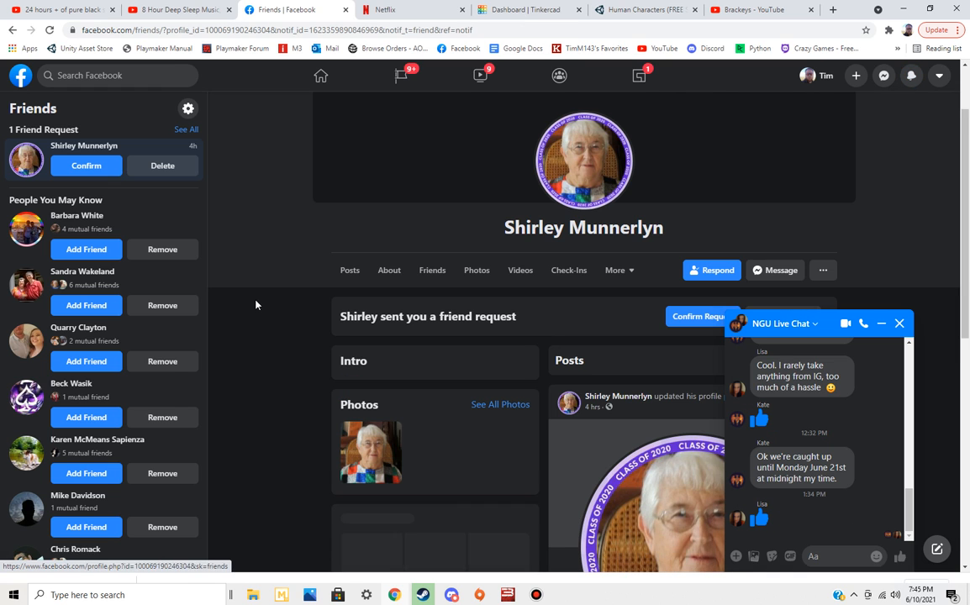
Close the NGU Live Chat pop-up and review the requesting person's profile, photos and posts
scroll(273, 304, "down", 2)
left_click(899, 323)
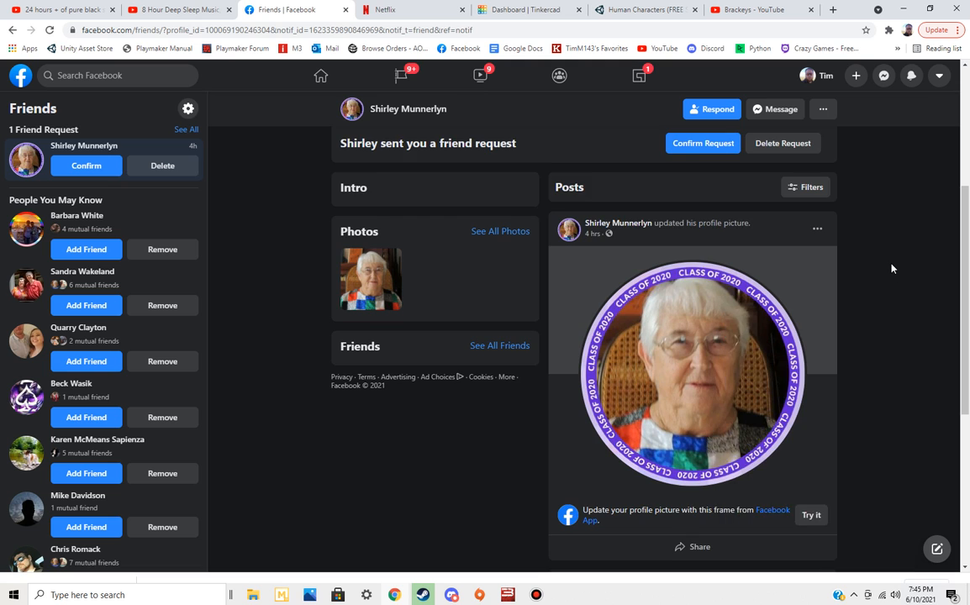
scroll(892, 268, "down", 4)
scroll(892, 268, "up", 2)
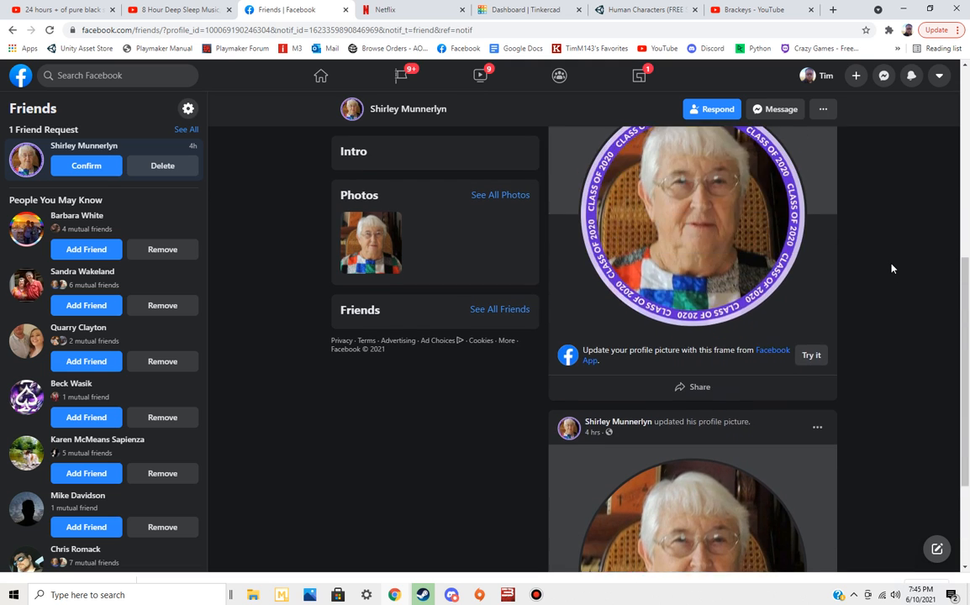
scroll(892, 269, "up", 3)
Try to report the requesting profile as a Fake Account, declaring that it goes against Facebook's Community Standards
left_click(826, 174)
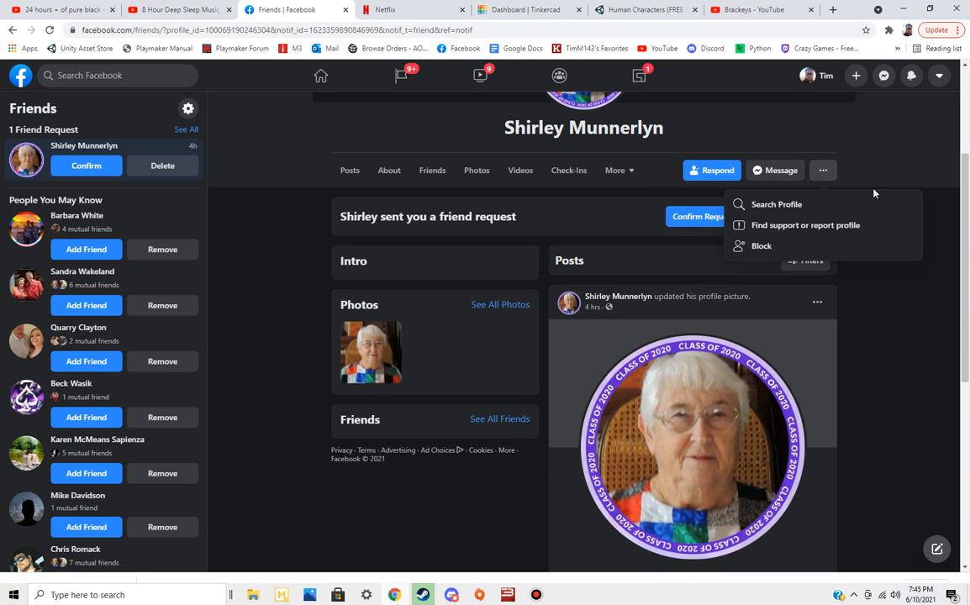
left_click(849, 227)
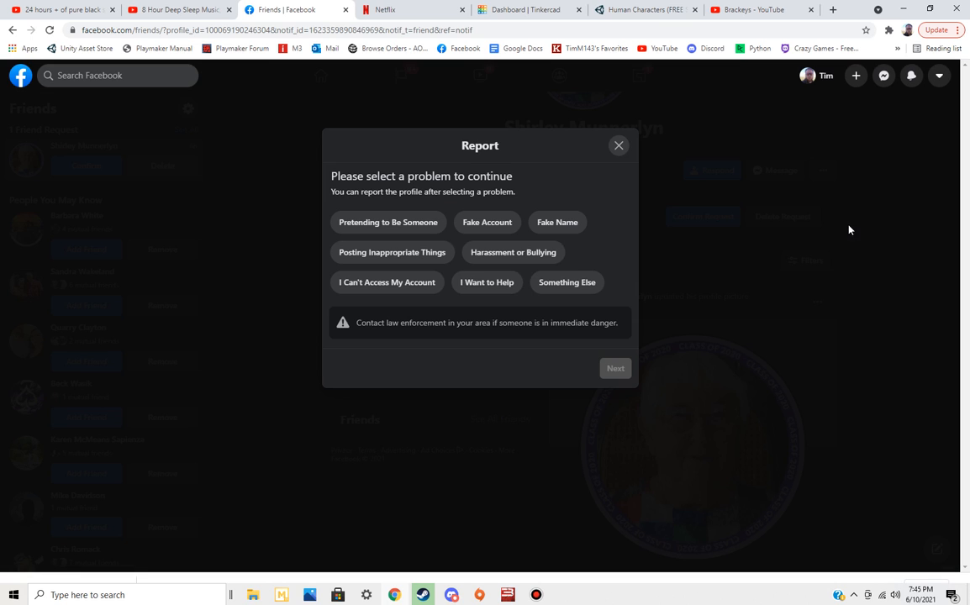
left_click(494, 224)
left_click(620, 380)
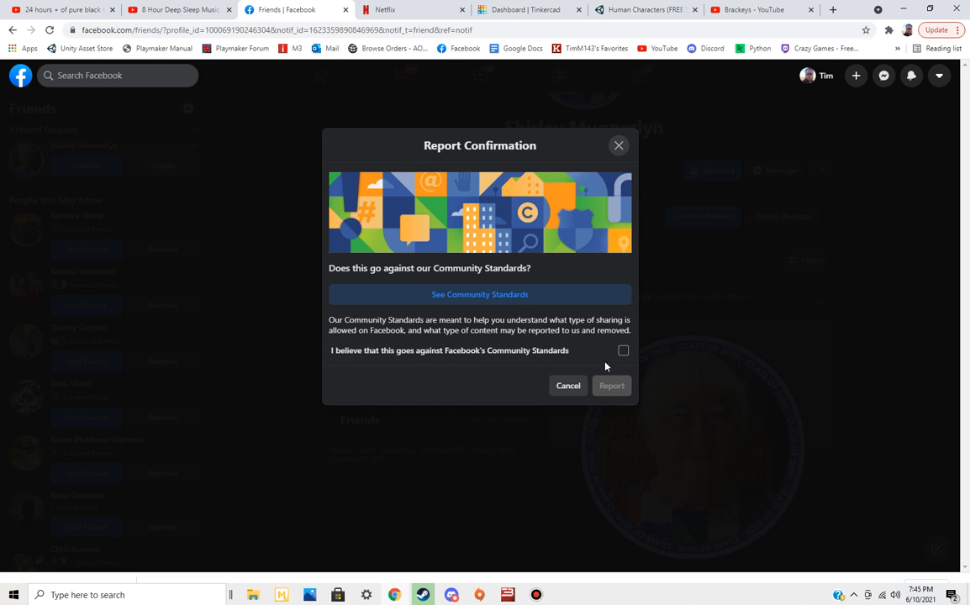
left_click(624, 351)
left_click(622, 387)
left_click(615, 363)
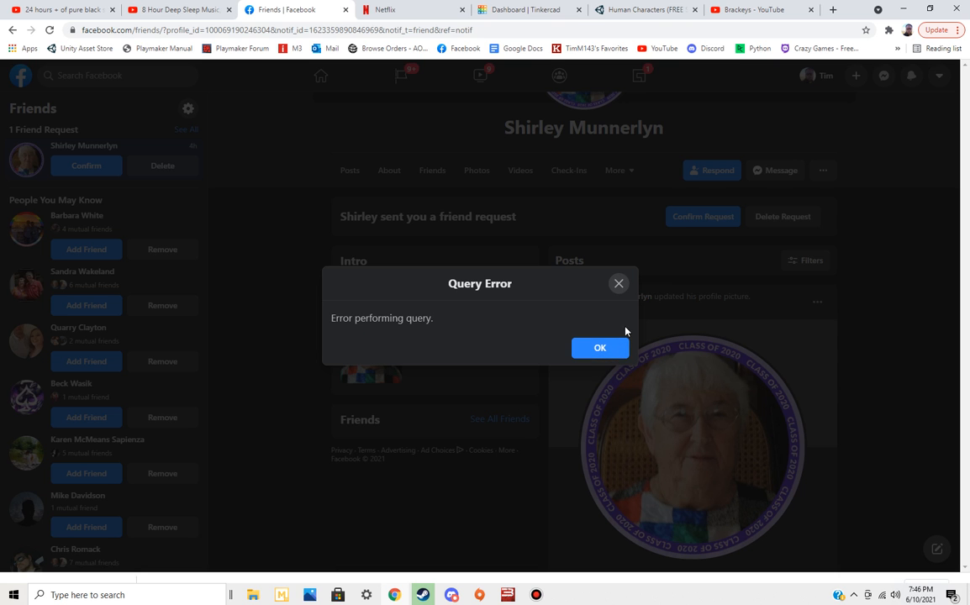
left_click(602, 348)
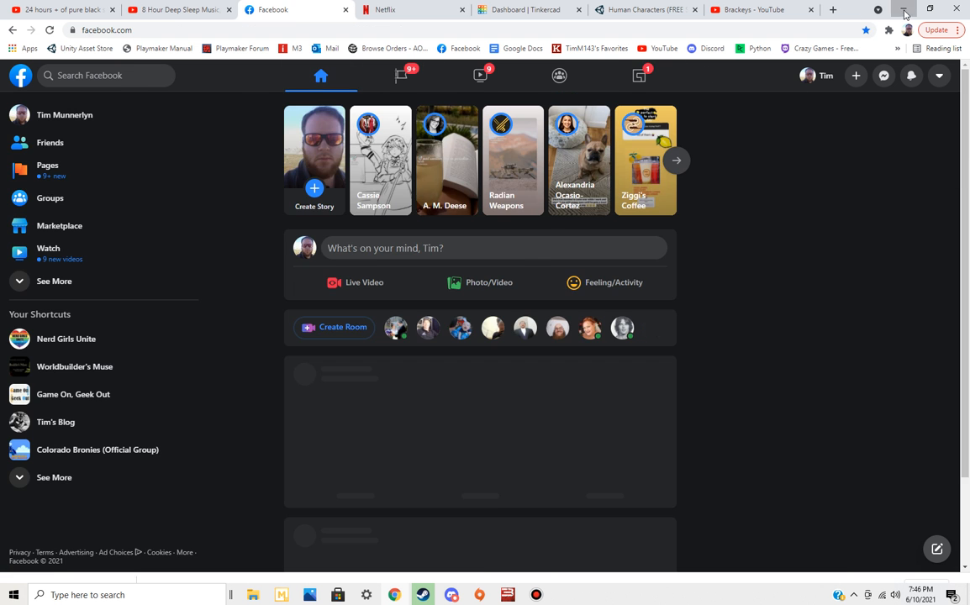
Minimize the browser and bring up Bandicam, moving its window clear of most of the Discord conversation
left_click(902, 8)
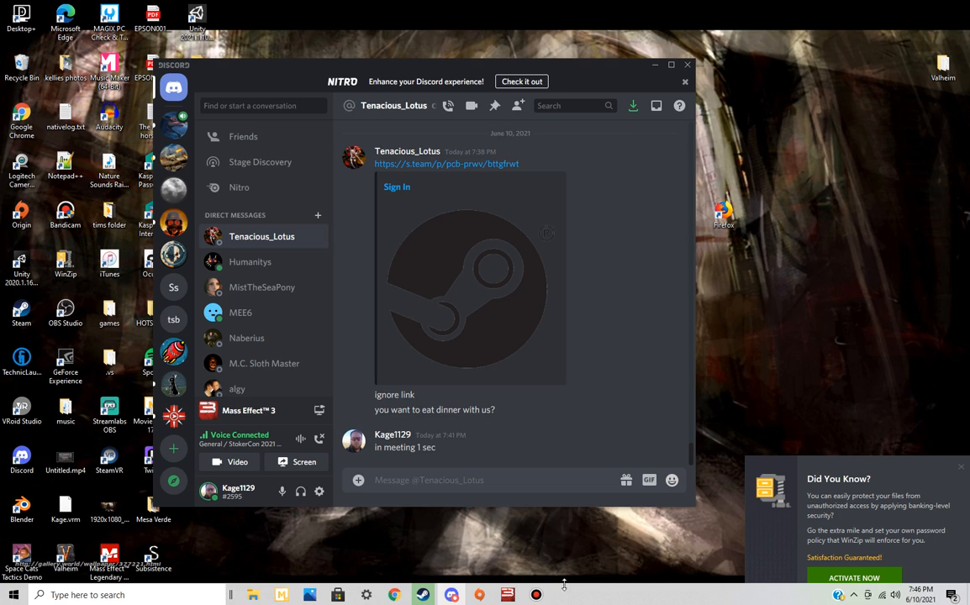
left_click(536, 594)
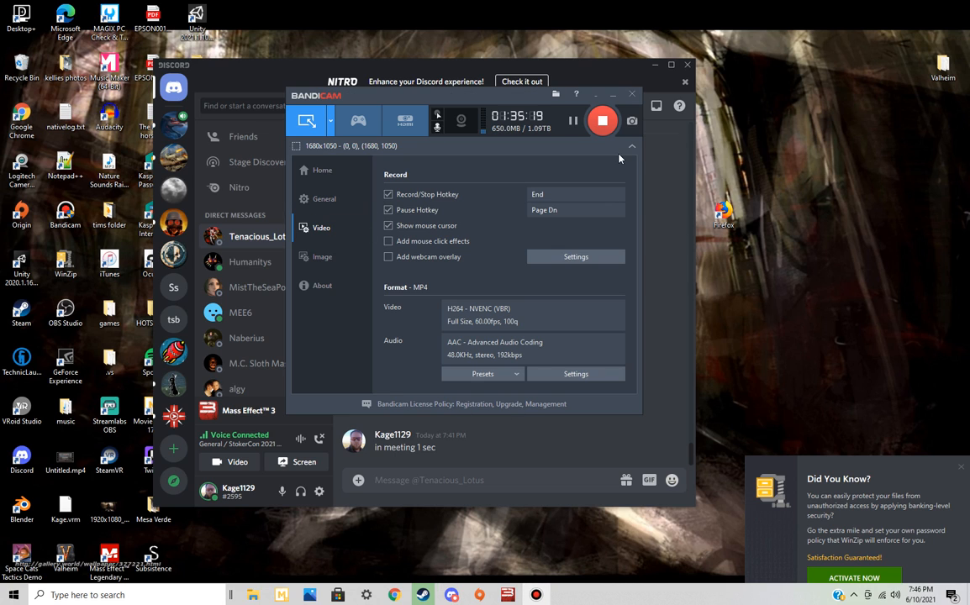
left_click_drag(509, 98, 257, 31)
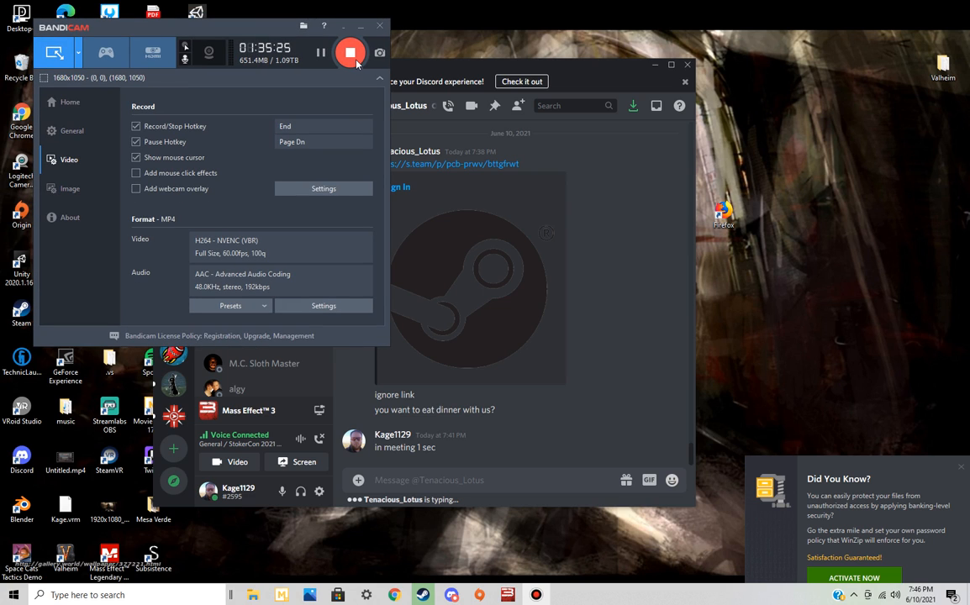